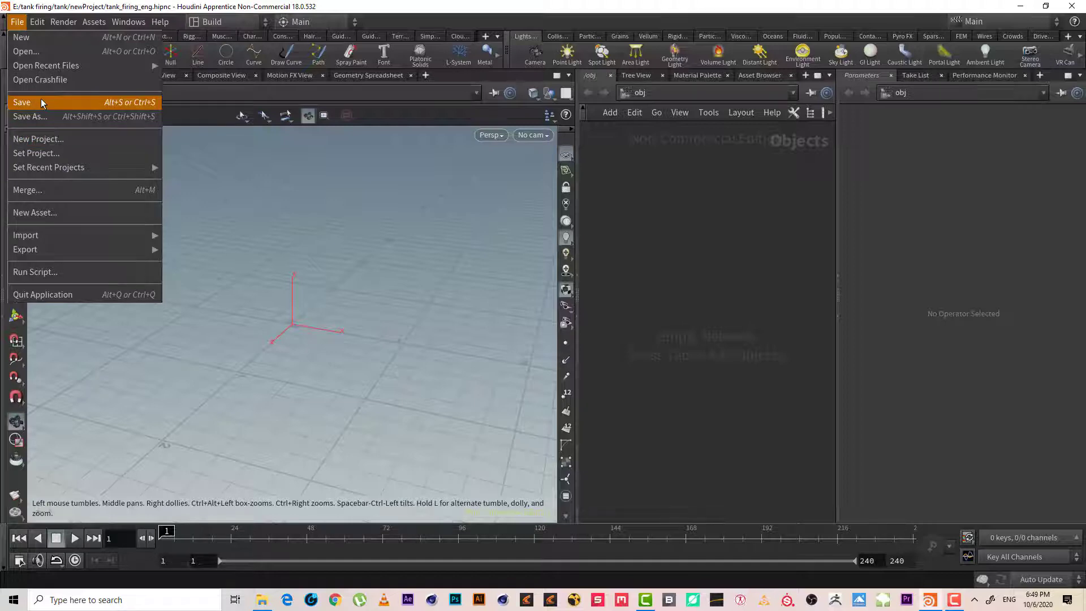
# Review the $HIP project folder in the Save As dialog and leave it without saving
pyautogui.click(48, 117)
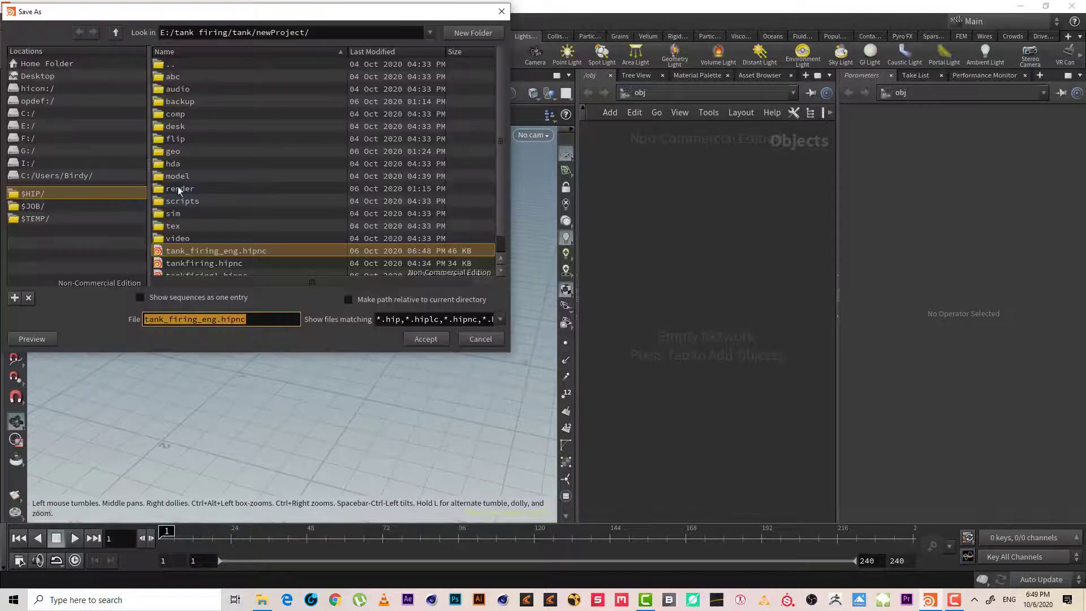
pyautogui.click(51, 194)
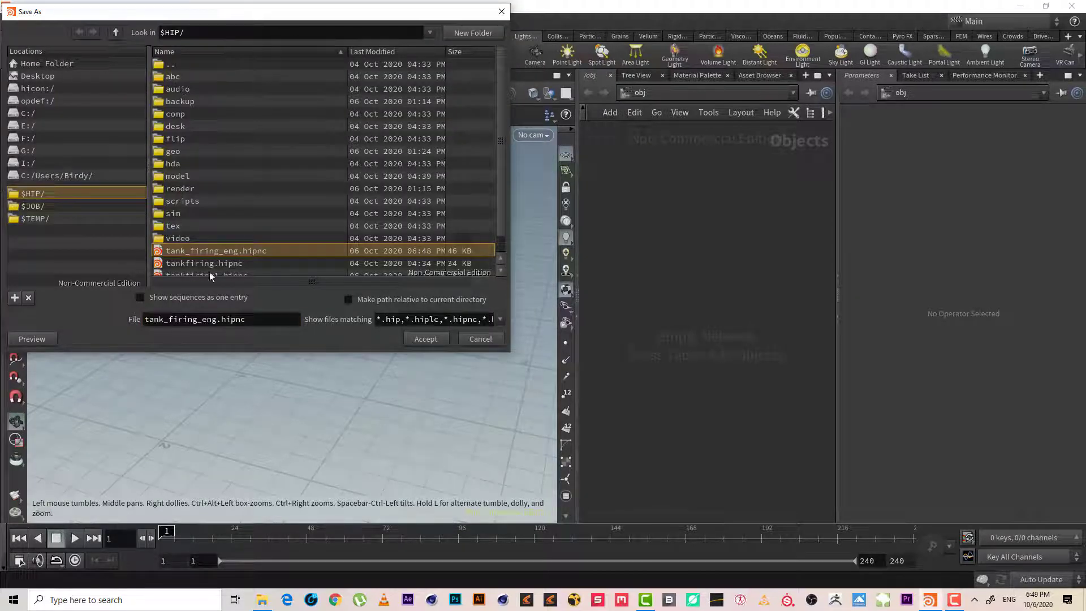
pyautogui.click(480, 339)
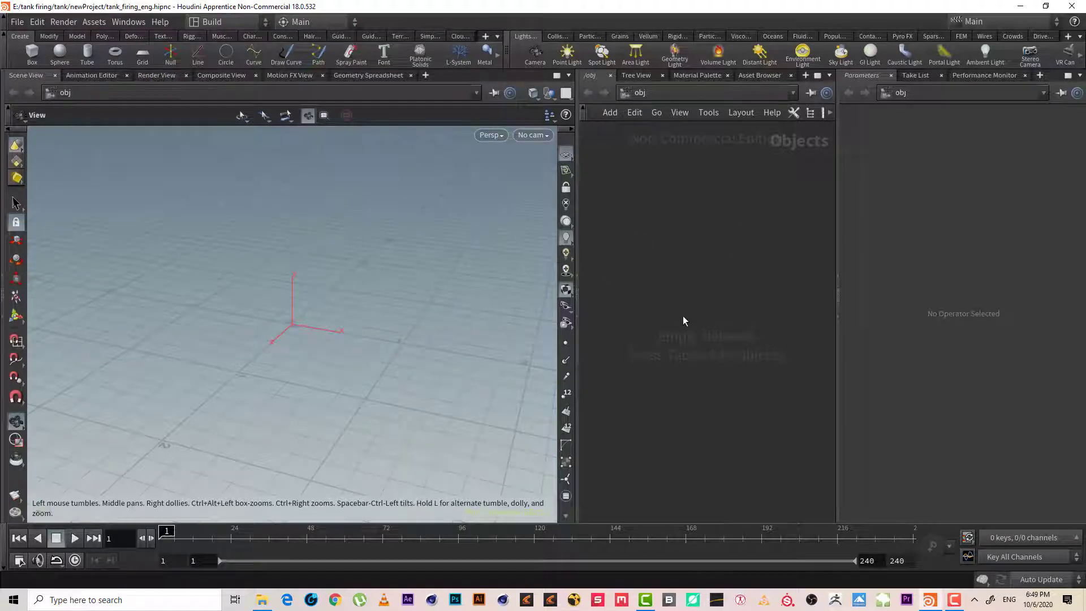
pyautogui.moveTo(291, 324); pyautogui.dragTo(317, 328, button='middle')
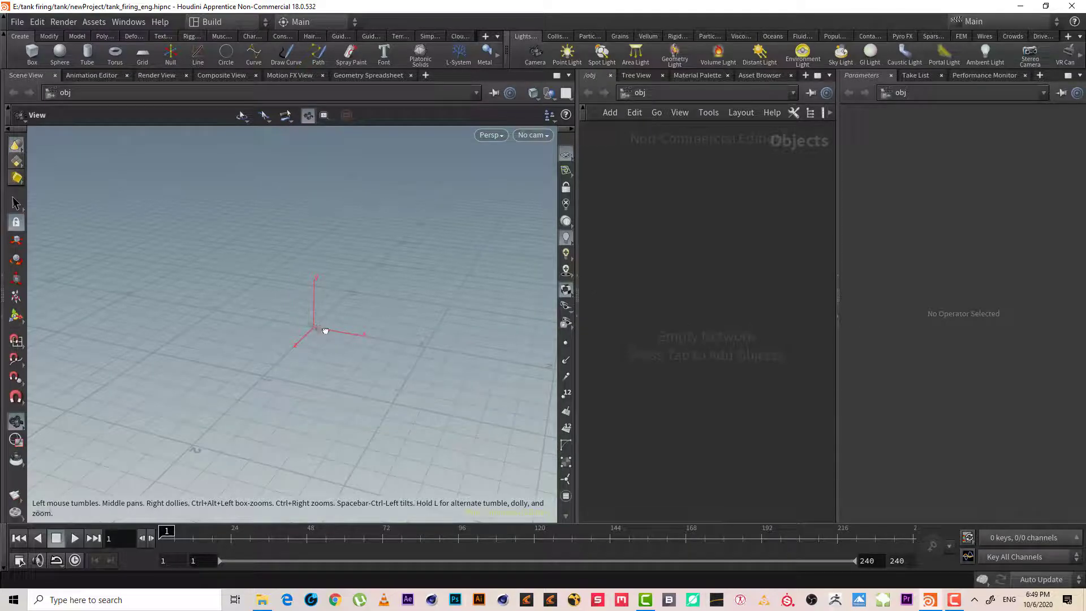
pyautogui.moveTo(322, 329); pyautogui.dragTo(388, 332)
pyautogui.moveTo(341, 325); pyautogui.dragTo(362, 306, button='right')
pyautogui.moveTo(362, 306); pyautogui.dragTo(346, 309, button='middle')
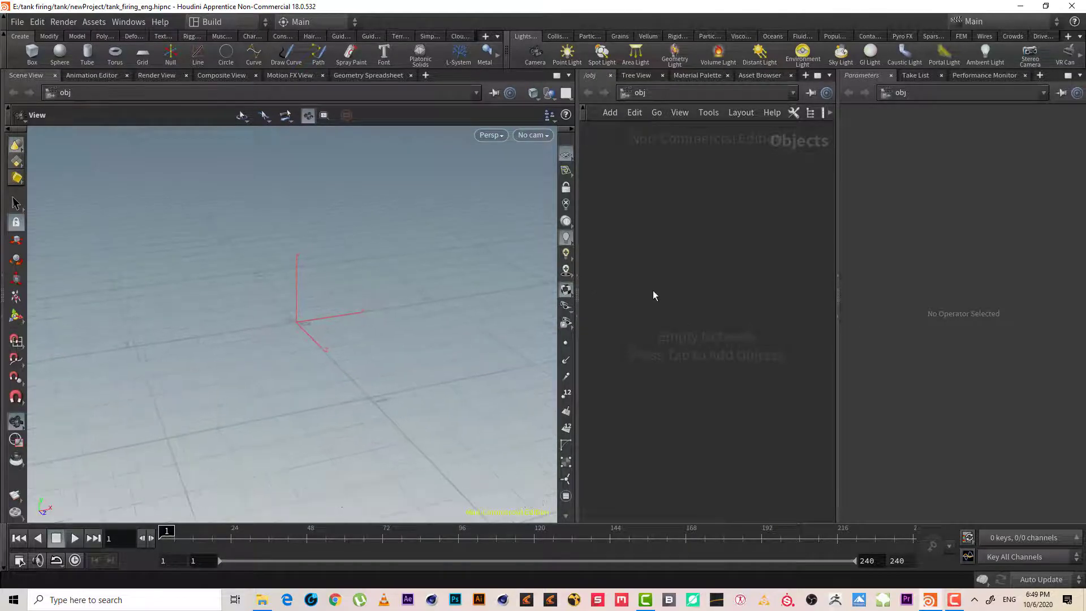
# Add a File object to the empty scene network and rename it tank
pyautogui.press('Tab')
pyautogui.write('file')
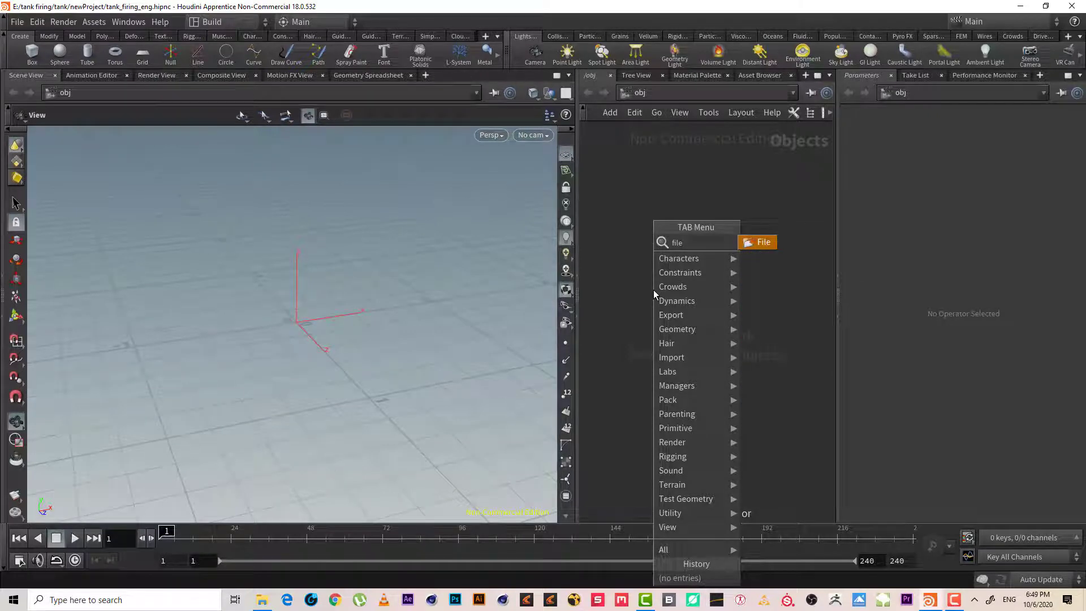
pyautogui.press('Return')
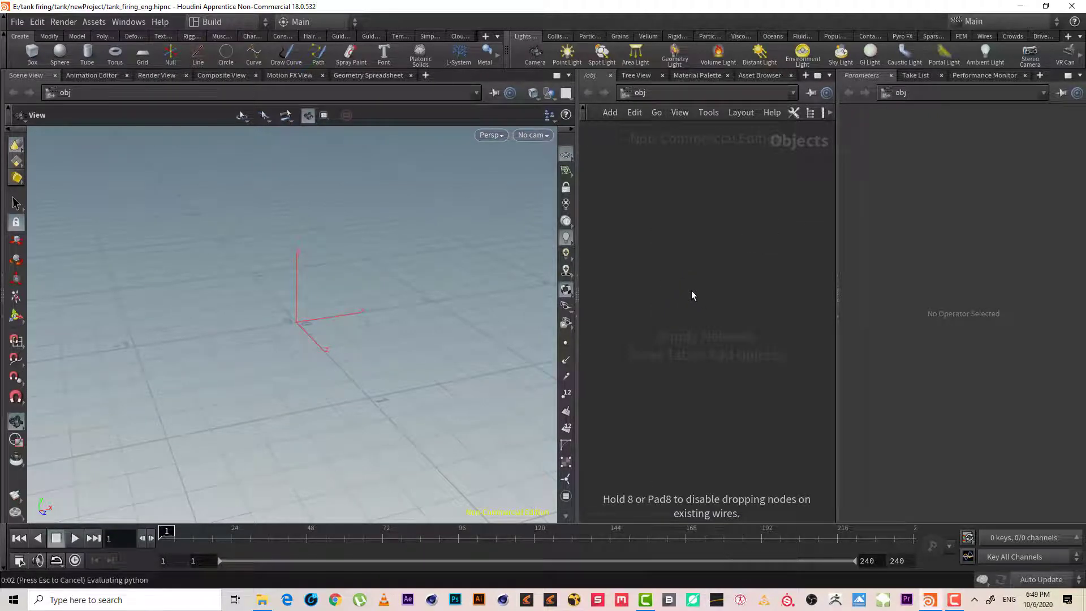
pyautogui.click(692, 290)
pyautogui.doubleClick(730, 286)
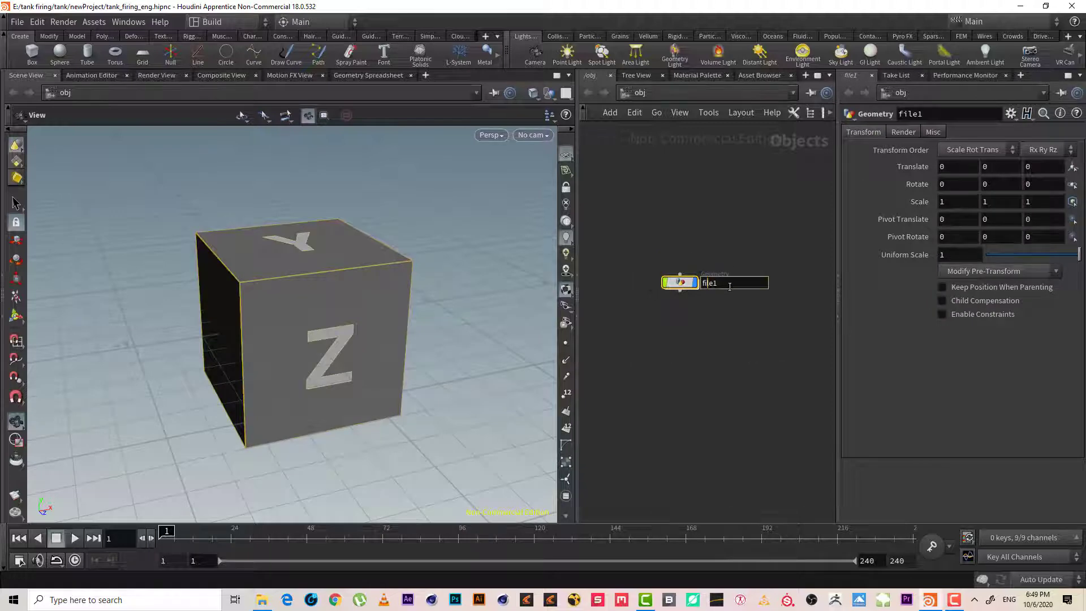
pyautogui.moveTo(730, 286); pyautogui.dragTo(640, 285)
pyautogui.write('tank')
pyautogui.press('Return')
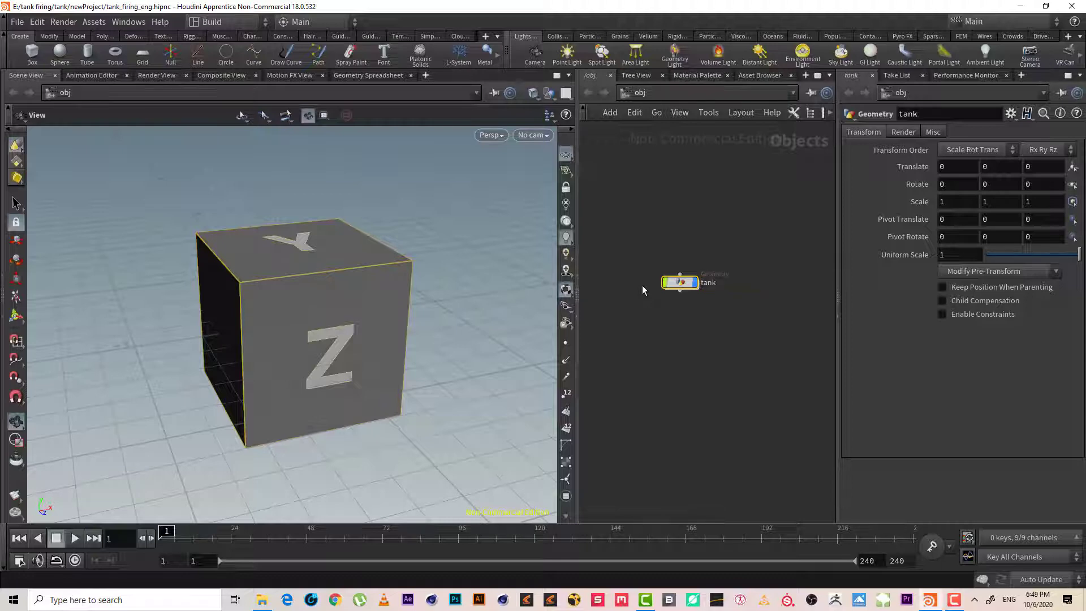
# Inside the tank object, load tank.obj from the $HIP/model folder as the File node's geometry
pyautogui.doubleClick(680, 283)
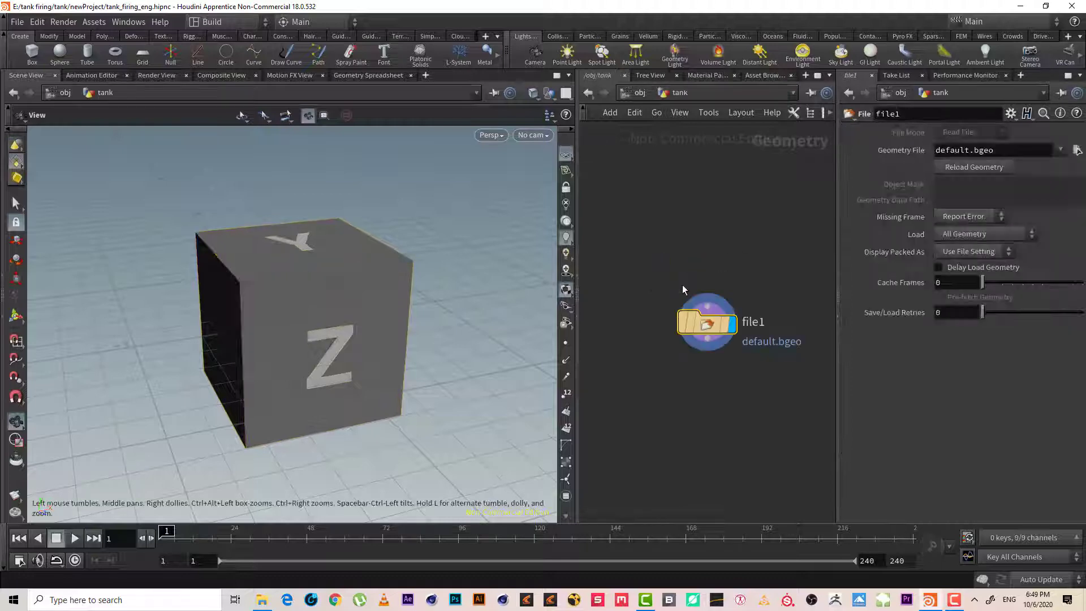
pyautogui.click(1076, 150)
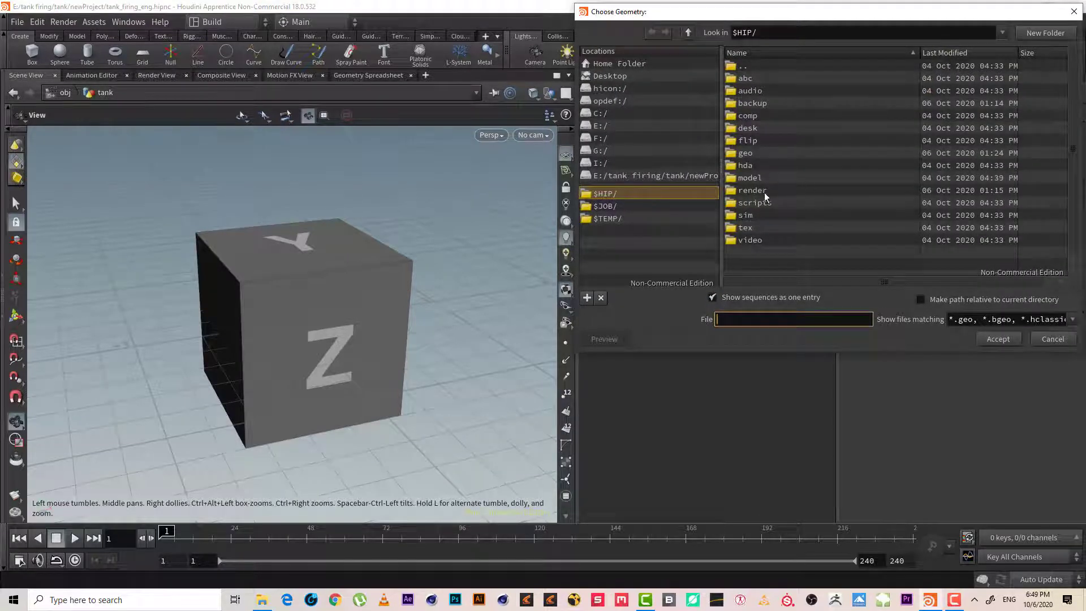
pyautogui.click(750, 177)
pyautogui.doubleClick(750, 177)
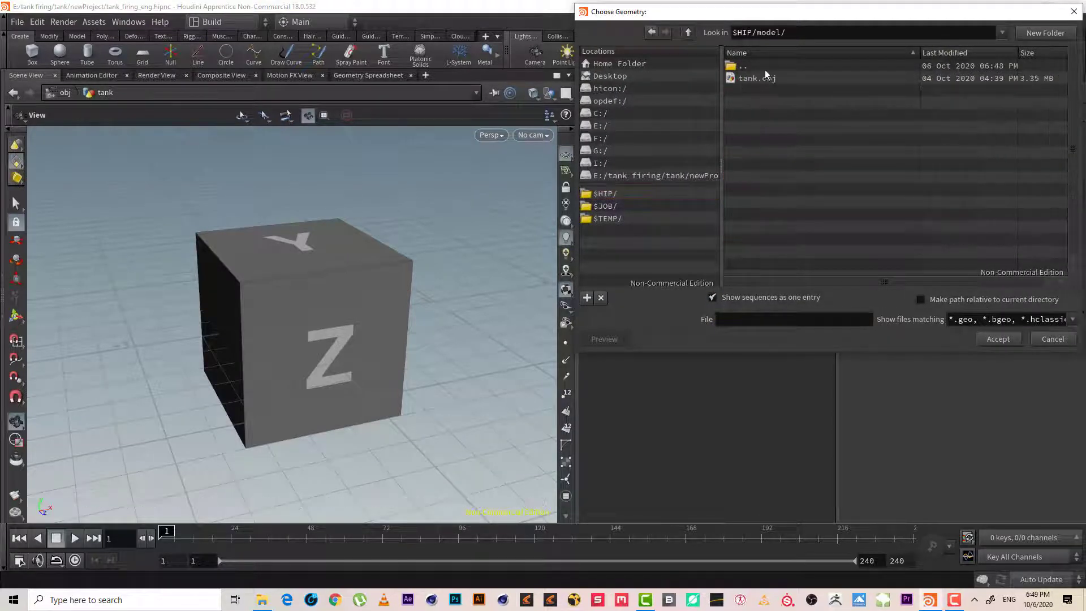
pyautogui.click(769, 79)
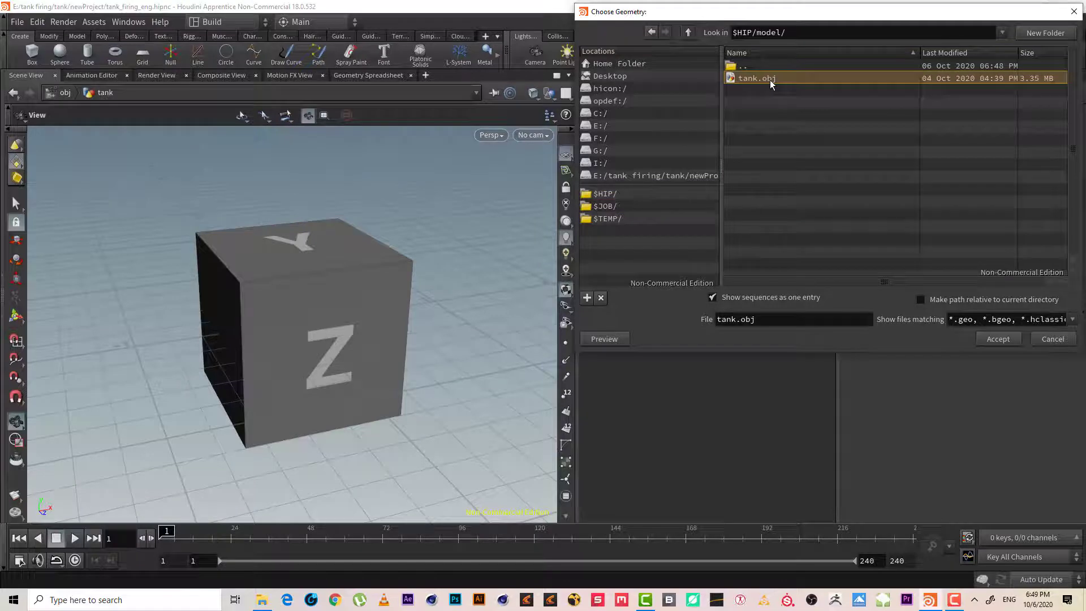
pyautogui.click(1002, 340)
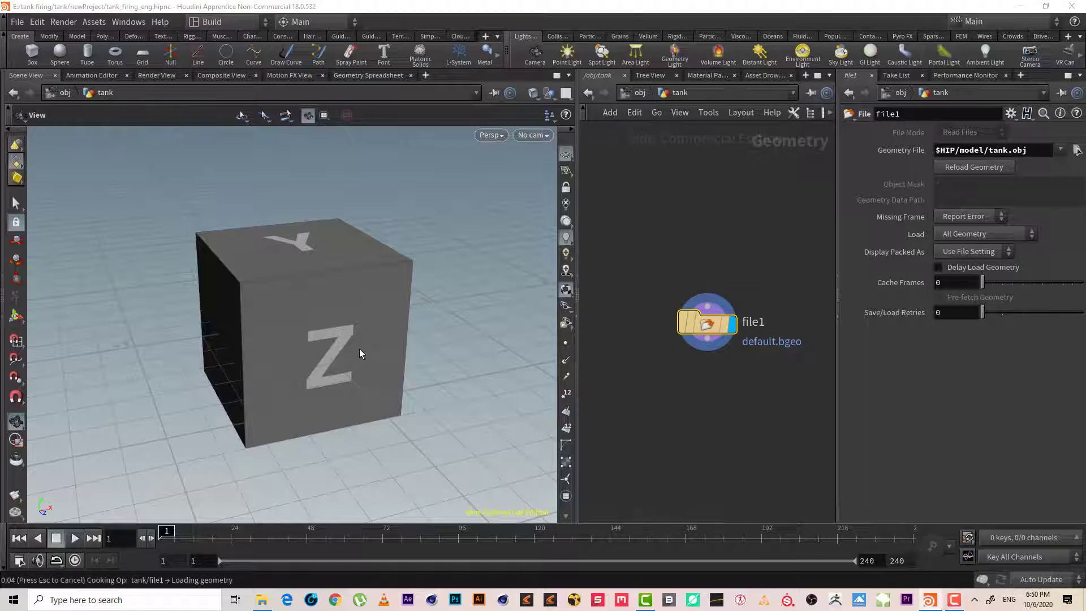
# Examine the imported tank model from several angles and read the File node's geometry information
pyautogui.moveTo(356, 330); pyautogui.dragTo(239, 422, button='right')
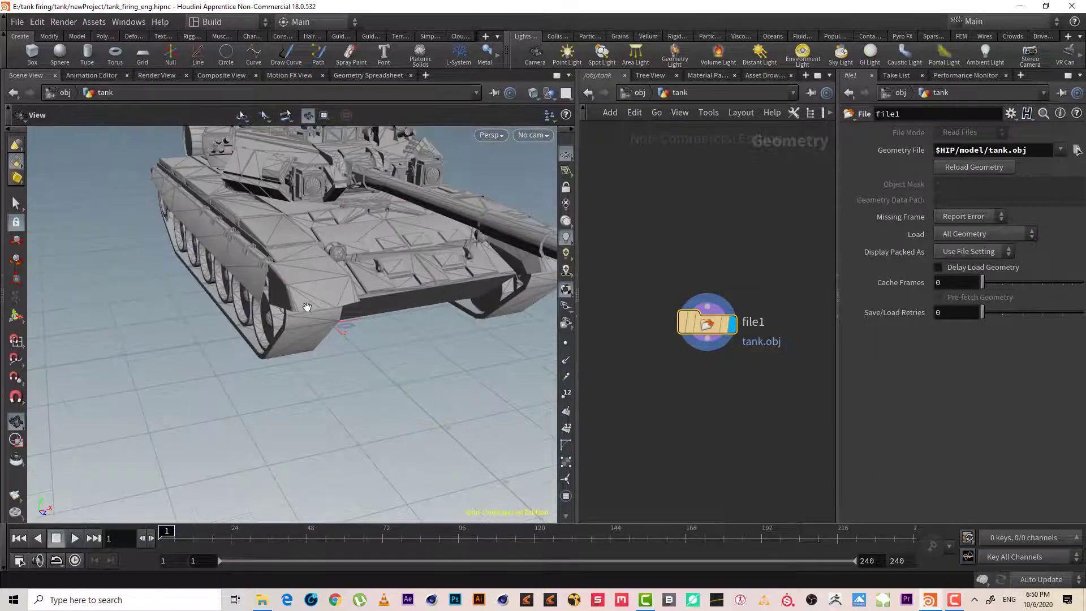
pyautogui.moveTo(289, 298); pyautogui.dragTo(309, 286)
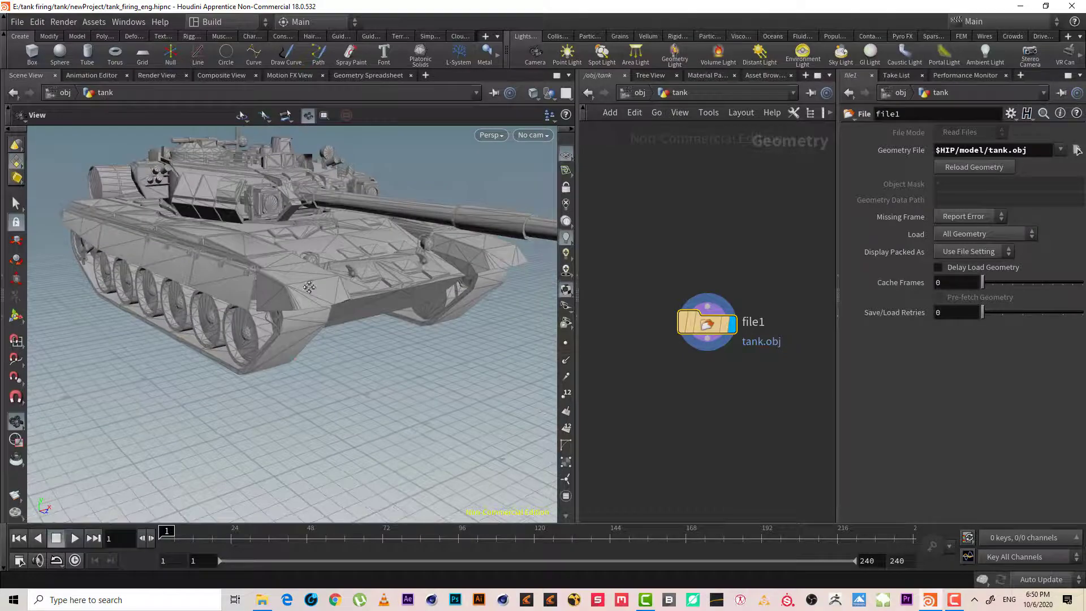
pyautogui.moveTo(348, 263); pyautogui.dragTo(344, 300, button='middle')
pyautogui.moveTo(344, 300); pyautogui.dragTo(303, 346, button='right')
pyautogui.click(991, 594)
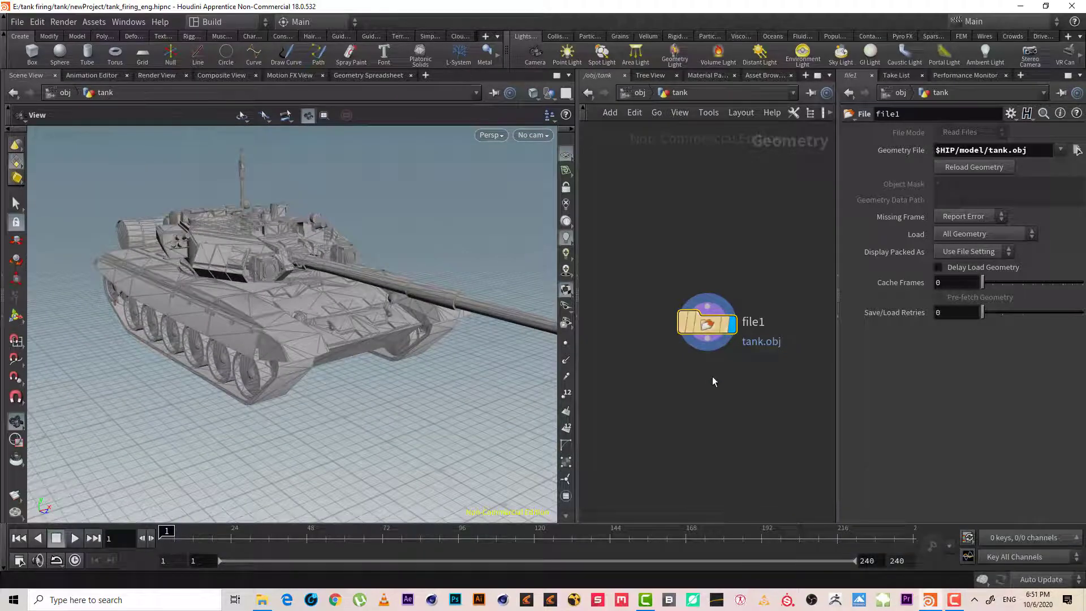
pyautogui.moveTo(717, 335); pyautogui.dragTo(740, 350)
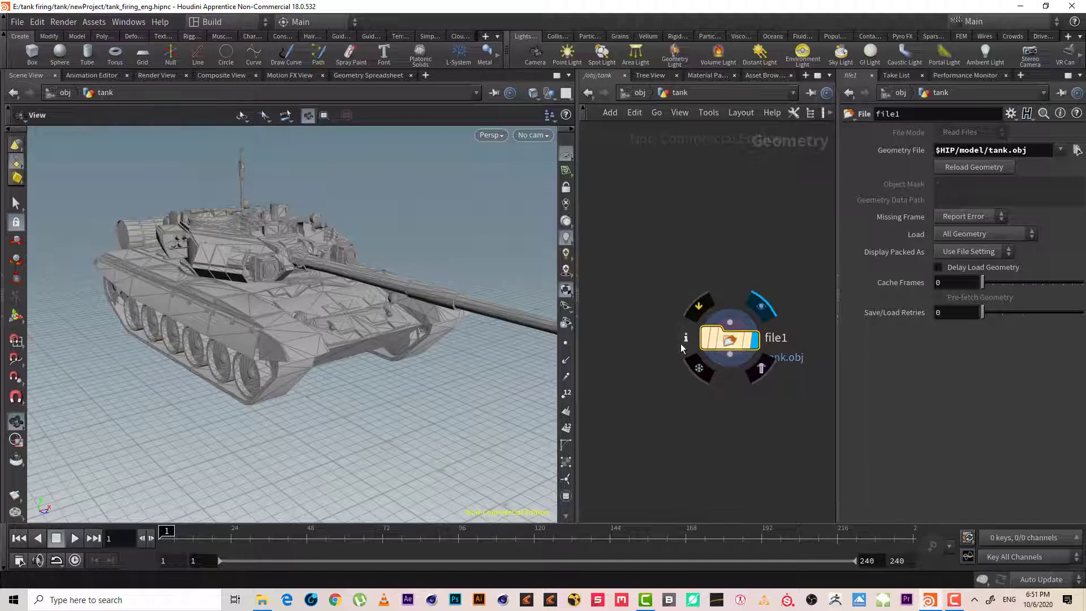
pyautogui.click(682, 342)
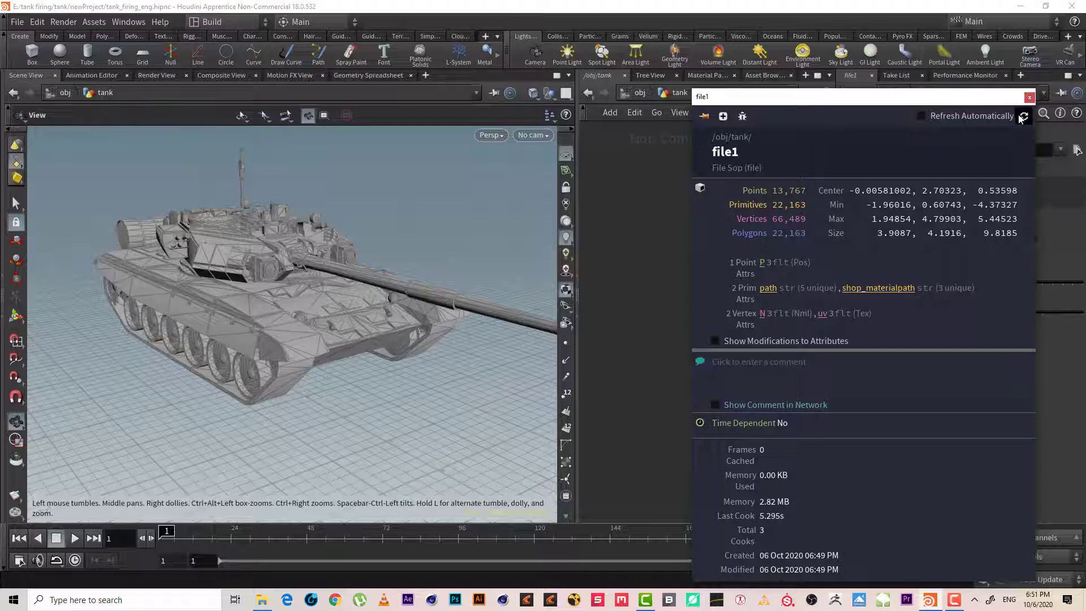
pyautogui.click(1029, 96)
# Connect a Transform node to the File node's output and set it as the displayed node
pyautogui.moveTo(224, 295); pyautogui.dragTo(210, 390)
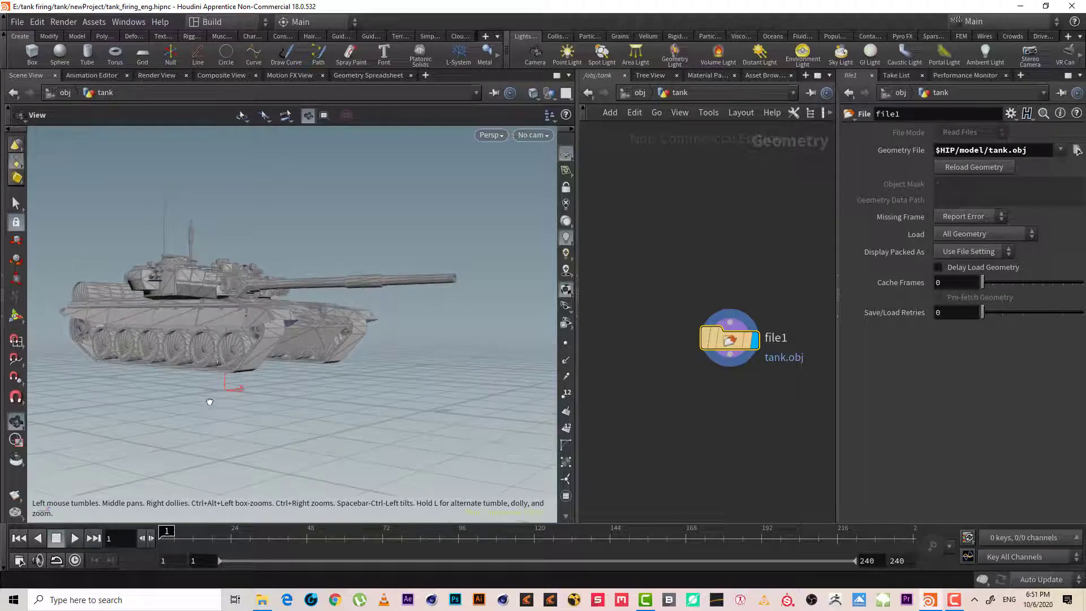
pyautogui.moveTo(765, 439); pyautogui.dragTo(746, 362, button='middle')
pyautogui.click(717, 281)
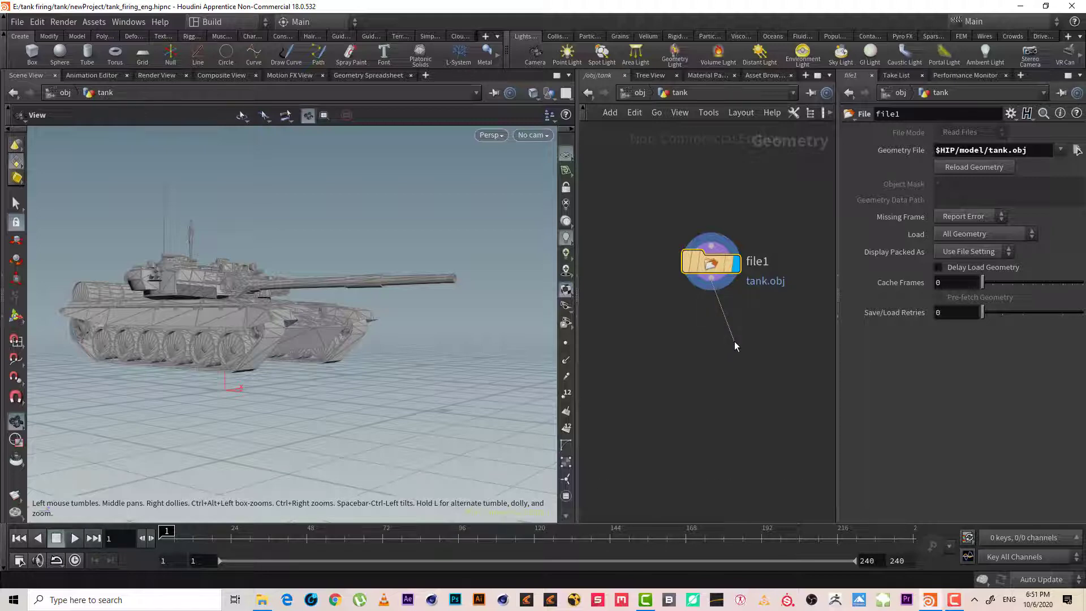
pyautogui.press('Tab')
pyautogui.write('tra')
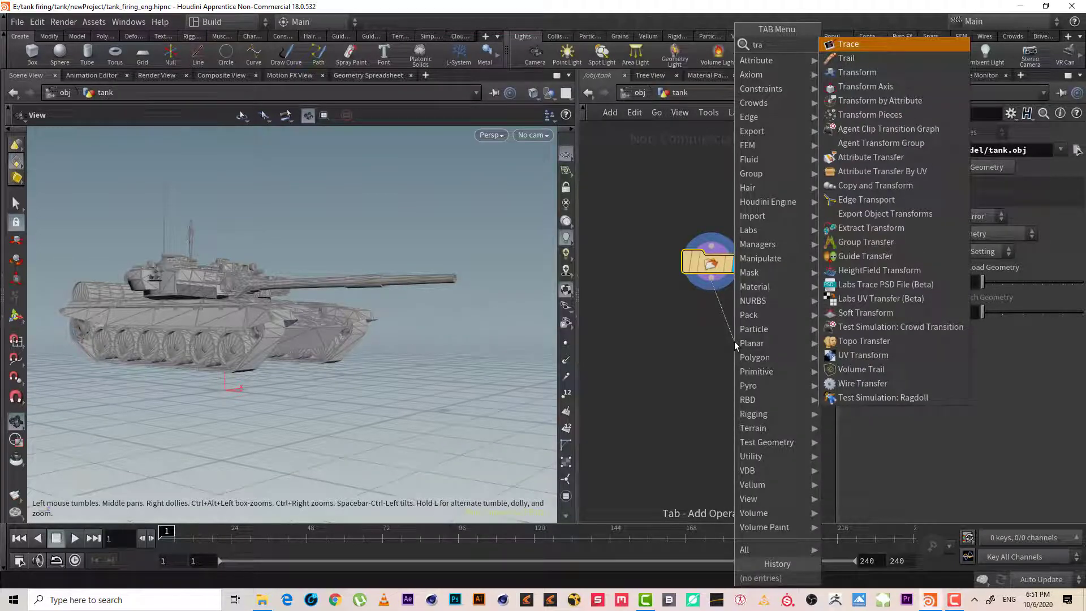
pyautogui.press('Down')
pyautogui.press('Down')
pyautogui.press('Escape')
pyautogui.click(734, 342)
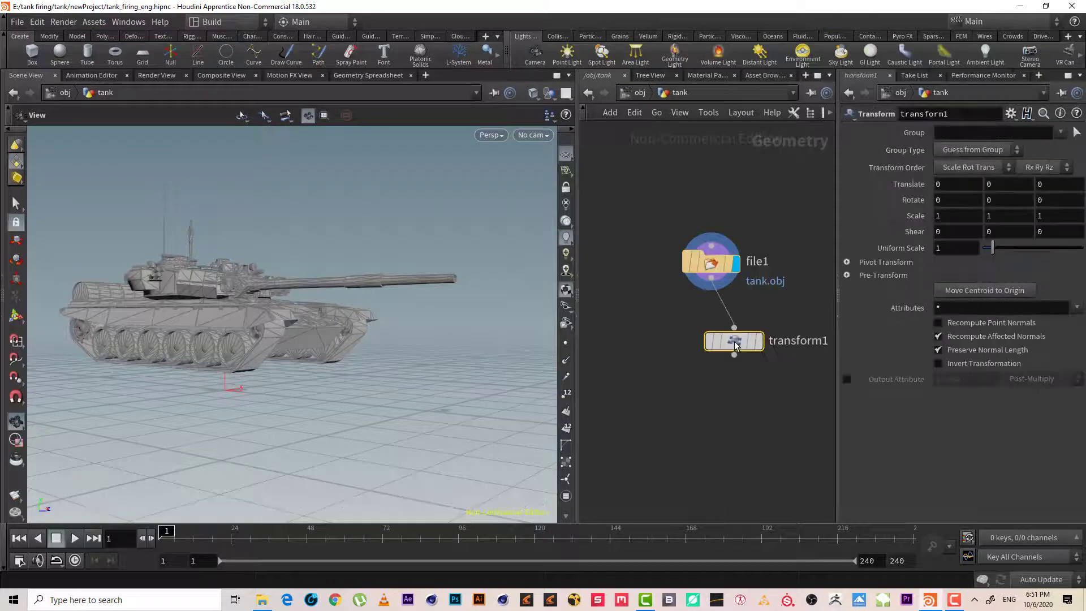
pyautogui.press('r')
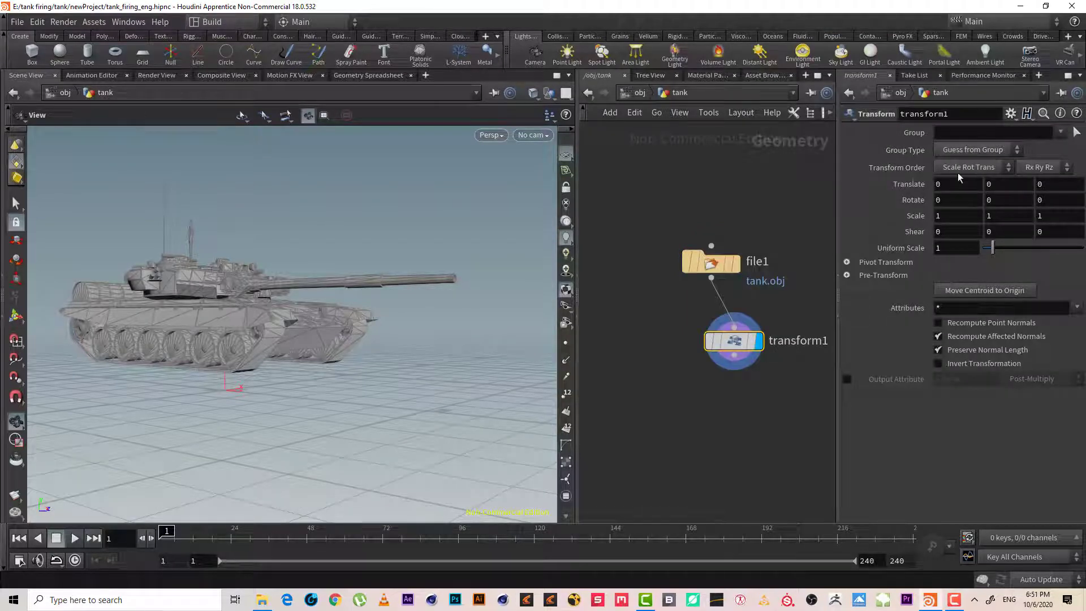
# Lower the tank onto the ground grid by setting the Transform node's Y translation to -0.6
pyautogui.middleClick(999, 187)
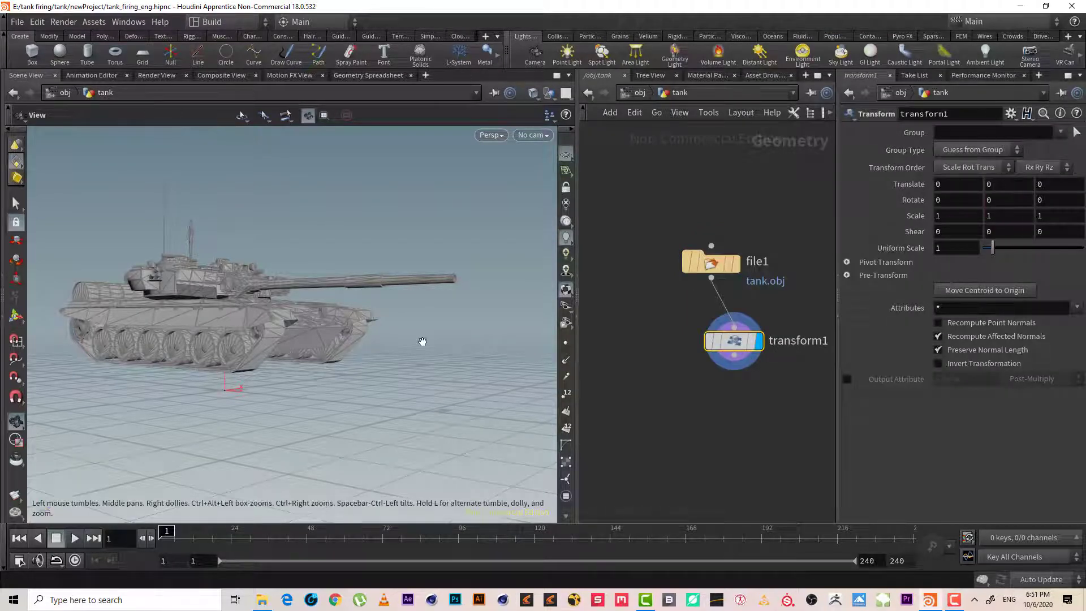
pyautogui.hotkey('space', '2')
pyautogui.hotkey('space', '3')
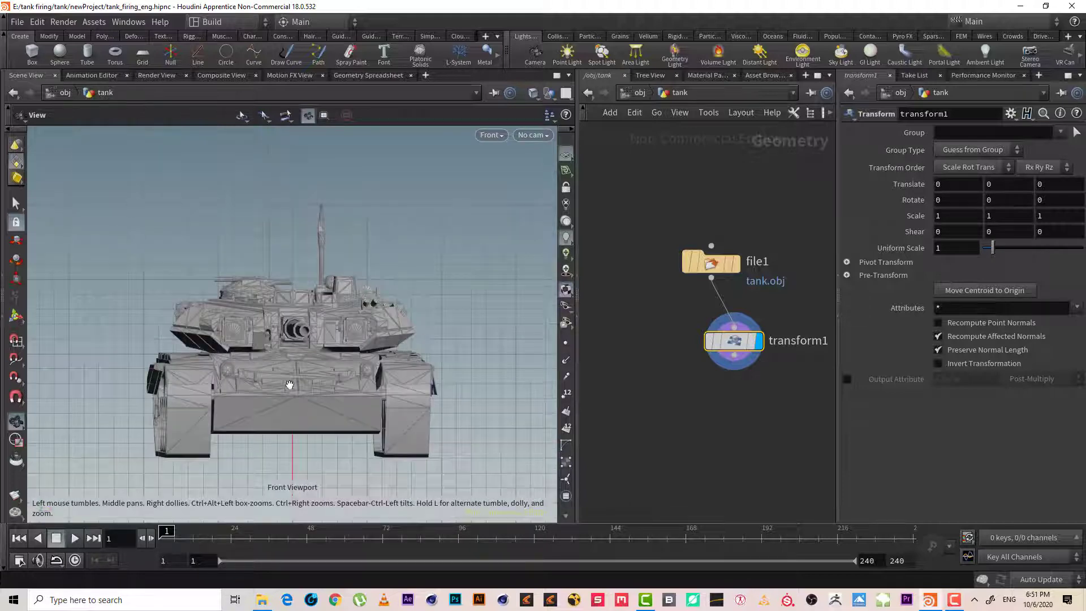
pyautogui.moveTo(286, 404); pyautogui.dragTo(281, 315, button='middle')
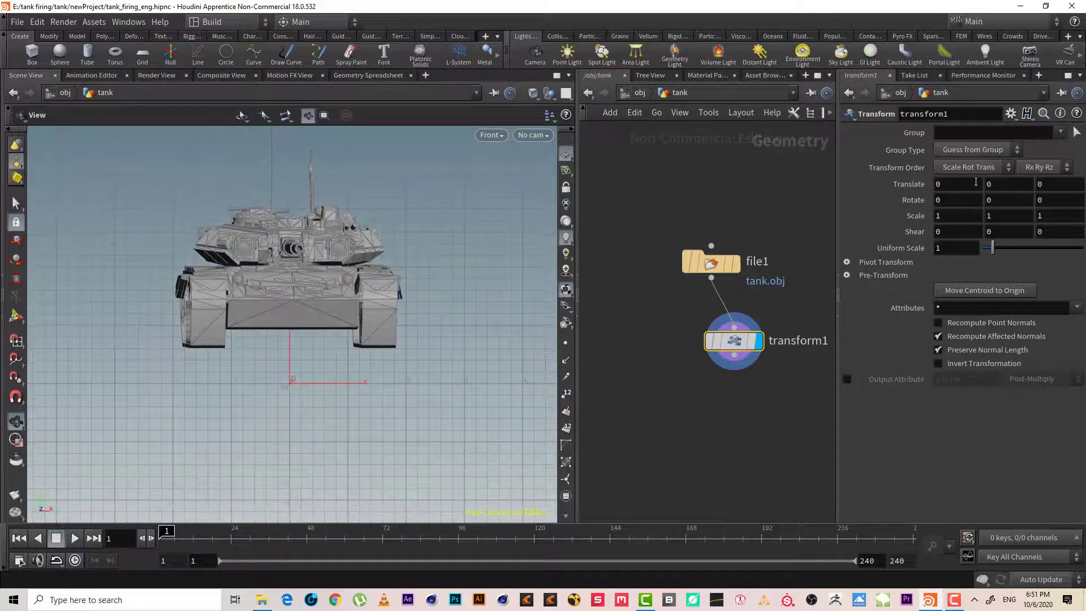
pyautogui.moveTo(996, 184)
pyautogui.mouseDown(button='middle')
pyautogui.moveTo(938, 185)
pyautogui.moveTo(1002, 185)
pyautogui.mouseUp(button='middle')
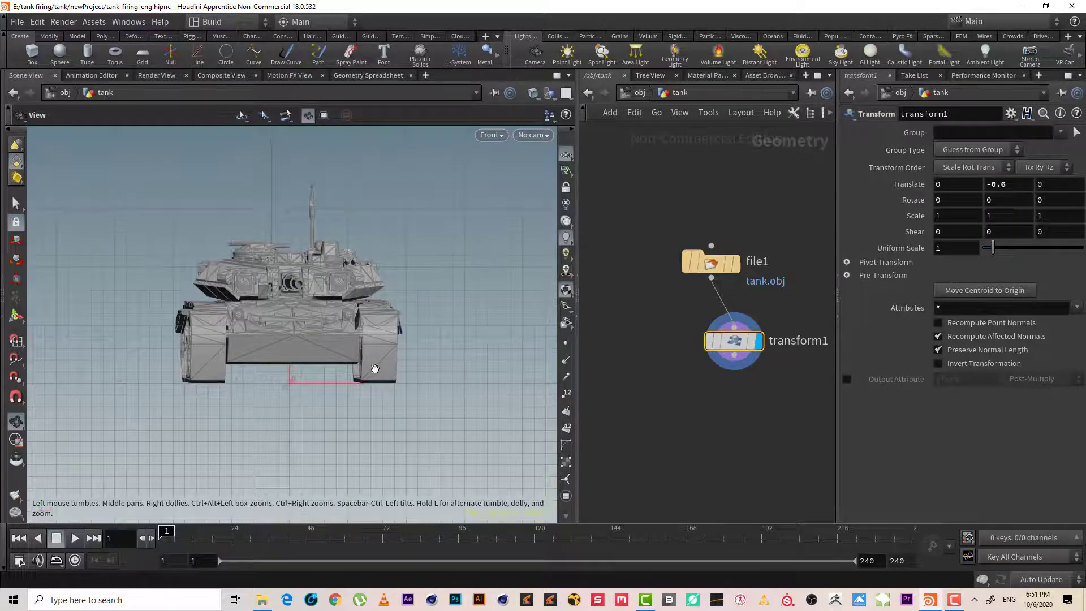
pyautogui.moveTo(335, 384); pyautogui.dragTo(339, 354, button='right')
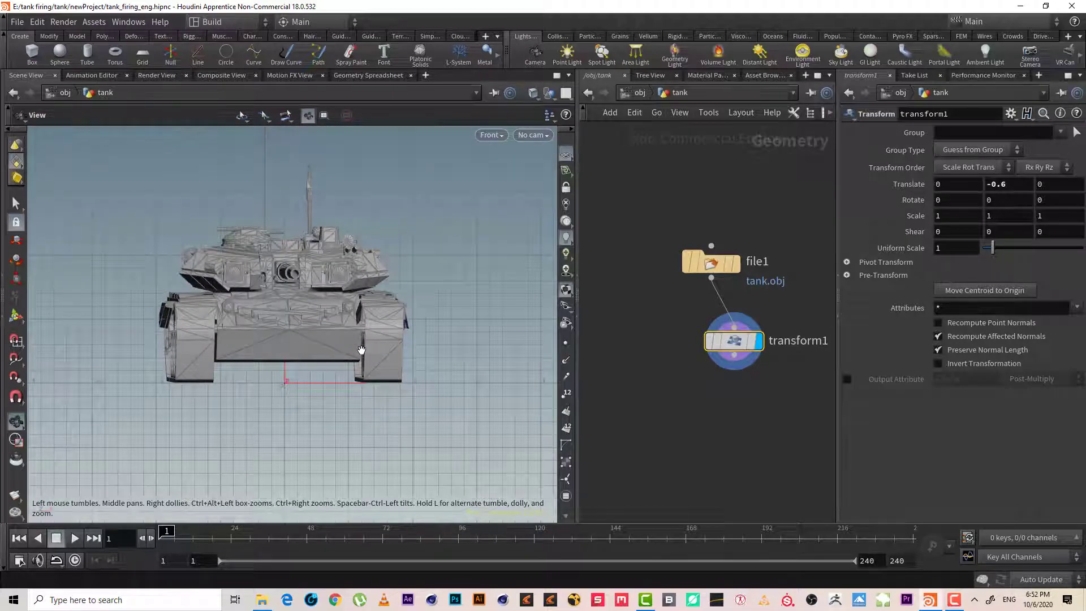
pyautogui.moveTo(338, 341); pyautogui.dragTo(253, 338)
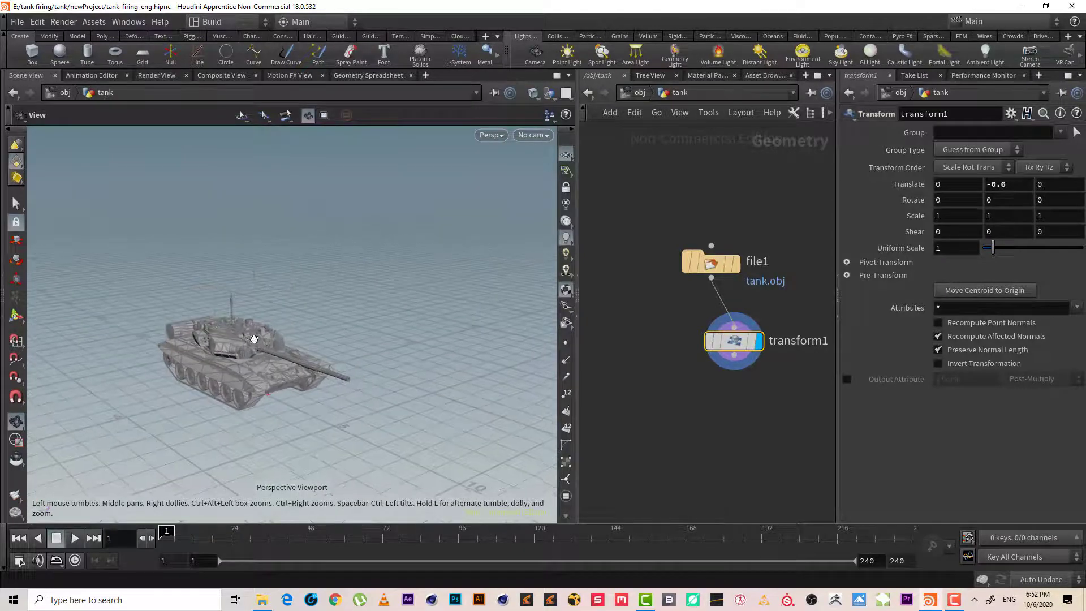
pyautogui.scroll(2, 254, 339)
# Align the Transform node directly under the File node and connect a Null node to its output
pyautogui.moveTo(735, 340); pyautogui.dragTo(712, 321)
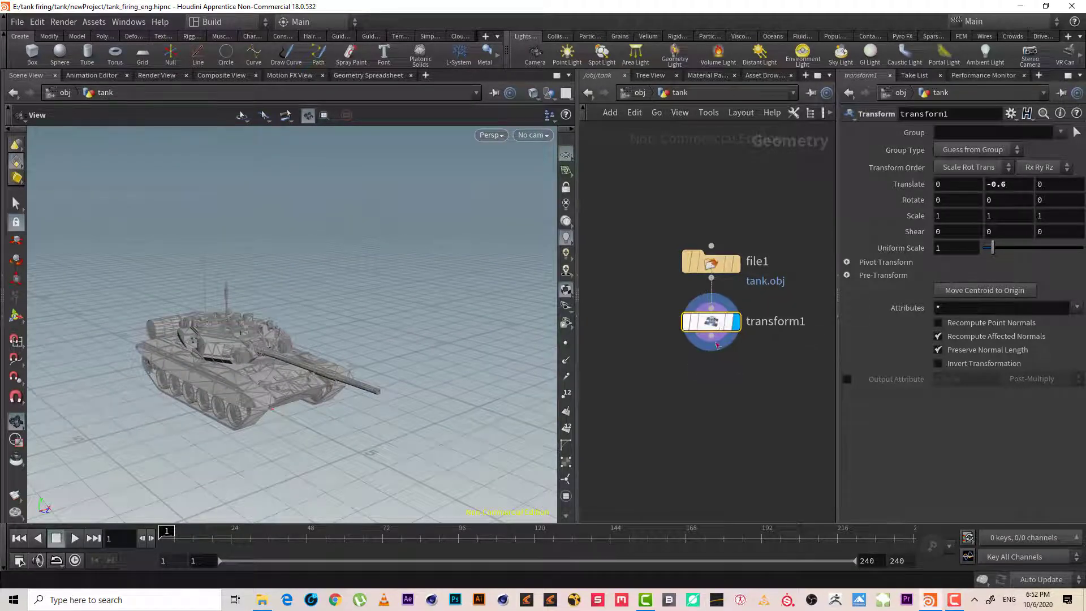
pyautogui.click(712, 339)
pyautogui.click(708, 386)
pyautogui.write('nu')
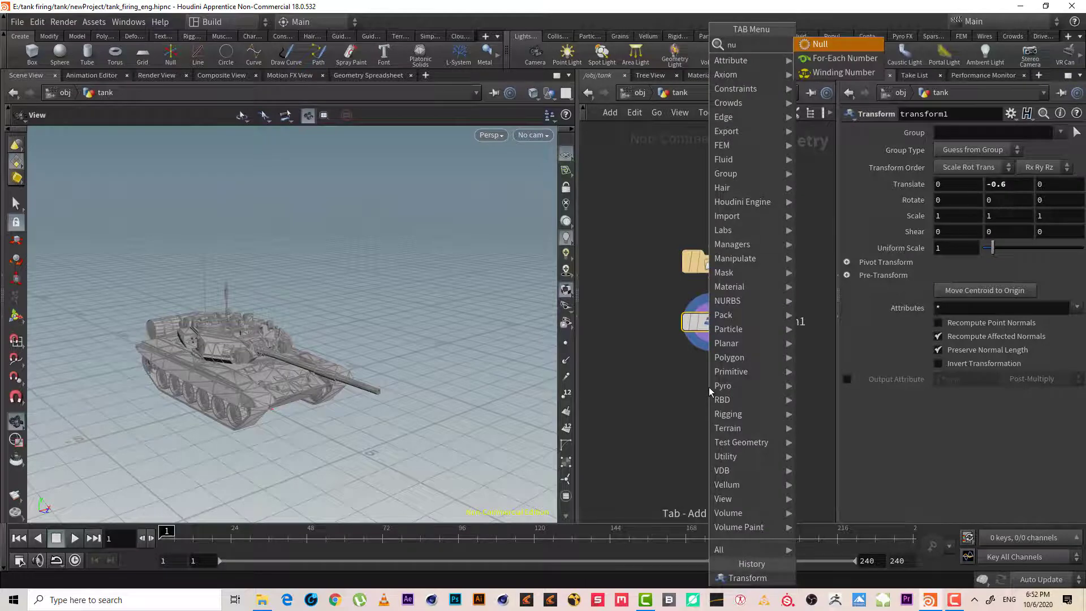
pyautogui.press('Return')
pyautogui.click(708, 387)
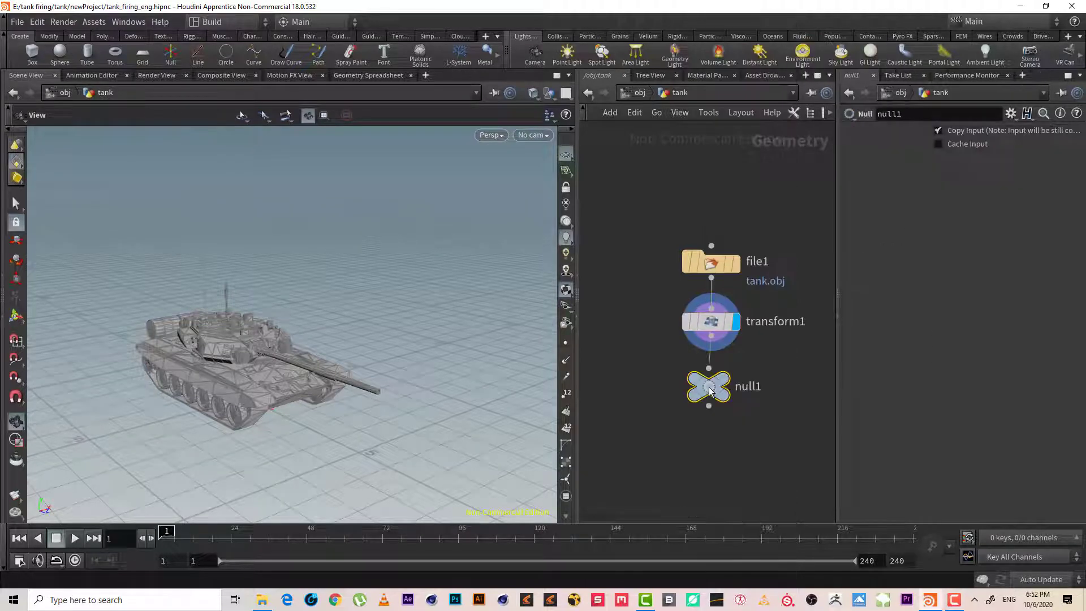
# Move the Null node further down, leaving a gap directly below the Transform node
pyautogui.doubleClick(748, 387)
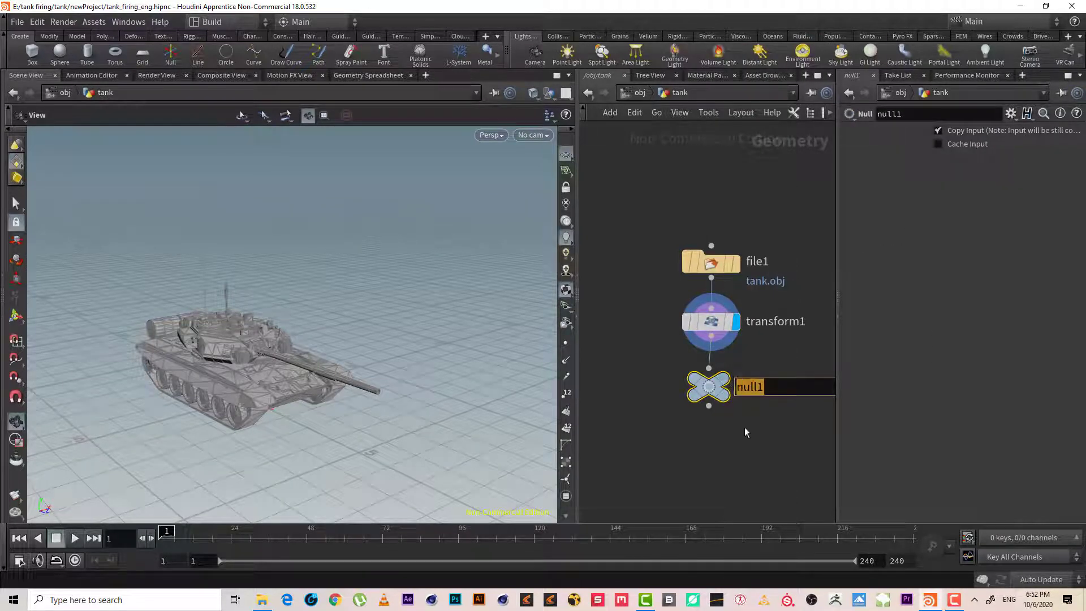
pyautogui.click(724, 388)
pyautogui.moveTo(714, 388); pyautogui.dragTo(720, 456)
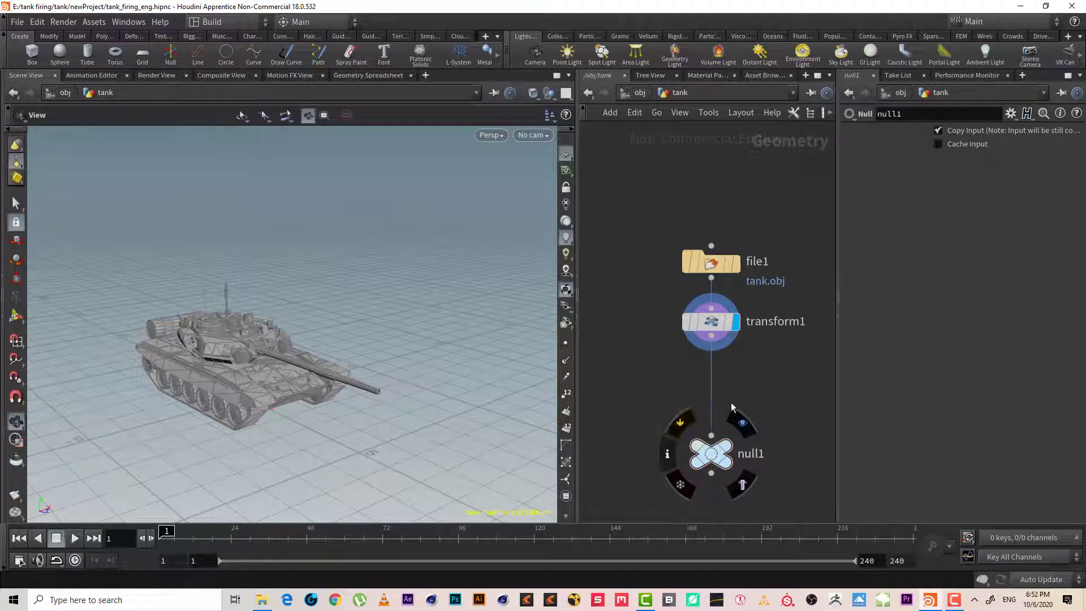
# Insert a Normal node between the Transform and Null nodes and set it to add normals to Points
pyautogui.press('Tab')
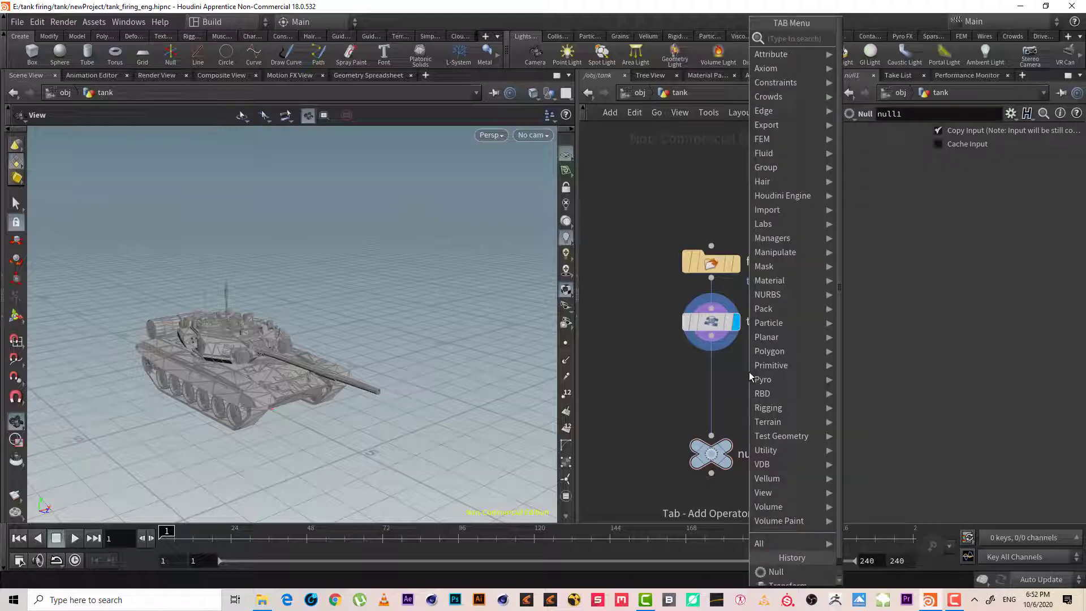
pyautogui.write('no')
pyautogui.press('Return')
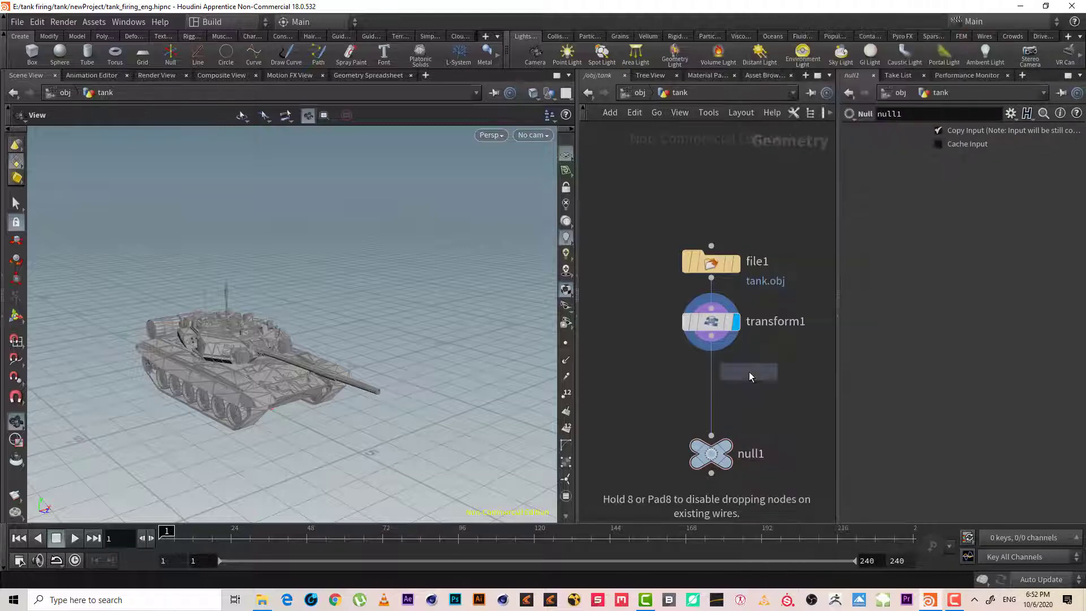
pyautogui.click(713, 374)
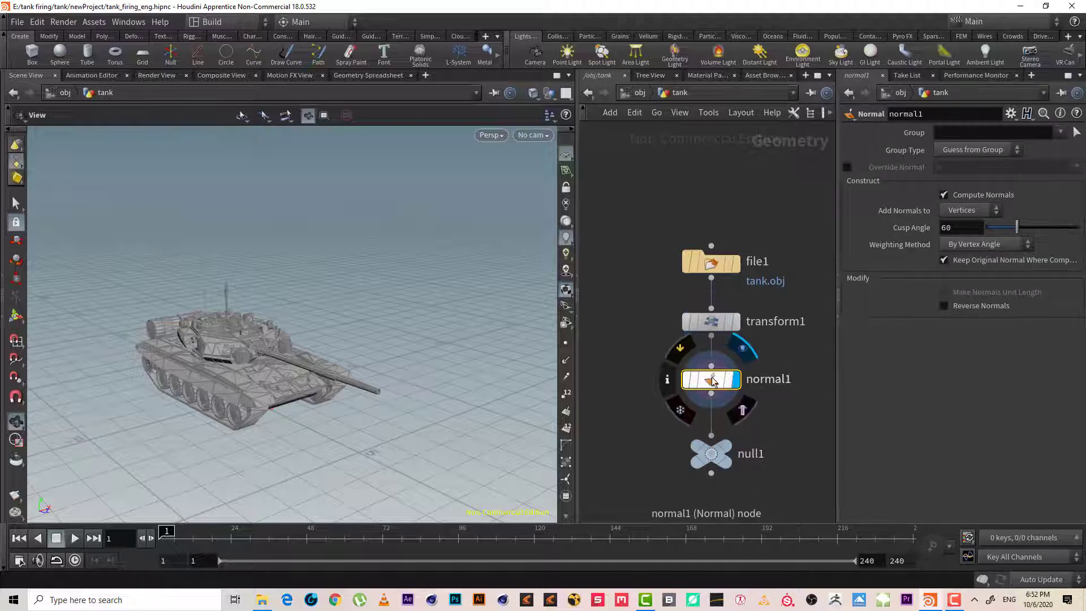
pyautogui.click(972, 210)
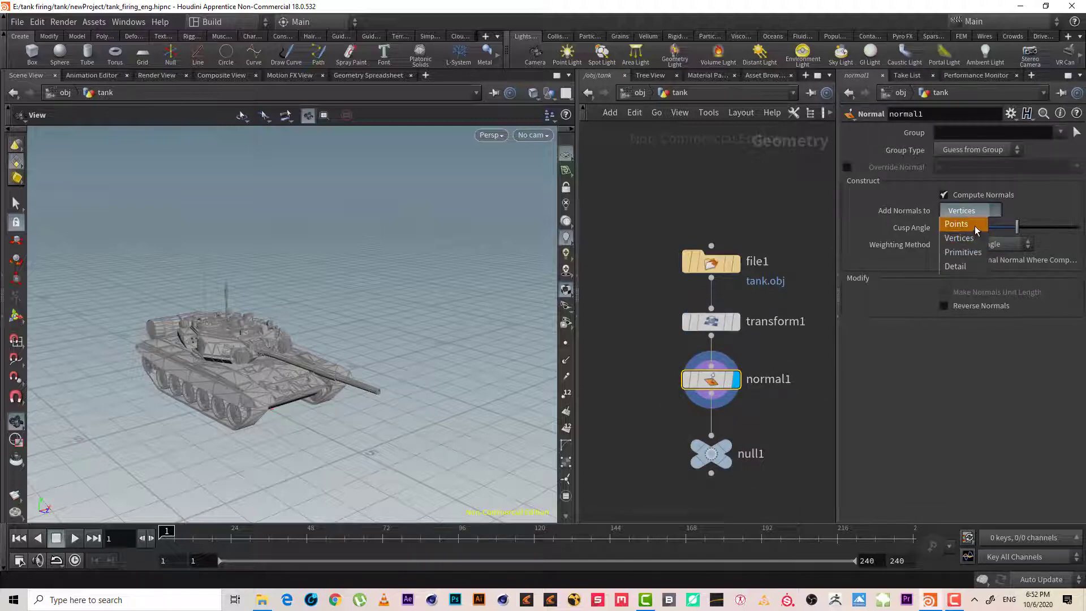
pyautogui.click(977, 229)
# Display the point normals in the viewport and examine their directions across the tank up close
pyautogui.click(566, 359)
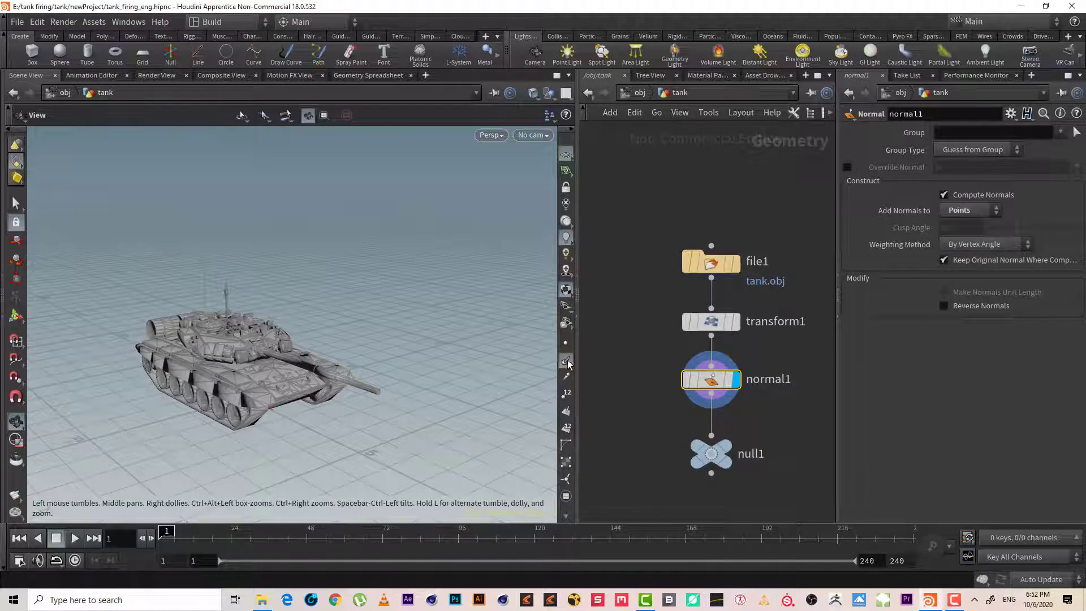
pyautogui.scroll(5, 380, 317)
pyautogui.moveTo(380, 316); pyautogui.dragTo(290, 355)
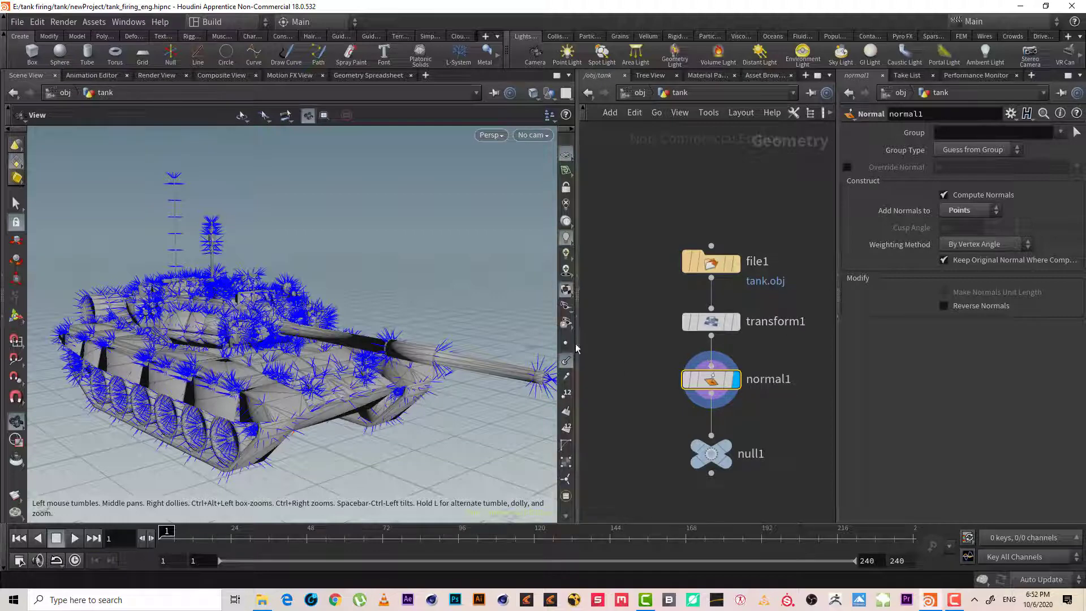
pyautogui.moveTo(294, 366); pyautogui.dragTo(380, 322)
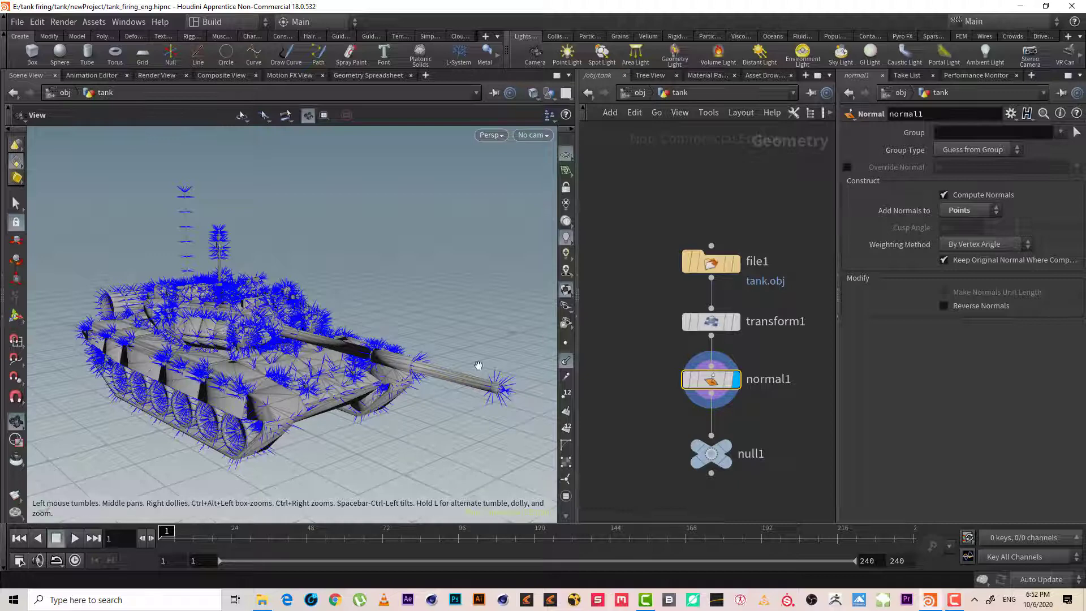
pyautogui.moveTo(274, 329); pyautogui.dragTo(220, 330)
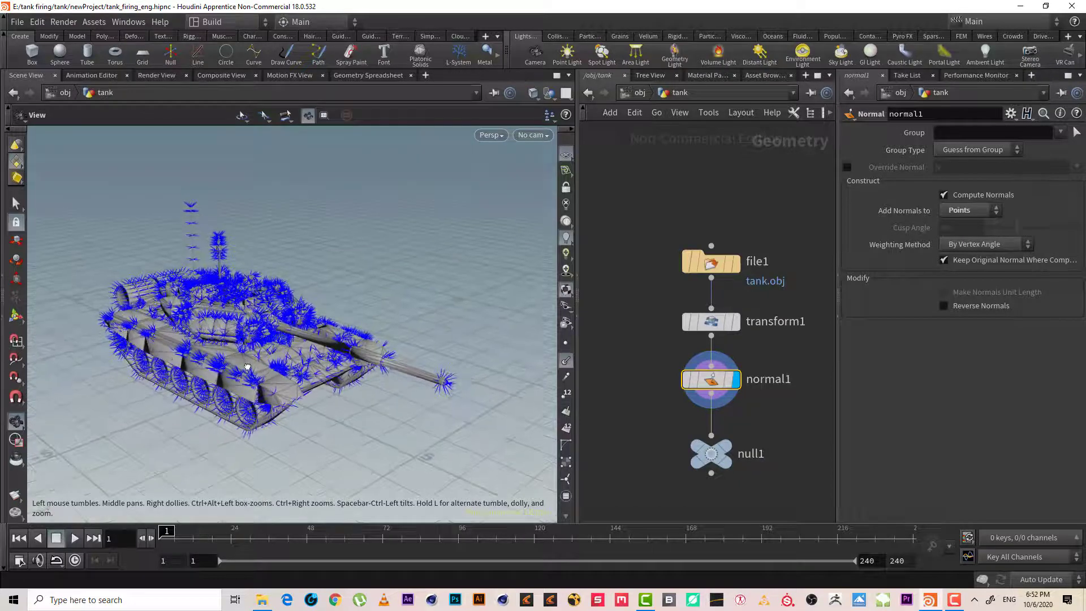
pyautogui.moveTo(232, 378); pyautogui.dragTo(266, 342, button='right')
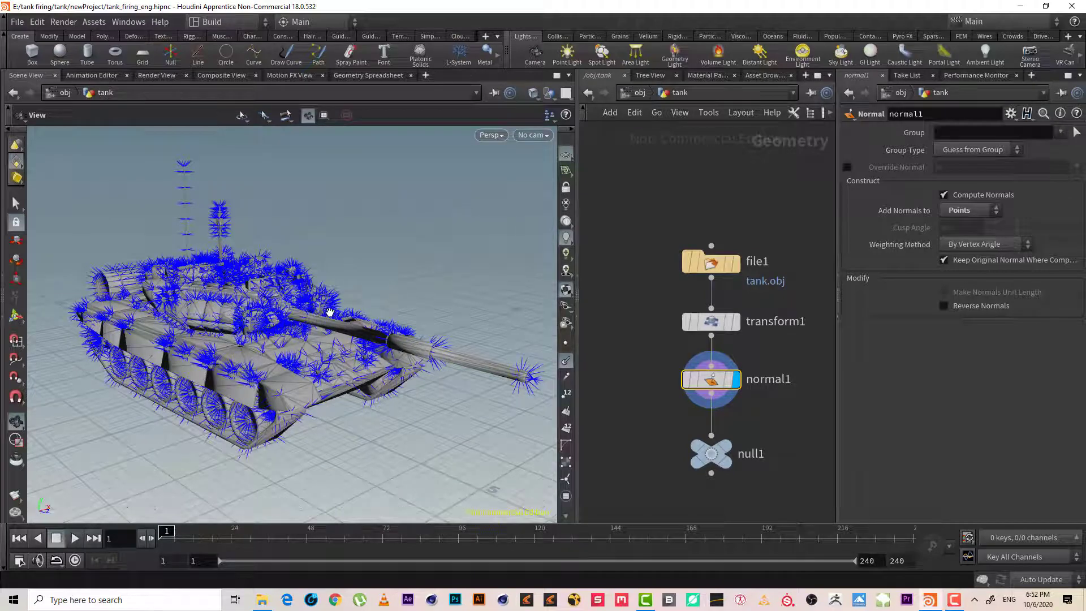
pyautogui.moveTo(429, 401); pyautogui.dragTo(414, 338)
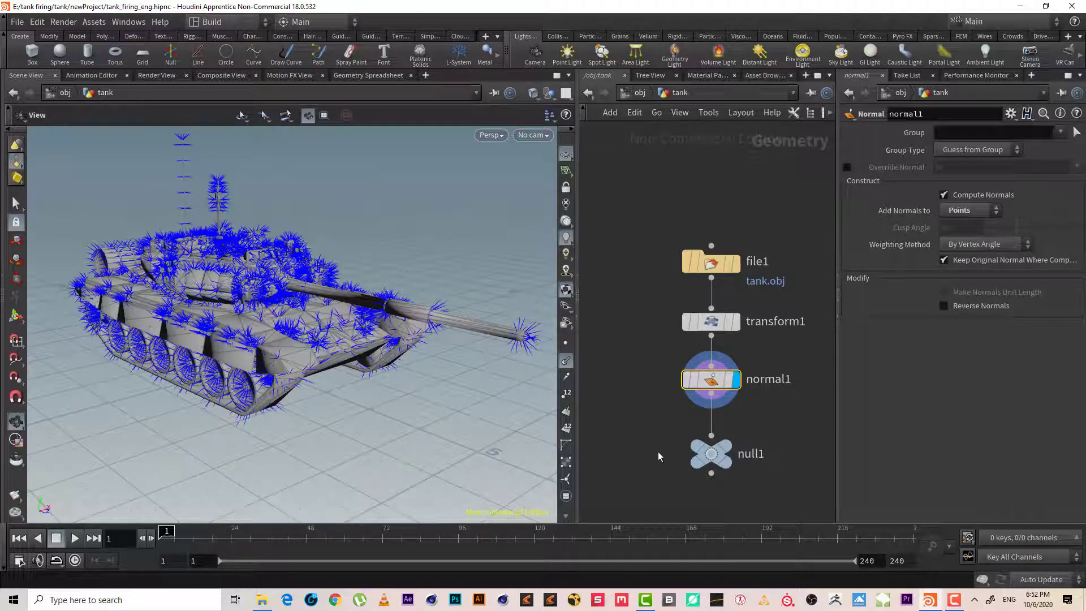
# Move the Null node further down, leaving a gap directly below the Normal node
pyautogui.moveTo(662, 367); pyautogui.dragTo(643, 201, button='middle')
pyautogui.click(691, 308)
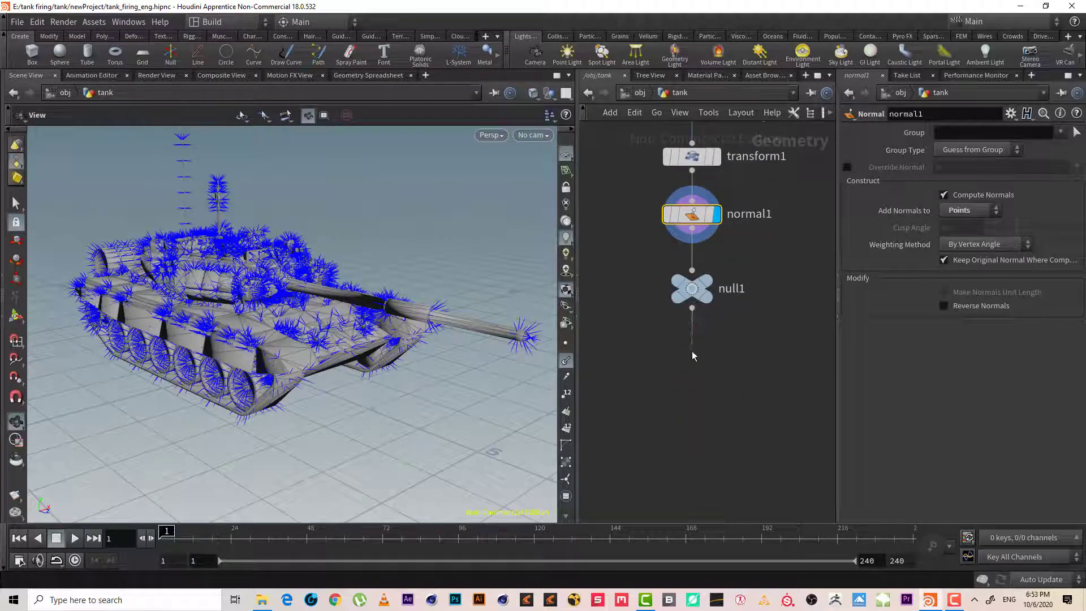
pyautogui.moveTo(684, 290); pyautogui.dragTo(684, 340)
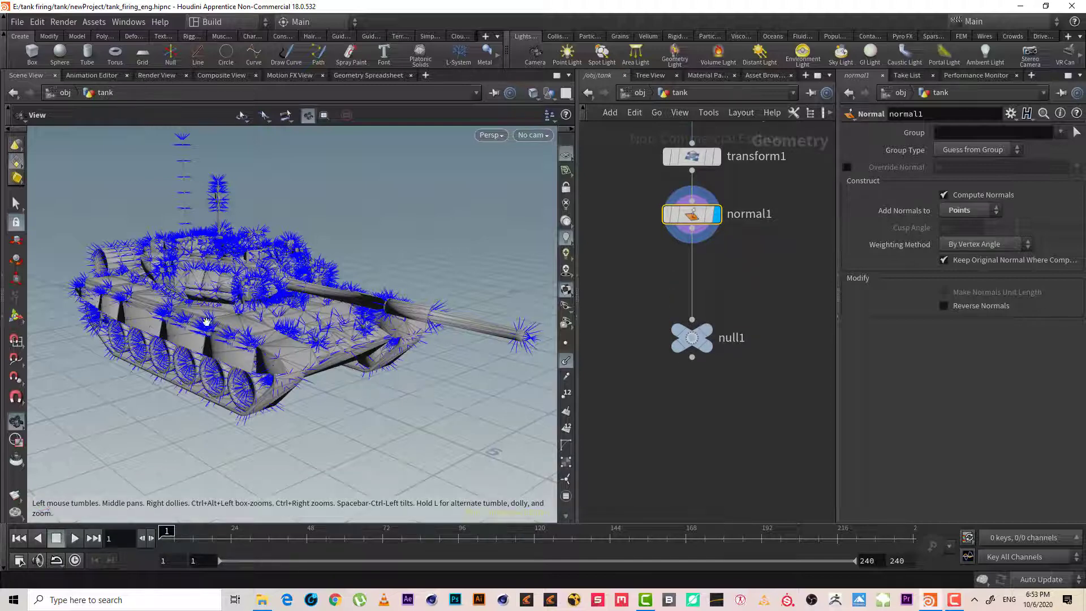
# Insert an Attribute VOP node between the Normal and Null nodes and make it the displayed node
pyautogui.moveTo(735, 268); pyautogui.dragTo(734, 342, button='middle')
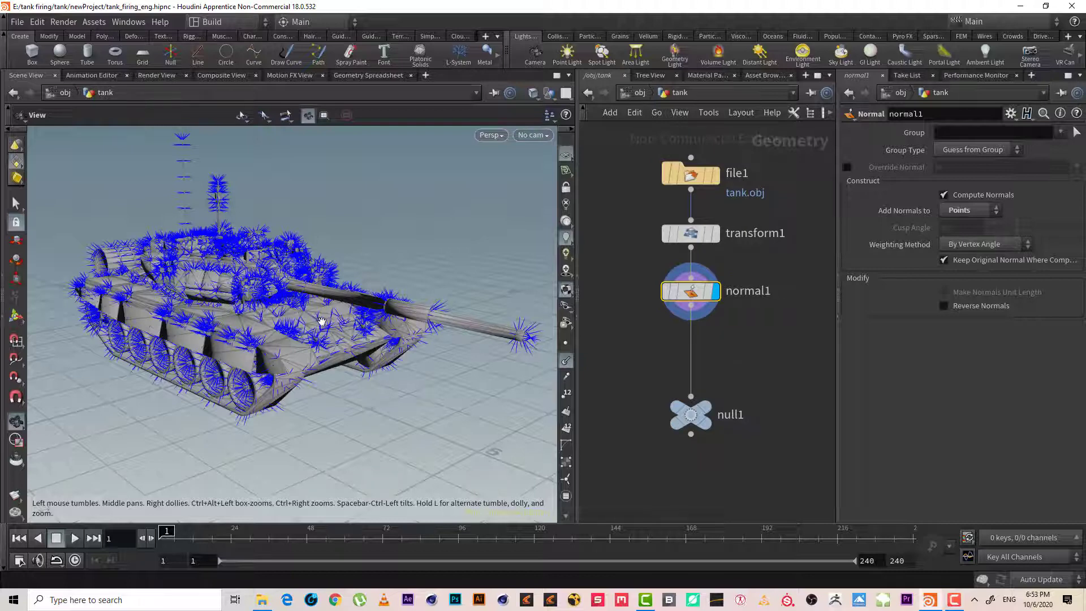
pyautogui.moveTo(738, 334); pyautogui.dragTo(742, 357, button='middle')
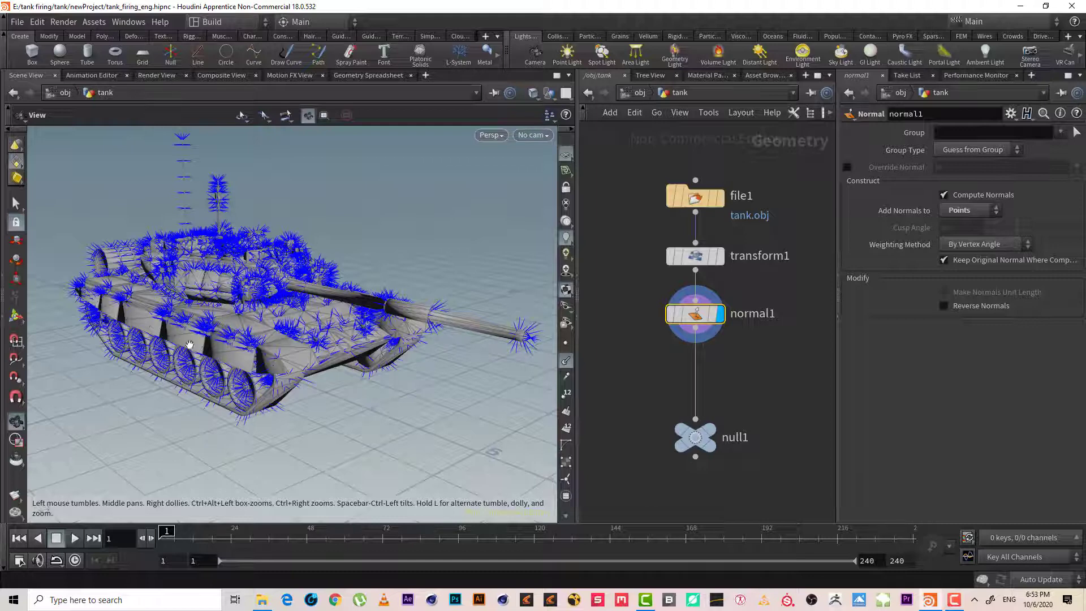
pyautogui.press('Tab')
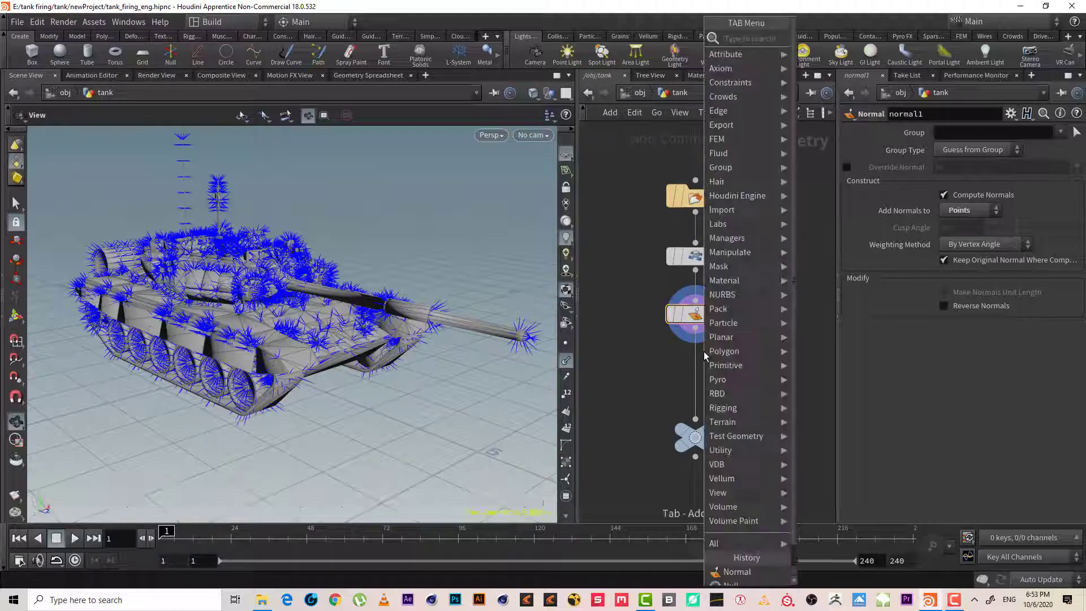
pyautogui.write('att v')
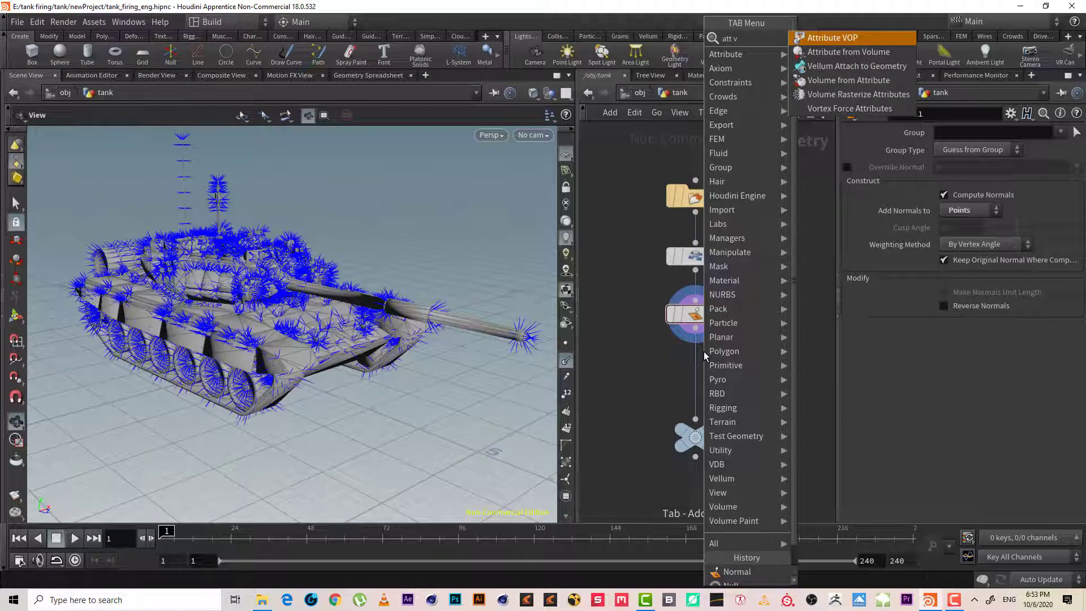
pyautogui.press('Return')
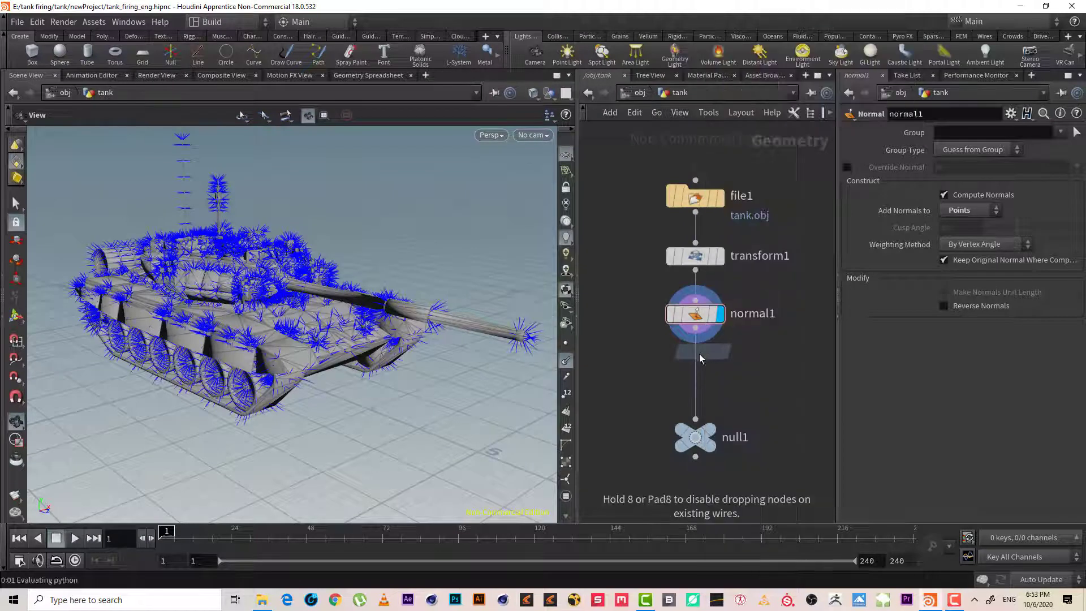
pyautogui.click(715, 372)
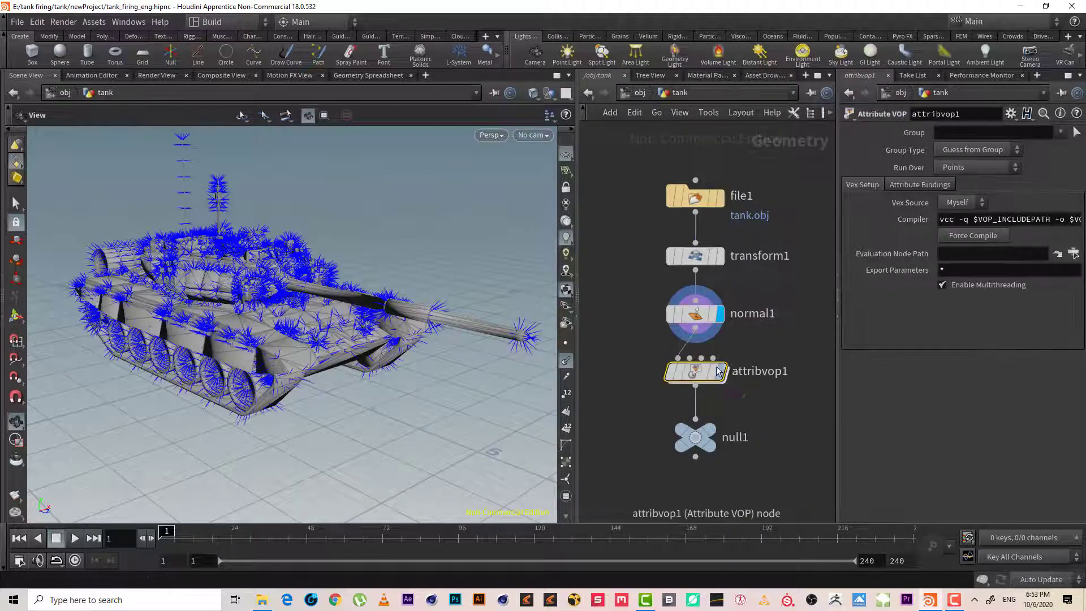
pyautogui.click(720, 372)
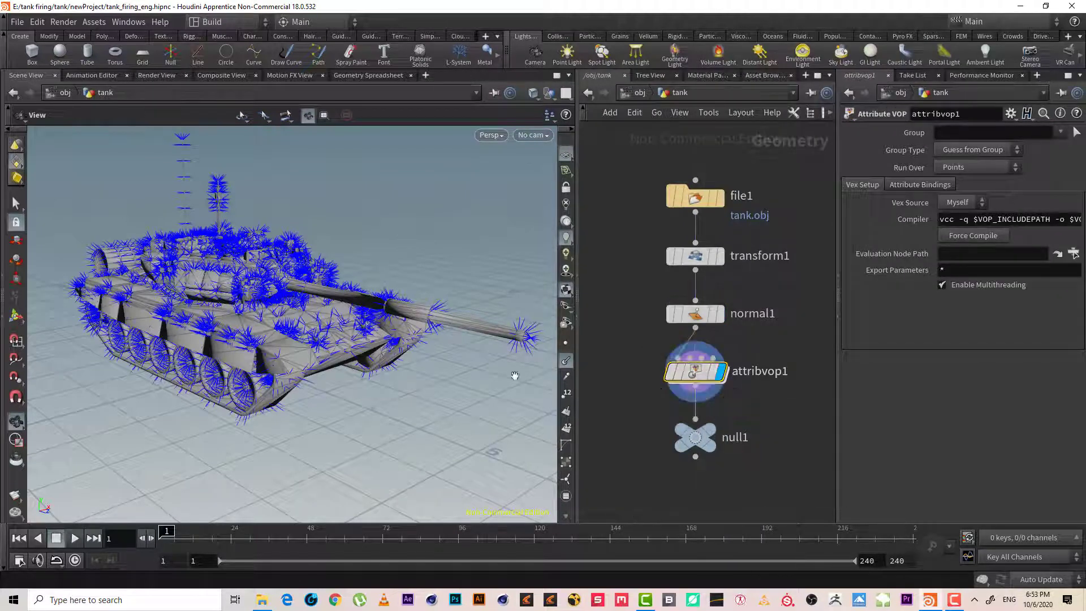
# Hide the point normals in the viewport and open the Attribute VOP node's inner network
pyautogui.click(566, 361)
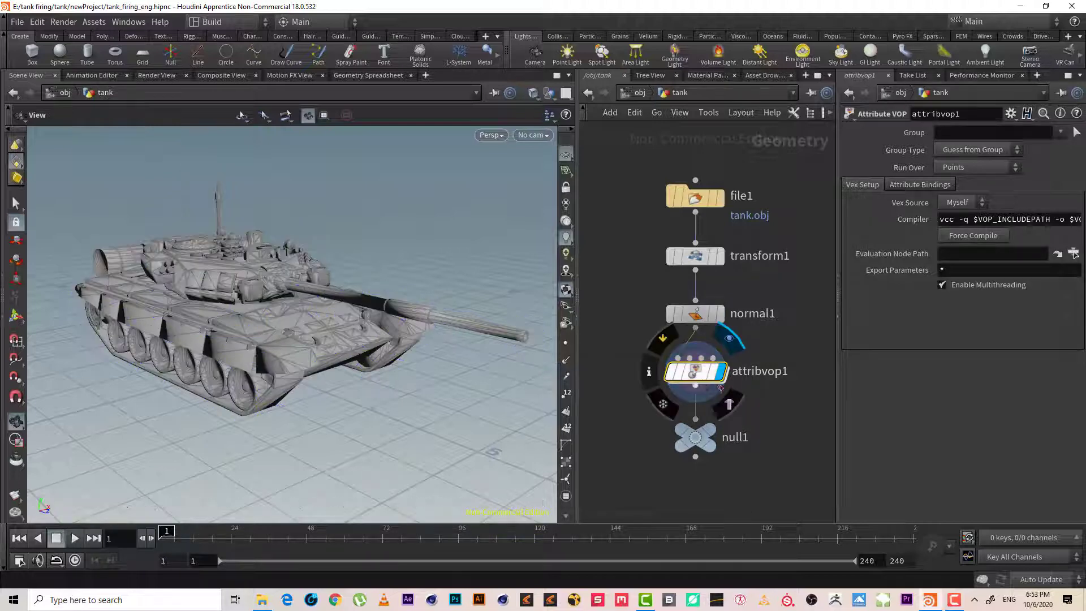
pyautogui.doubleClick(699, 371)
pyautogui.scroll(3, 708, 352)
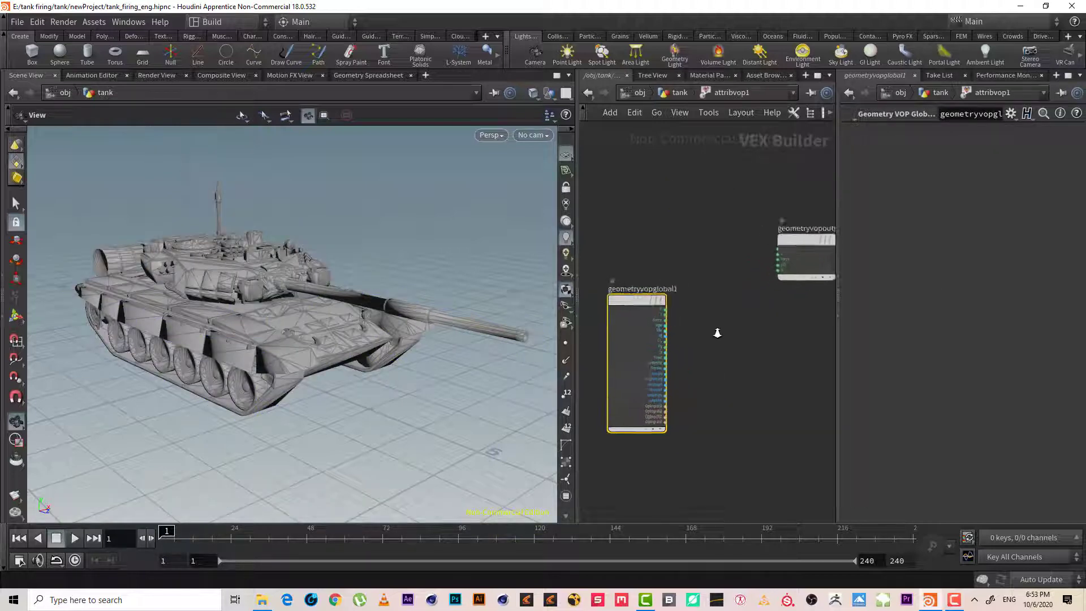
pyautogui.click(954, 599)
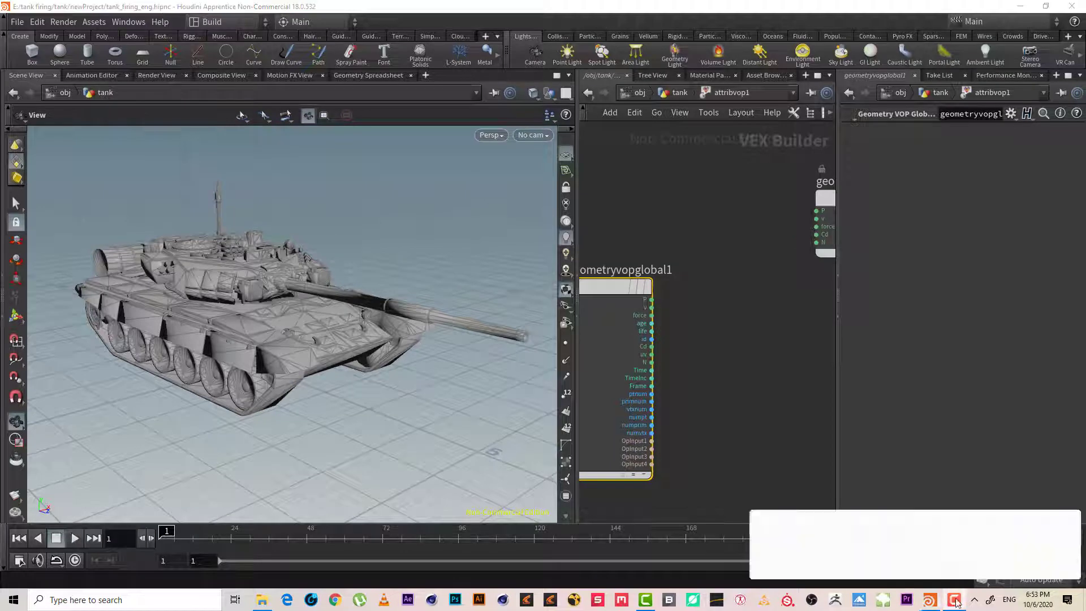
pyautogui.click(1030, 550)
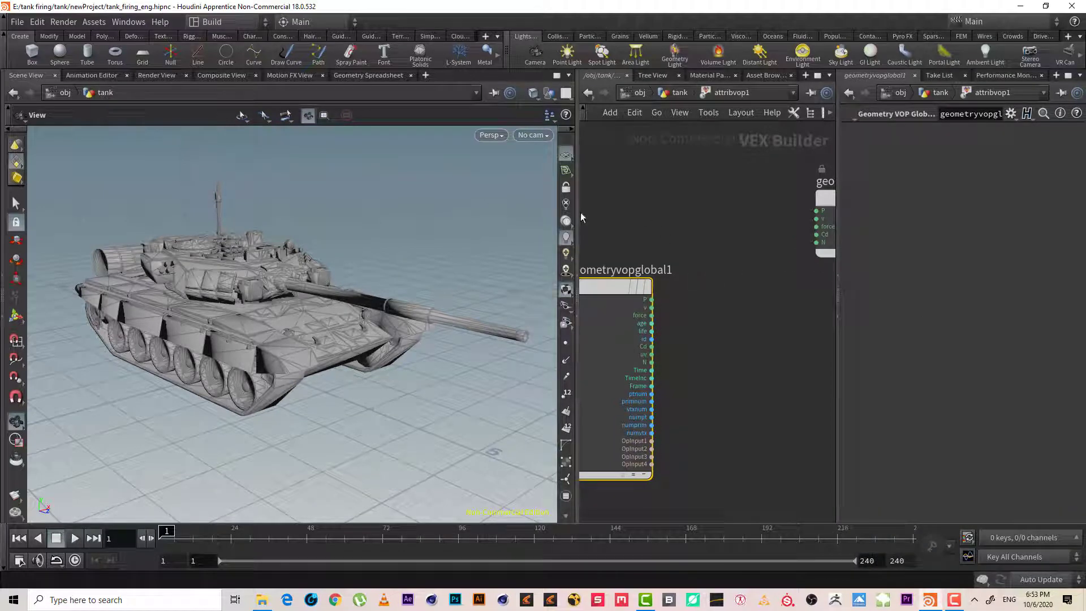
# Widen the network editor and connect a Cross Product node to the N output of the global parameters node
pyautogui.moveTo(577, 210); pyautogui.dragTo(371, 209)
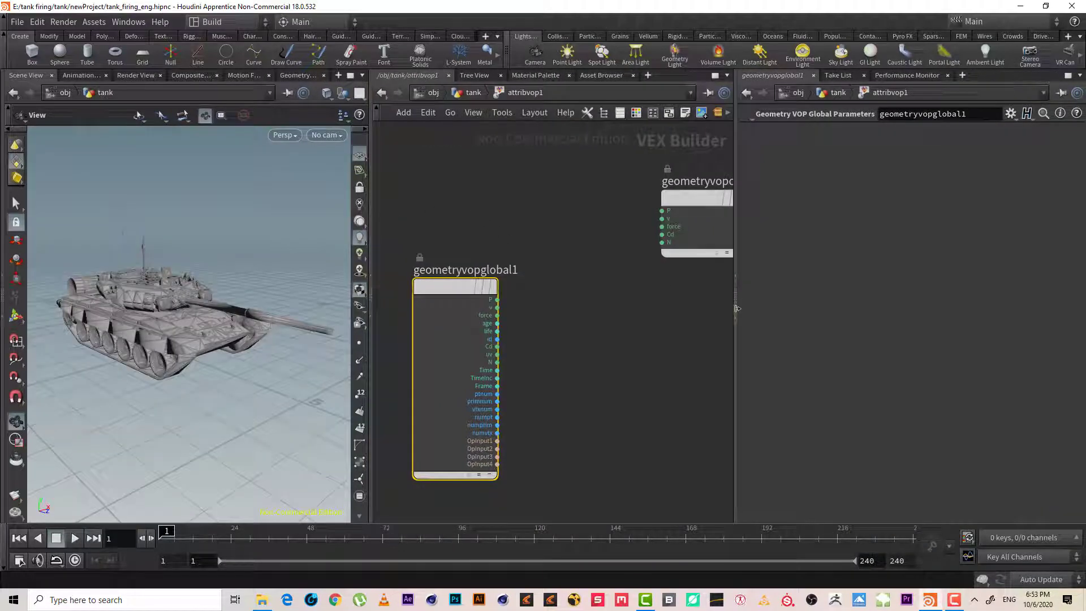
pyautogui.moveTo(738, 347); pyautogui.dragTo(871, 354)
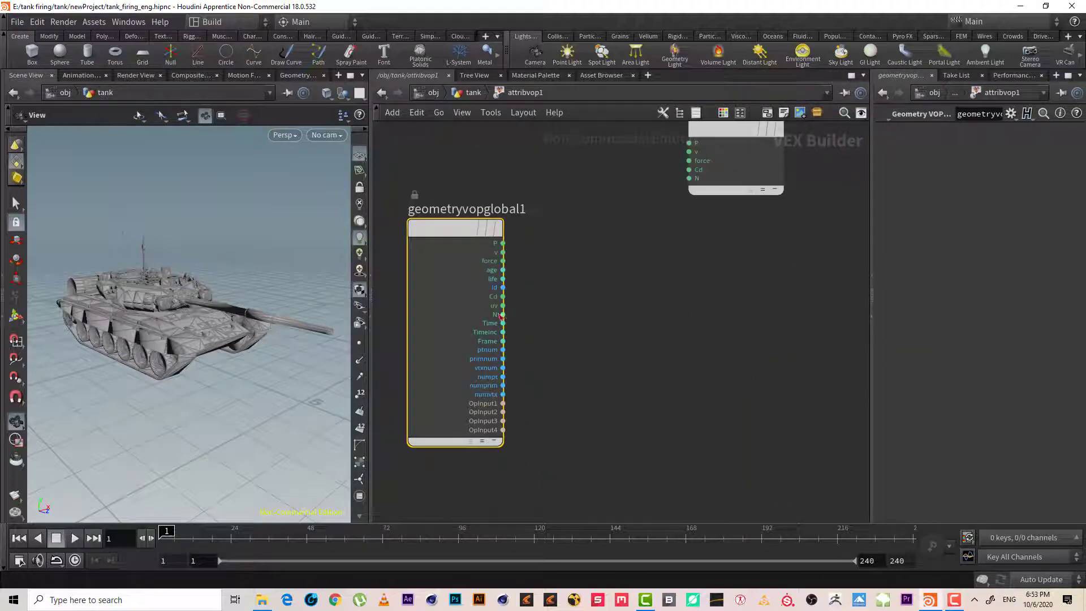
pyautogui.click(500, 315)
pyautogui.press('Tab')
pyautogui.write('cro')
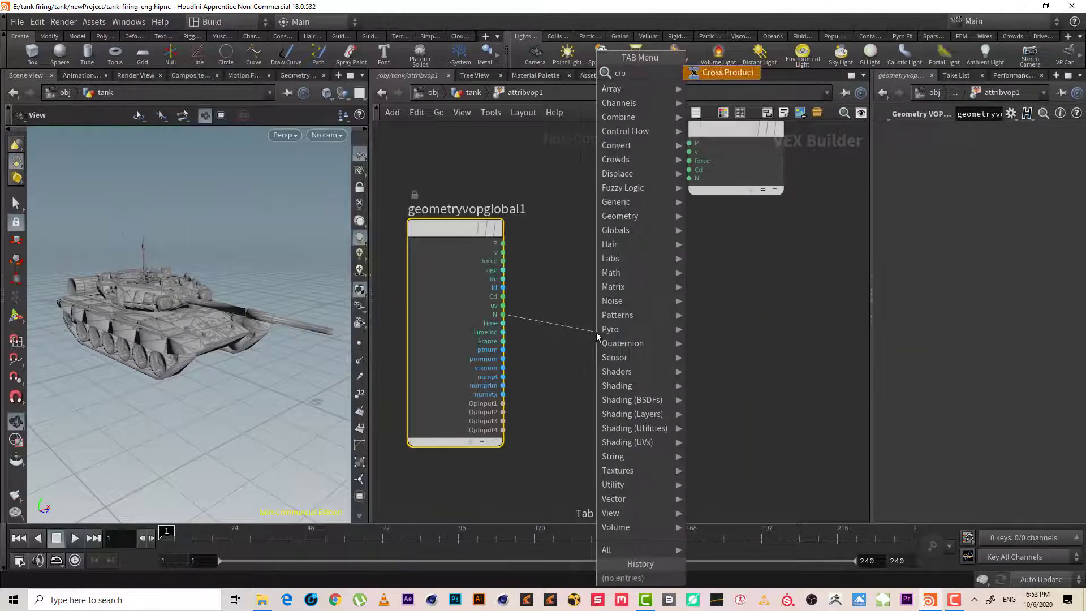
pyautogui.press('Return')
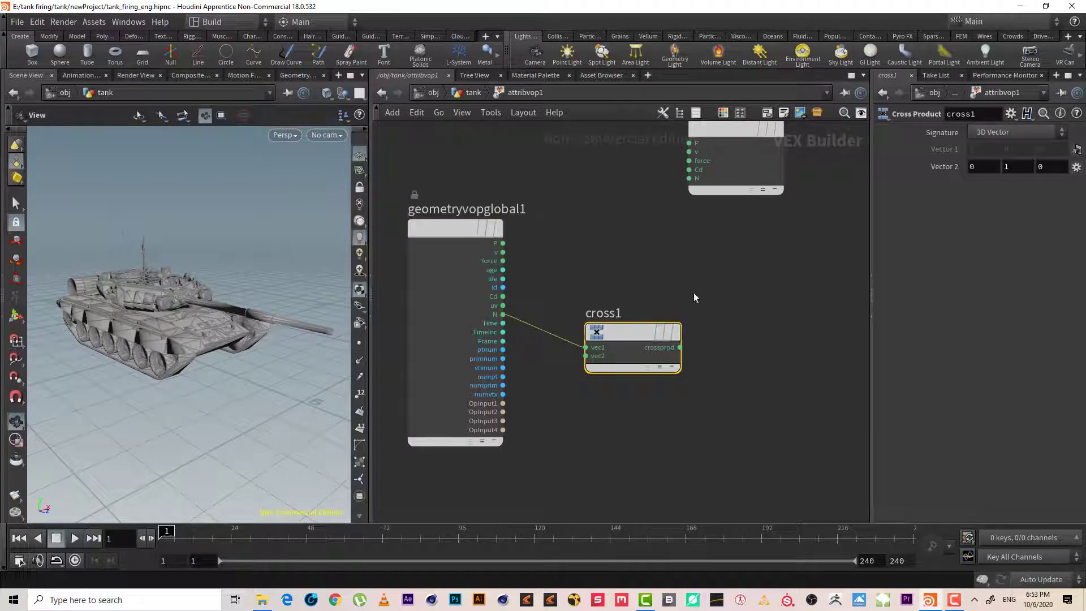
pyautogui.moveTo(694, 293); pyautogui.dragTo(680, 347, button='middle')
# Display the point normals in the viewport and connect the Cross Product node's crossprod output to the output node's N input
pyautogui.click(360, 365)
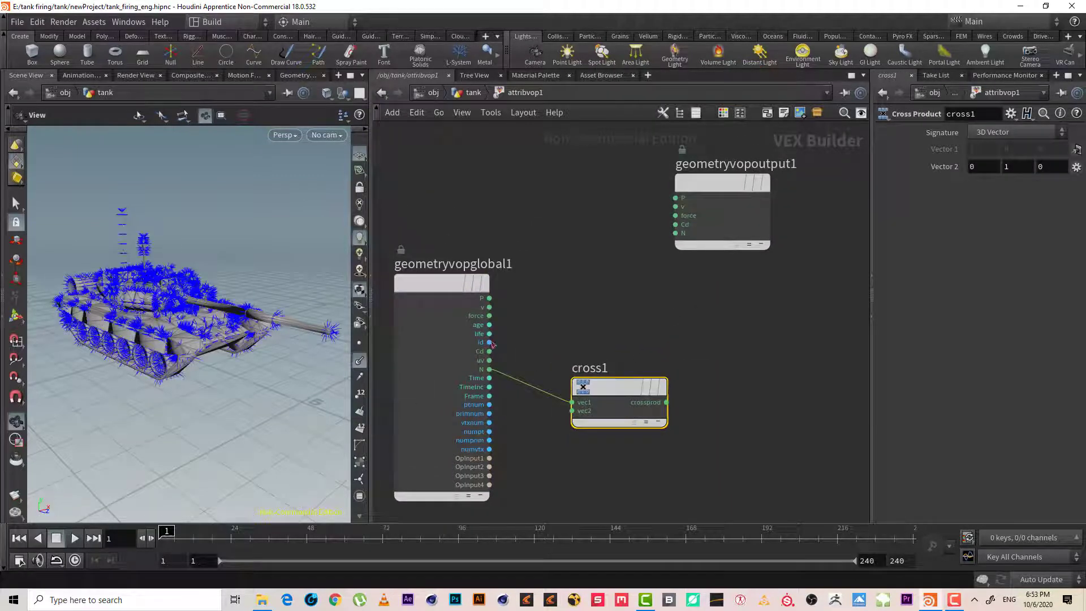
pyautogui.click(666, 402)
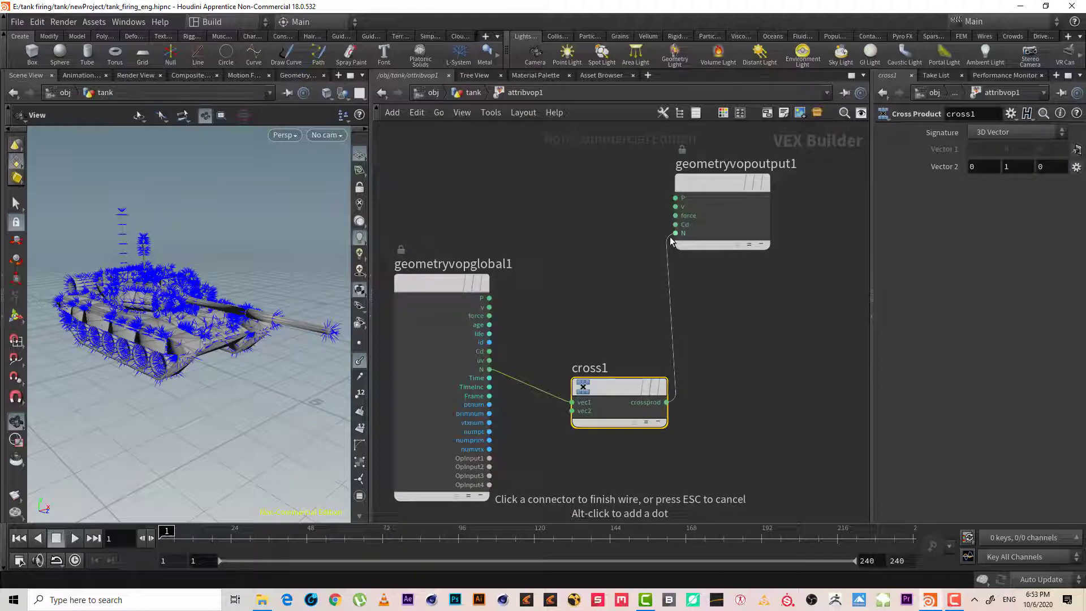
pyautogui.click(672, 236)
pyautogui.scroll(5, 281, 293)
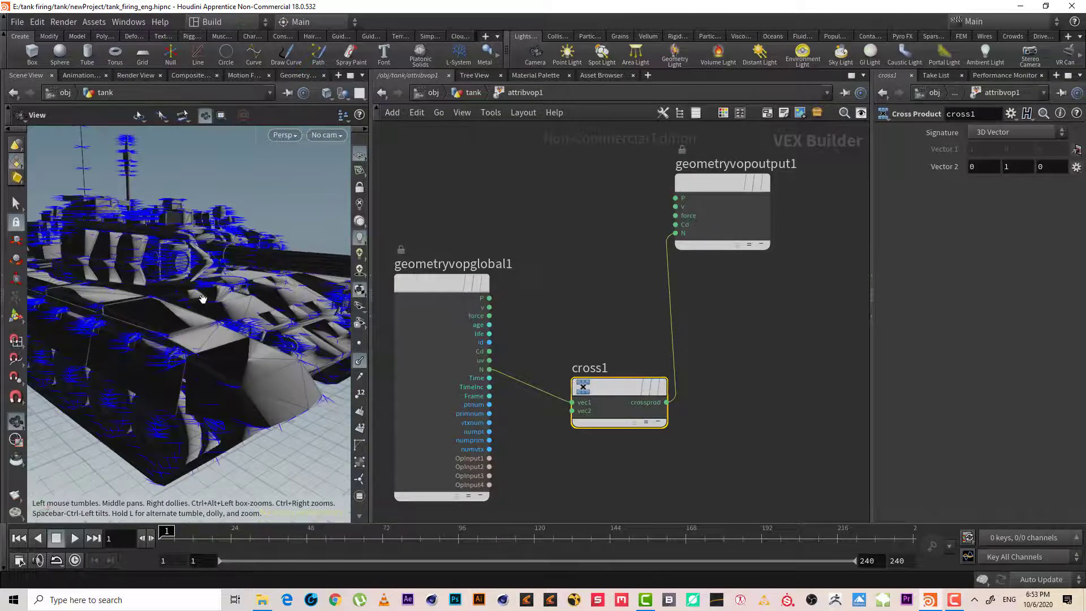
pyautogui.moveTo(281, 294)
pyautogui.mouseDown()
pyautogui.moveTo(99, 344)
pyautogui.moveTo(190, 310)
pyautogui.mouseUp()
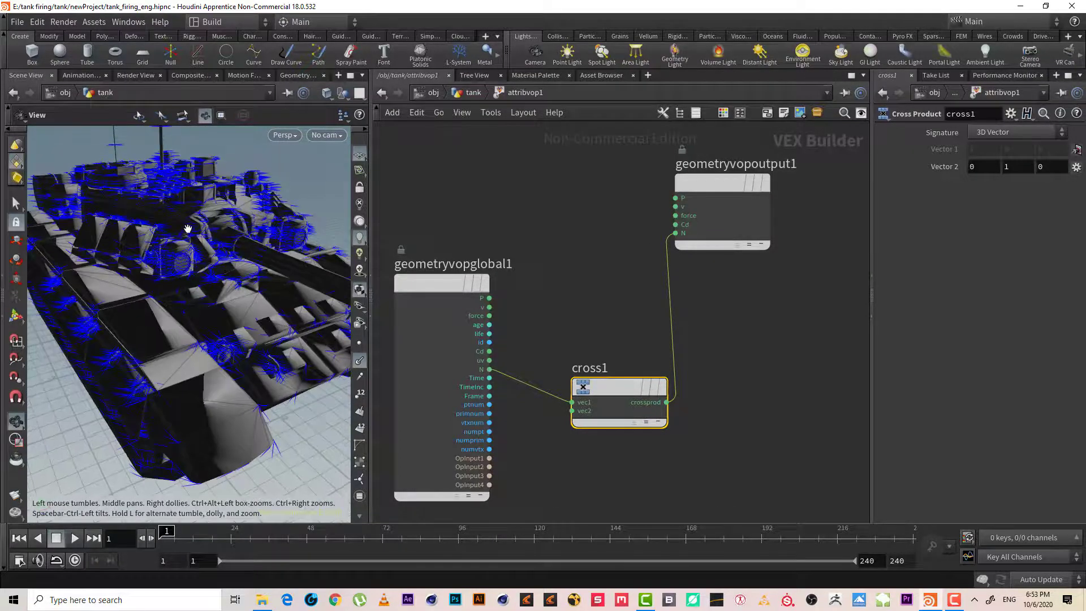
pyautogui.moveTo(187, 229); pyautogui.dragTo(222, 368, button='middle')
pyautogui.moveTo(186, 332); pyautogui.dragTo(277, 294, button='right')
pyautogui.moveTo(276, 294); pyautogui.dragTo(173, 307)
pyautogui.moveTo(83, 421); pyautogui.dragTo(217, 333)
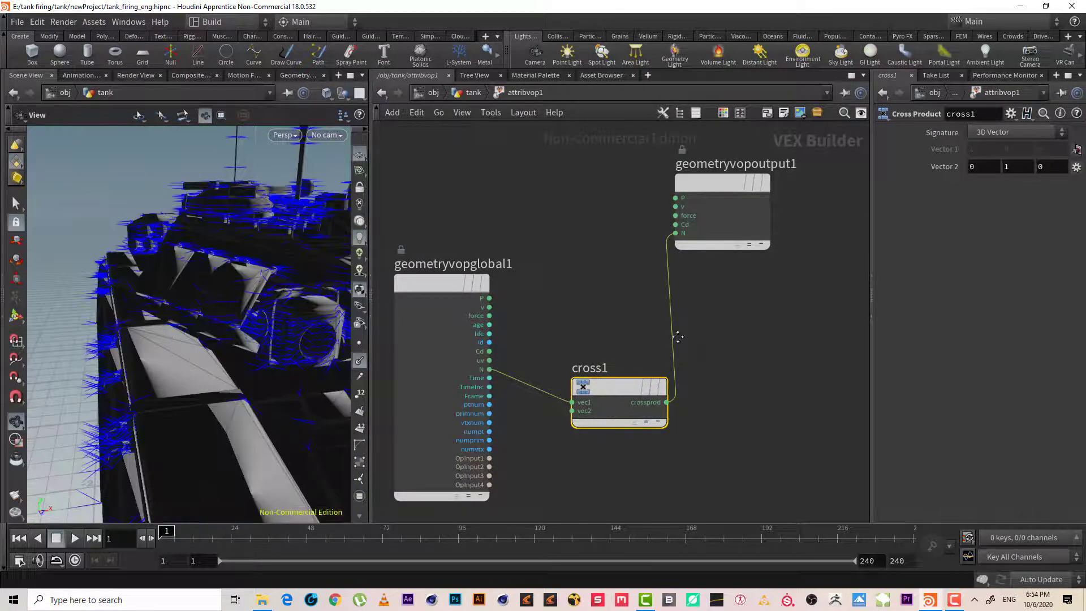
# Space out the network by moving the output node away and raising the Cross Product node level with the N output
pyautogui.scroll(-4, 611, 327)
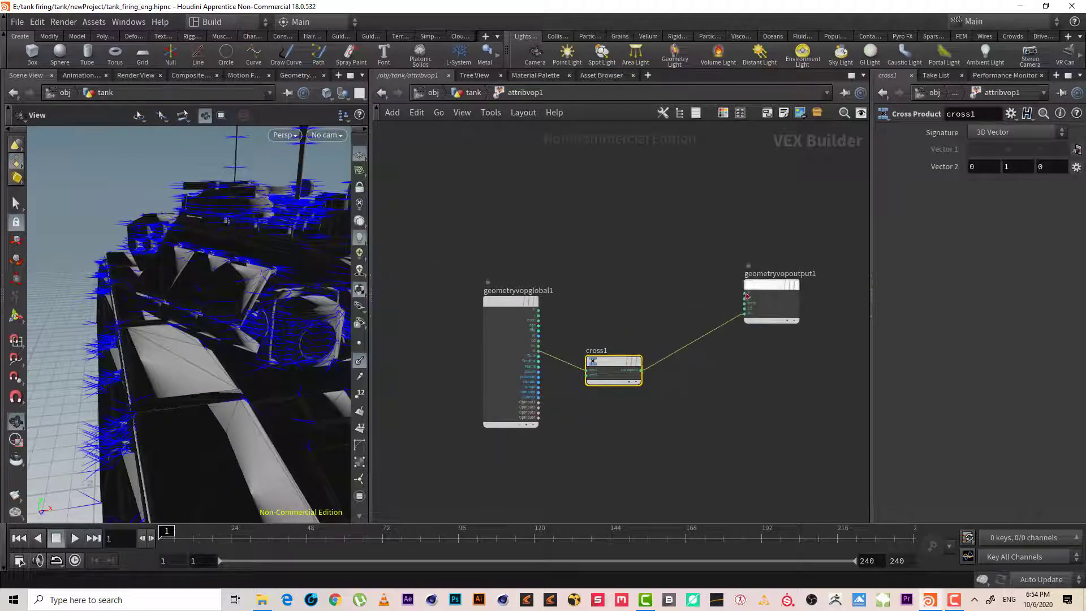
pyautogui.scroll(4, 628, 307)
pyautogui.moveTo(621, 350); pyautogui.dragTo(624, 315)
# Insert a second Cross Product node into the wire between the first Cross Product node and the geometry output node
pyautogui.moveTo(664, 368); pyautogui.dragTo(584, 336, button='middle')
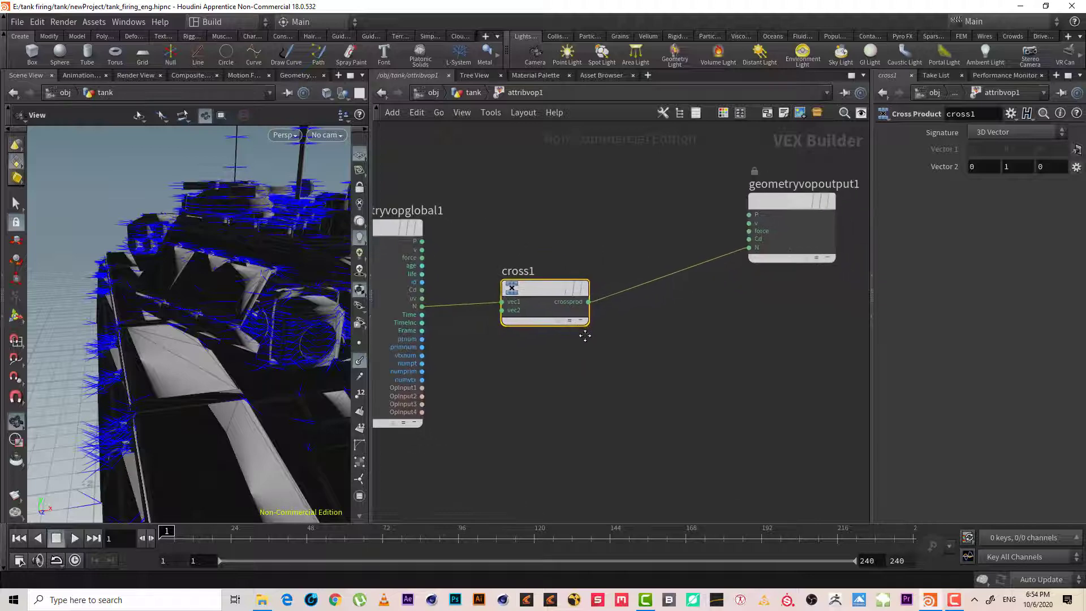
pyautogui.press('Tab')
pyautogui.write('cor')
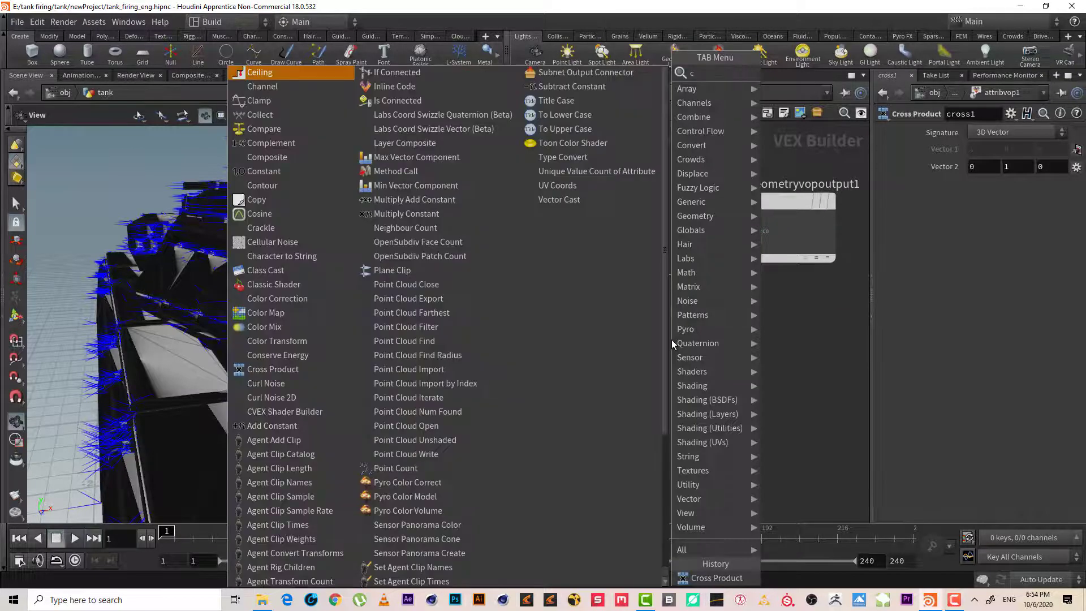
pyautogui.press('BackSpace')
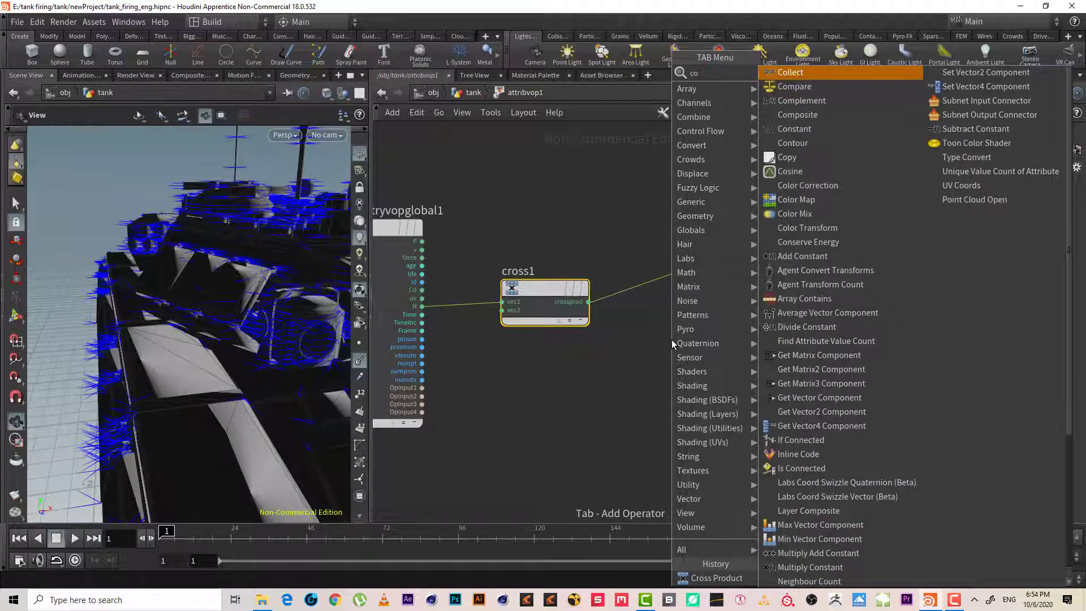
pyautogui.press('BackSpace')
pyautogui.write('ro')
pyautogui.press('Return')
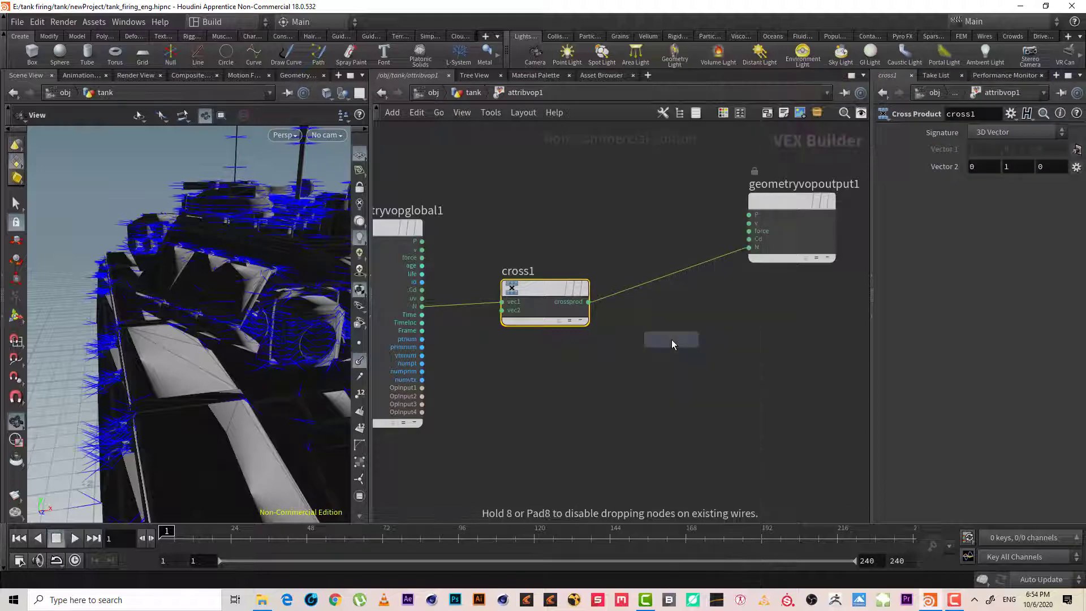
pyautogui.click(667, 284)
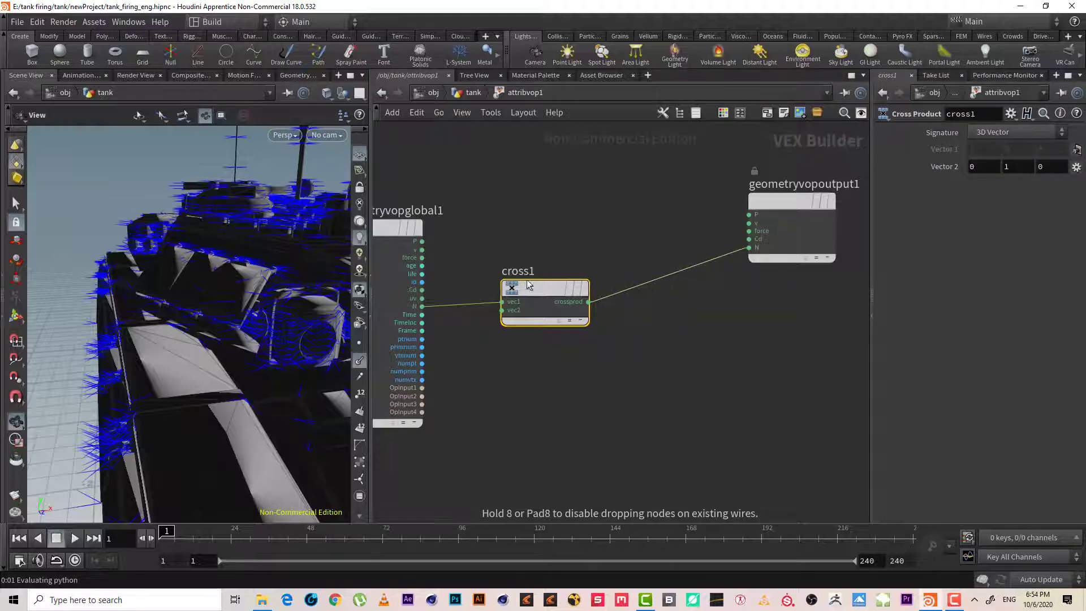
# Move the first Cross Product node lower, connect the global N output to the second one's vec2 input, and swap its two inputs
pyautogui.moveTo(529, 284); pyautogui.dragTo(539, 382)
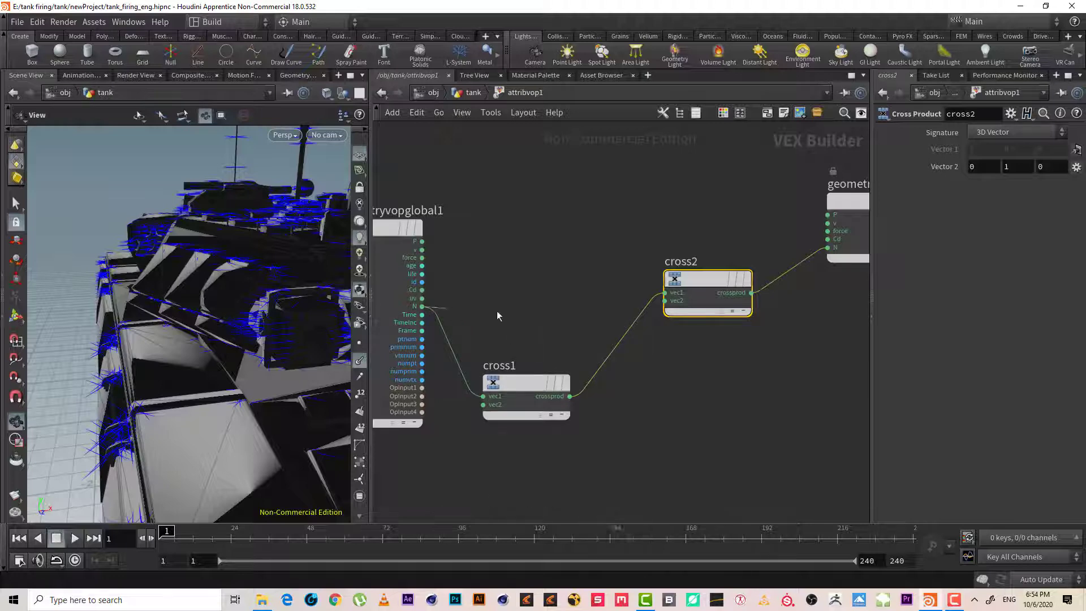
pyautogui.click(665, 300)
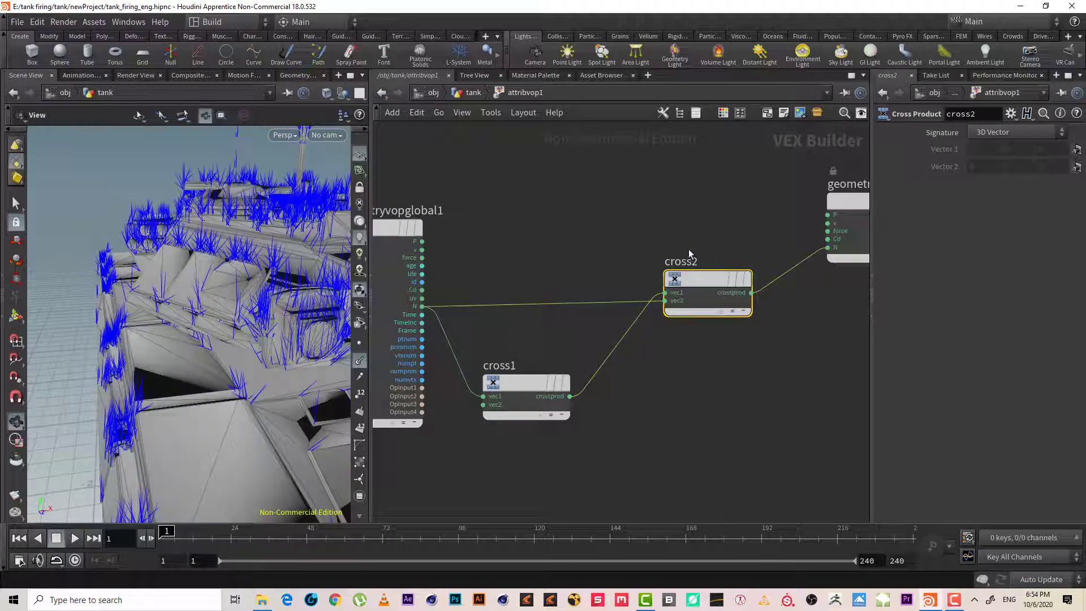
pyautogui.hotkey('shift', 'r')
pyautogui.scroll(-3, 269, 248)
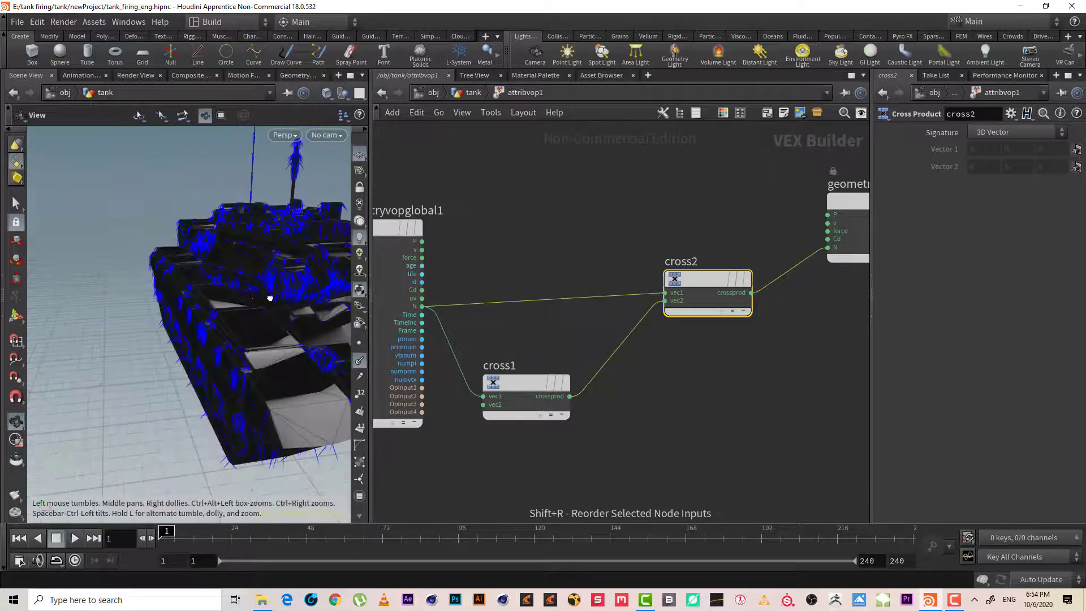
pyautogui.moveTo(269, 248); pyautogui.dragTo(323, 260)
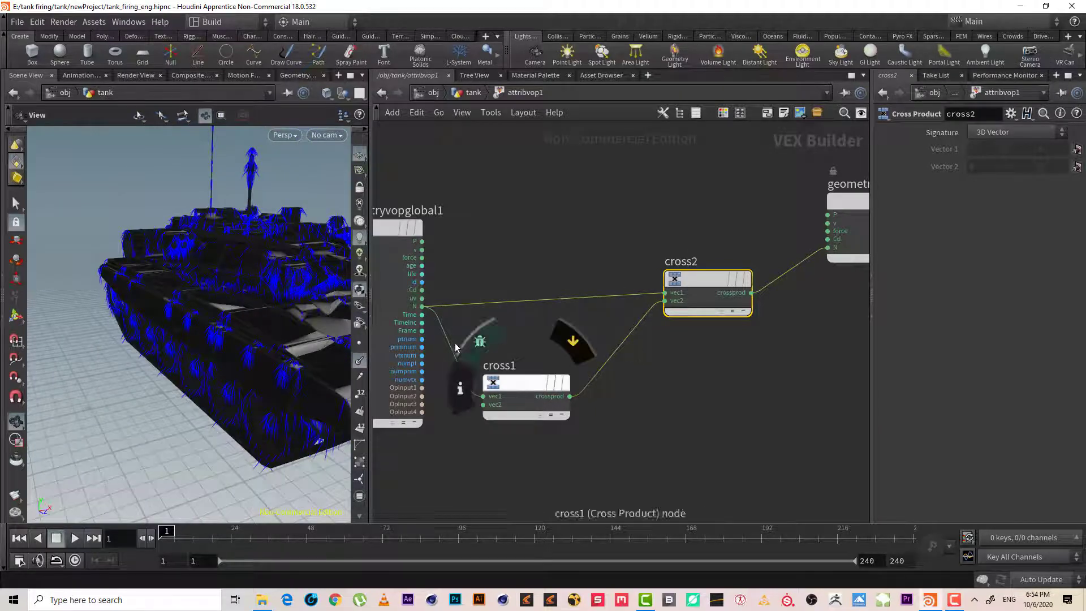
# Space out the network by moving the output node farther away and lowering the second Cross Product node slightly
pyautogui.moveTo(755, 342); pyautogui.dragTo(641, 394, button='middle')
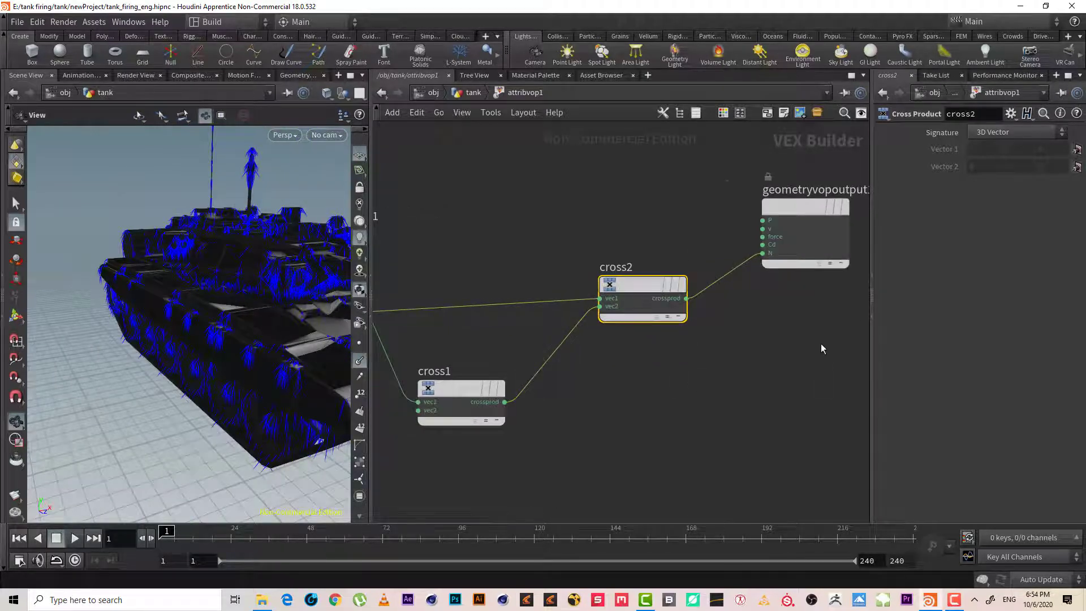
pyautogui.moveTo(821, 344); pyautogui.dragTo(762, 356, button='middle')
pyautogui.moveTo(732, 219); pyautogui.dragTo(810, 258)
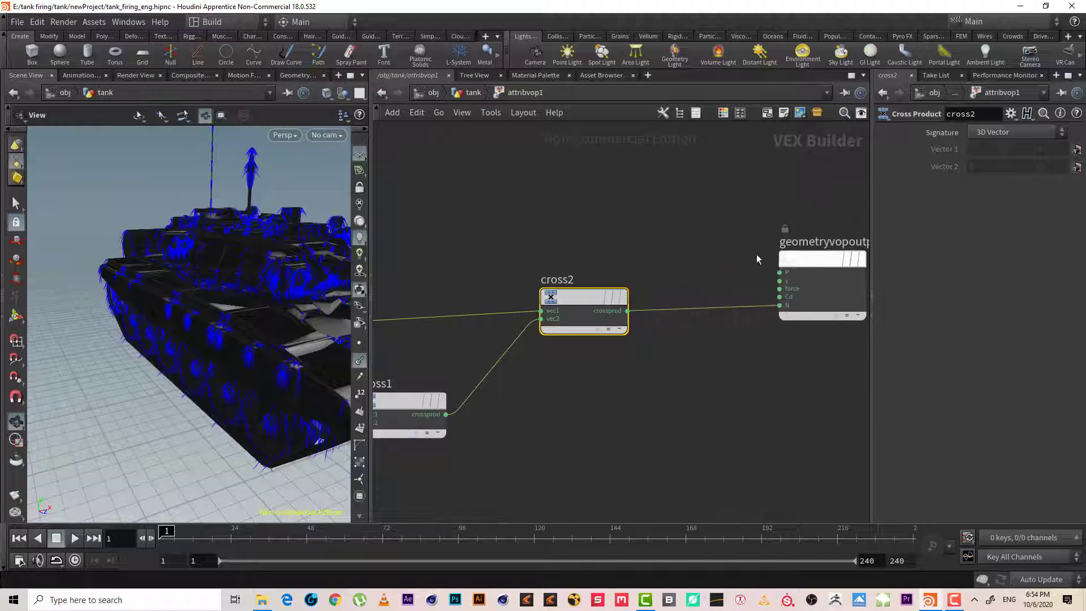
pyautogui.moveTo(758, 258); pyautogui.dragTo(842, 263, button='middle')
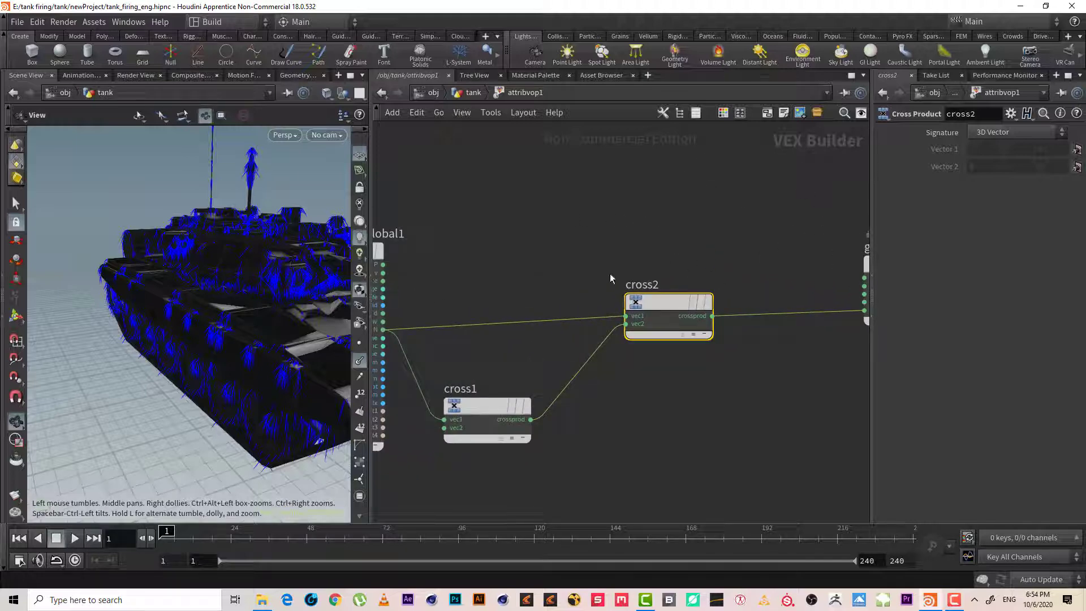
pyautogui.scroll(-2, 594, 273)
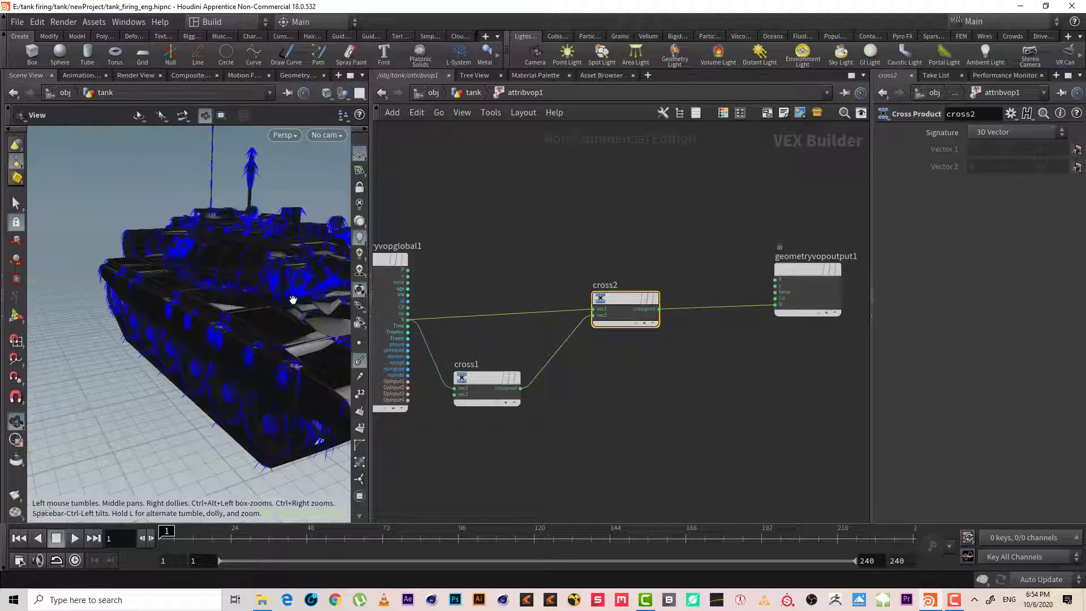
pyautogui.moveTo(559, 259); pyautogui.dragTo(572, 265, button='middle')
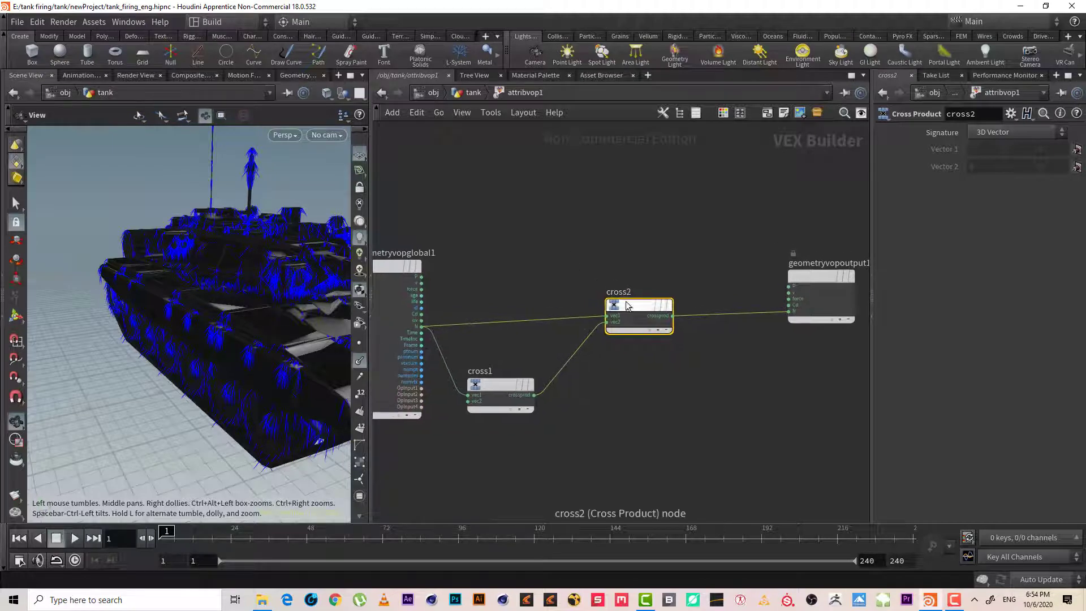
pyautogui.moveTo(634, 303); pyautogui.dragTo(619, 311)
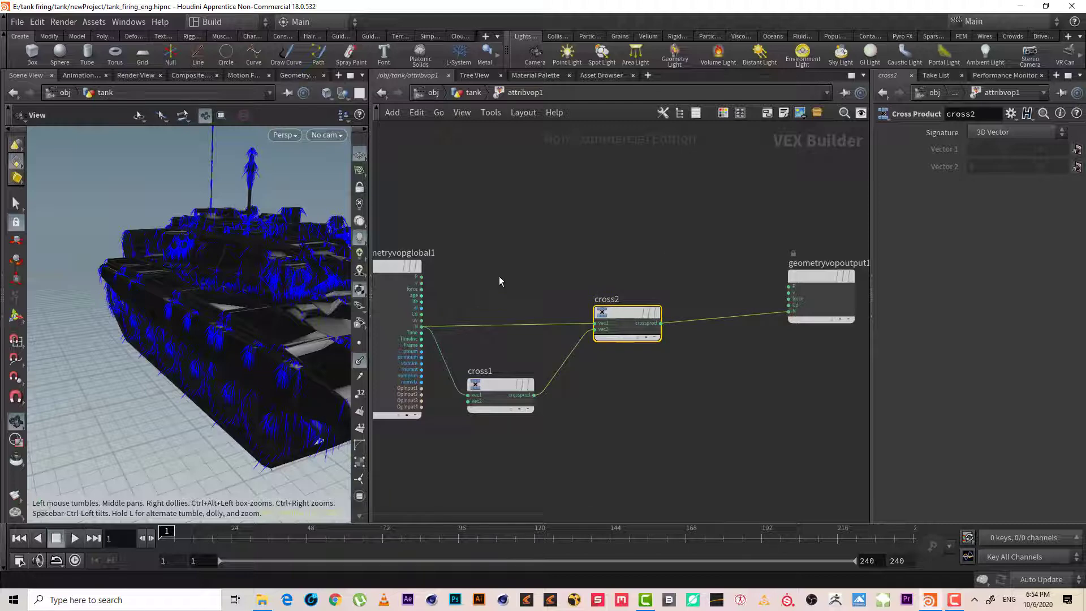
# Add a Mix node above the second Cross Product node and move the output node farther away to make room
pyautogui.press('Tab')
pyautogui.write('mix')
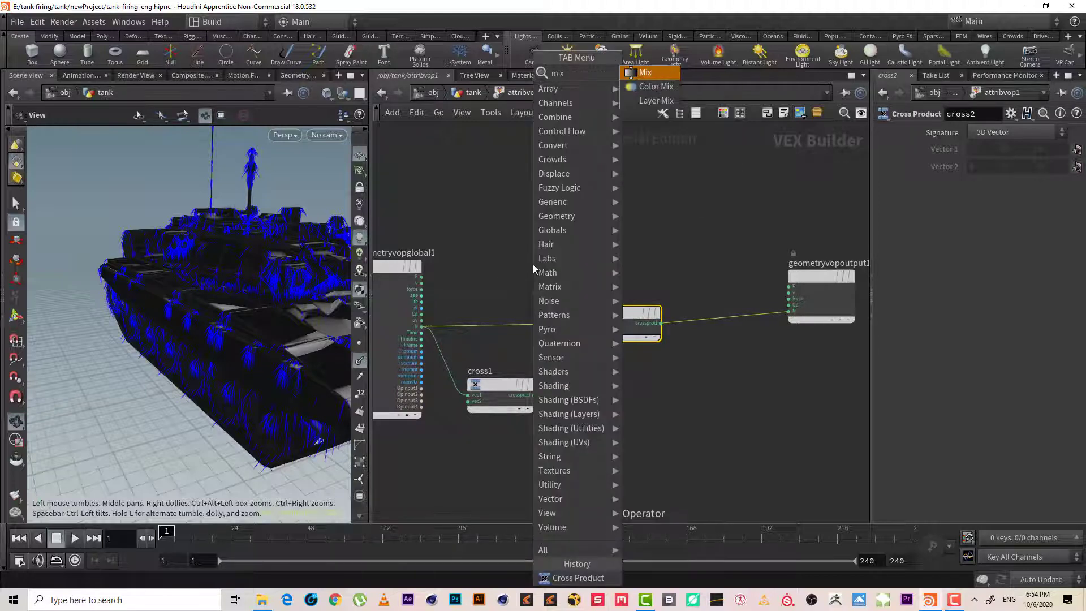
pyautogui.press('Return')
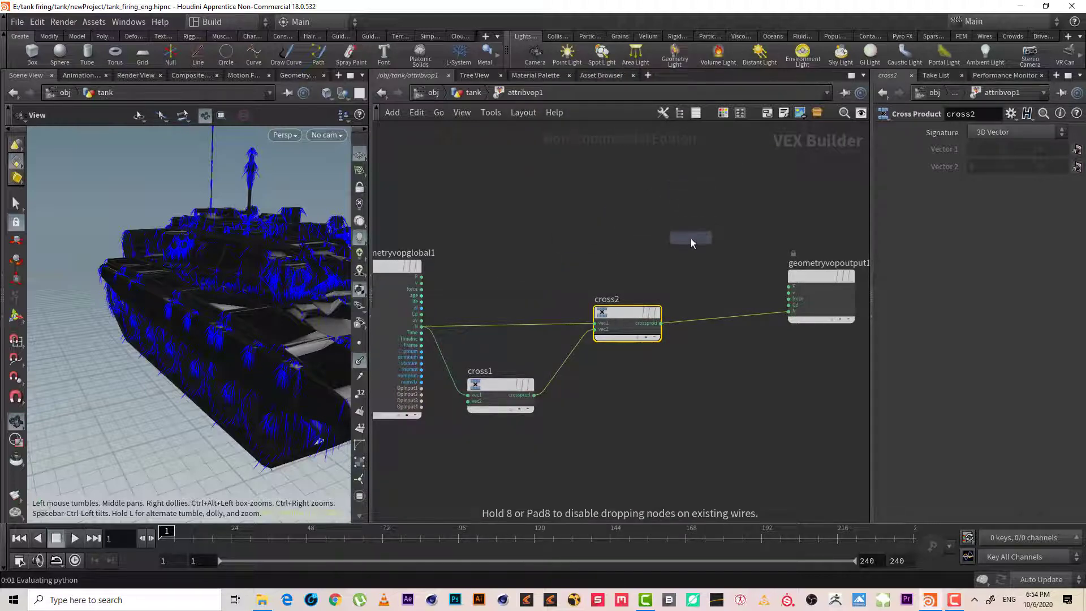
pyautogui.click(690, 239)
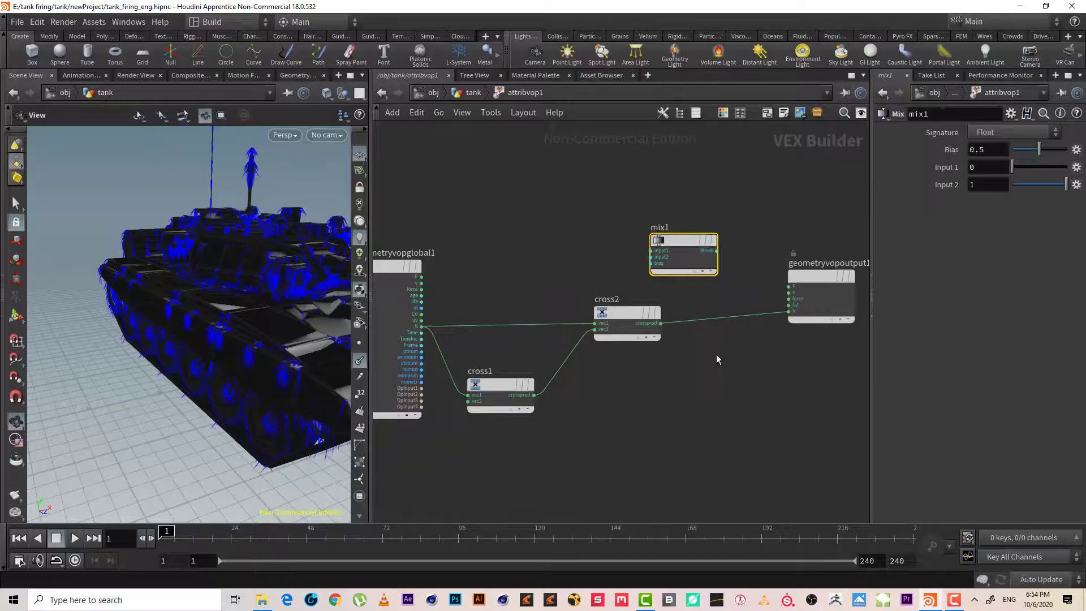
pyautogui.moveTo(717, 359); pyautogui.dragTo(671, 367, button='middle')
pyautogui.moveTo(773, 288); pyautogui.dragTo(818, 301)
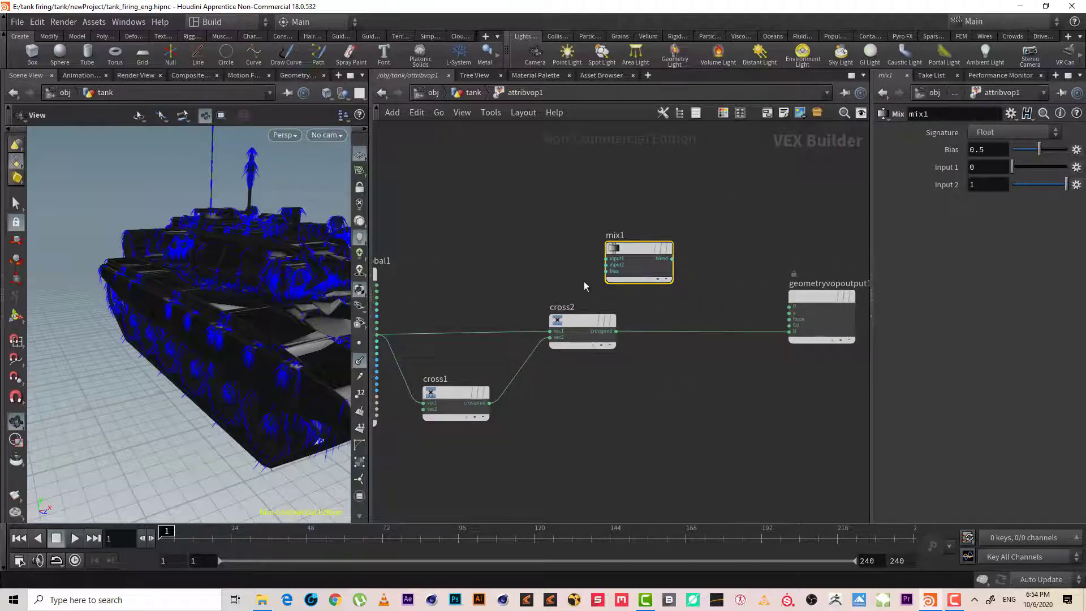
pyautogui.moveTo(585, 286); pyautogui.dragTo(636, 297, button='middle')
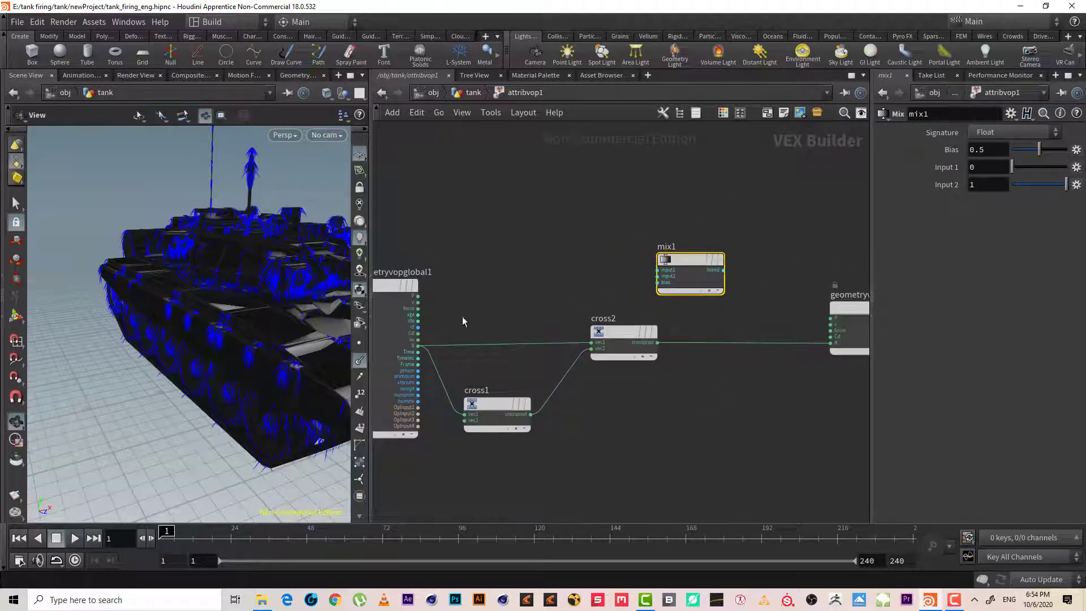
# Connect the global N output to the Mix node's input1 and the second Cross Product's crossprod output to input2
pyautogui.click(418, 346)
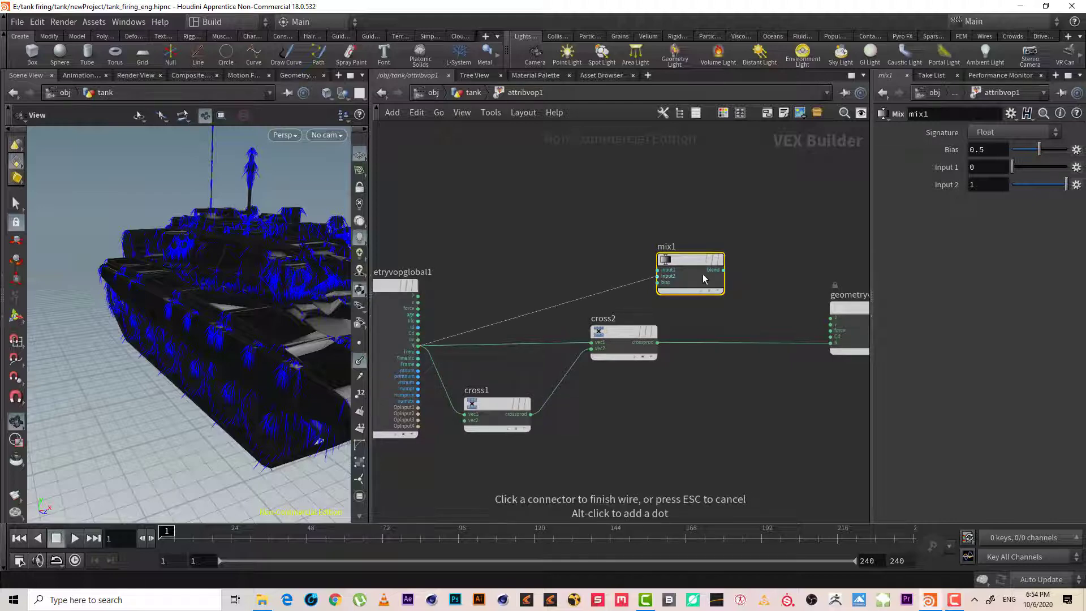
pyautogui.click(657, 269)
pyautogui.click(657, 342)
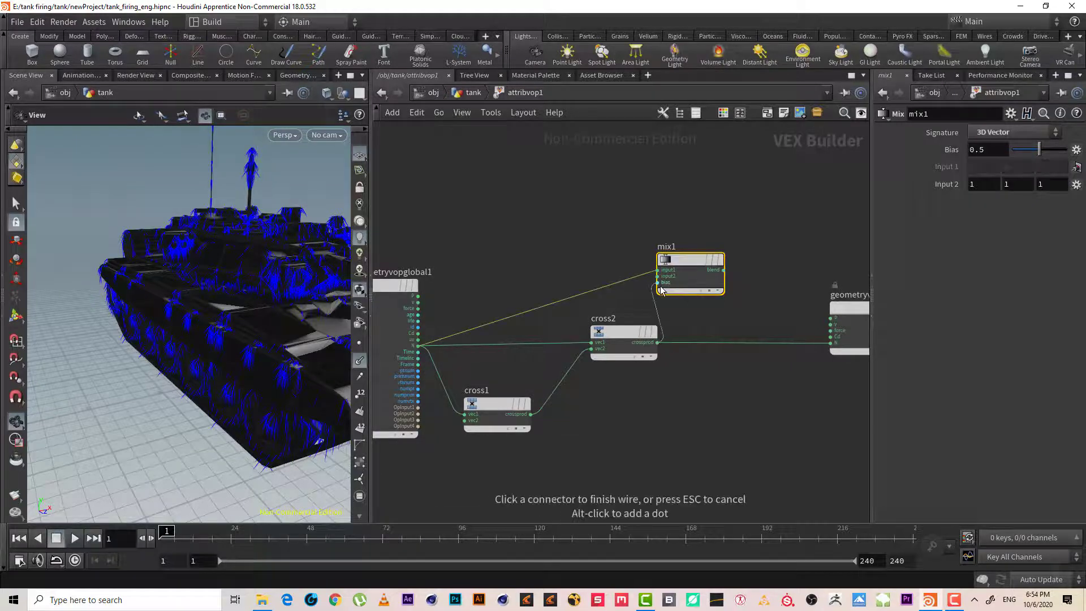
pyautogui.click(658, 276)
pyautogui.moveTo(682, 252); pyautogui.dragTo(711, 261)
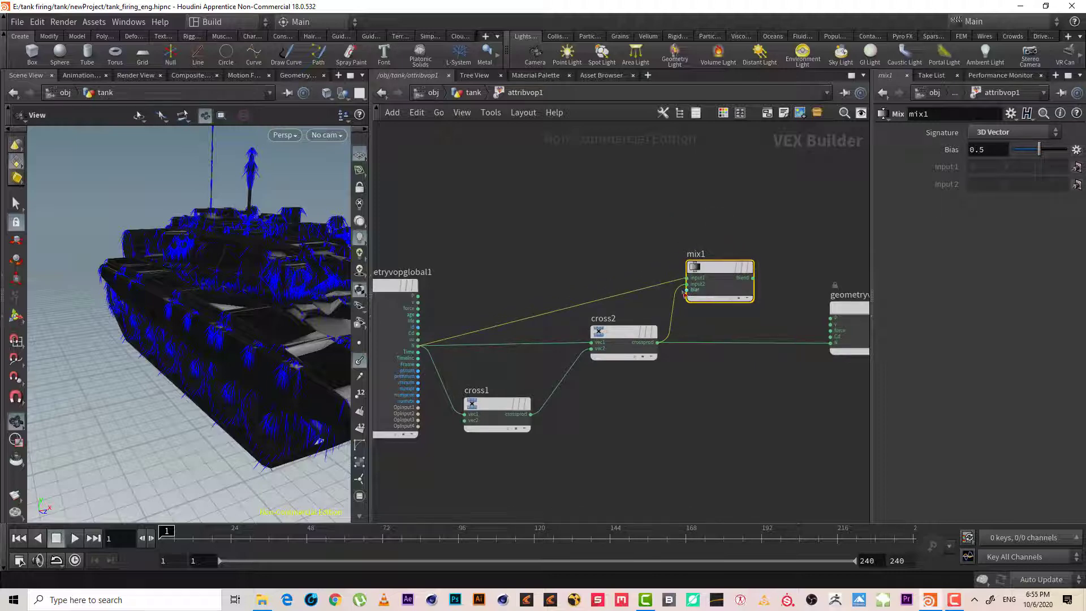
# Connect the Mix node's blend output to the N input of the geometry output node
pyautogui.click(753, 278)
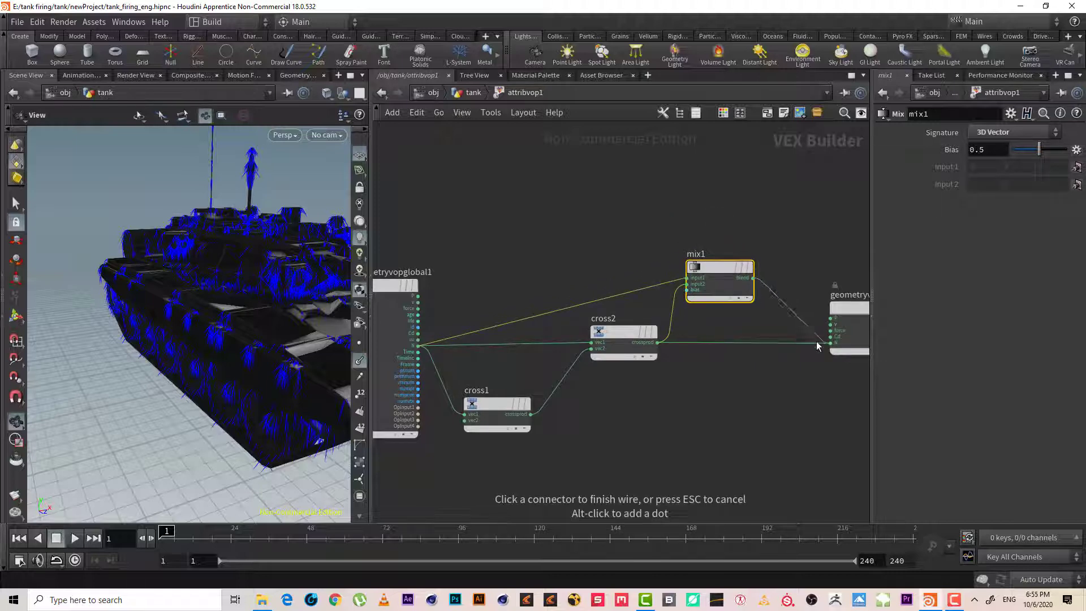
pyautogui.click(820, 351)
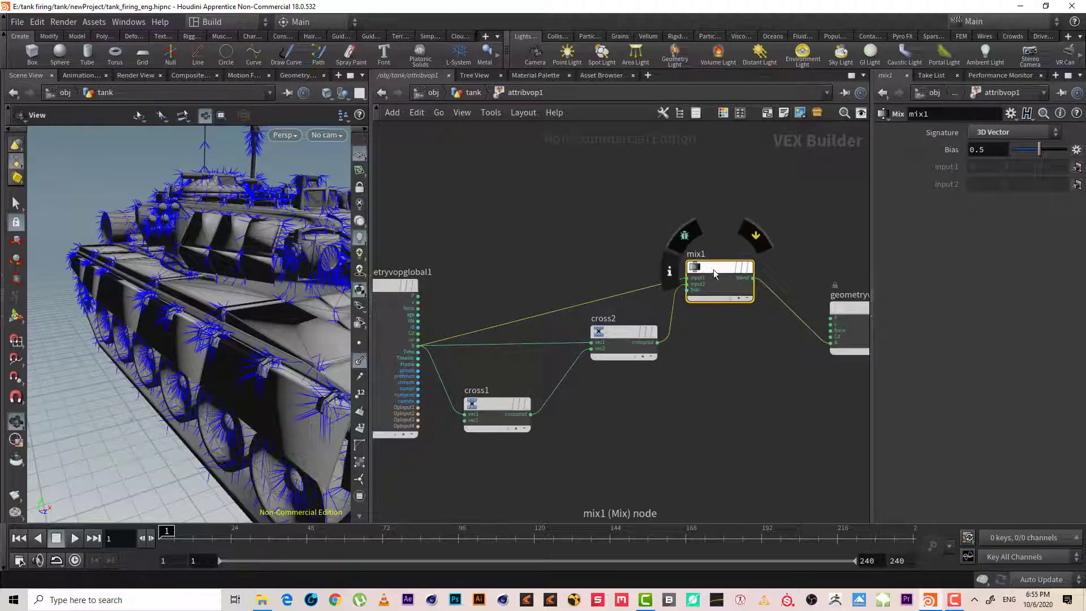
pyautogui.moveTo(714, 268); pyautogui.dragTo(721, 268)
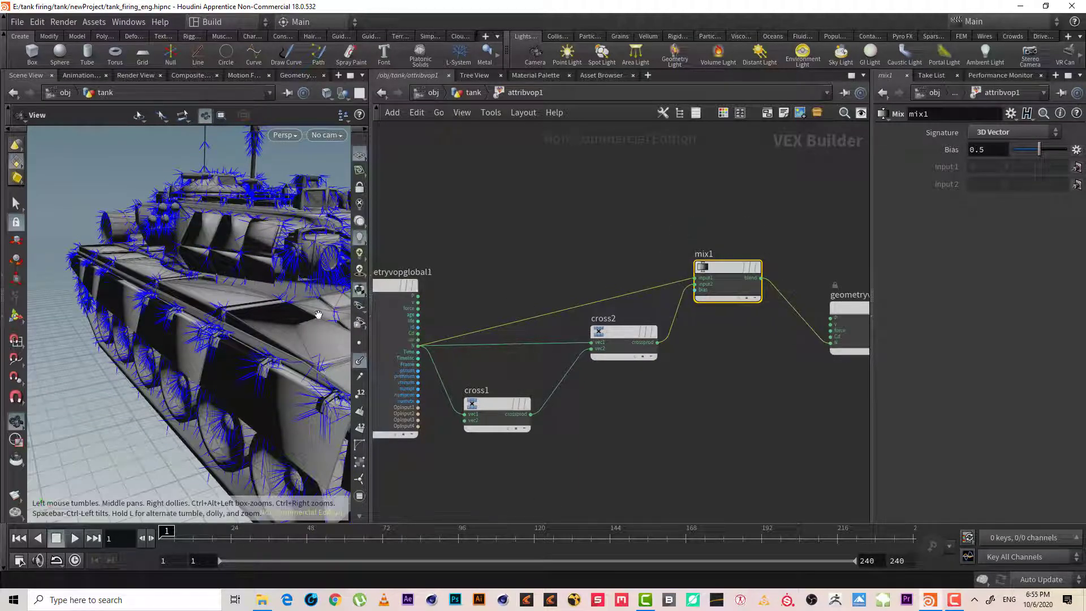
# Add a Turbulent Noise node driven by the P output of the global parameters node
pyautogui.click(418, 296)
pyautogui.click(527, 247)
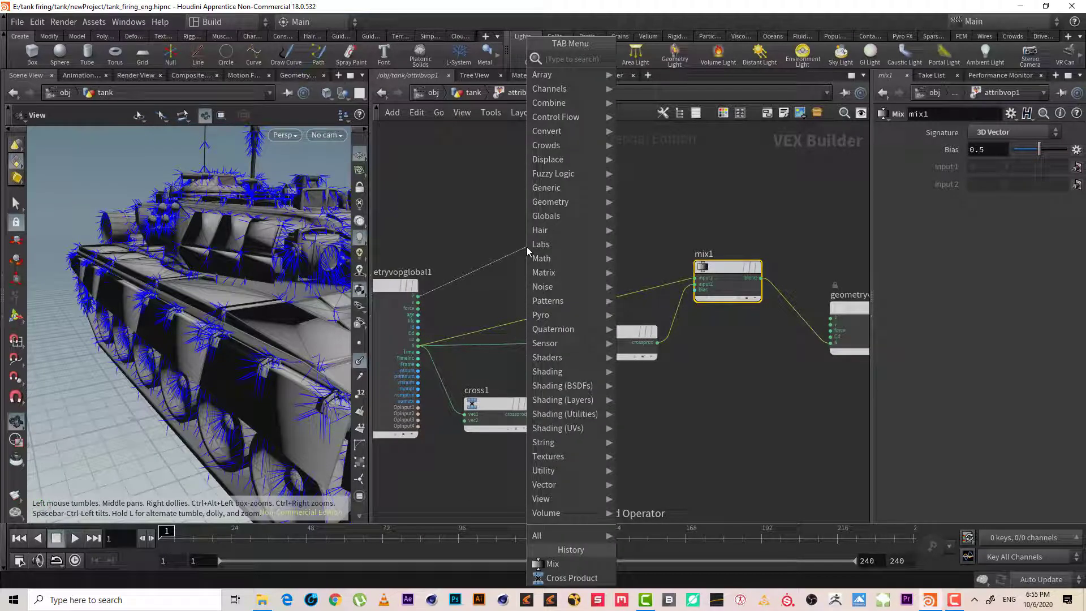
pyautogui.write('tu')
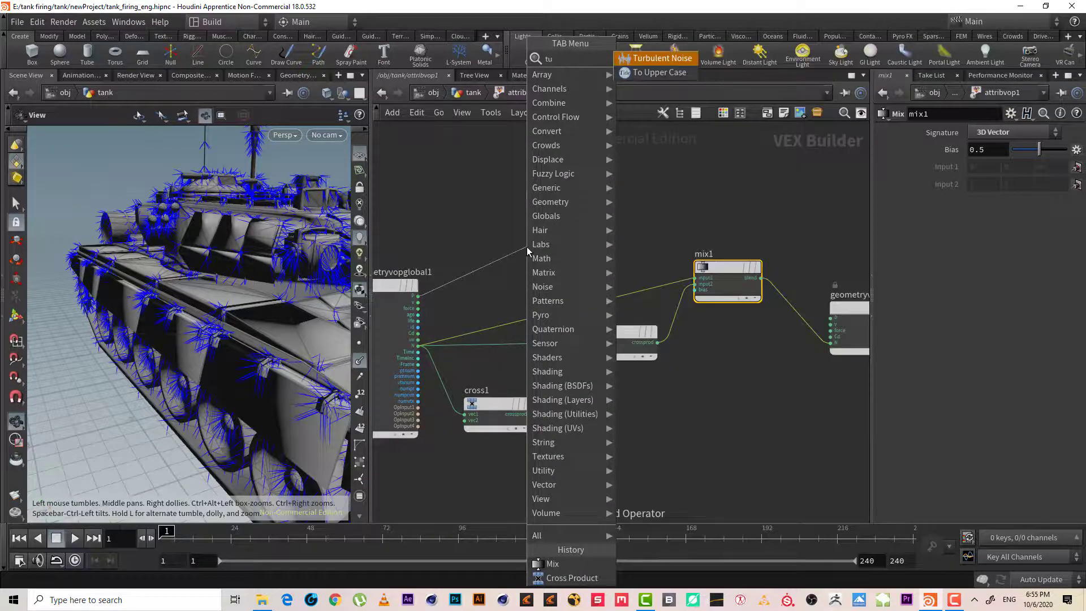
pyautogui.press('Return')
pyautogui.click(527, 247)
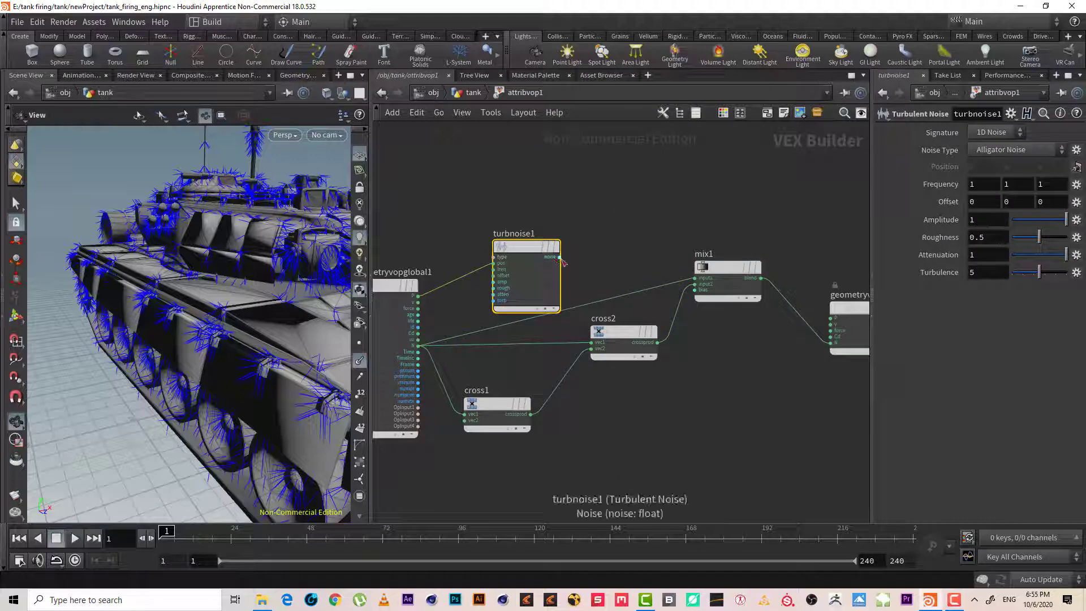
# Add a Fit Range node fed by the Turbulent Noise output and place it above the second Cross Product node
pyautogui.click(559, 257)
pyautogui.click(604, 258)
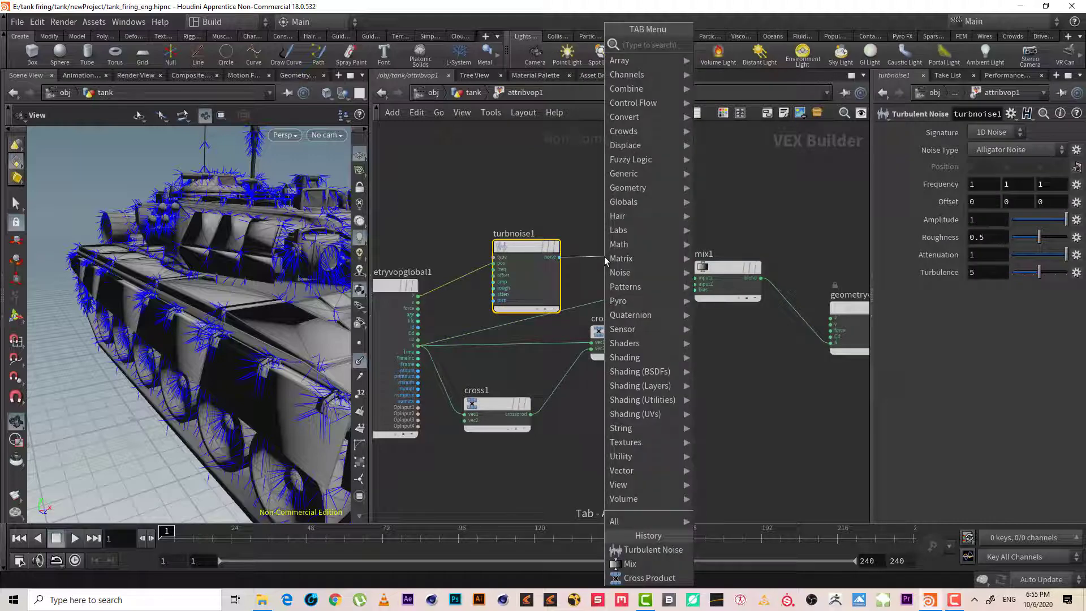
pyautogui.write('fi')
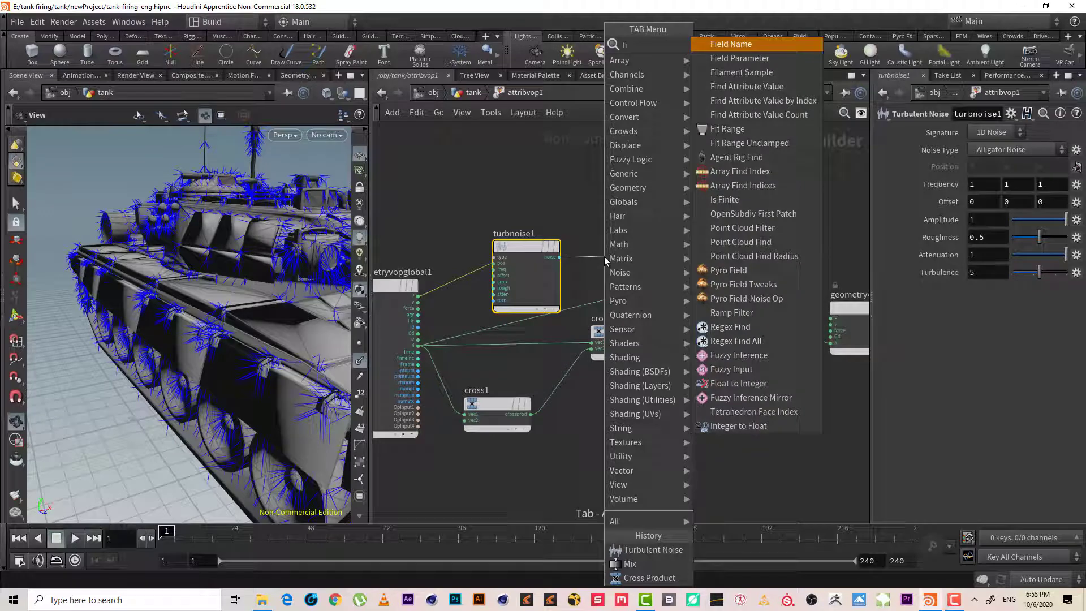
pyautogui.write('t')
pyautogui.press('Return')
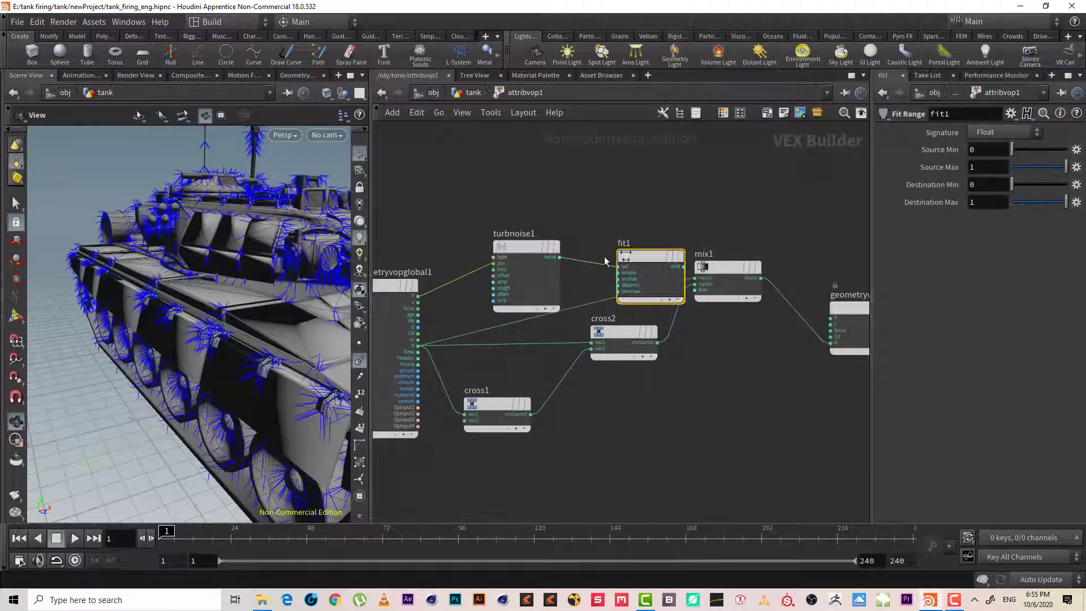
pyautogui.click(577, 210)
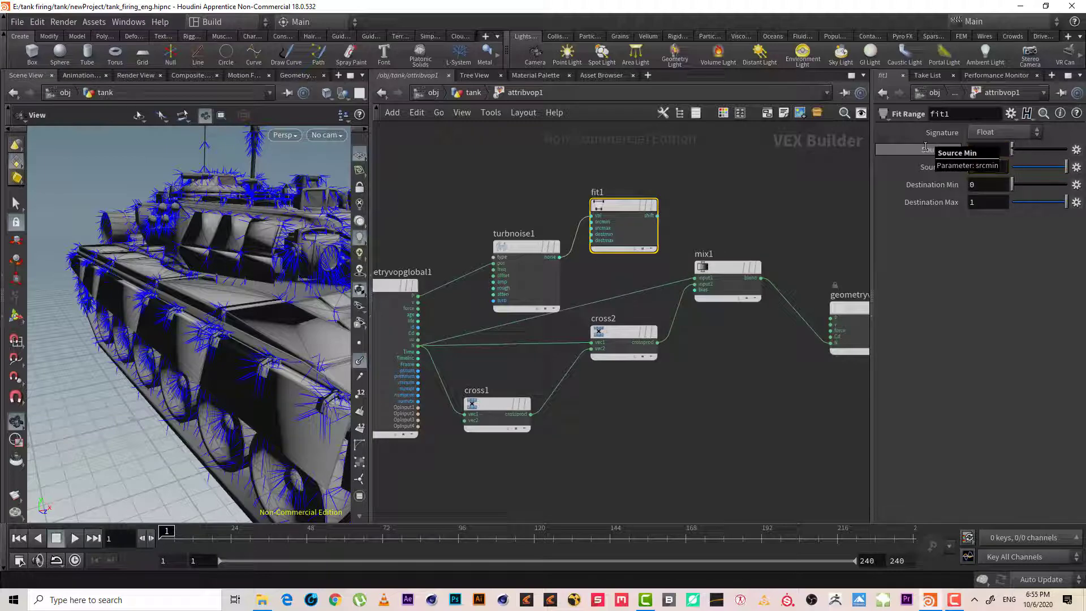
# Set the Fit Range node's source minimum to -1 and connect its shift output to the Mix node's bias input
pyautogui.click(974, 150)
pyautogui.write('-1')
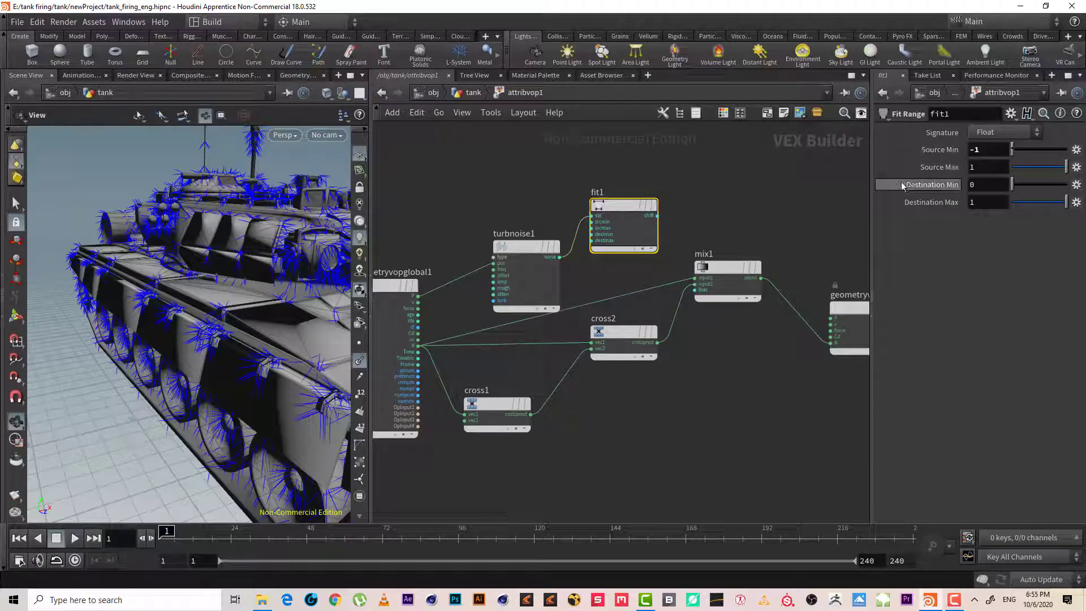
pyautogui.click(657, 216)
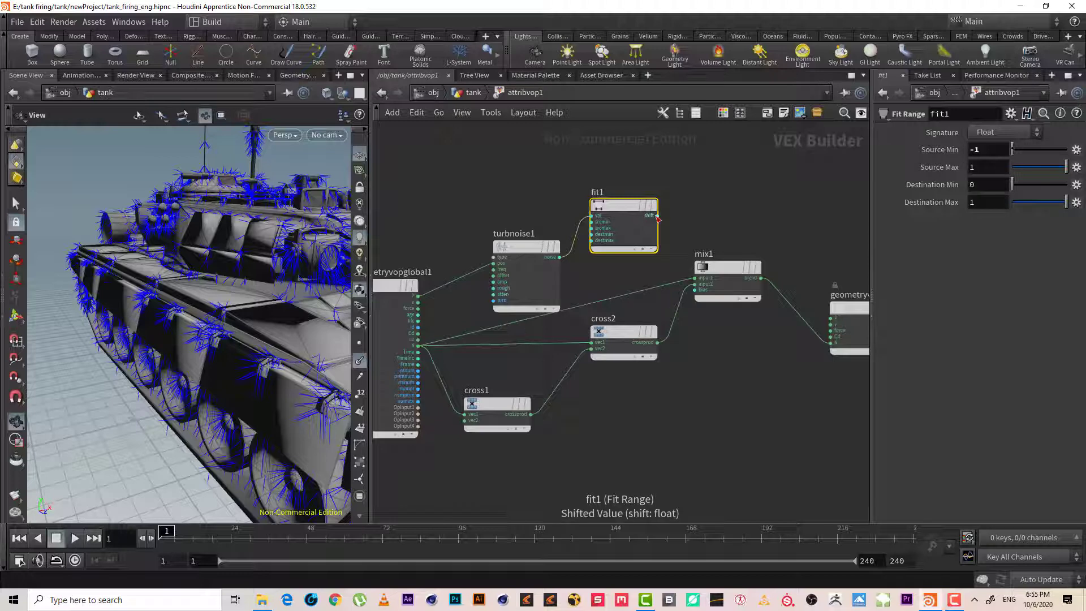
pyautogui.click(690, 306)
pyautogui.scroll(-2, 190, 305)
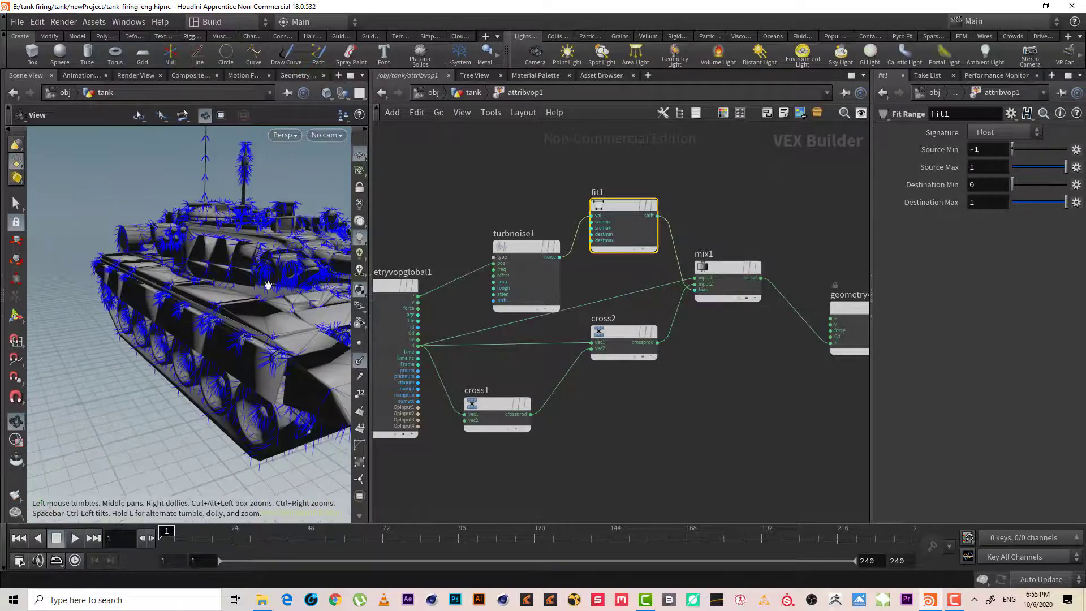
# Move the Turbulent Noise node up beside the Fit Range node and create input parameters for it
pyautogui.moveTo(549, 185); pyautogui.dragTo(504, 226)
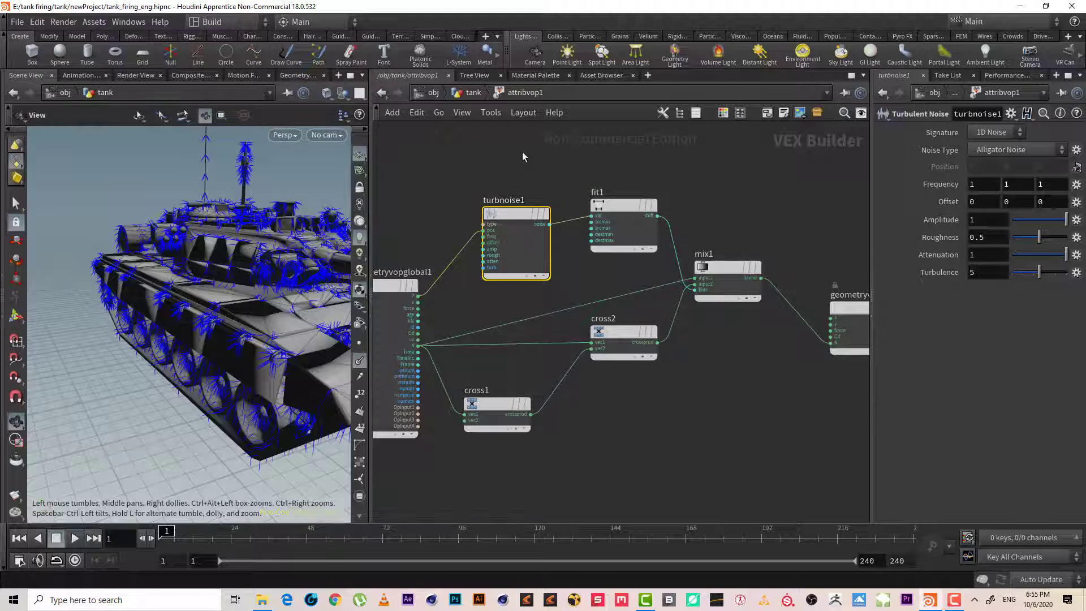
pyautogui.rightClick(515, 213)
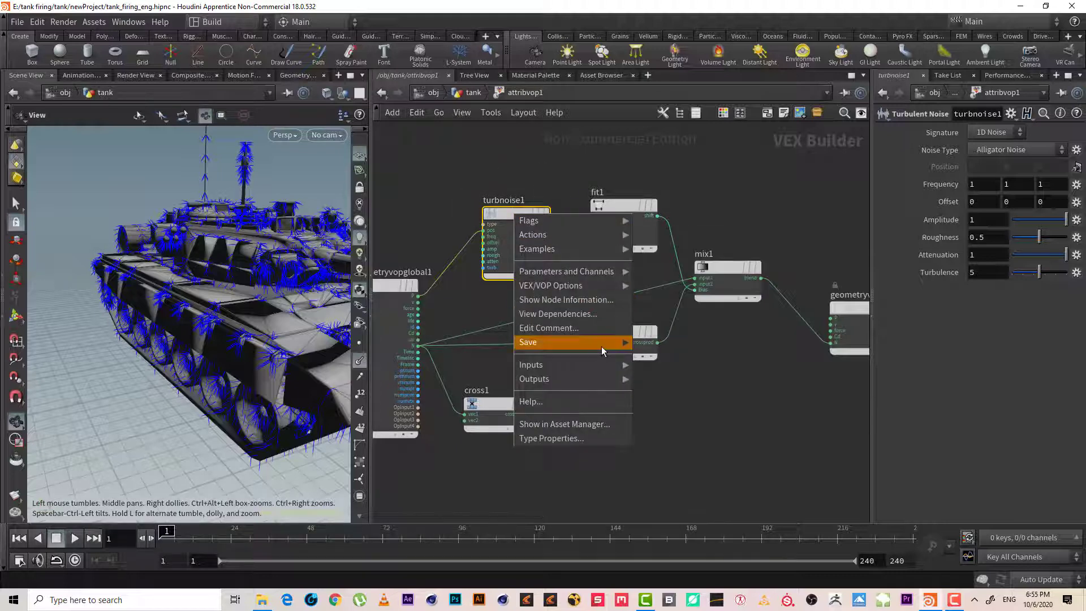
pyautogui.moveTo(616, 287)
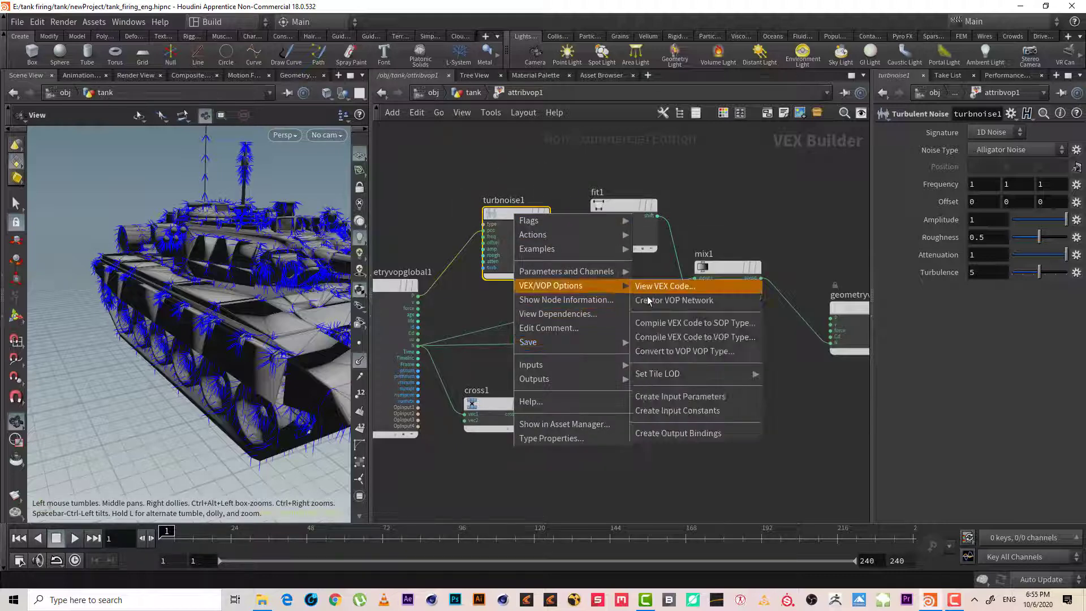
pyautogui.click(707, 396)
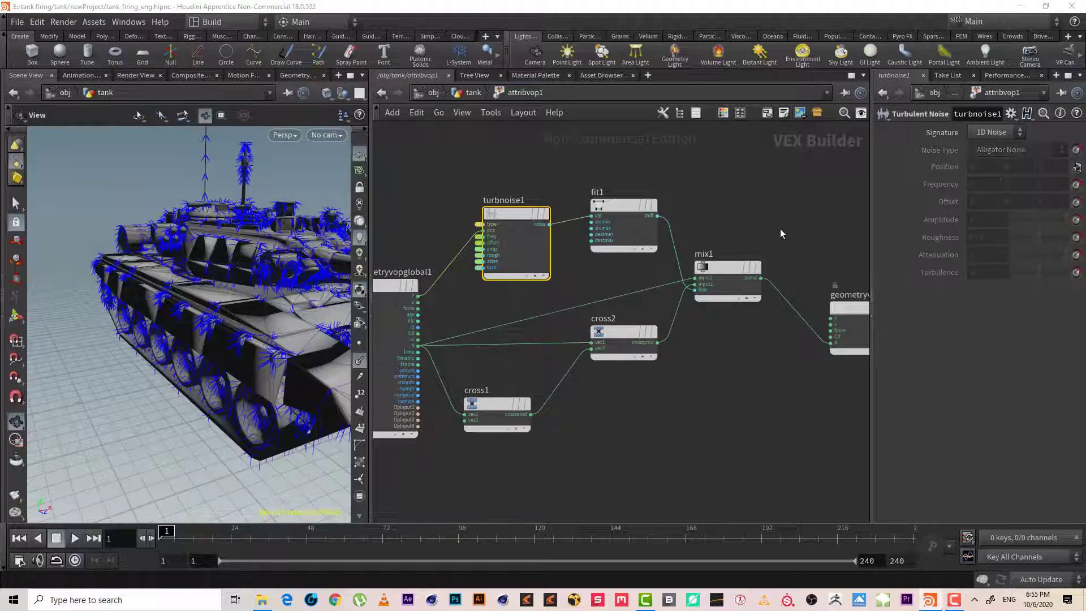
# Also connect the Mix node's blend output to the v input of the geometry output node, and move the Mix node level with it
pyautogui.moveTo(761, 211); pyautogui.dragTo(692, 226, button='middle')
pyautogui.click(686, 297)
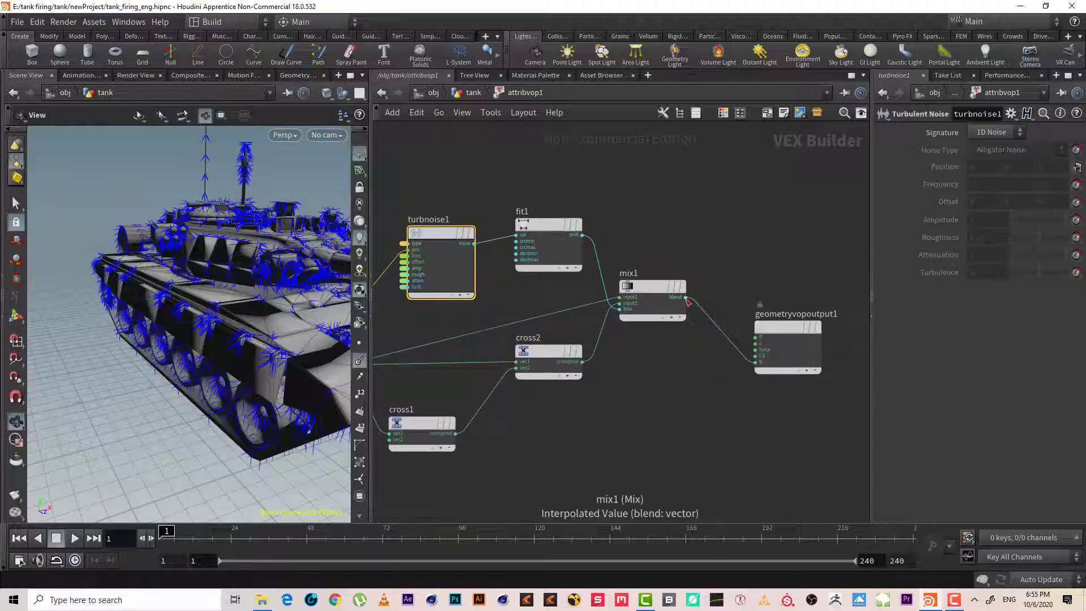
pyautogui.click(755, 355)
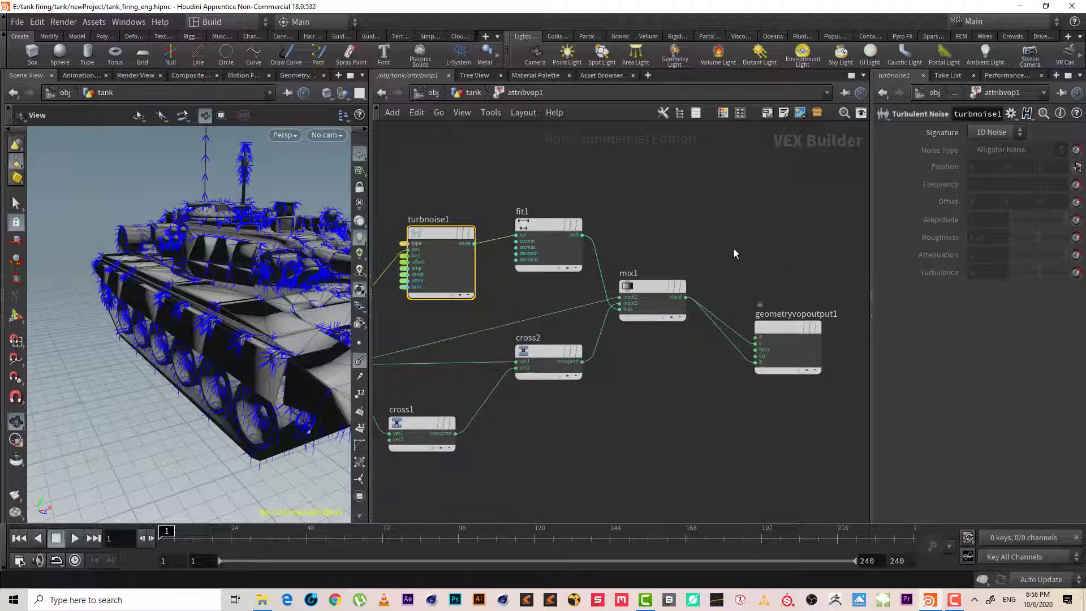
pyautogui.moveTo(734, 249); pyautogui.dragTo(760, 257, button='middle')
pyautogui.moveTo(680, 296); pyautogui.dragTo(695, 341)
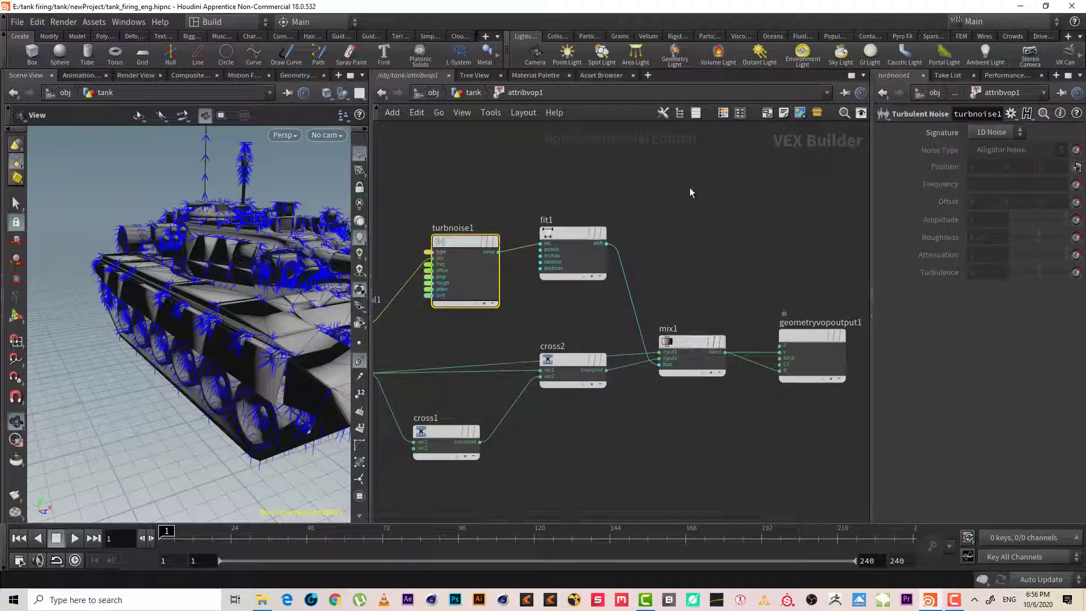
pyautogui.click(690, 187)
# Return to the tank network, set the Attribute VOP's noise frequency to 0.88 on all axes, and inspect the normals on the tank
pyautogui.click(475, 93)
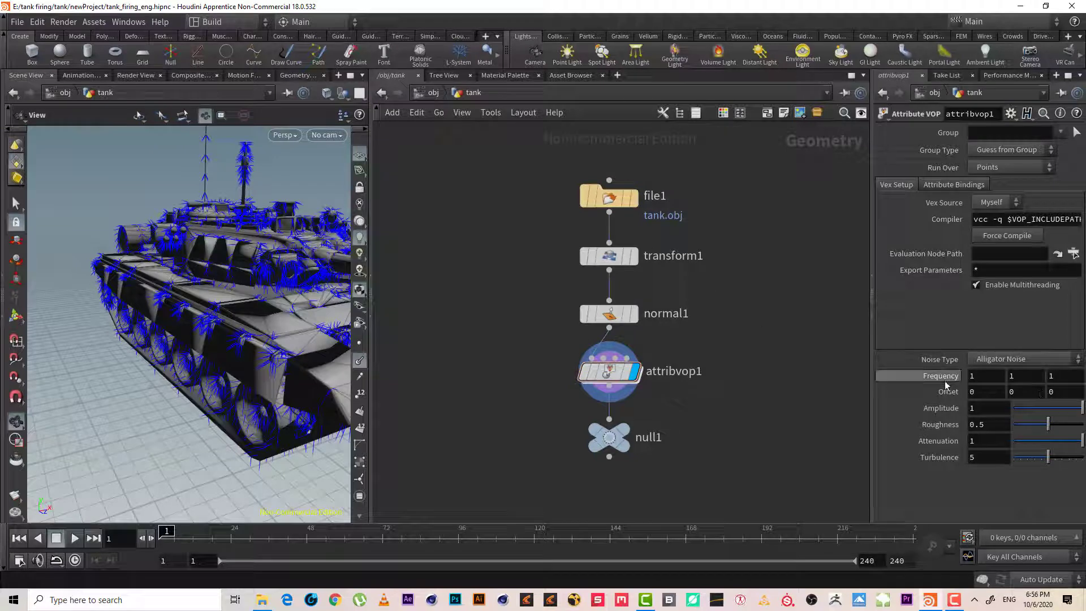
pyautogui.moveTo(950, 376); pyautogui.dragTo(872, 411, button='middle')
pyautogui.click(954, 598)
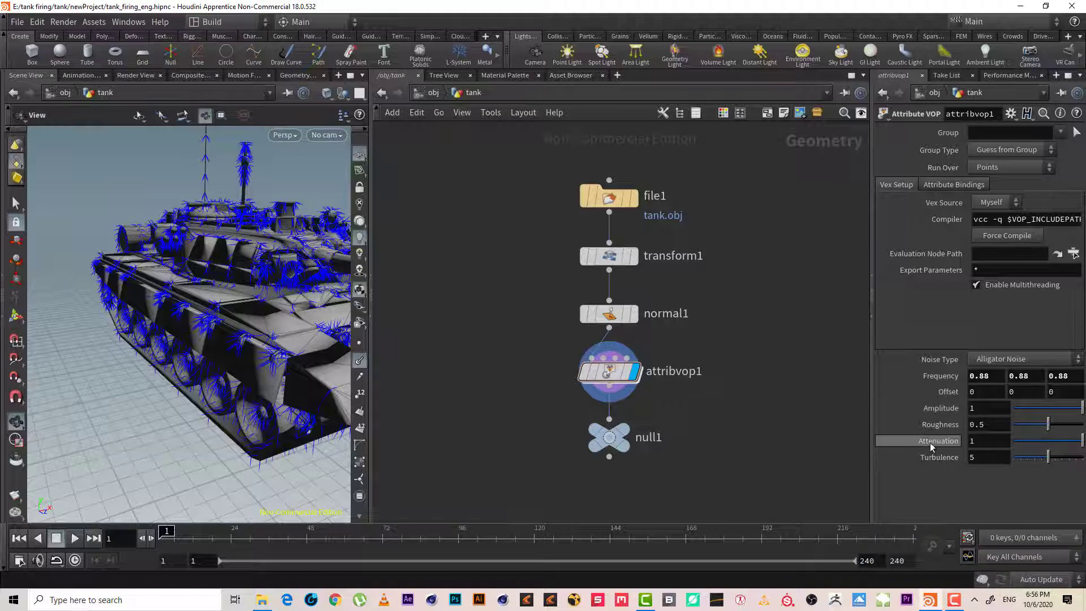
pyautogui.moveTo(246, 412); pyautogui.dragTo(182, 417, button='right')
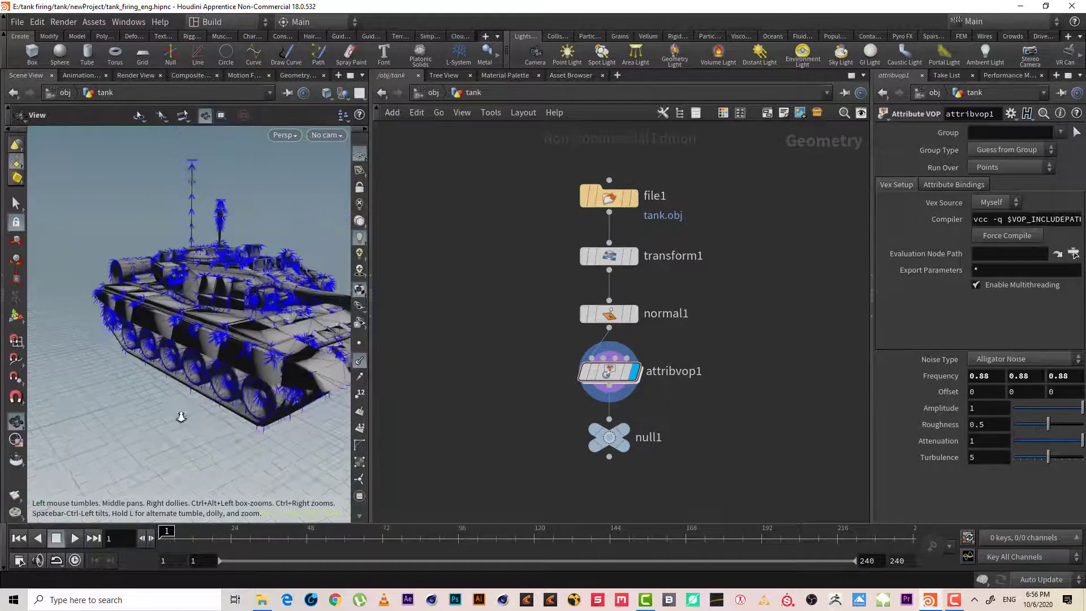
pyautogui.moveTo(181, 417); pyautogui.dragTo(153, 447)
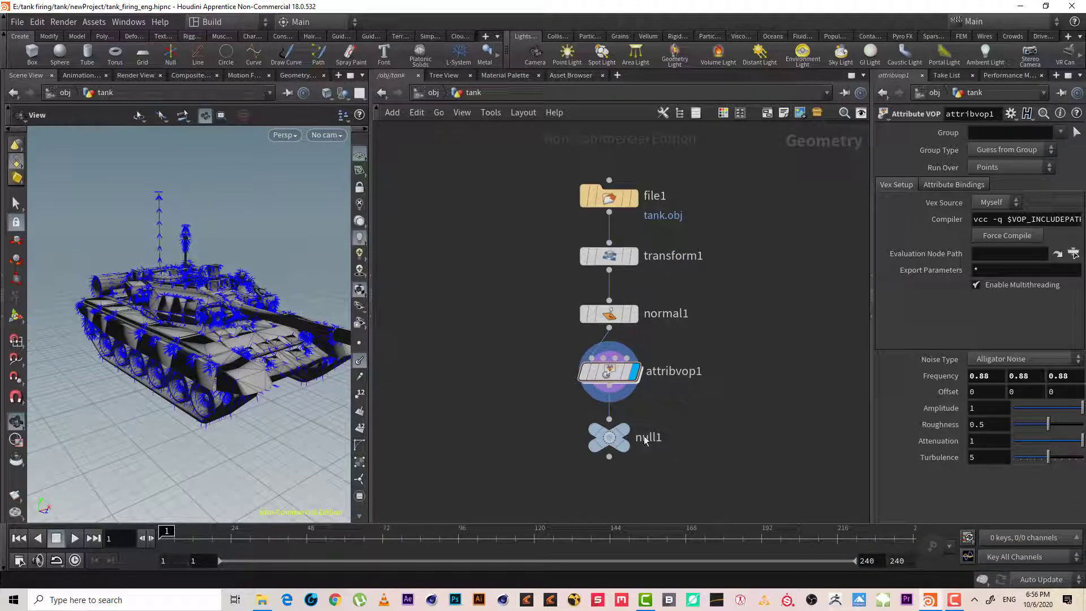
pyautogui.moveTo(453, 374); pyautogui.dragTo(469, 334, button='middle')
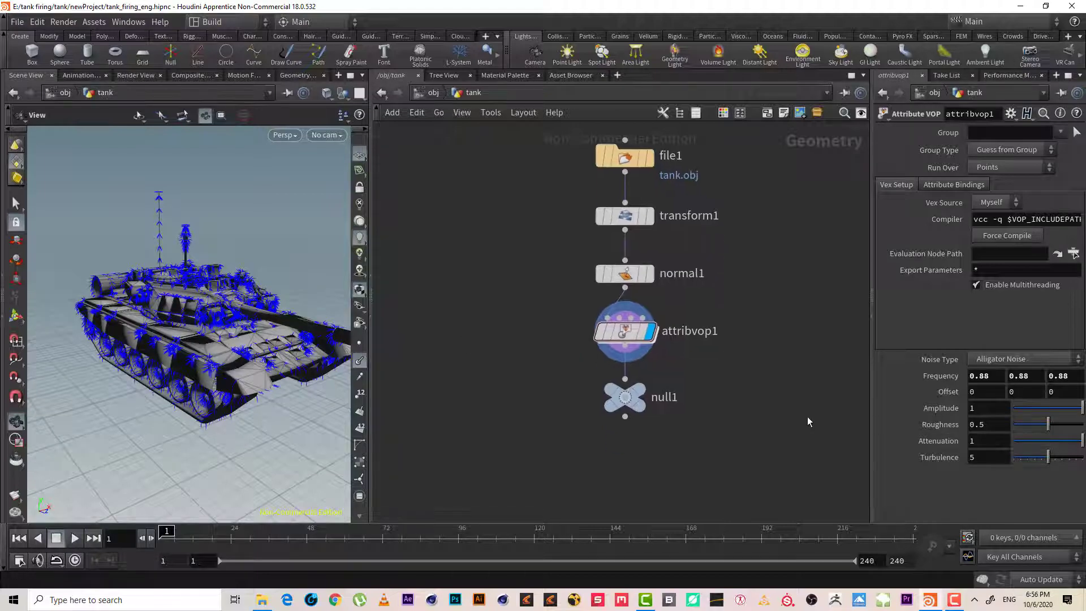
pyautogui.scroll(8, 304, 315)
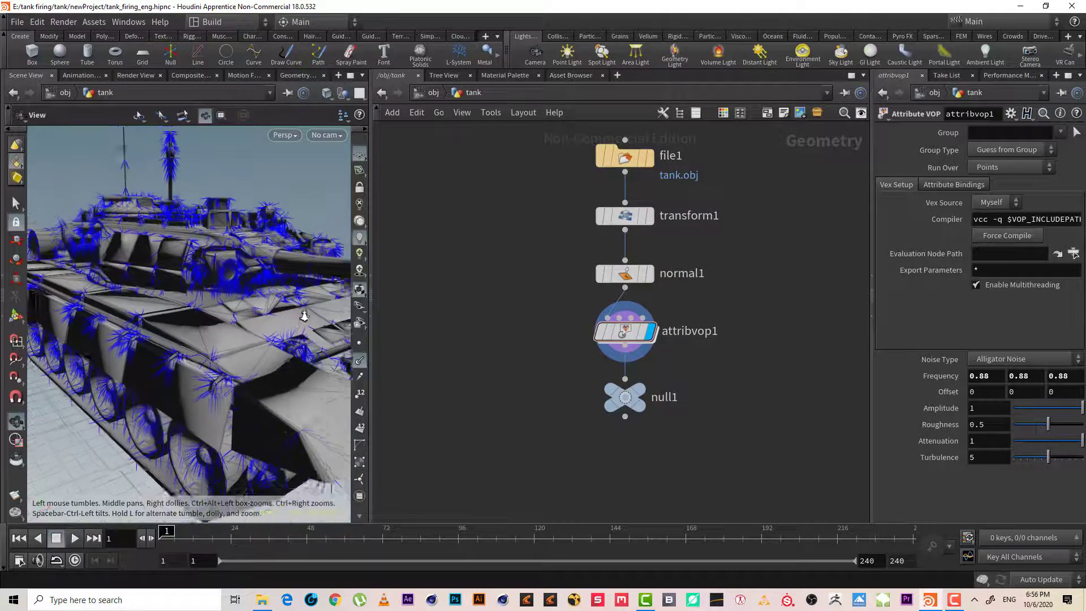
pyautogui.scroll(-8, 304, 315)
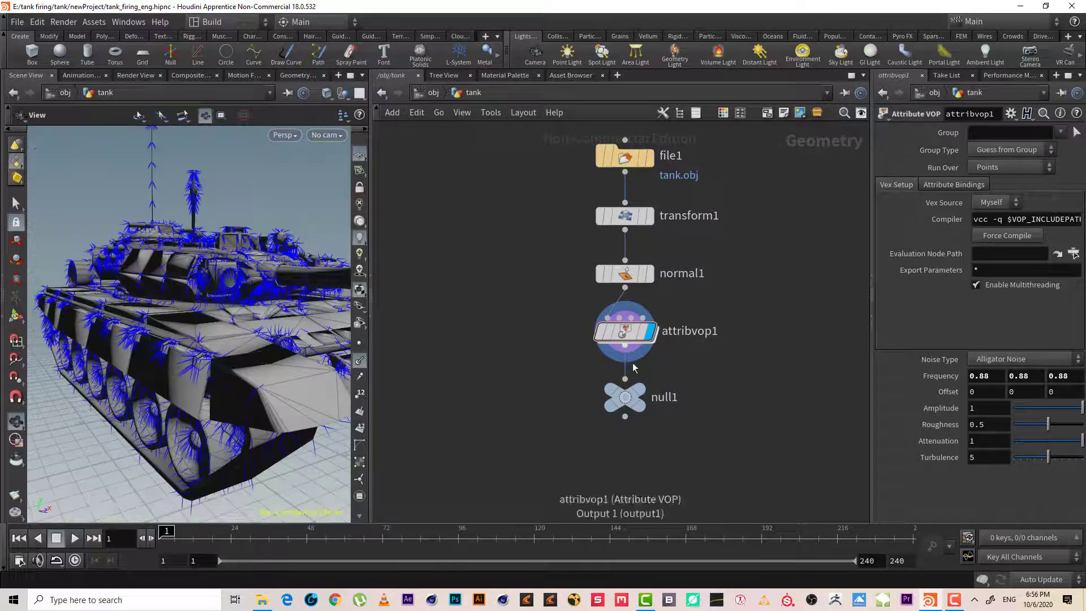
# Display the null, detach it from the Attribute VOP, and insert it between the transform and normal nodes
pyautogui.moveTo(653, 359)
pyautogui.click(645, 398)
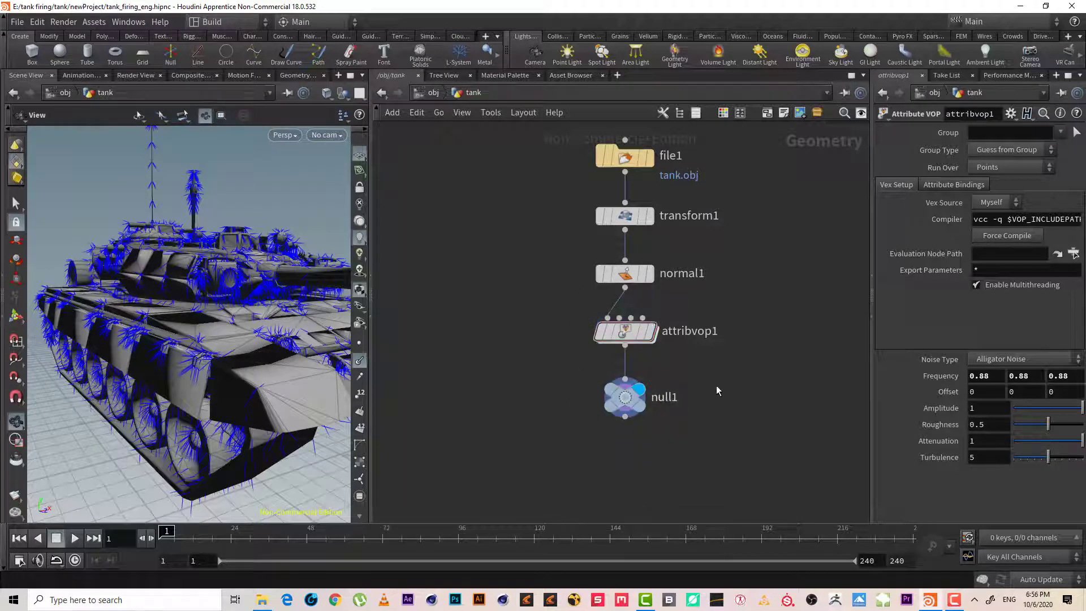
pyautogui.moveTo(271, 344); pyautogui.dragTo(232, 348)
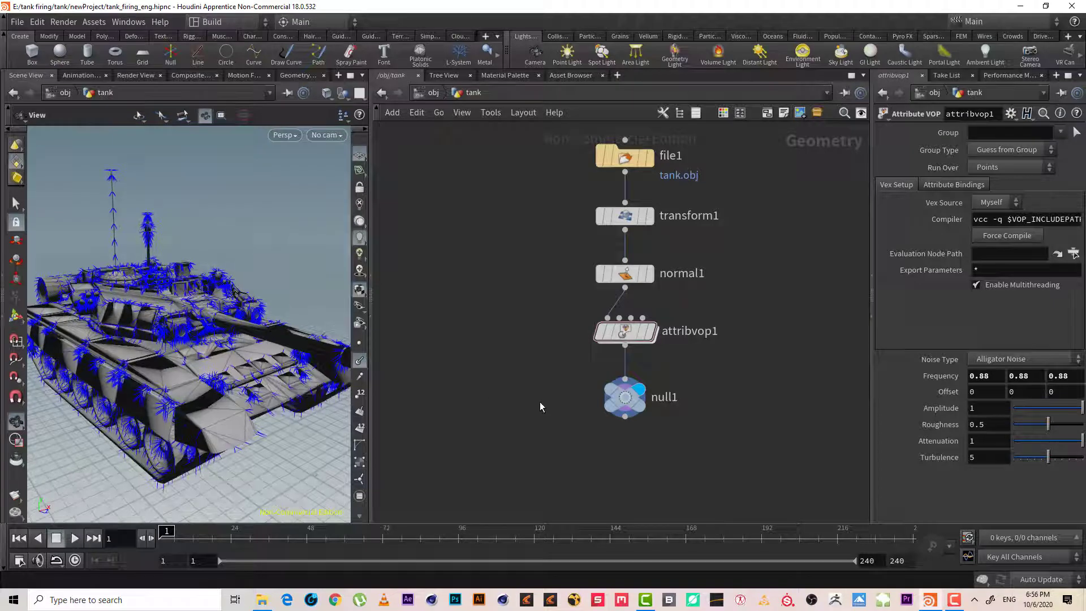
pyautogui.moveTo(648, 427); pyautogui.dragTo(541, 327)
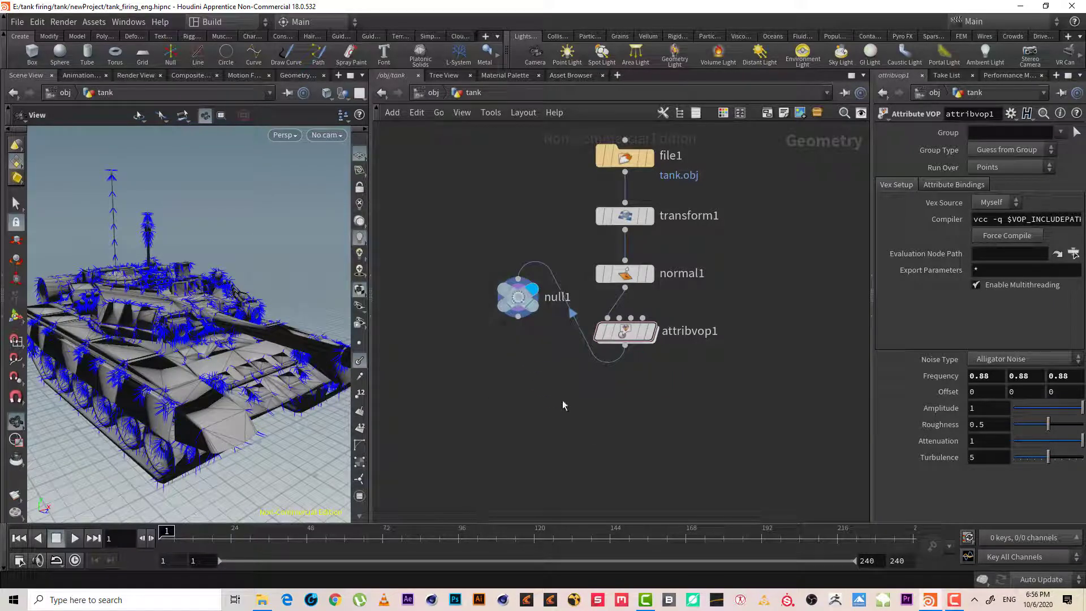
pyautogui.press('y')
pyautogui.moveTo(574, 402); pyautogui.dragTo(636, 260)
pyautogui.moveTo(523, 304)
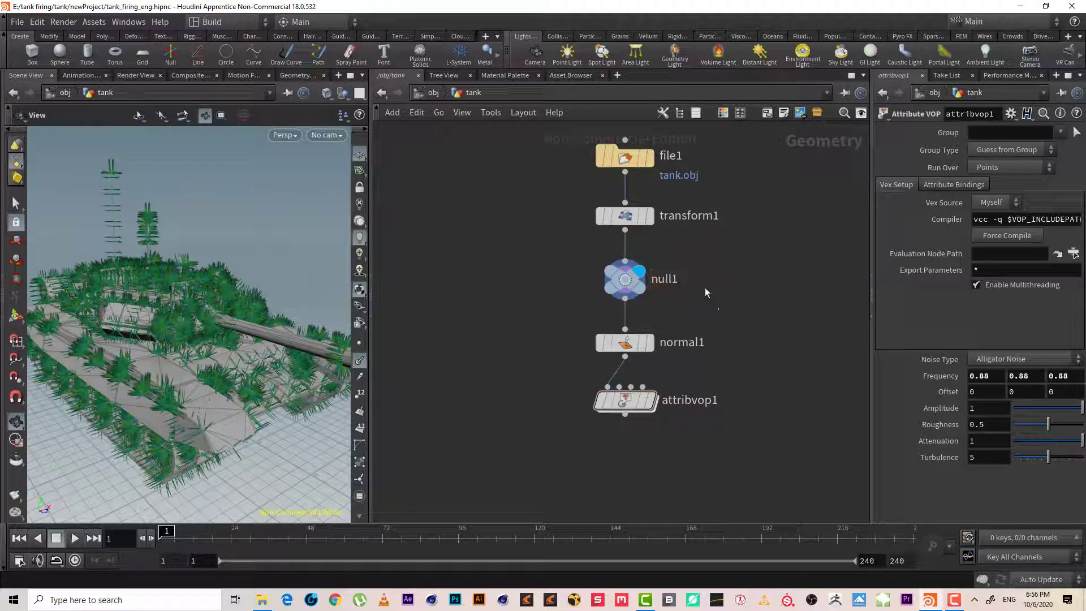
# Rename the null node to OUT_TANK
pyautogui.doubleClick(666, 278)
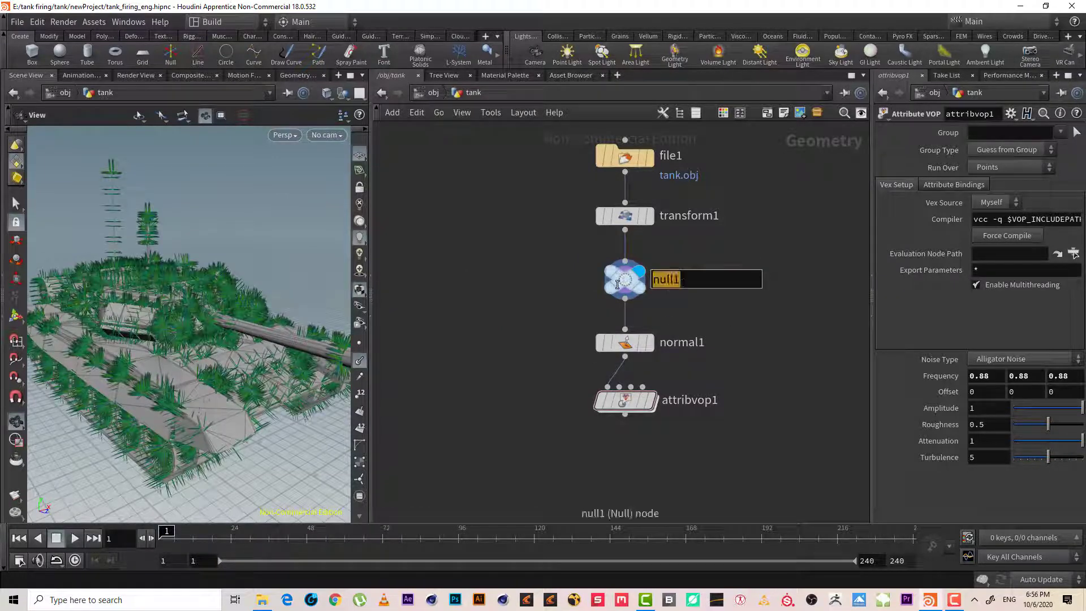
pyautogui.moveTo(616, 287)
pyautogui.press('BackSpace')
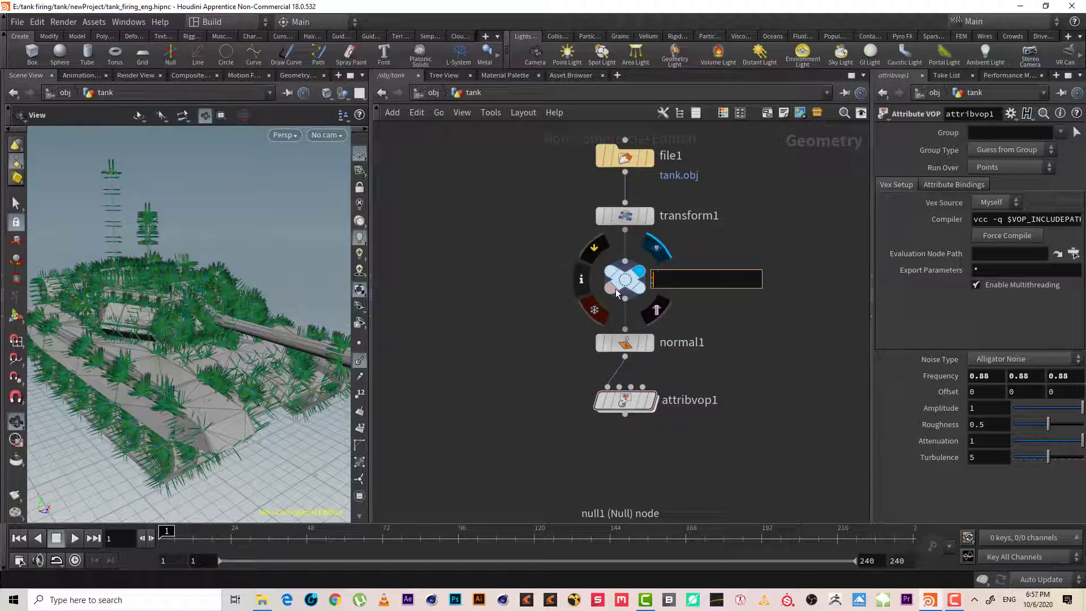
pyautogui.write('OUT_TS')
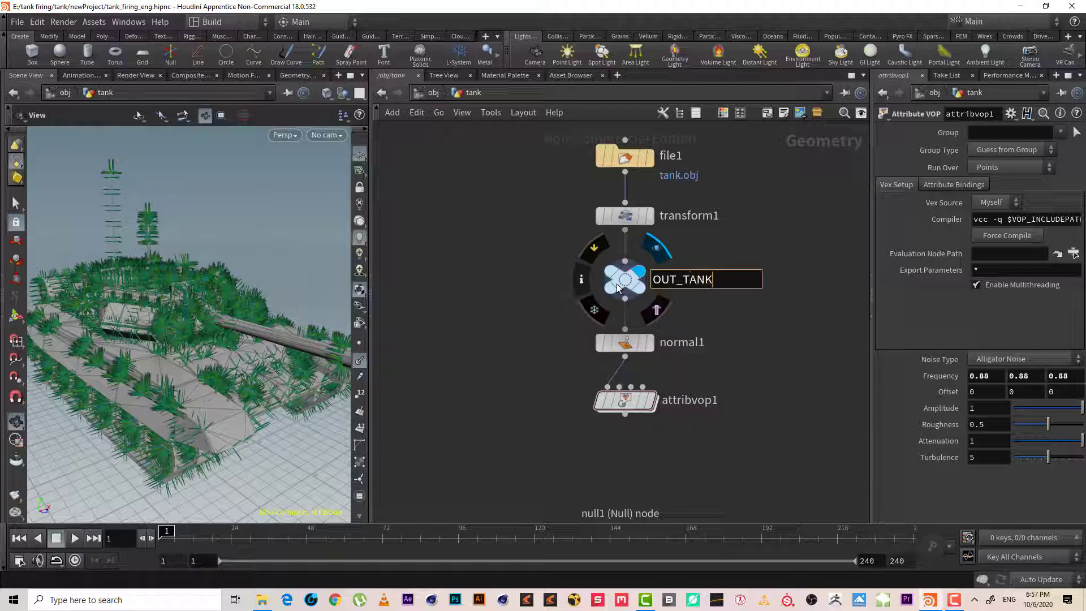
pyautogui.write('NK')
pyautogui.press('Return')
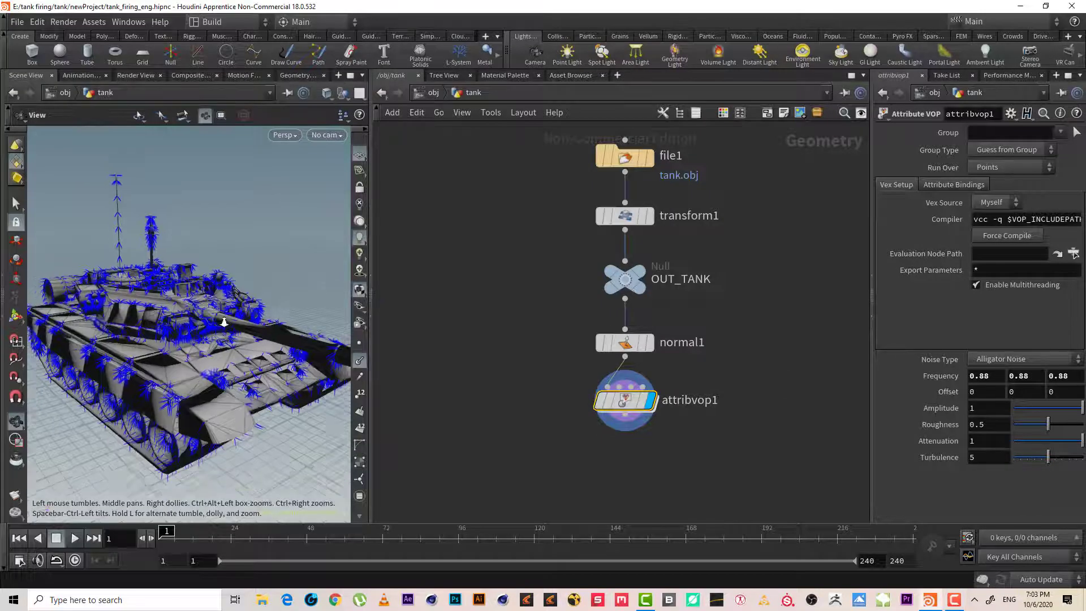
# Hide the point normals in the viewport and widen the scene view so the whole tank is framed
pyautogui.moveTo(224, 322); pyautogui.dragTo(375, 335)
pyautogui.click(362, 361)
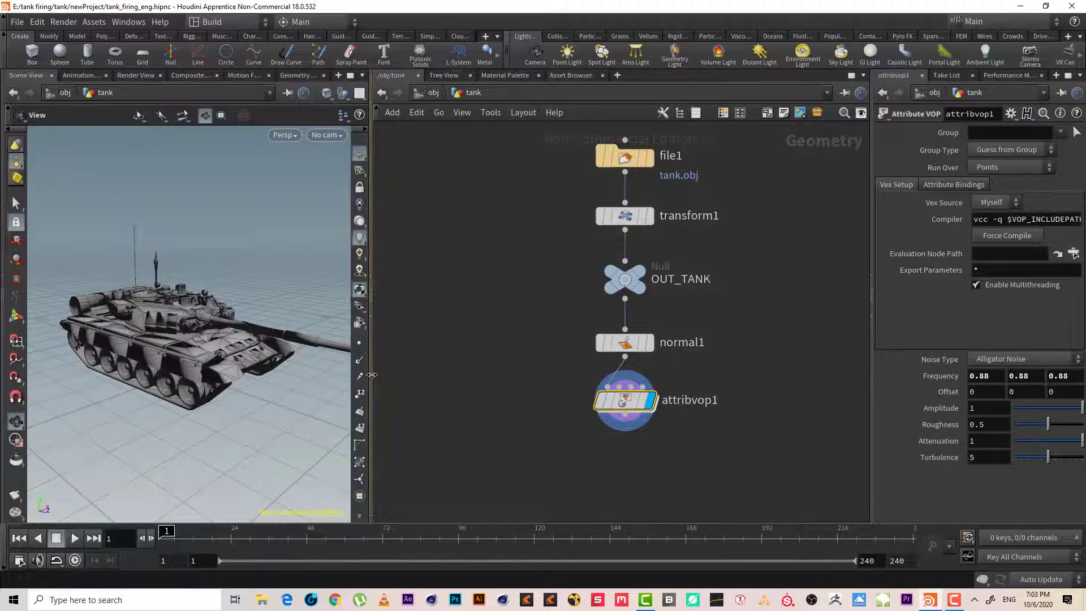
pyautogui.moveTo(368, 374); pyautogui.dragTo(481, 375)
pyautogui.moveTo(312, 318); pyautogui.dragTo(297, 326, button='middle')
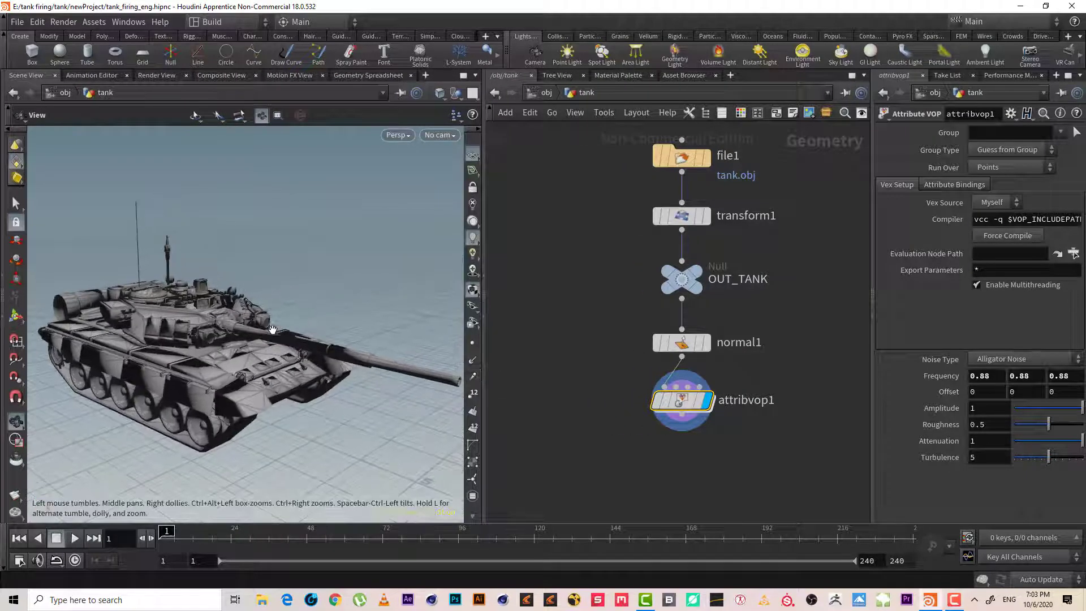
pyautogui.moveTo(297, 326); pyautogui.dragTo(249, 321, button='right')
pyautogui.moveTo(249, 322); pyautogui.dragTo(232, 328)
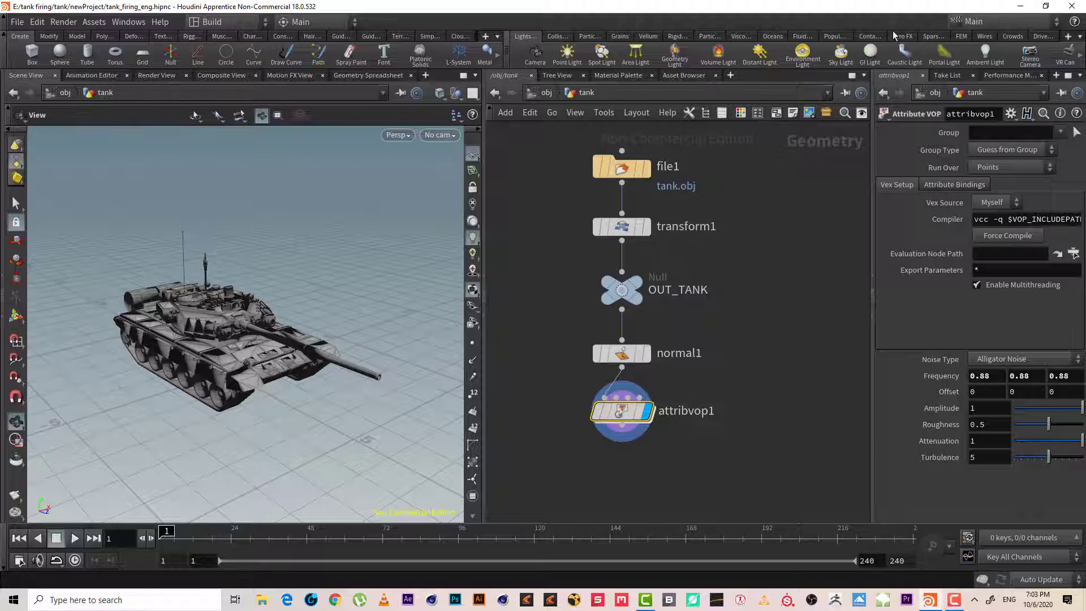
# Create a Billowy Smoke simulation using the tank object as the smoke source
pyautogui.click(893, 35)
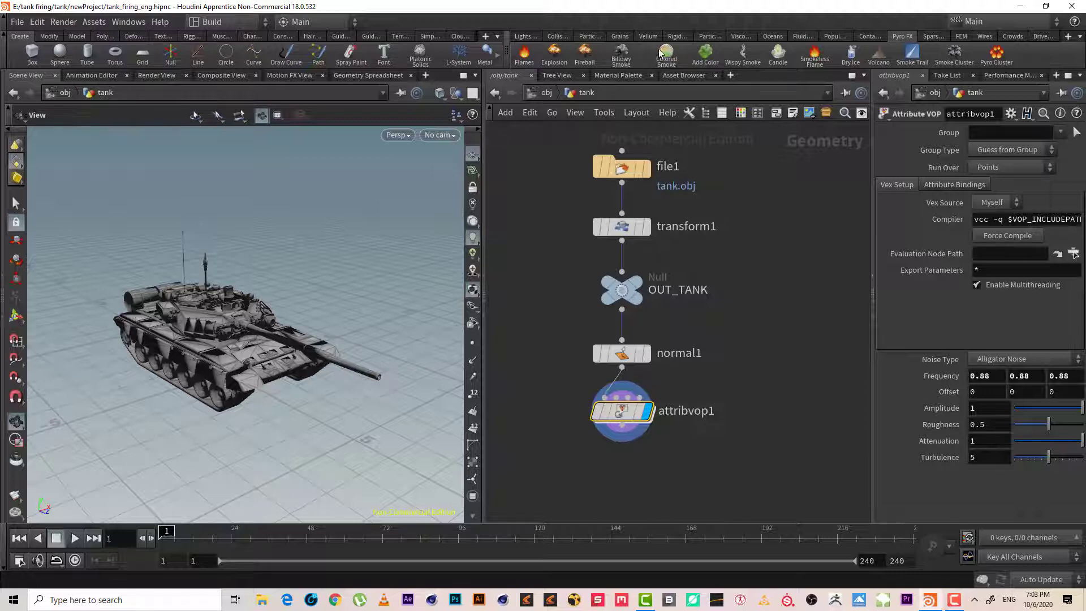
pyautogui.click(622, 55)
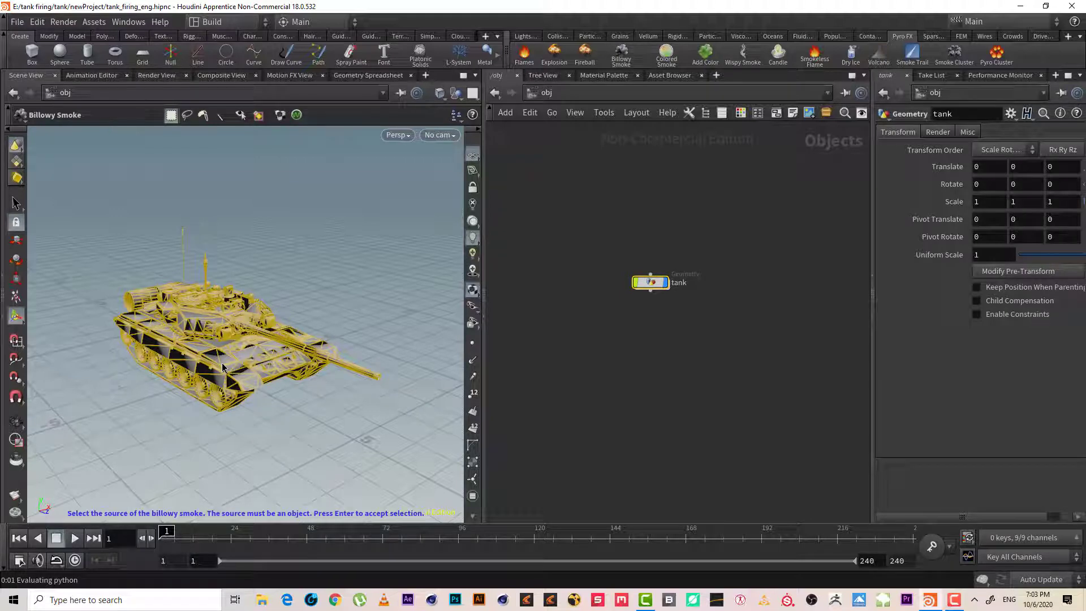
pyautogui.press('Return')
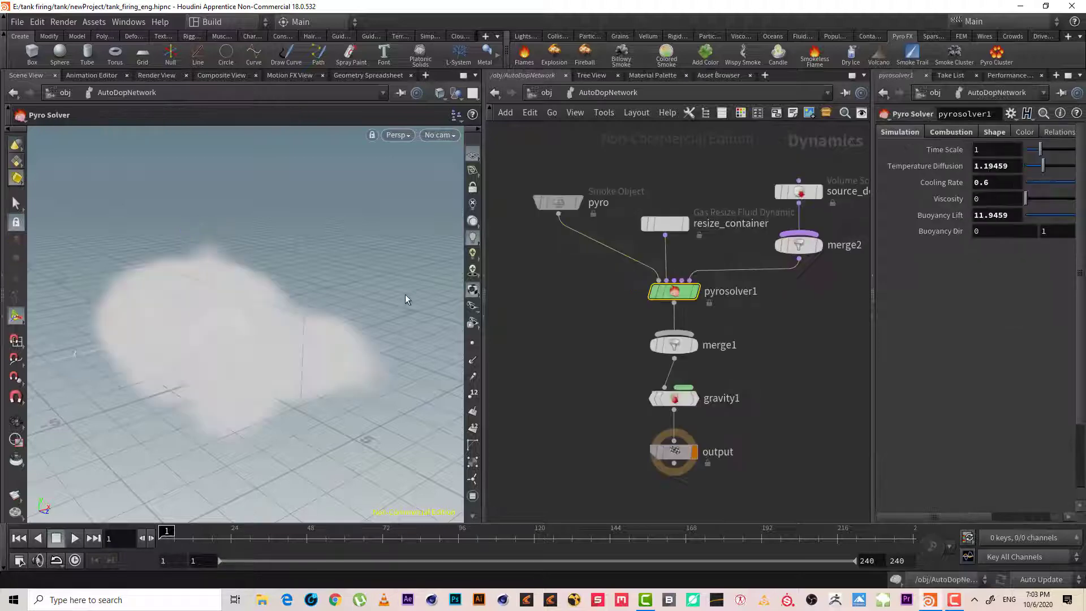
# Play the billowy smoke simulation for a short while, stop it, and return to the first frame
pyautogui.click(75, 538)
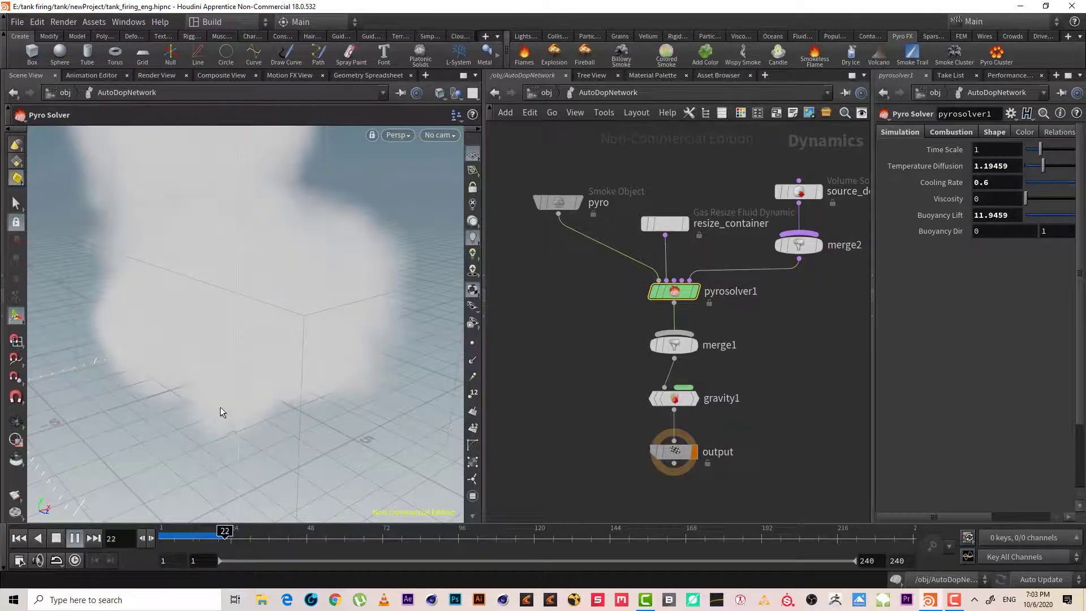
pyautogui.click(75, 538)
pyautogui.click(19, 538)
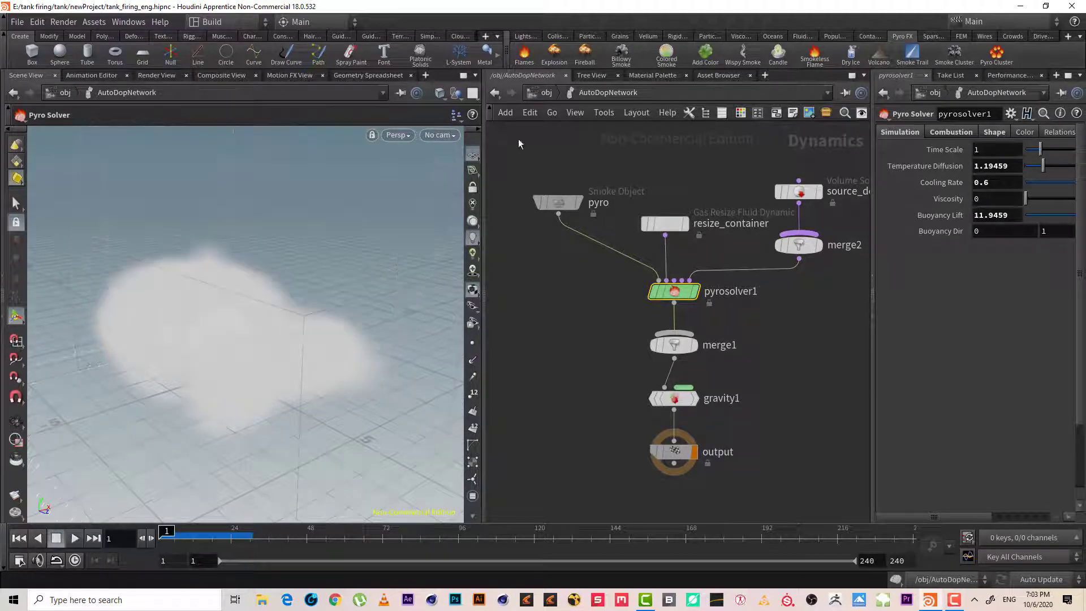
# Return to the object level and line up AutoDopNetwork and pyro_import in a column beneath the tank node
pyautogui.click(546, 92)
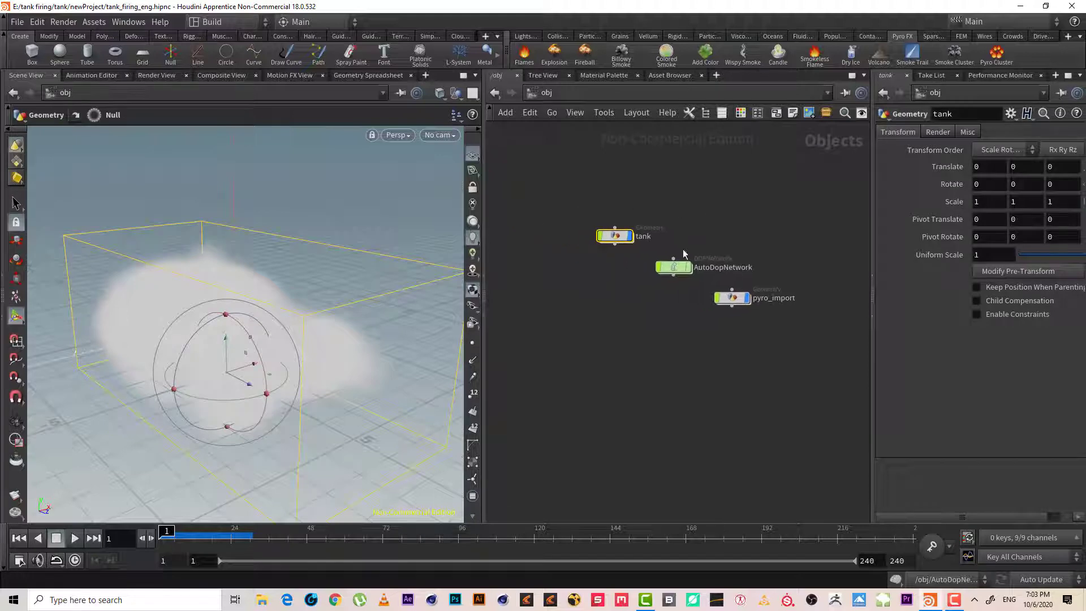
pyautogui.moveTo(680, 271); pyautogui.dragTo(622, 274)
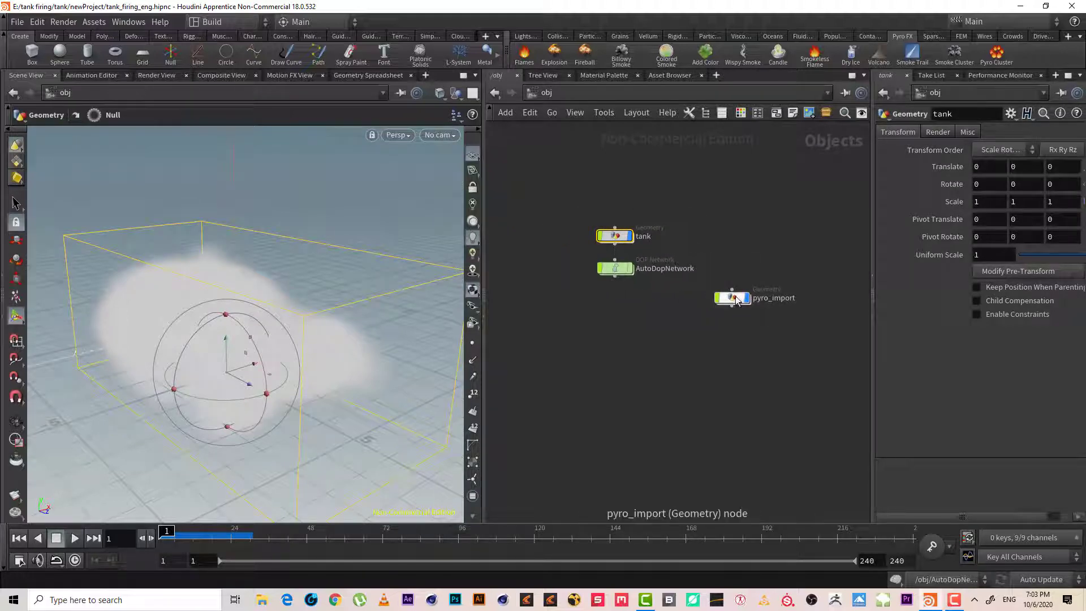
pyautogui.moveTo(731, 298); pyautogui.dragTo(618, 302)
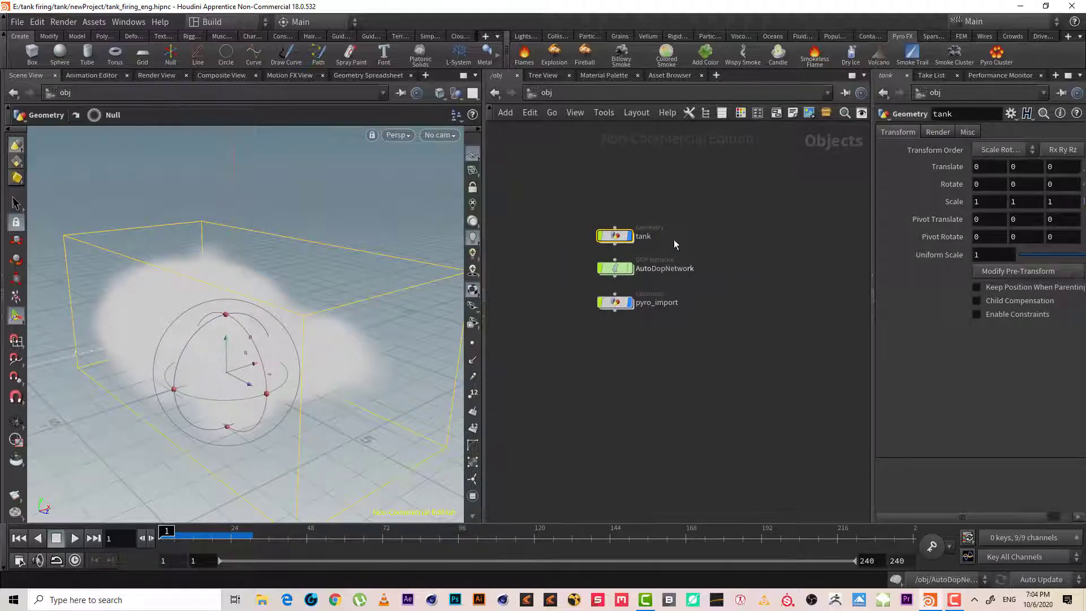
# Rename the tank object to tank_dust and the AutoDopNetwork to tank_dust_sim
pyautogui.doubleClick(647, 237)
pyautogui.press('Return')
pyautogui.doubleClick(662, 269)
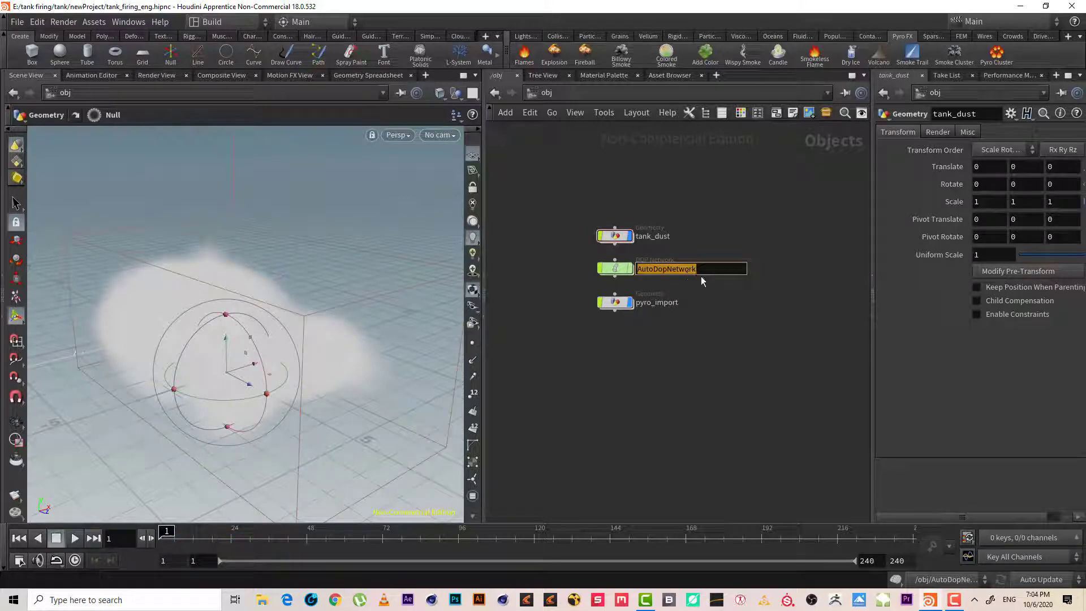
pyautogui.write('tank')
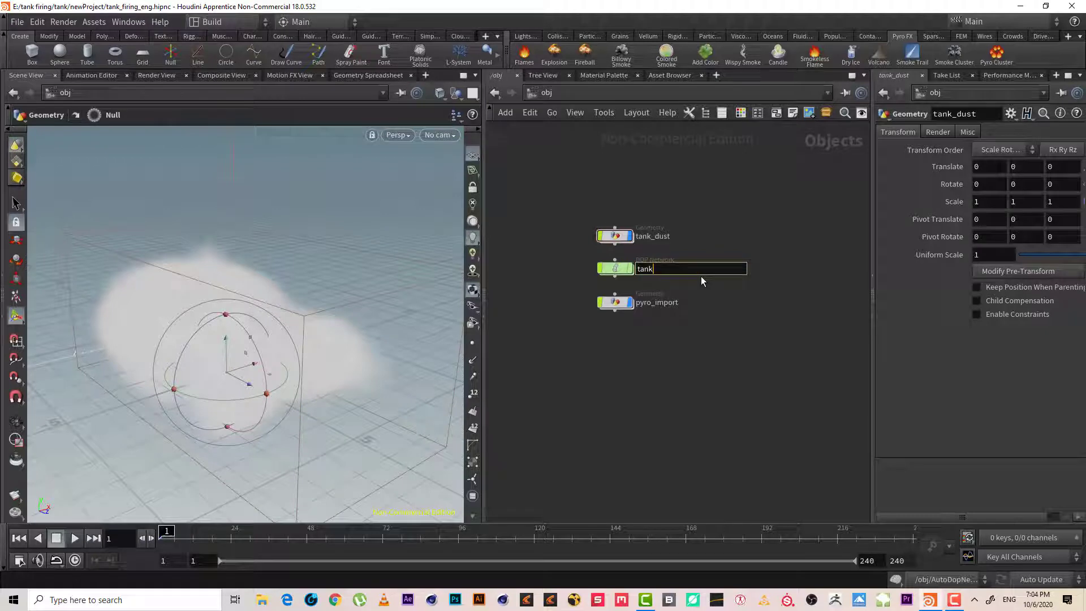
pyautogui.write('_dust_sim')
pyautogui.press('Return')
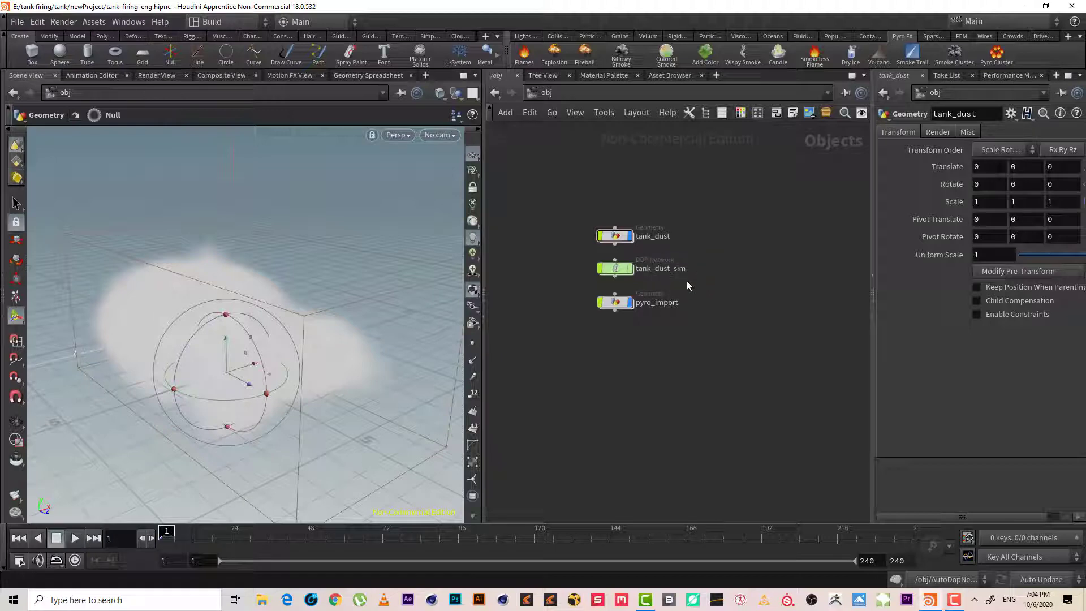
# Rename the pyro_import object to tank_dust_import
pyautogui.doubleClick(653, 303)
pyautogui.moveTo(658, 304); pyautogui.dragTo(572, 311)
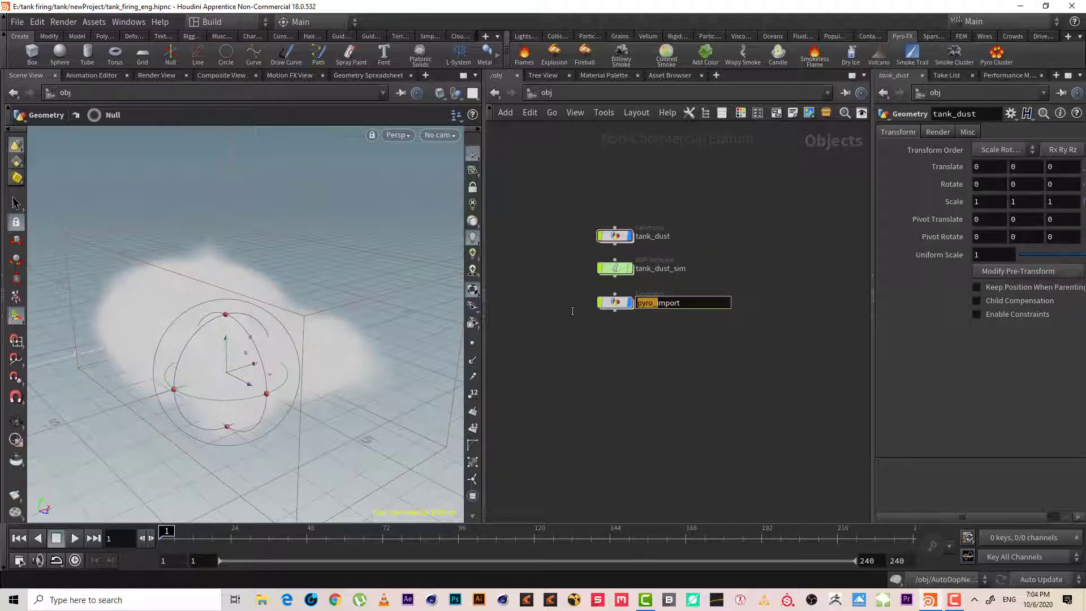
pyautogui.write('tank_dust')
pyautogui.press('Return')
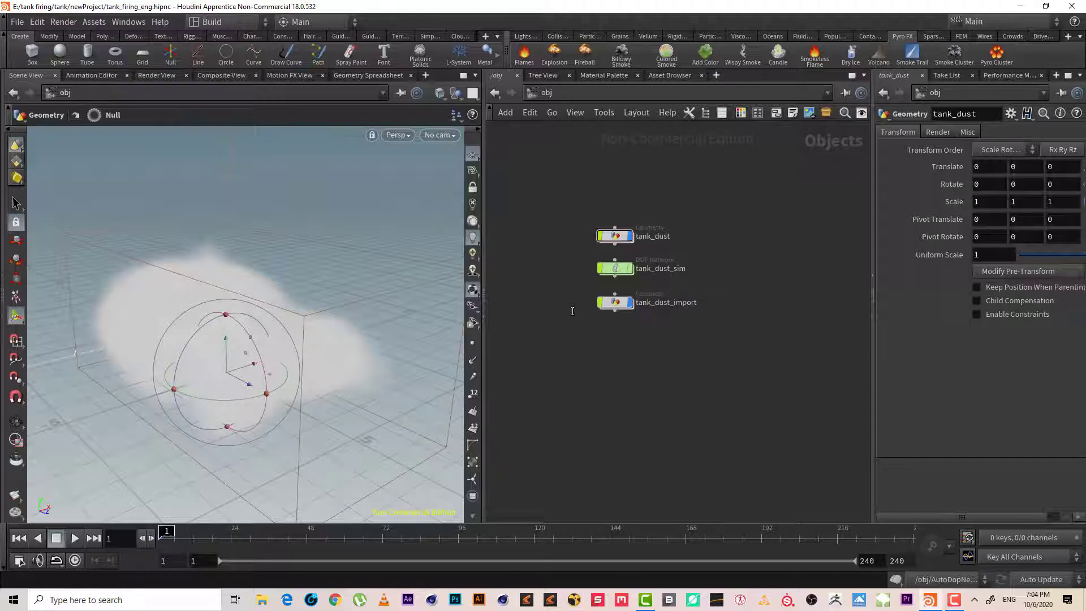
# Open the tank_dust network and display the create_density Pyro Source node's points in the viewport
pyautogui.doubleClick(614, 236)
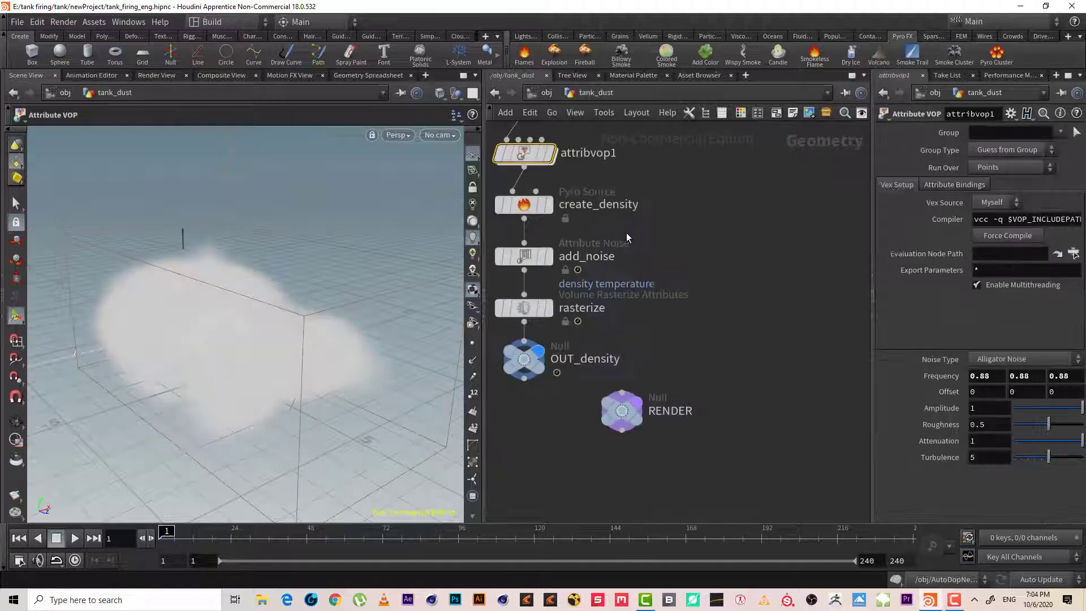
pyautogui.click(457, 94)
pyautogui.click(502, 137)
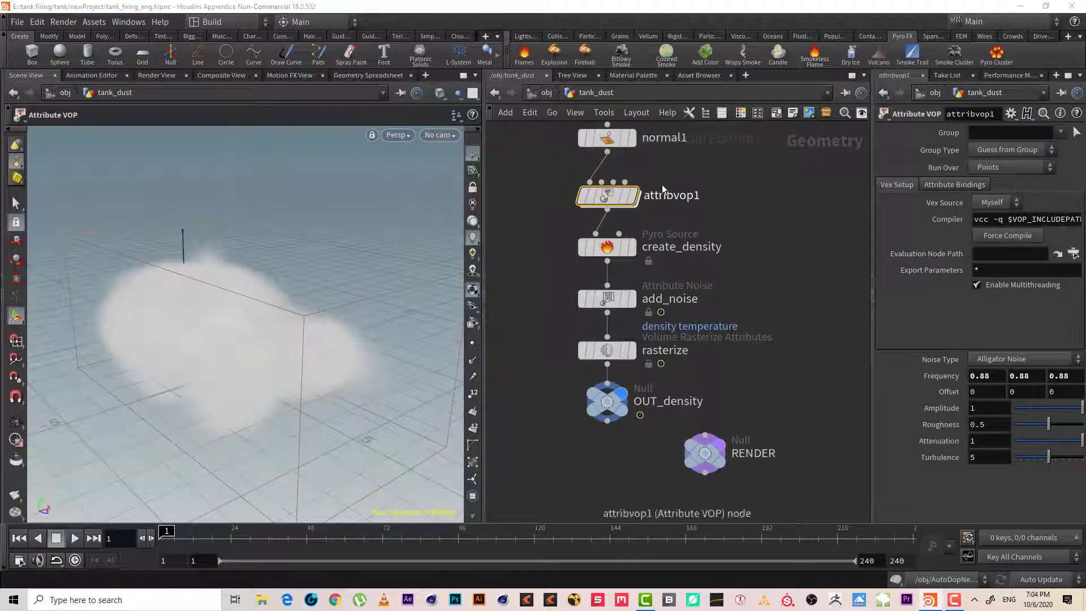
pyautogui.moveTo(801, 259); pyautogui.dragTo(794, 335, button='middle')
pyautogui.moveTo(786, 293); pyautogui.dragTo(772, 262, button='middle')
pyautogui.moveTo(772, 262); pyautogui.dragTo(772, 287, button='right')
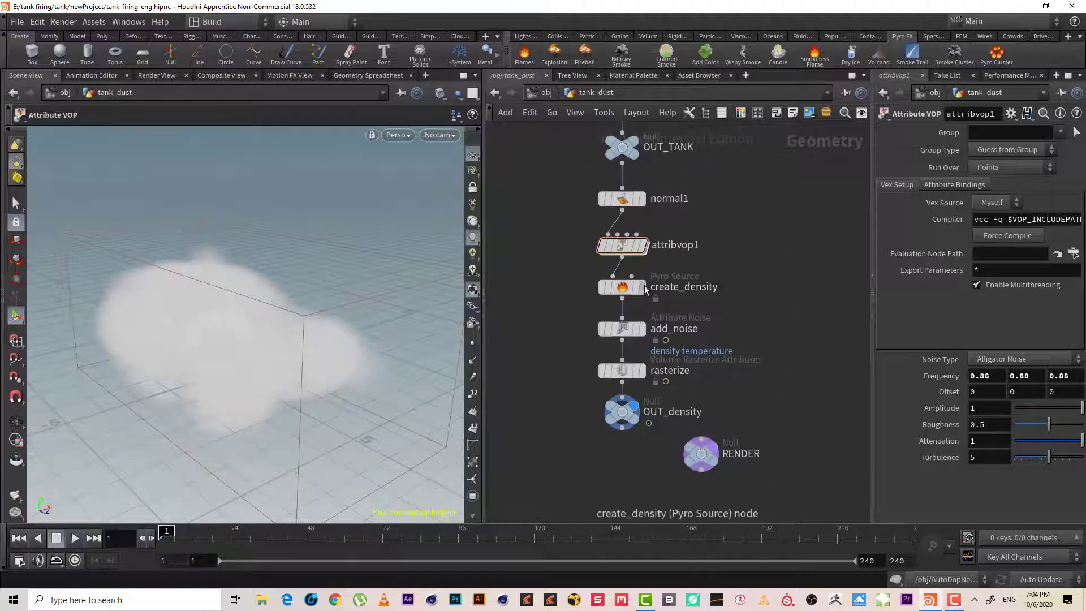
pyautogui.click(641, 287)
pyautogui.click(622, 287)
pyautogui.moveTo(216, 342); pyautogui.dragTo(298, 315)
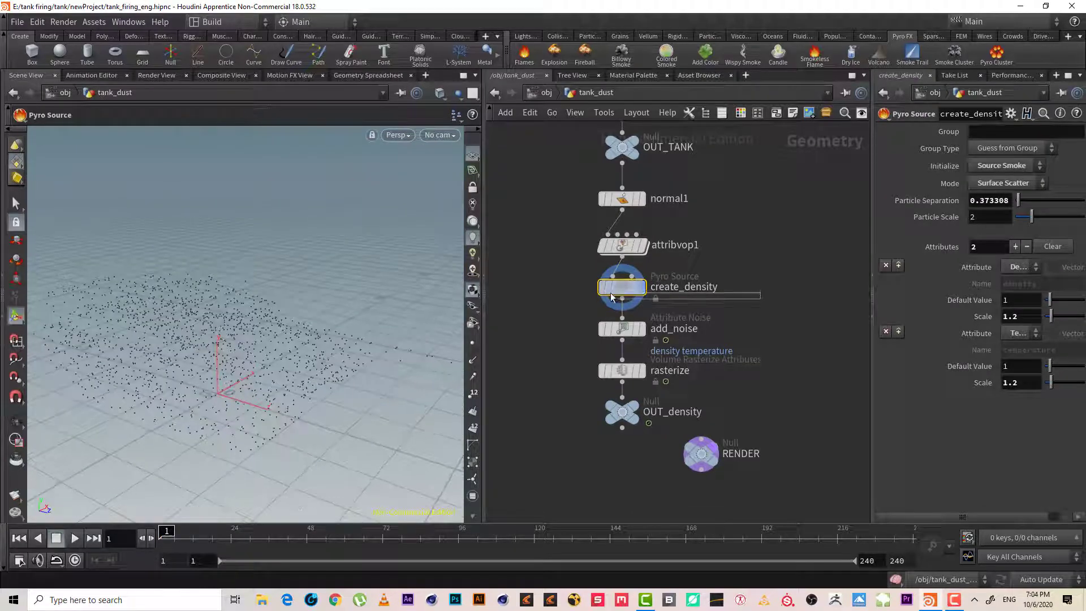
pyautogui.press('Escape')
pyautogui.moveTo(243, 331); pyautogui.dragTo(208, 371, button='right')
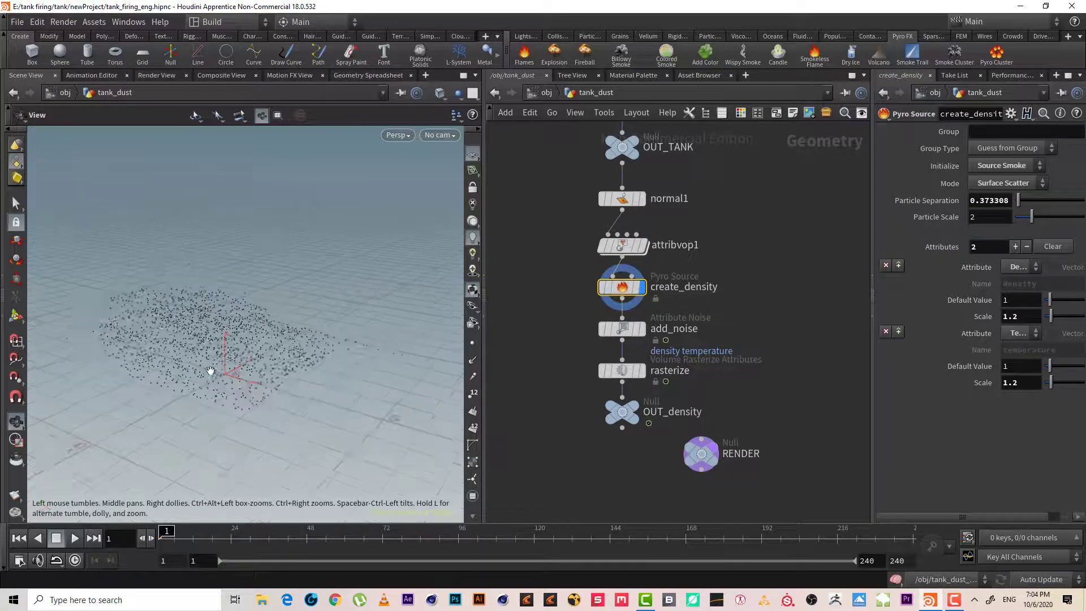
pyautogui.moveTo(209, 371); pyautogui.dragTo(283, 300)
pyautogui.moveTo(283, 299); pyautogui.dragTo(303, 316, button='middle')
pyautogui.press('Return')
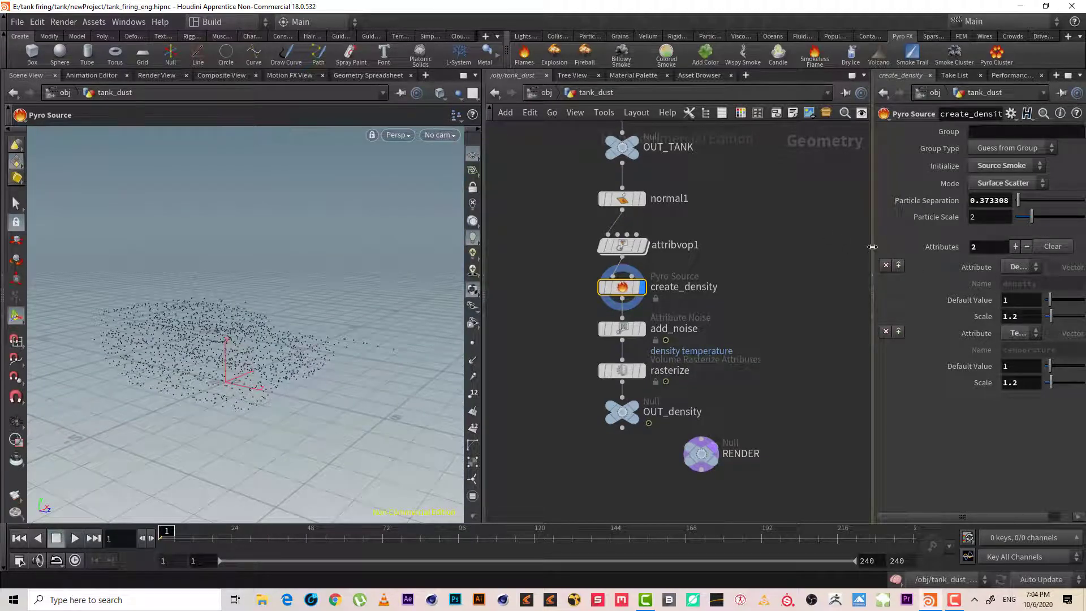
# Widen the parameter area and try a Particle Separation of 0.2 on the create_density node
pyautogui.moveTo(874, 250); pyautogui.dragTo(825, 252)
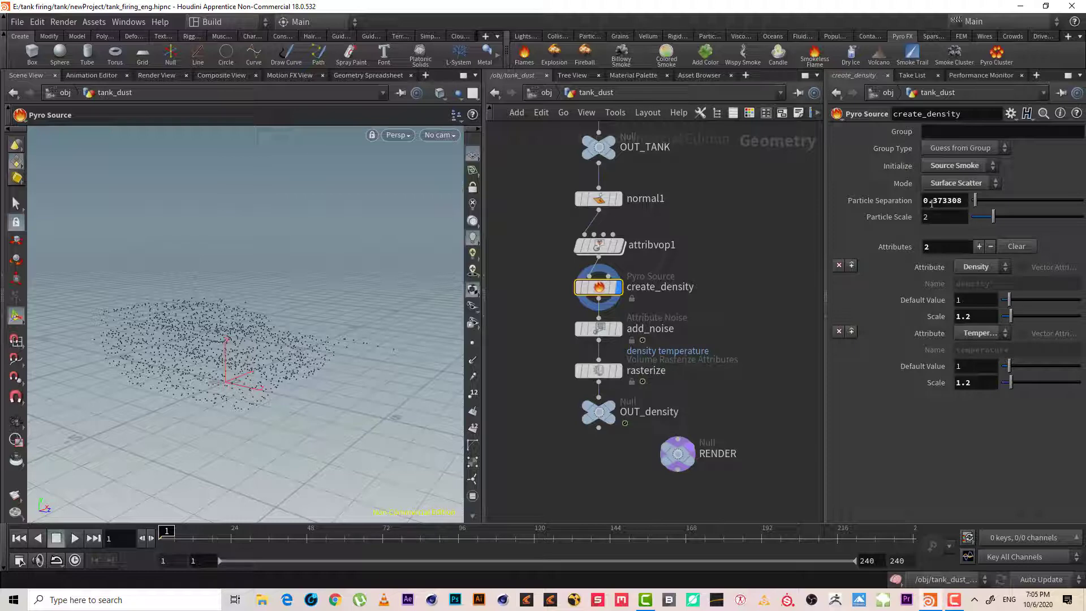
pyautogui.moveTo(933, 200); pyautogui.dragTo(964, 200)
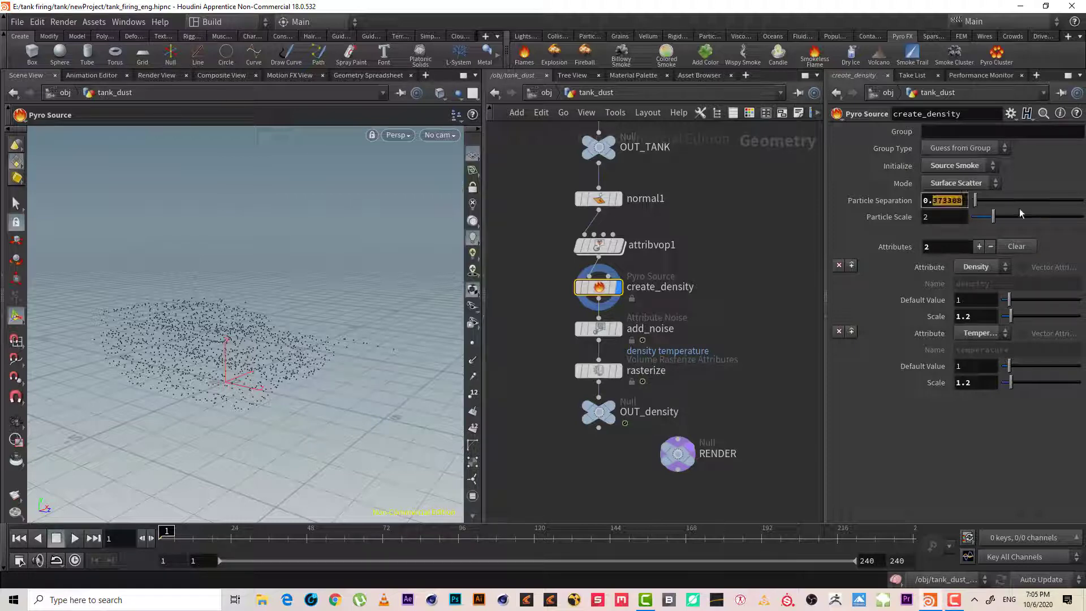
pyautogui.write('2')
pyautogui.press('Return')
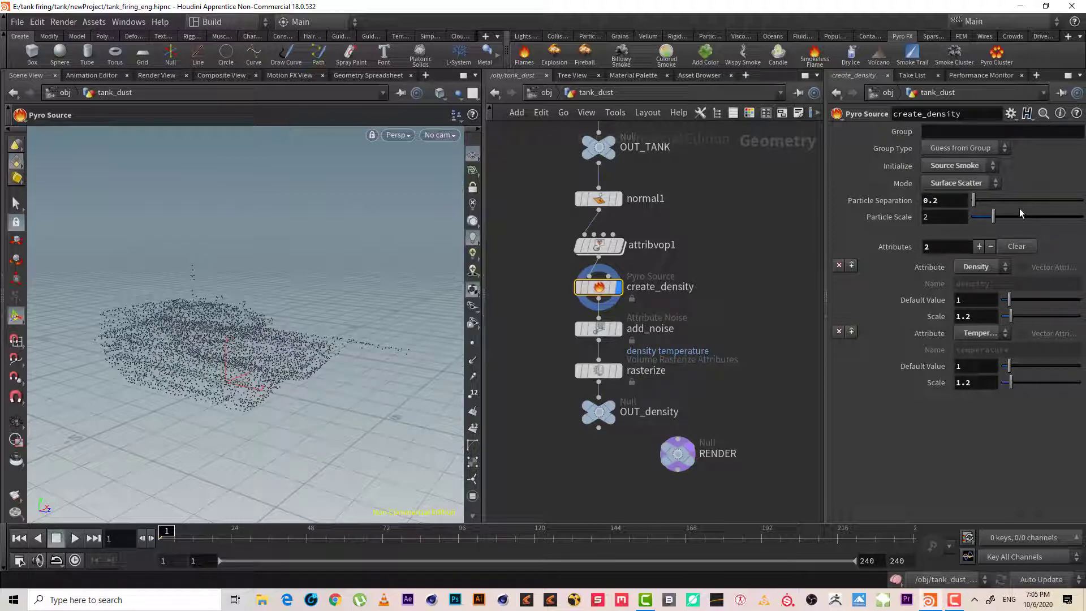
# Set the Particle Separation of the create_density node to 0.1
pyautogui.doubleClick(935, 199)
pyautogui.write('1')
pyautogui.press('Return')
# Examine the scattered points on the tank from several angles and distances
pyautogui.press('Escape')
pyautogui.moveTo(226, 351); pyautogui.dragTo(255, 356)
pyautogui.moveTo(255, 356); pyautogui.dragTo(356, 332, button='right')
pyautogui.moveTo(357, 332); pyautogui.dragTo(339, 357)
pyautogui.moveTo(339, 356); pyautogui.dragTo(346, 341, button='right')
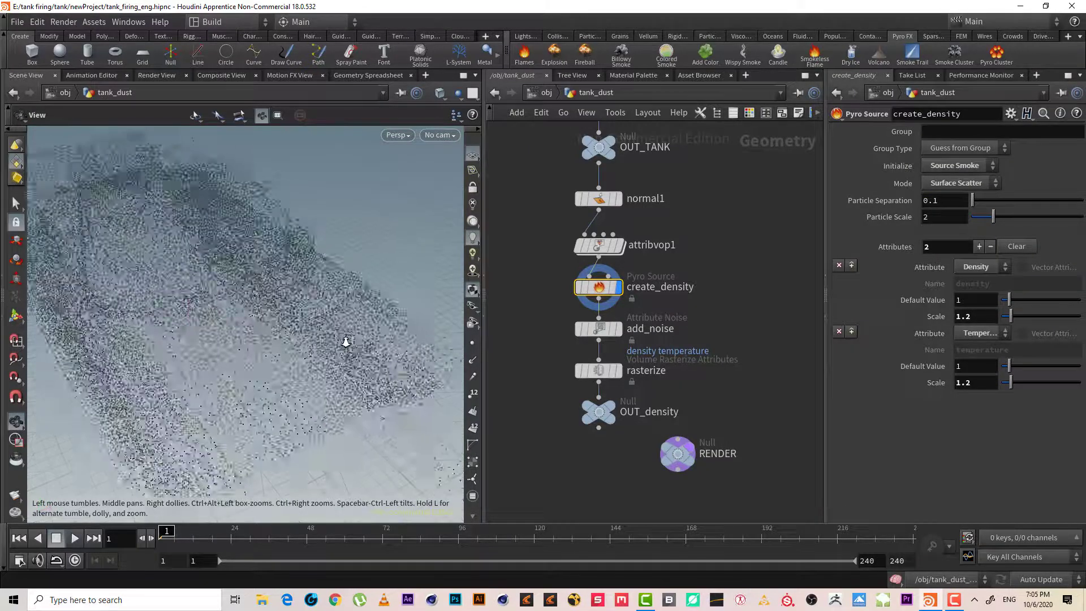
pyautogui.moveTo(346, 341); pyautogui.dragTo(317, 319)
pyautogui.moveTo(318, 319); pyautogui.dragTo(316, 313, button='right')
pyautogui.moveTo(316, 313); pyautogui.dragTo(309, 335)
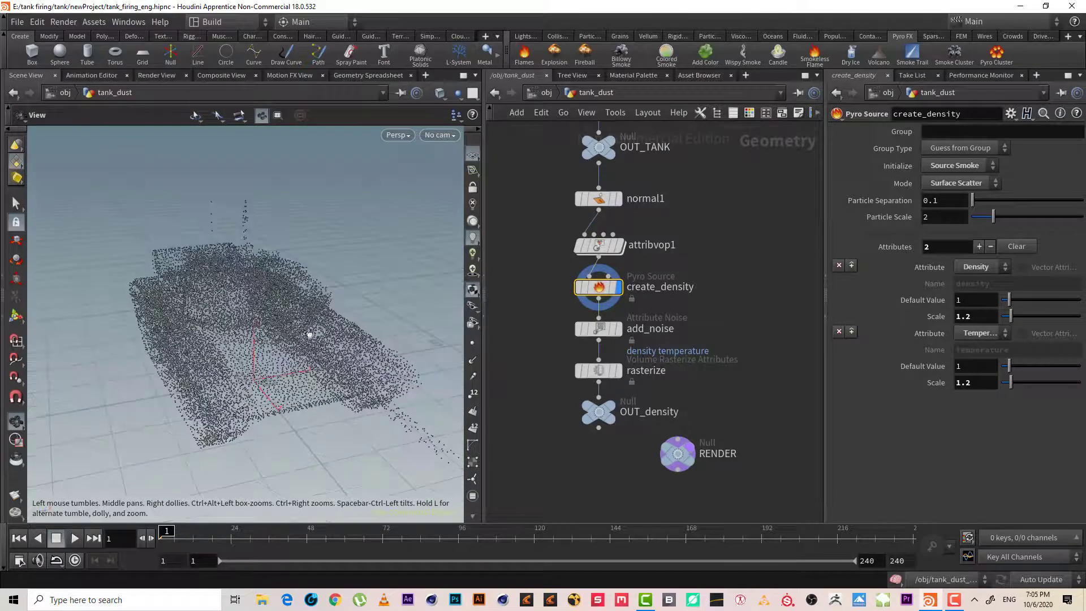
pyautogui.moveTo(344, 360); pyautogui.dragTo(304, 395, button='right')
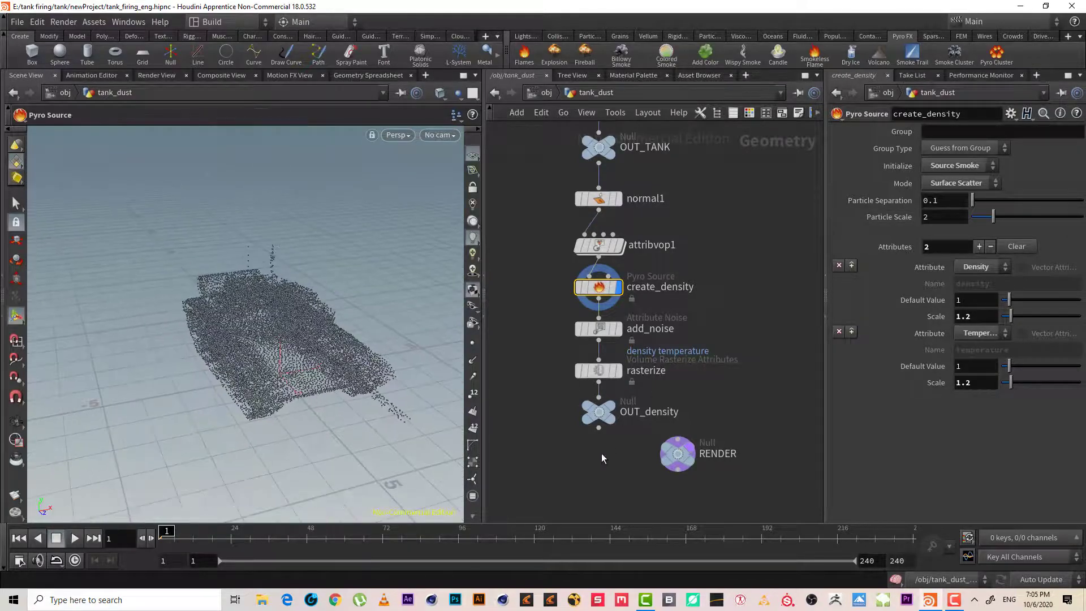
# Move create_density and the nodes beneath it down to leave a gap below attribvop1, and inspect the tank's points
pyautogui.moveTo(601, 453); pyautogui.dragTo(611, 317)
pyautogui.click(709, 277)
pyautogui.moveTo(280, 321); pyautogui.dragTo(351, 311)
pyautogui.moveTo(352, 310); pyautogui.dragTo(299, 333, button='right')
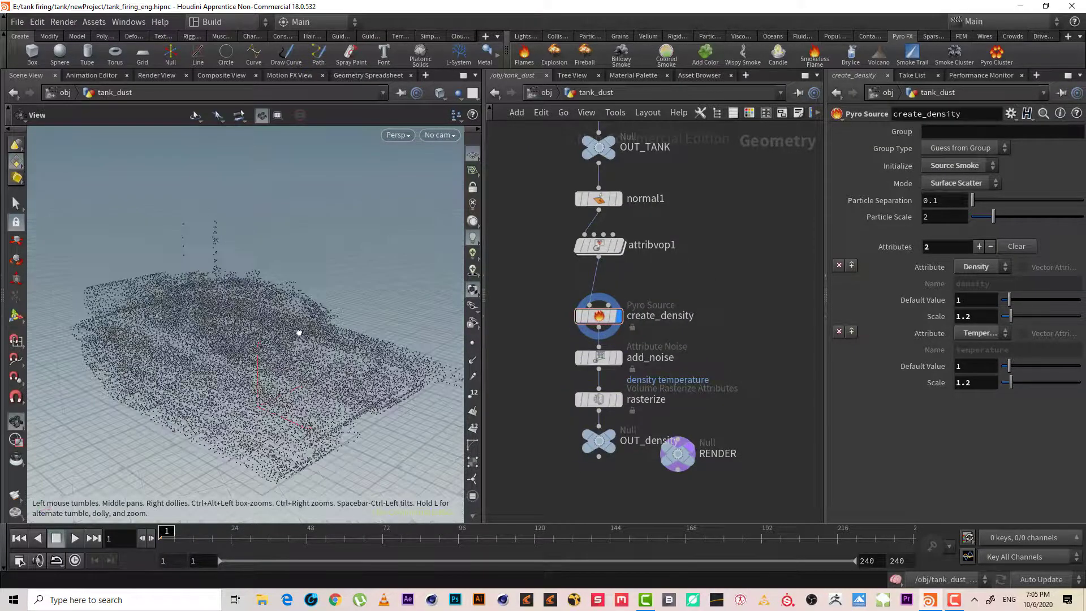
pyautogui.moveTo(298, 332); pyautogui.dragTo(279, 351)
pyautogui.moveTo(279, 352)
pyautogui.mouseDown(button='right')
pyautogui.moveTo(91, 435)
pyautogui.moveTo(266, 348)
pyautogui.mouseUp(button='right')
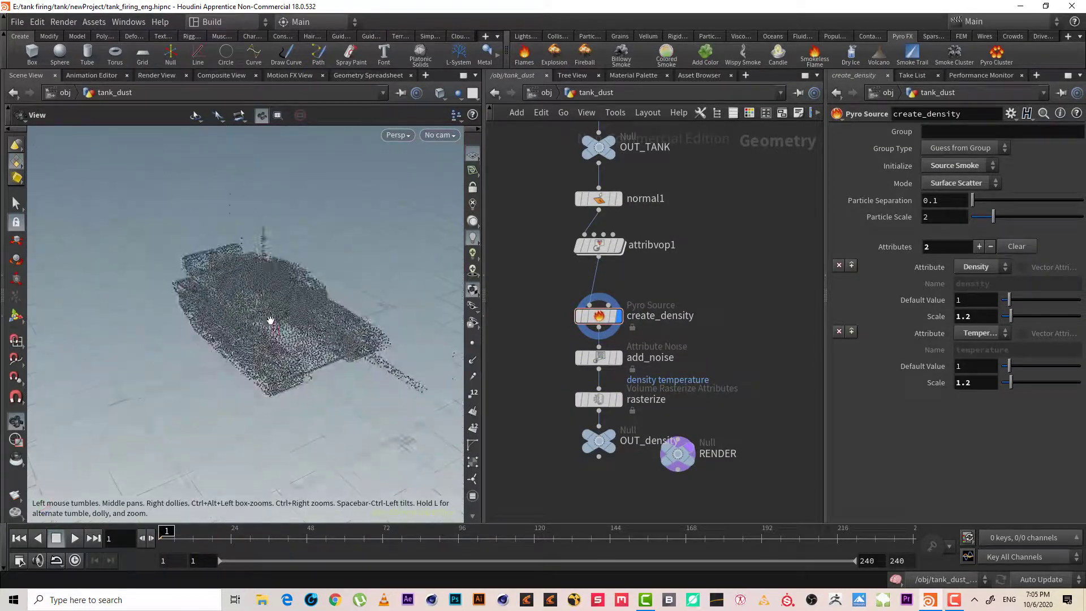
pyautogui.moveTo(271, 320); pyautogui.dragTo(315, 296)
pyautogui.press('Return')
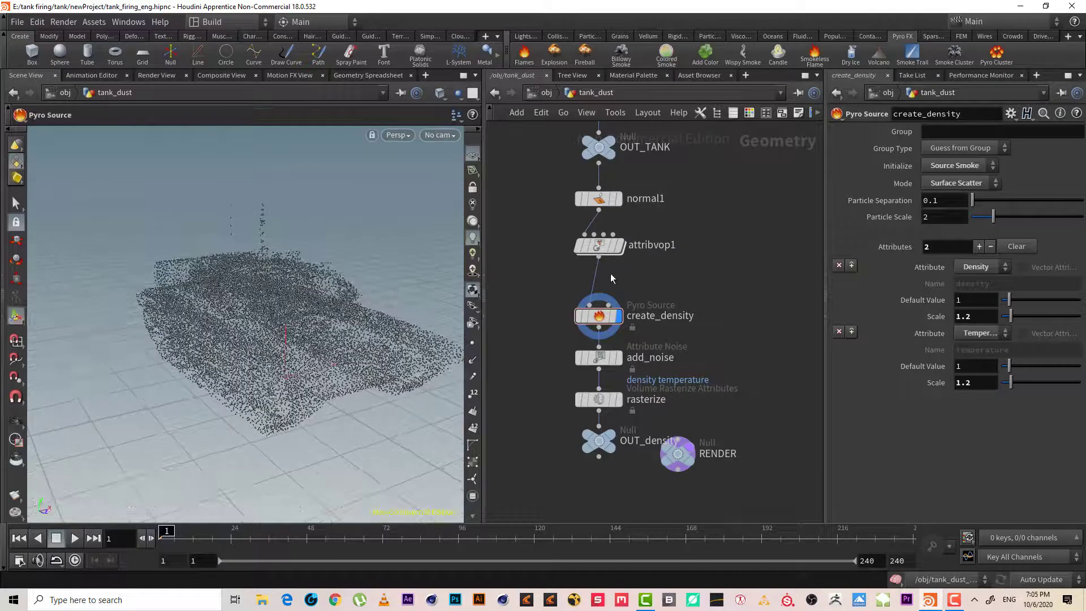
pyautogui.click(598, 257)
pyautogui.click(701, 269)
pyautogui.hotkey('ctrl', 'z')
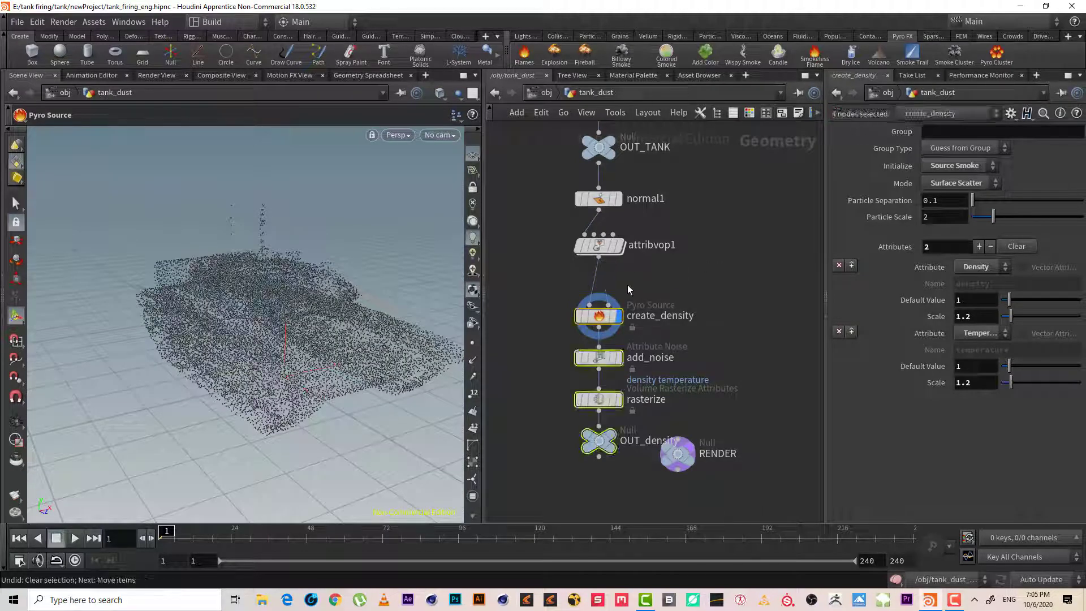
pyautogui.press('Tab')
pyautogui.write('sa')
pyautogui.press('BackSpace')
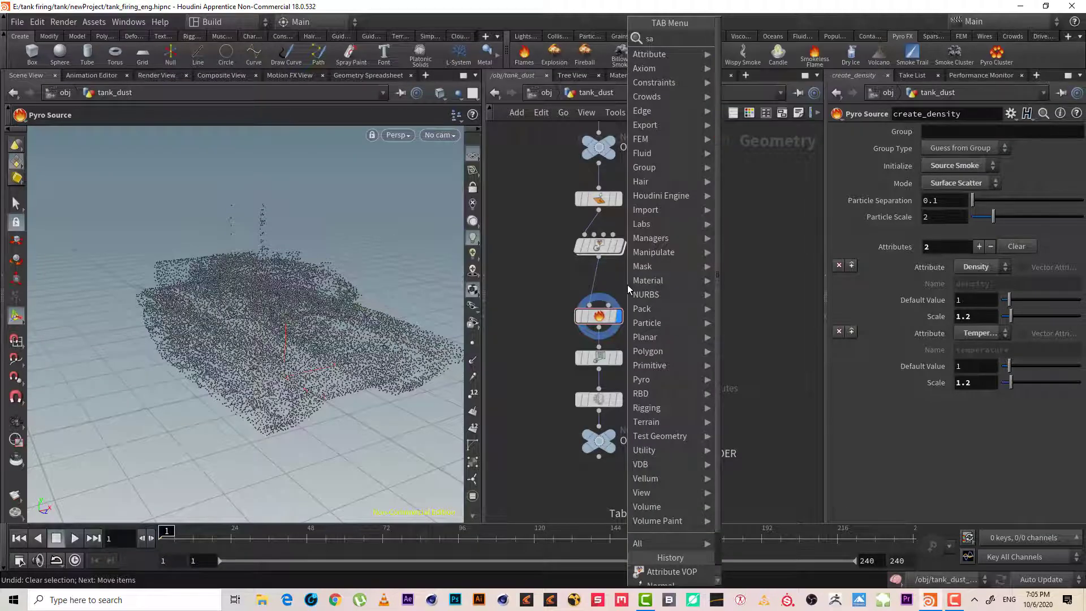
pyautogui.press('Escape')
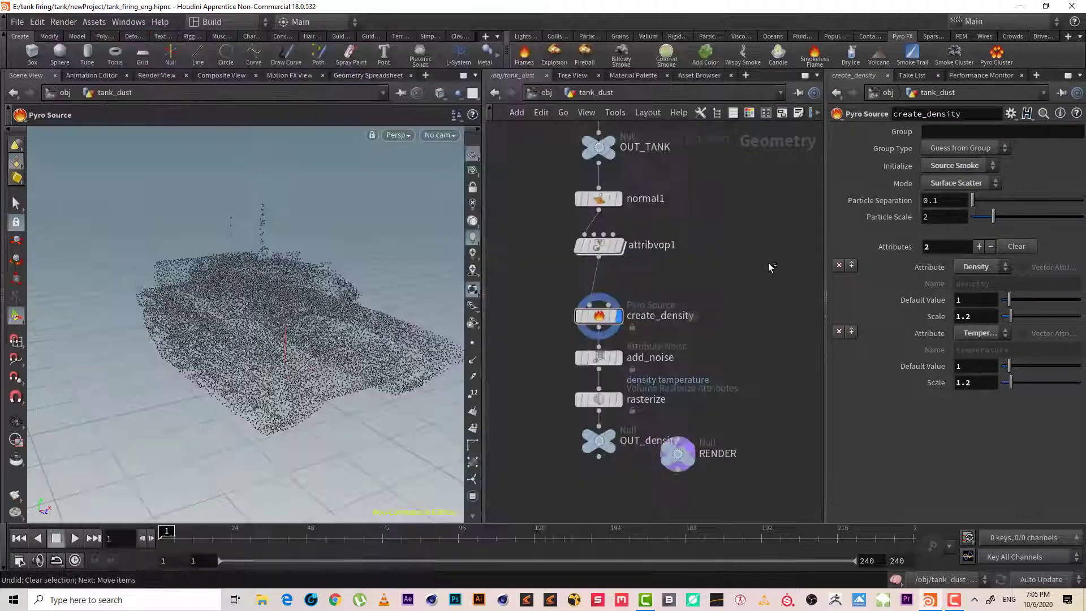
# Insert a Scatter node between attribvop1 and create_density and display its result
pyautogui.press('Tab')
pyautogui.write('sc')
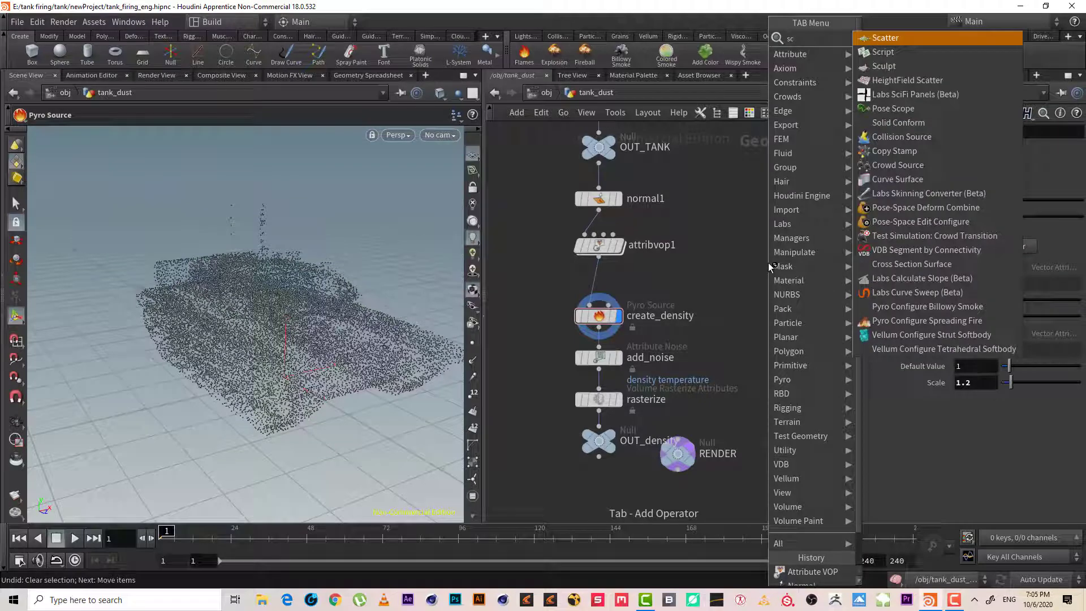
pyautogui.press('Return')
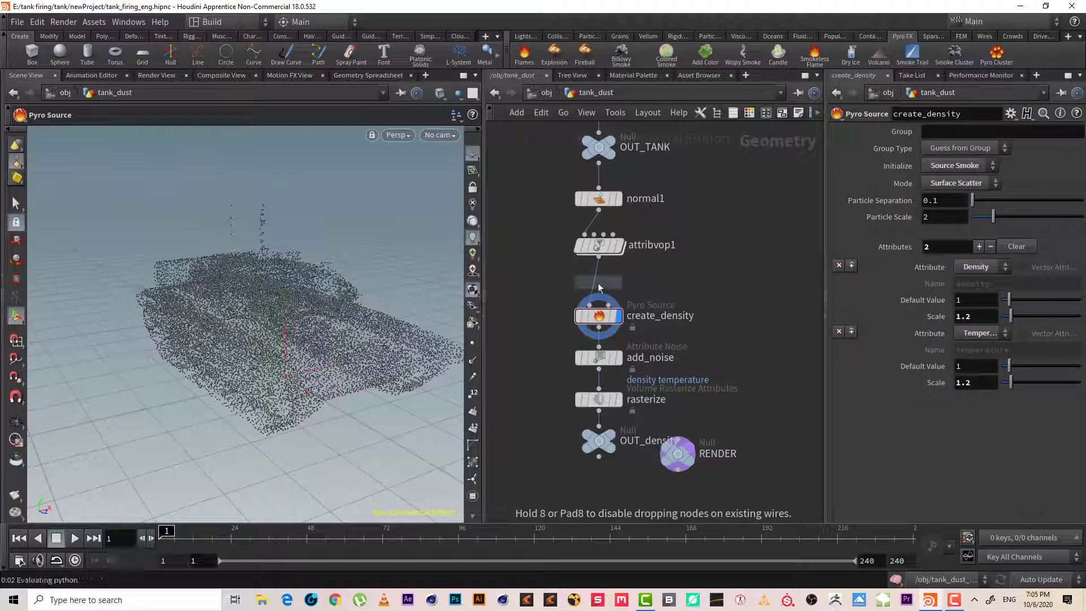
pyautogui.click(600, 290)
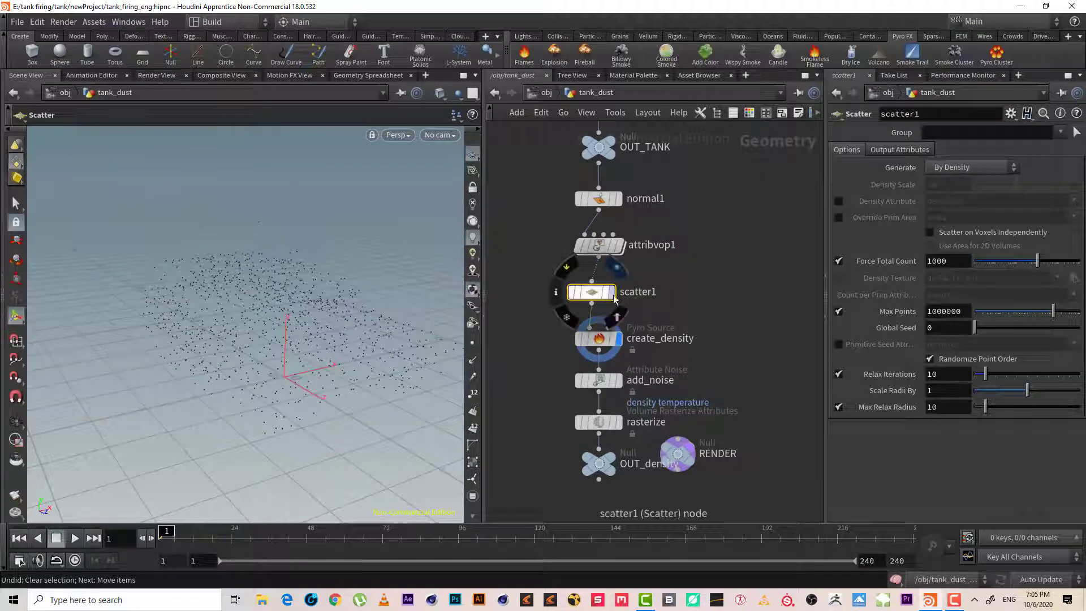
# Try Force Total Count values of 58000 and 5000 on the scatter node
pyautogui.click(947, 260)
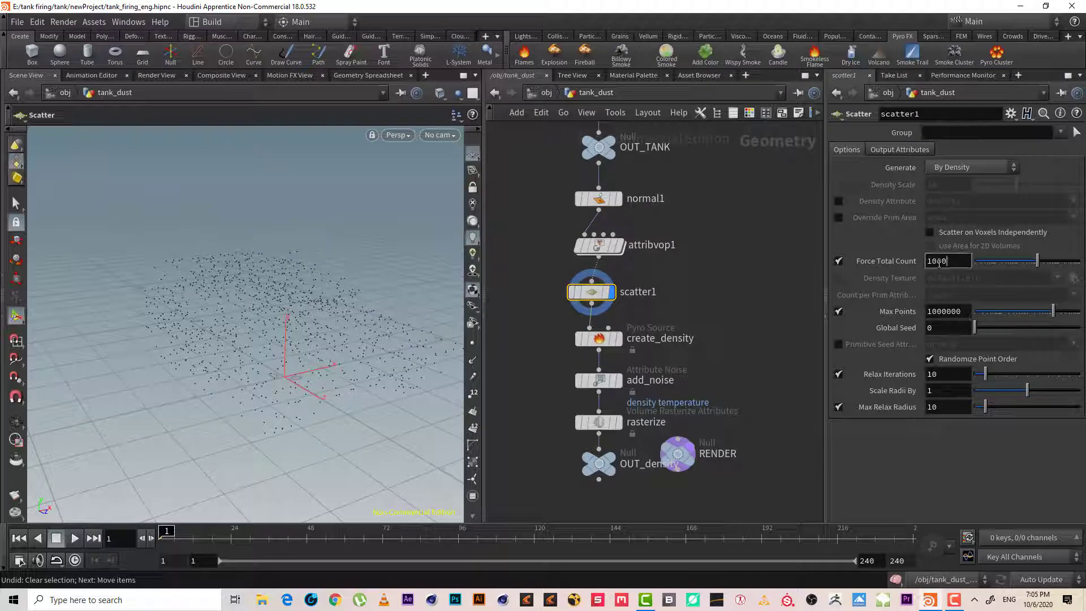
pyautogui.moveTo(932, 261); pyautogui.dragTo(915, 263)
pyautogui.write('58')
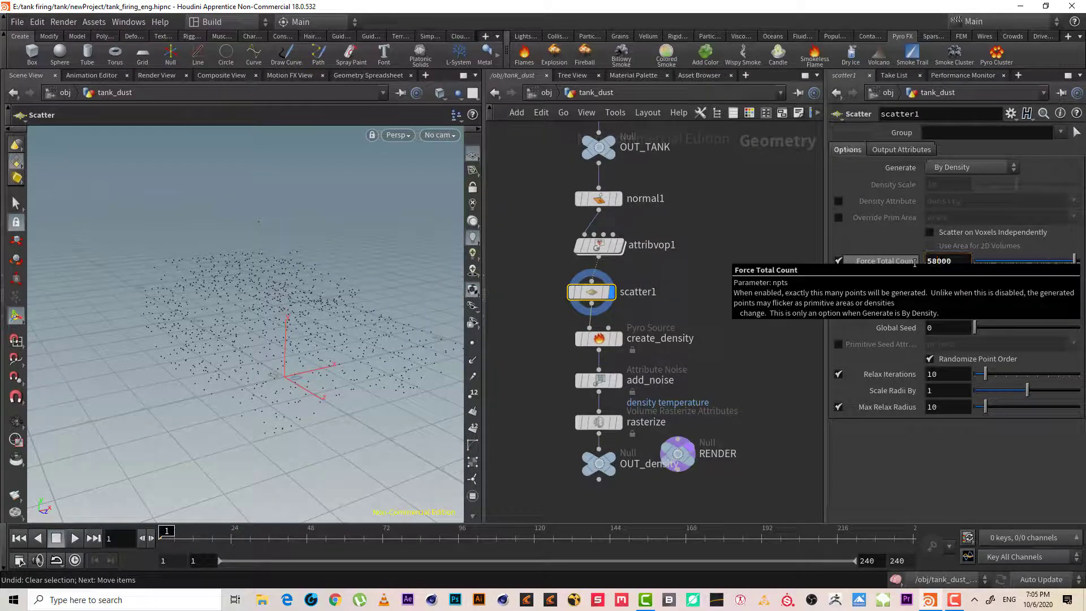
pyautogui.press('Return')
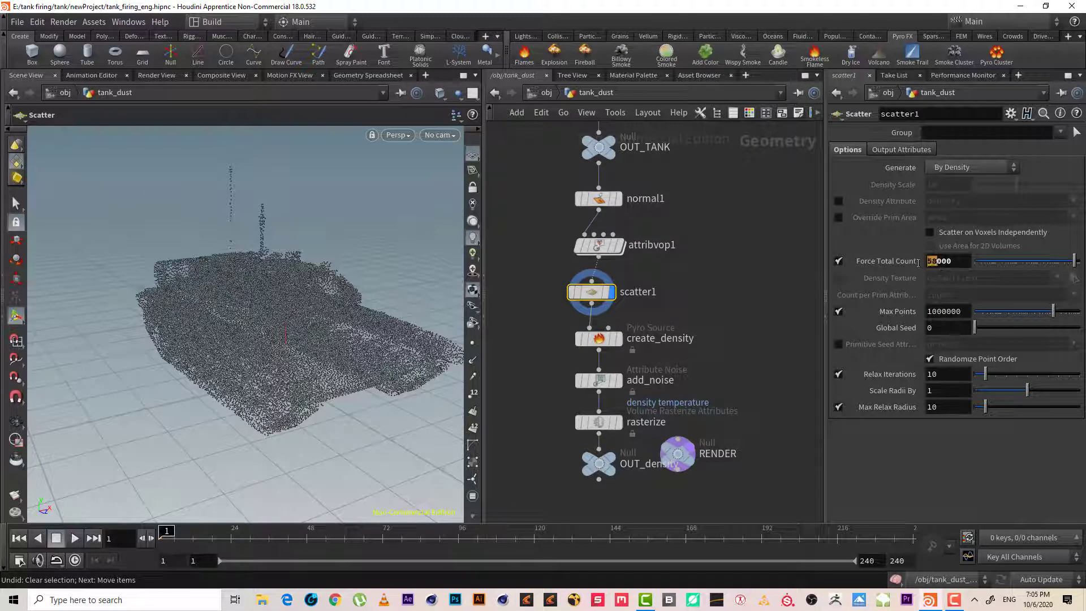
pyautogui.write('5')
pyautogui.press('Return')
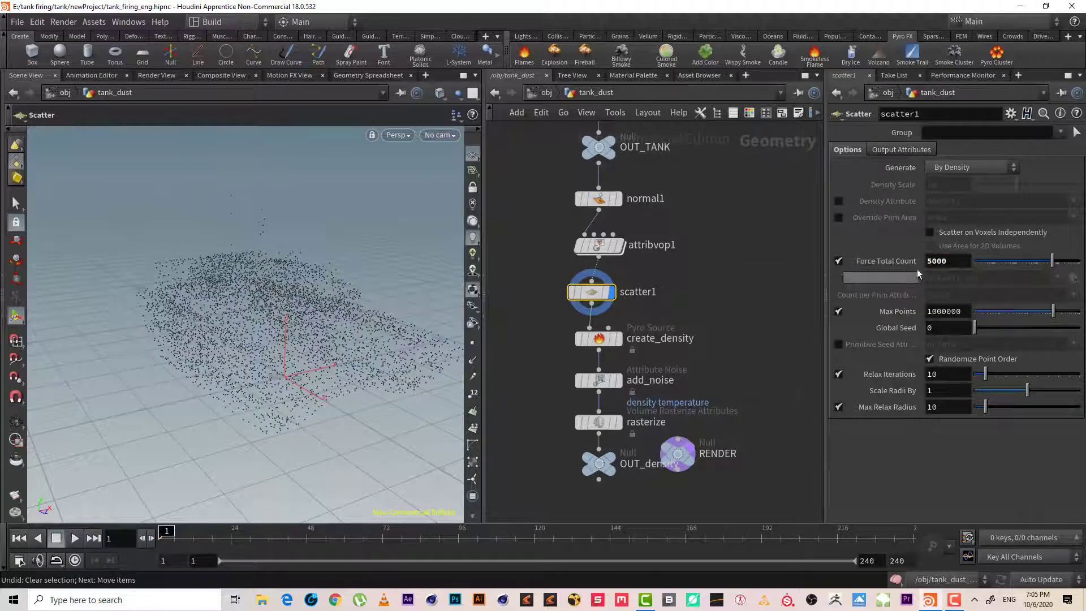
# Set the scatter node's Force Total Count to 10000
pyautogui.moveTo(929, 260); pyautogui.dragTo(925, 261)
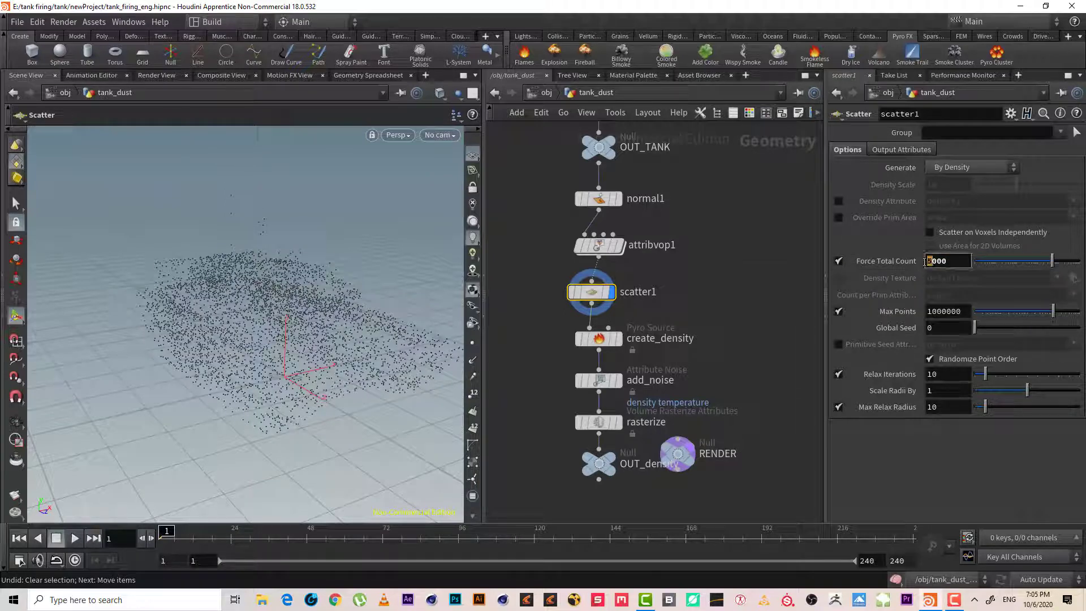
pyautogui.write('10')
pyautogui.press('Return')
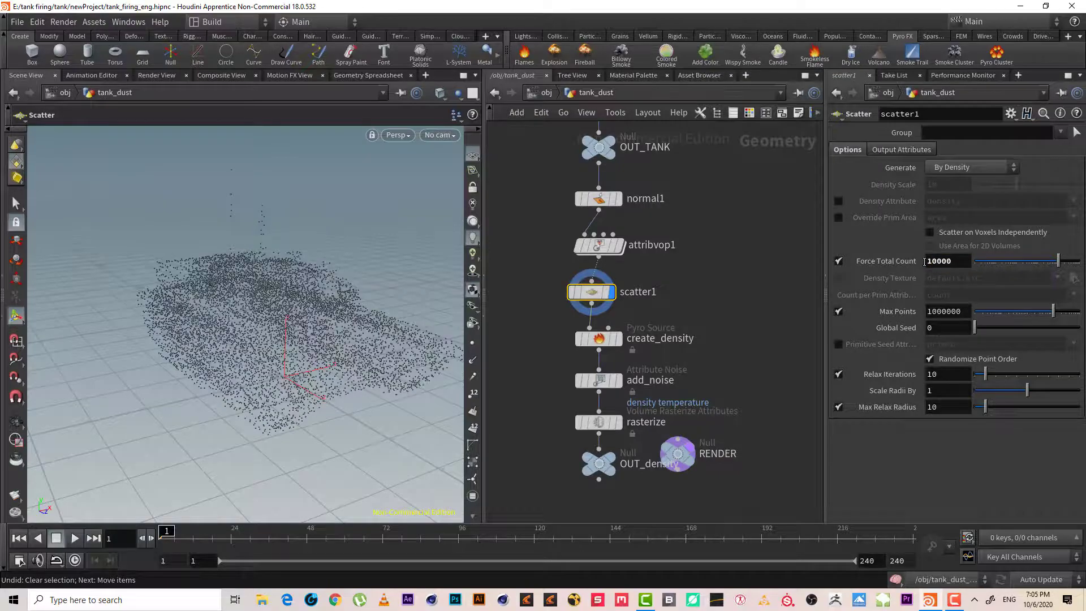
# Set the scatter node's Force Total Count to 50000
pyautogui.press('Escape')
pyautogui.moveTo(213, 296); pyautogui.dragTo(238, 289)
pyautogui.press('Return')
pyautogui.moveTo(932, 259); pyautogui.dragTo(906, 262)
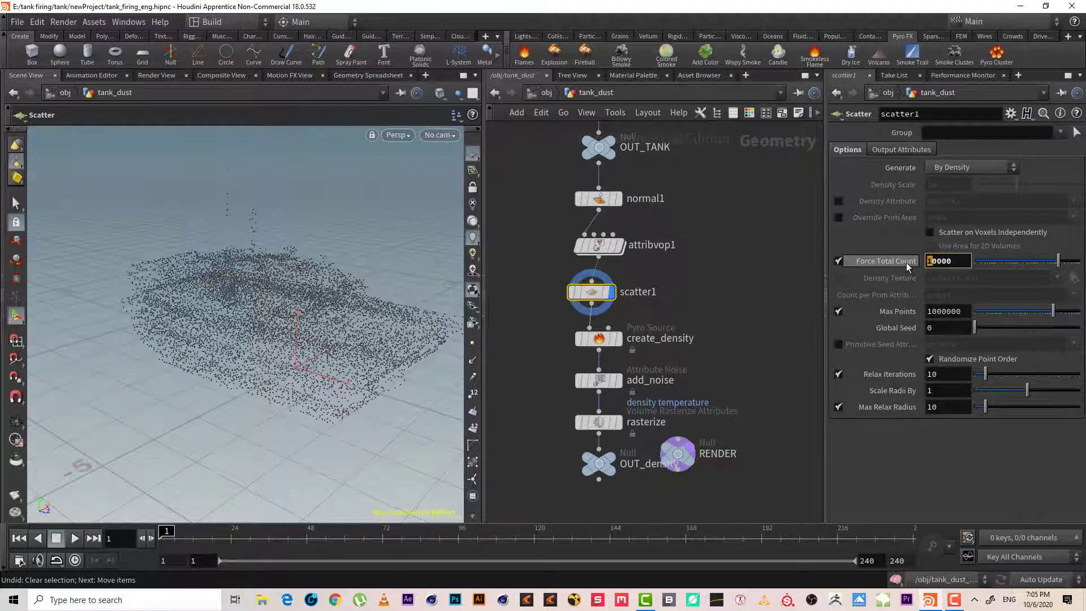
pyautogui.write('5')
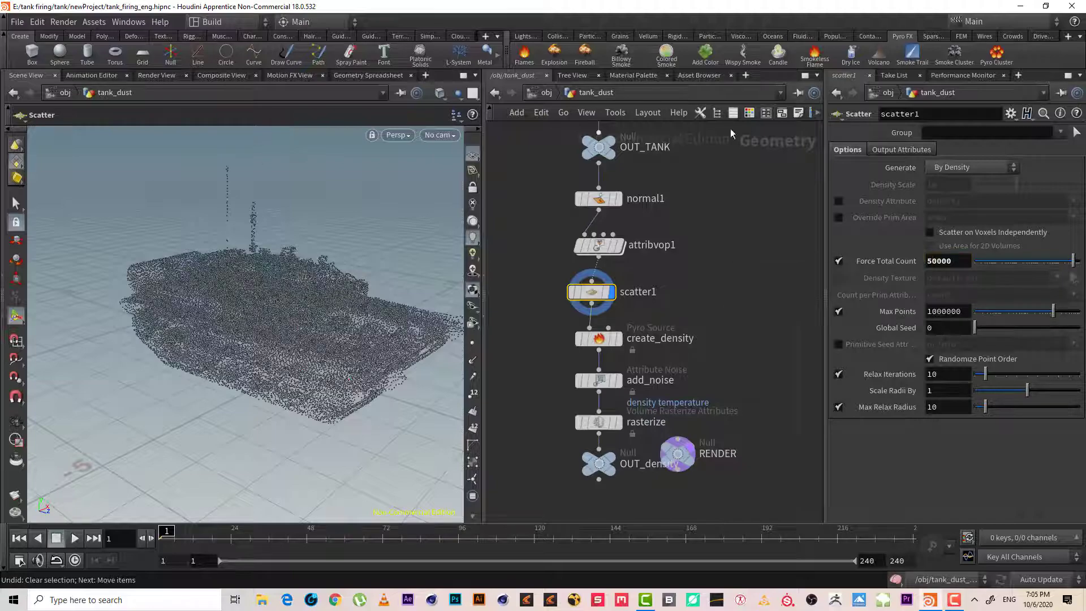
# Turn off Relax Iterations on the scatter node and inspect the scattered points on the tank
pyautogui.click(838, 374)
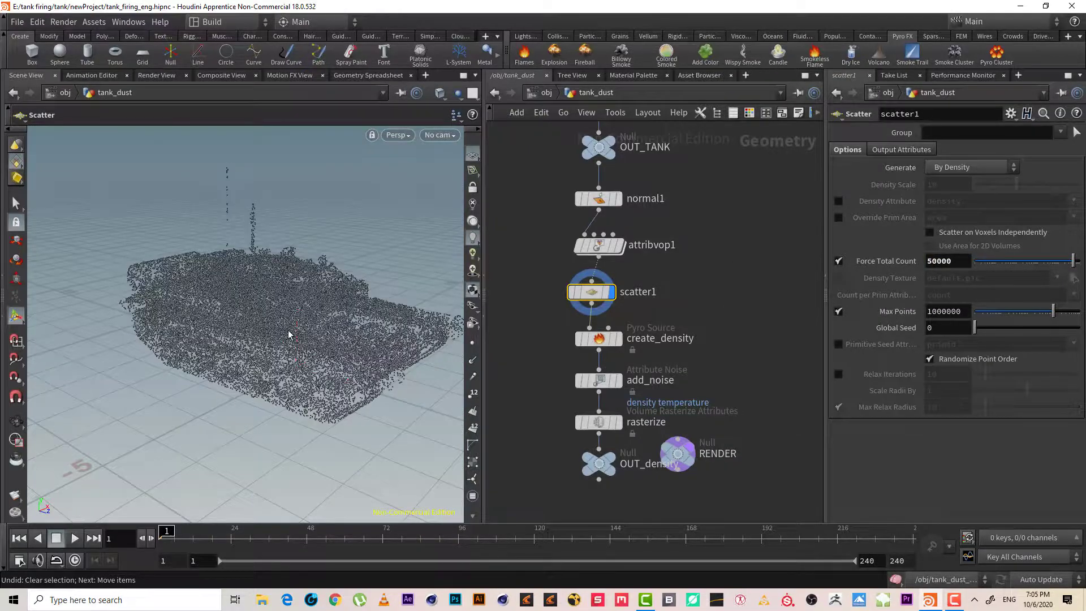
pyautogui.press('Escape')
pyautogui.moveTo(285, 331); pyautogui.dragTo(252, 334)
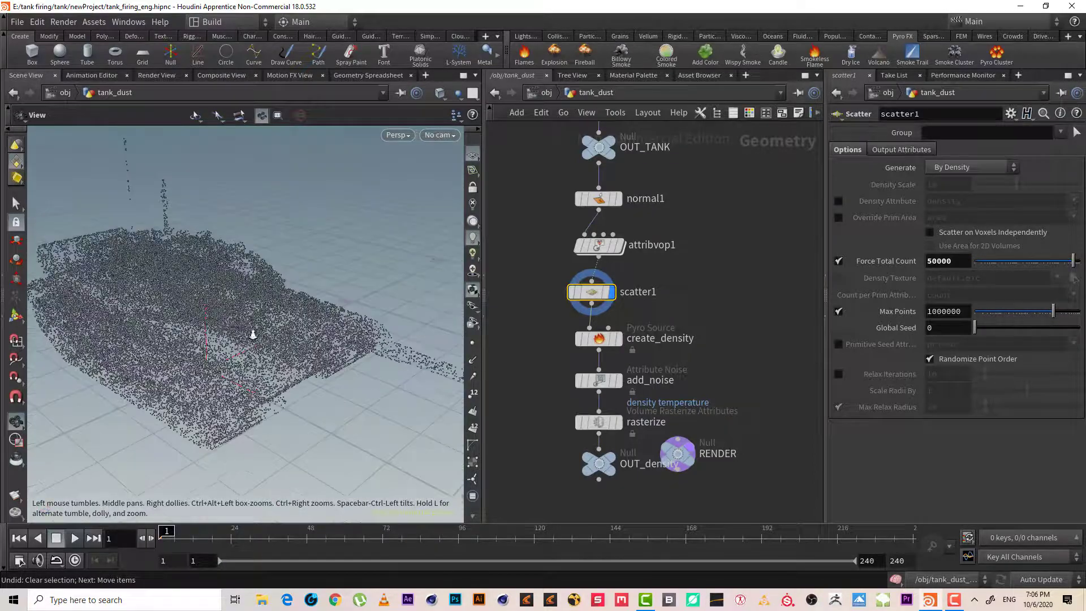
pyautogui.moveTo(252, 334); pyautogui.dragTo(221, 331, button='right')
pyautogui.moveTo(220, 331); pyautogui.dragTo(223, 323)
pyautogui.moveTo(222, 323); pyautogui.dragTo(294, 316, button='right')
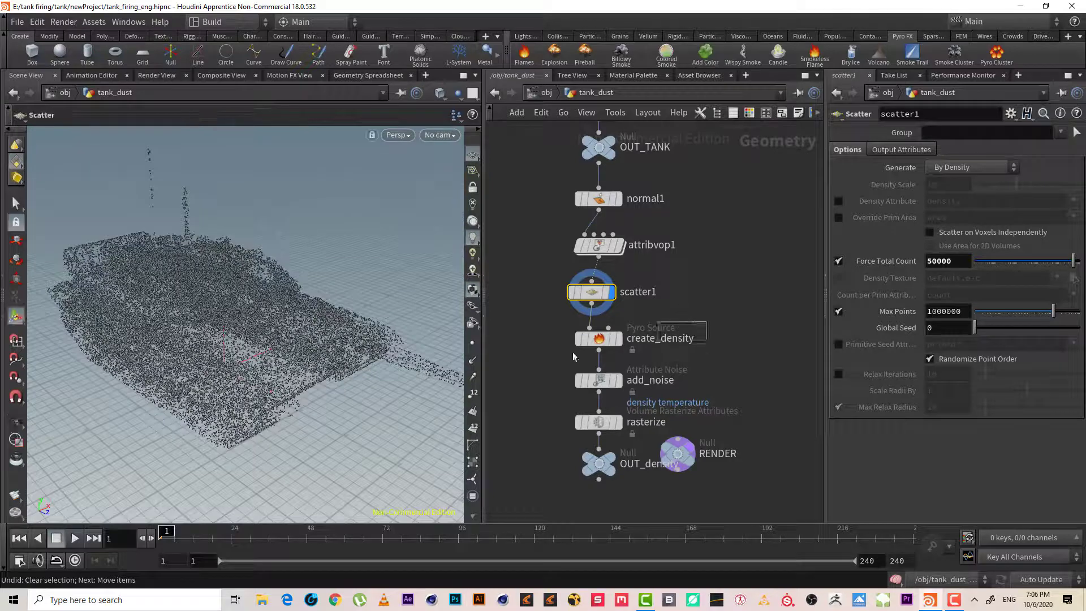
# Set create_density's Mode to Keep Input and display its result on the tank
pyautogui.click(599, 338)
pyautogui.click(959, 184)
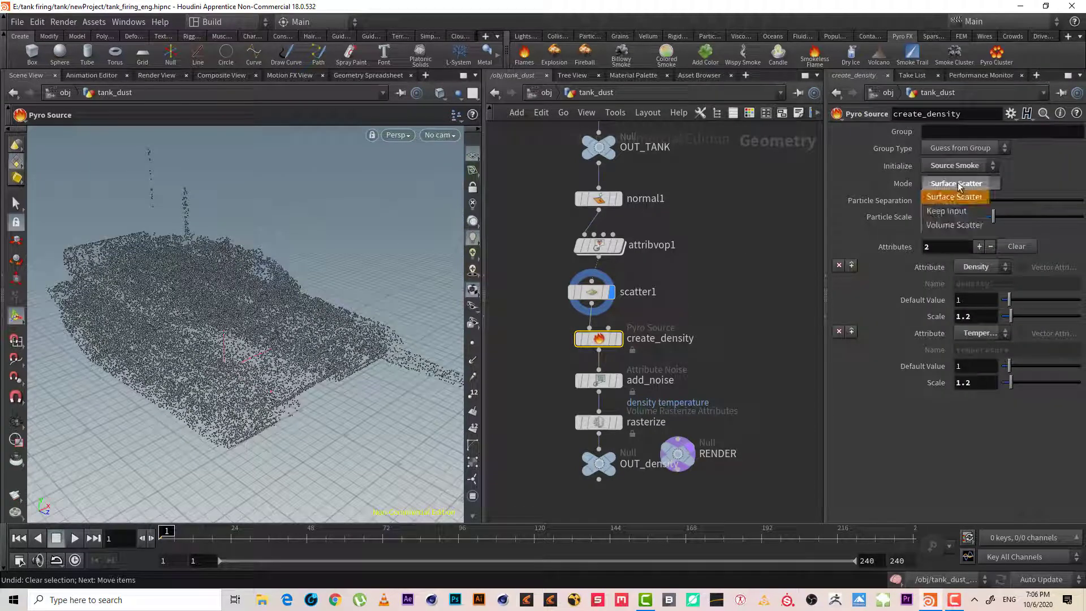
pyautogui.click(960, 208)
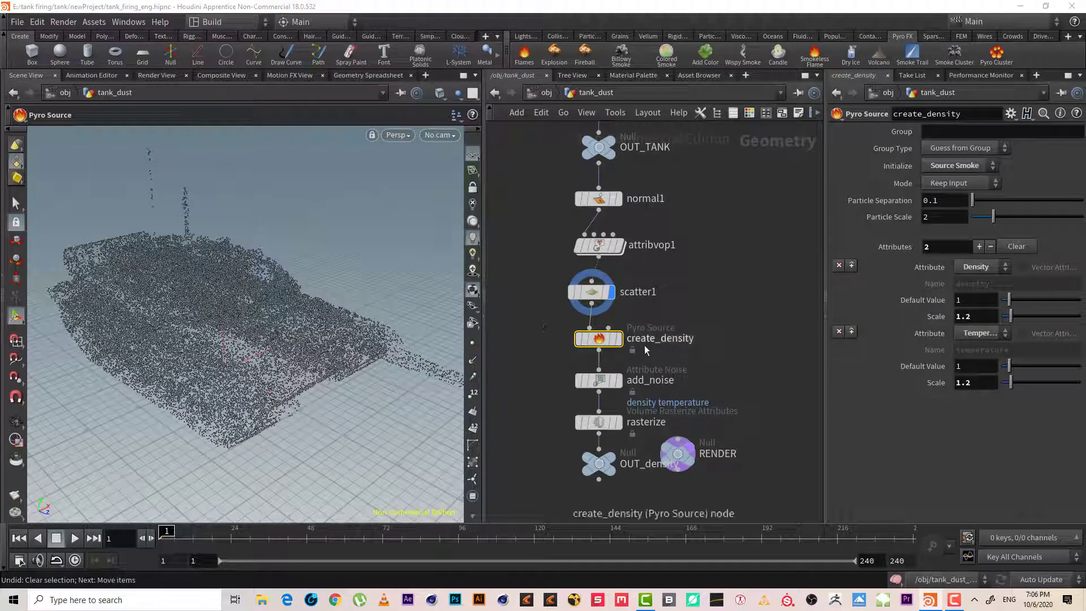
pyautogui.click(615, 340)
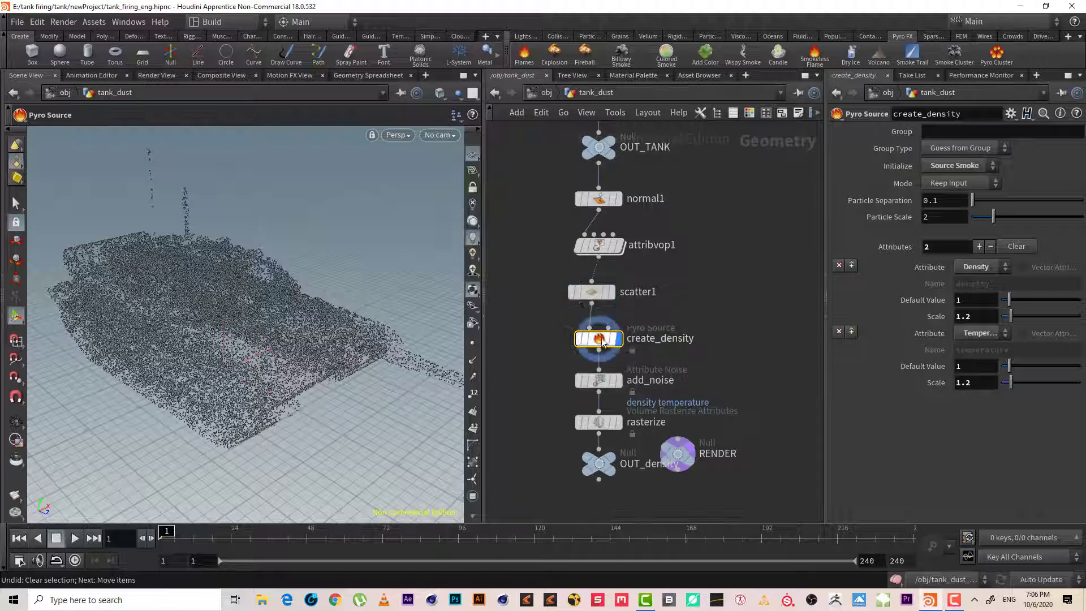
pyautogui.press('Escape')
pyautogui.moveTo(279, 317)
pyautogui.mouseDown()
pyautogui.moveTo(243, 332)
pyautogui.moveTo(272, 309)
pyautogui.mouseUp()
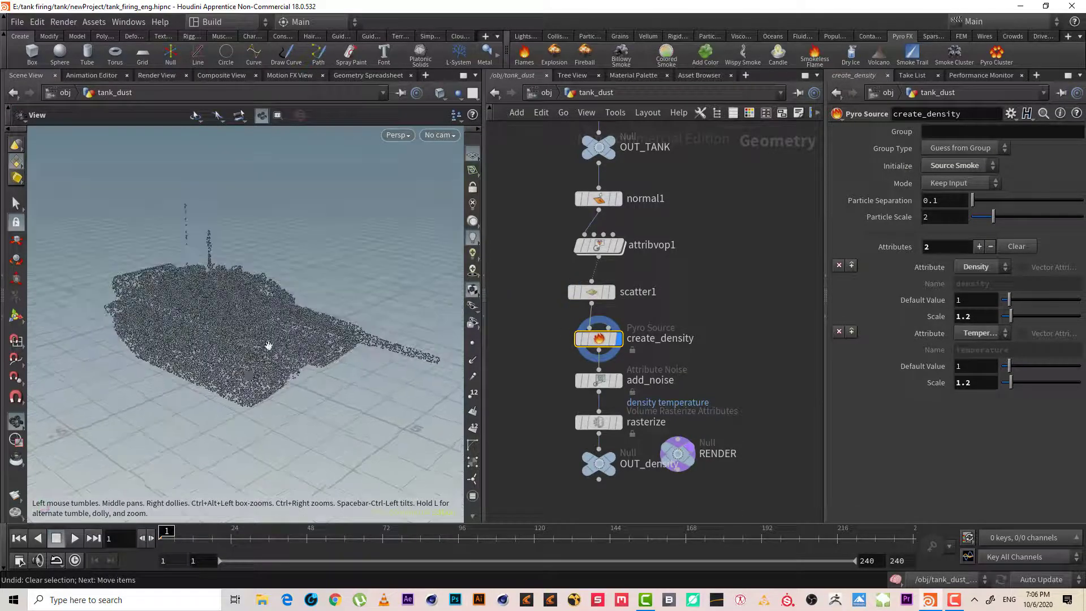
pyautogui.press('Return')
# Delete create_density and all nodes beneath it, including RENDER, plus the tank_dust_sim and tank_dust_import objects
pyautogui.moveTo(746, 489); pyautogui.dragTo(523, 324)
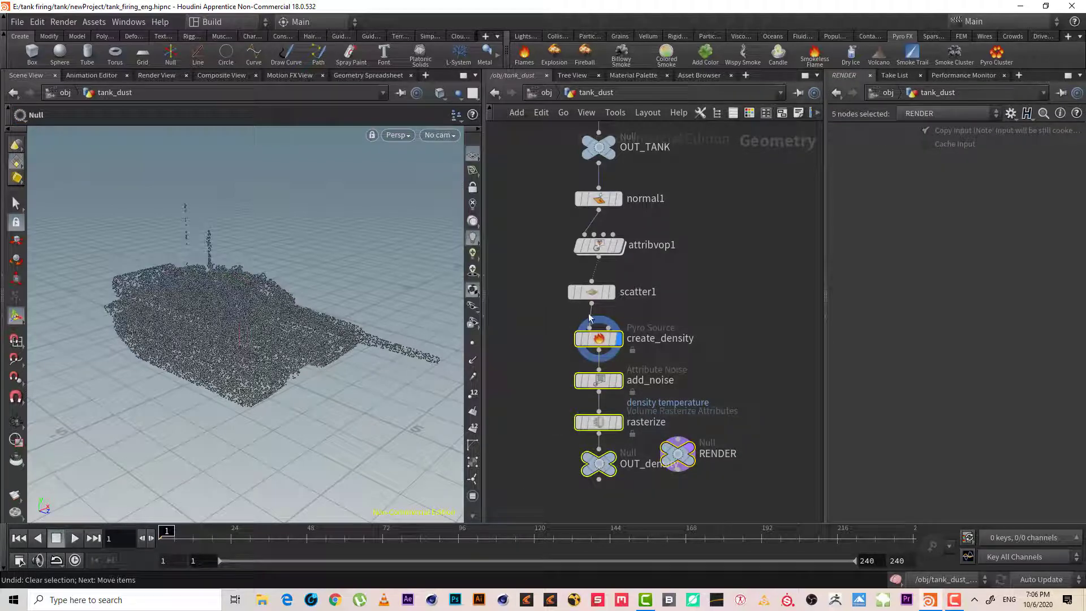
pyautogui.press('Delete')
pyautogui.click(543, 92)
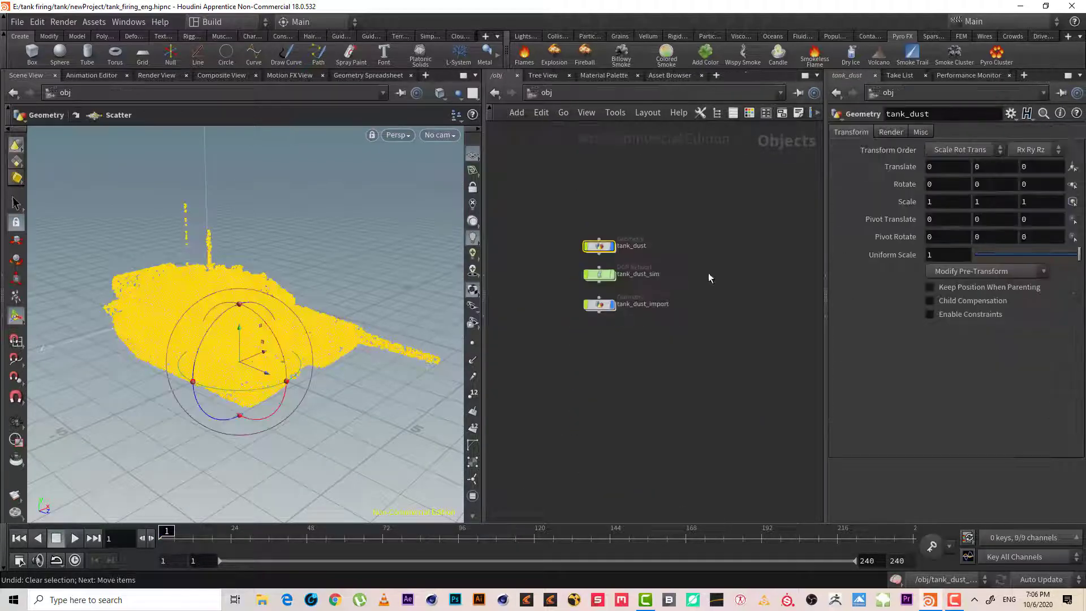
pyautogui.moveTo(648, 343); pyautogui.dragTo(575, 277)
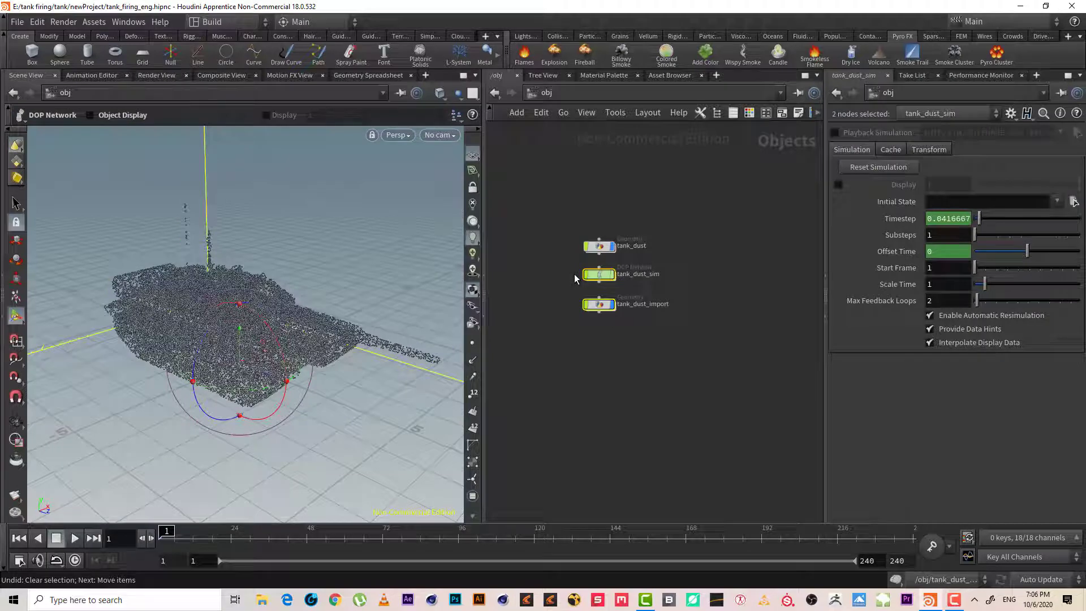
pyautogui.press('Delete')
pyautogui.press('Tab')
pyautogui.press('BackSpace')
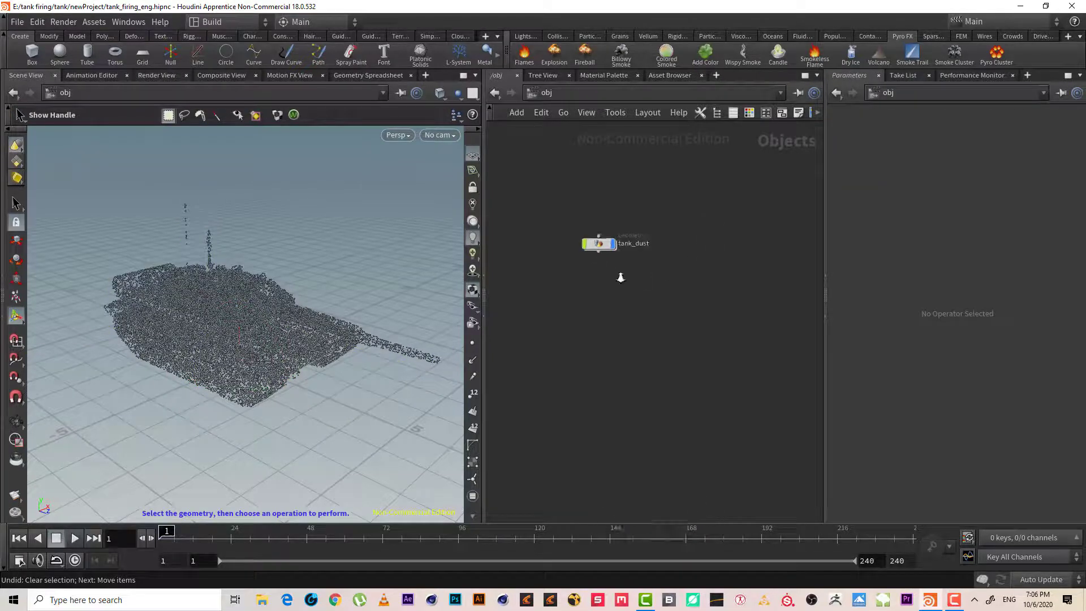
# Align scatter1 beneath attribvop1 inside tank_dust and apply the Billowy Smoke tool to the tank points
pyautogui.doubleClick(599, 246)
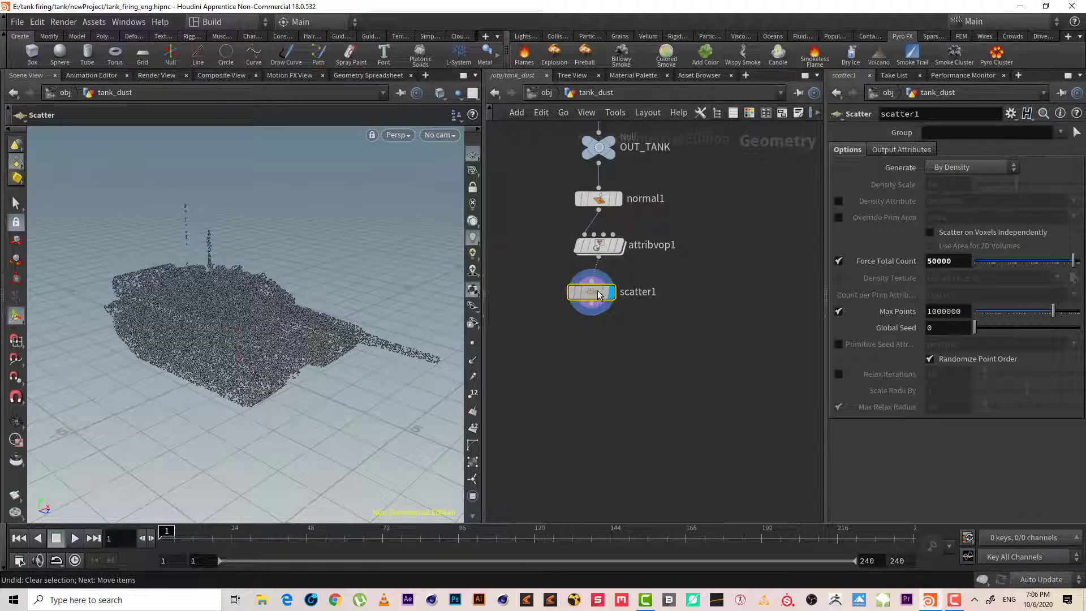
pyautogui.moveTo(592, 292); pyautogui.dragTo(598, 305)
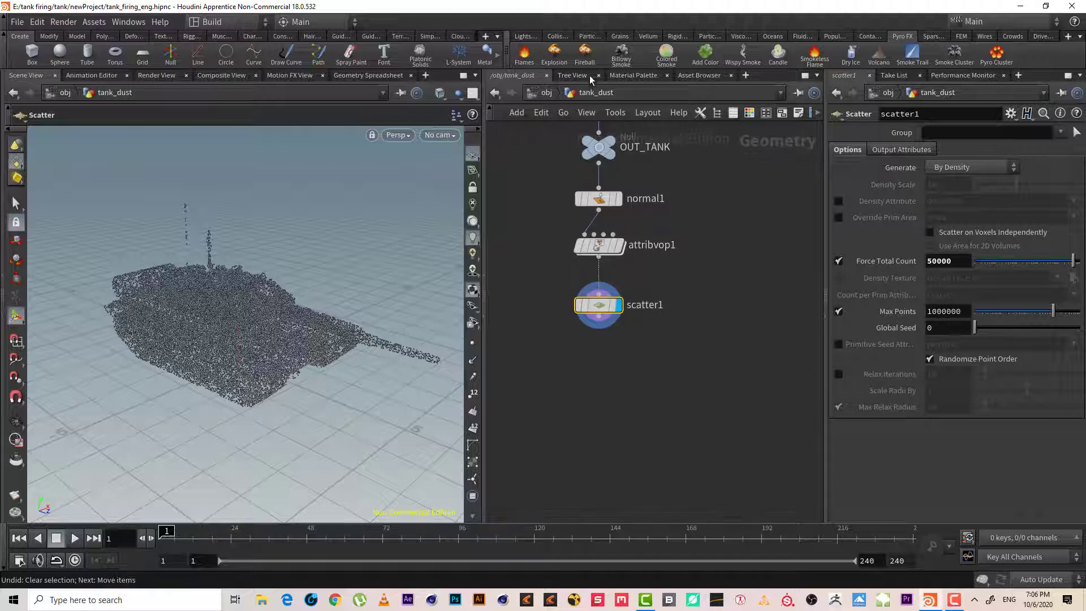
pyautogui.click(621, 55)
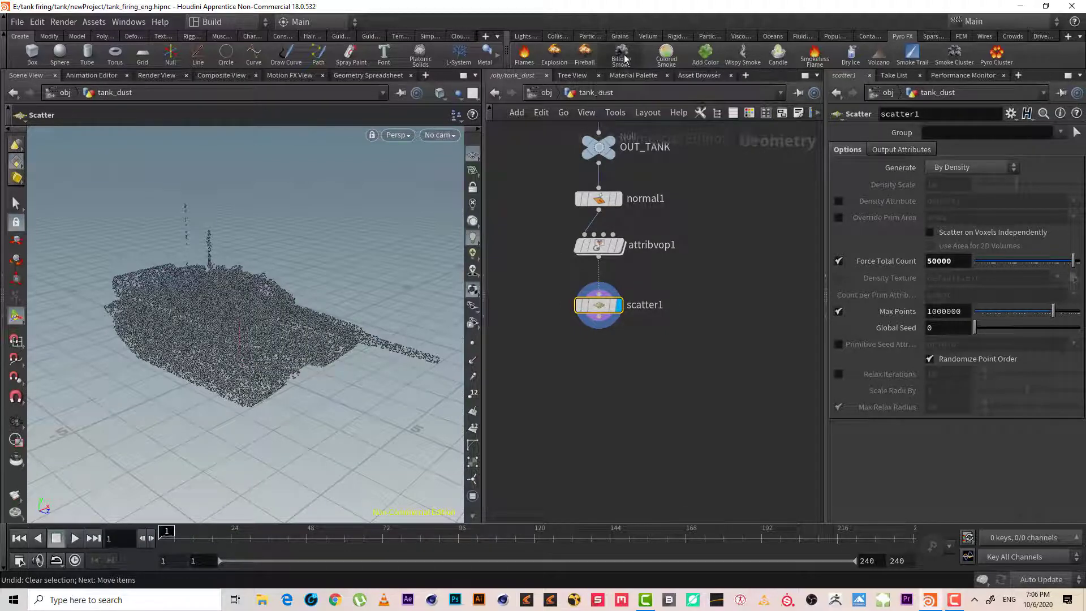
pyautogui.click(235, 344)
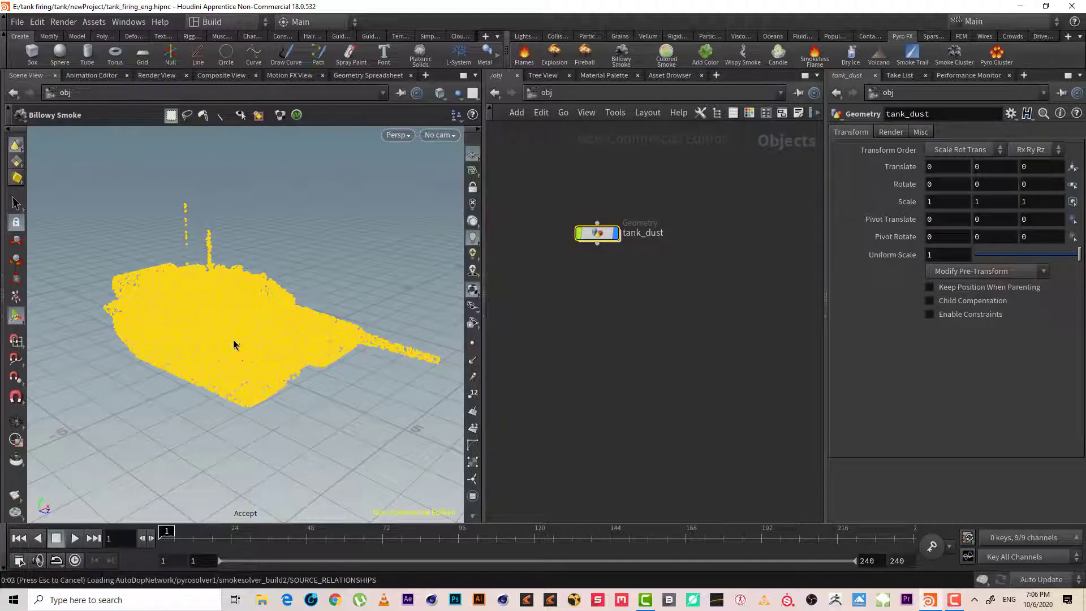
pyautogui.press('Return')
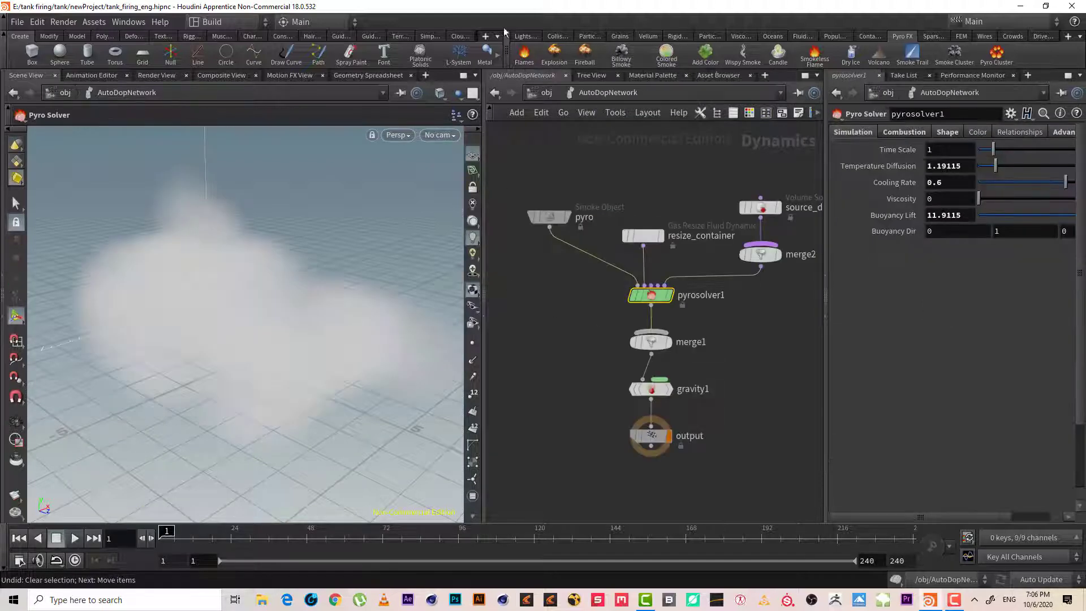
# Arrange AutoDopNetwork and pyro_import in a column beneath tank_dust at object level
pyautogui.click(544, 92)
pyautogui.moveTo(545, 274); pyautogui.dragTo(646, 334, button='middle')
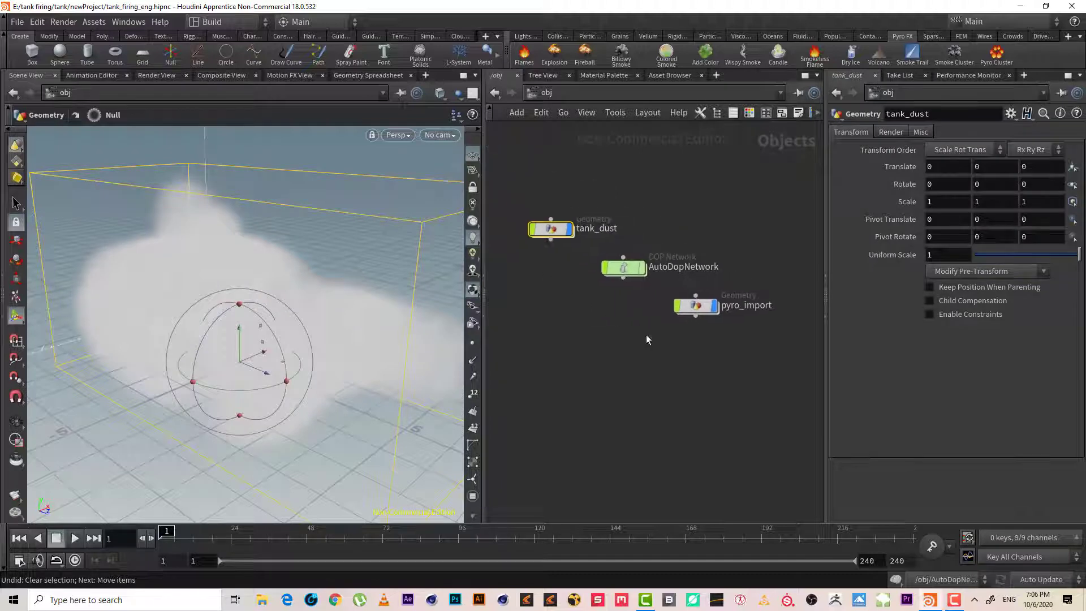
pyautogui.moveTo(628, 267); pyautogui.dragTo(549, 267)
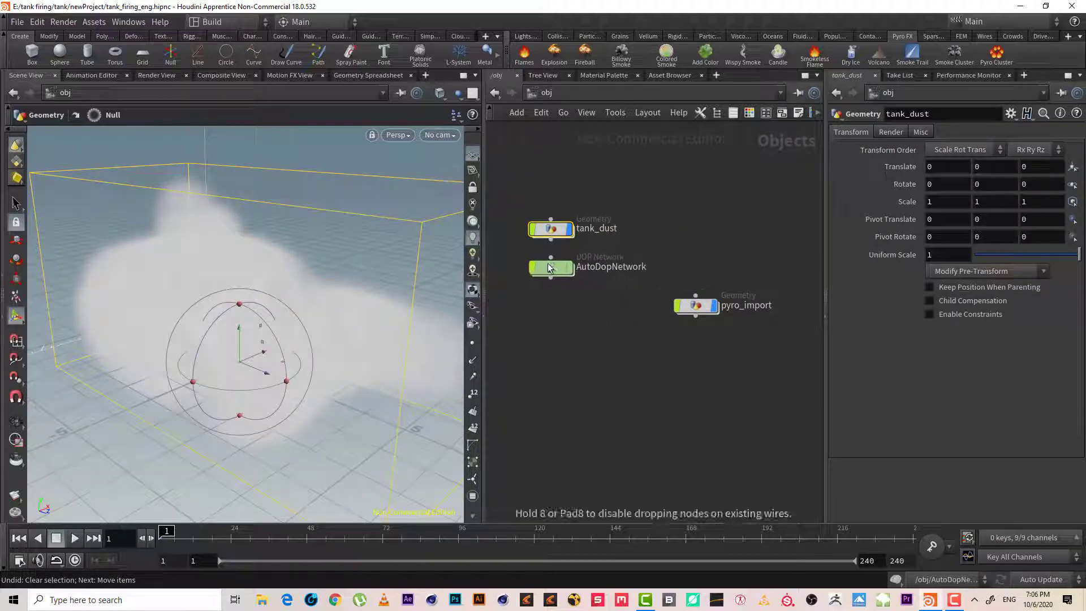
pyautogui.moveTo(701, 311); pyautogui.dragTo(557, 314)
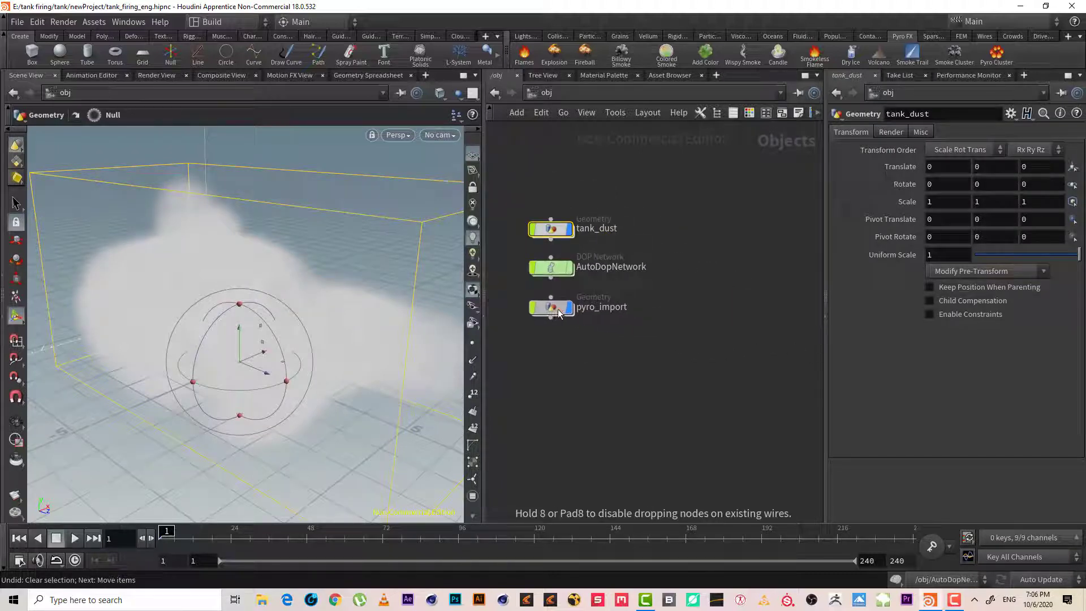
# Rename AutoDopNetwork as tank_dust_sim and pyro_import as tank_dust_import
pyautogui.doubleClick(610, 267)
pyautogui.write('tank_dust_s')
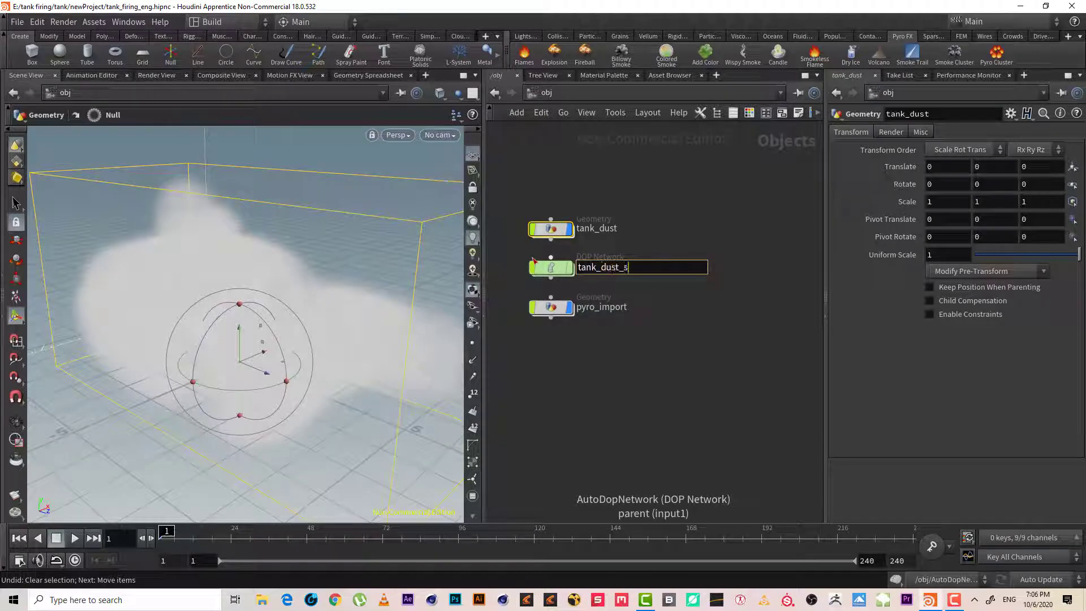
pyautogui.write('im')
pyautogui.doubleClick(600, 307)
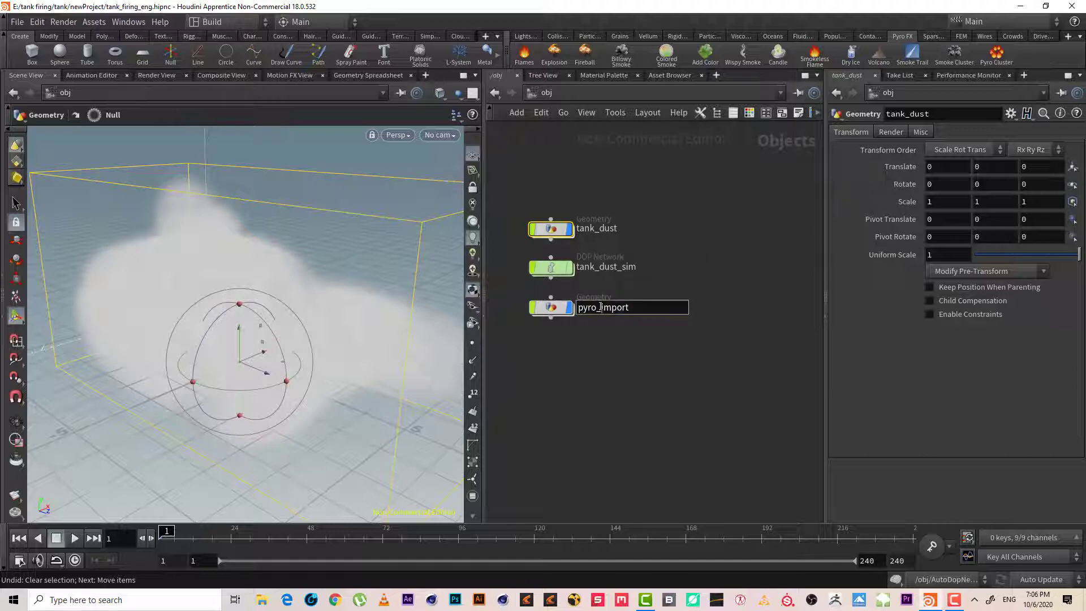
pyautogui.moveTo(597, 307); pyautogui.dragTo(521, 310)
pyautogui.write('tank_dust')
pyautogui.press('Return')
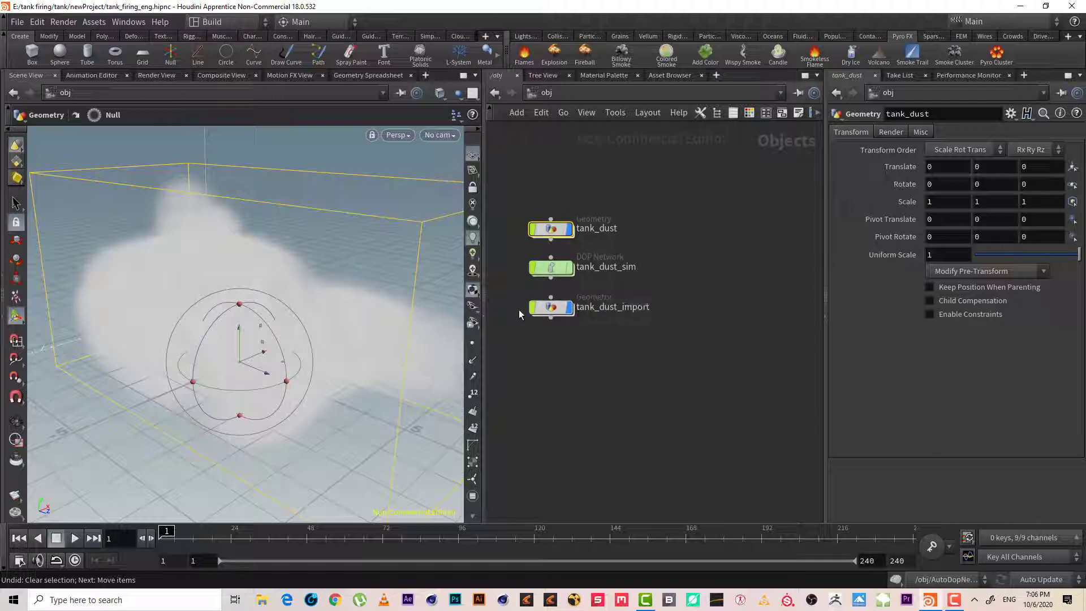
# Open the tank_dust network, play the simulation up to frame 10 and inspect the smoke around the tank
pyautogui.doubleClick(551, 228)
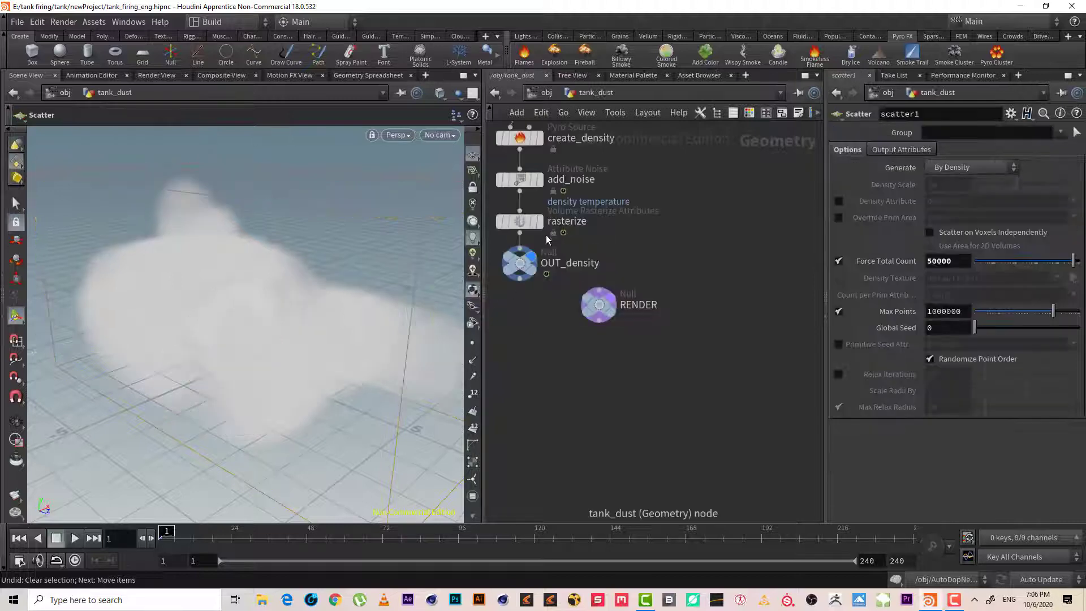
pyautogui.click(75, 538)
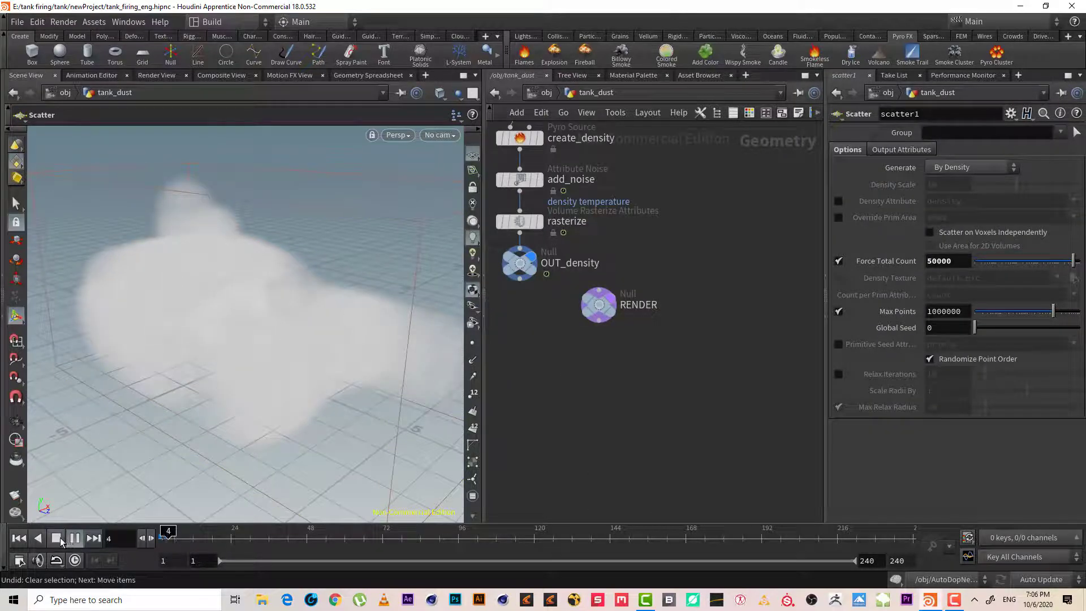
pyautogui.keyDown('alt'); pyautogui.moveTo(249, 491); pyautogui.dragTo(243, 436, button='right'); pyautogui.keyUp('alt')
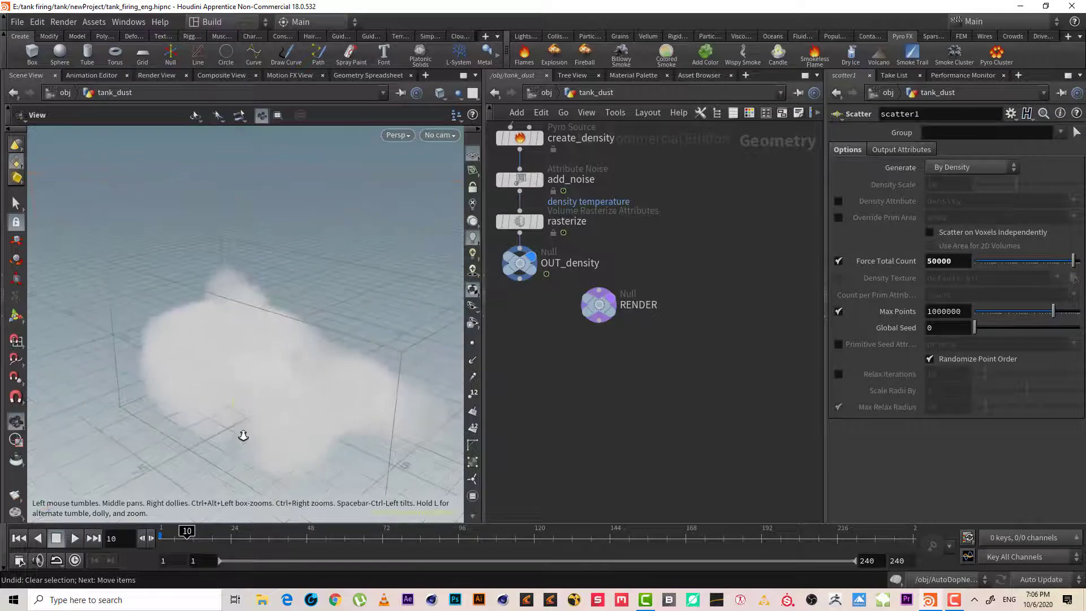
pyautogui.keyDown('alt'); pyautogui.moveTo(242, 436); pyautogui.dragTo(328, 368); pyautogui.keyUp('alt')
pyautogui.press('Return')
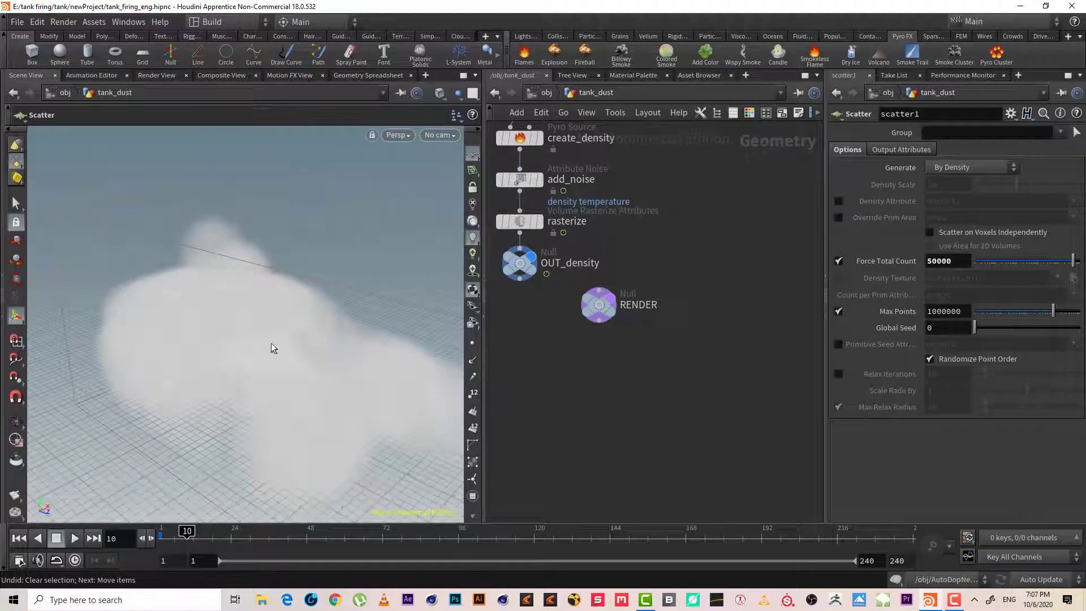
# Display the result of create_density, followed by that of add_noise, and show add_noise's parameters
pyautogui.moveTo(670, 126); pyautogui.dragTo(725, 246, button='middle')
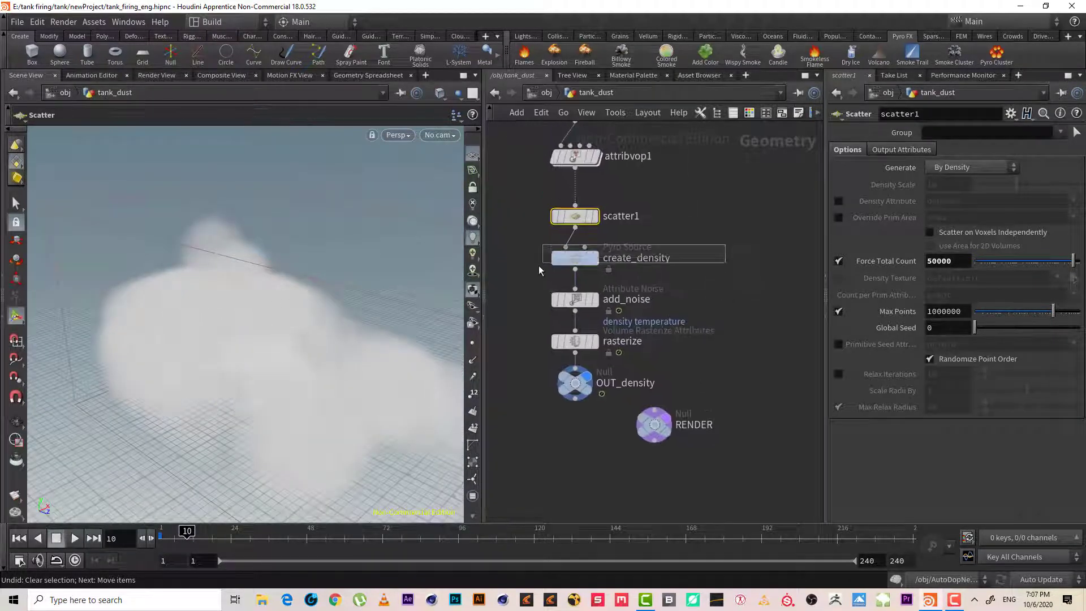
pyautogui.click(577, 259)
pyautogui.click(596, 258)
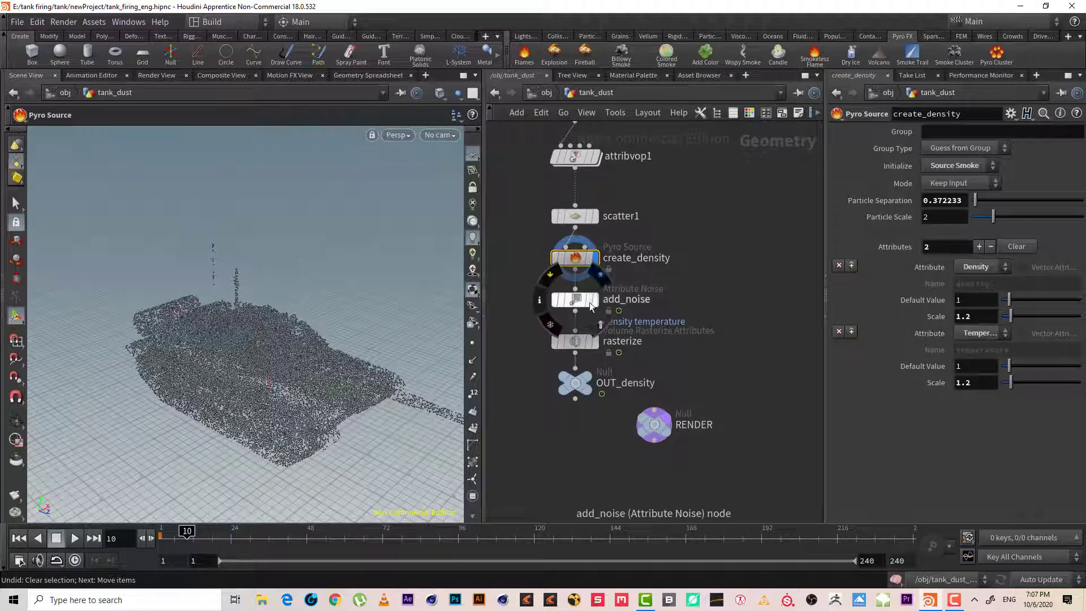
pyautogui.click(591, 305)
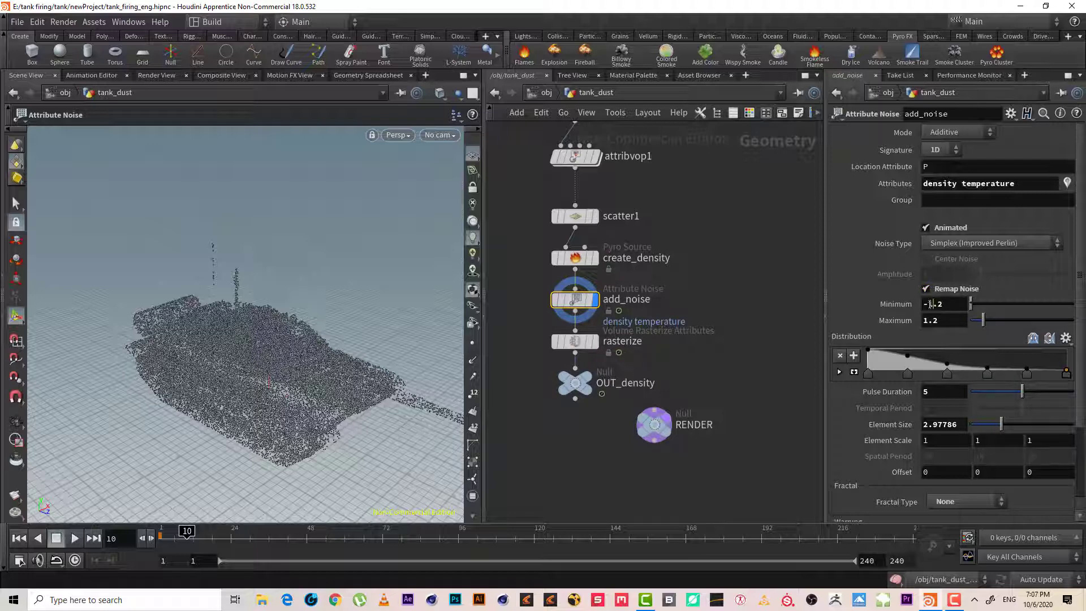
# Set the Minimum of add_noise's remapped noise to -2.2
pyautogui.click(931, 304)
pyautogui.write('2')
pyautogui.press('Return')
# Set add_noise's Pulse Duration to 1
pyautogui.scroll(-3, 931, 249)
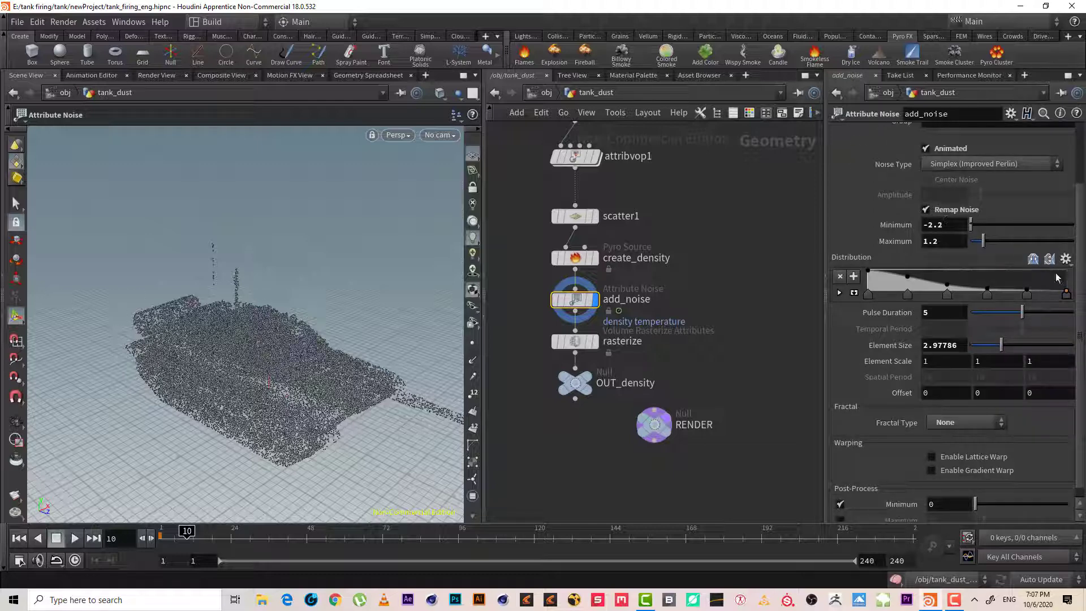
pyautogui.scroll(2, 1082, 303)
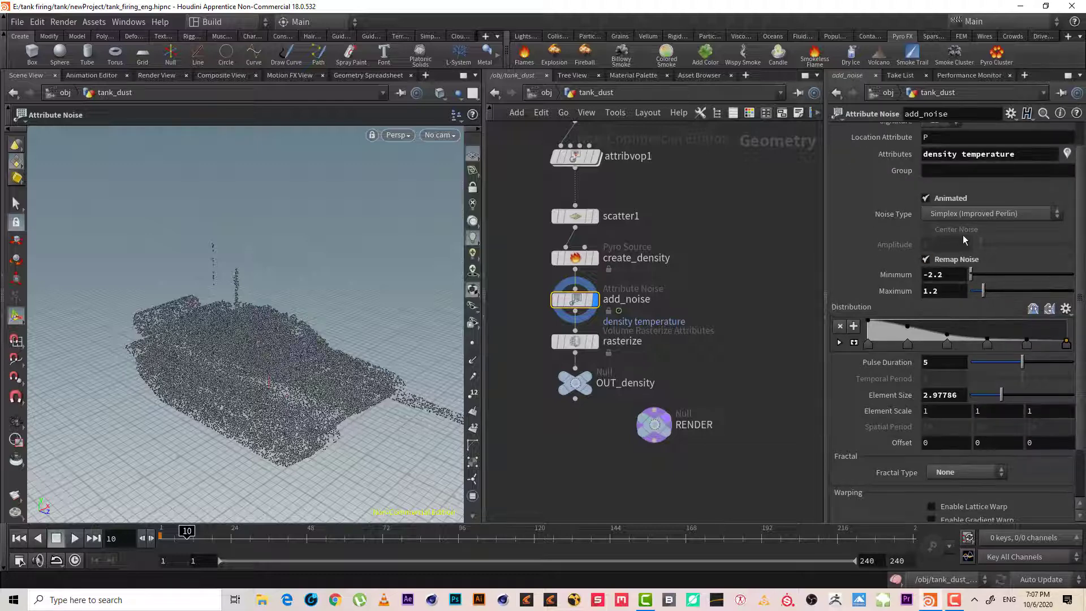
pyautogui.scroll(-2, 1078, 373)
pyautogui.click(930, 304)
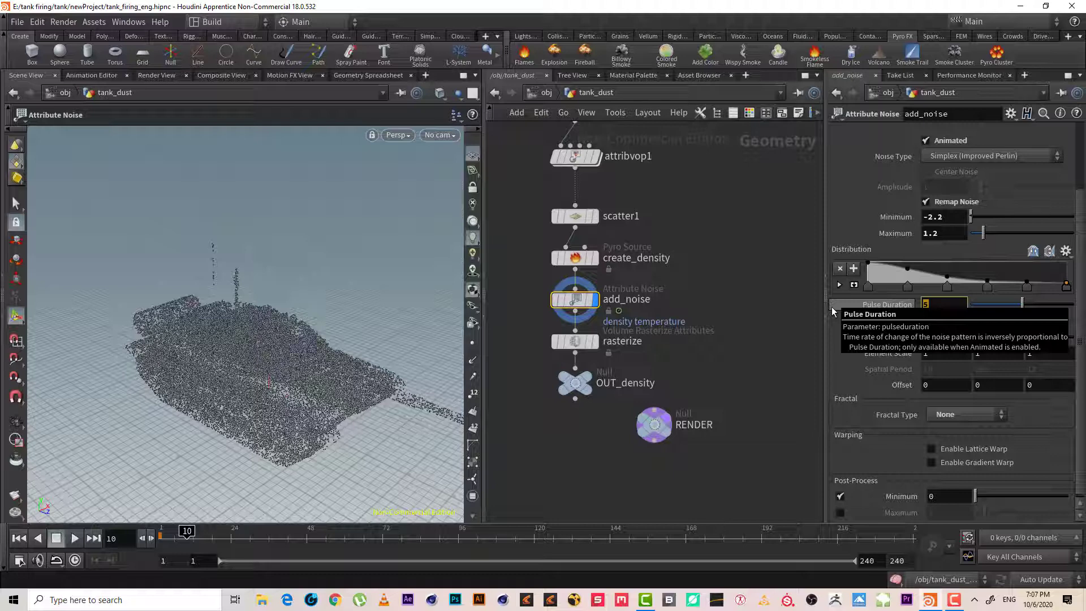
pyautogui.write('1')
pyautogui.press('Return')
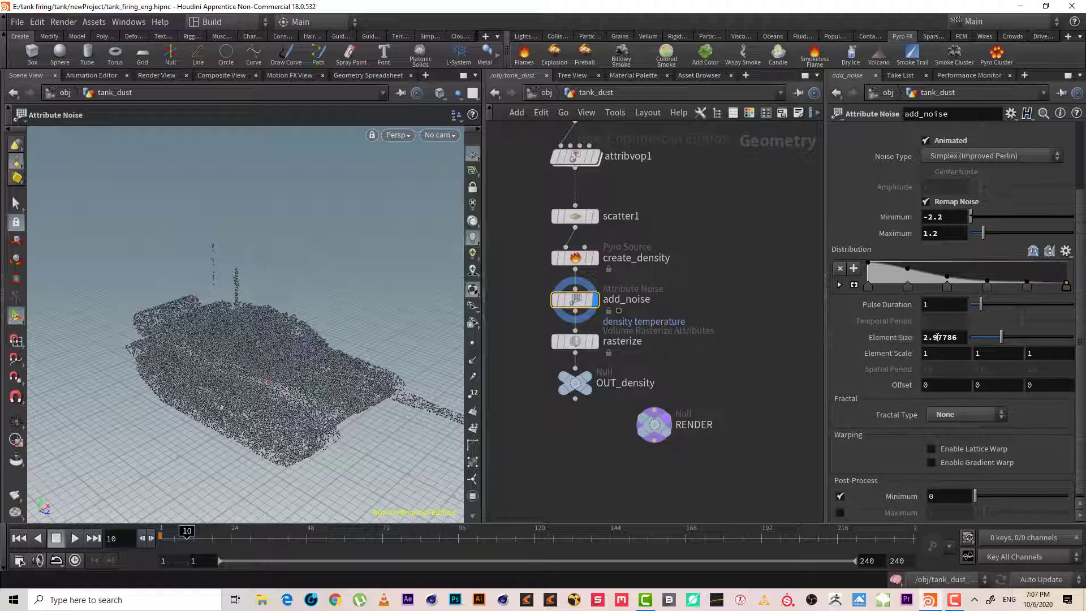
# Set the Element Size of add_noise to 0.5
pyautogui.click(960, 337)
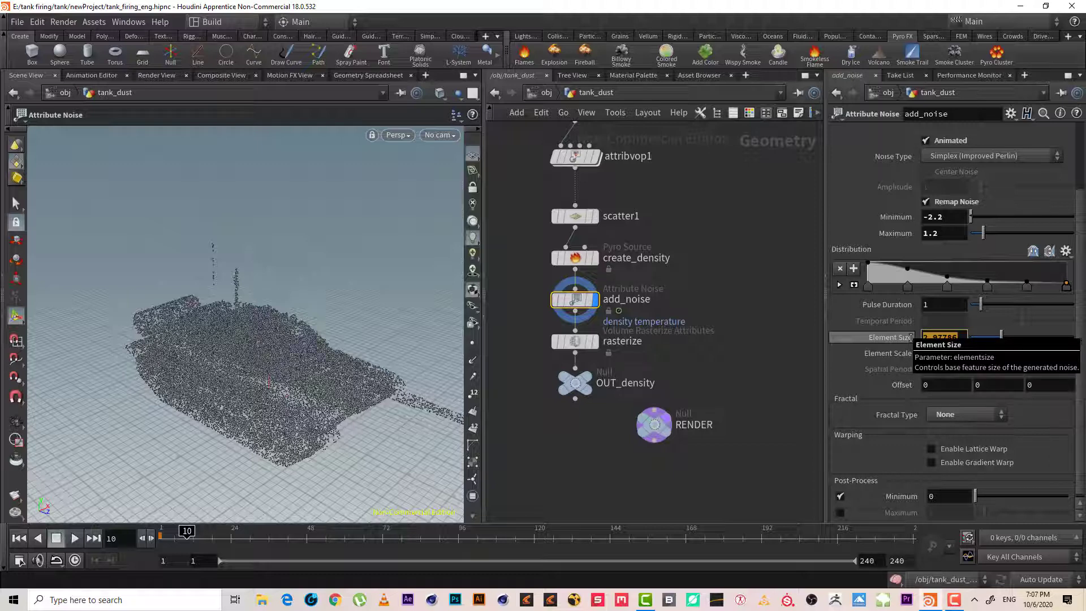
pyautogui.write('5')
pyautogui.press('Return')
pyautogui.click(928, 339)
pyautogui.write('.')
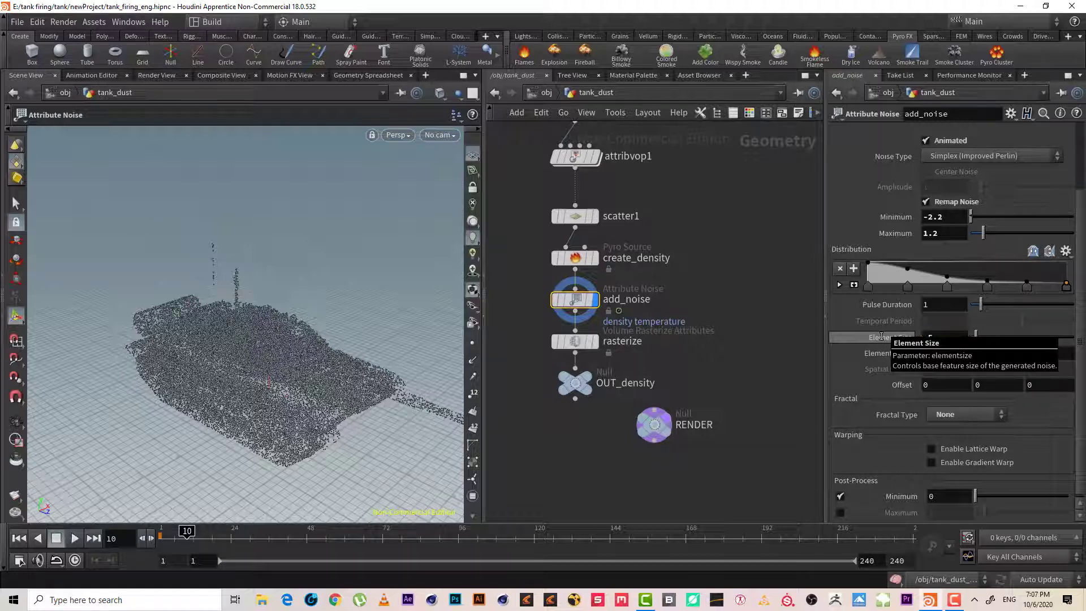
# Display the result of rasterize, play it from the first frame to frame 27 and inspect the smoke from several angles
pyautogui.click(19, 538)
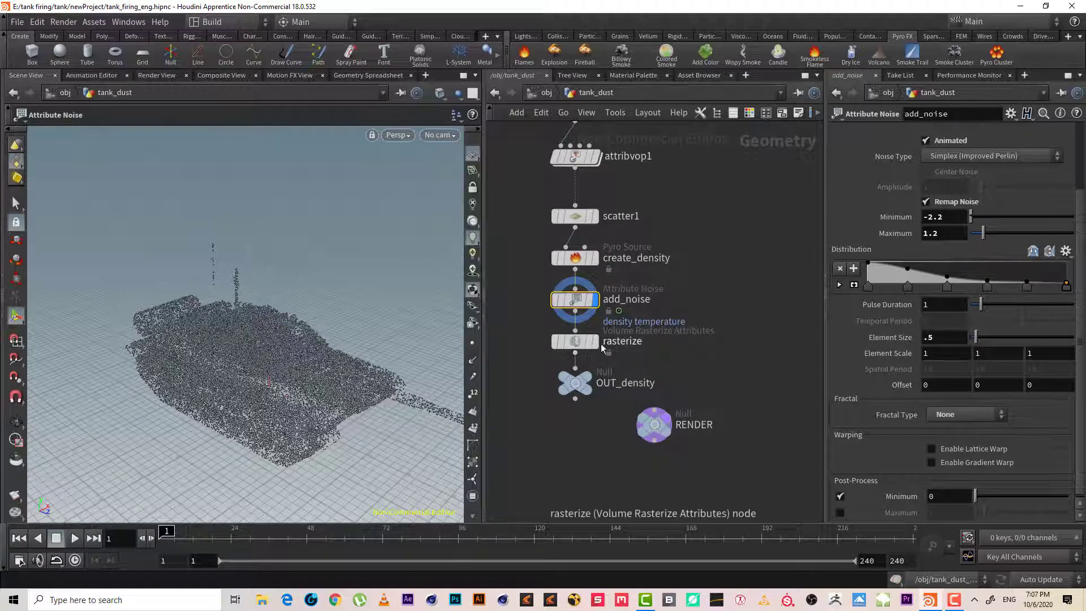
pyautogui.click(594, 341)
pyautogui.press('Escape')
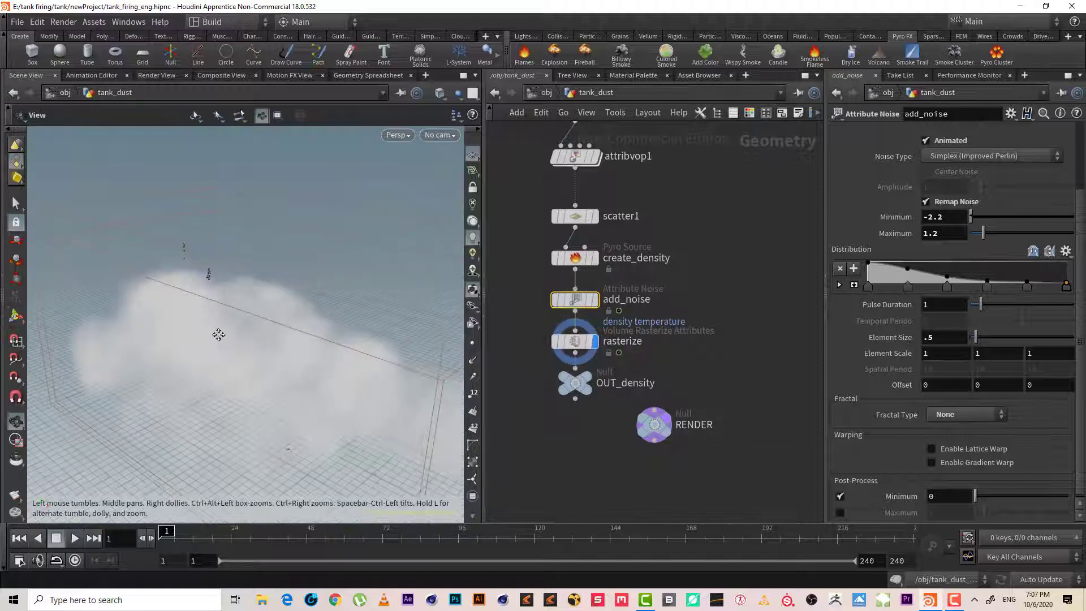
pyautogui.press('Return')
pyautogui.click(76, 538)
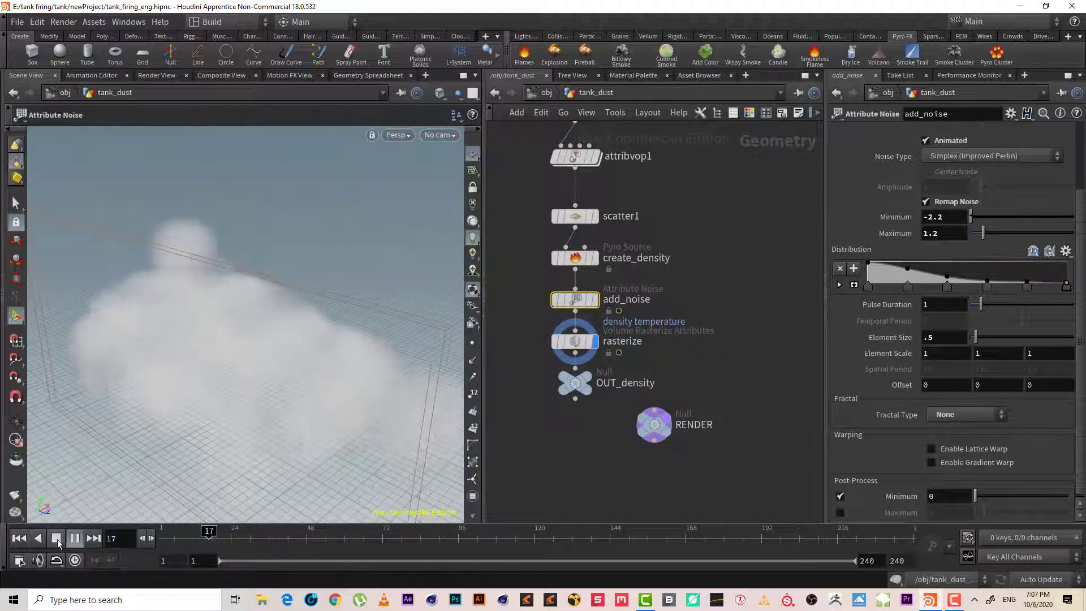
pyautogui.click(57, 540)
pyautogui.moveTo(226, 374)
pyautogui.keyDown('alt'); pyautogui.mouseDown()
pyautogui.moveTo(221, 359)
pyautogui.moveTo(212, 379)
pyautogui.mouseUp(); pyautogui.keyUp('alt')
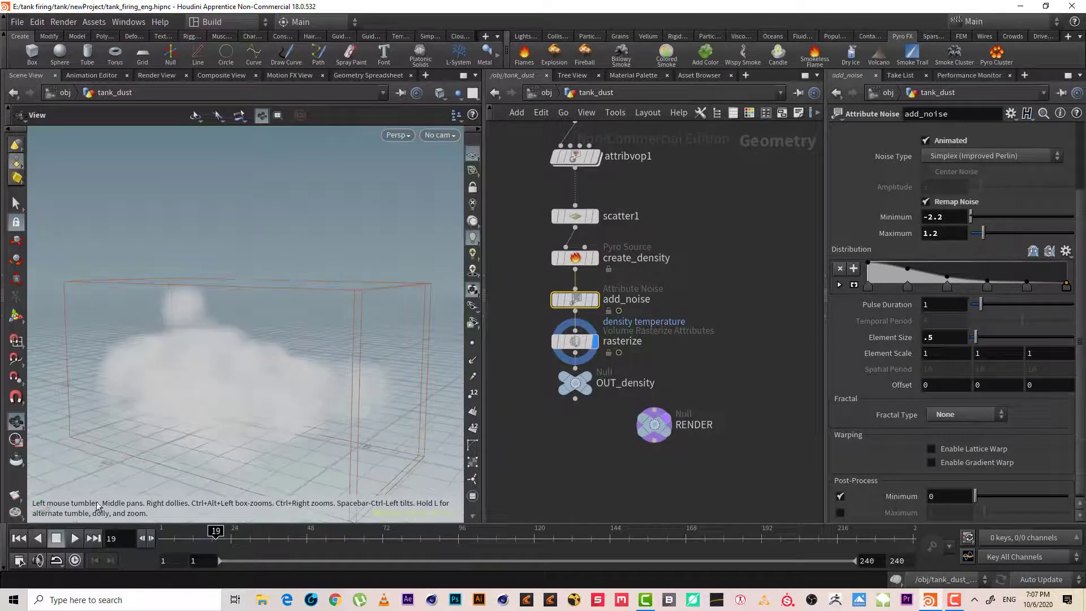
pyautogui.press('Return')
pyautogui.click(75, 537)
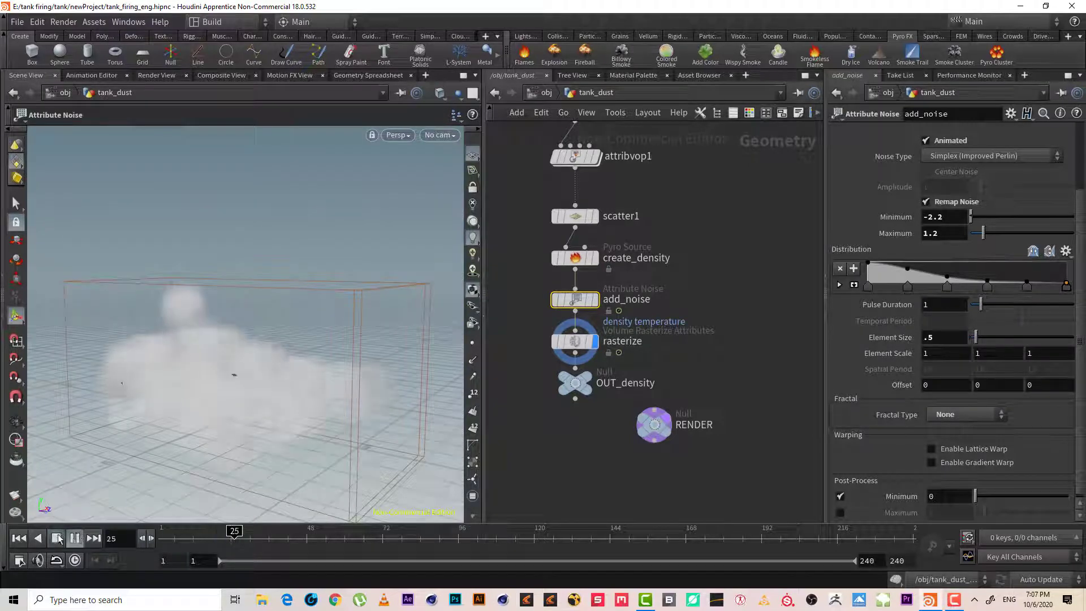
pyautogui.click(58, 538)
pyautogui.moveTo(251, 373)
pyautogui.keyDown('alt'); pyautogui.mouseDown()
pyautogui.moveTo(237, 412)
pyautogui.moveTo(182, 409)
pyautogui.moveTo(230, 363)
pyautogui.moveTo(243, 370)
pyautogui.mouseUp(); pyautogui.keyUp('alt')
pyautogui.click(954, 600)
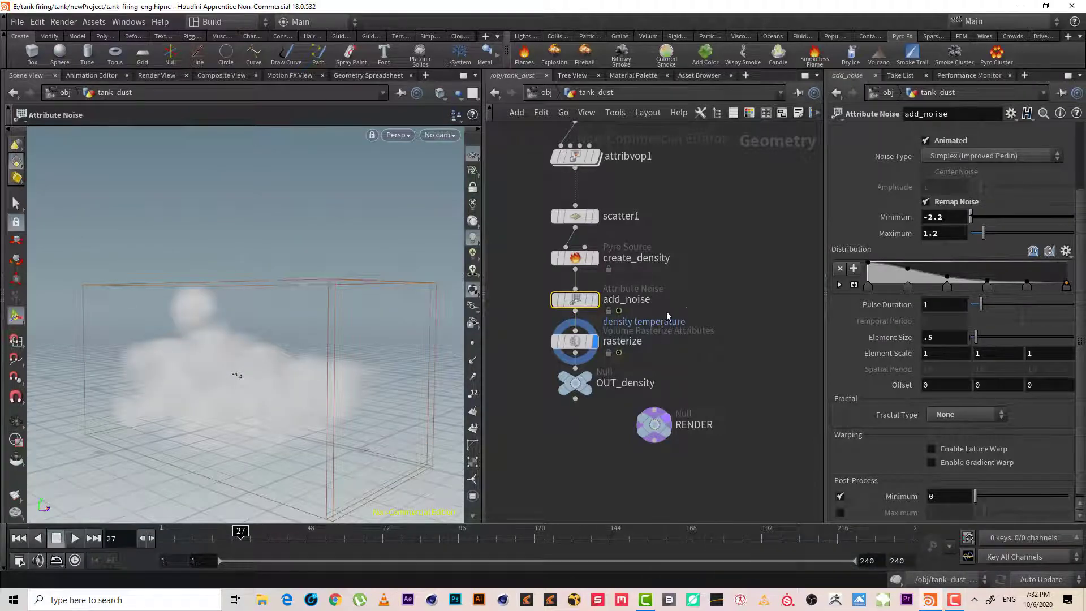
# Replay the rasterized smoke from the first frame up to frame 13
pyautogui.moveTo(667, 315); pyautogui.dragTo(719, 283, button='middle')
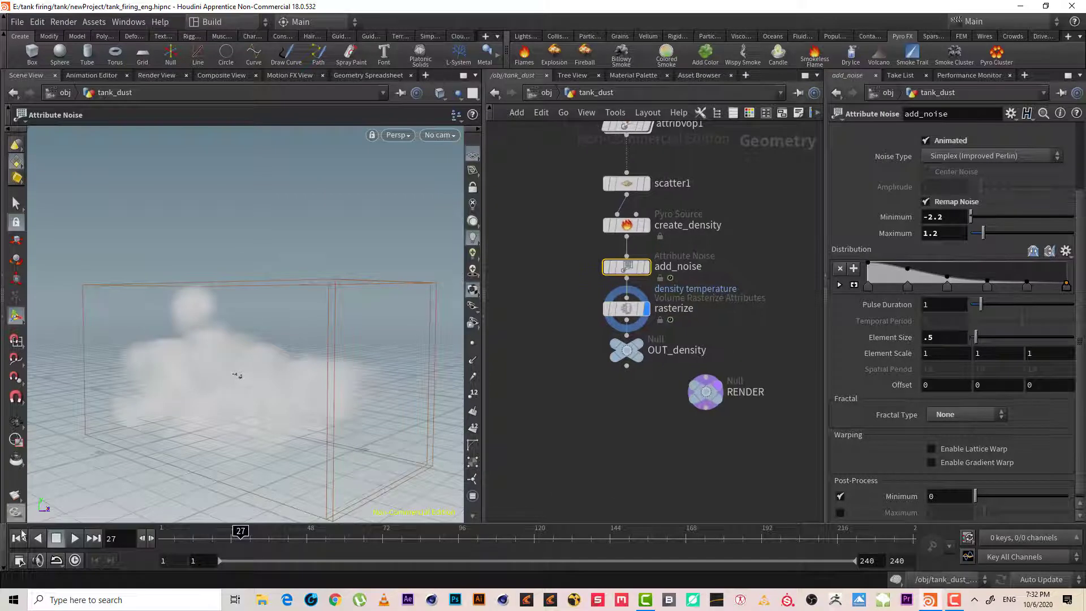
pyautogui.click(20, 537)
pyautogui.click(75, 538)
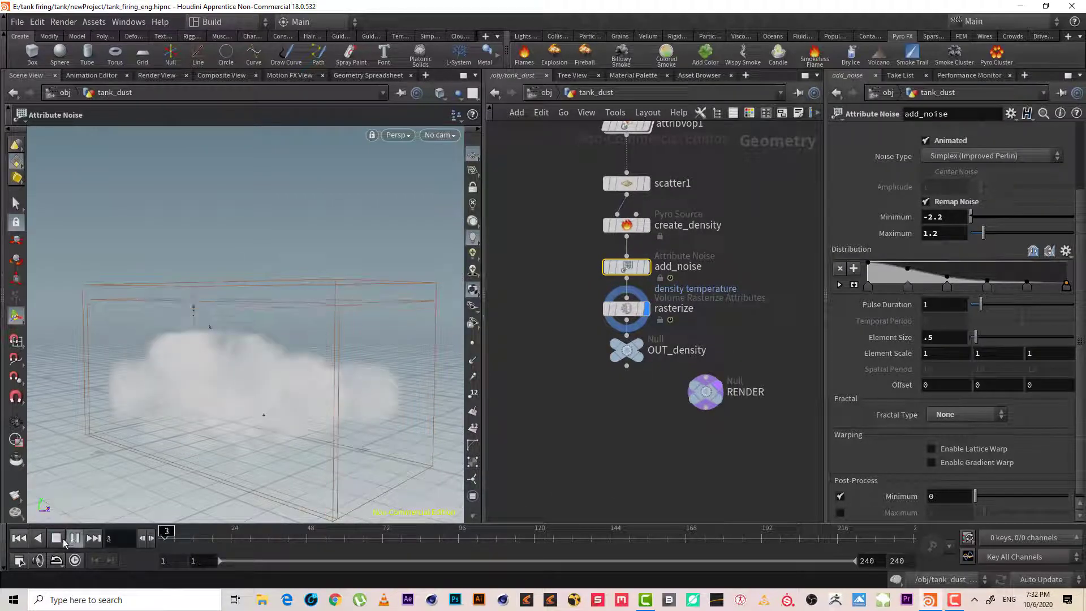
pyautogui.click(56, 537)
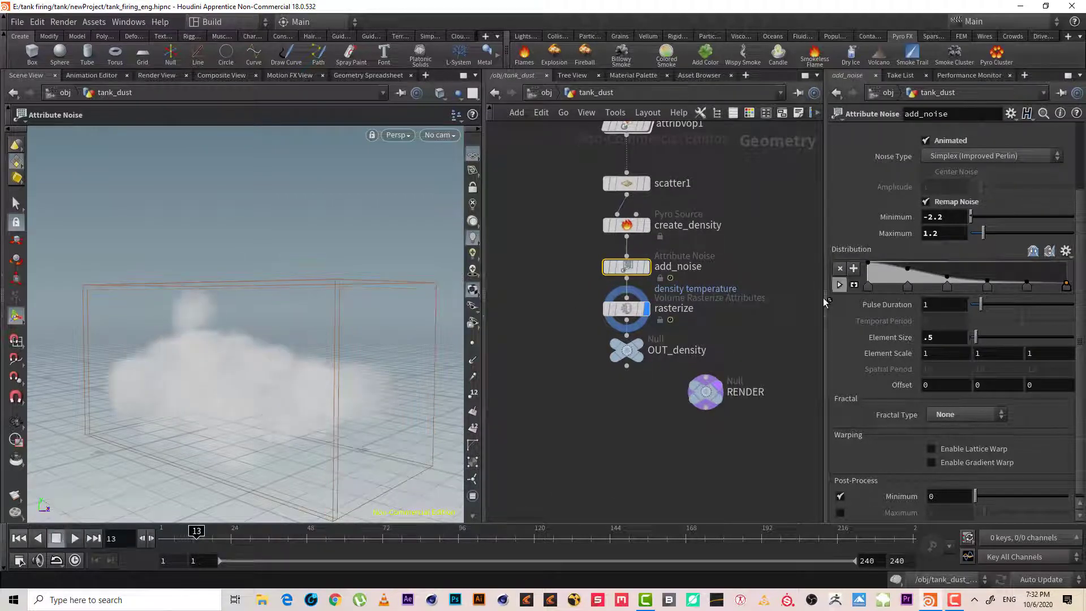
# Set the Particle Scale of the rasterize node to 0.5
pyautogui.moveTo(751, 300); pyautogui.dragTo(748, 310, button='middle')
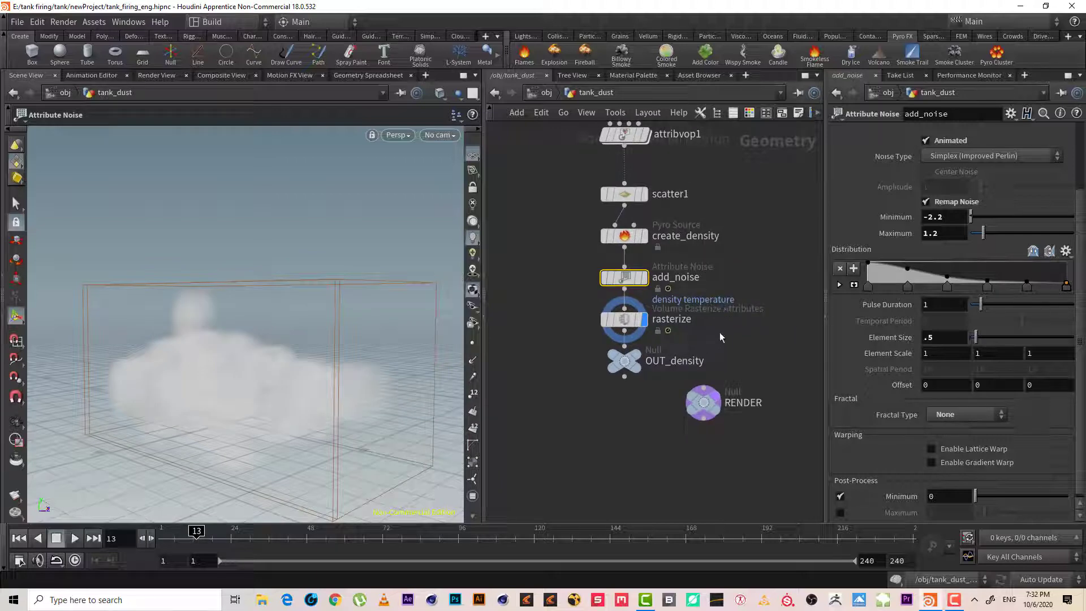
pyautogui.click(624, 318)
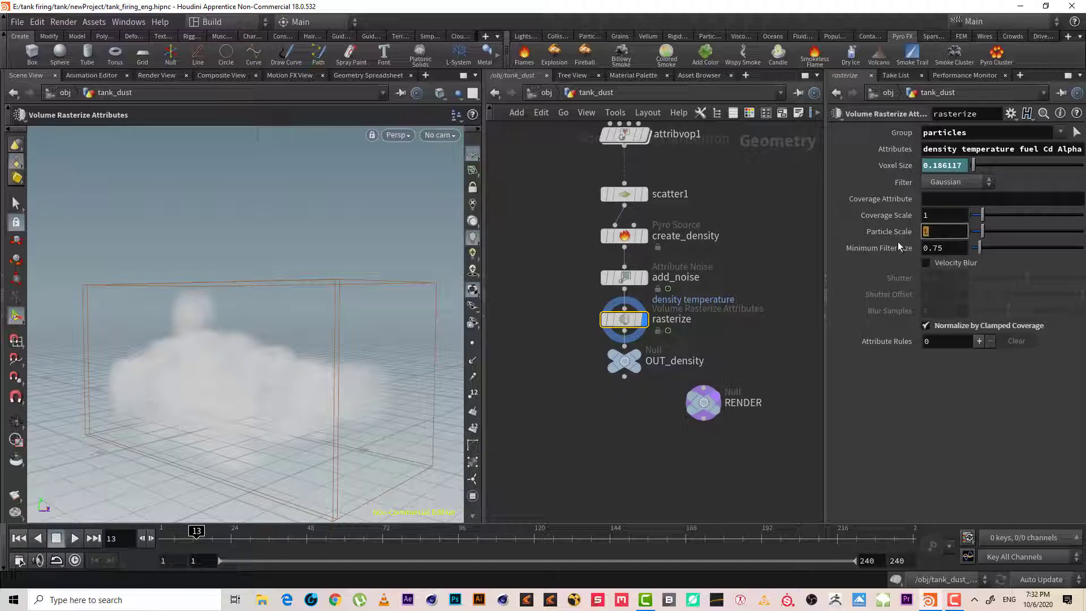
pyautogui.write('.5')
pyautogui.press('Return')
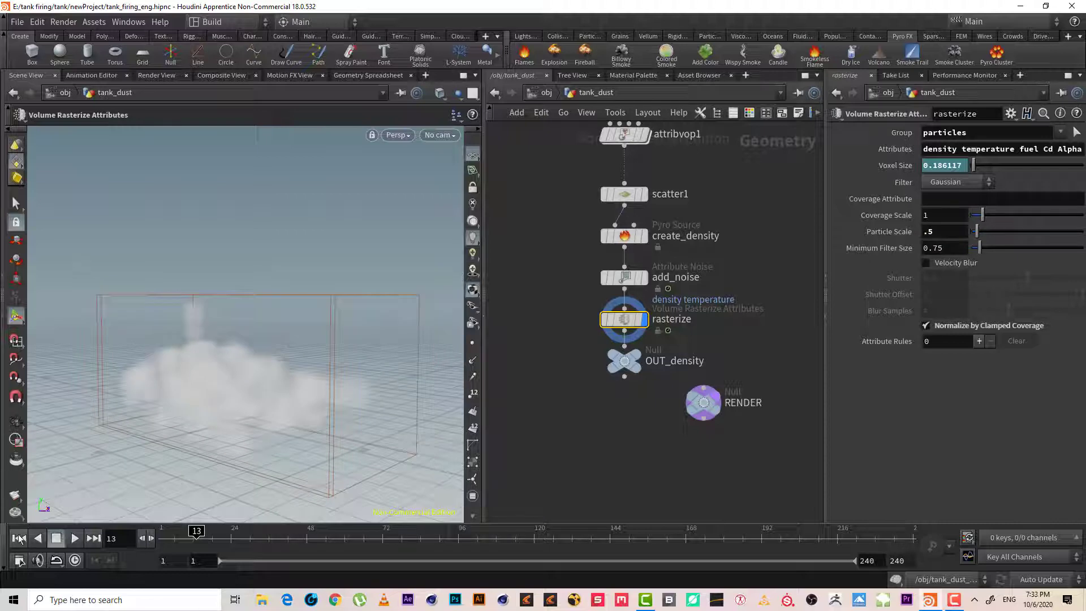
# Play the rasterized smoke from the first frame to frame 40, inspect it, and return to frame 1
pyautogui.click(19, 538)
pyautogui.click(74, 537)
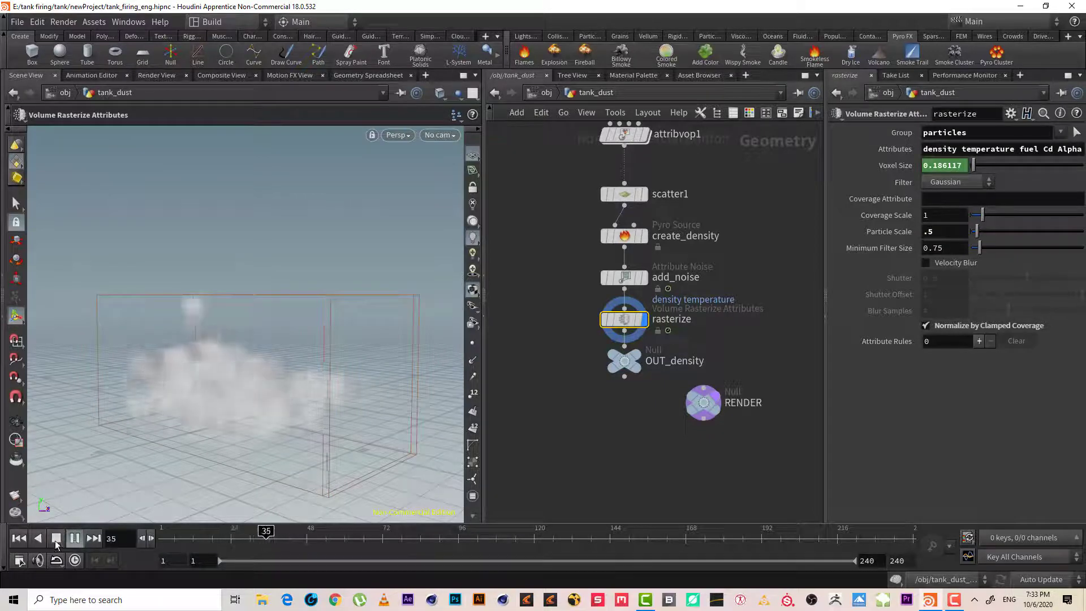
pyautogui.click(55, 537)
pyautogui.press('Escape')
pyautogui.moveTo(280, 412); pyautogui.dragTo(245, 405)
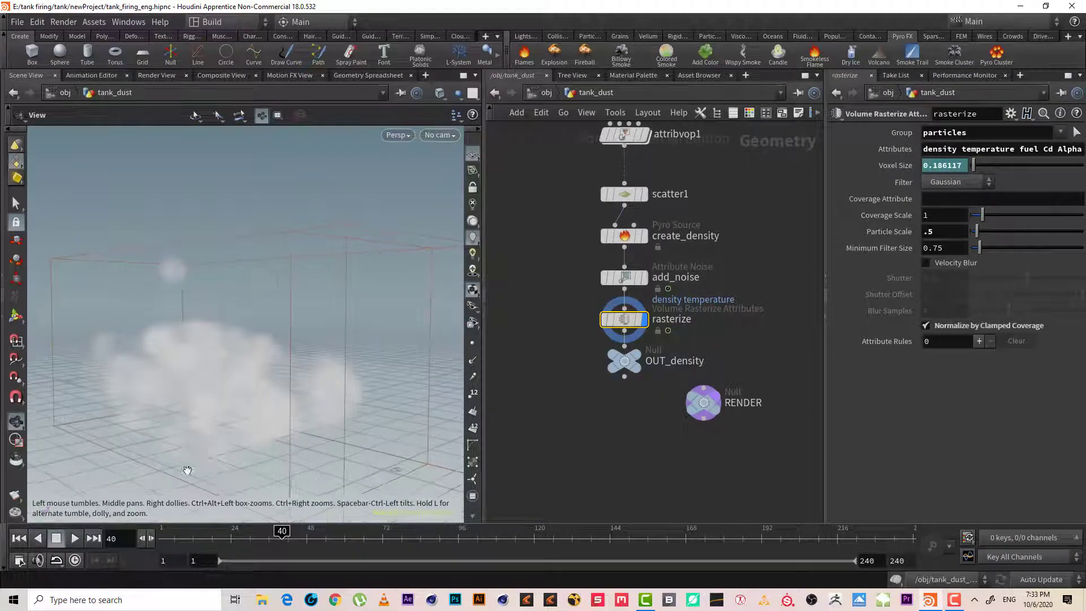
pyautogui.click(17, 539)
# Add a Box node to the tank_dust network, placed in the empty area beside scatter1
pyautogui.moveTo(735, 260); pyautogui.dragTo(655, 323, button='middle')
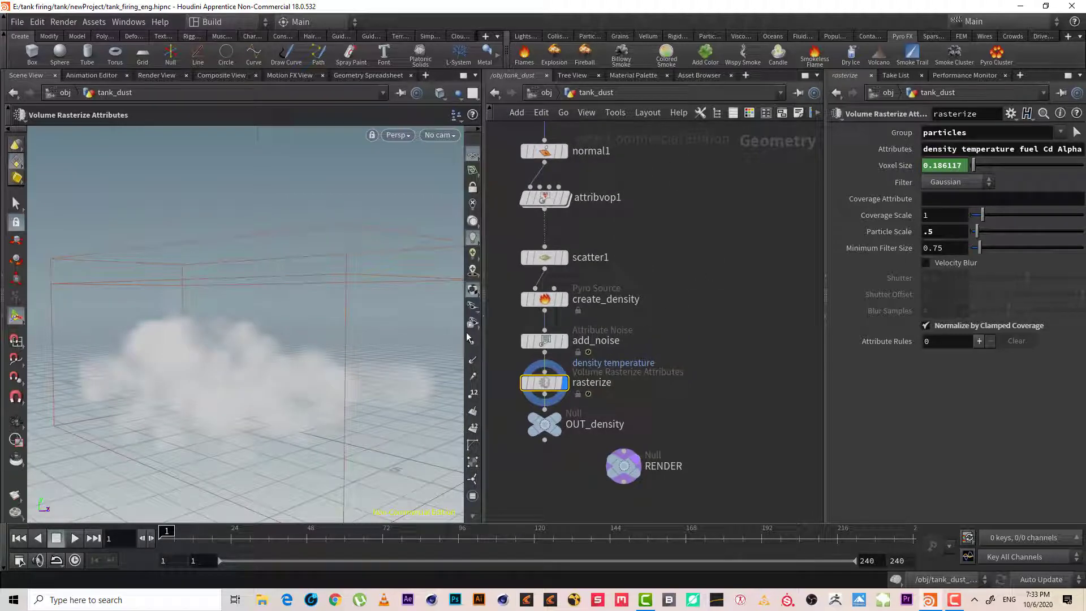
pyautogui.press('Escape')
pyautogui.moveTo(362, 325); pyautogui.dragTo(294, 424)
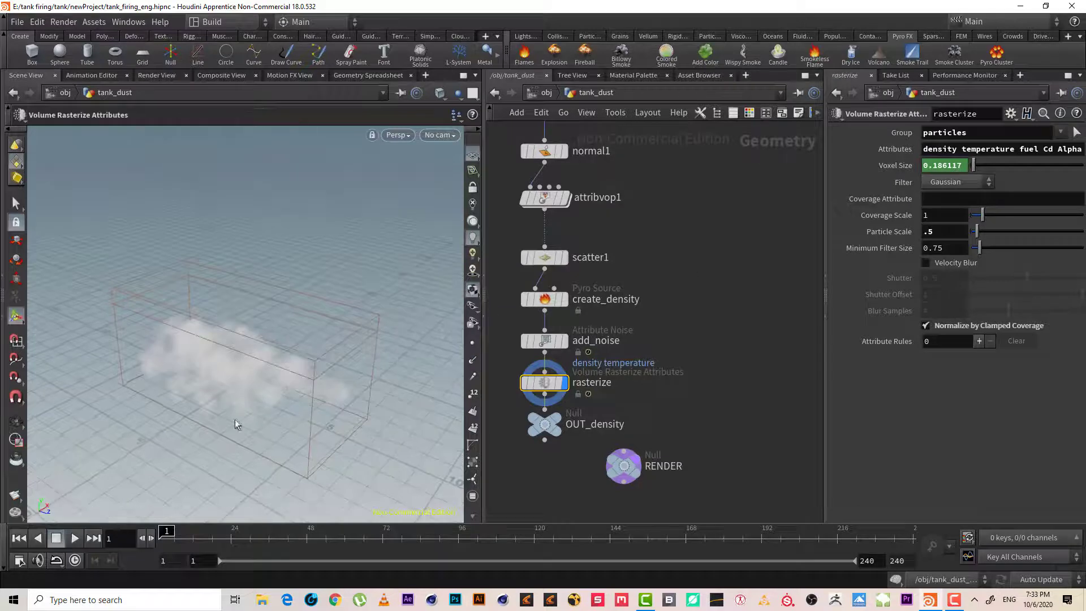
pyautogui.moveTo(236, 419); pyautogui.dragTo(270, 351, button='right')
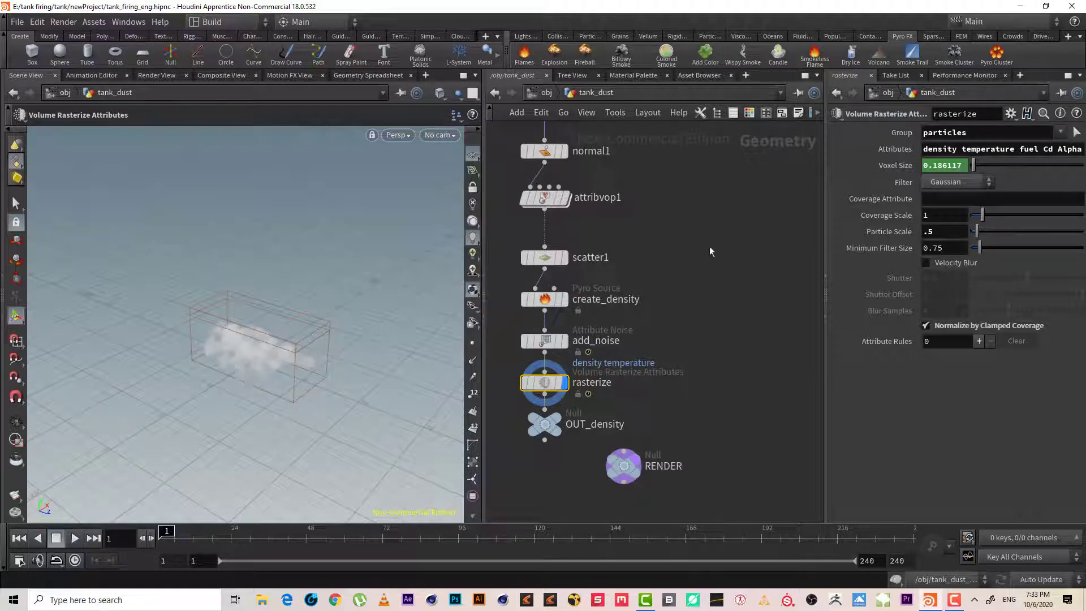
pyautogui.moveTo(711, 251); pyautogui.dragTo(661, 252, button='middle')
pyautogui.press('Tab')
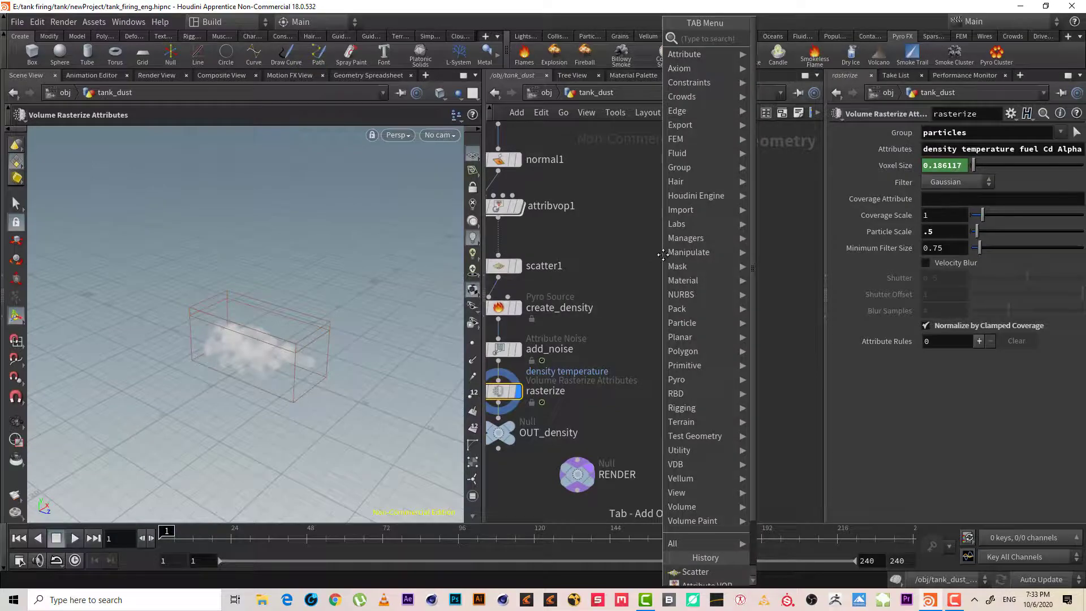
pyautogui.write('bi')
pyautogui.press('BackSpace')
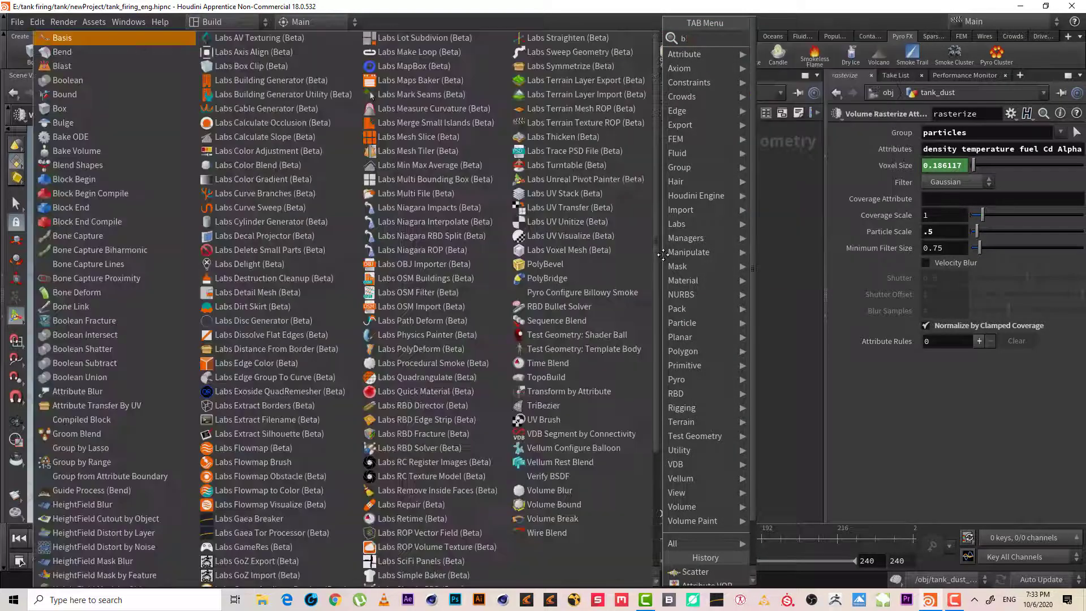
pyautogui.write('ox')
pyautogui.press('Return')
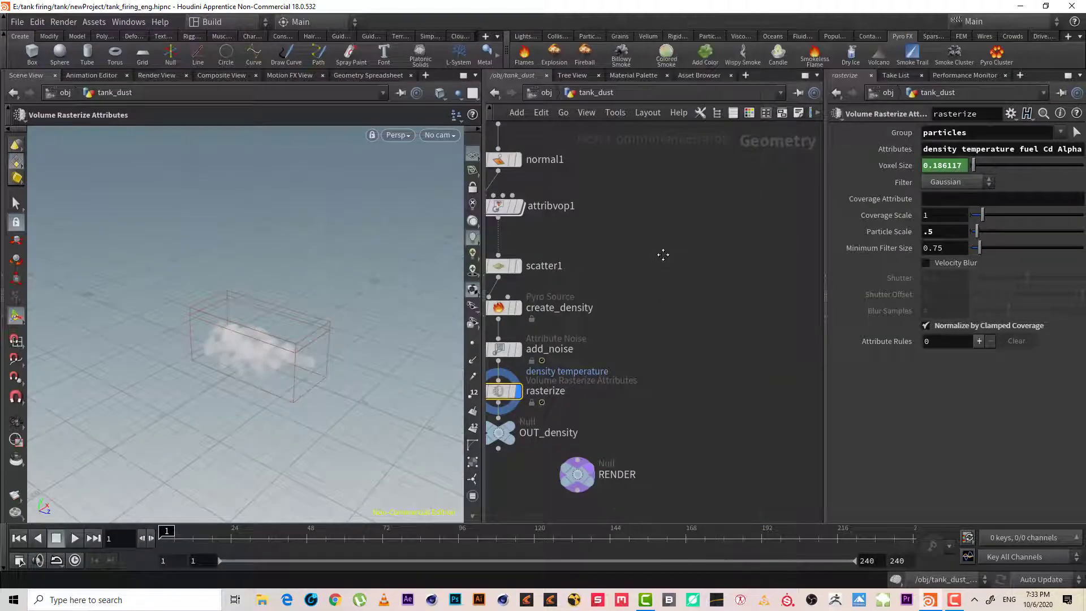
pyautogui.click(681, 232)
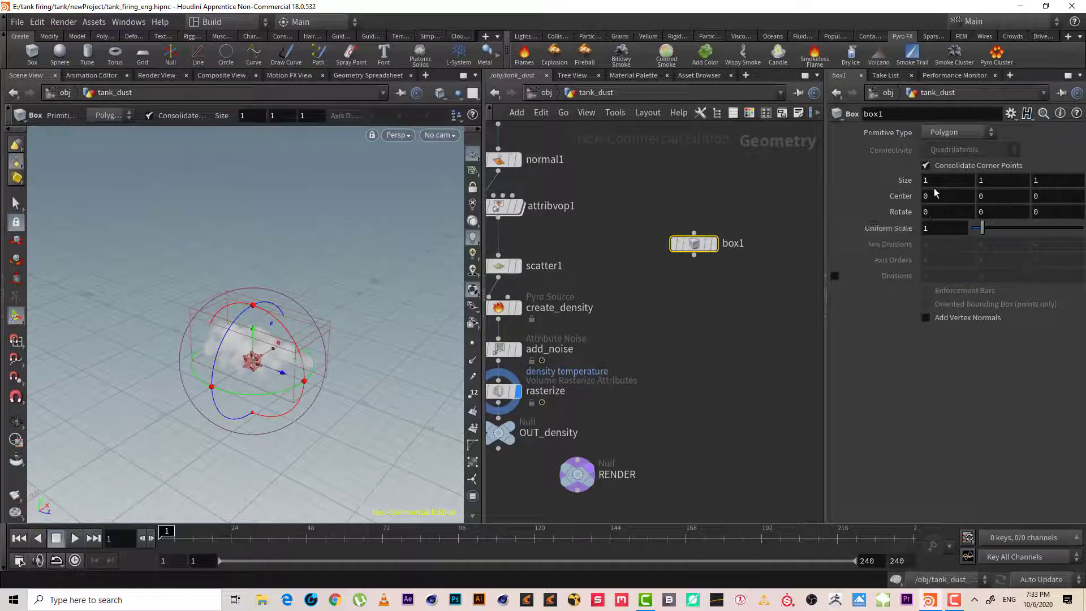
# Set the size of box1 to 5 × 5 × 10
pyautogui.write('5')
pyautogui.press('Tab')
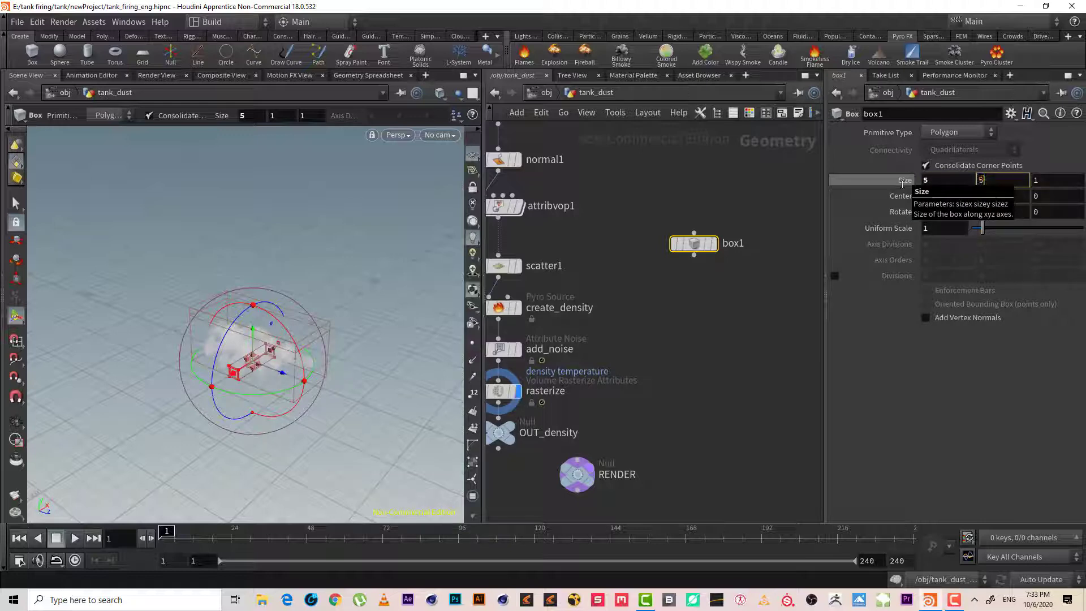
pyautogui.press('Tab')
pyautogui.write('10')
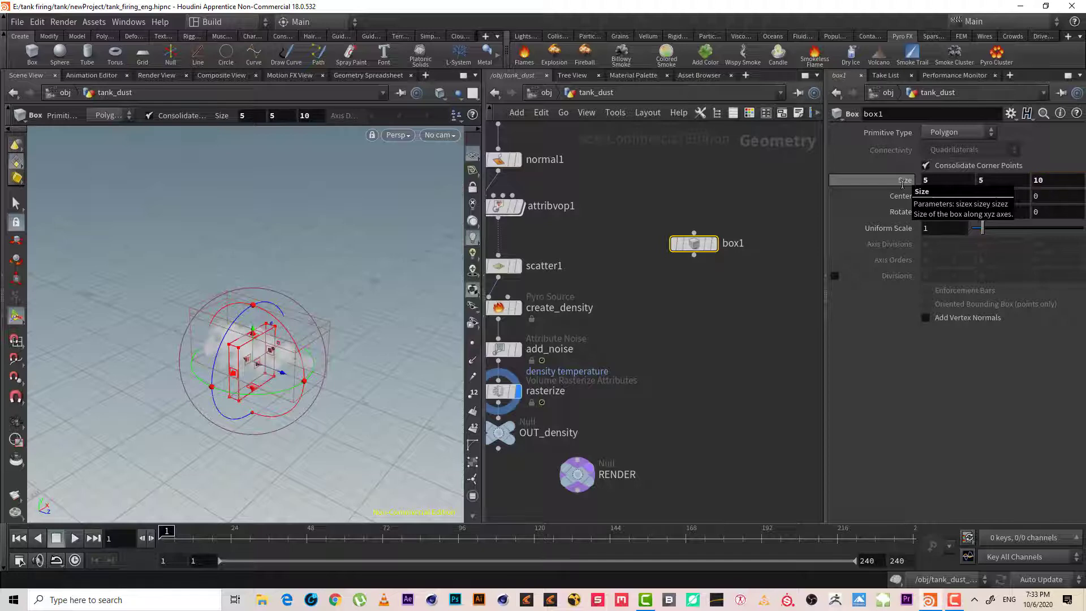
pyautogui.press('Tab')
# Set the size of box1 to 20 × 6 × 20 so it encloses the smoke generously
pyautogui.keyDown('alt'); pyautogui.moveTo(225, 348); pyautogui.dragTo(257, 340); pyautogui.keyUp('alt')
pyautogui.press('Return')
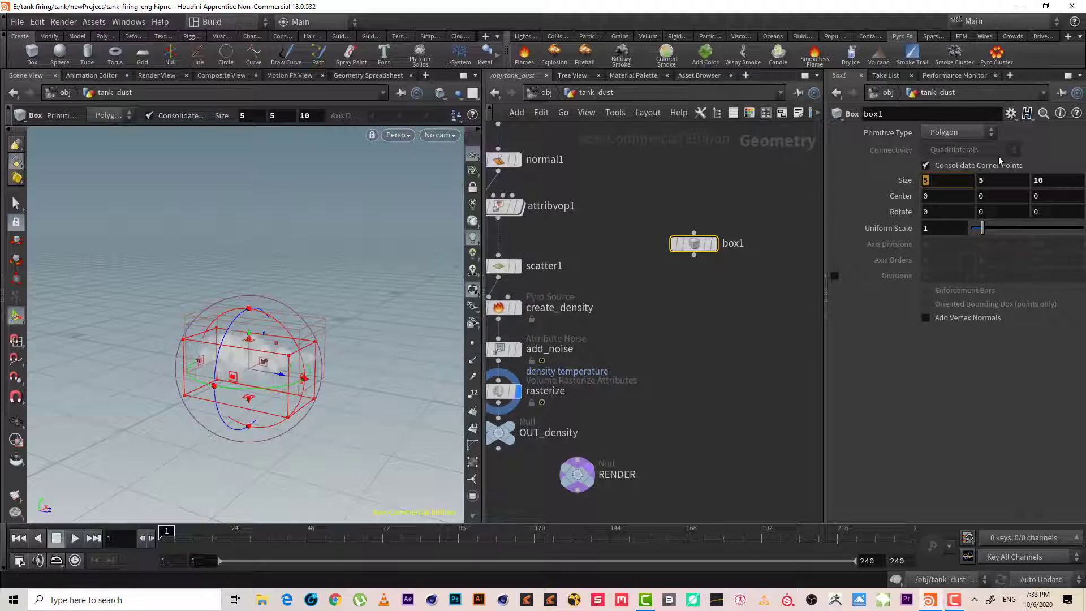
pyautogui.write('20')
pyautogui.press('Tab')
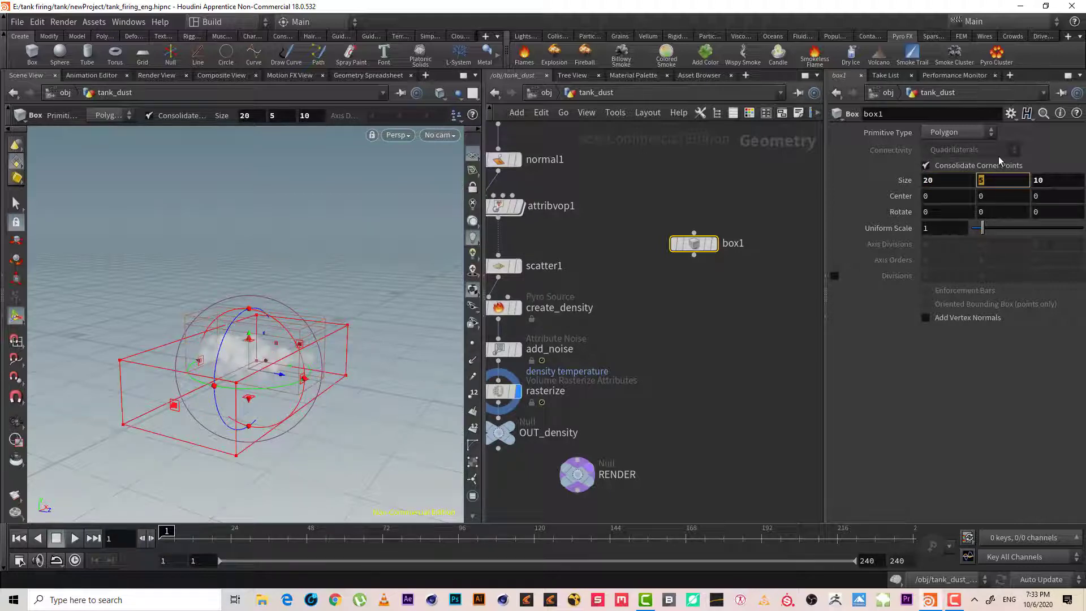
pyautogui.write('6')
pyautogui.press('Tab')
pyautogui.write('20')
pyautogui.press('Return')
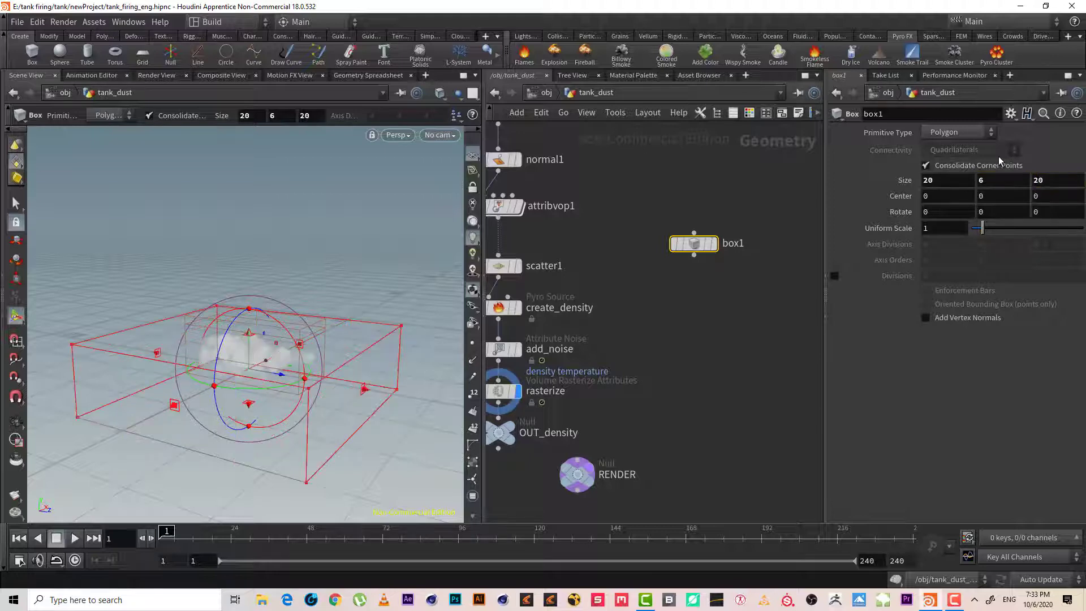
# Move box1 along the Z axis to a center of about -3.16, extending it to one side of the smoke
pyautogui.keyDown('alt'); pyautogui.moveTo(245, 269); pyautogui.dragTo(255, 332); pyautogui.keyUp('alt')
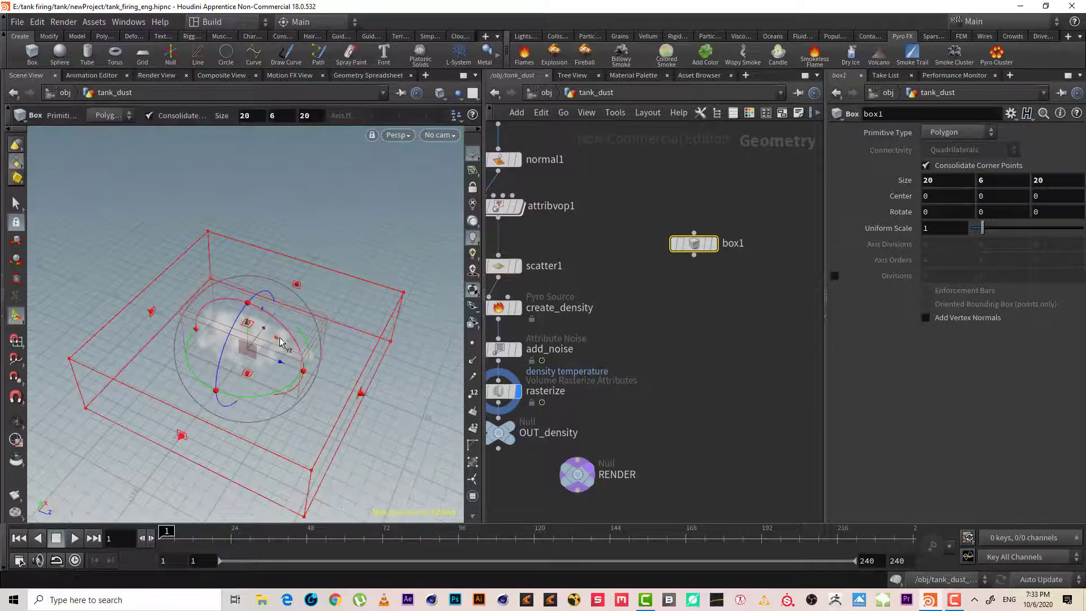
pyautogui.keyDown('alt'); pyautogui.moveTo(256, 332); pyautogui.dragTo(248, 353, button='right'); pyautogui.keyUp('alt')
pyautogui.press('Return')
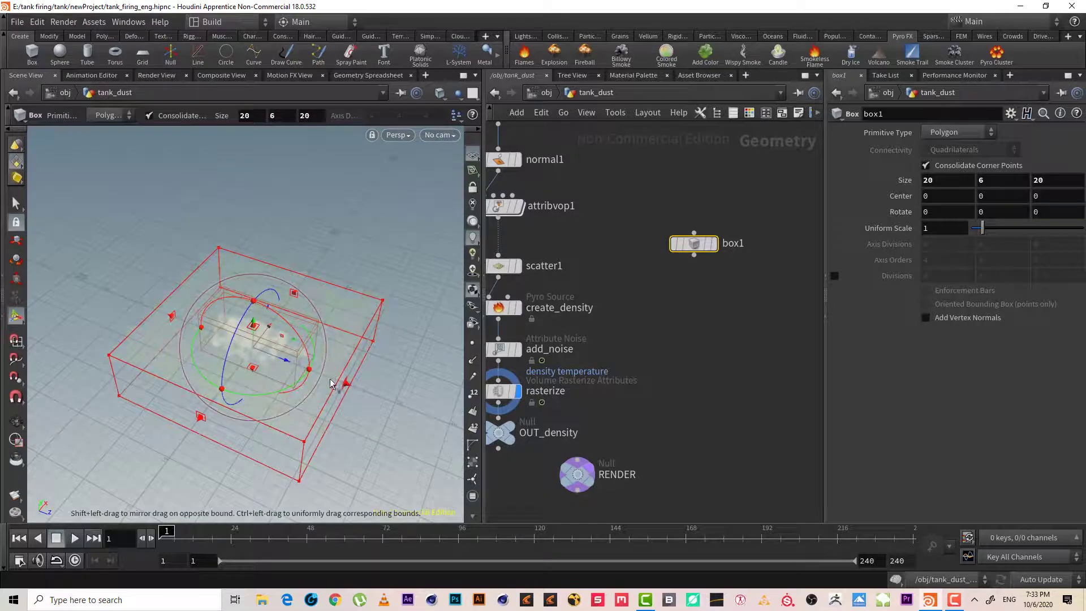
pyautogui.moveTo(279, 359)
pyautogui.mouseDown()
pyautogui.moveTo(251, 348)
pyautogui.moveTo(335, 324)
pyautogui.moveTo(287, 350)
pyautogui.mouseUp()
pyautogui.press('Return')
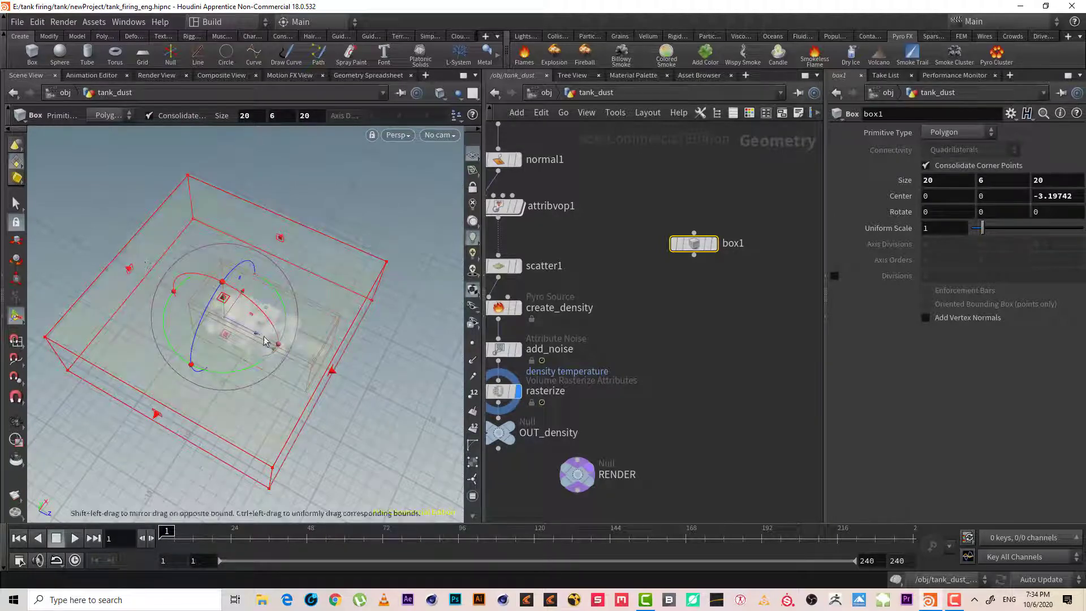
pyautogui.keyDown('alt'); pyautogui.moveTo(269, 338); pyautogui.dragTo(355, 358); pyautogui.keyUp('alt')
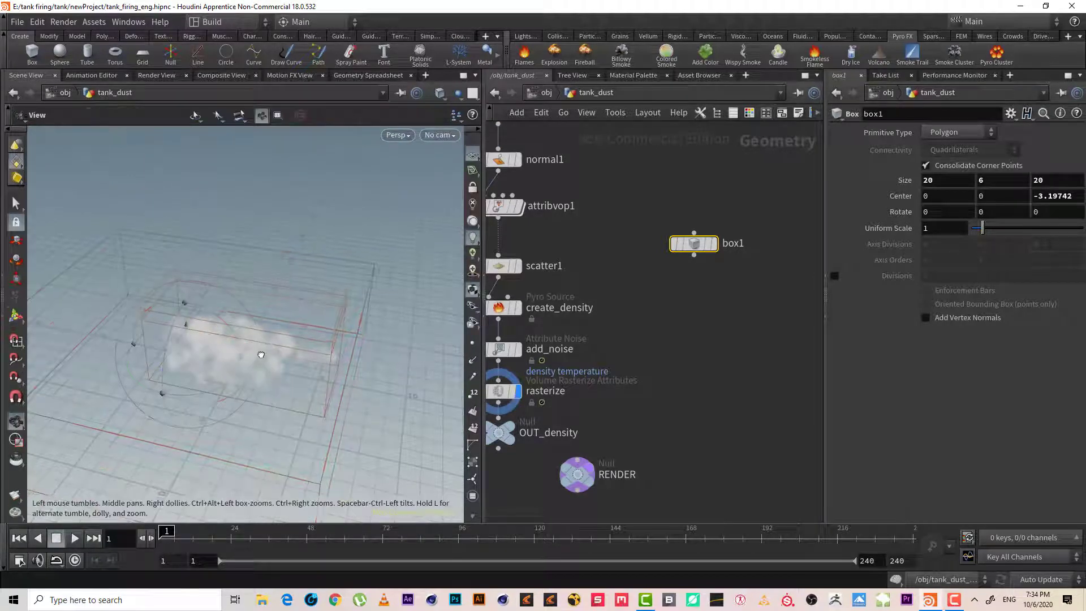
pyautogui.keyDown('alt'); pyautogui.moveTo(262, 356); pyautogui.dragTo(172, 385); pyautogui.keyUp('alt')
pyautogui.keyDown('alt'); pyautogui.moveTo(172, 386); pyautogui.dragTo(143, 404, button='right'); pyautogui.keyUp('alt')
pyautogui.press('Return')
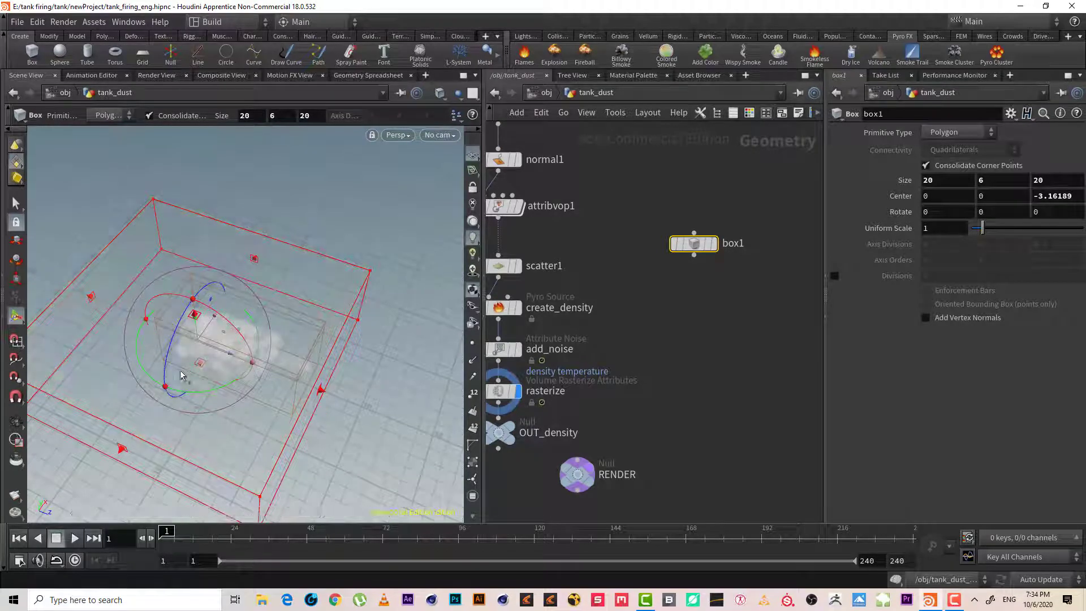
# Link box1's Y center to half its Y size with the expression ch("sizey")/2, so the box rests on the ground
pyautogui.press('Escape')
pyautogui.moveTo(205, 368); pyautogui.dragTo(306, 251)
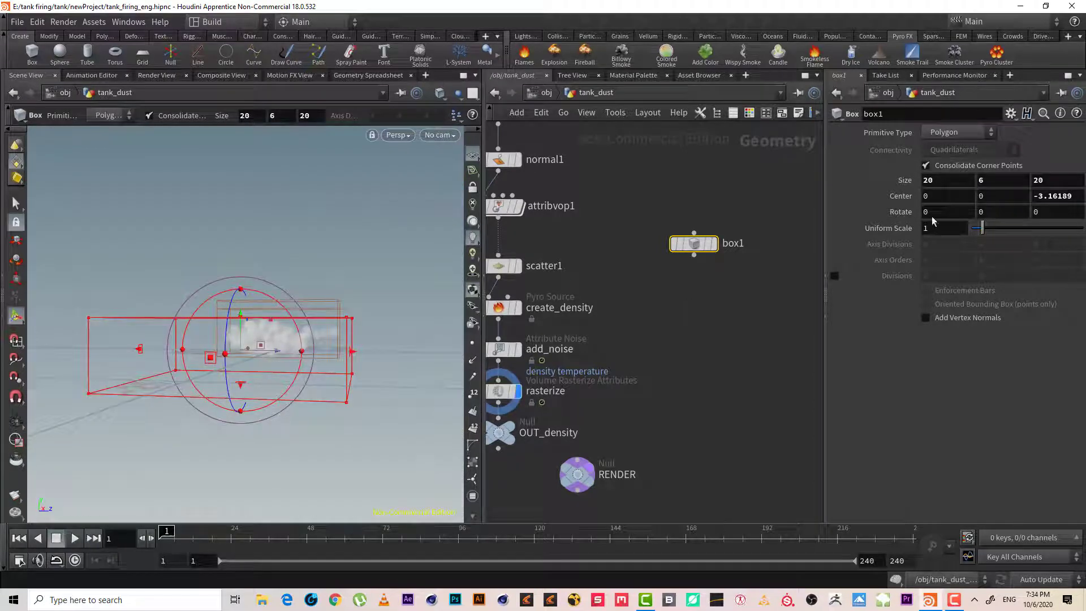
pyautogui.rightClick(994, 180)
pyautogui.click(1000, 272)
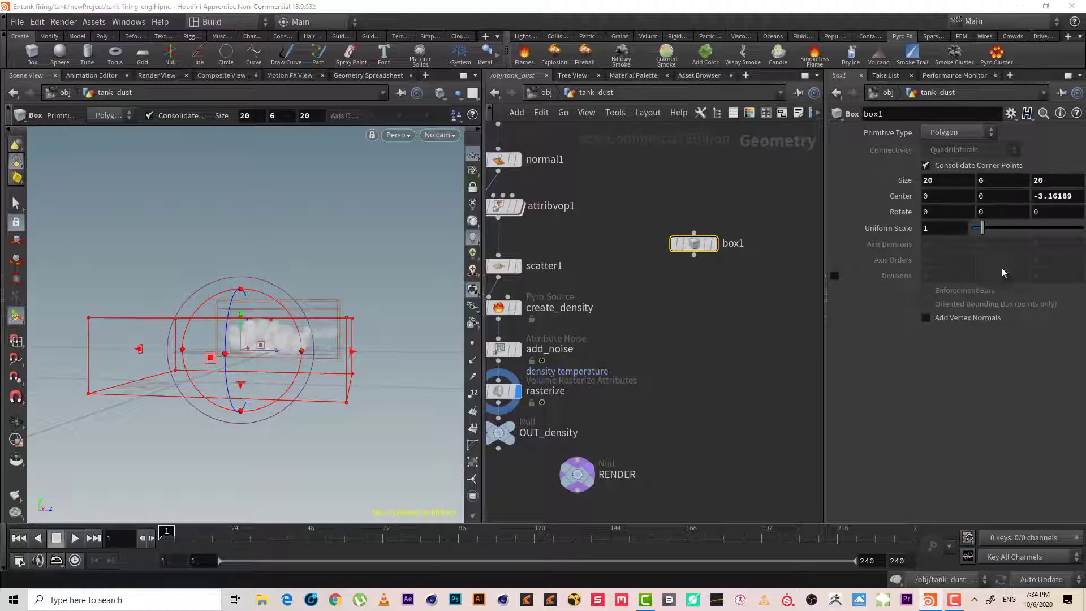
pyautogui.rightClick(1001, 199)
pyautogui.moveTo(1012, 354)
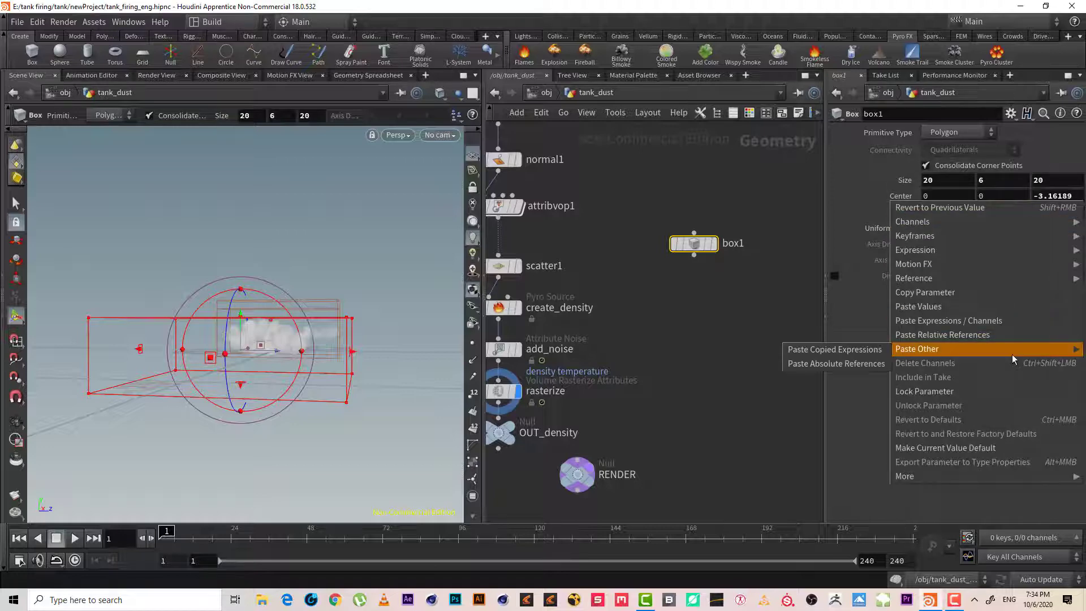
pyautogui.click(1008, 335)
pyautogui.click(1027, 199)
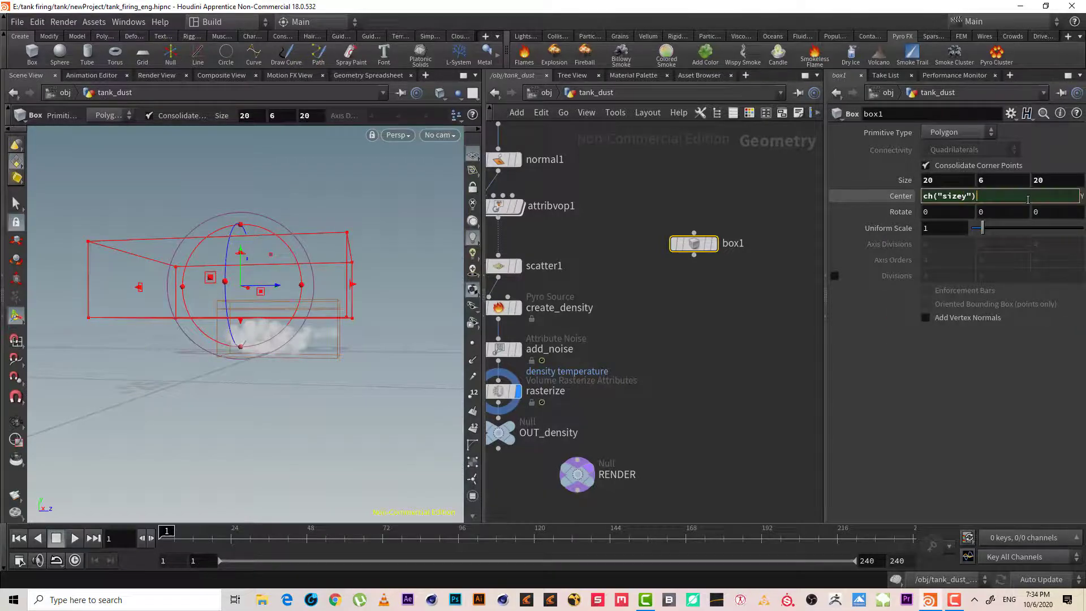
pyautogui.write('/2')
pyautogui.press('Return')
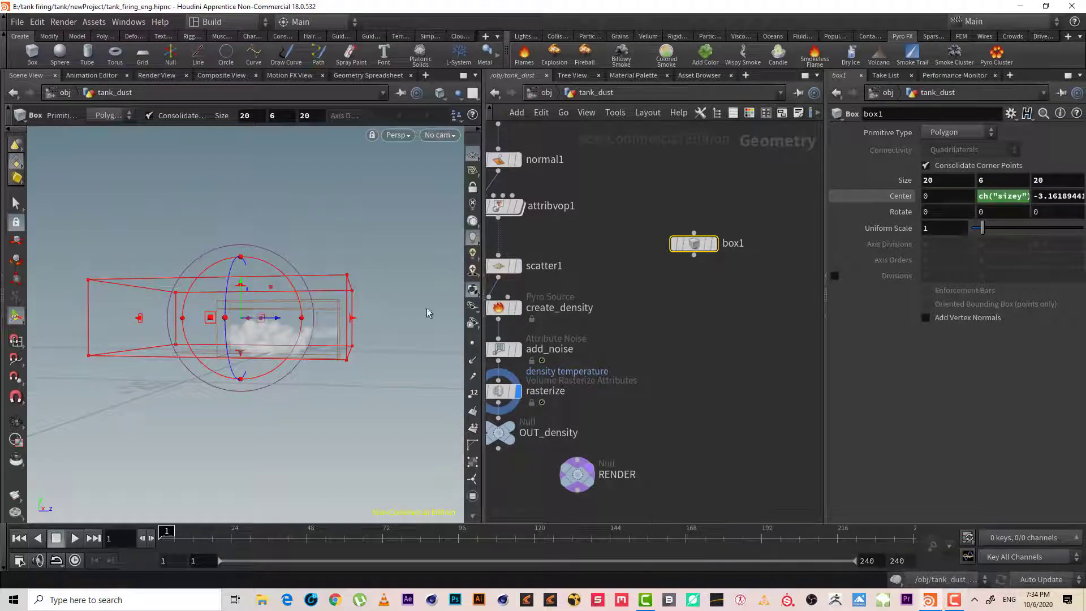
pyautogui.moveTo(296, 269); pyautogui.dragTo(267, 334)
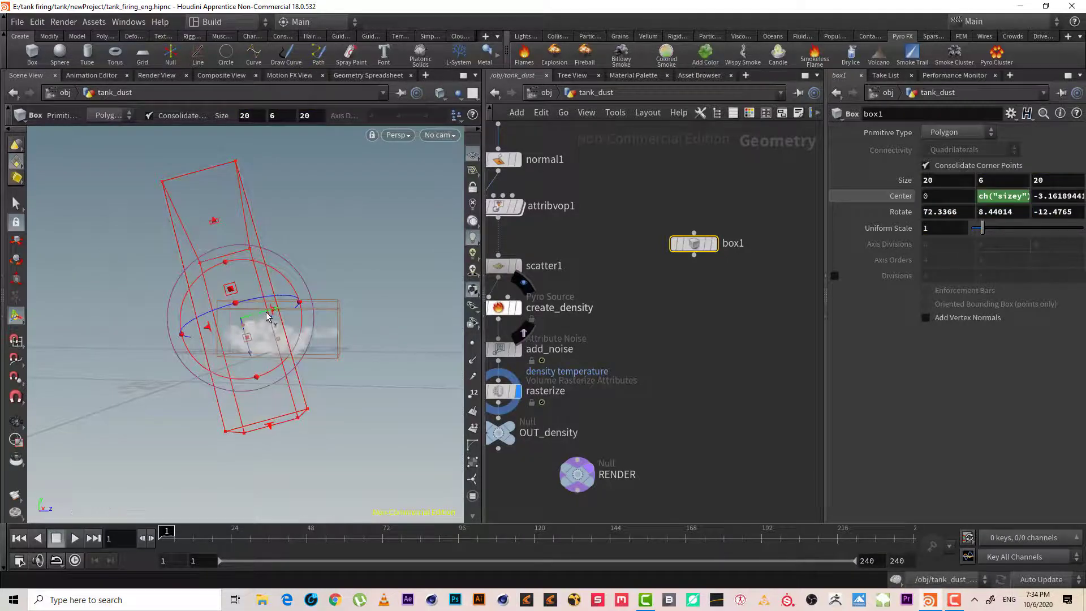
pyautogui.hotkey('ctrl', 'z')
pyautogui.keyDown('alt'); pyautogui.moveTo(271, 211); pyautogui.dragTo(242, 269); pyautogui.keyUp('alt')
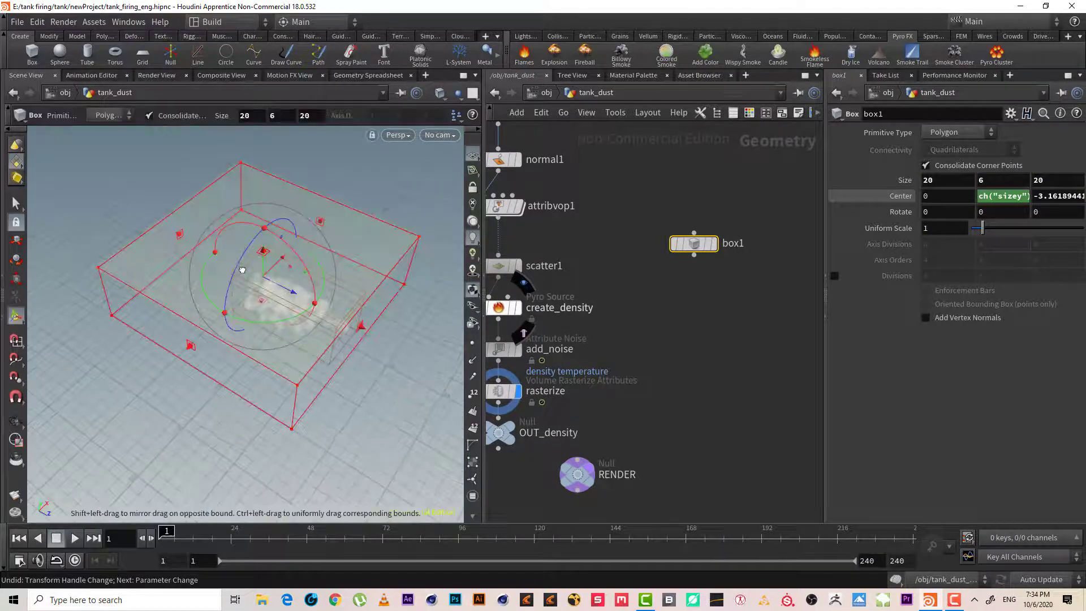
# Set the Y size of box1 to 5 and check its fit around the smoke from several angles
pyautogui.press('Escape')
pyautogui.moveTo(354, 162); pyautogui.dragTo(485, 177)
pyautogui.press('Return')
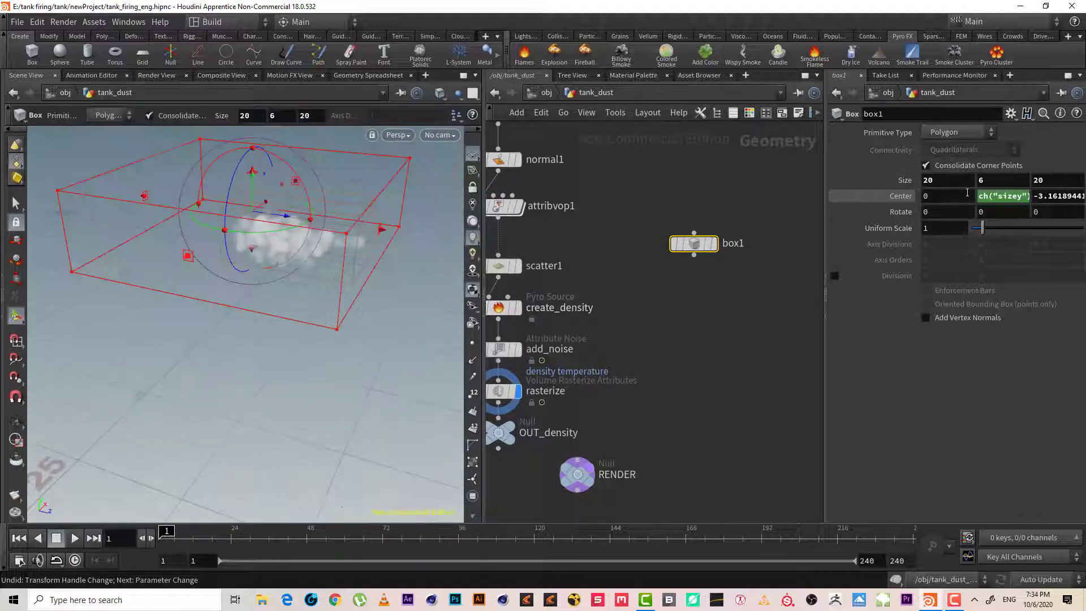
pyautogui.write('5')
pyautogui.press('Return')
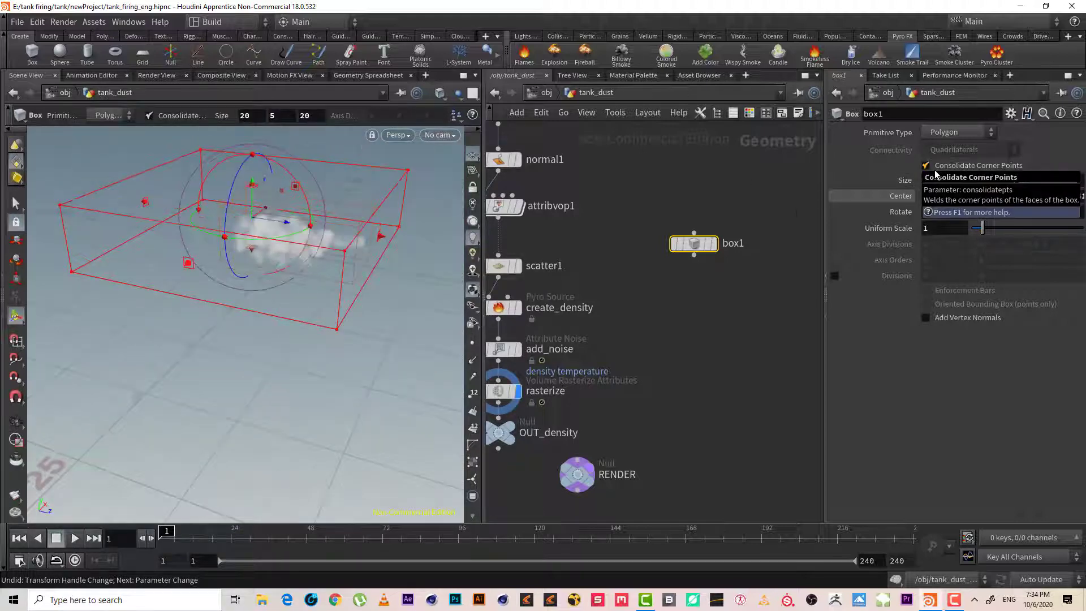
pyautogui.press('Escape')
pyautogui.moveTo(209, 296)
pyautogui.mouseDown()
pyautogui.moveTo(192, 334)
pyautogui.moveTo(243, 272)
pyautogui.moveTo(228, 305)
pyautogui.mouseUp()
pyautogui.keyDown('alt'); pyautogui.moveTo(356, 254); pyautogui.dragTo(264, 298, button='right'); pyautogui.keyUp('alt')
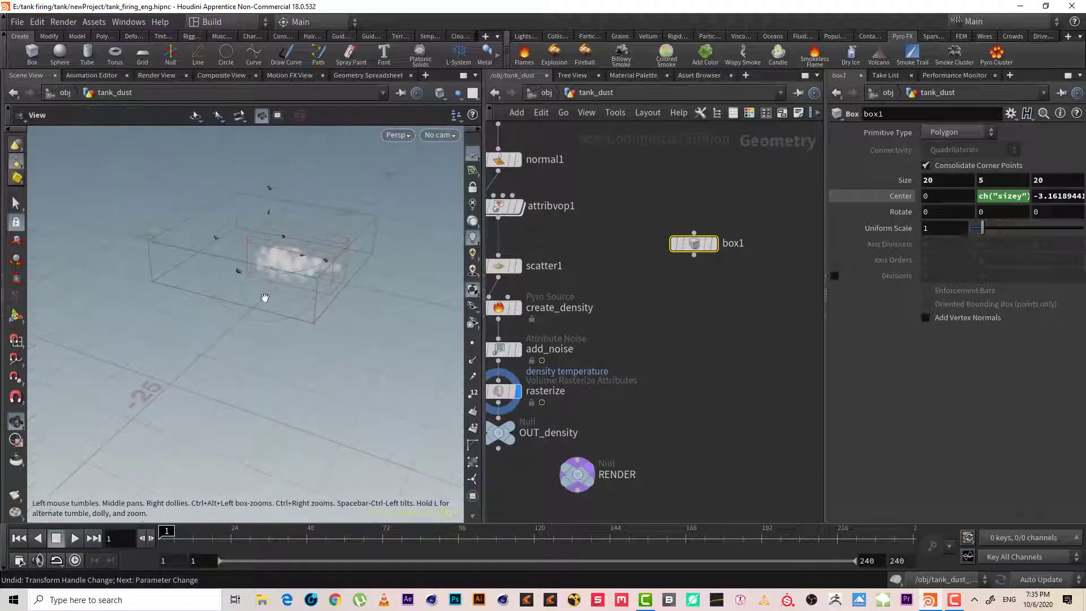
pyautogui.moveTo(273, 284); pyautogui.dragTo(286, 328)
pyautogui.press('Return')
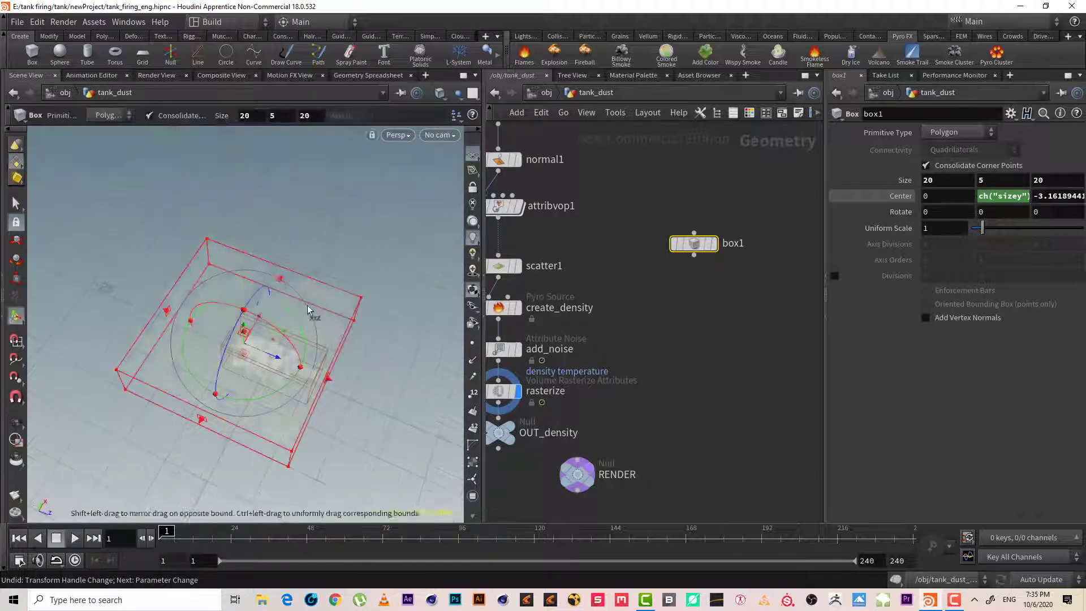
# Reposition the box1 node in the tank_dust network so it sits level with scatter1
pyautogui.scroll(1, 711, 270)
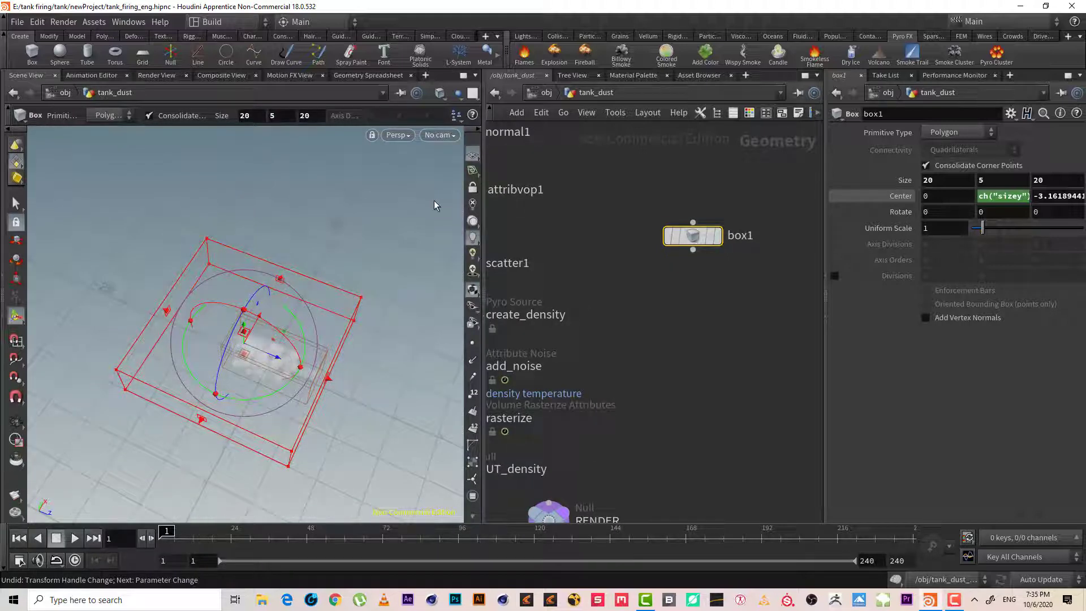
pyautogui.moveTo(664, 285); pyautogui.dragTo(732, 215, button='middle')
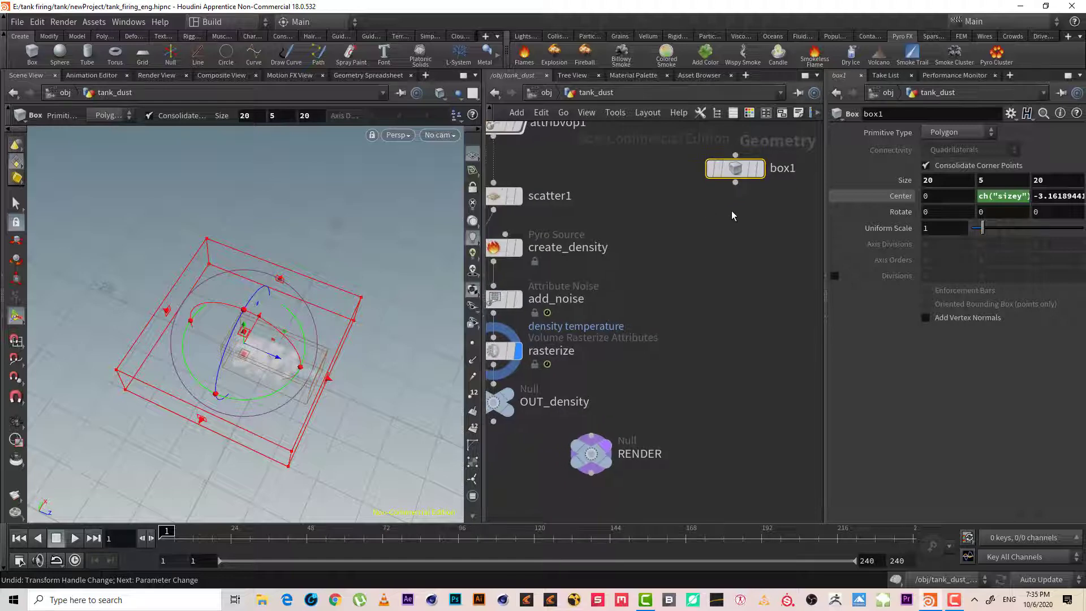
pyautogui.scroll(-2, 729, 257)
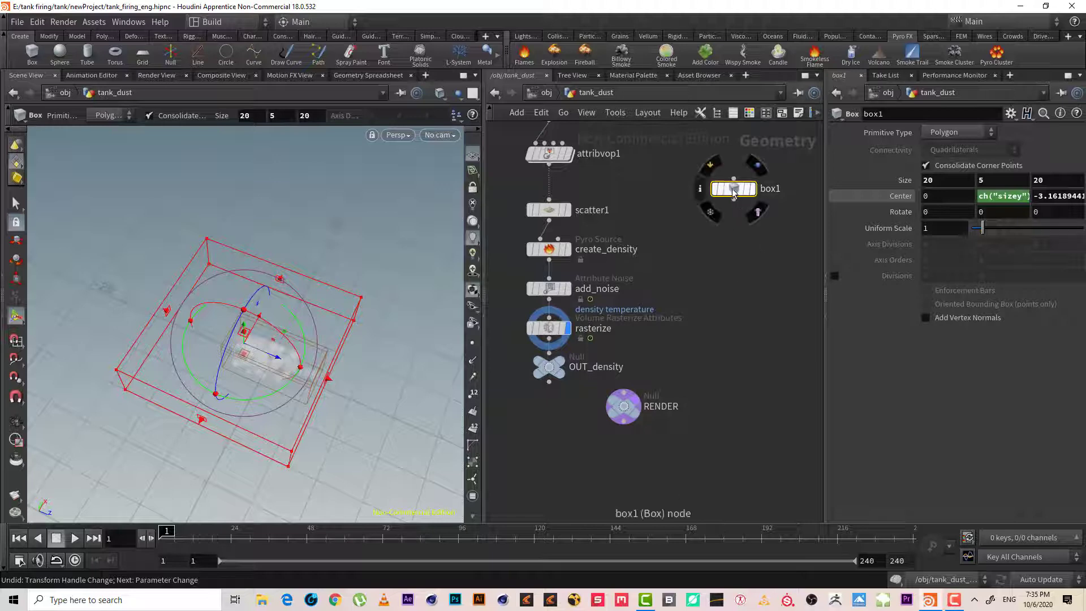
pyautogui.moveTo(733, 193); pyautogui.dragTo(741, 214)
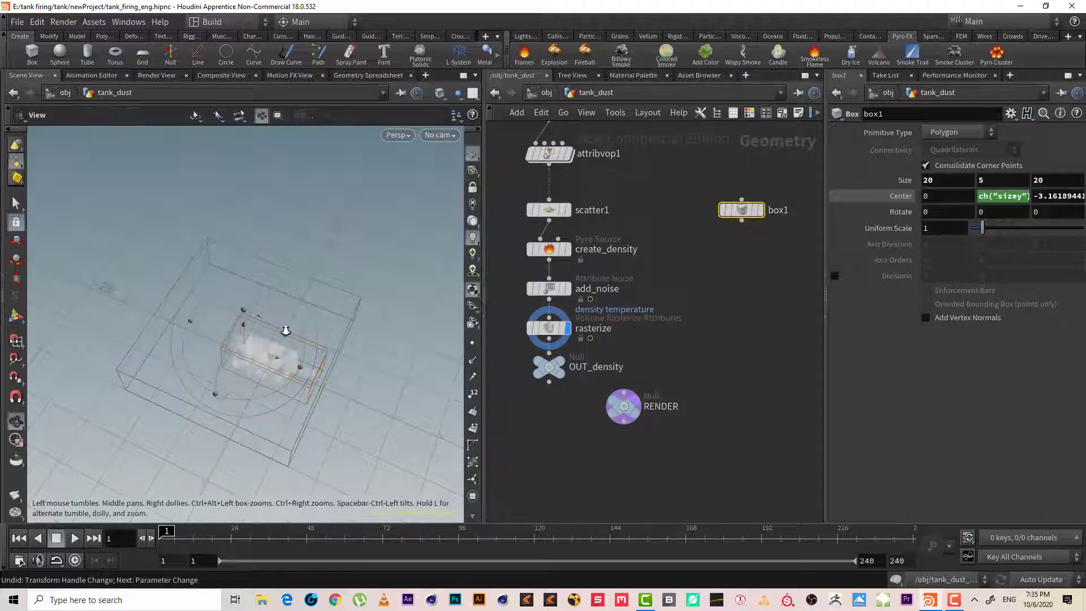
# Try a Scatter node on the output of box1, inspect its point distribution, and delete that node again
pyautogui.keyDown('alt'); pyautogui.moveTo(286, 332); pyautogui.dragTo(283, 291); pyautogui.keyUp('alt')
pyautogui.click(741, 220)
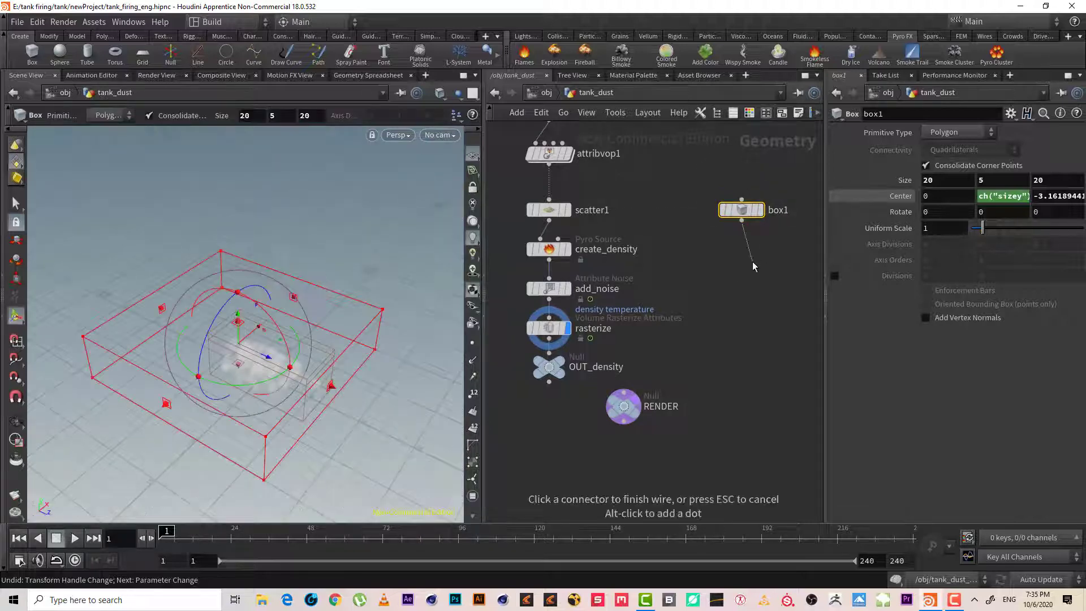
pyautogui.press('Tab')
pyautogui.write('sc')
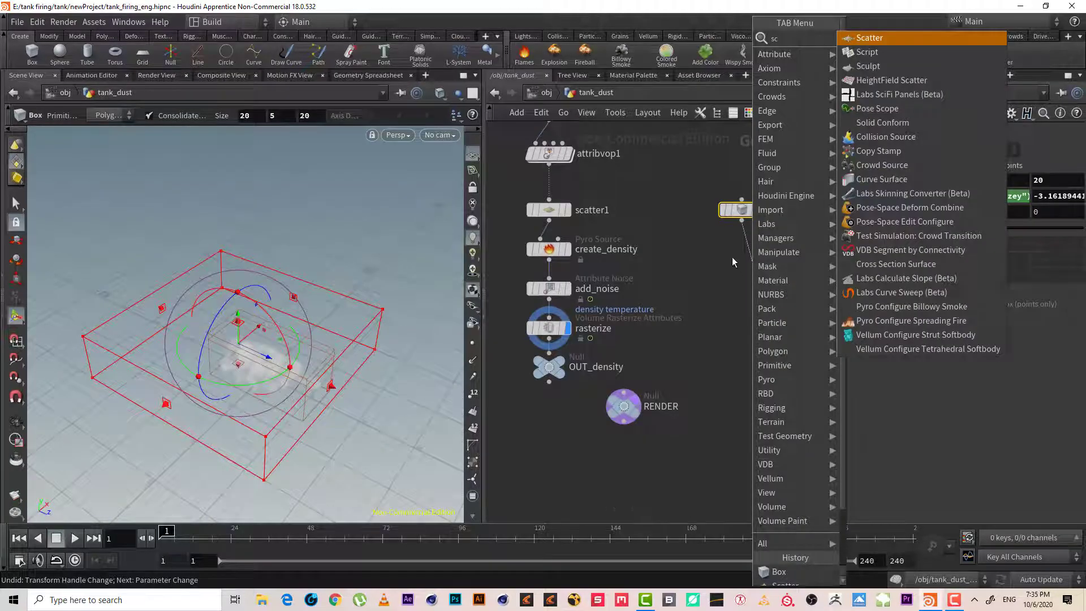
pyautogui.press('Escape')
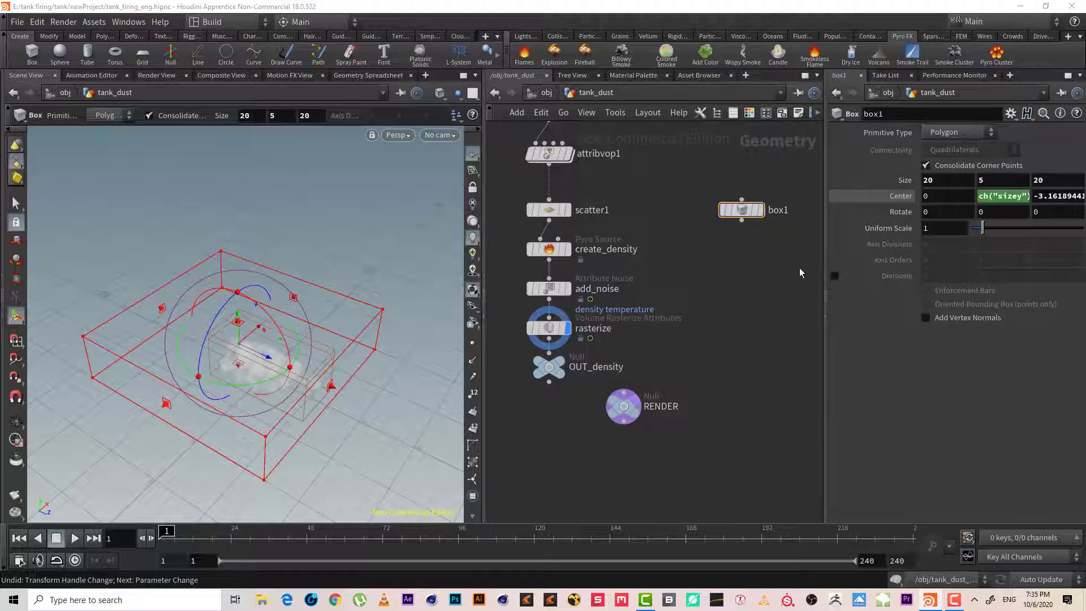
pyautogui.click(752, 262)
pyautogui.click(771, 261)
pyautogui.press('space')
pyautogui.moveTo(275, 326); pyautogui.dragTo(262, 301)
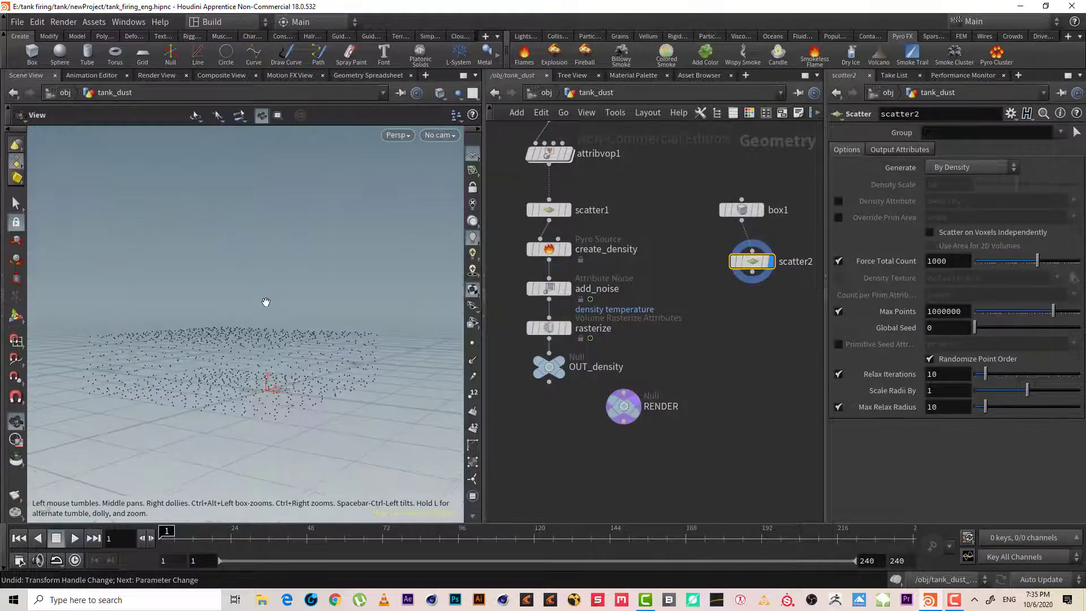
pyautogui.moveTo(226, 346); pyautogui.dragTo(223, 368)
pyautogui.press('Return')
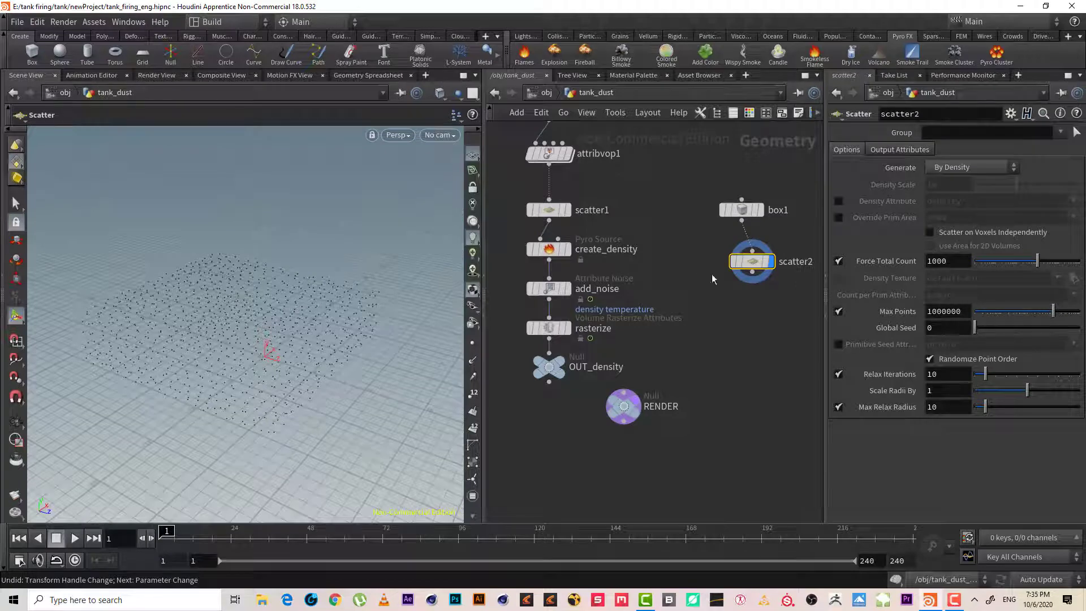
pyautogui.press('Delete')
# Add a Points from Volume node connected to the output of box1 and display its result
pyautogui.click(741, 220)
pyautogui.press('Tab')
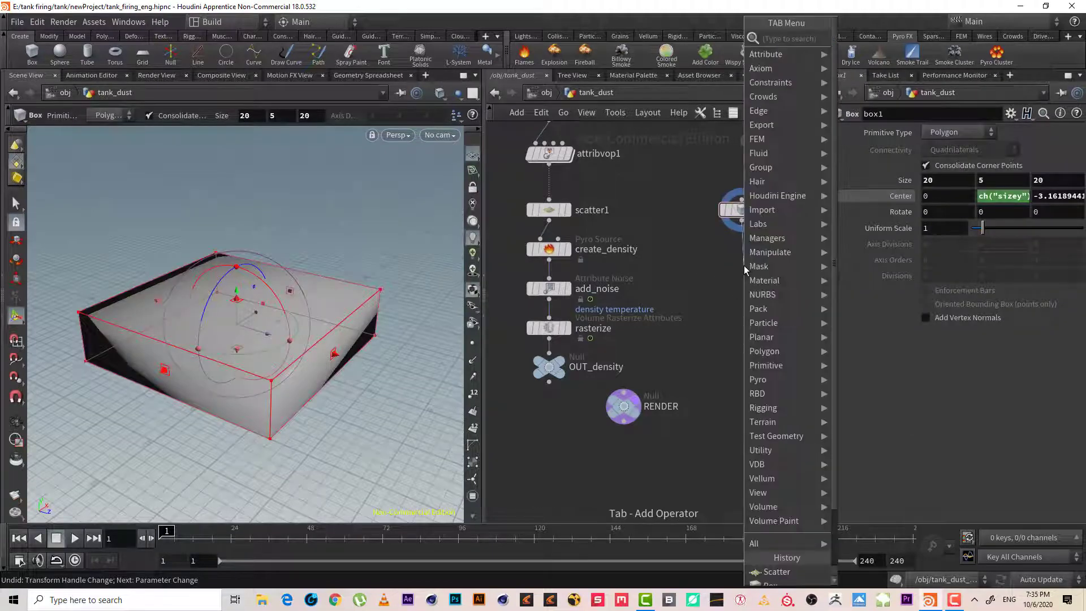
pyautogui.write('poin')
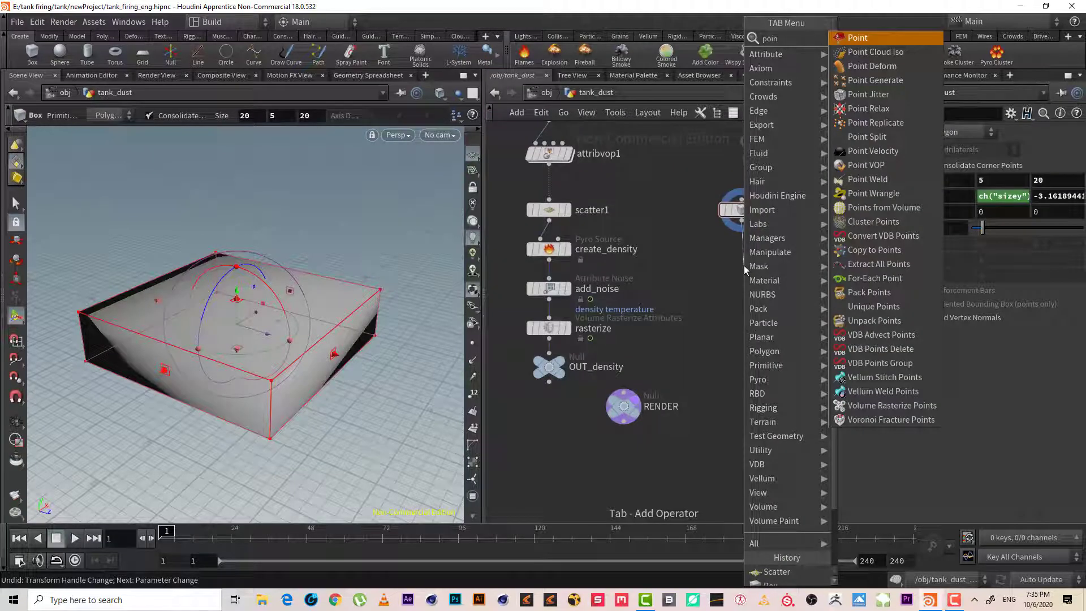
pyautogui.write('t fr')
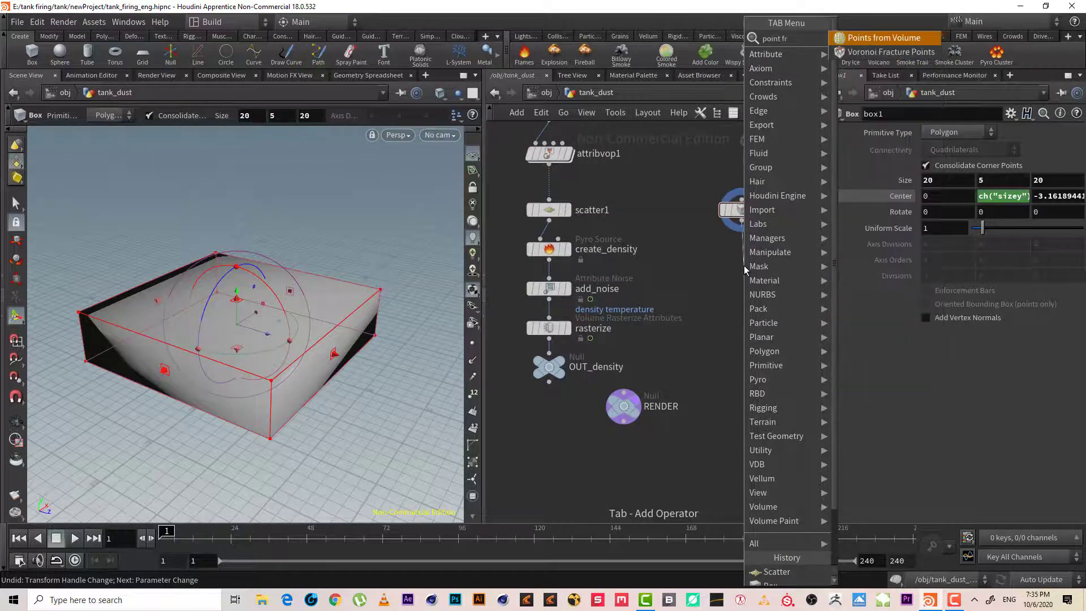
pyautogui.press('Return')
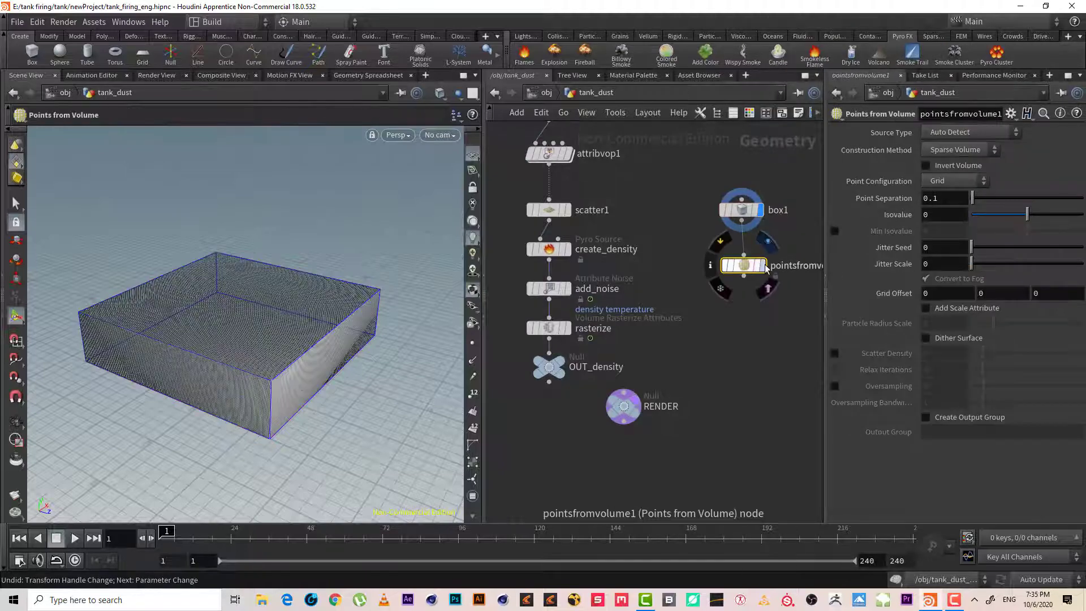
pyautogui.keyDown('alt'); pyautogui.moveTo(318, 365); pyautogui.dragTo(339, 390, button='right'); pyautogui.keyUp('alt')
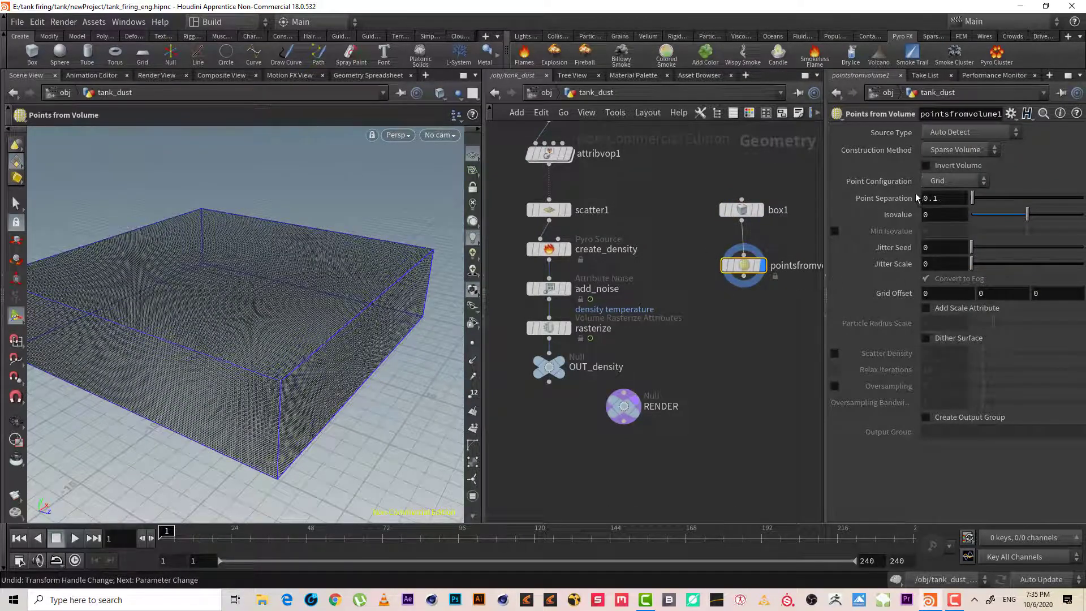
# Adjust the point separation of the Points from Volume node slightly
pyautogui.moveTo(975, 202); pyautogui.dragTo(977, 204)
pyautogui.press('Escape')
pyautogui.moveTo(334, 332)
pyautogui.mouseDown()
pyautogui.moveTo(335, 283)
pyautogui.moveTo(334, 334)
pyautogui.mouseUp()
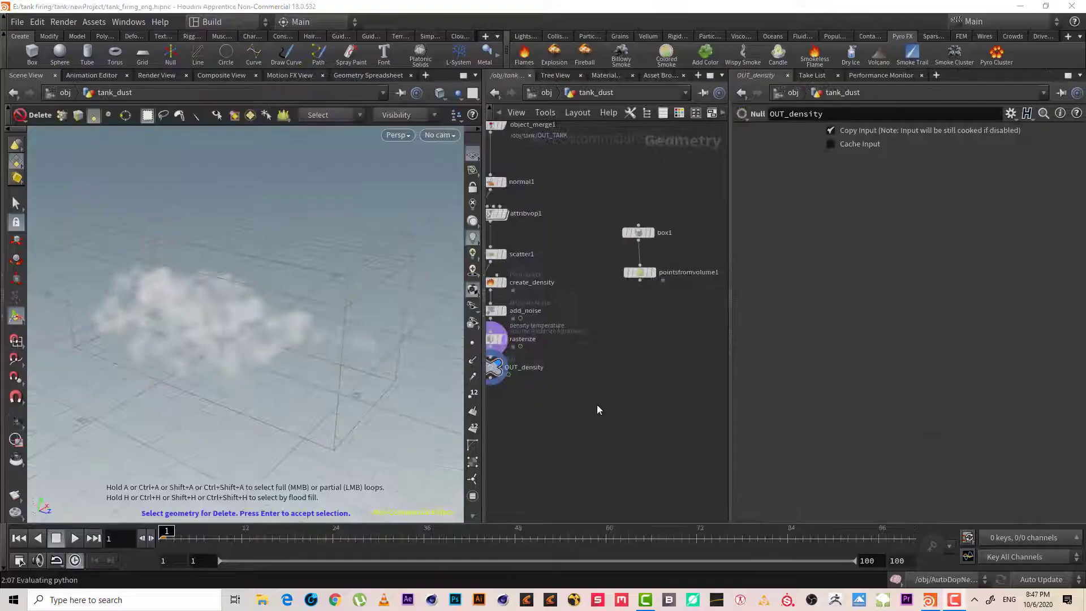
# Examine the object_merge1 node at the start of the dust chain and its source path /obj/tank/OUT_TANK
pyautogui.moveTo(660, 338); pyautogui.dragTo(682, 389, button='middle')
pyautogui.moveTo(561, 225); pyautogui.dragTo(584, 225, button='right')
pyautogui.moveTo(584, 226); pyautogui.dragTo(665, 305, button='middle')
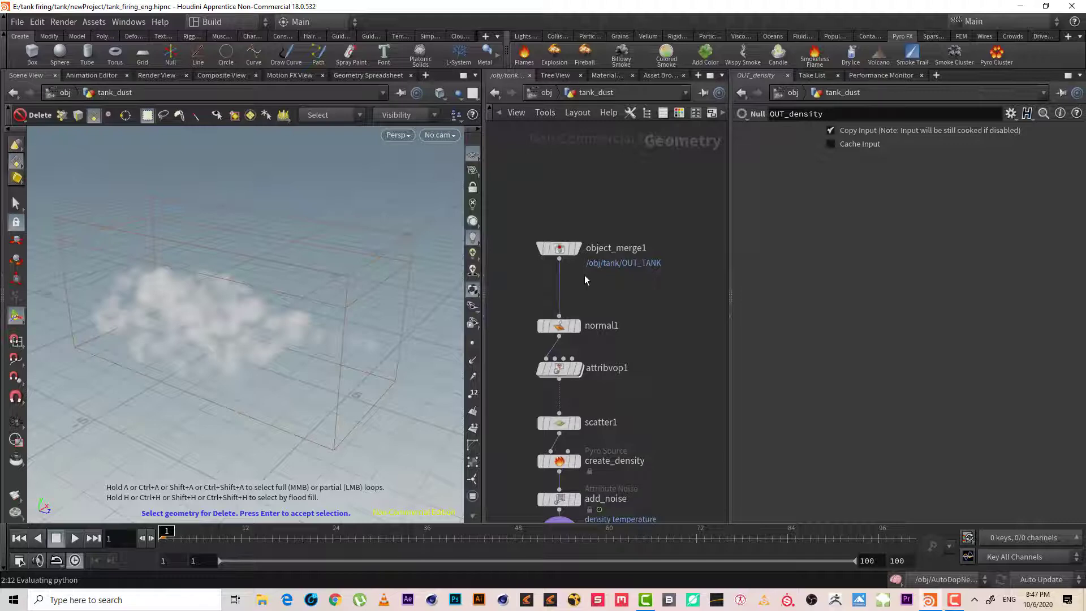
pyautogui.click(559, 249)
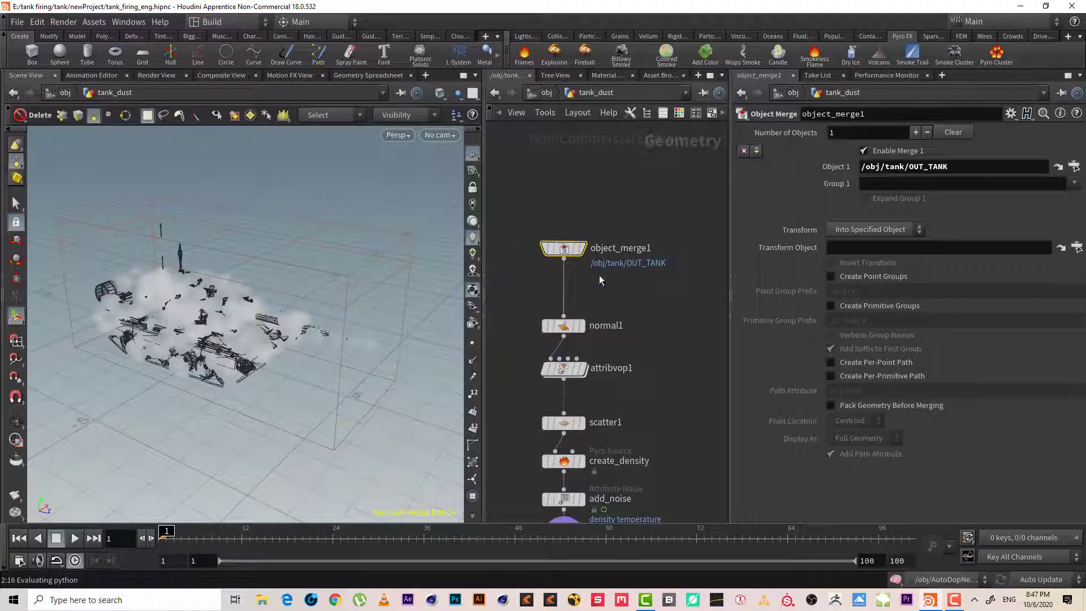
pyautogui.moveTo(632, 304); pyautogui.dragTo(492, 156)
# Examine the file1, transform1 and OUT_TANK nodes inside the tank object's network, including the transform settings
pyautogui.click(544, 92)
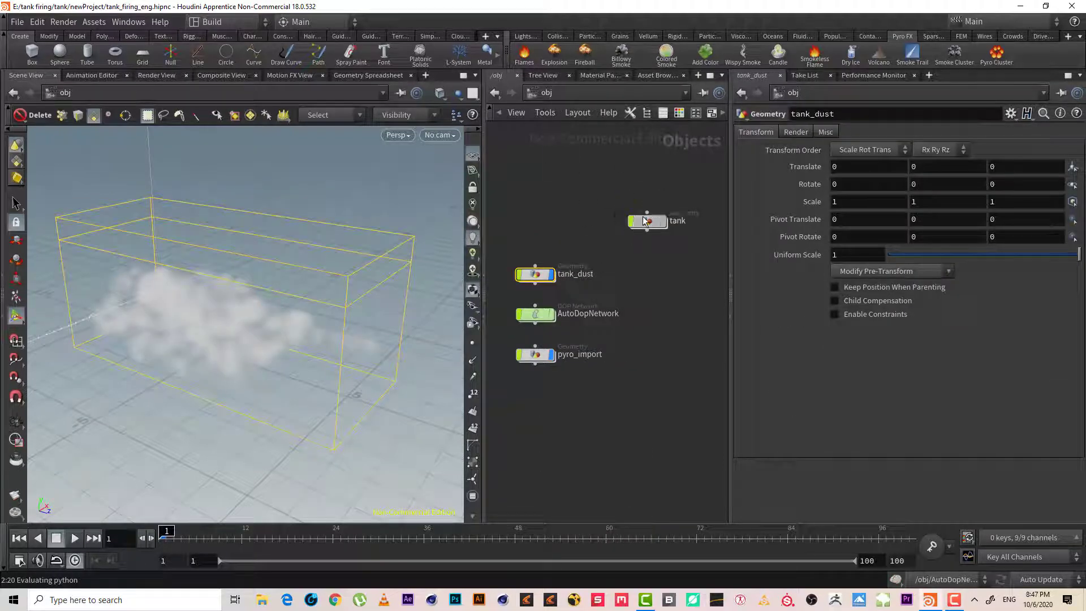
pyautogui.doubleClick(646, 221)
pyautogui.moveTo(598, 193); pyautogui.dragTo(598, 193)
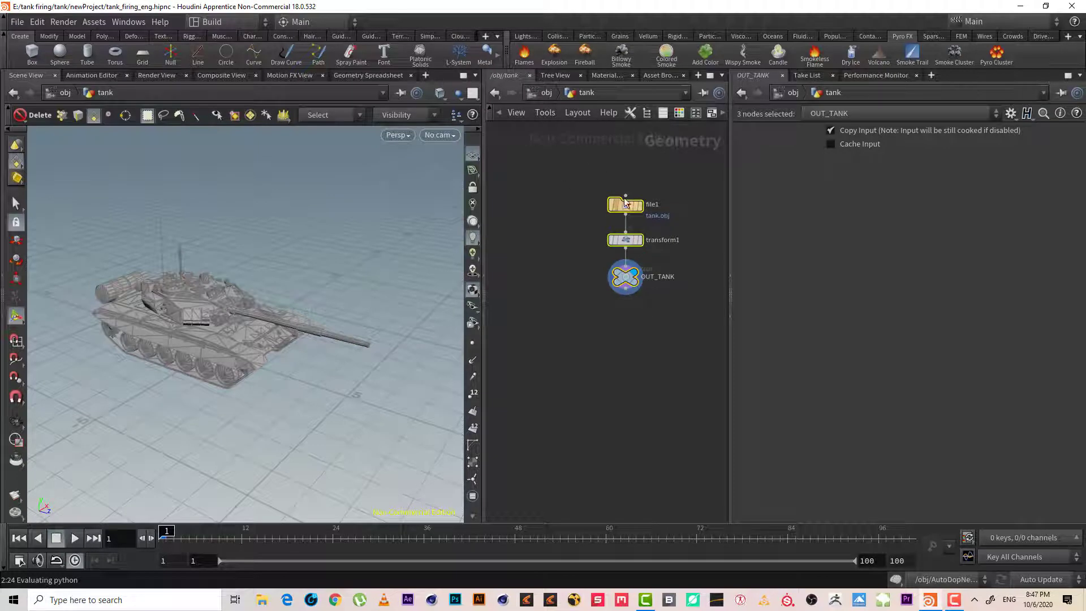
pyautogui.moveTo(634, 311); pyautogui.dragTo(585, 151)
pyautogui.click(546, 92)
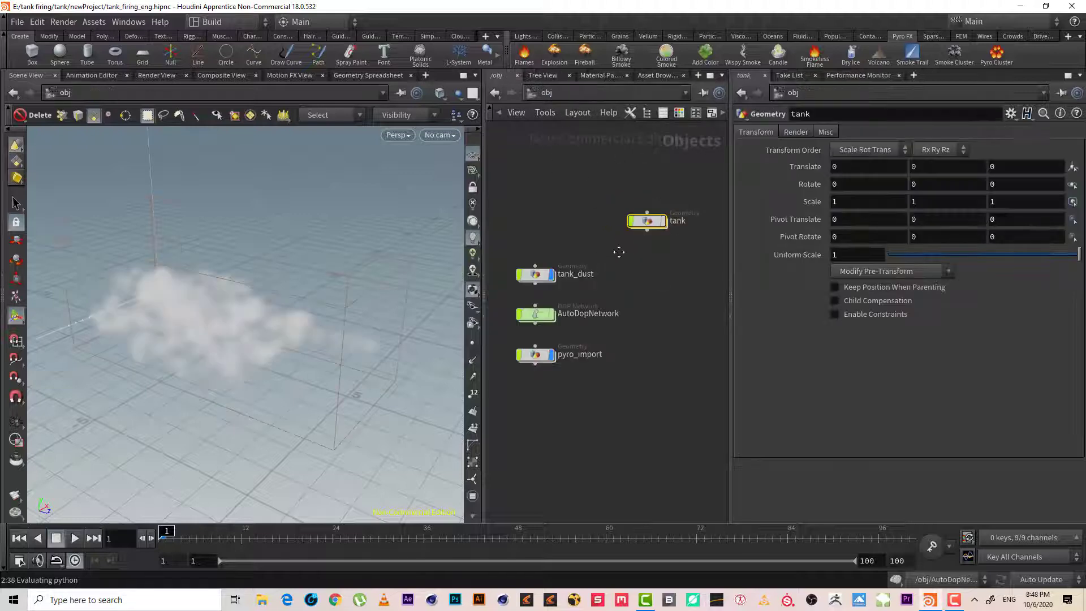
pyautogui.doubleClick(655, 219)
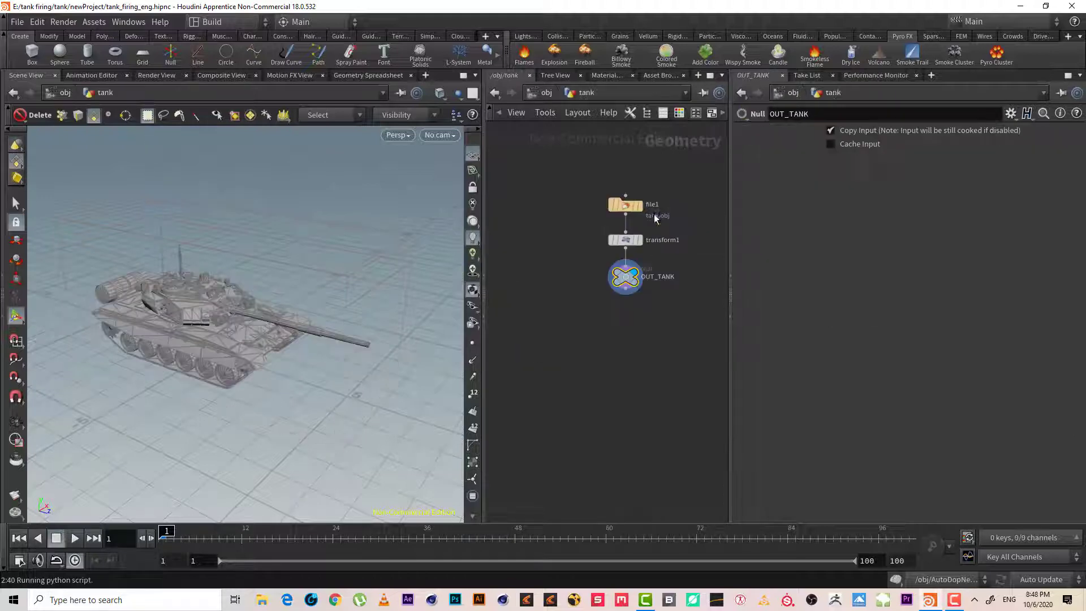
pyautogui.click(624, 207)
pyautogui.click(614, 240)
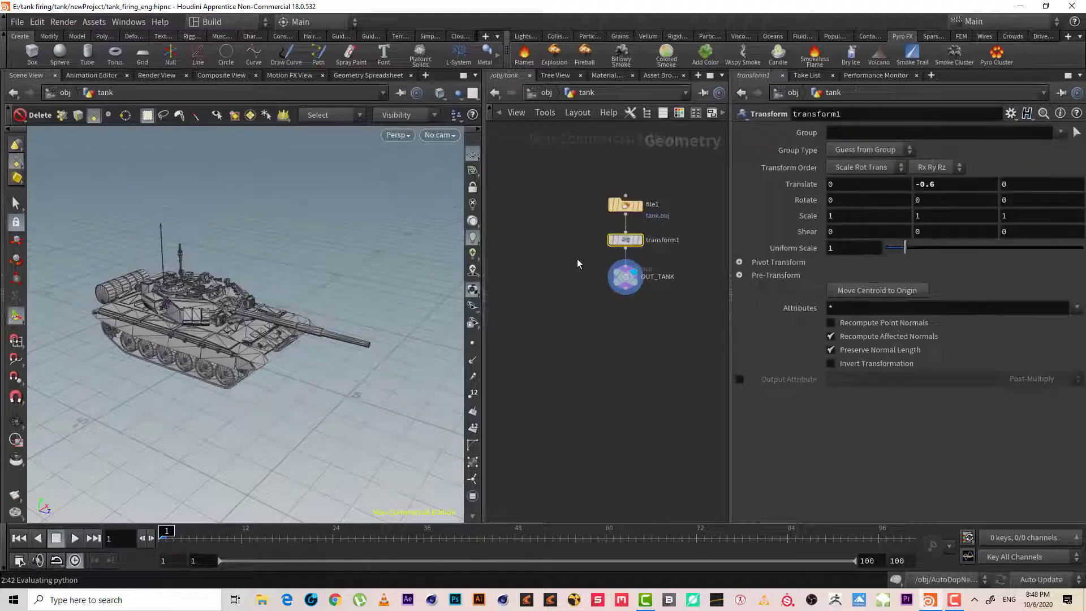
pyautogui.moveTo(577, 259); pyautogui.dragTo(663, 289)
# Return to the object level, open the tank_dust network and add a second Object Merge node beside the dust chain
pyautogui.click(546, 93)
pyautogui.click(533, 271)
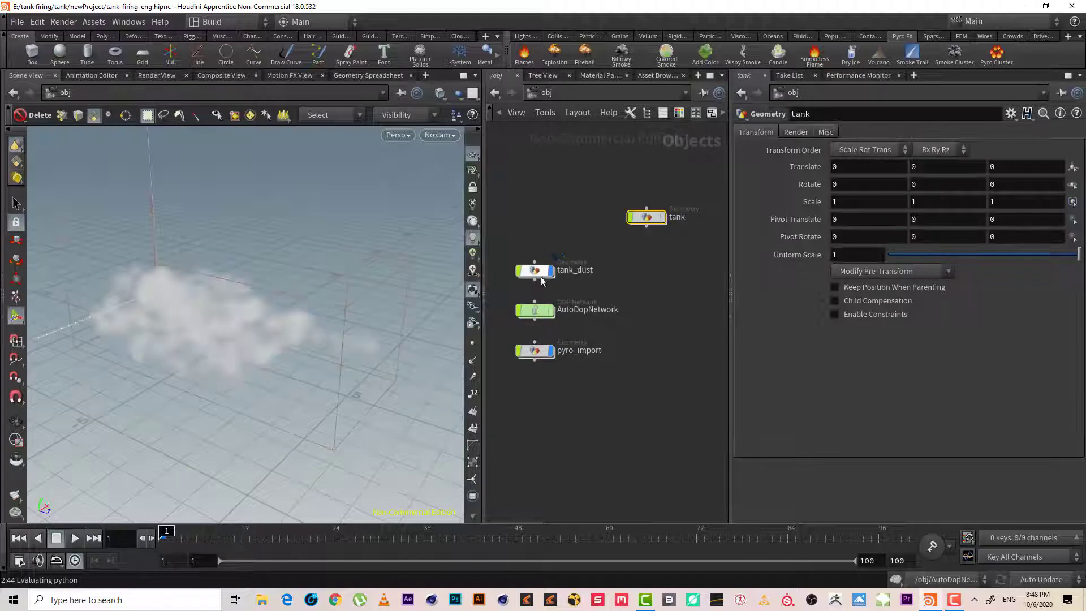
pyautogui.doubleClick(533, 270)
pyautogui.press('Tab')
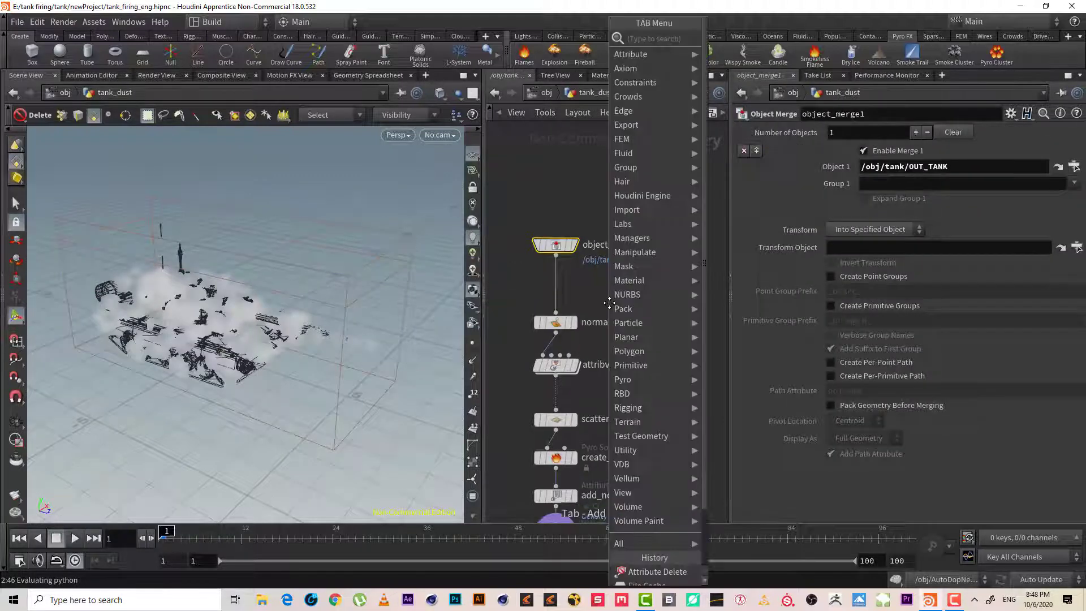
pyautogui.write('ob m')
pyautogui.press('Return')
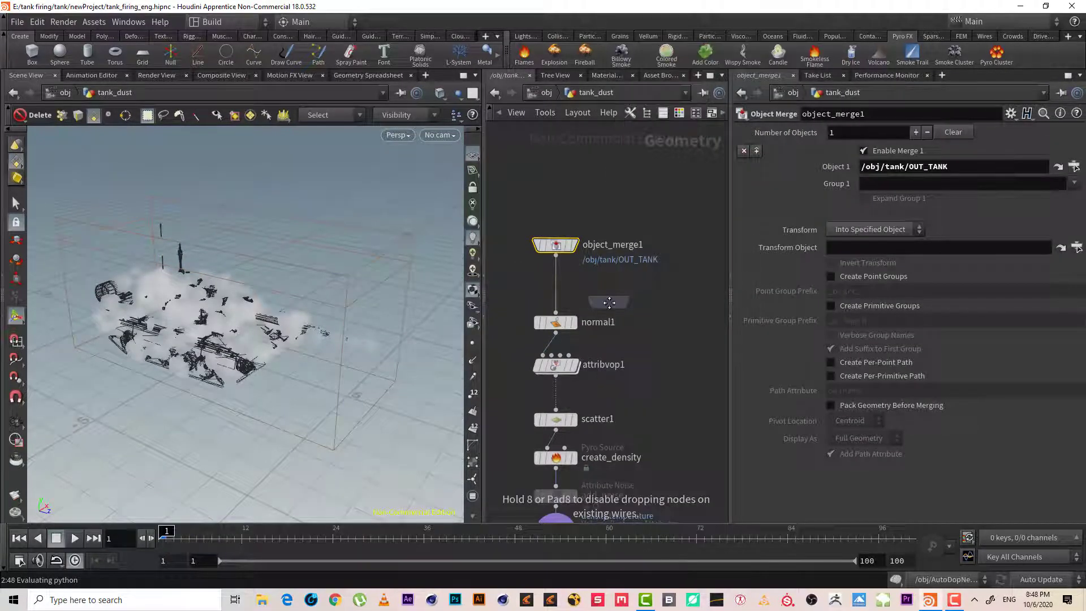
pyautogui.click(609, 301)
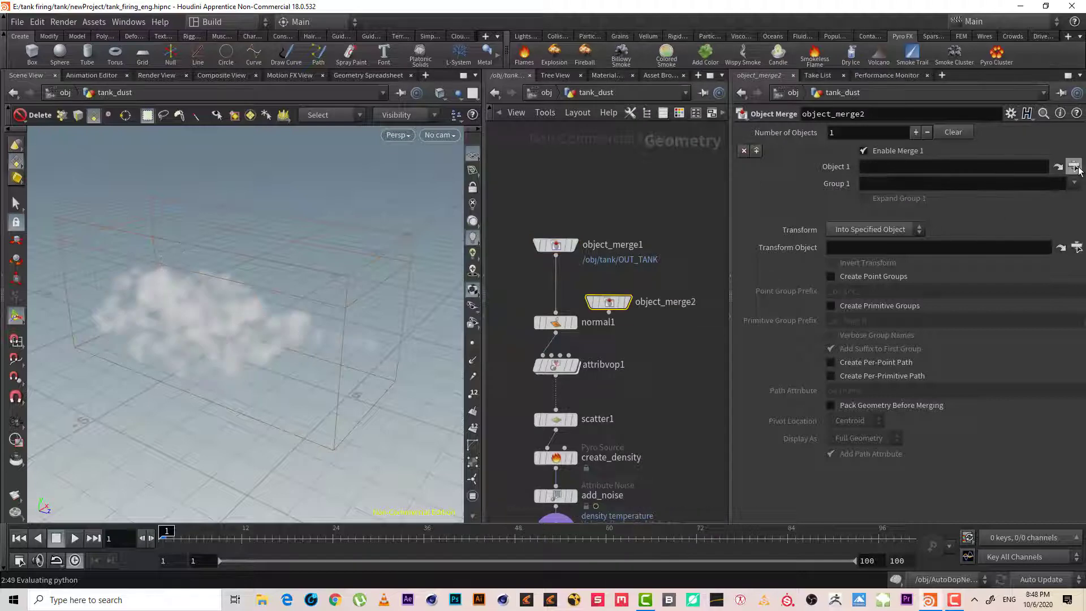
# Set Object 1 of the new Object Merge node to /obj/tank/OUT_TANK
pyautogui.click(1074, 166)
pyautogui.click(937, 110)
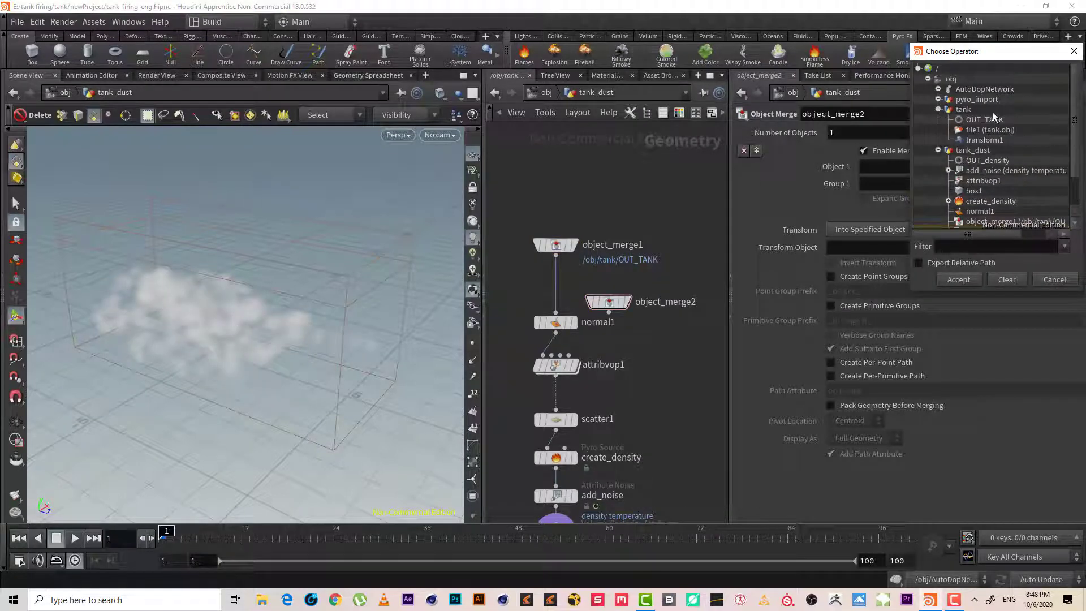
pyautogui.doubleClick(989, 118)
# Replace object_merge1 with object_merge2 as the input of normal1, placing it at the head of the dust chain
pyautogui.click(609, 312)
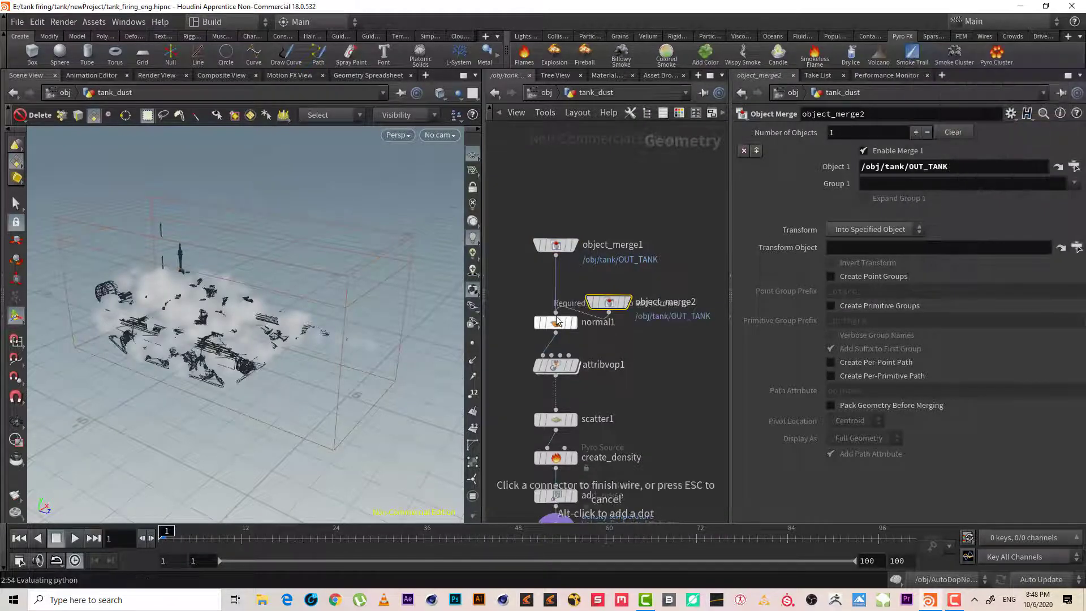
pyautogui.click(556, 315)
pyautogui.click(534, 247)
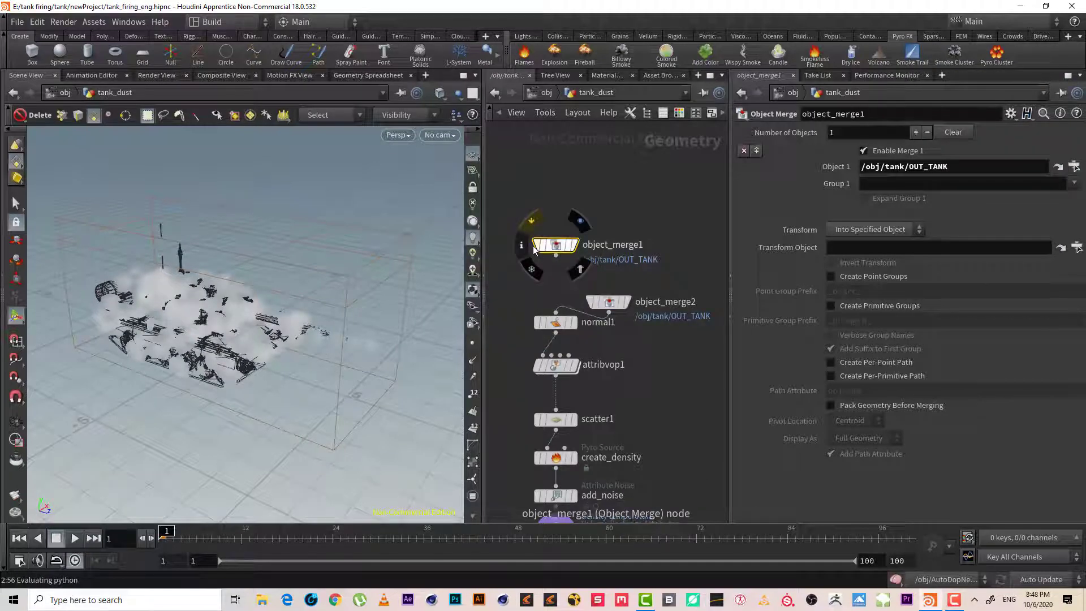
pyautogui.press('Delete')
pyautogui.moveTo(612, 307); pyautogui.dragTo(561, 245)
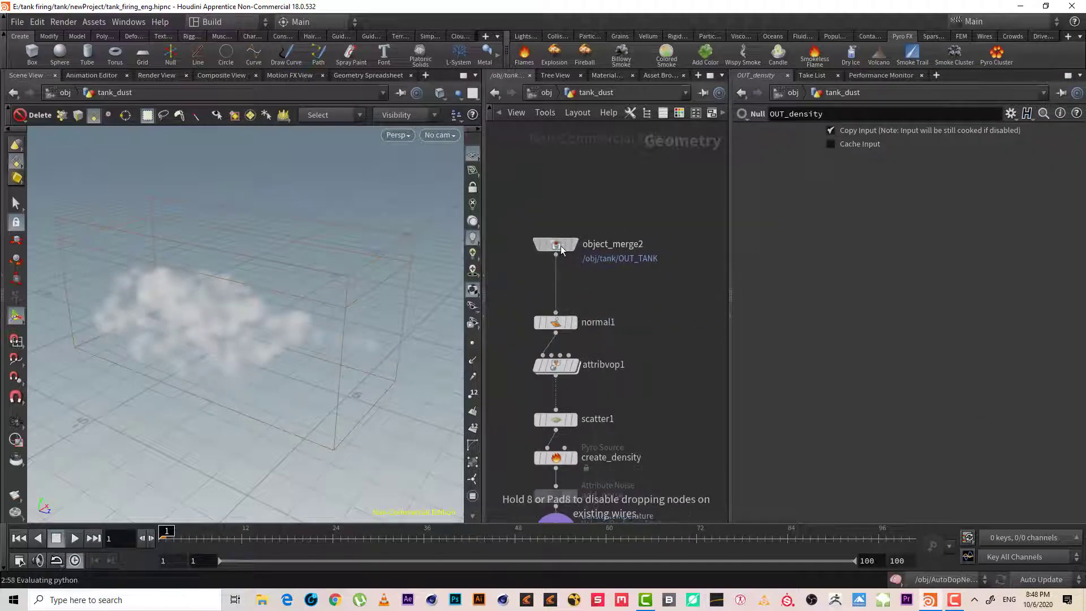
# Select the pointsfromvolume1 node and align it directly beneath box1 in the tank_dust network
pyautogui.press('h')
pyautogui.scroll(-3, 643, 211)
pyautogui.moveTo(636, 235); pyautogui.dragTo(622, 227, button='middle')
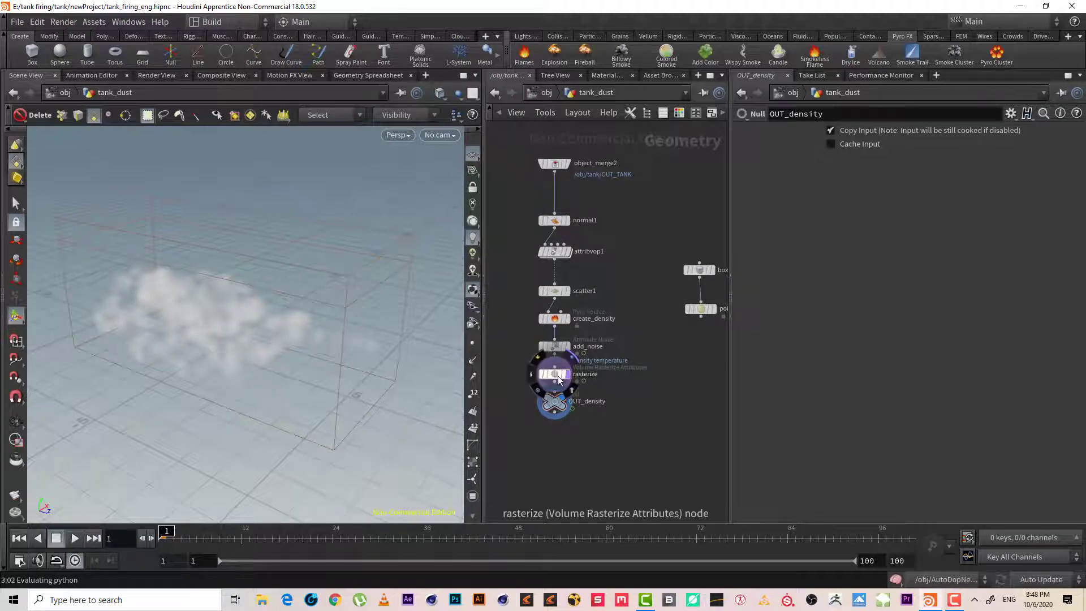
pyautogui.moveTo(562, 401)
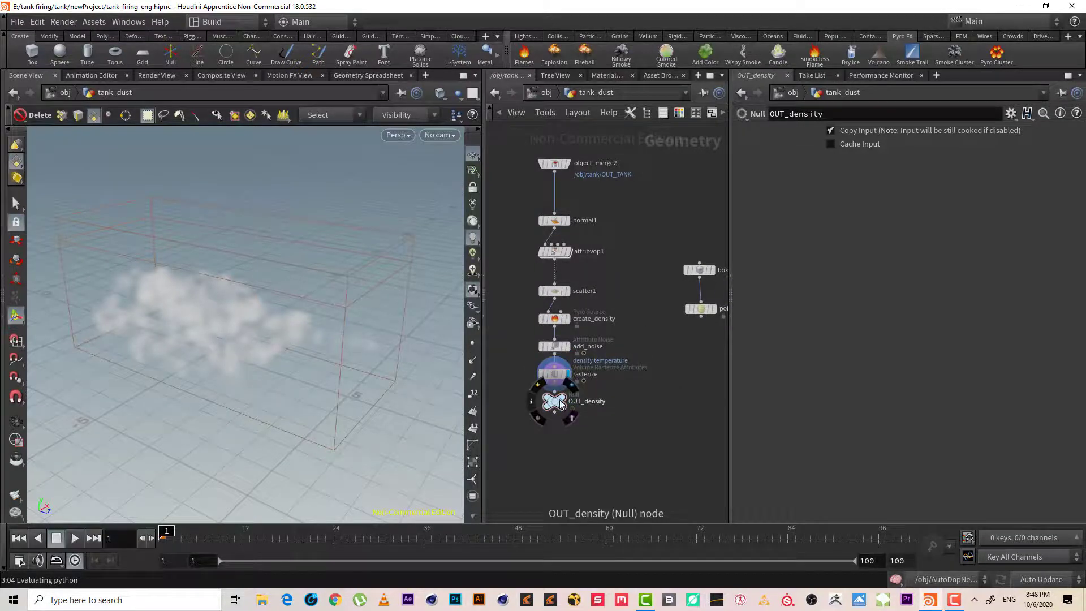
pyautogui.moveTo(678, 352); pyautogui.dragTo(598, 287, button='middle')
pyautogui.scroll(3, 595, 374)
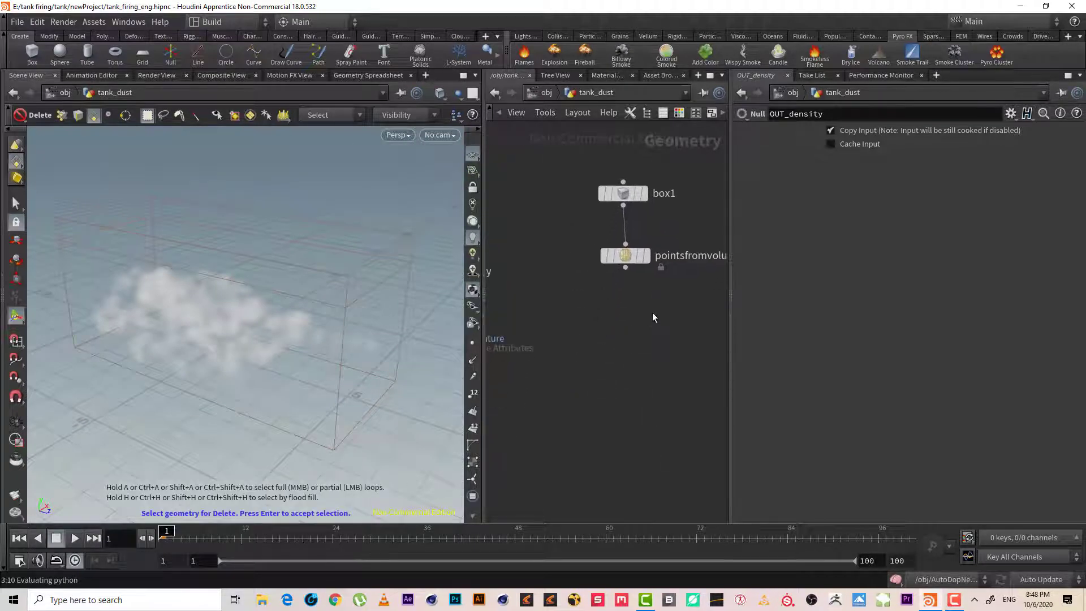
pyautogui.click(635, 259)
pyautogui.moveTo(635, 259); pyautogui.dragTo(629, 255)
pyautogui.click(617, 332)
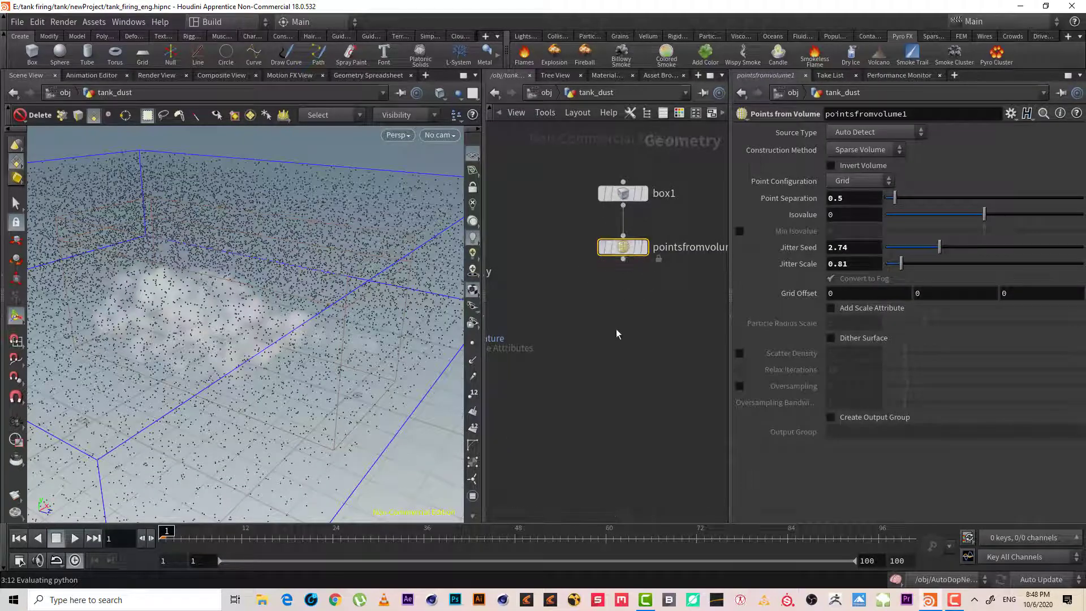
pyautogui.moveTo(662, 286); pyautogui.dragTo(591, 219)
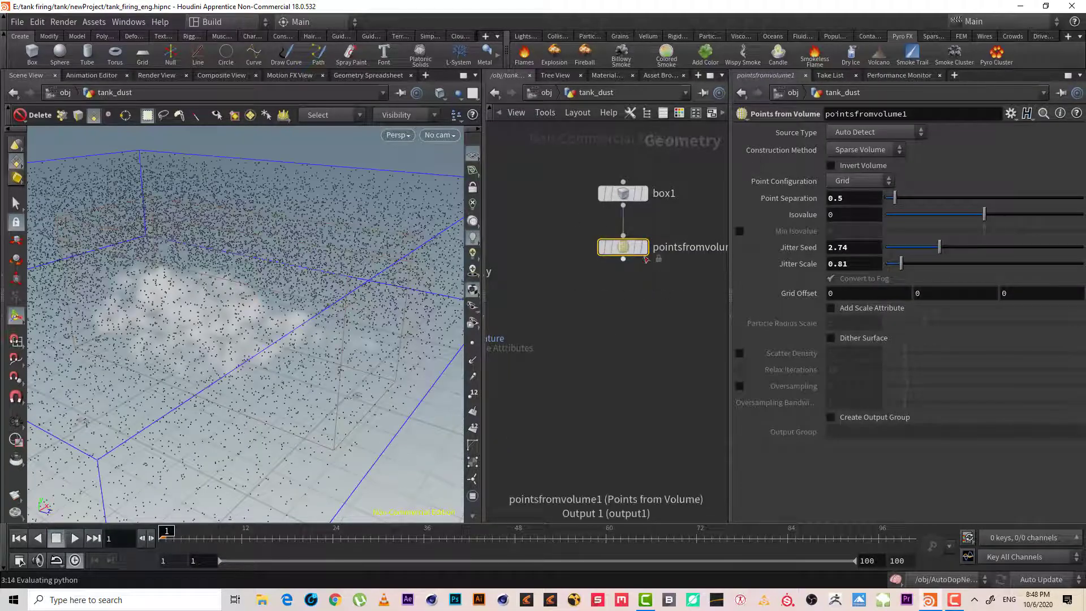
# Display the pointsfromvolume1 result and set its Jitter Seed to 2.5
pyautogui.click(643, 248)
pyautogui.keyDown('alt'); pyautogui.moveTo(343, 281); pyautogui.dragTo(412, 323, button='right'); pyautogui.keyUp('alt')
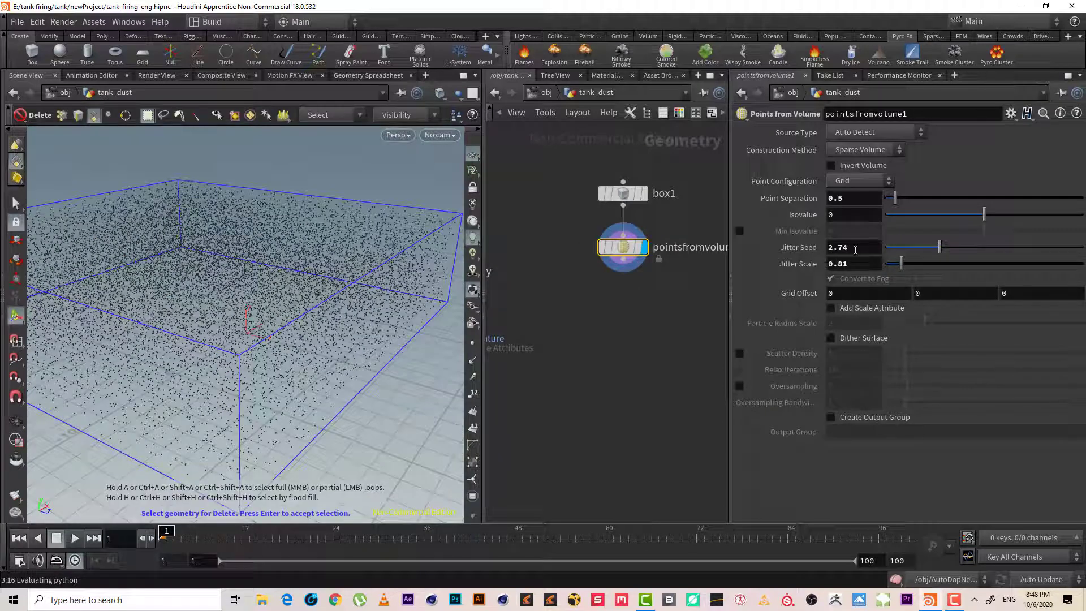
pyautogui.click(855, 250)
pyautogui.write('2.5')
pyautogui.press('Return')
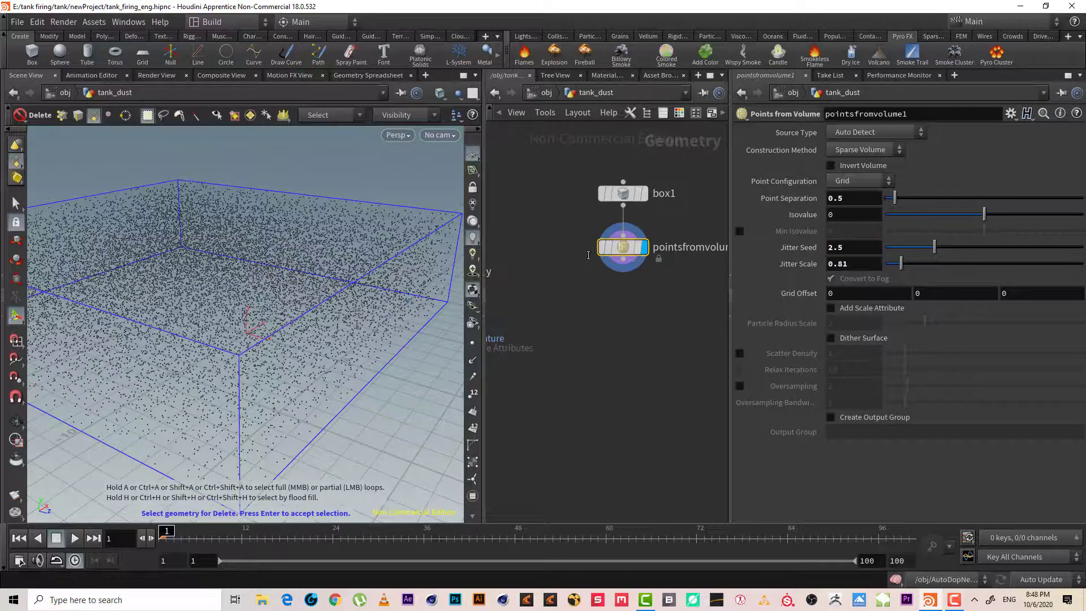
# Set the Jitter Scale of the Points from Volume node to 1
pyautogui.click(854, 264)
pyautogui.write('1')
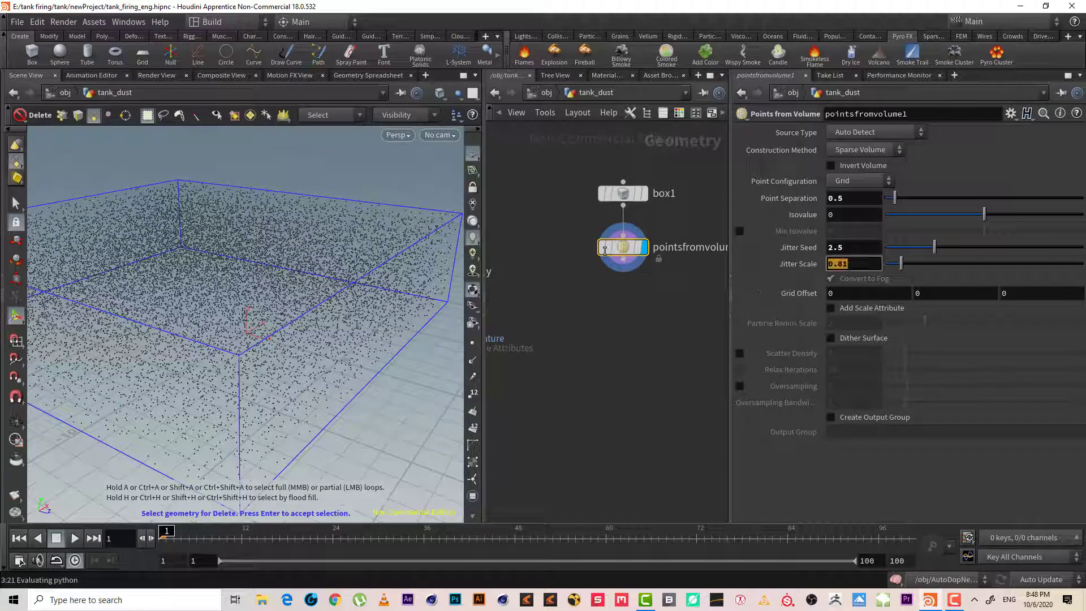
pyautogui.press('Return')
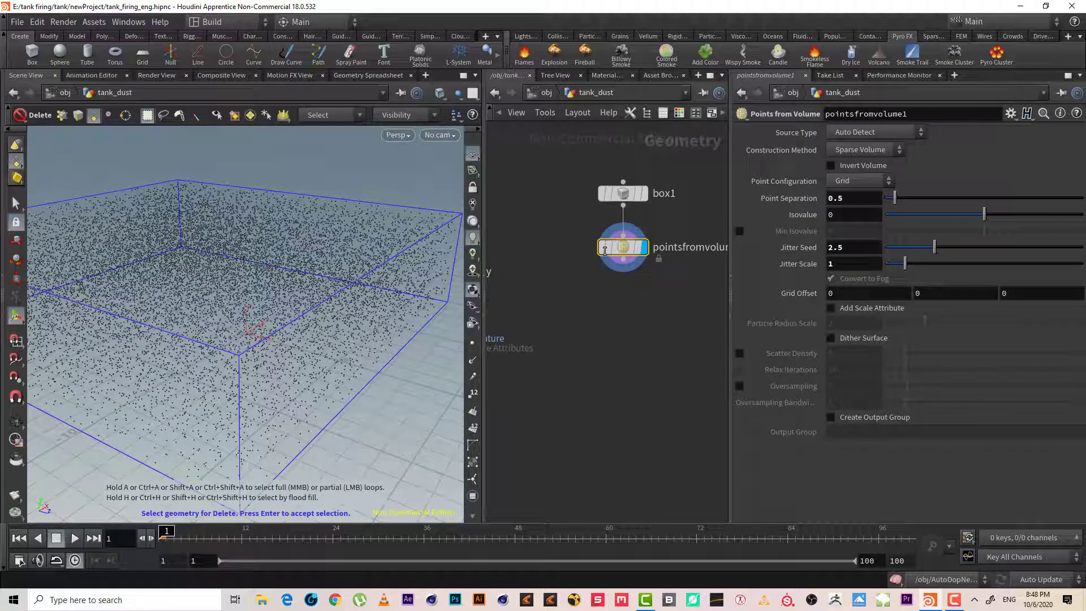
# Add a Point Velocity node connected to the output of pointsfromvolume1 and align it directly below that node
pyautogui.moveTo(663, 291); pyautogui.dragTo(652, 254, button='middle')
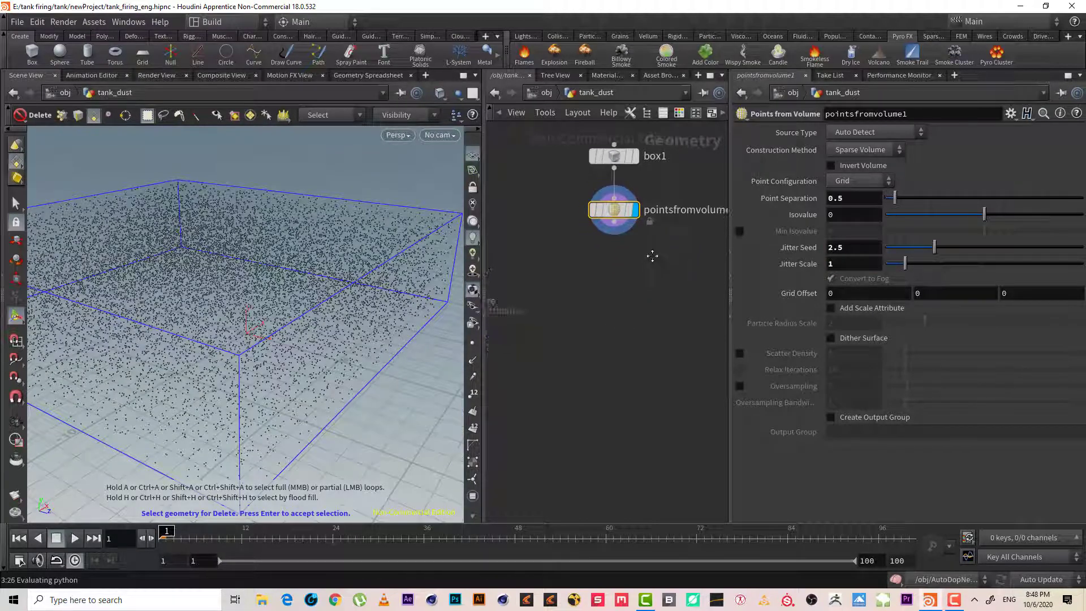
pyautogui.moveTo(643, 286); pyautogui.dragTo(615, 291, button='right')
pyautogui.scroll(-1, 615, 291)
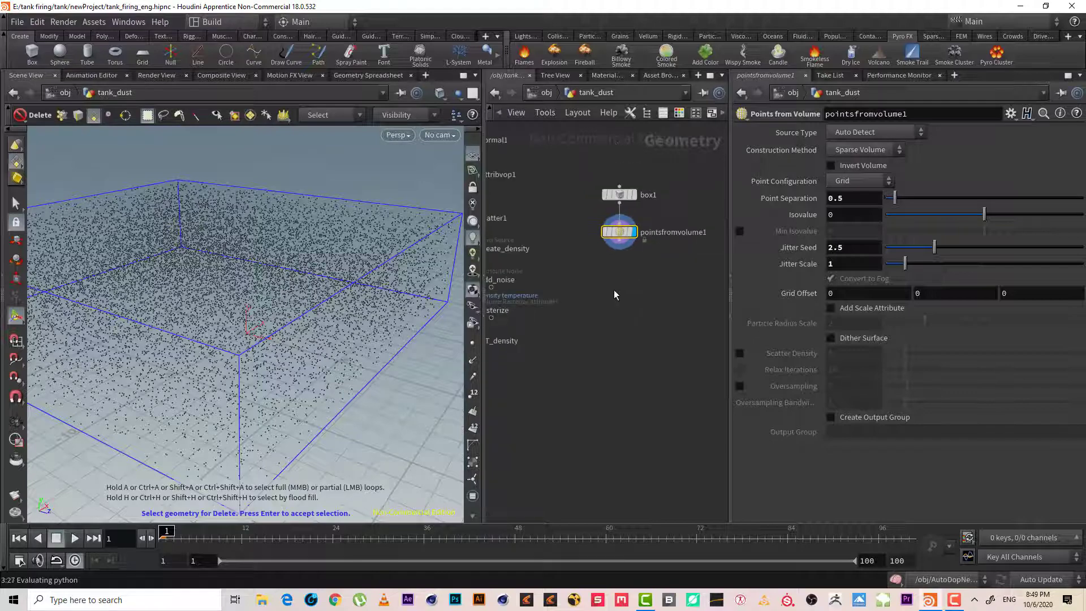
pyautogui.click(618, 247)
pyautogui.press('Tab')
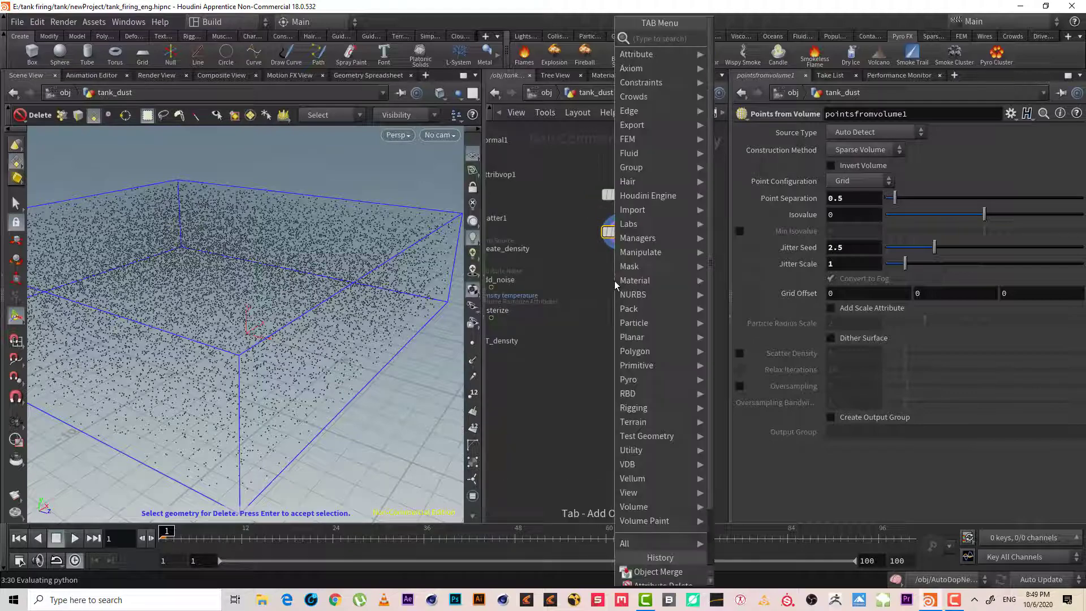
pyautogui.write('poin')
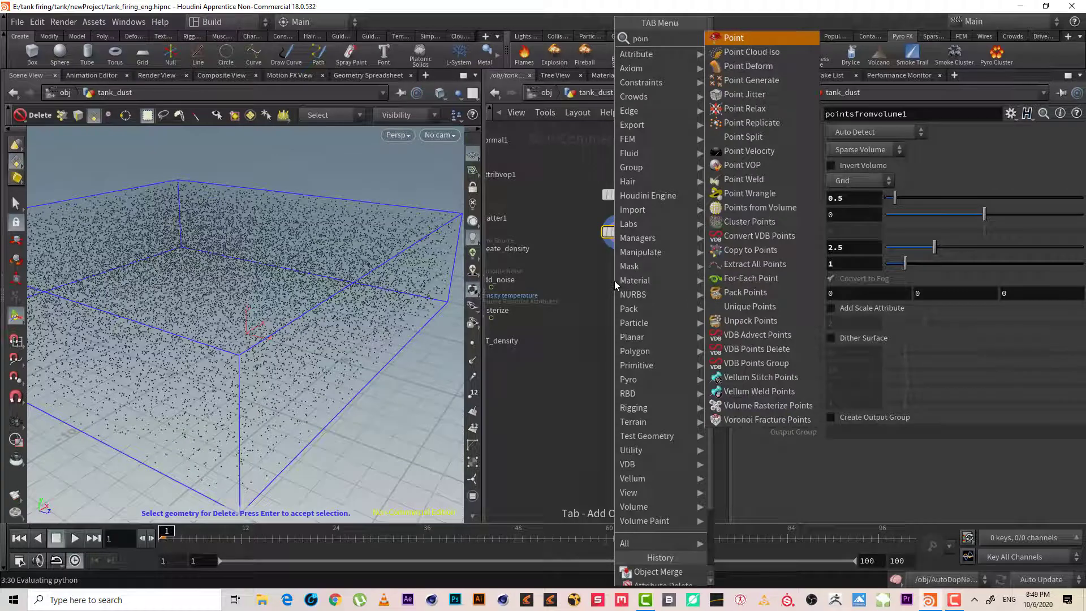
pyautogui.write(' v')
pyautogui.press('Return')
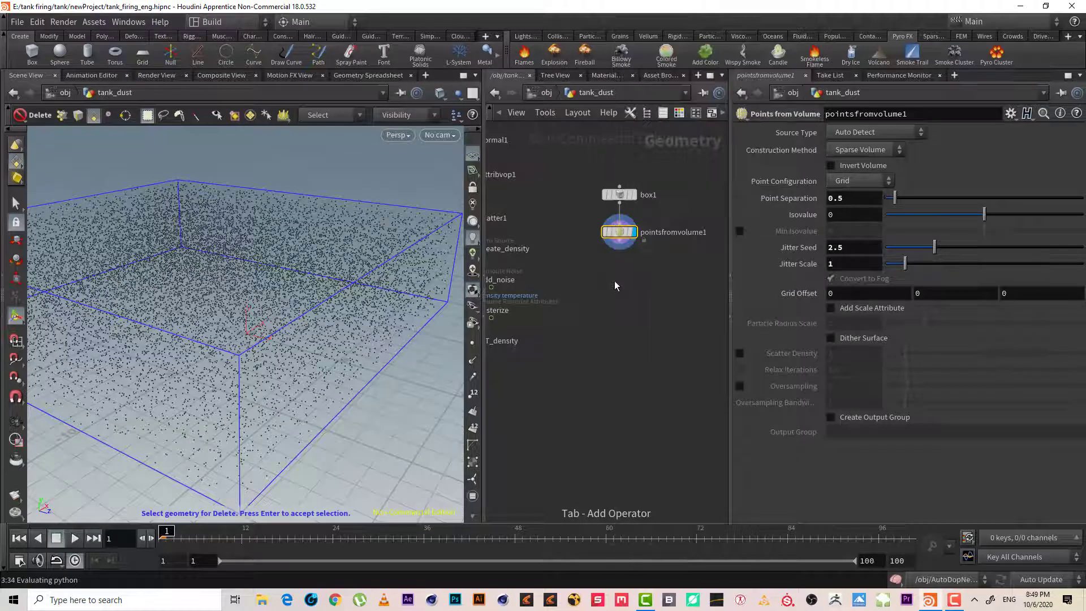
pyautogui.click(617, 281)
pyautogui.click(629, 281)
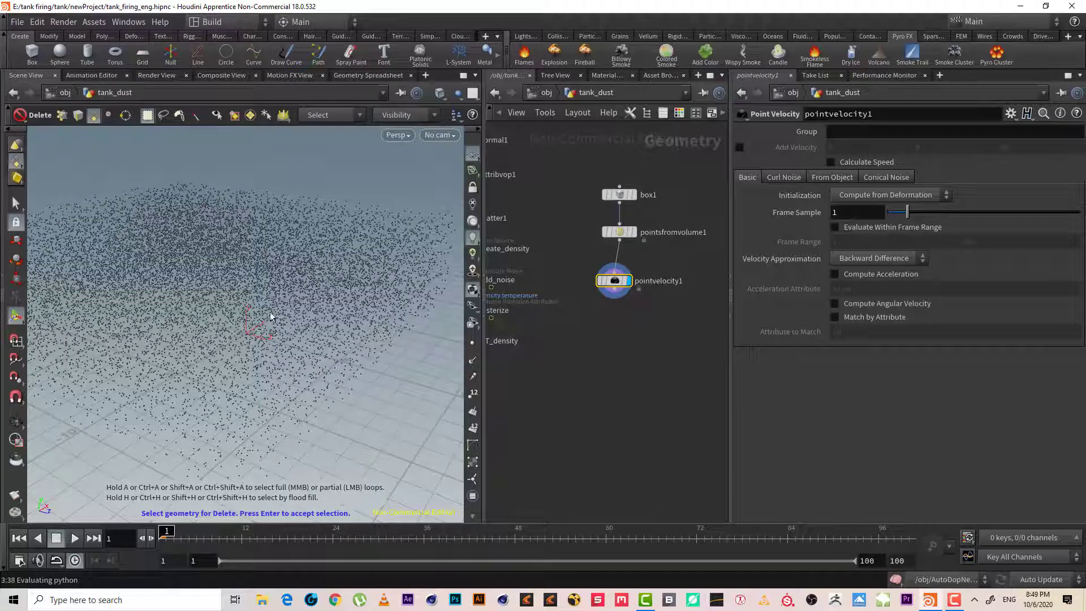
pyautogui.moveTo(657, 318); pyautogui.dragTo(620, 269)
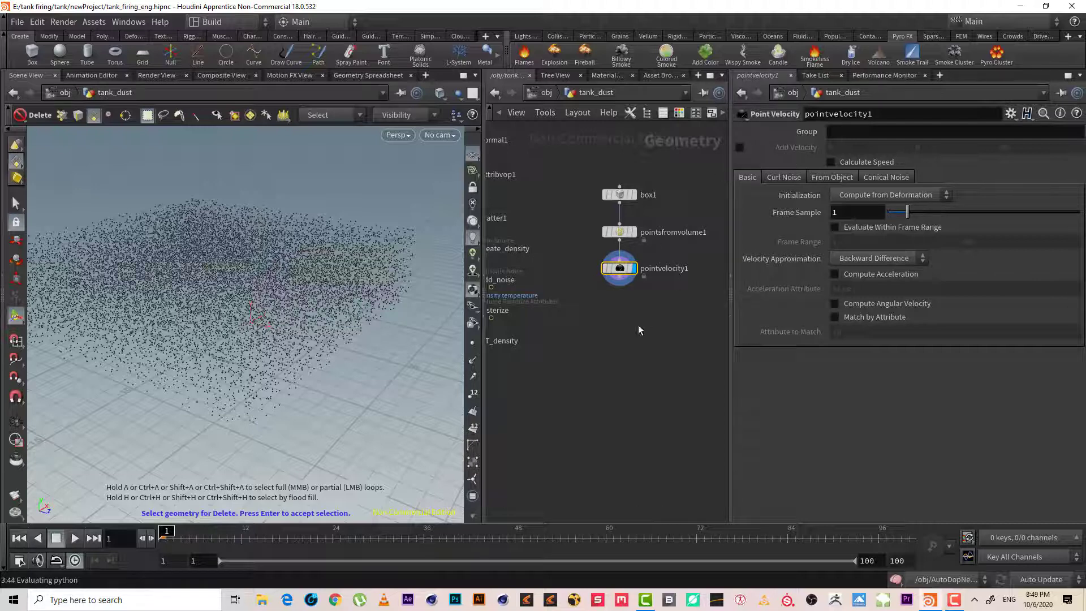
# Enable Add Velocity on the Point Velocity node and set its Z component to -1
pyautogui.click(740, 148)
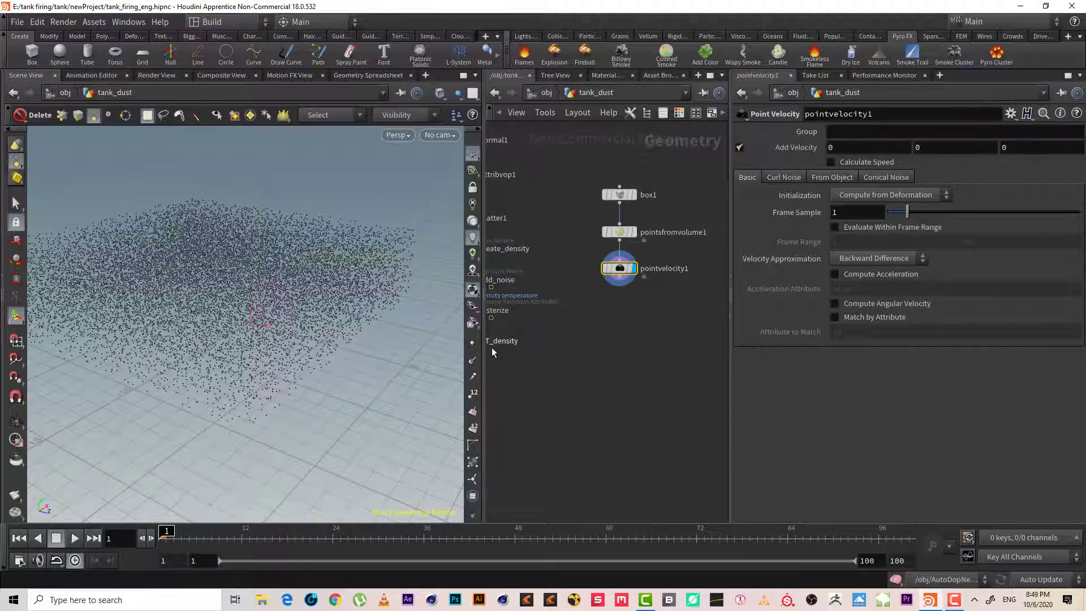
pyautogui.click(635, 268)
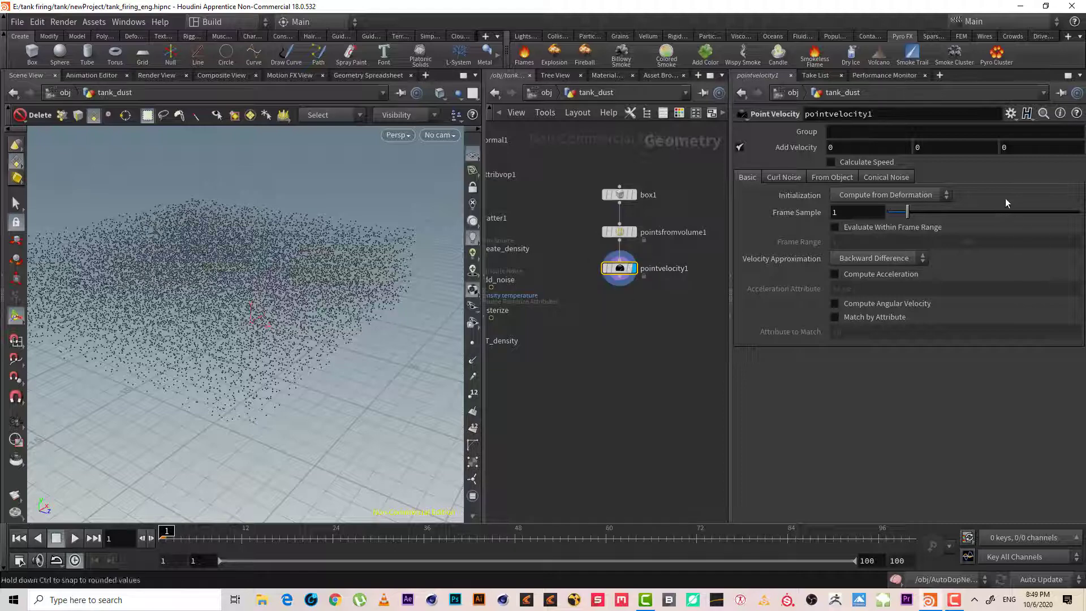
pyautogui.moveTo(285, 339); pyautogui.dragTo(322, 374)
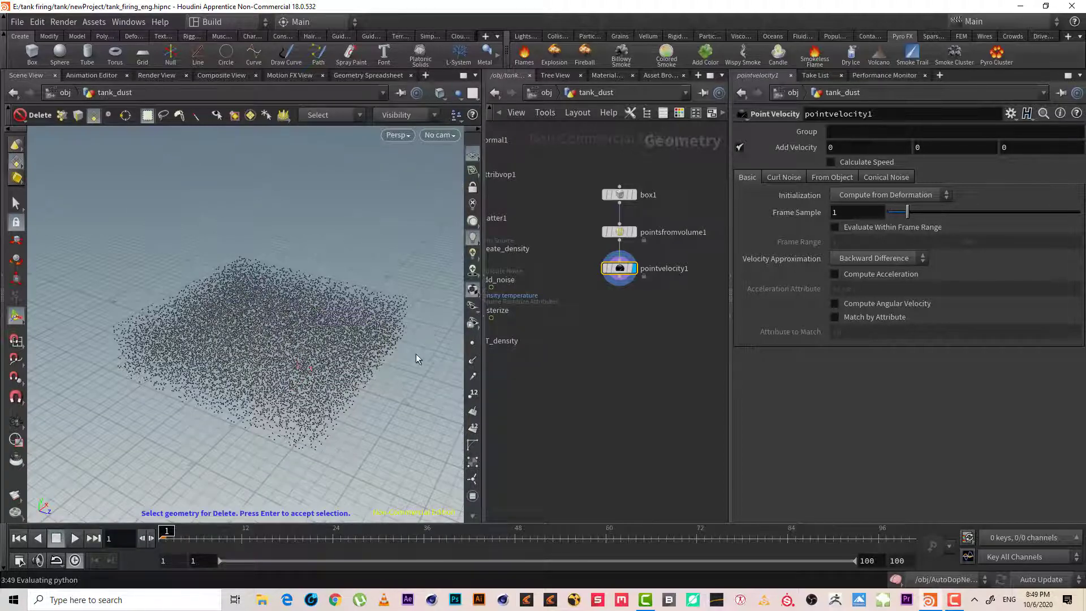
pyautogui.keyDown('alt'); pyautogui.moveTo(373, 363); pyautogui.dragTo(348, 352, button='middle'); pyautogui.keyUp('alt')
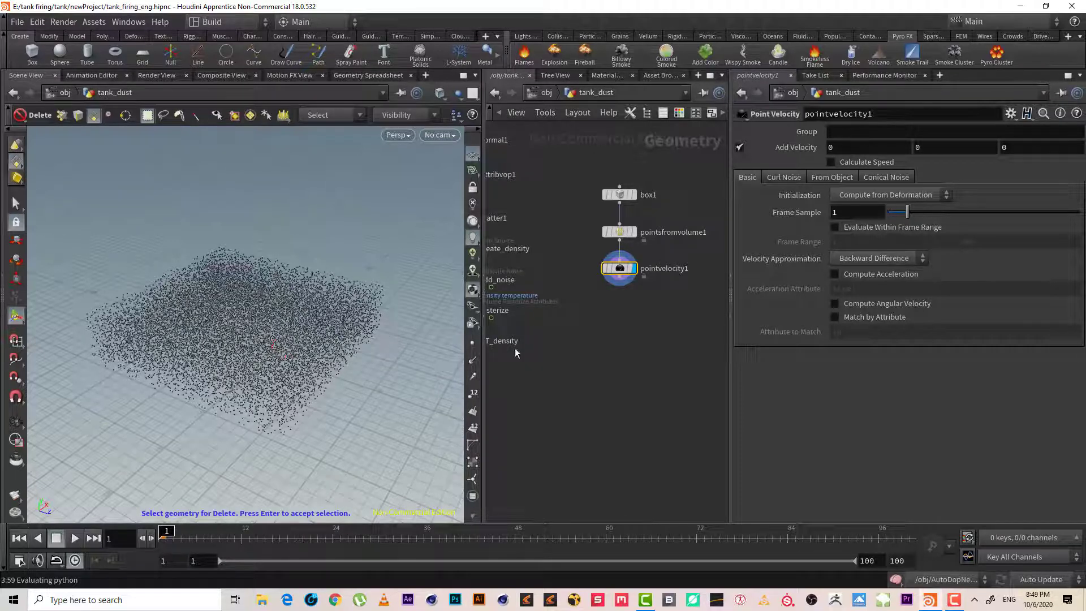
pyautogui.moveTo(613, 307); pyautogui.dragTo(589, 323, button='middle')
pyautogui.rightClick(594, 293)
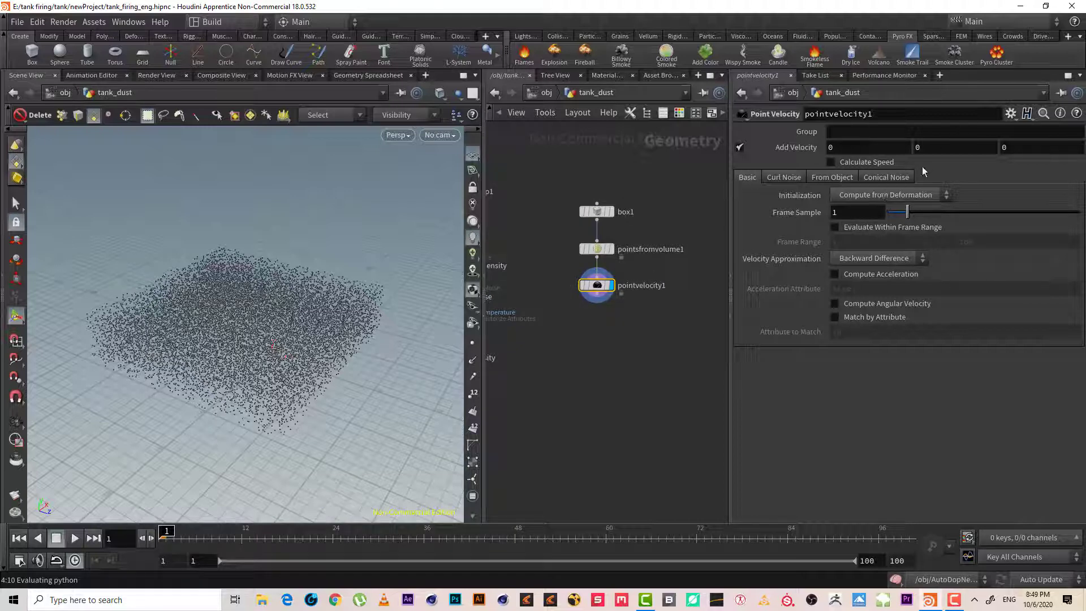
pyautogui.click(1008, 146)
pyautogui.write('-')
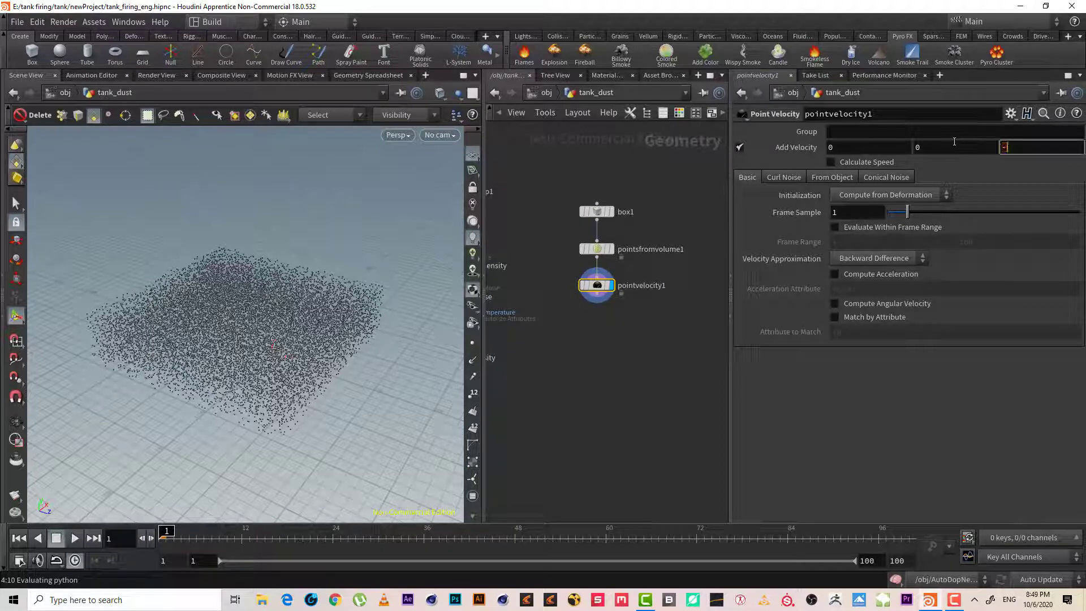
pyautogui.write('1')
pyautogui.press('Return')
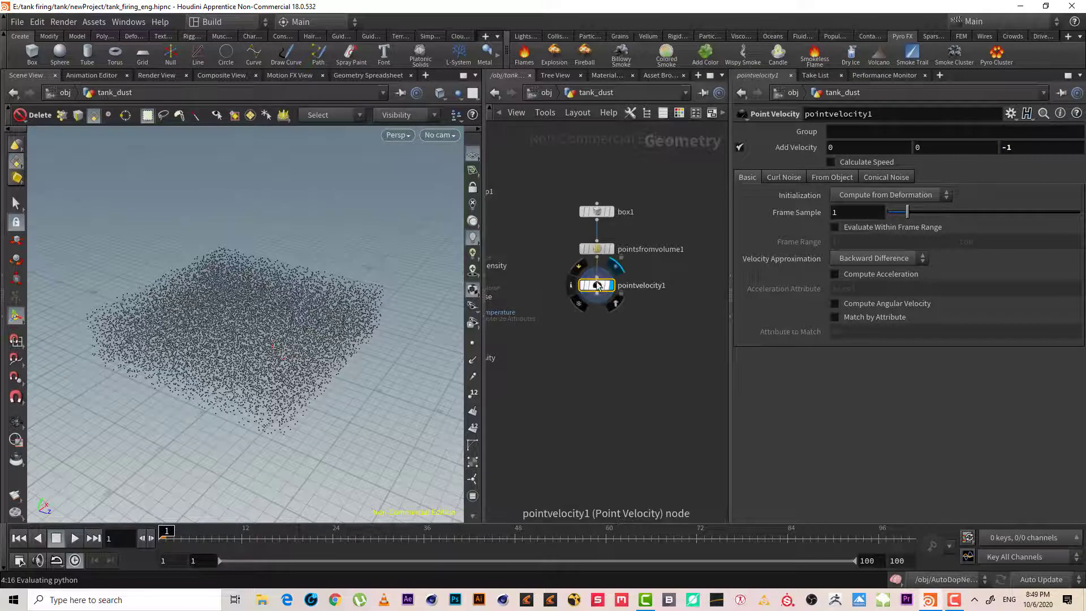
# Visualize the v attribute of pointvelocity1 from its node info and examine the velocity vectors in the viewport
pyautogui.click(571, 285)
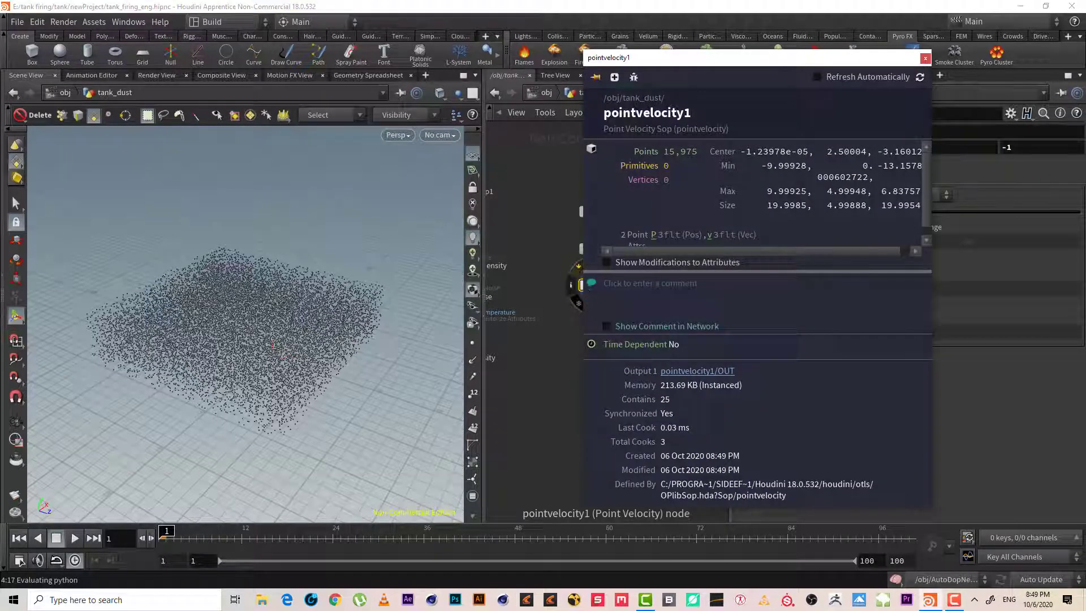
pyautogui.click(710, 234)
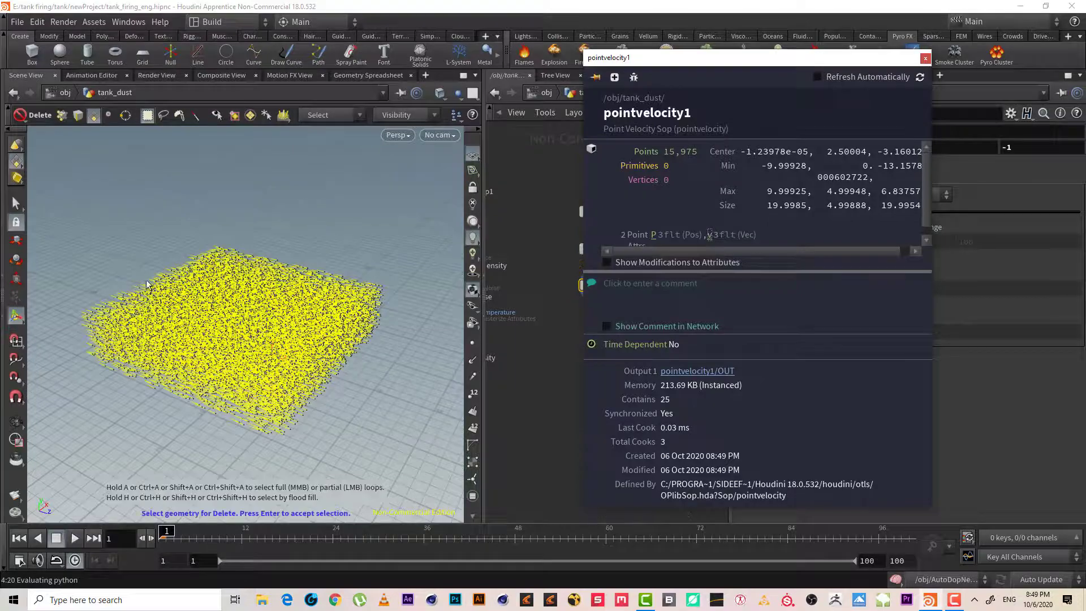
pyautogui.click(925, 58)
pyautogui.press('Escape')
pyautogui.moveTo(225, 344); pyautogui.dragTo(288, 351, button='right')
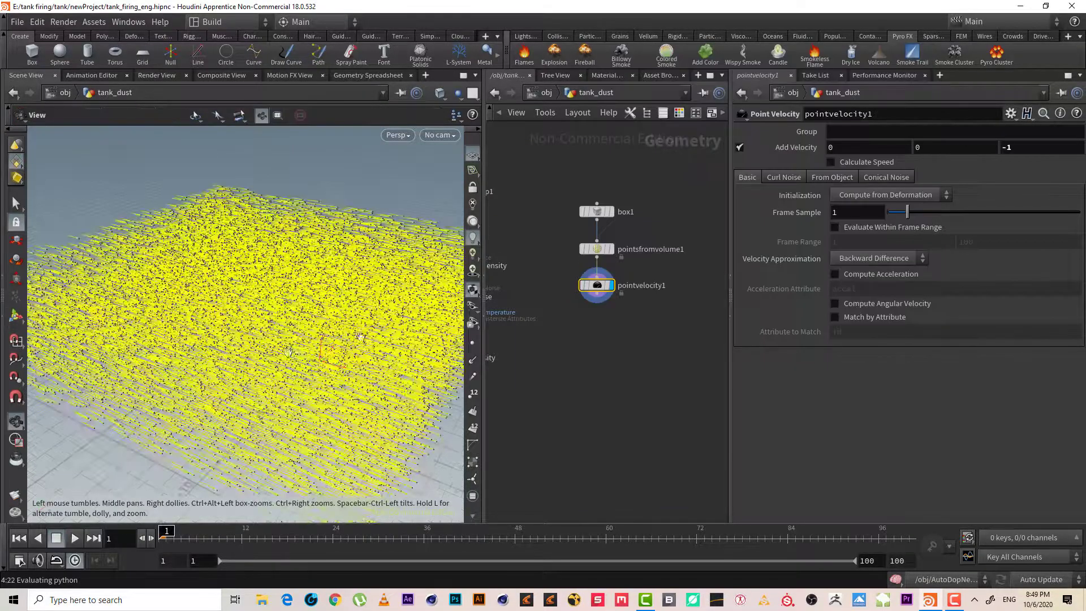
pyautogui.moveTo(288, 350); pyautogui.dragTo(366, 354, button='middle')
pyautogui.moveTo(366, 353); pyautogui.dragTo(198, 408, button='right')
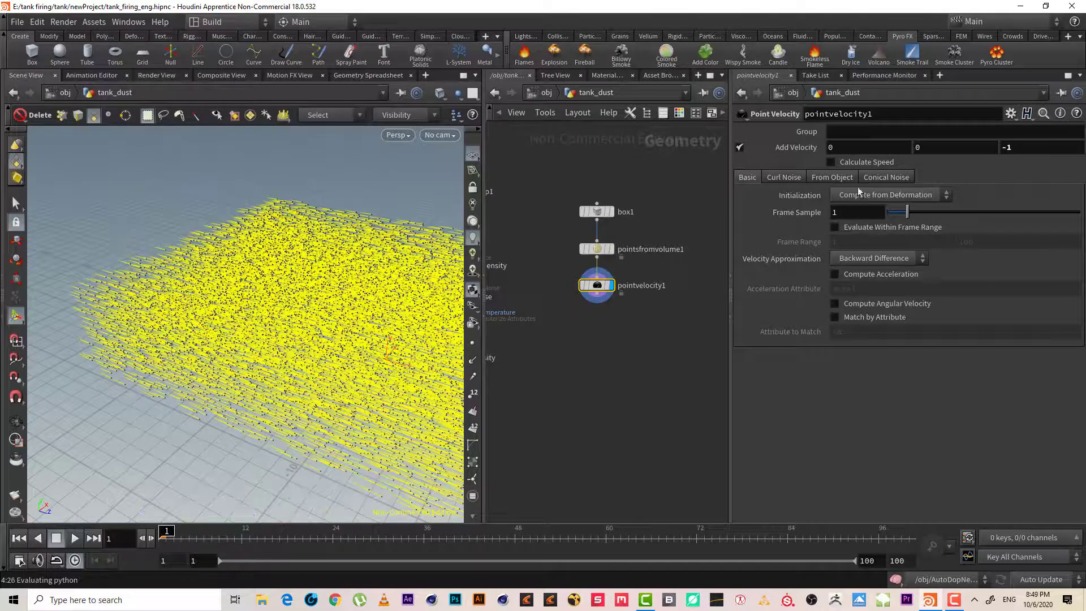
# Enable Add Curl Noise on the Point Velocity node and inspect the noisy vectors from above
pyautogui.click(798, 179)
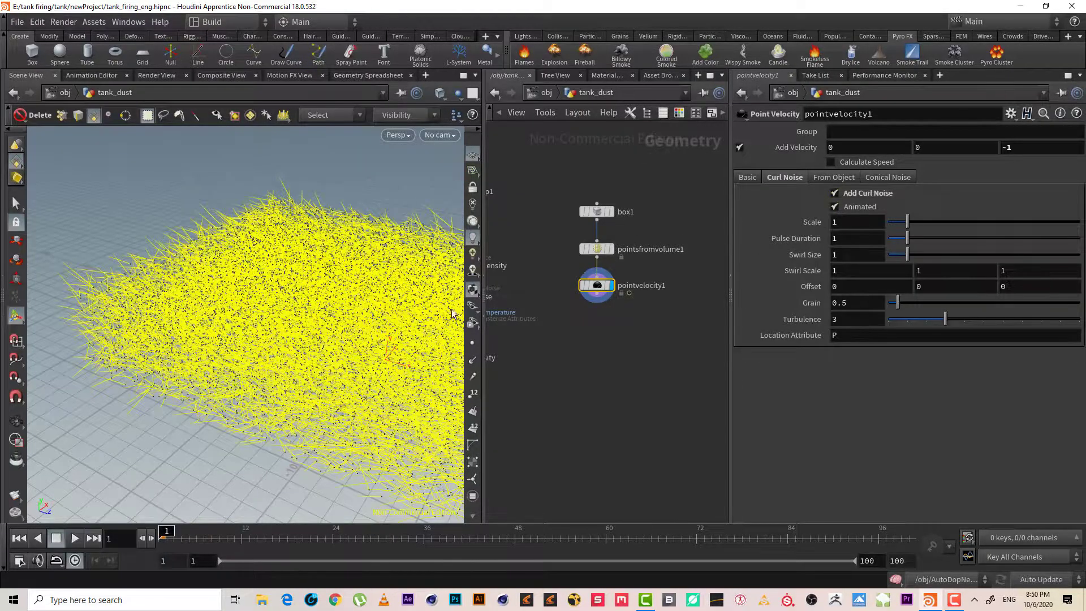
pyautogui.keyDown('alt'); pyautogui.moveTo(316, 287); pyautogui.dragTo(255, 294); pyautogui.keyUp('alt')
pyautogui.press('Delete')
pyautogui.moveTo(378, 275); pyautogui.dragTo(382, 326)
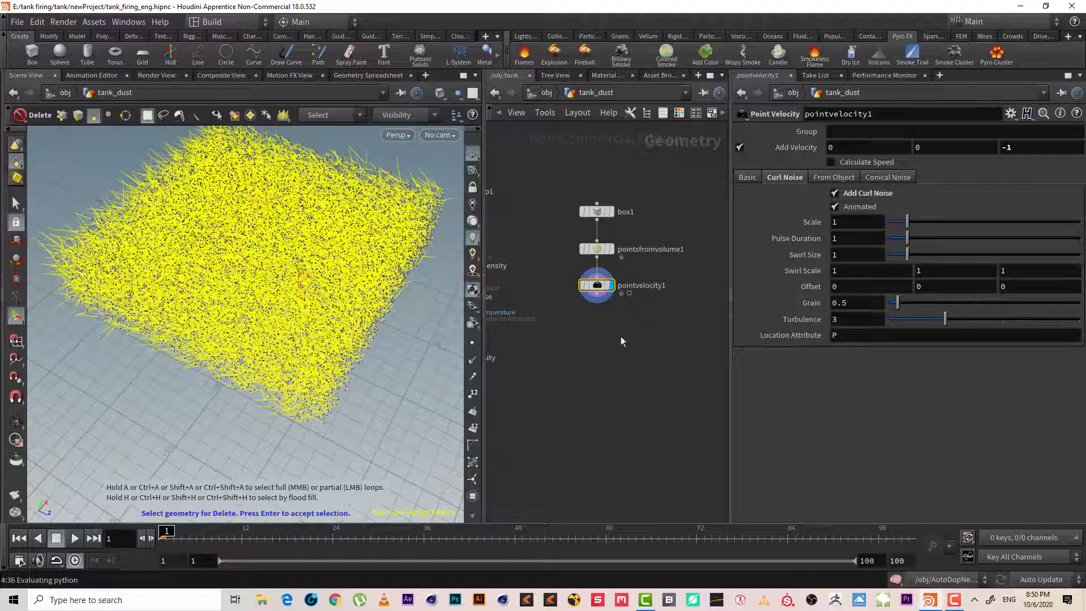
# Duplicate the rasterize and OUT_density nodes from the density network
pyautogui.moveTo(623, 339); pyautogui.dragTo(657, 285, button='middle')
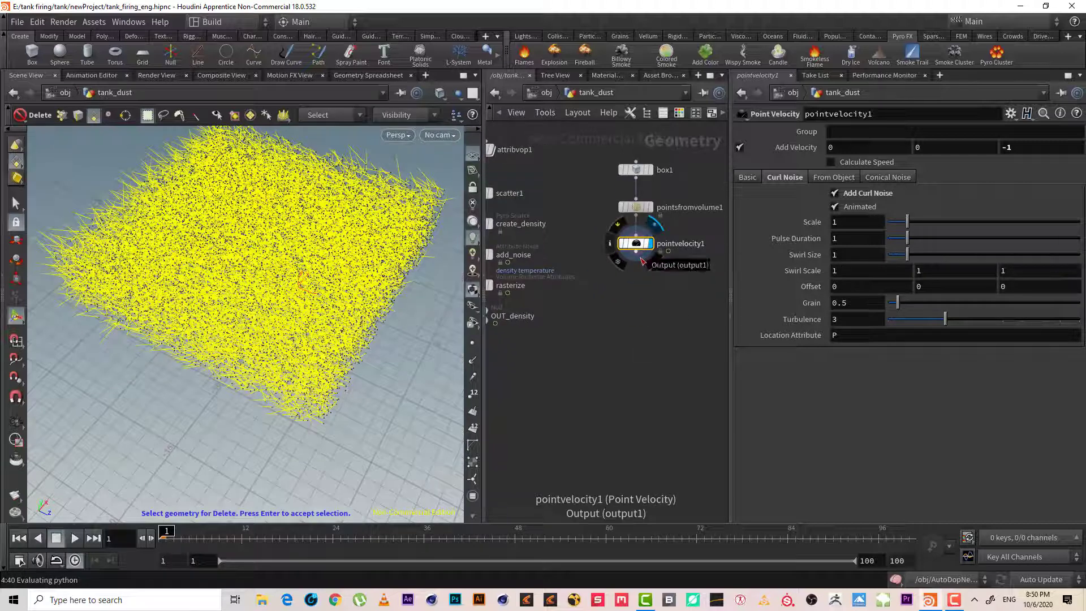
pyautogui.click(634, 247)
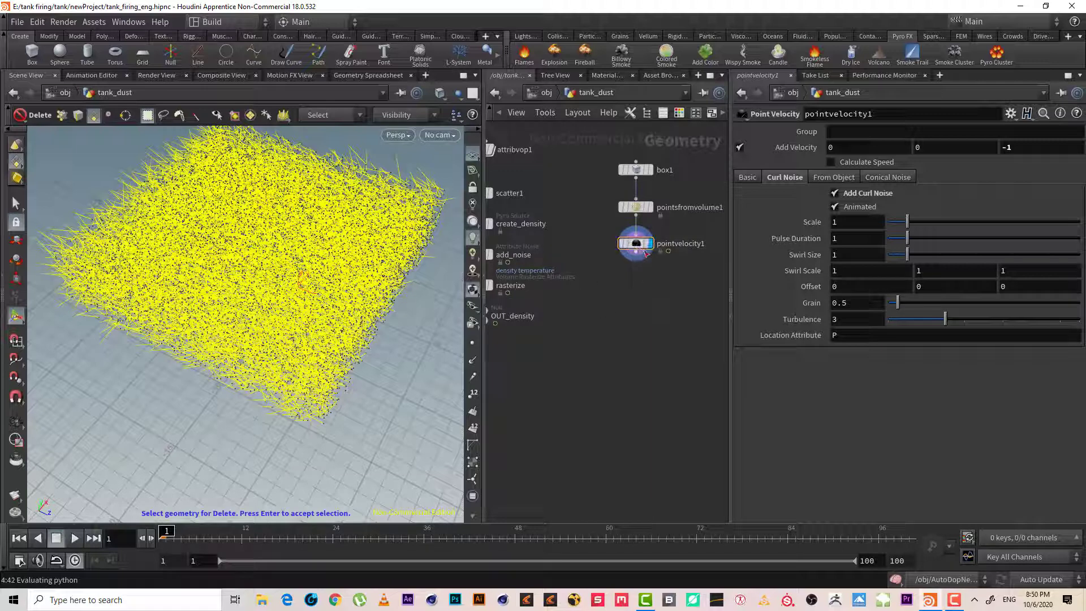
pyautogui.moveTo(608, 323); pyautogui.dragTo(637, 332, button='middle')
pyautogui.moveTo(607, 358); pyautogui.dragTo(535, 320)
pyautogui.moveTo(606, 288); pyautogui.dragTo(490, 361)
pyautogui.hotkey('ctrl', 'c')
pyautogui.hotkey('ctrl', 'v')
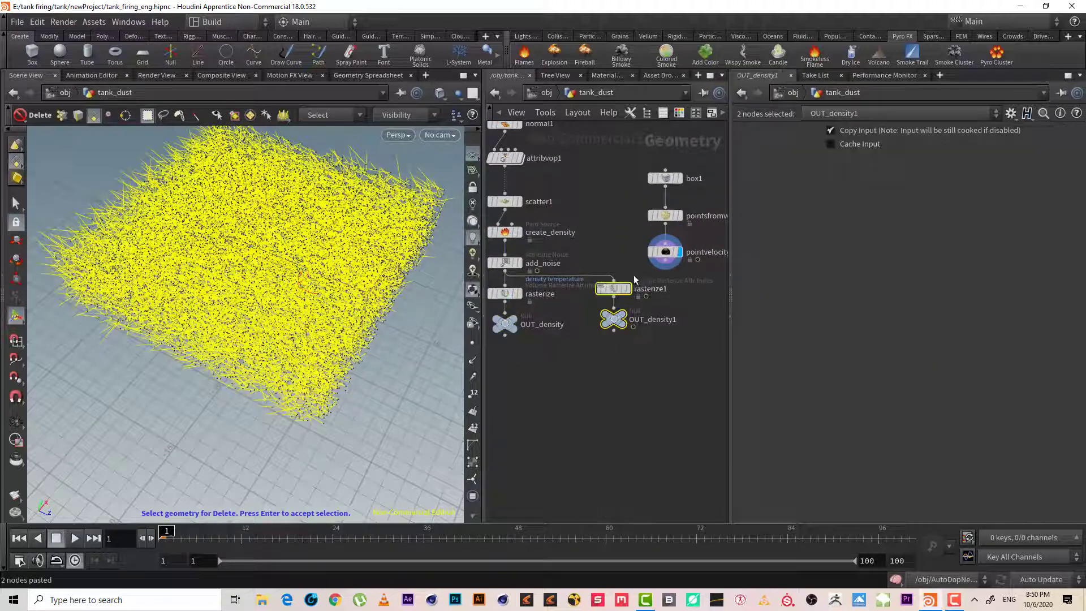
# Place the duplicated nodes below pointvelocity1 and connect its output to the copied rasterize node's input
pyautogui.moveTo(618, 294); pyautogui.dragTo(669, 294)
pyautogui.click(667, 264)
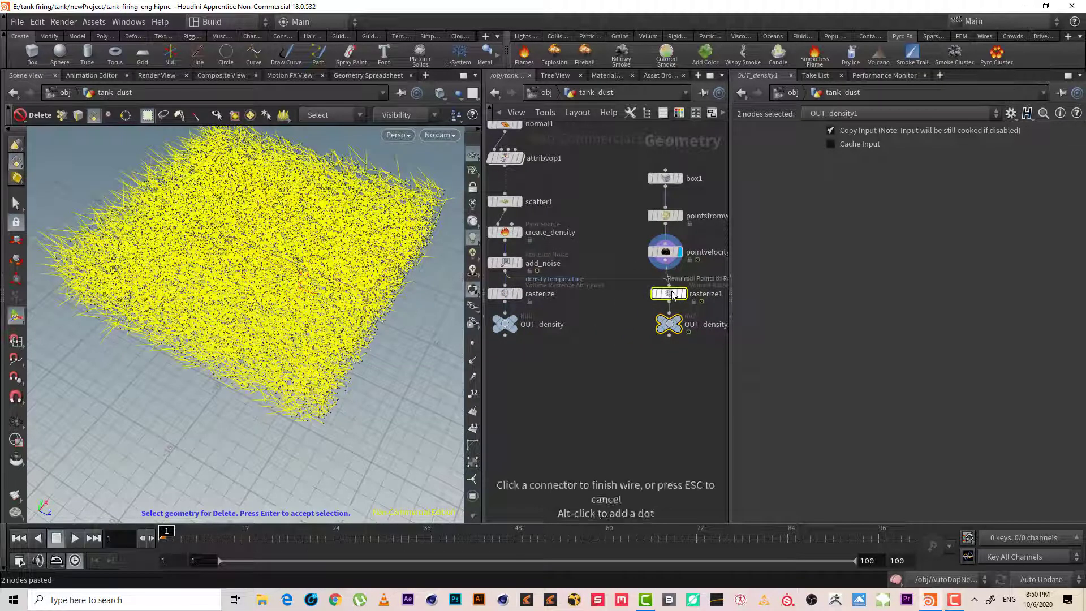
pyautogui.click(669, 285)
# Reduce the Attributes list of the copied rasterize node to only v
pyautogui.click(669, 294)
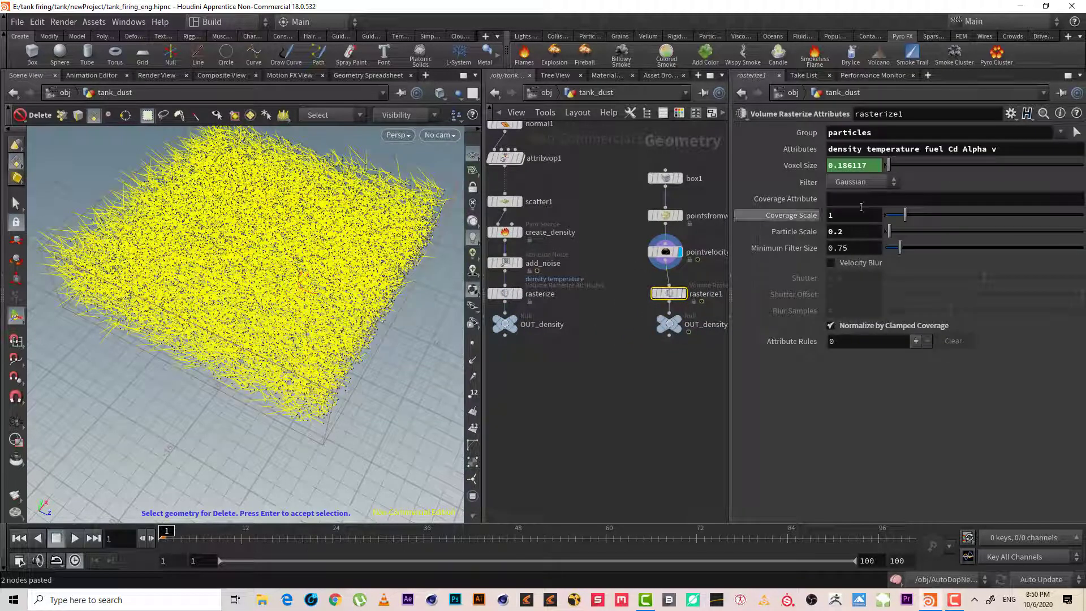
pyautogui.click(809, 165)
pyautogui.click(804, 166)
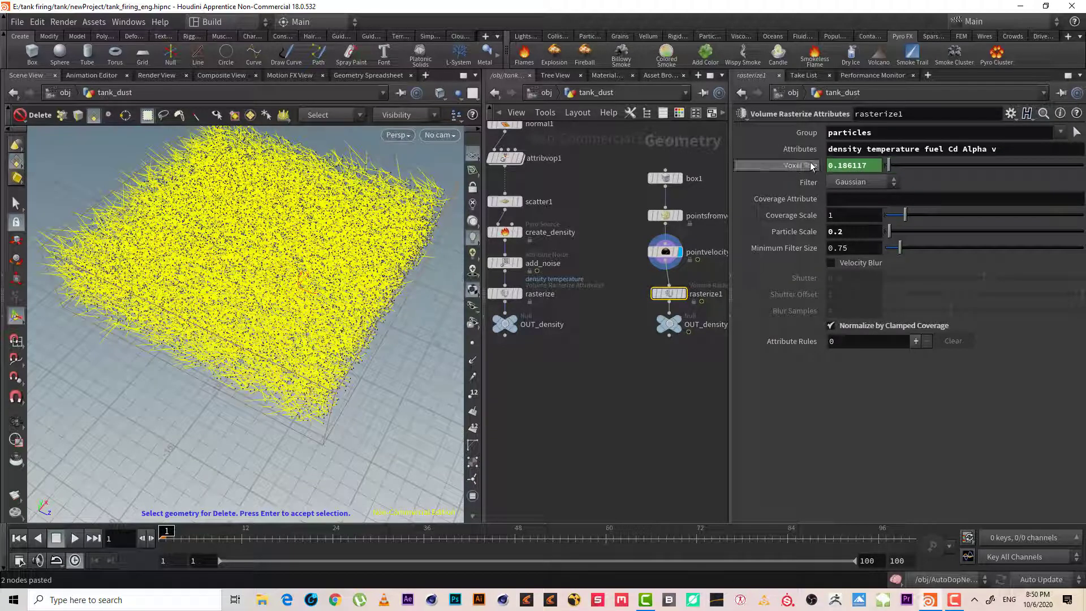
pyautogui.click(695, 298)
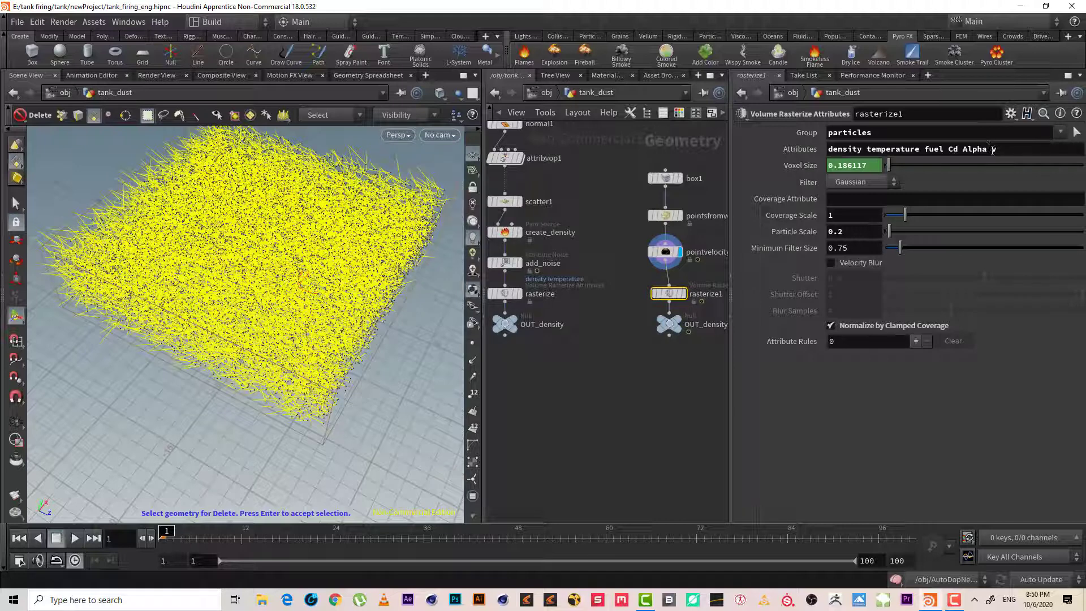
pyautogui.moveTo(992, 150); pyautogui.dragTo(784, 123)
pyautogui.press('BackSpace')
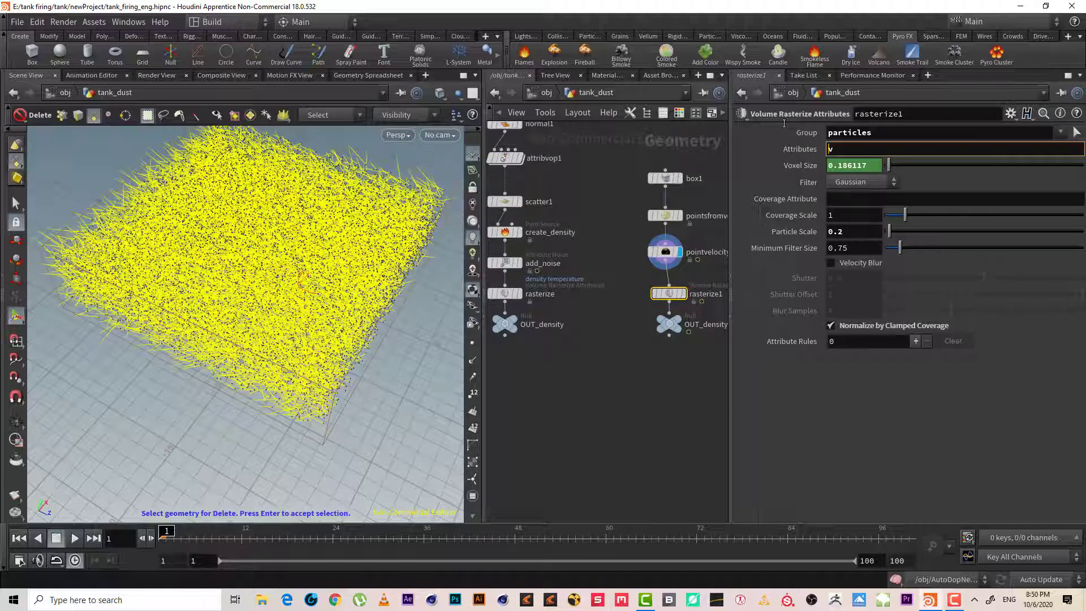
pyautogui.press('Return')
# Rename the duplicated output null below rasterize1 to OUT_V
pyautogui.moveTo(696, 324); pyautogui.dragTo(650, 306, button='middle')
pyautogui.click(653, 307)
pyautogui.moveTo(659, 307); pyautogui.dragTo(778, 310)
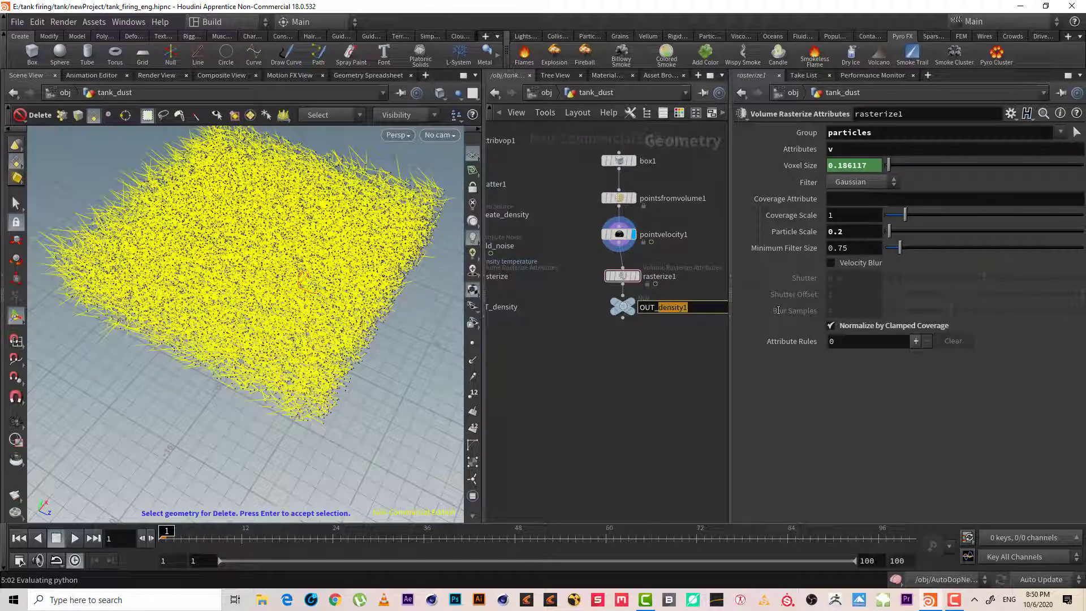
pyautogui.write('VEL')
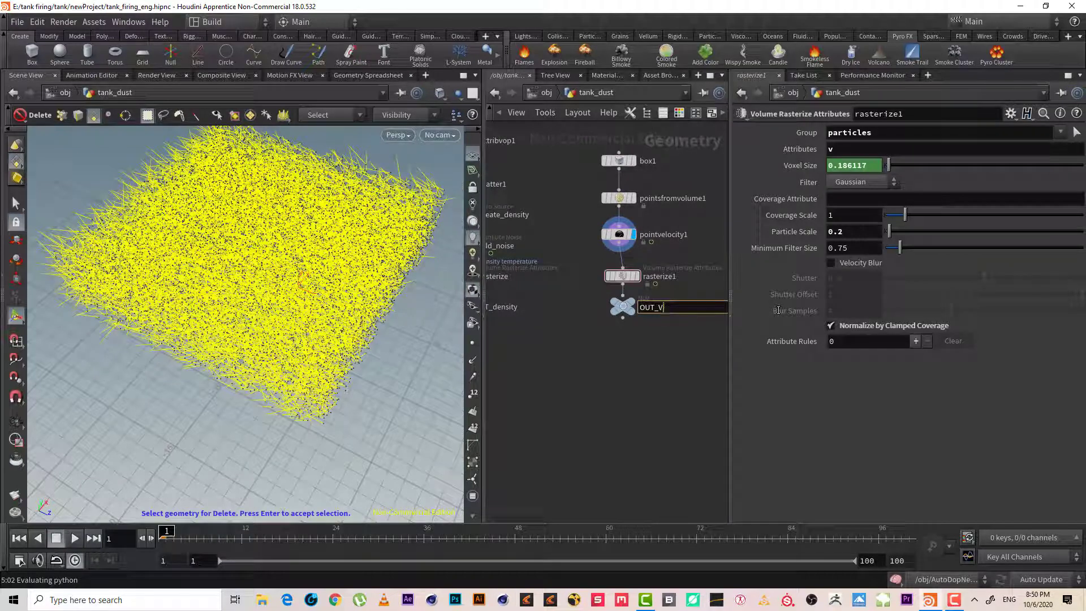
pyautogui.press('Return')
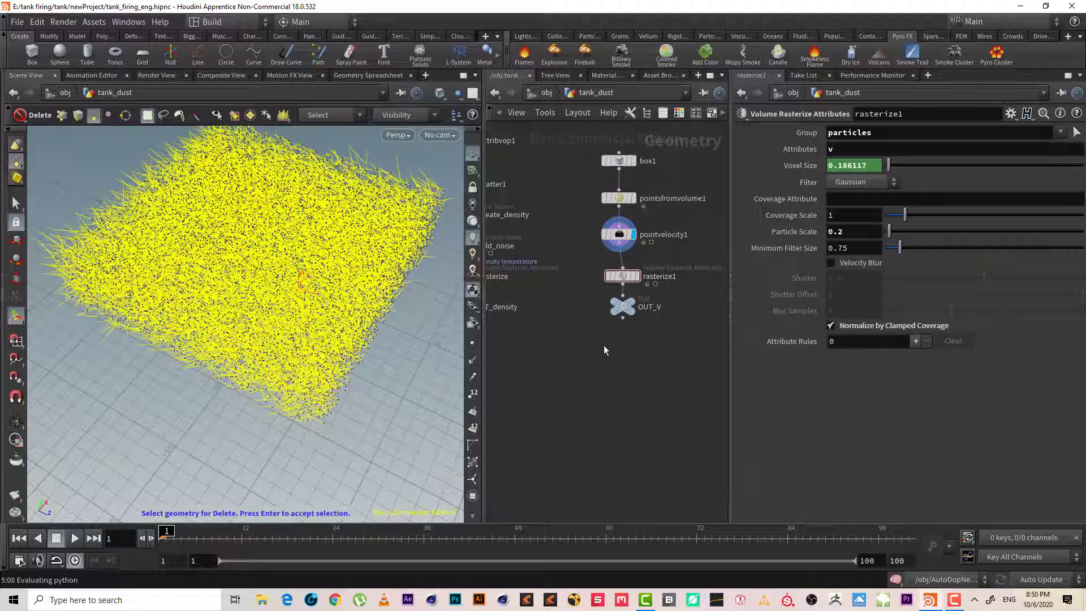
# Turn off the velocity vector visualization in the viewport
pyautogui.moveTo(603, 350); pyautogui.dragTo(616, 356, button='middle')
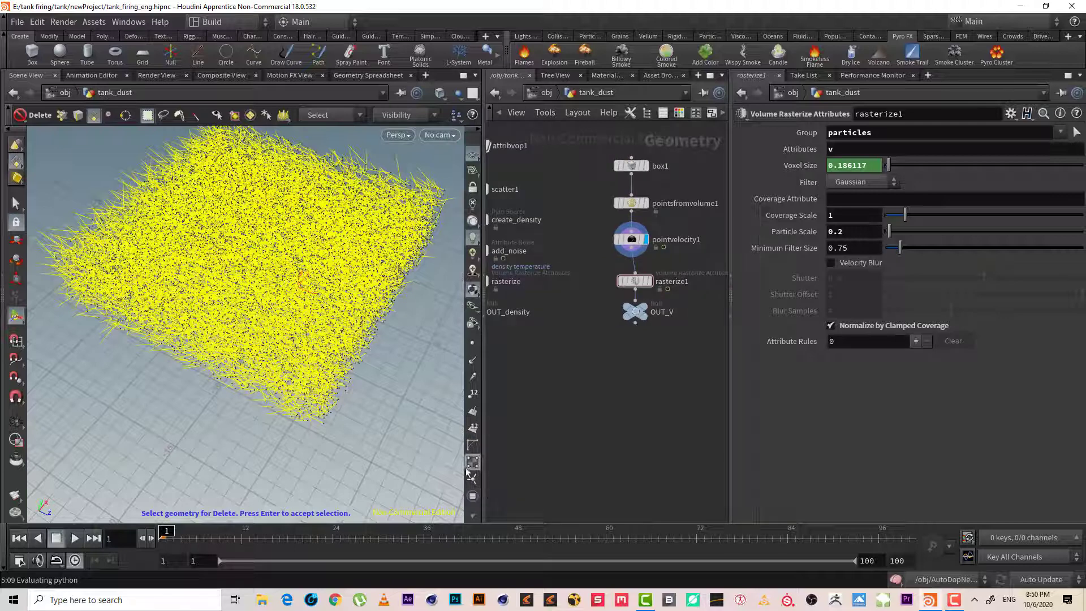
pyautogui.click(471, 516)
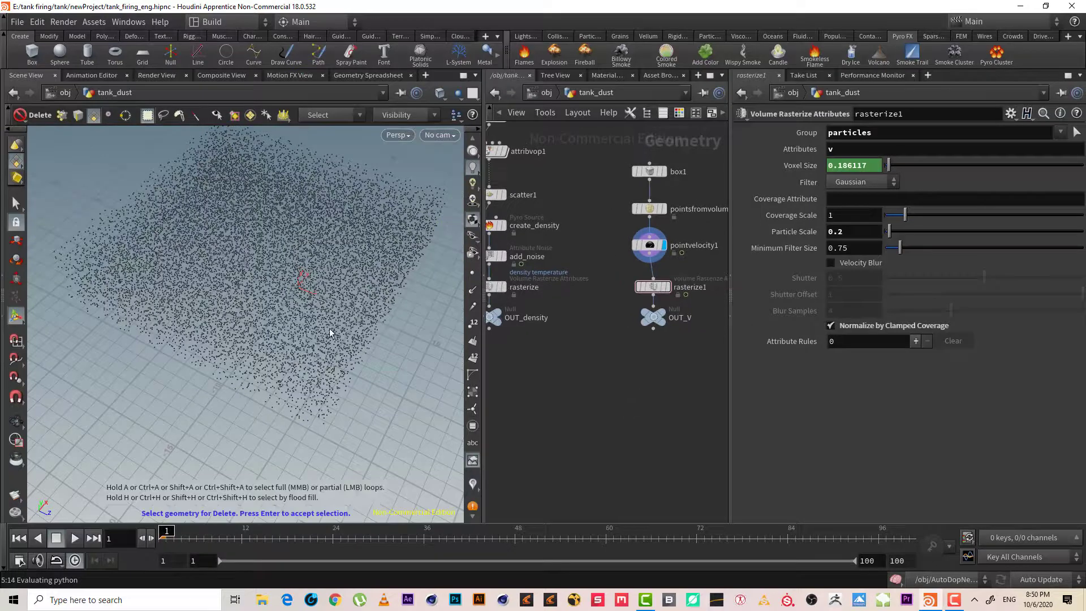
# Leave the tank_dust network with its OUT_density and OUT_V outputs and open the AutoDopNetwork
pyautogui.press('Escape')
pyautogui.moveTo(294, 282); pyautogui.dragTo(255, 236)
pyautogui.moveTo(609, 344); pyautogui.dragTo(597, 368, button='right')
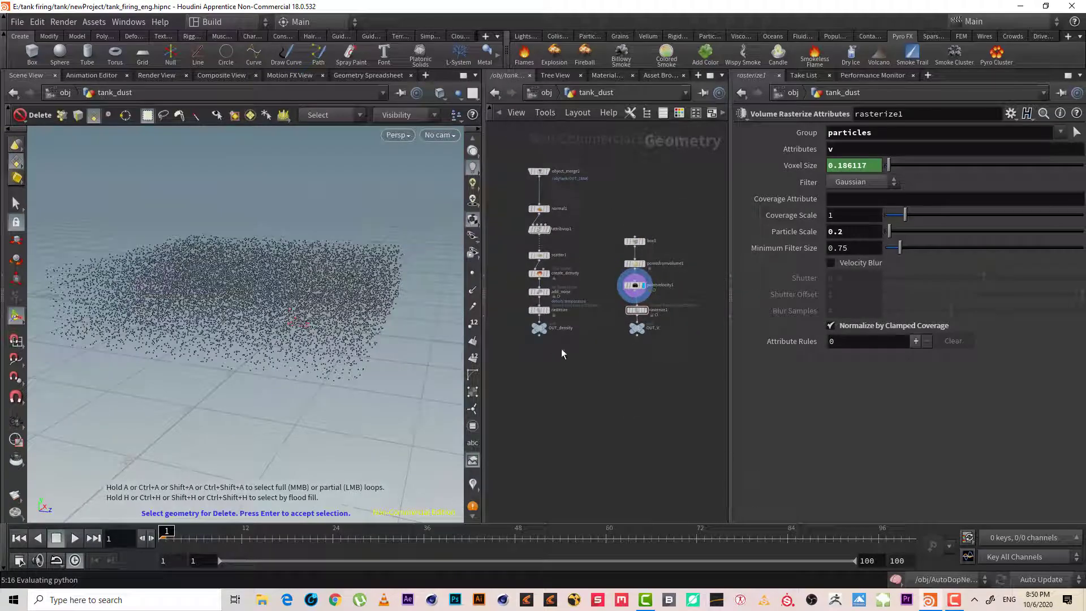
pyautogui.scroll(3, 578, 339)
pyautogui.click(518, 320)
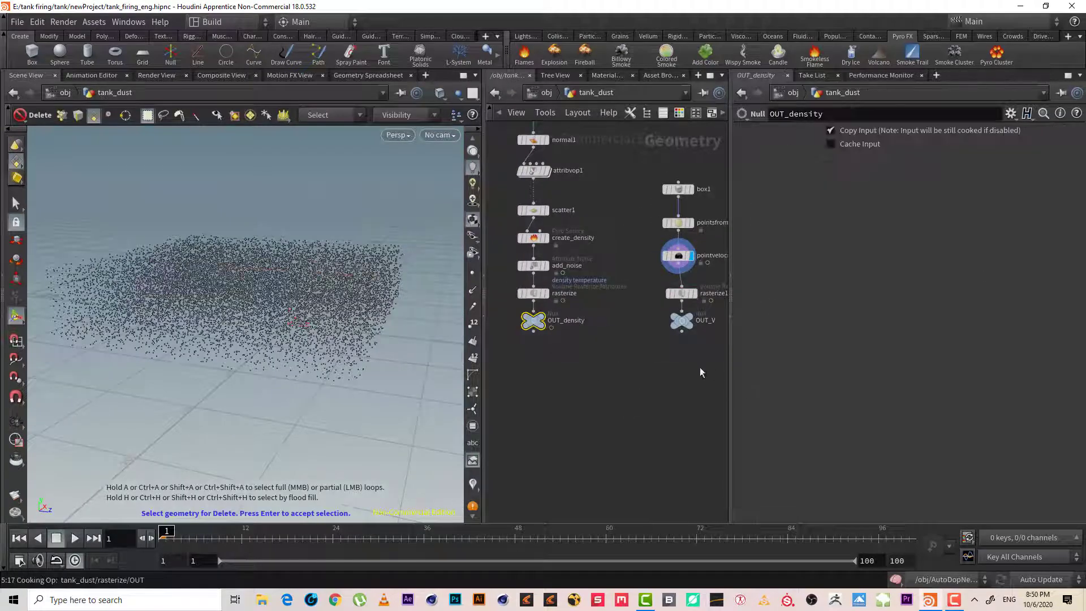
pyautogui.click(681, 320)
pyautogui.click(535, 93)
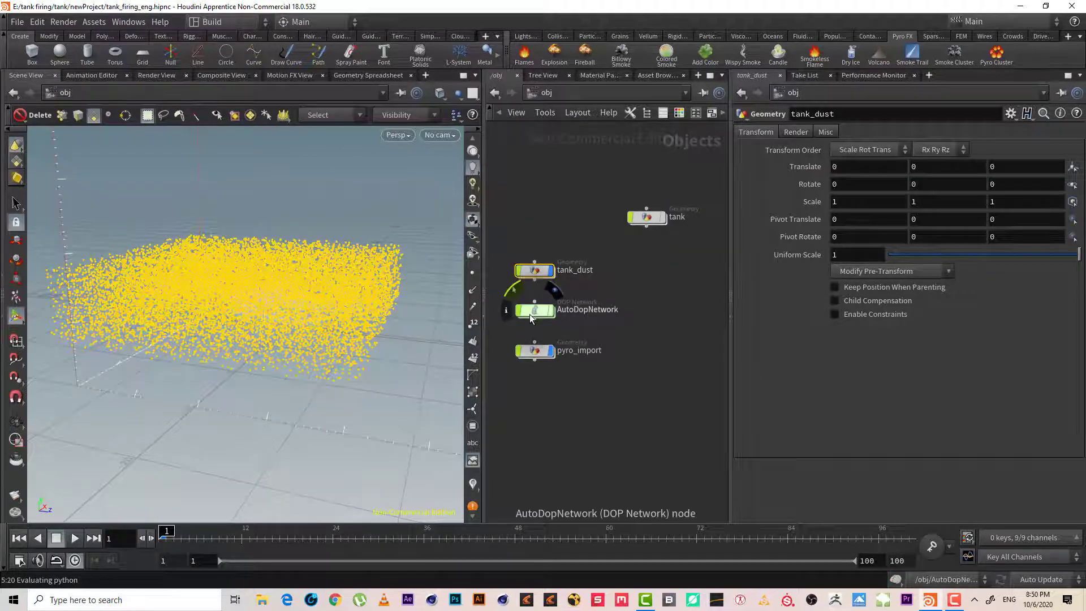
pyautogui.doubleClick(536, 317)
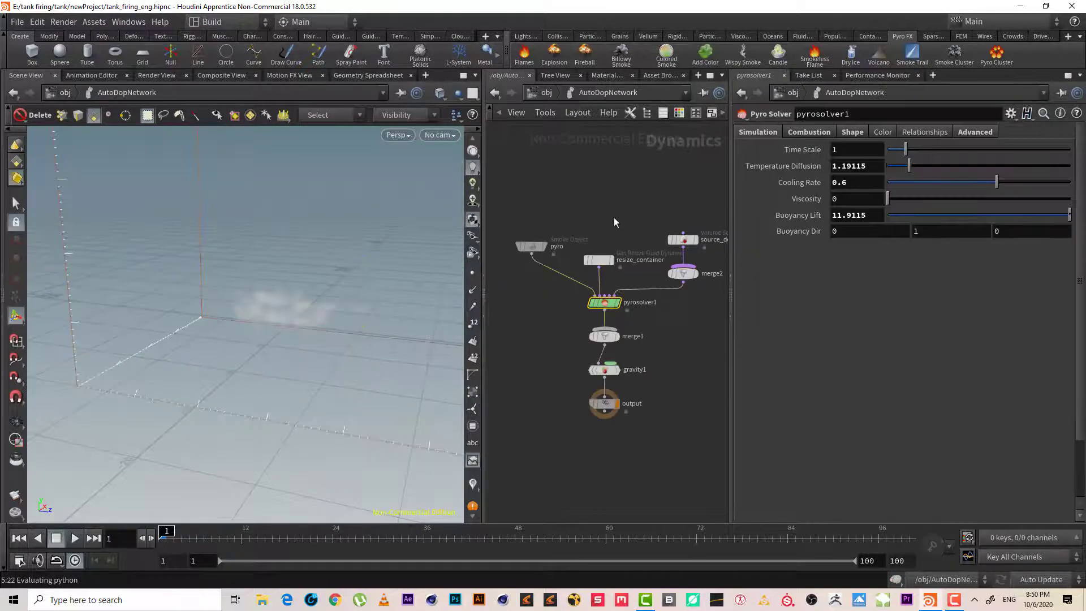
# Turn off Clamp To Maximum in the Max Bounds settings of the resize_container node
pyautogui.click(612, 279)
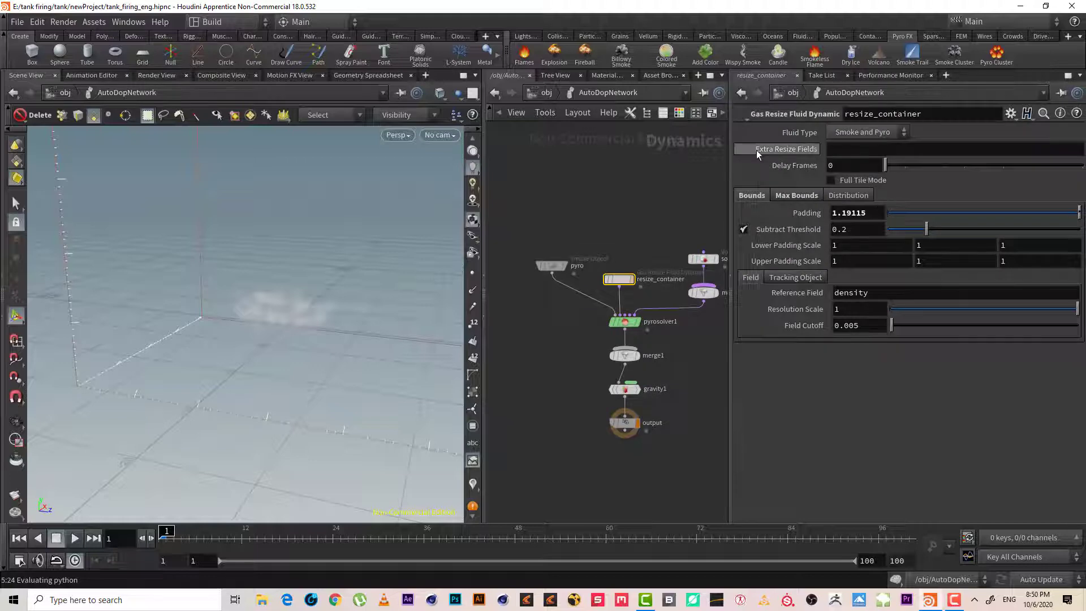
pyautogui.scroll(3, 664, 300)
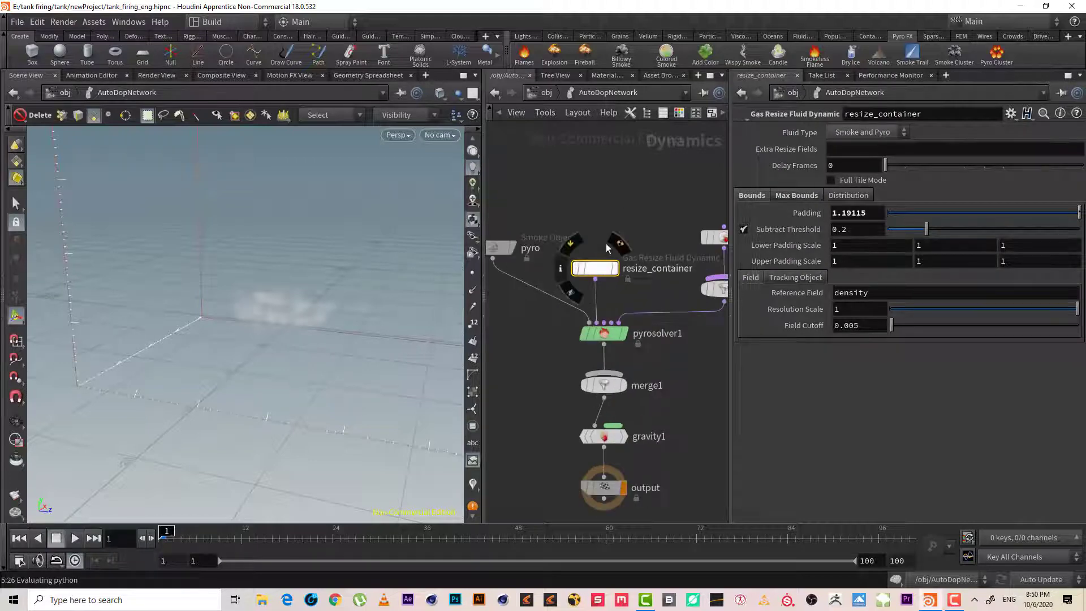
pyautogui.click(797, 195)
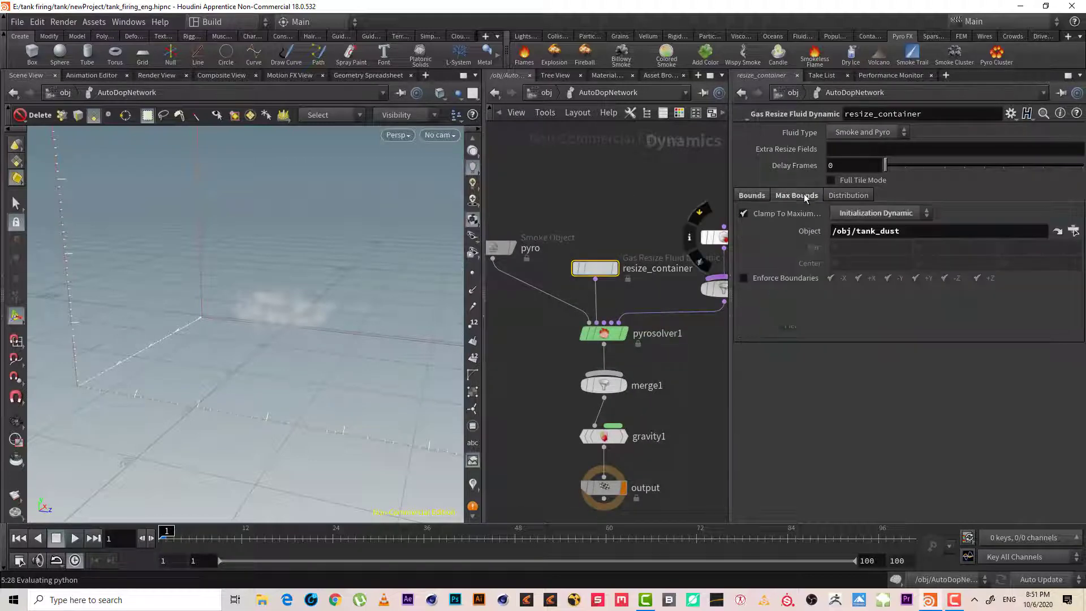
pyautogui.click(745, 216)
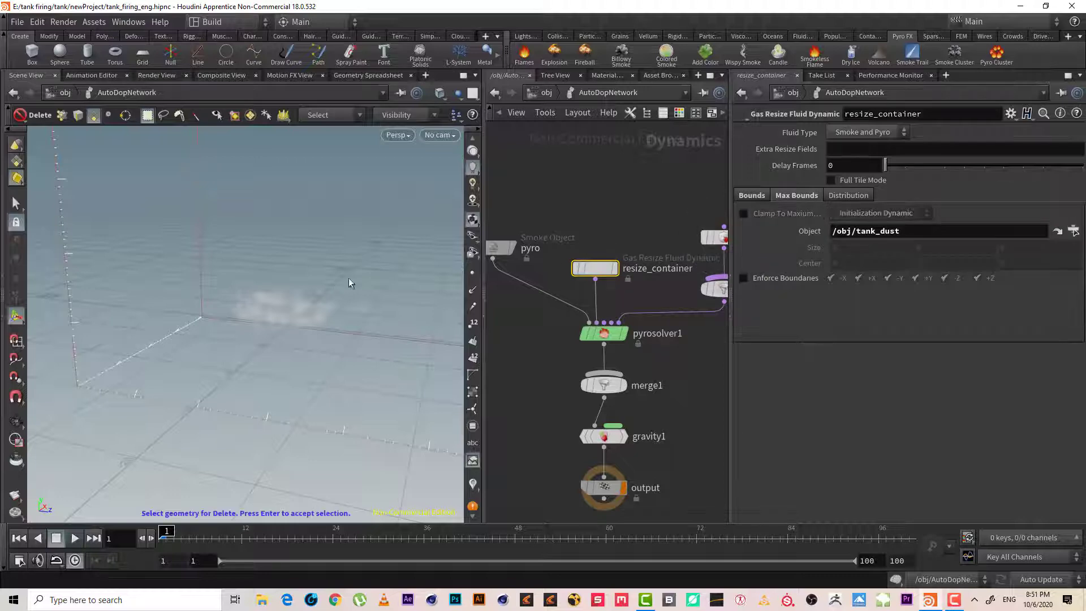
pyautogui.press('Escape')
pyautogui.moveTo(348, 277); pyautogui.dragTo(204, 238)
pyautogui.press('Delete')
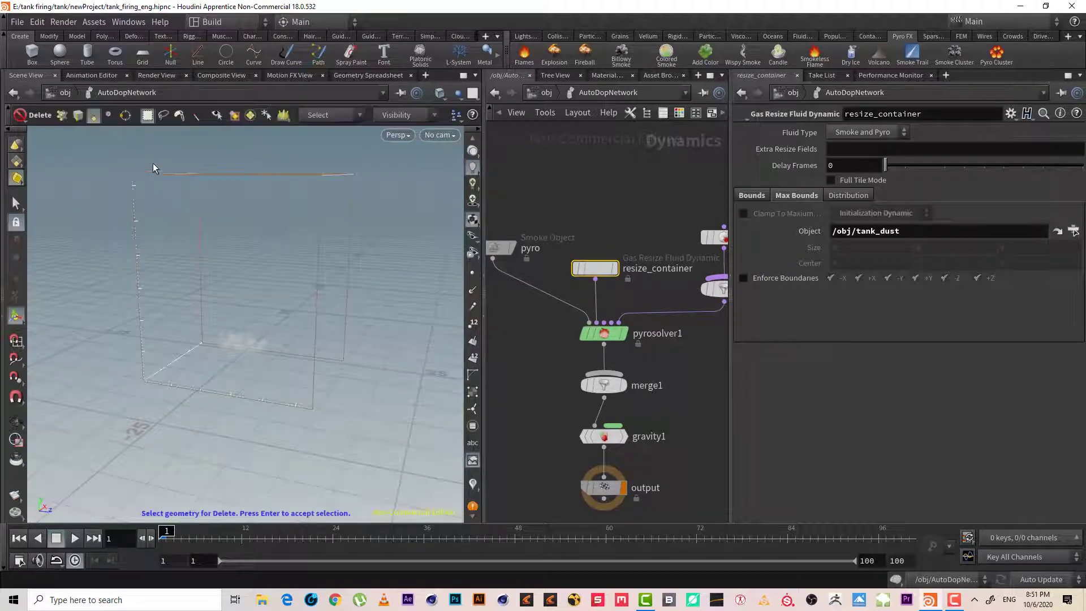
# Enable Track By Object for resize_container and set its SOP path to /obj/tank_dust/OUT_density
pyautogui.click(760, 198)
pyautogui.click(795, 277)
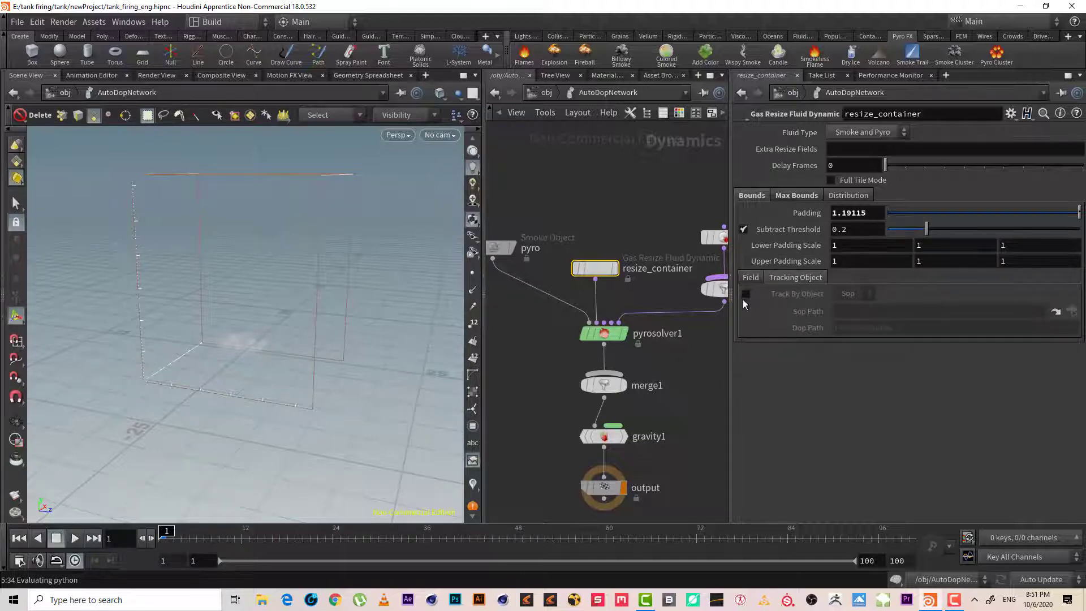
pyautogui.click(746, 293)
pyautogui.click(1055, 312)
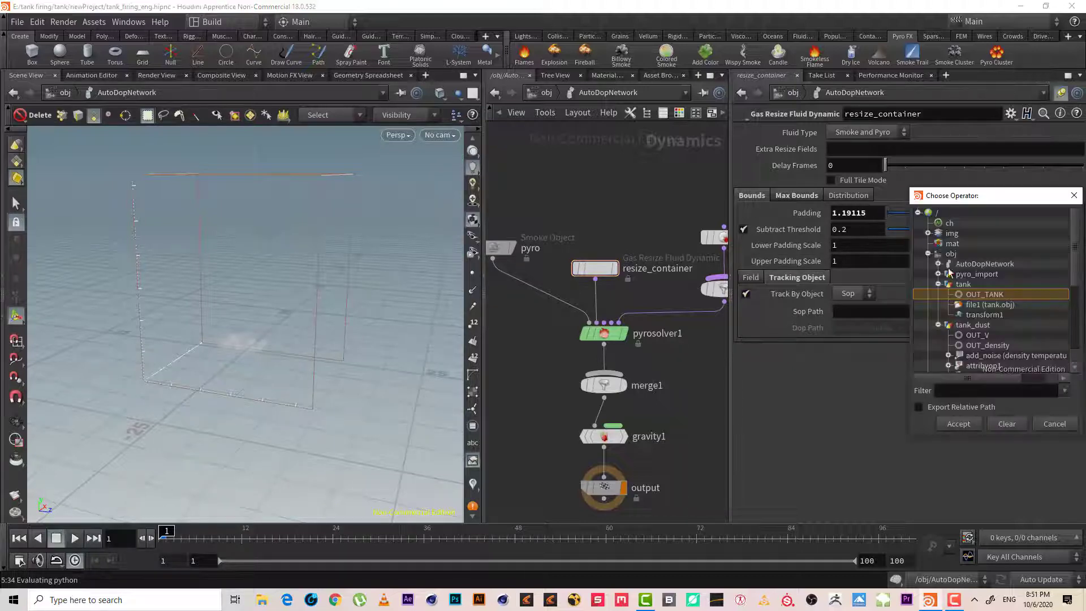
pyautogui.click(940, 285)
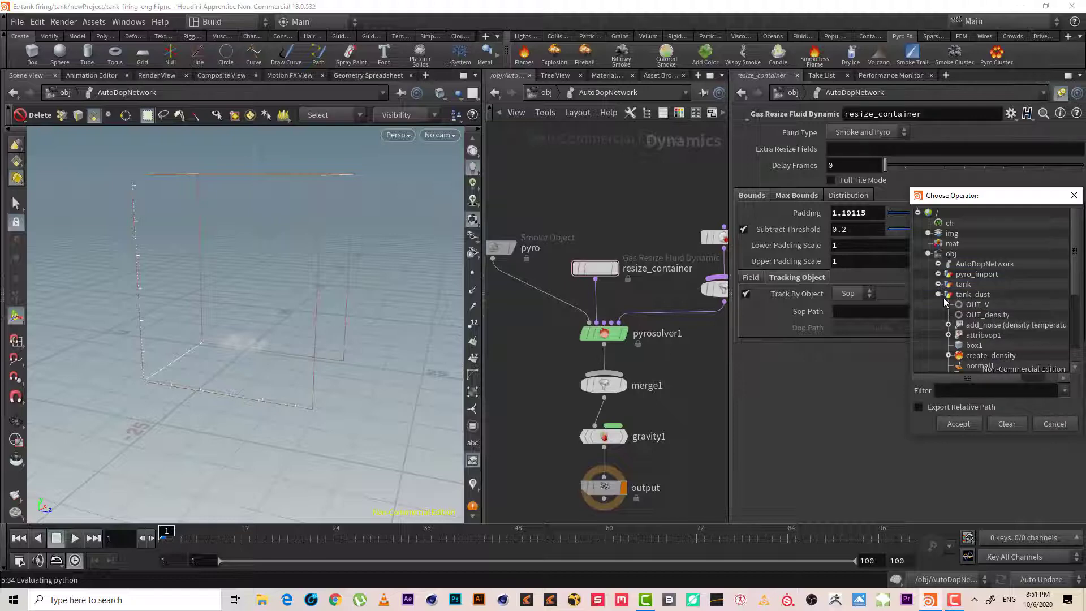
pyautogui.doubleClick(992, 324)
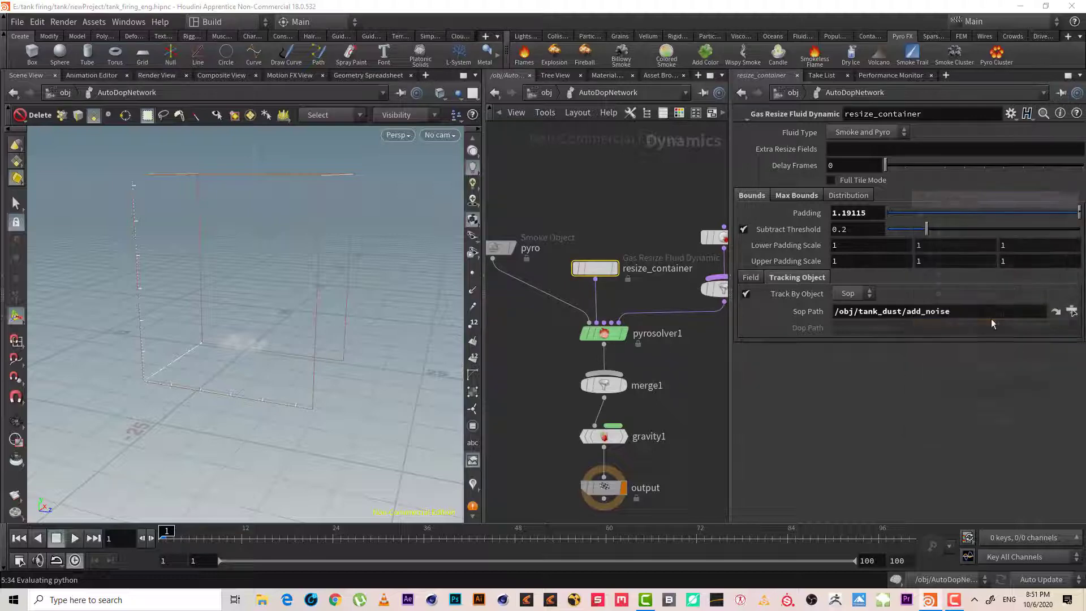
pyautogui.click(1057, 314)
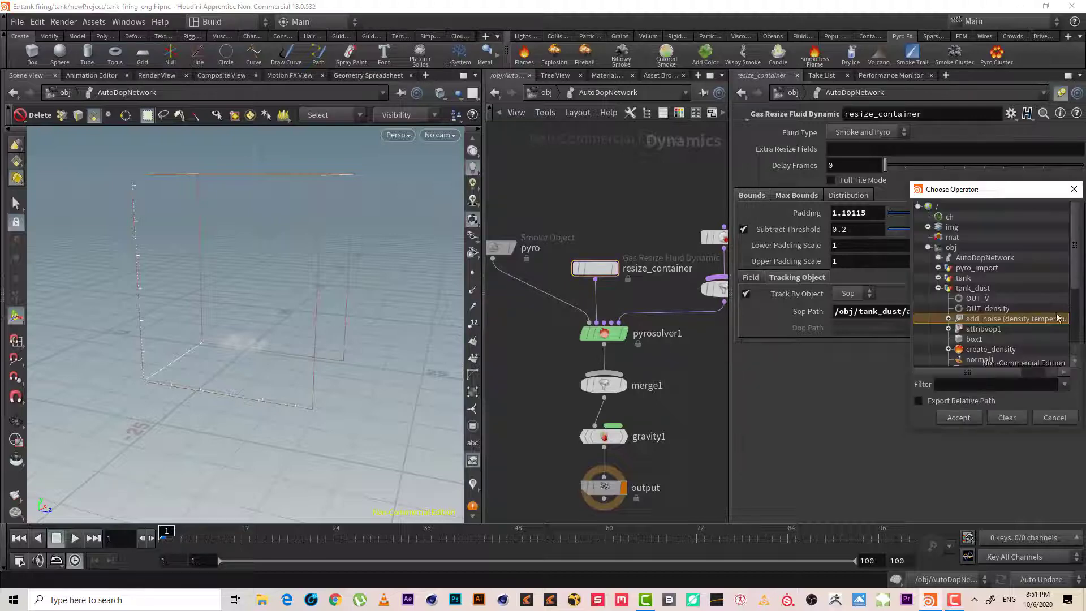
pyautogui.doubleClick(1010, 307)
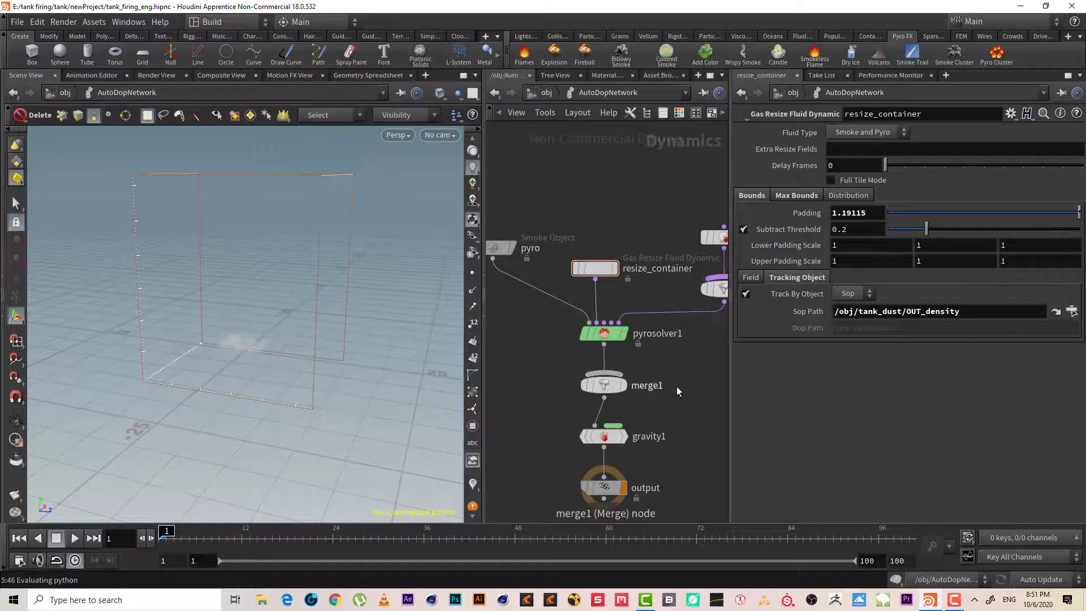
pyautogui.moveTo(676, 386); pyautogui.dragTo(665, 379, button='middle')
# Play the simulation to frame 12 to check how the container resizes around the smoke
pyautogui.click(749, 278)
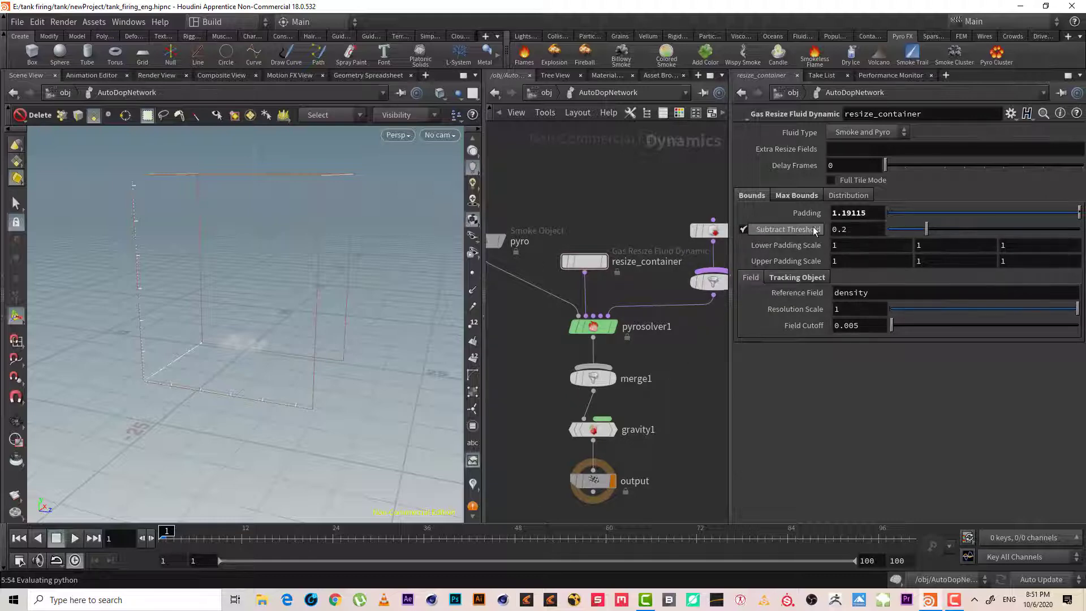
pyautogui.moveTo(701, 402); pyautogui.dragTo(686, 387, button='middle')
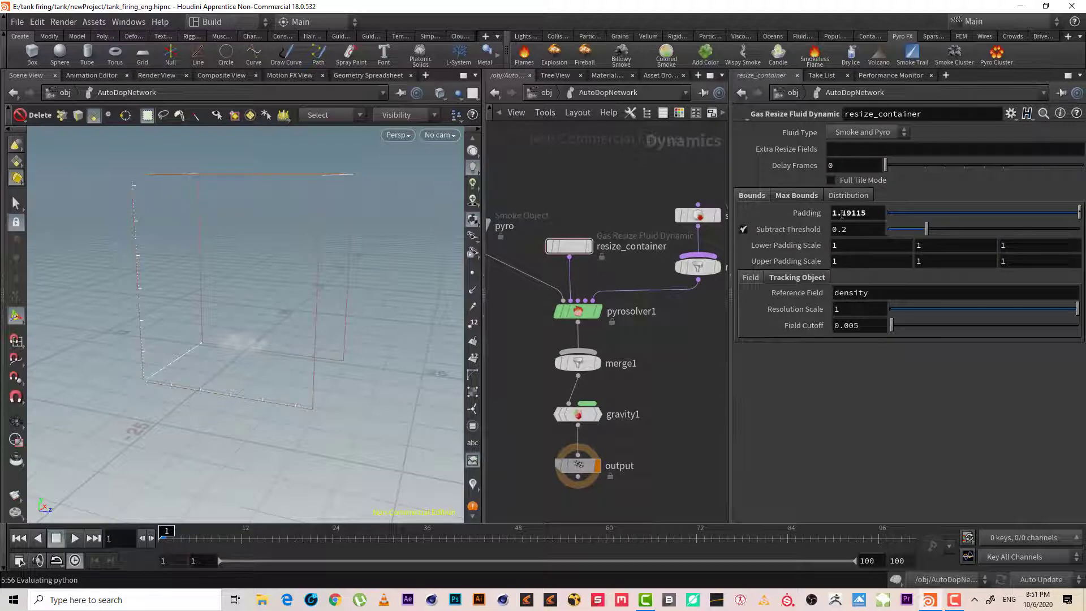
pyautogui.press('Delete')
pyautogui.click(75, 537)
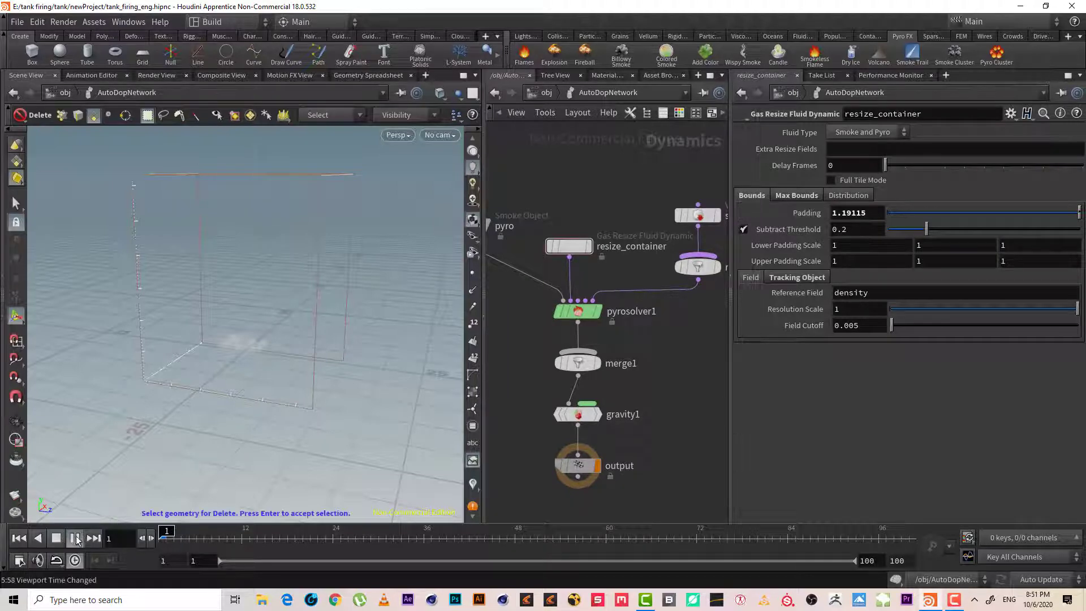
pyautogui.click(62, 539)
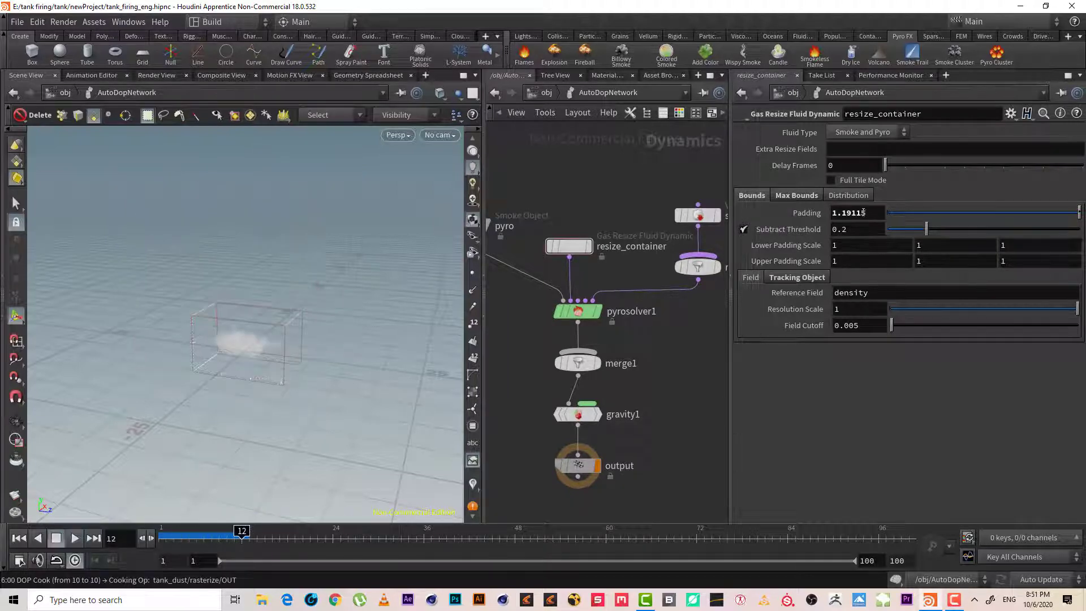
# Revert the Padding of resize_container to its default of 0.3 and inspect the smoke bounds up to frame 13
pyautogui.rightClick(784, 214)
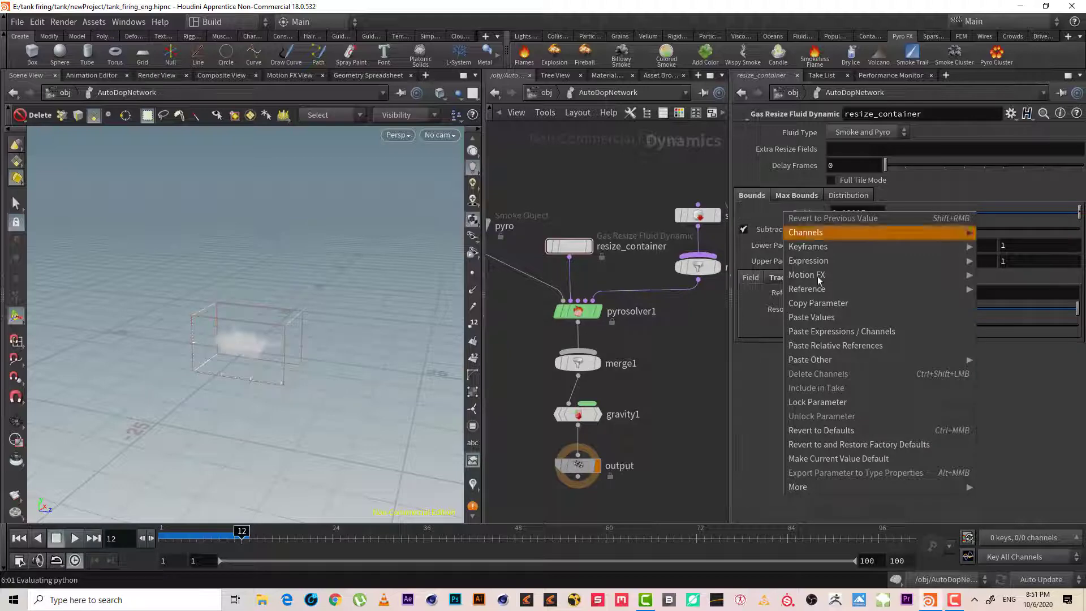
pyautogui.click(853, 429)
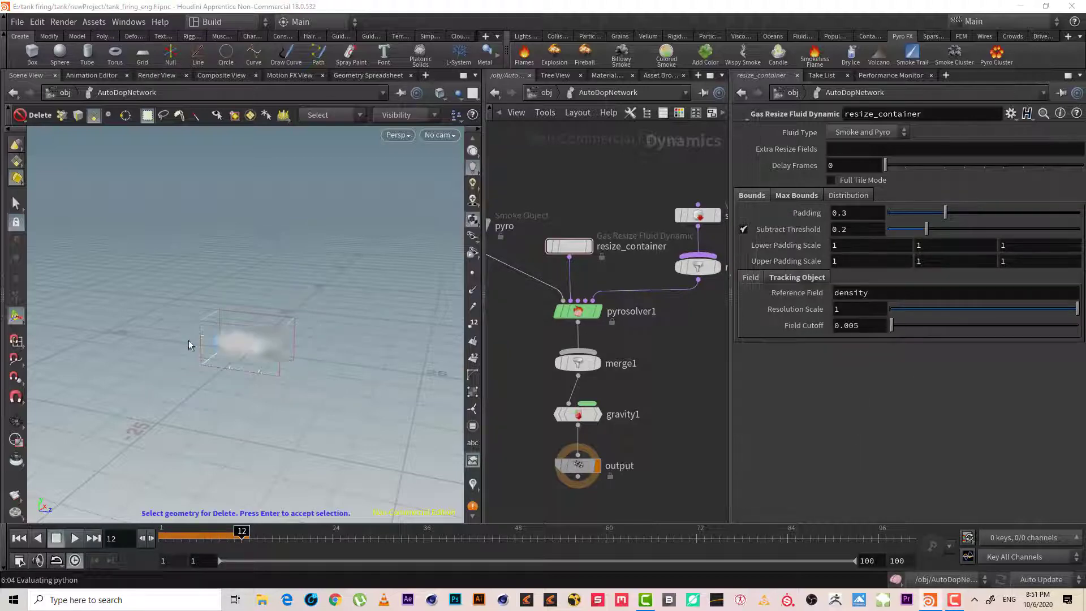
pyautogui.keyDown('alt'); pyautogui.moveTo(189, 340); pyautogui.dragTo(351, 337, button='right'); pyautogui.keyUp('alt')
pyautogui.keyDown('alt'); pyautogui.moveTo(350, 337); pyautogui.dragTo(300, 337, button='middle'); pyautogui.keyUp('alt')
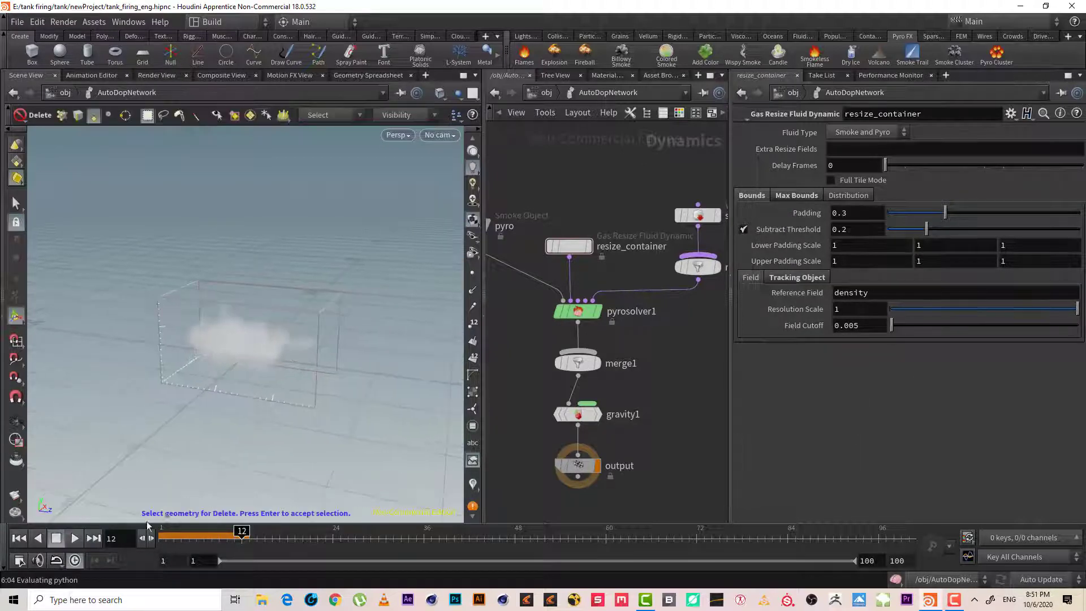
pyautogui.moveTo(171, 540); pyautogui.dragTo(249, 537)
pyautogui.keyDown('alt'); pyautogui.moveTo(264, 361); pyautogui.dragTo(226, 388); pyautogui.keyUp('alt')
pyautogui.scroll(-2, 669, 343)
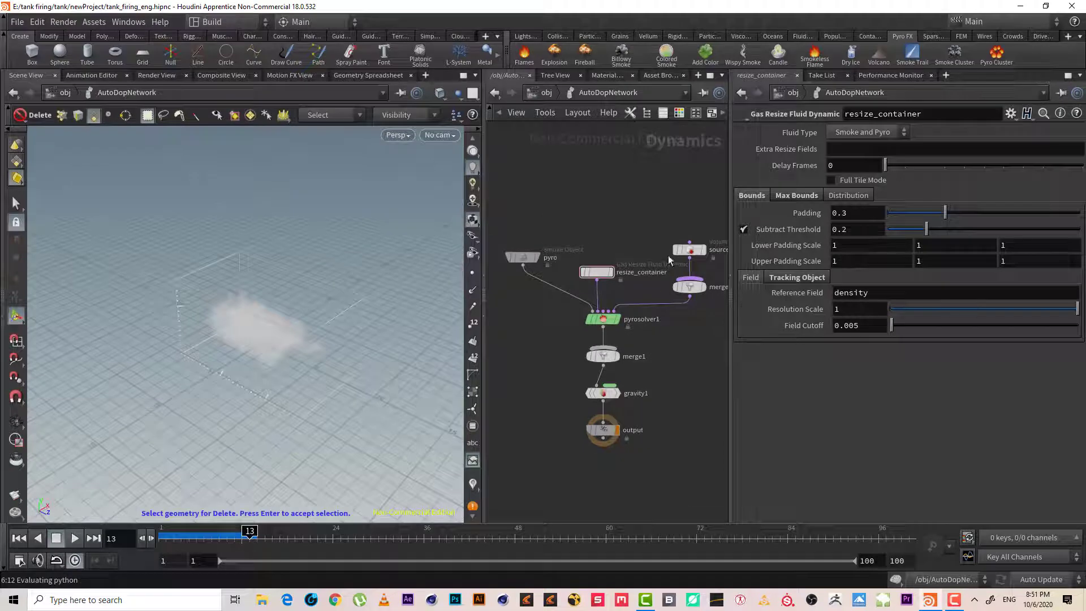
# Duplicate the source_density_from_tank_dust node and connect the copy to merge2
pyautogui.moveTo(674, 209); pyautogui.dragTo(617, 205, button='middle')
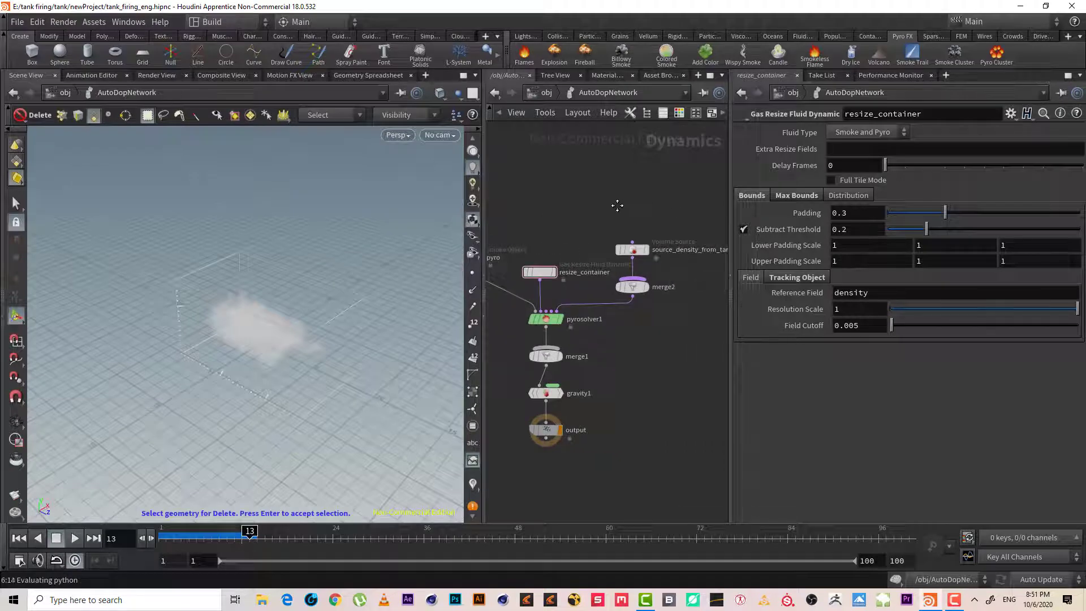
pyautogui.moveTo(672, 226); pyautogui.dragTo(599, 262)
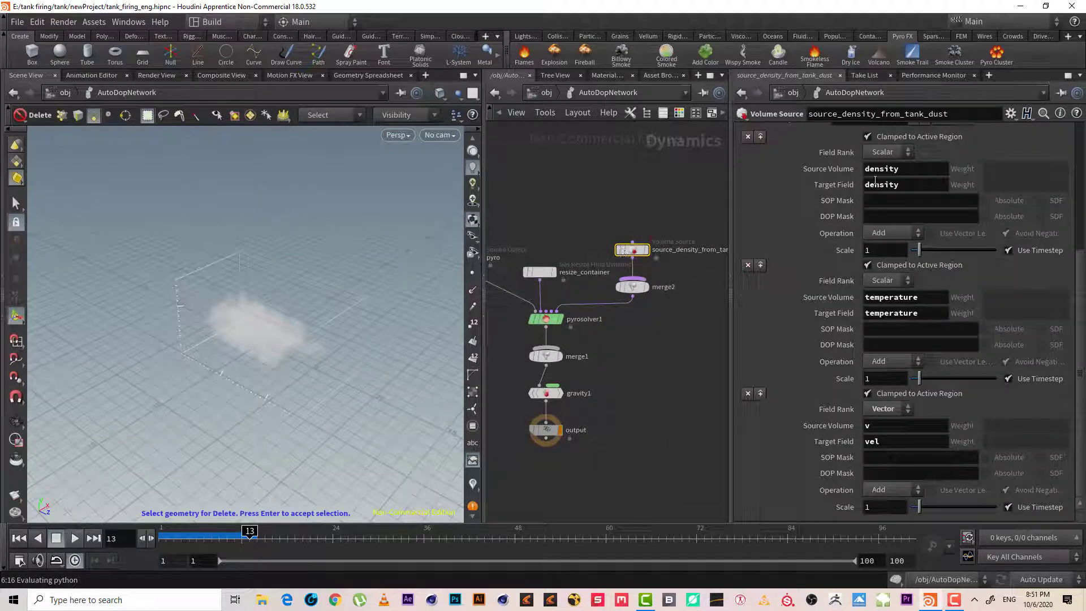
pyautogui.hotkey('ctrl', 'c')
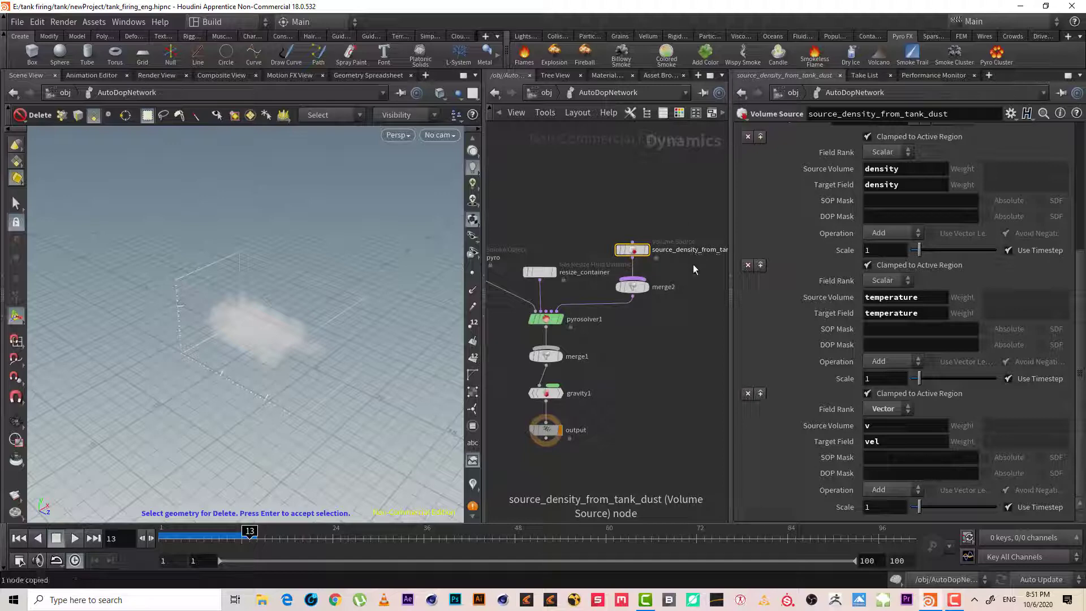
pyautogui.hotkey('ctrl', 'v')
pyautogui.moveTo(691, 278); pyautogui.dragTo(639, 264, button='middle')
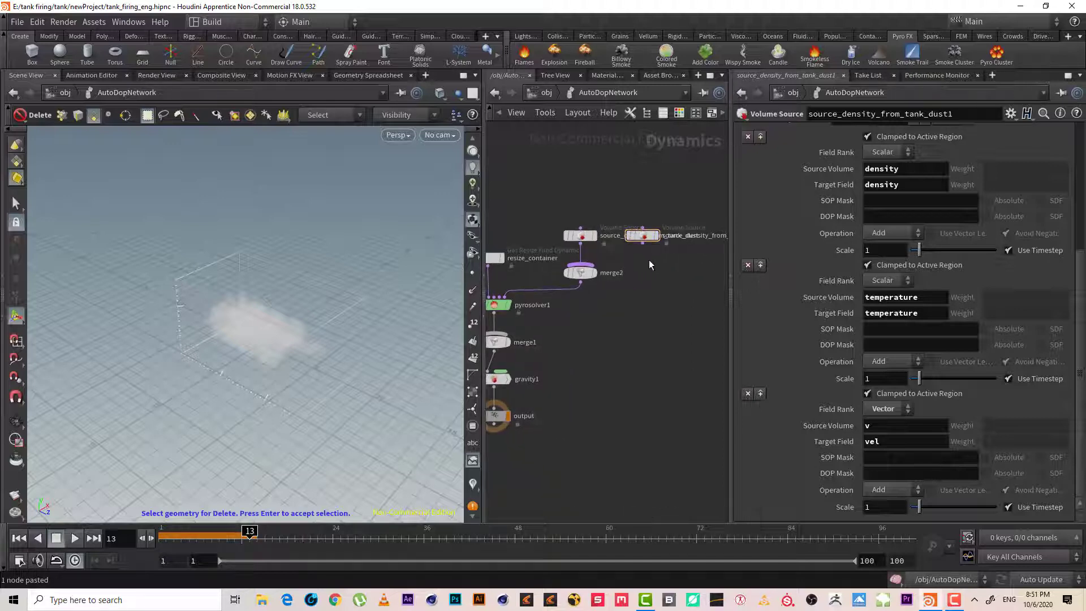
pyautogui.click(591, 236)
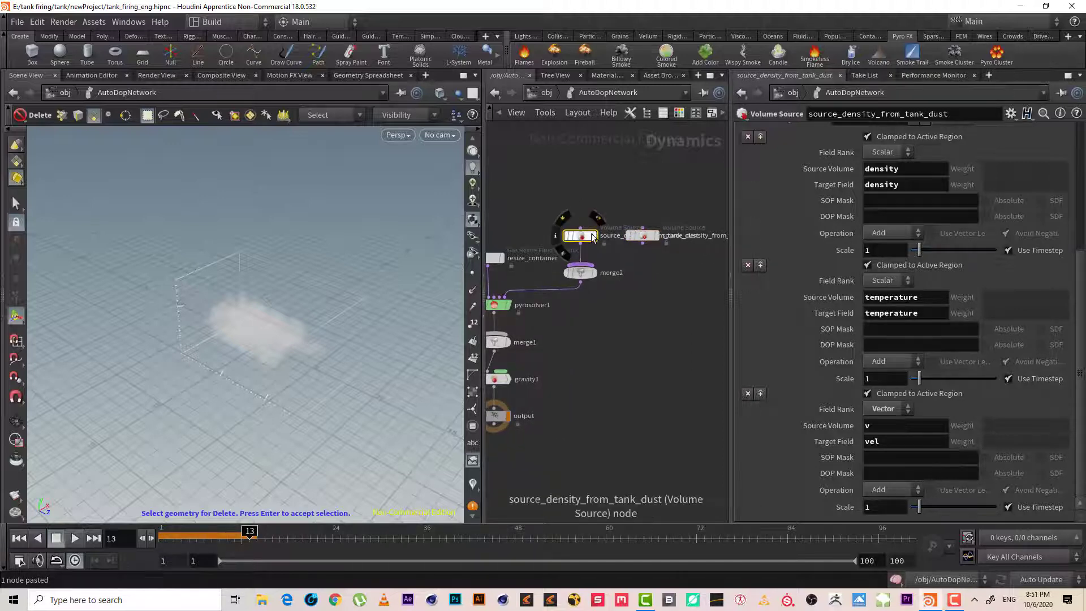
pyautogui.click(642, 242)
pyautogui.moveTo(643, 208); pyautogui.dragTo(644, 207)
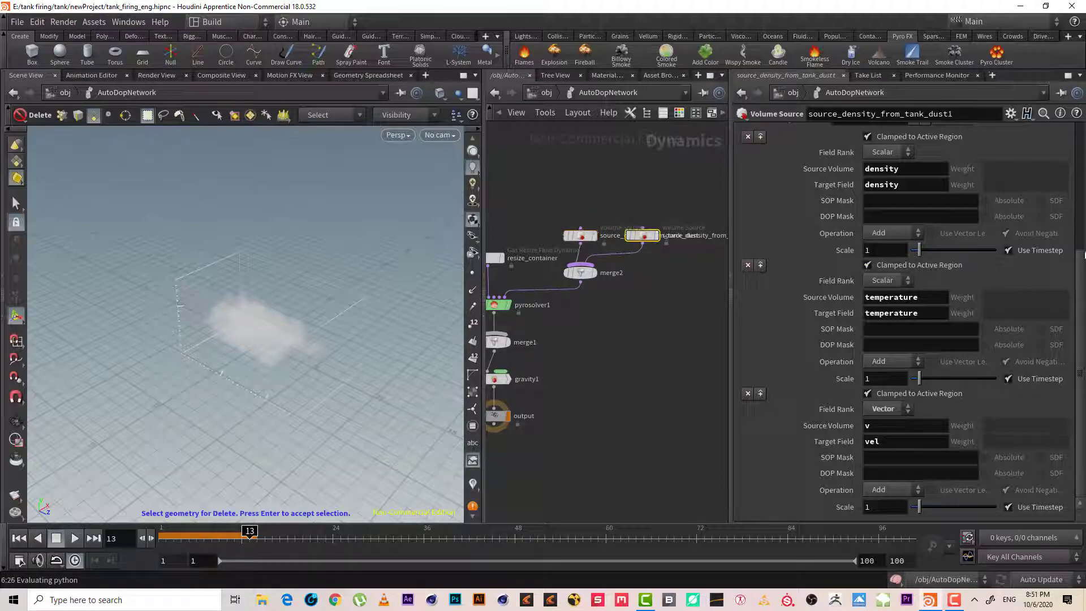
# Set the copied volume source's SOP path to /obj/tank_dust/OUT_V and delete its density and temperature operations
pyautogui.scroll(5, 919, 211)
pyautogui.click(1067, 184)
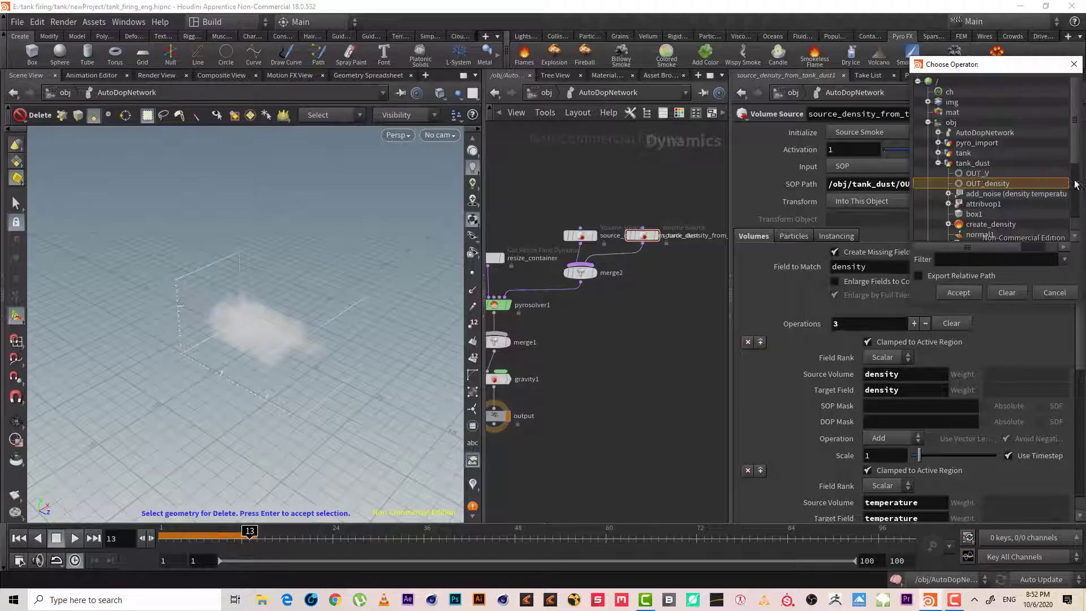
pyautogui.doubleClick(971, 173)
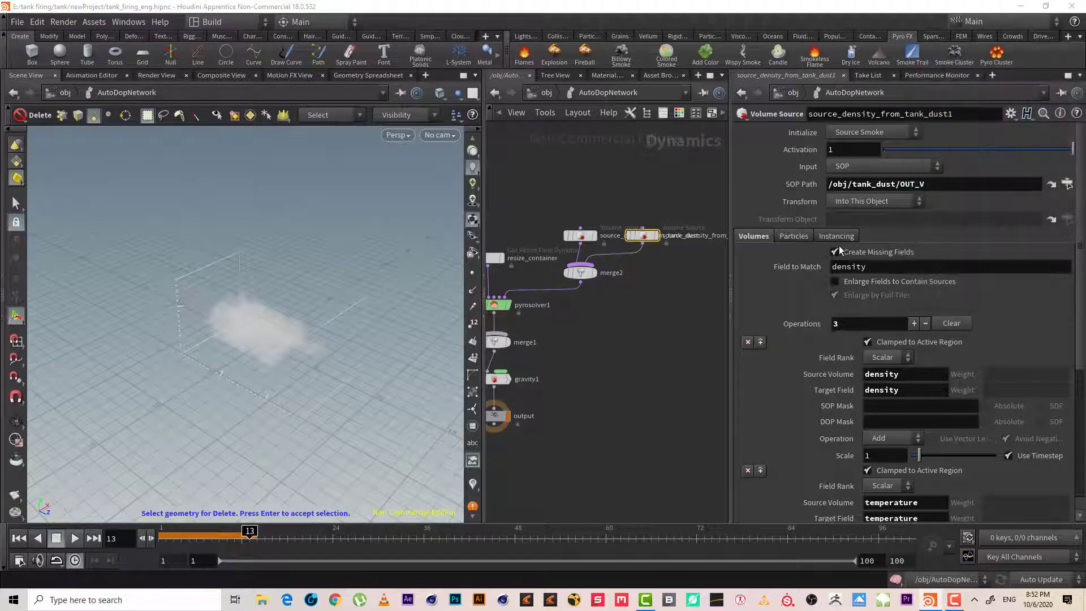
pyautogui.click(749, 342)
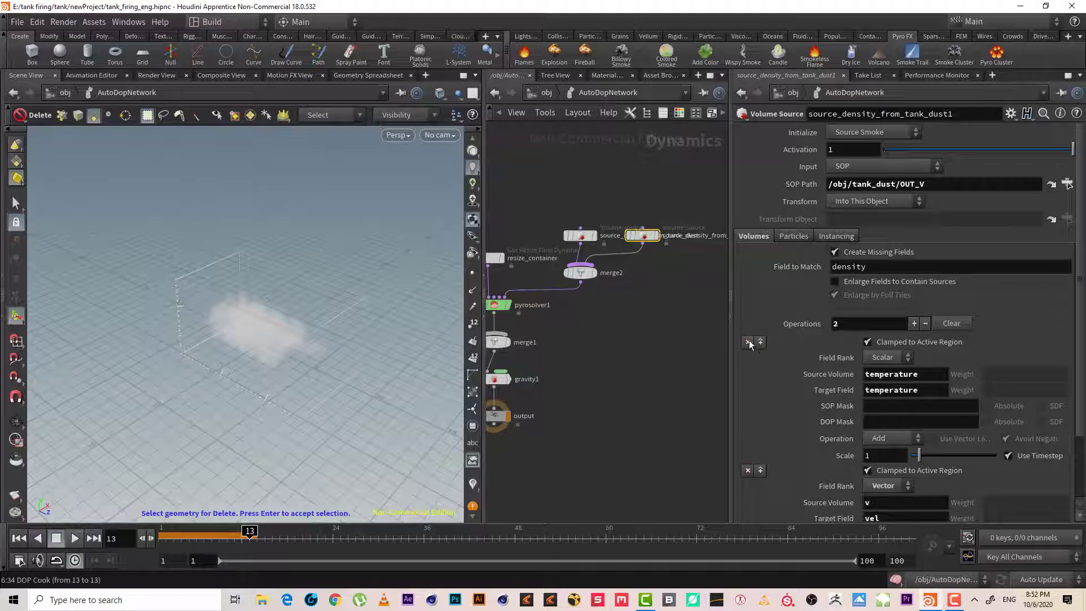
pyautogui.click(748, 342)
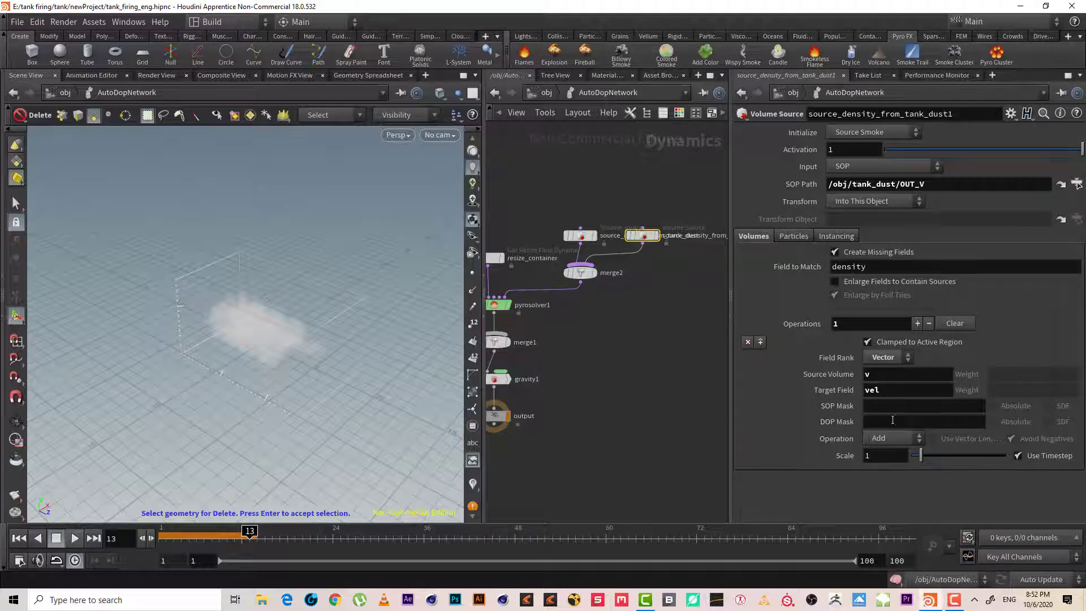
# Replay the simulation from the first frame to check the effect of the added velocity source
pyautogui.click(633, 402)
pyautogui.moveTo(625, 400); pyautogui.dragTo(696, 391, button='middle')
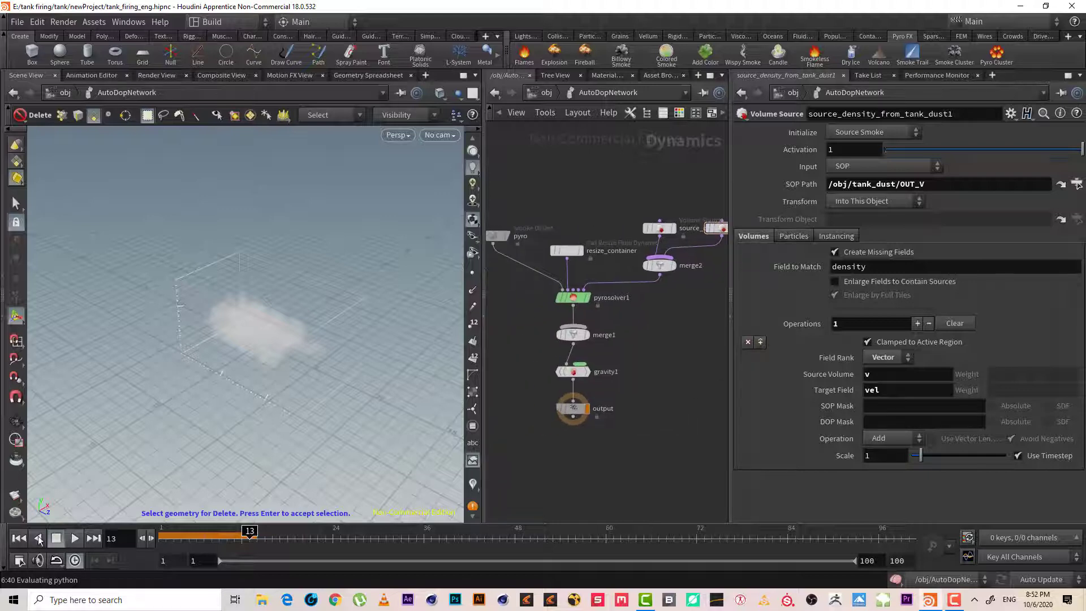
pyautogui.click(28, 541)
pyautogui.click(71, 540)
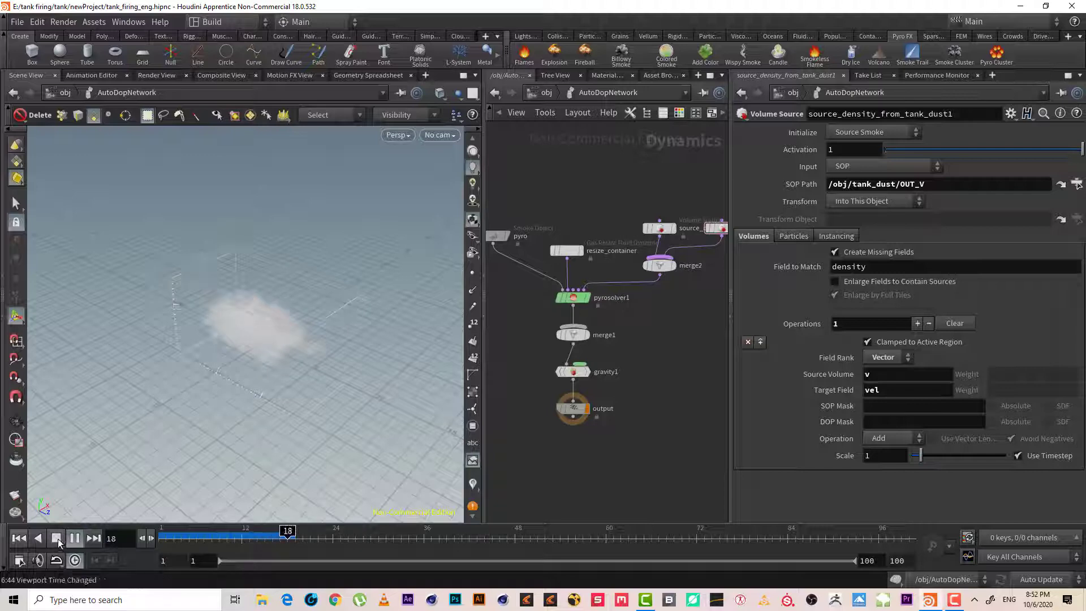
# Stop the playback at frame 27 and inspect the smoke cloud and its container from a low angle
pyautogui.click(57, 539)
pyautogui.keyDown('alt'); pyautogui.moveTo(180, 341); pyautogui.dragTo(290, 301, button='right'); pyautogui.keyUp('alt')
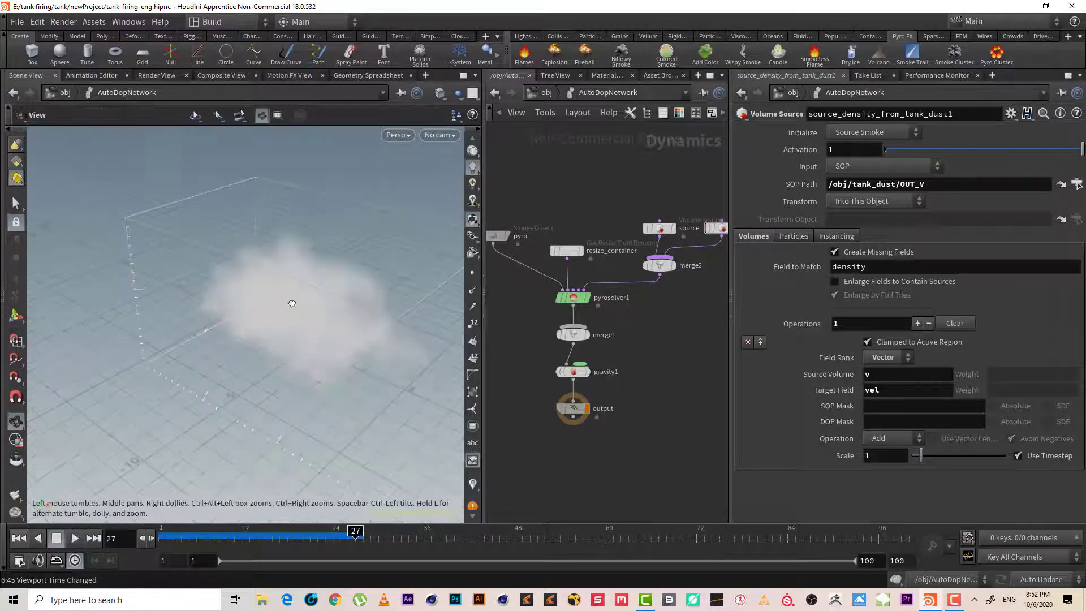
pyautogui.keyDown('alt'); pyautogui.moveTo(290, 300); pyautogui.dragTo(304, 278); pyautogui.keyUp('alt')
pyautogui.press('Delete')
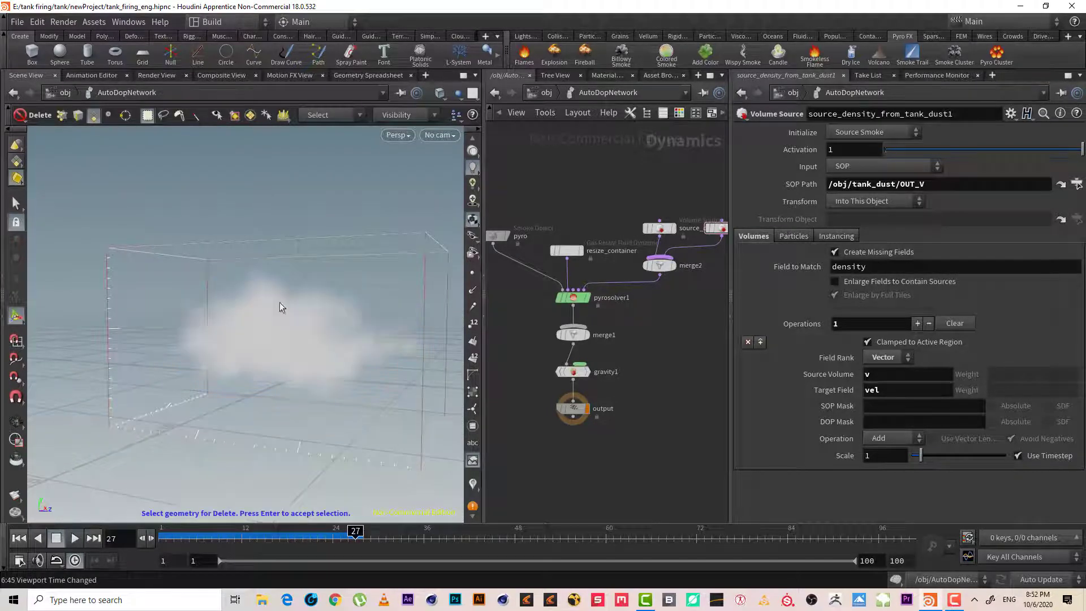
# Set the Scale of the v-to-vel operation on source_density_from_tank_dust1 to 2
pyautogui.moveTo(709, 335); pyautogui.dragTo(739, 401, button='middle')
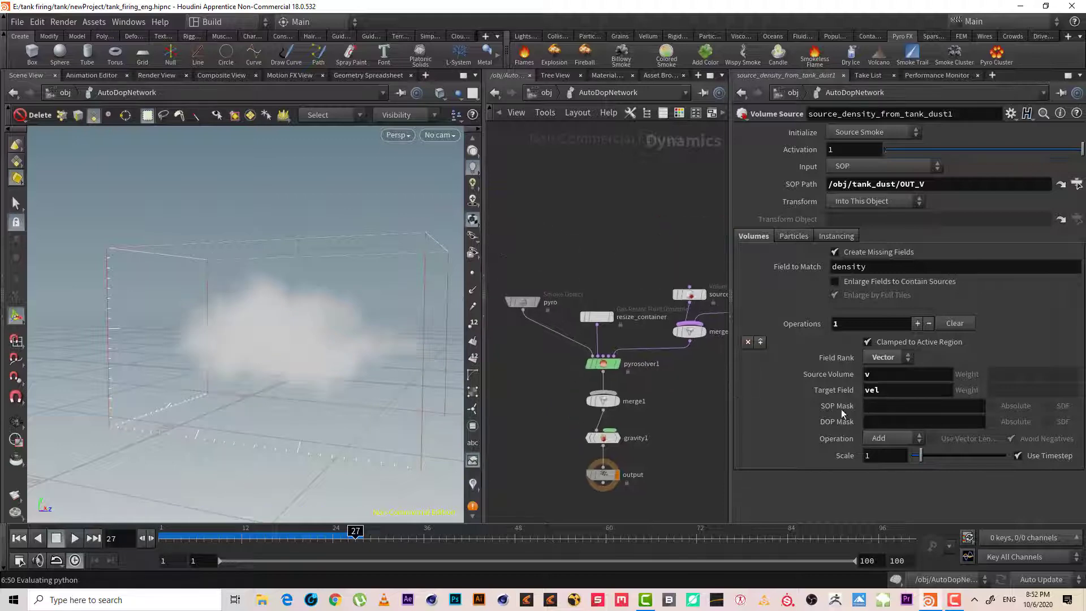
pyautogui.moveTo(887, 462); pyautogui.dragTo(788, 438)
pyautogui.write('2')
pyautogui.press('Return')
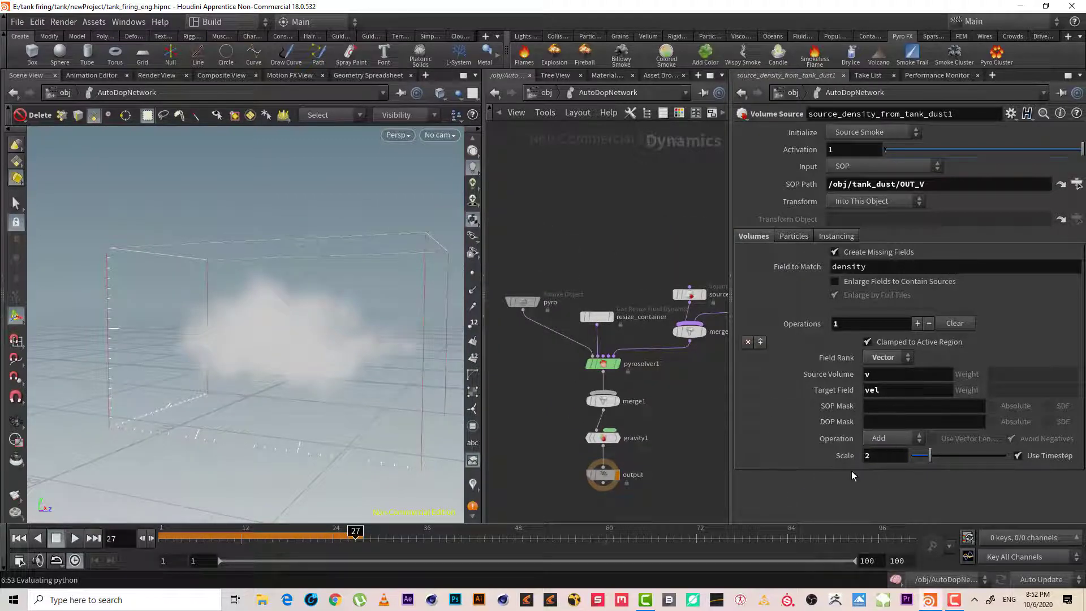
# Replay the simulation from frame 1 to examine how the stronger velocity spreads the smoke, and return to the first frame
pyautogui.click(18, 538)
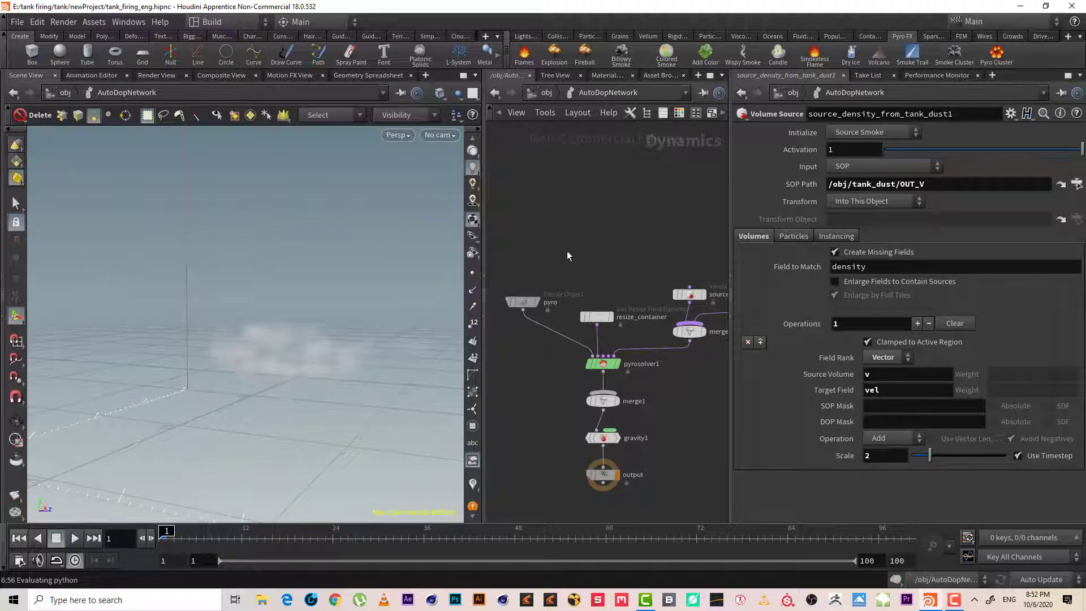
pyautogui.press('Escape')
pyautogui.moveTo(350, 315); pyautogui.dragTo(330, 341)
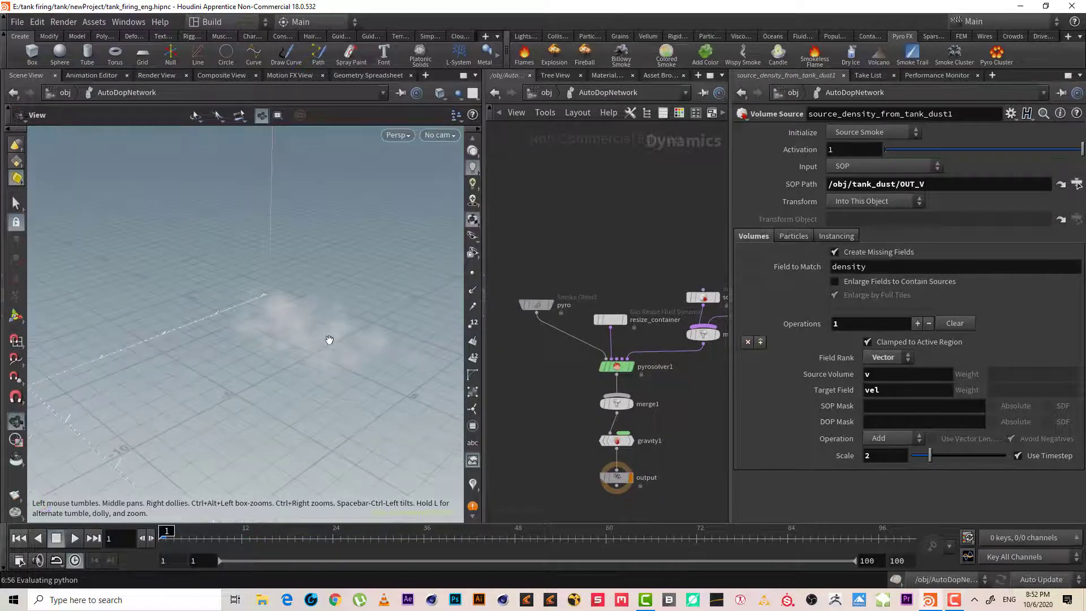
pyautogui.keyDown('alt'); pyautogui.moveTo(310, 330); pyautogui.dragTo(282, 326, button='middle'); pyautogui.keyUp('alt')
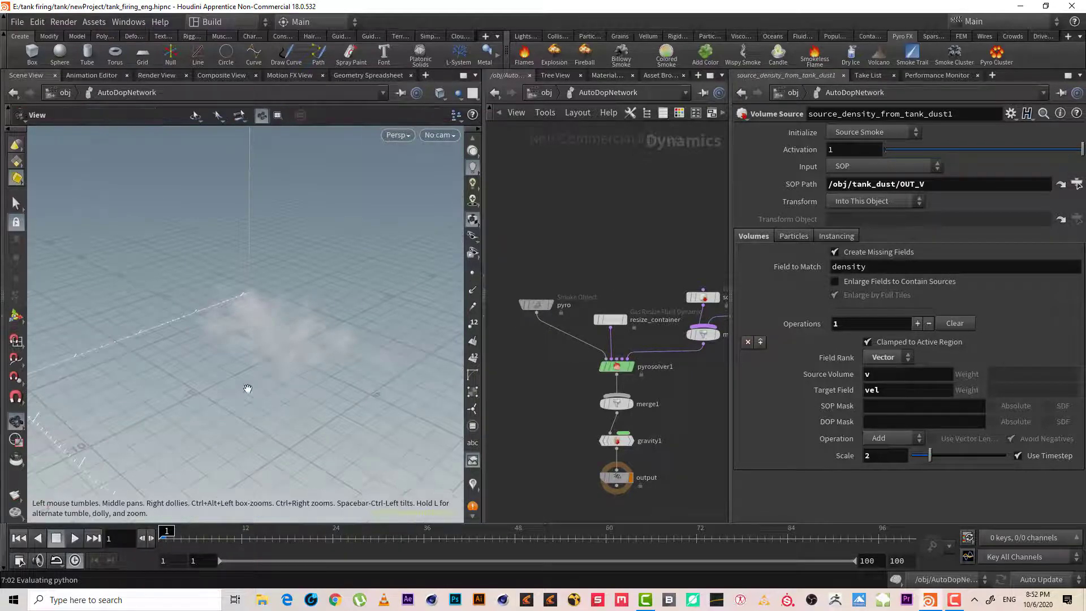
pyautogui.keyDown('alt'); pyautogui.moveTo(247, 388); pyautogui.dragTo(256, 345); pyautogui.keyUp('alt')
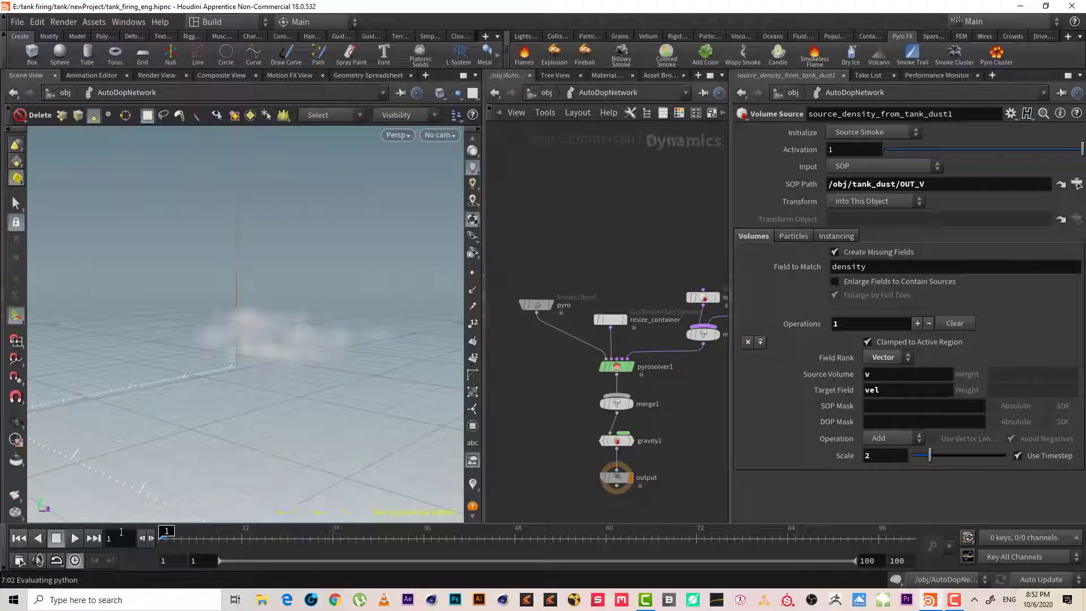
pyautogui.press('Up')
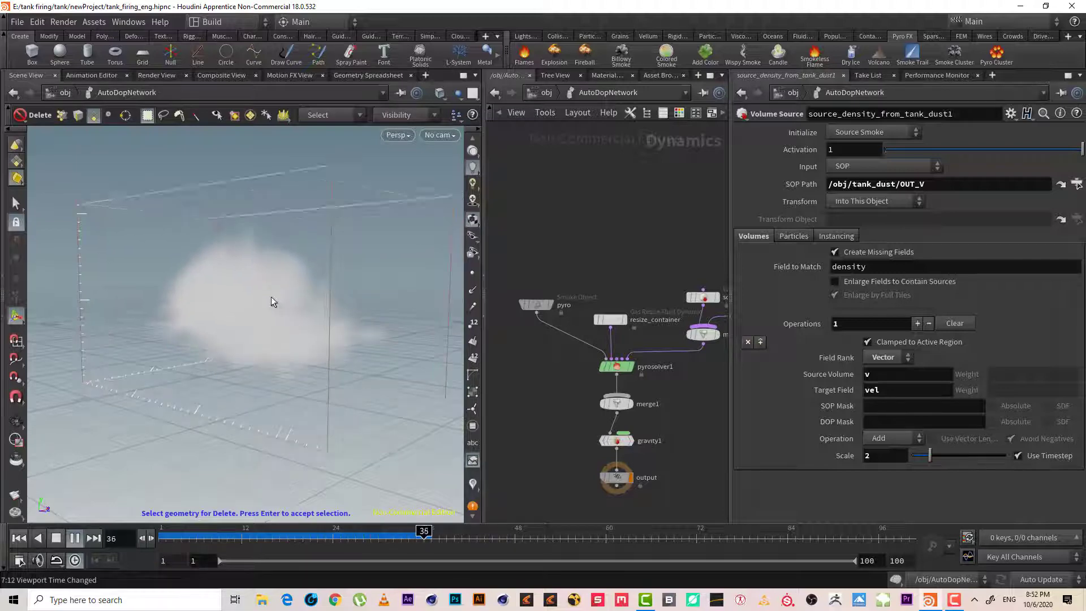
pyautogui.click(216, 532)
pyautogui.moveTo(216, 532); pyautogui.dragTo(66, 544)
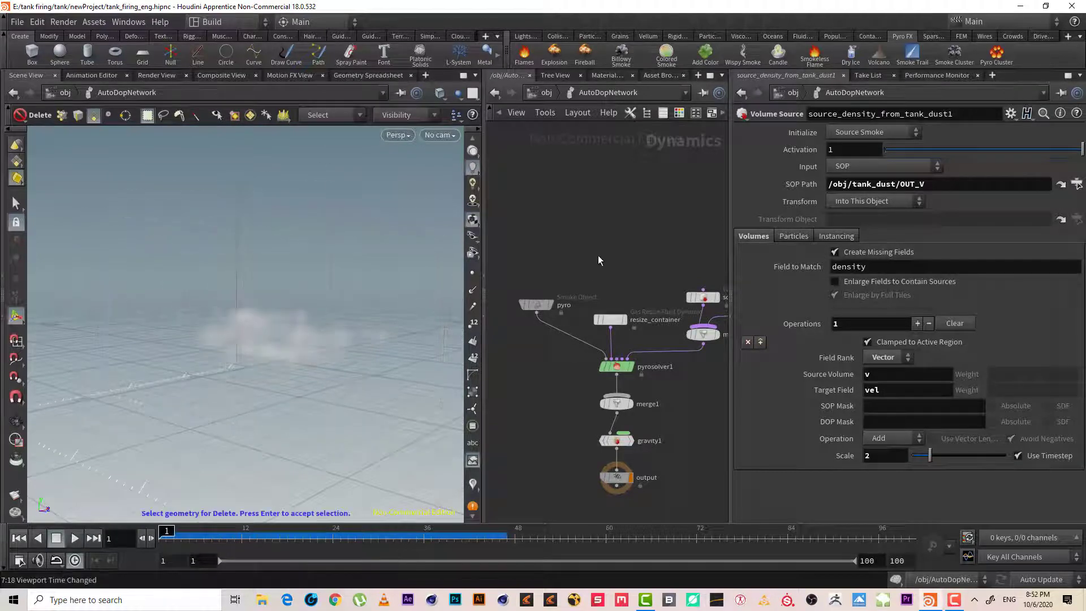
# Hide the pyro_import object and display the object_merge2 node inside tank_dust
pyautogui.moveTo(598, 256); pyautogui.dragTo(628, 200, button='middle')
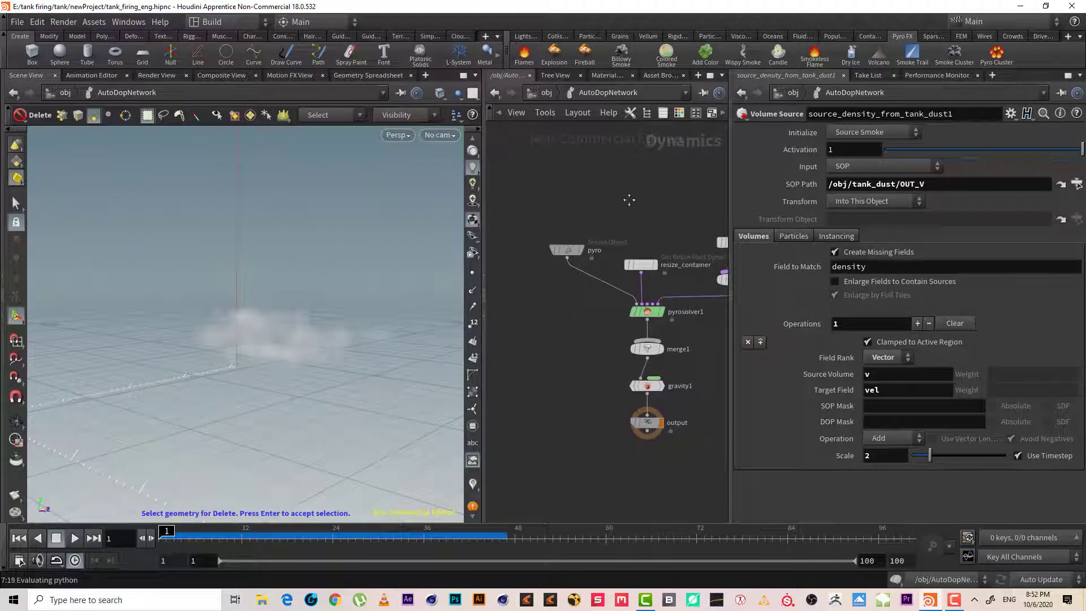
pyautogui.click(540, 94)
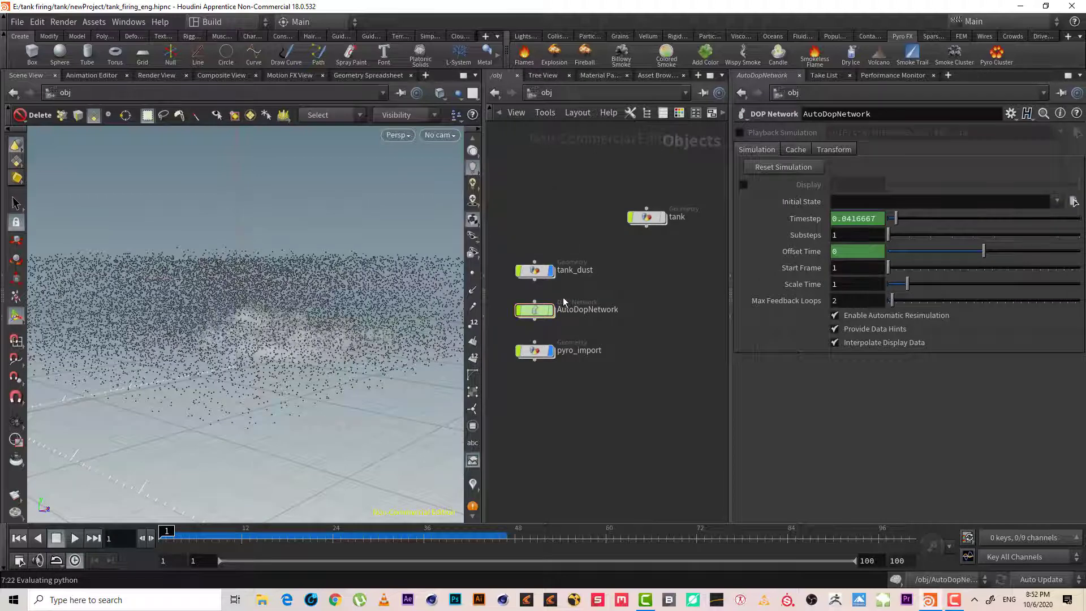
pyautogui.click(551, 351)
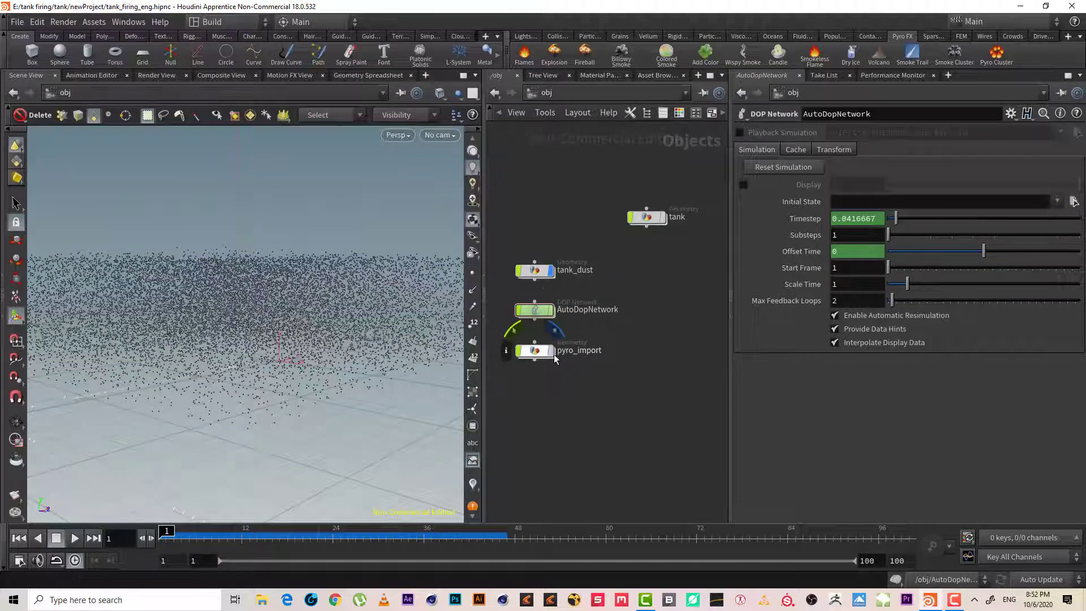
pyautogui.doubleClick(538, 273)
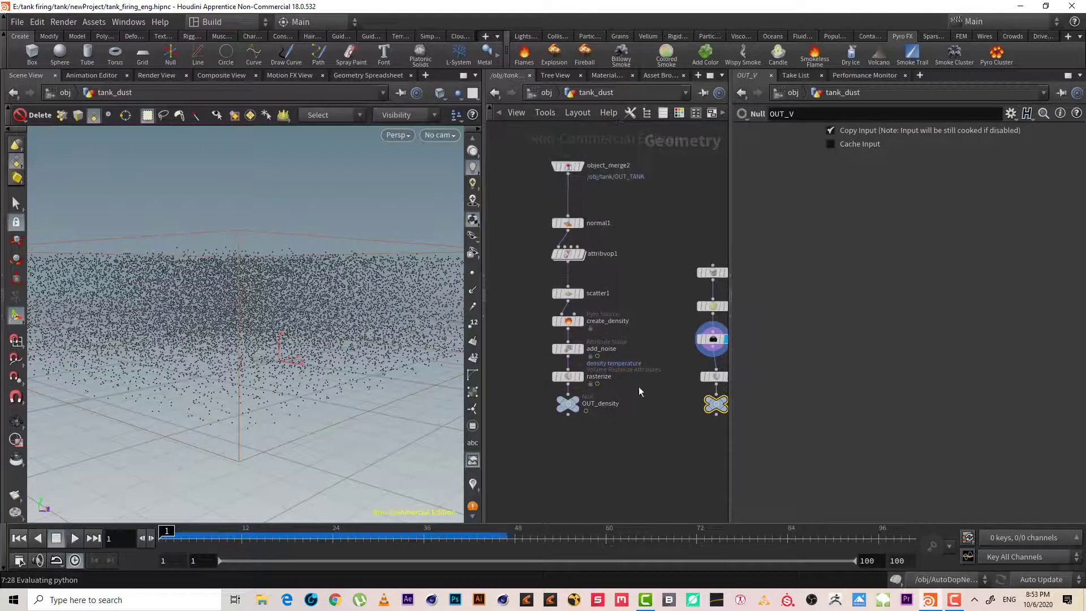
pyautogui.click(586, 205)
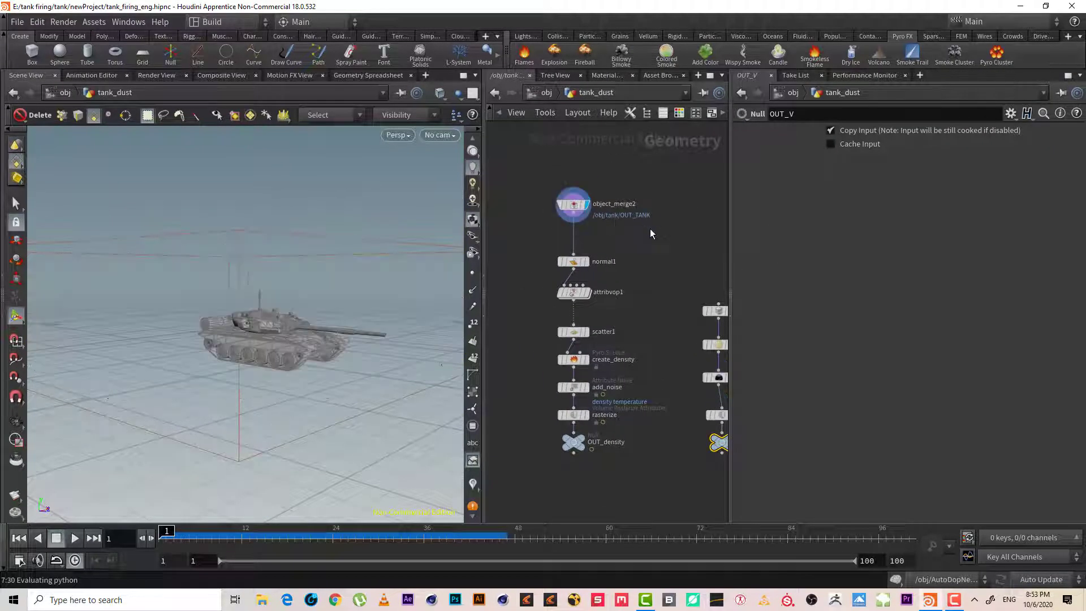
# Check the OUT_TANK geometry inside the tank object, and display the tank object in place of tank_dust
pyautogui.click(539, 95)
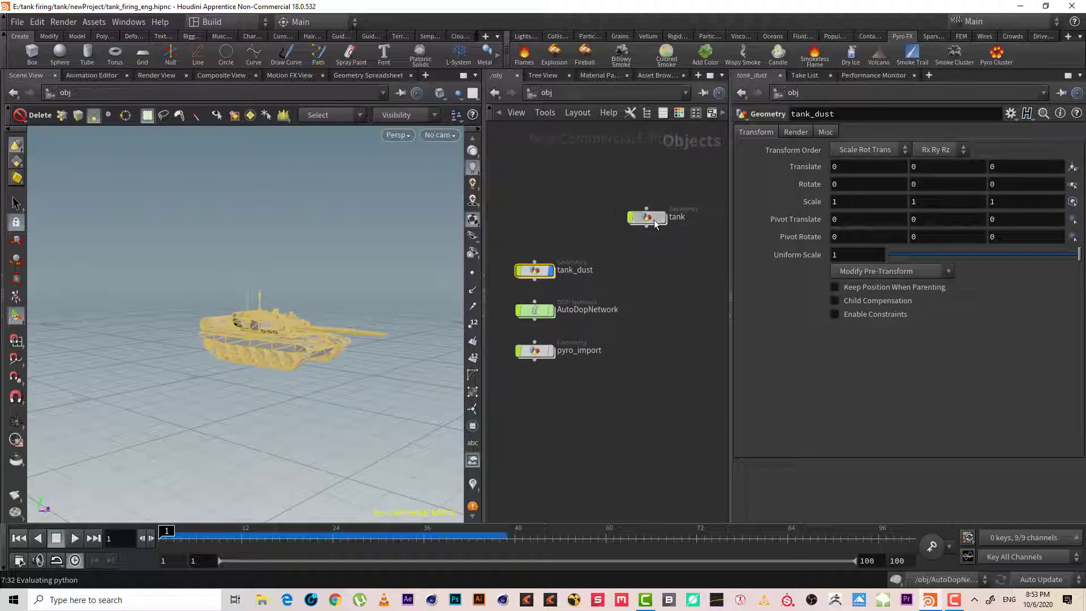
pyautogui.doubleClick(654, 220)
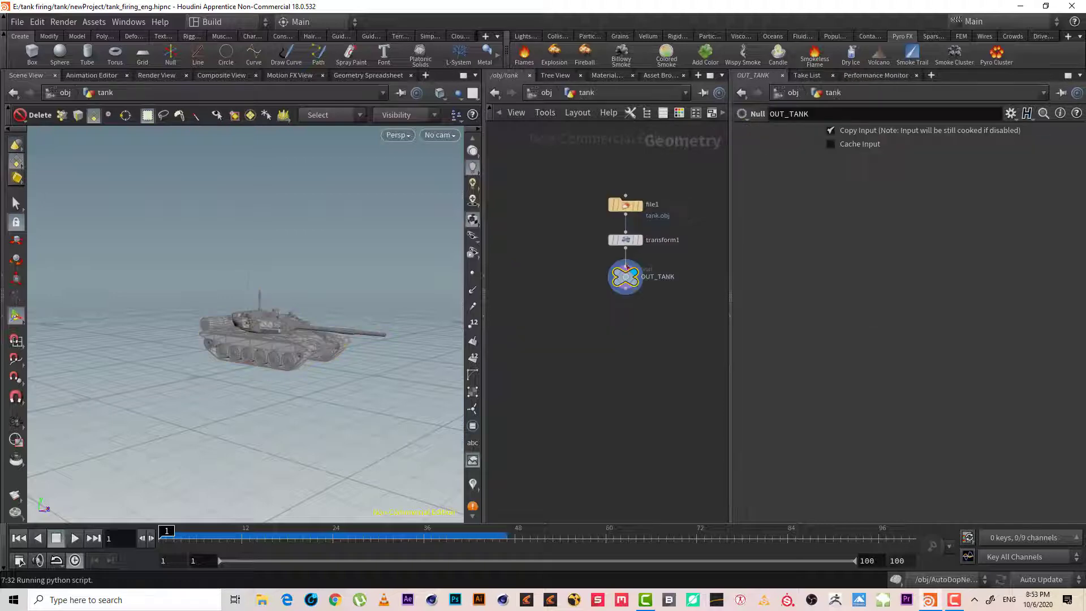
pyautogui.click(500, 98)
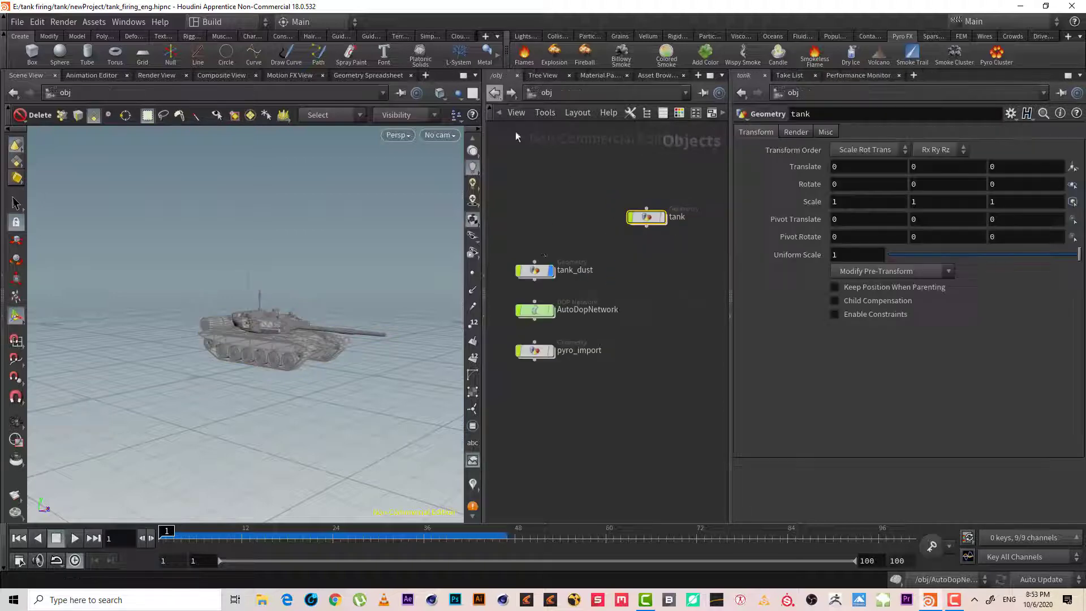
pyautogui.click(663, 218)
pyautogui.moveTo(633, 179); pyautogui.dragTo(634, 177)
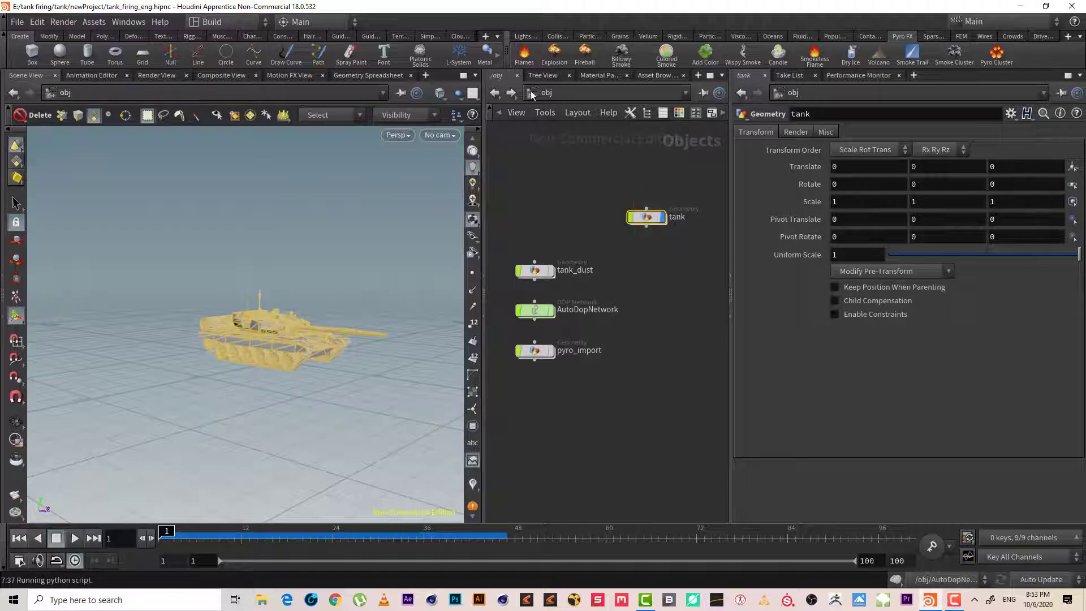
# Make the tank a static collision object and lay out the nodes inside AutoDopNetwork
pyautogui.click(555, 36)
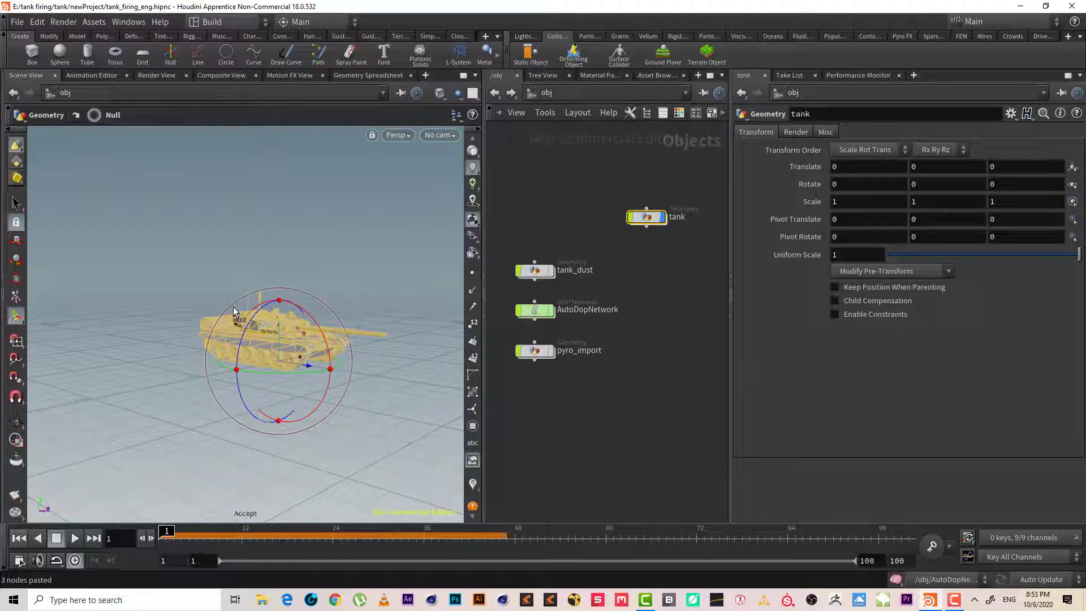
pyautogui.doubleClick(535, 310)
pyautogui.press('l')
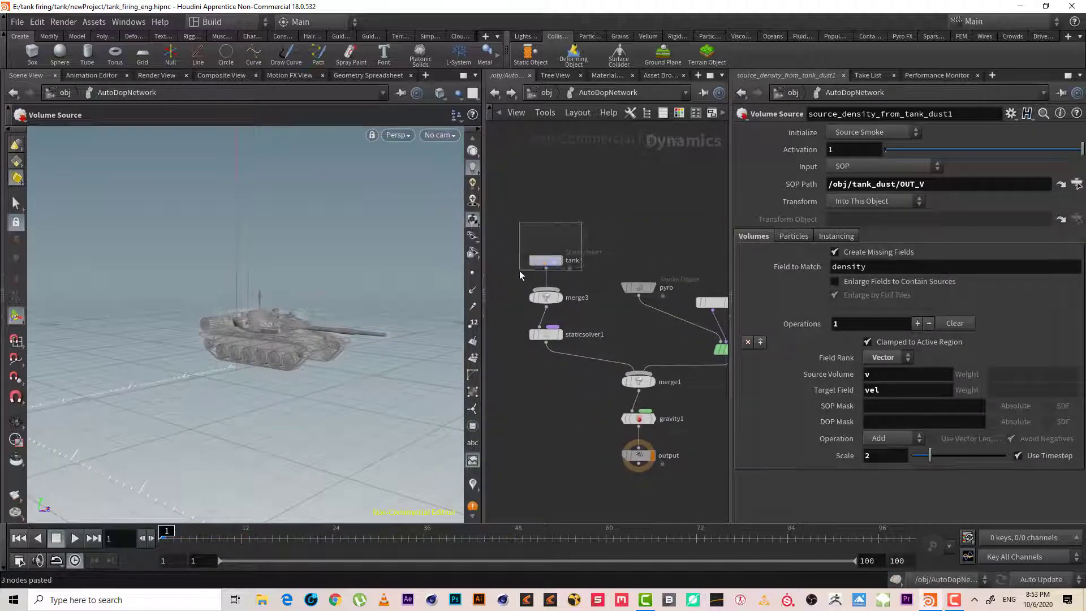
# Enable the Collision Guide and disable Display Geometry on the tank static object, displaying only that node to isolate its collision volume
pyautogui.click(538, 260)
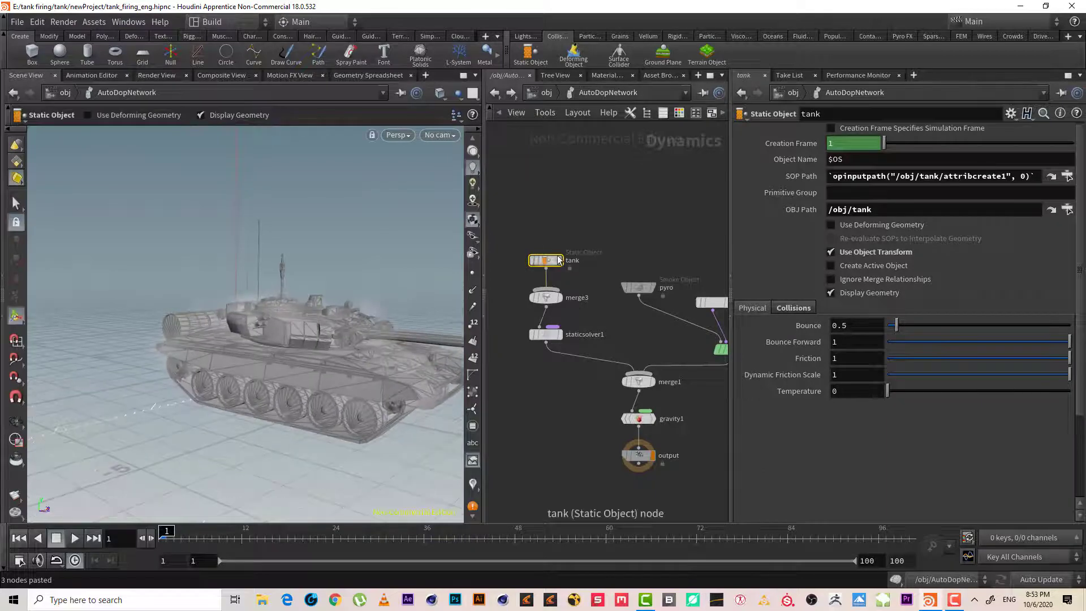
pyautogui.click(792, 307)
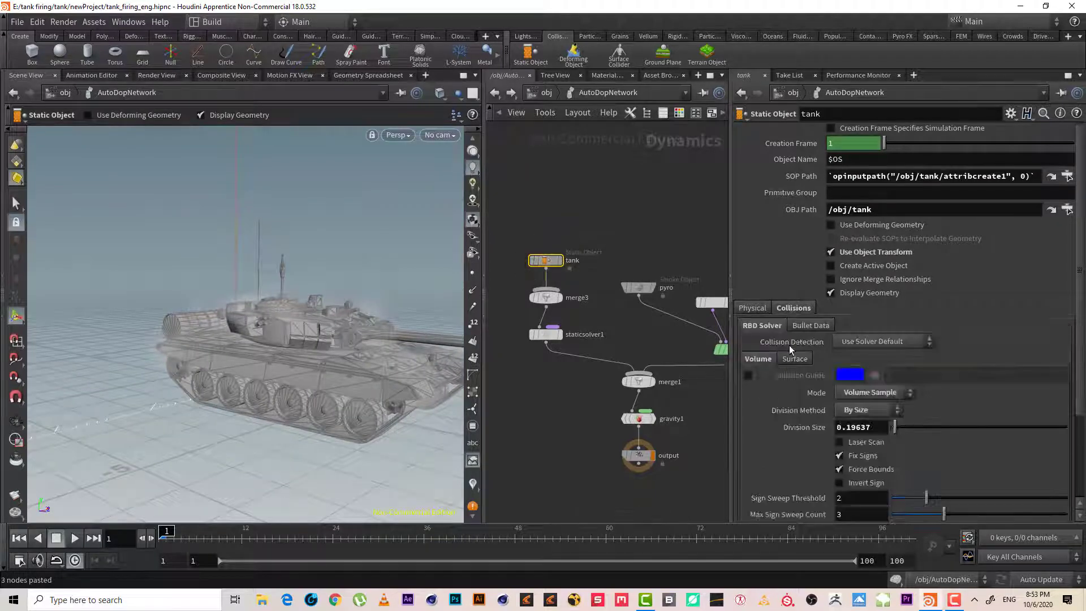
pyautogui.click(748, 375)
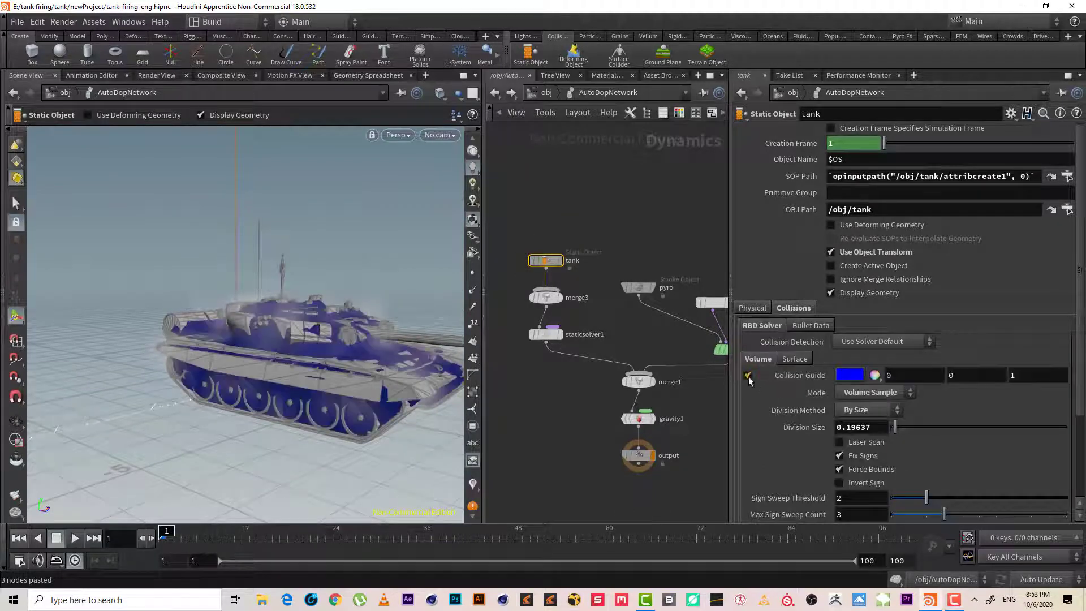
pyautogui.click(832, 293)
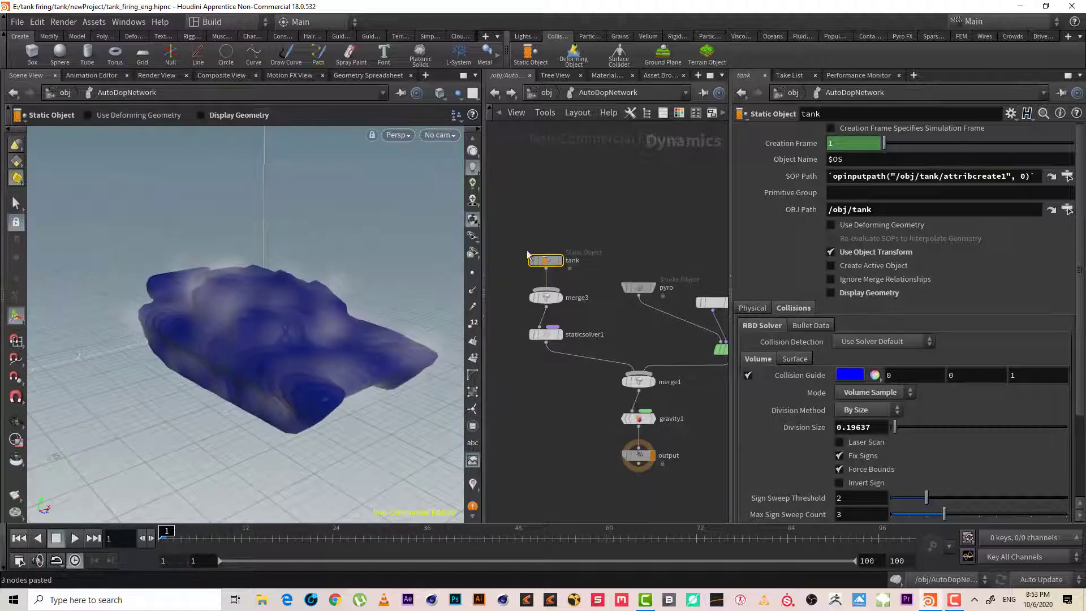
pyautogui.click(558, 260)
pyautogui.moveTo(293, 343); pyautogui.dragTo(269, 351)
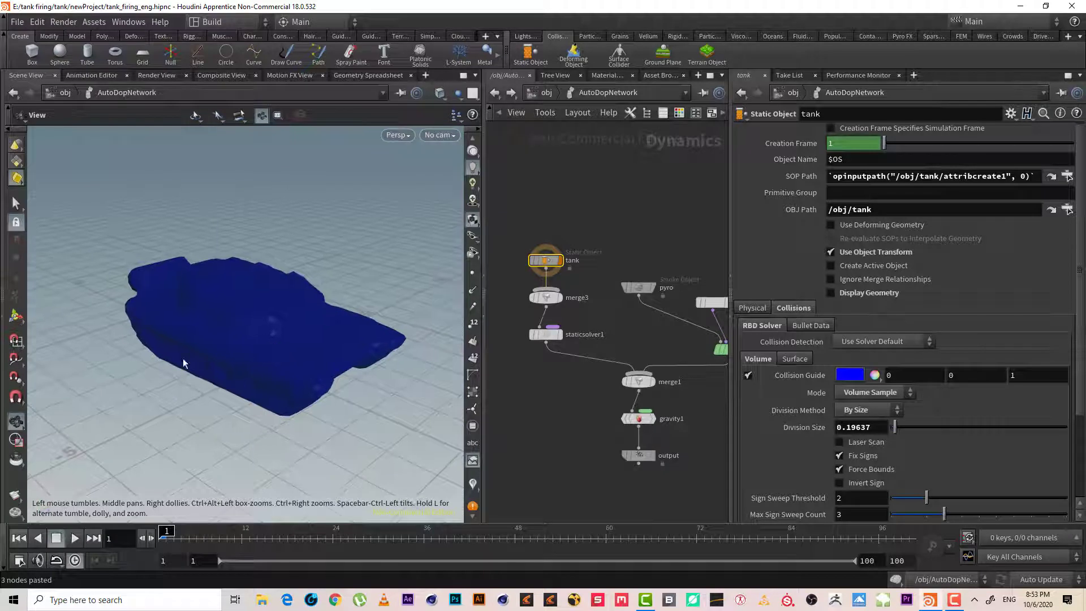
pyautogui.press('Return')
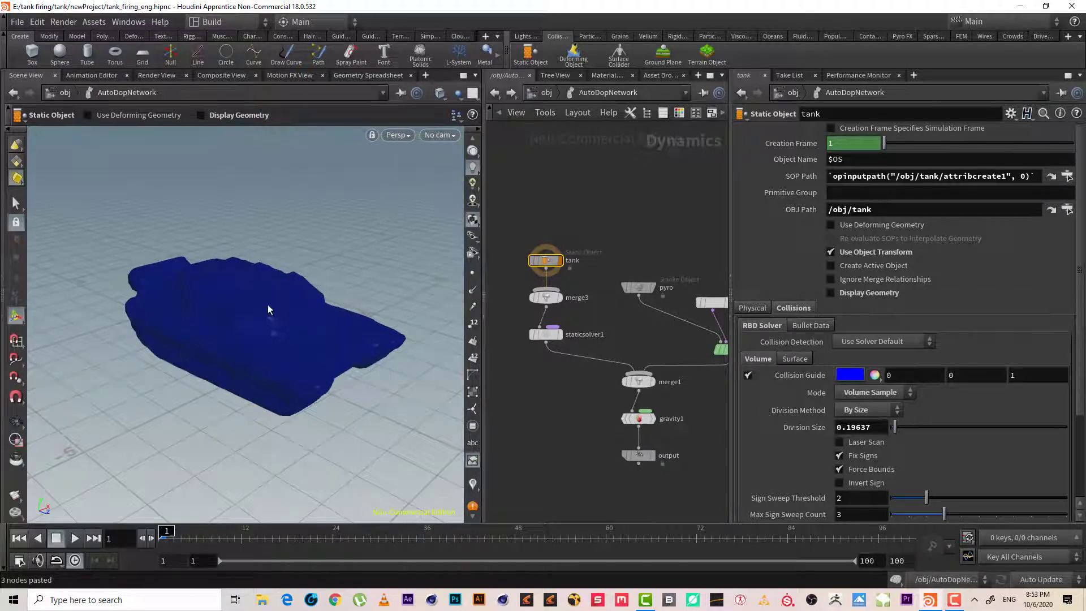
# Try a Division Size of 0.05 for the tank's collision volume and inspect its shape
pyautogui.doubleClick(845, 427)
pyautogui.write('0.05')
pyautogui.press('Return')
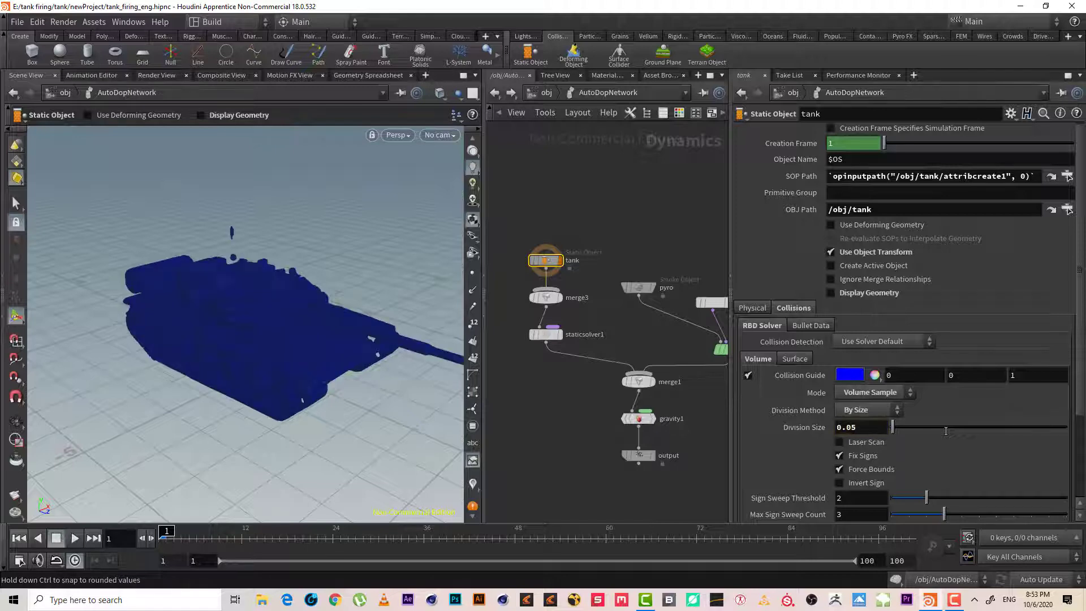
pyautogui.keyDown('alt'); pyautogui.moveTo(411, 333); pyautogui.dragTo(453, 322); pyautogui.keyUp('alt')
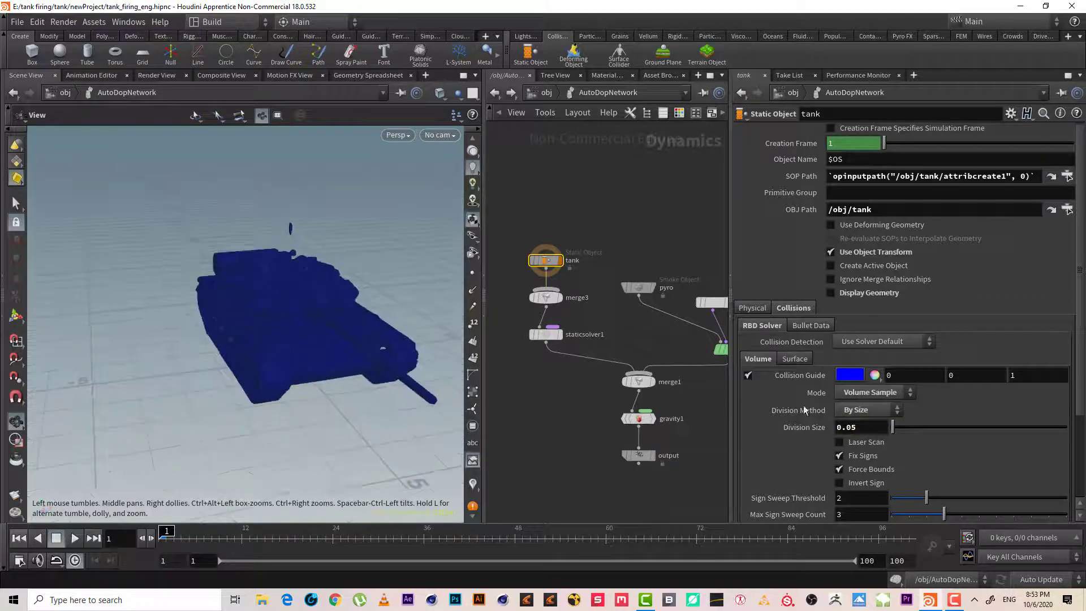
# Try Division Sizes of 0.8 and 0.08 for the tank's collision volume and compare the shapes
pyautogui.doubleClick(866, 431)
pyautogui.press('Return')
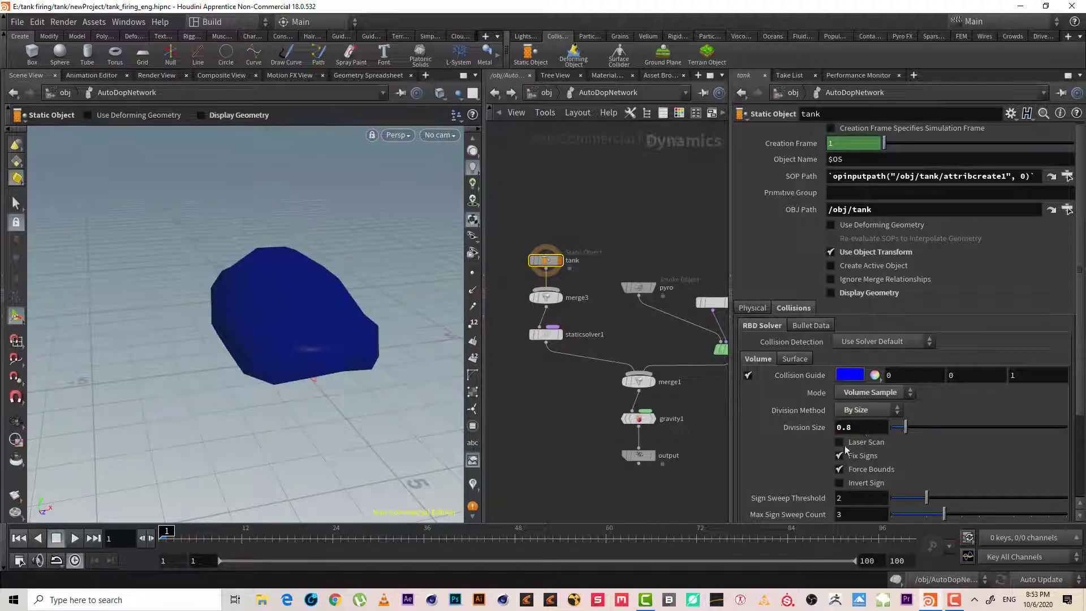
pyautogui.doubleClick(853, 427)
pyautogui.write('08')
pyautogui.press('Return')
pyautogui.keyDown('alt'); pyautogui.moveTo(246, 374); pyautogui.dragTo(396, 296); pyautogui.keyUp('alt')
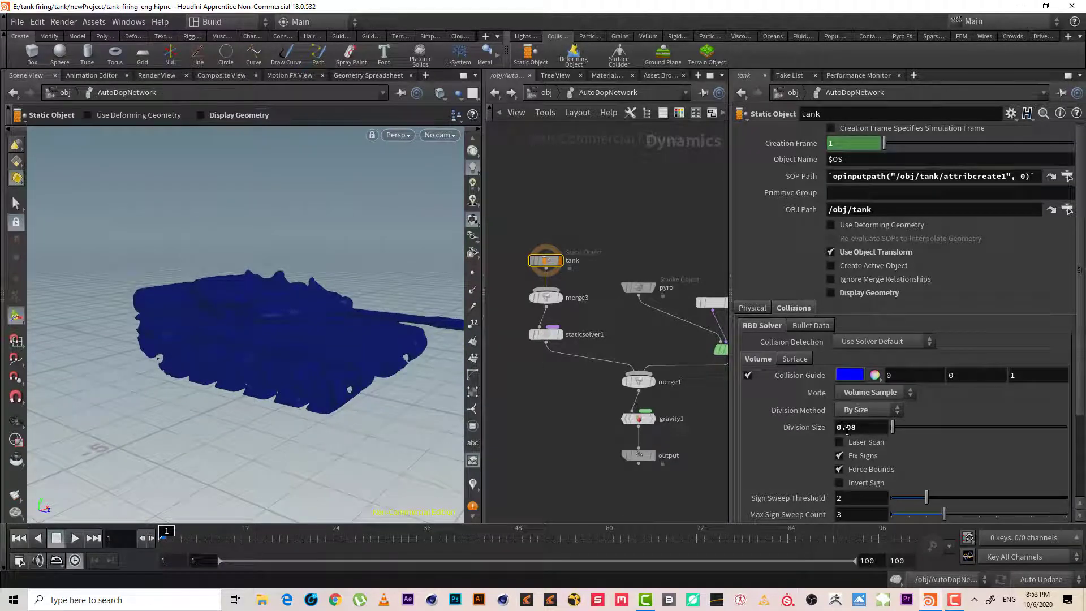
# Try a Division Size of 0.09 for the tank's collision volume and look for holes from the side
pyautogui.click(868, 428)
pyautogui.write('9')
pyautogui.press('Return')
pyautogui.moveTo(288, 278); pyautogui.dragTo(441, 297)
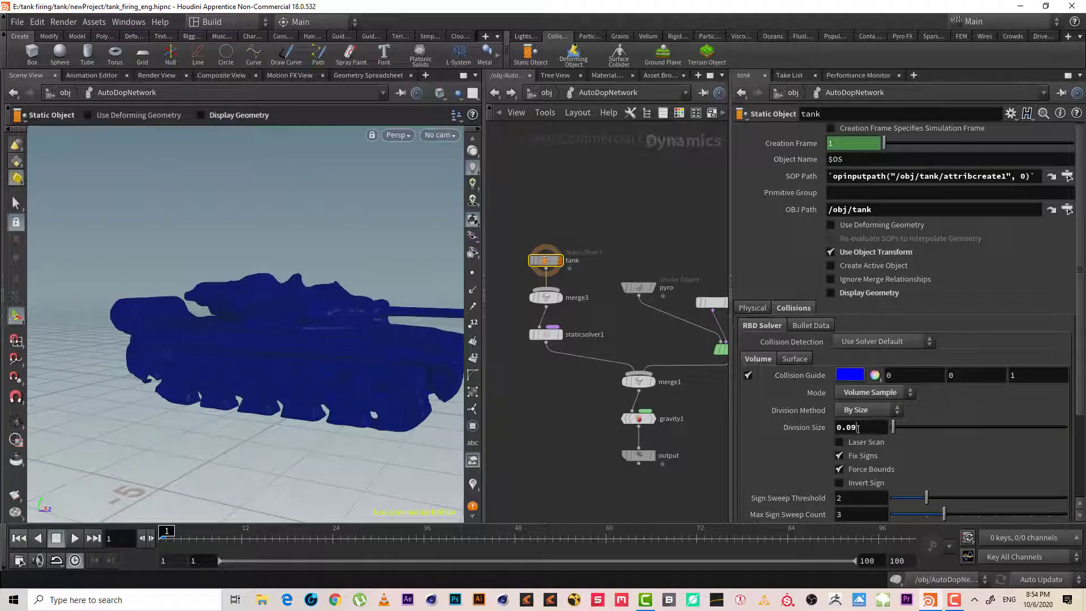
# Set the Division Size of the tank's collision volume to 0.1 and inspect its surface up close
pyautogui.click(847, 428)
pyautogui.press('Return')
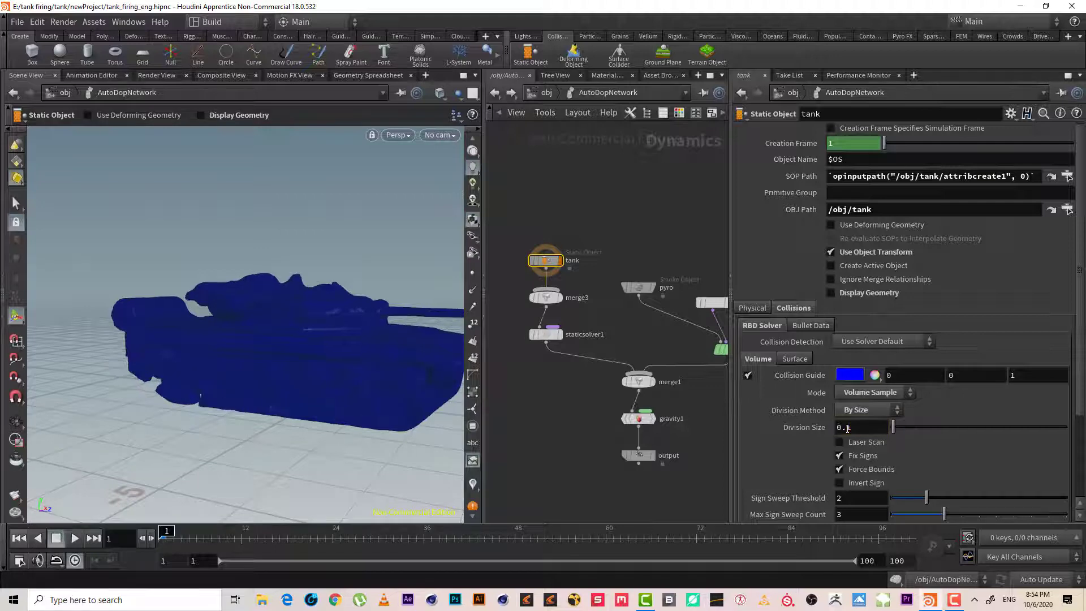
pyautogui.moveTo(178, 344)
pyautogui.mouseDown()
pyautogui.moveTo(287, 310)
pyautogui.moveTo(177, 341)
pyautogui.moveTo(283, 313)
pyautogui.moveTo(172, 374)
pyautogui.moveTo(175, 337)
pyautogui.moveTo(175, 359)
pyautogui.moveTo(169, 336)
pyautogui.moveTo(153, 341)
pyautogui.moveTo(194, 330)
pyautogui.moveTo(194, 392)
pyautogui.moveTo(227, 352)
pyautogui.moveTo(153, 342)
pyautogui.moveTo(151, 305)
pyautogui.moveTo(171, 357)
pyautogui.moveTo(165, 339)
pyautogui.moveTo(150, 383)
pyautogui.moveTo(165, 342)
pyautogui.mouseUp()
pyautogui.press('Escape')
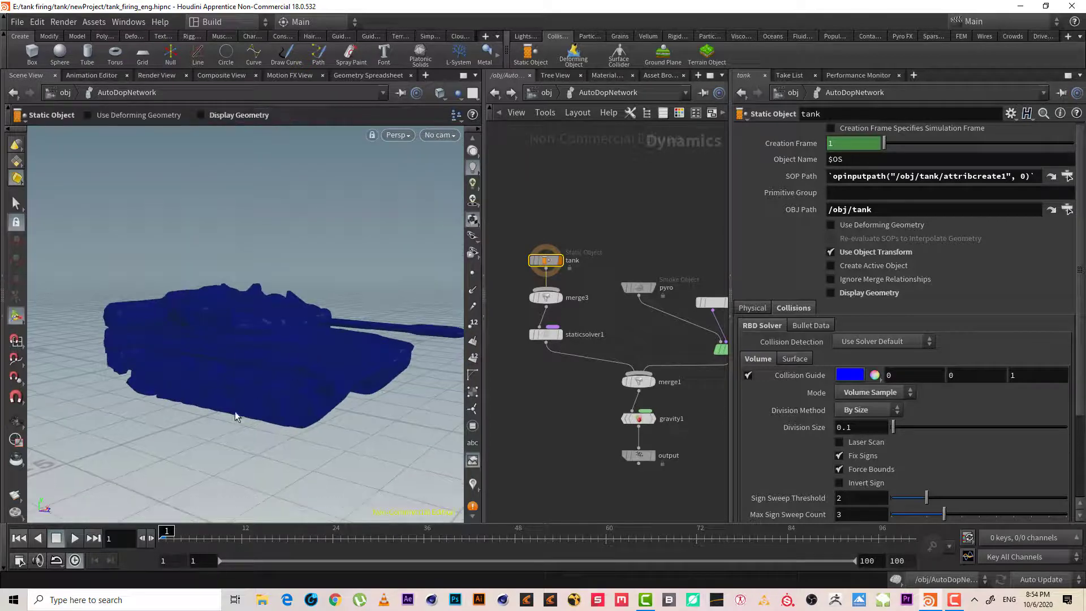
pyautogui.press('space')
pyautogui.moveTo(235, 412); pyautogui.dragTo(308, 362, button='right')
pyautogui.moveTo(308, 361)
pyautogui.mouseDown()
pyautogui.moveTo(351, 324)
pyautogui.moveTo(291, 368)
pyautogui.mouseUp()
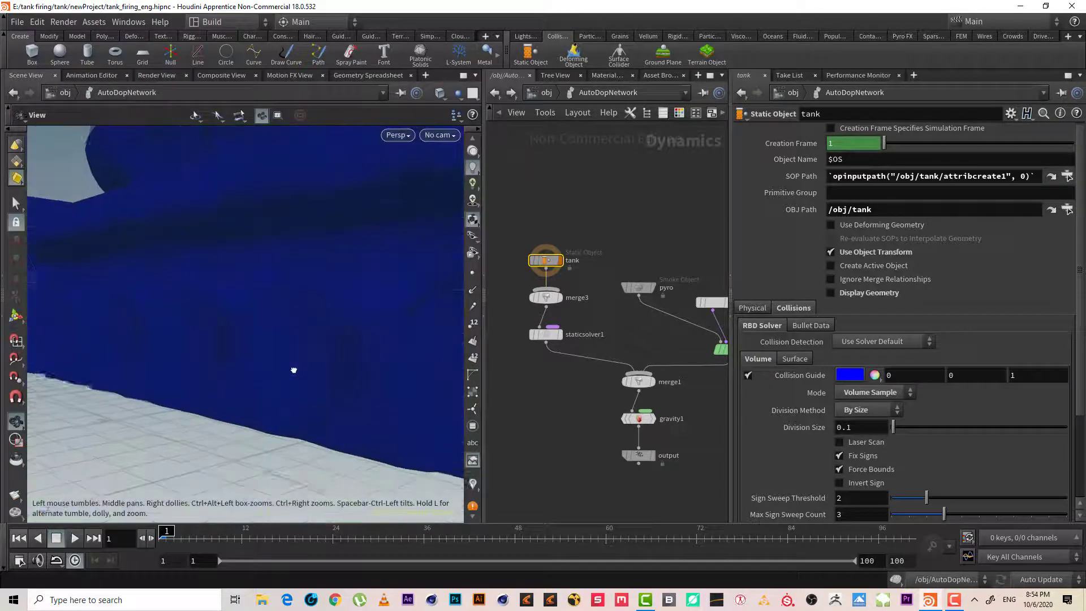
# Try a Division Size of 0.06 for the tank's collision volume and inspect the whole shape
pyautogui.press('Escape')
pyautogui.click(855, 426)
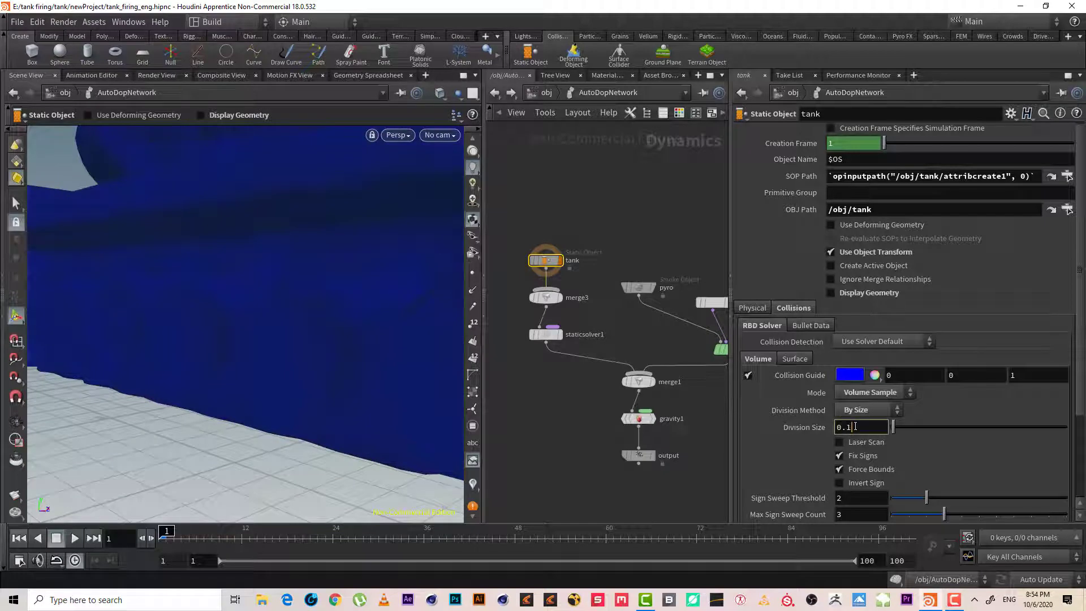
pyautogui.write('0.06')
pyautogui.press('Return')
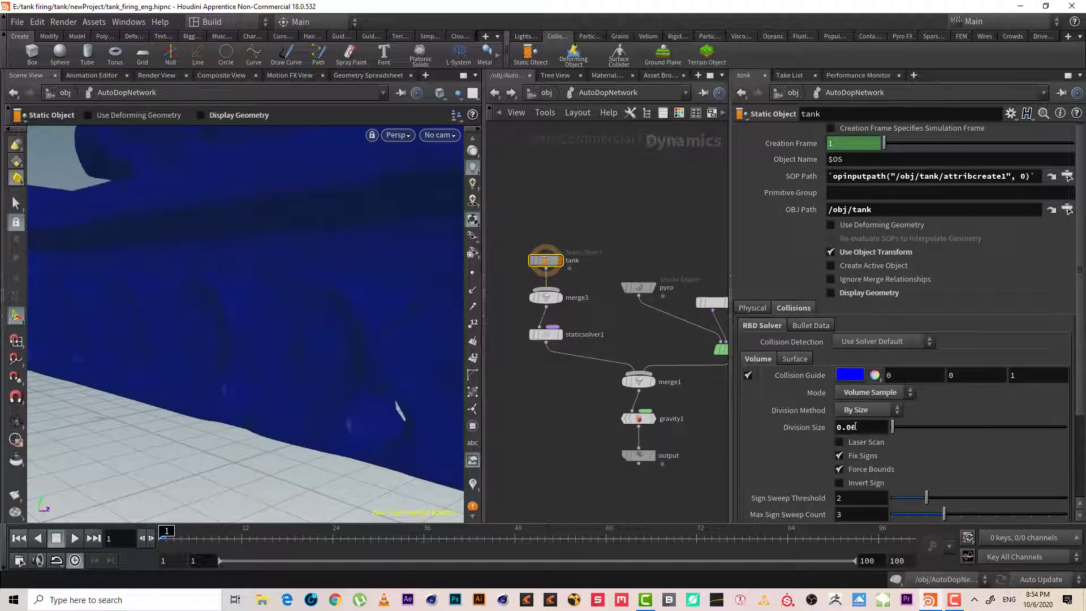
pyautogui.keyDown('alt'); pyautogui.moveTo(153, 384); pyautogui.dragTo(197, 337, button='right'); pyautogui.keyUp('alt')
pyautogui.keyDown('alt'); pyautogui.moveTo(280, 296); pyautogui.dragTo(208, 307); pyautogui.keyUp('alt')
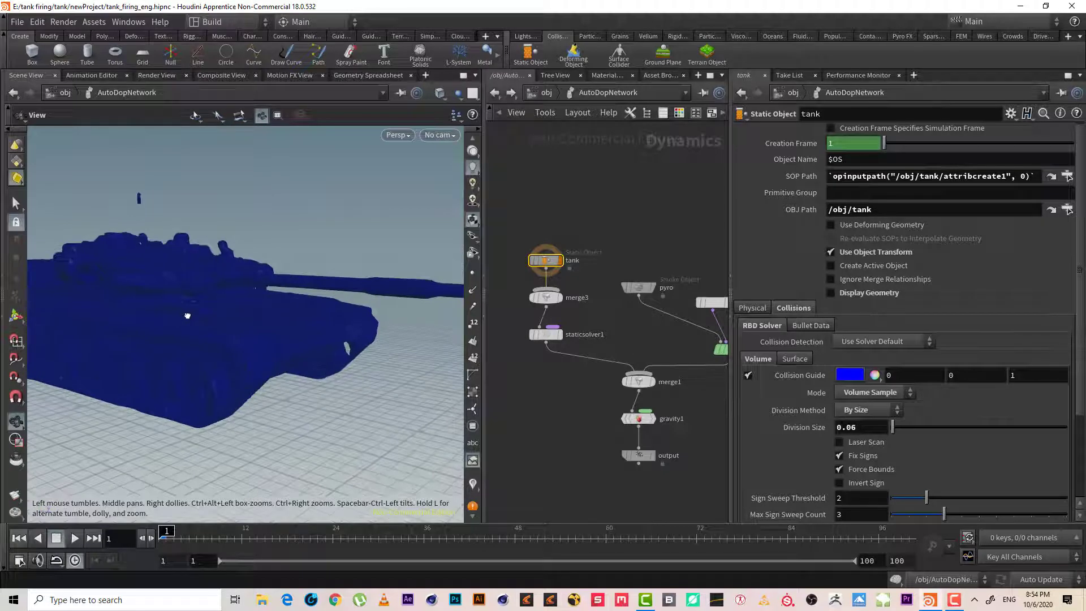
pyautogui.press('Return')
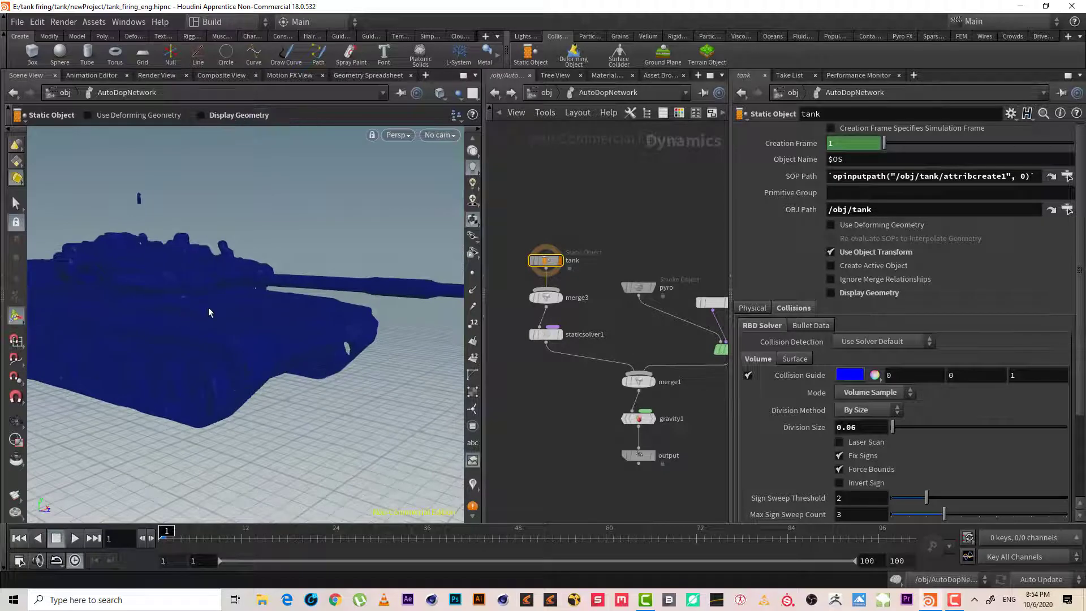
# Set the Division Size of the tank's collision volume to 0.05 and show the display geometry instead of the collision guide
pyautogui.click(864, 428)
pyautogui.press('Return')
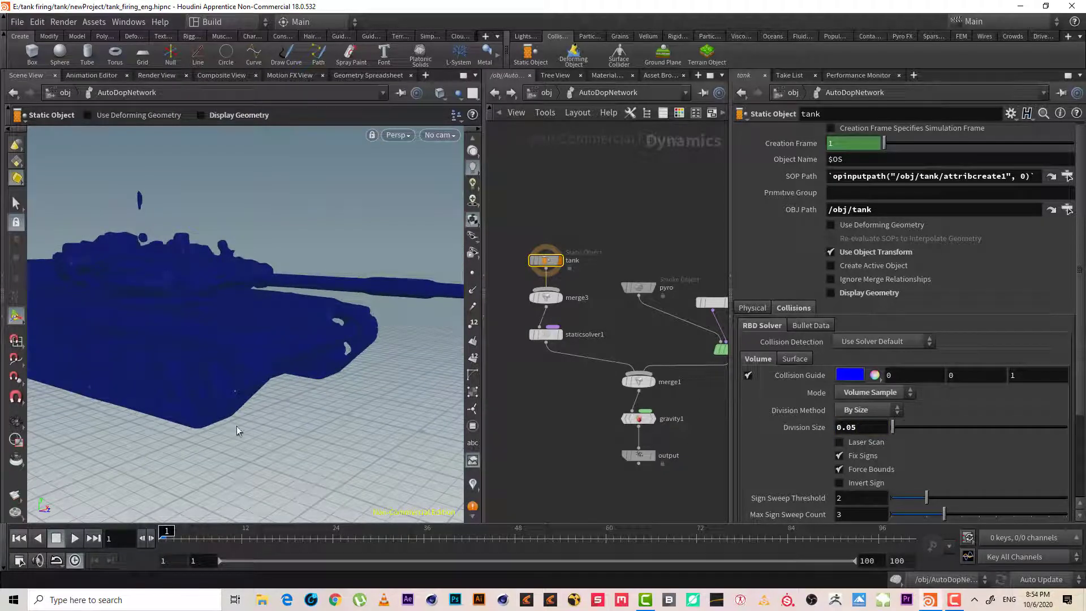
pyautogui.moveTo(236, 426); pyautogui.dragTo(294, 365)
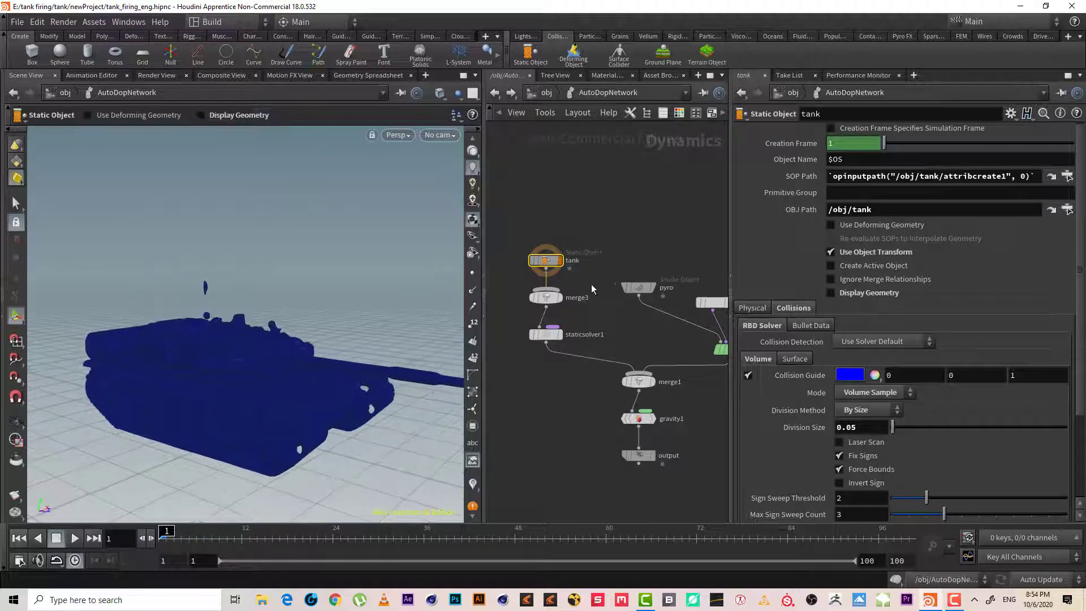
pyautogui.click(747, 375)
pyautogui.click(865, 292)
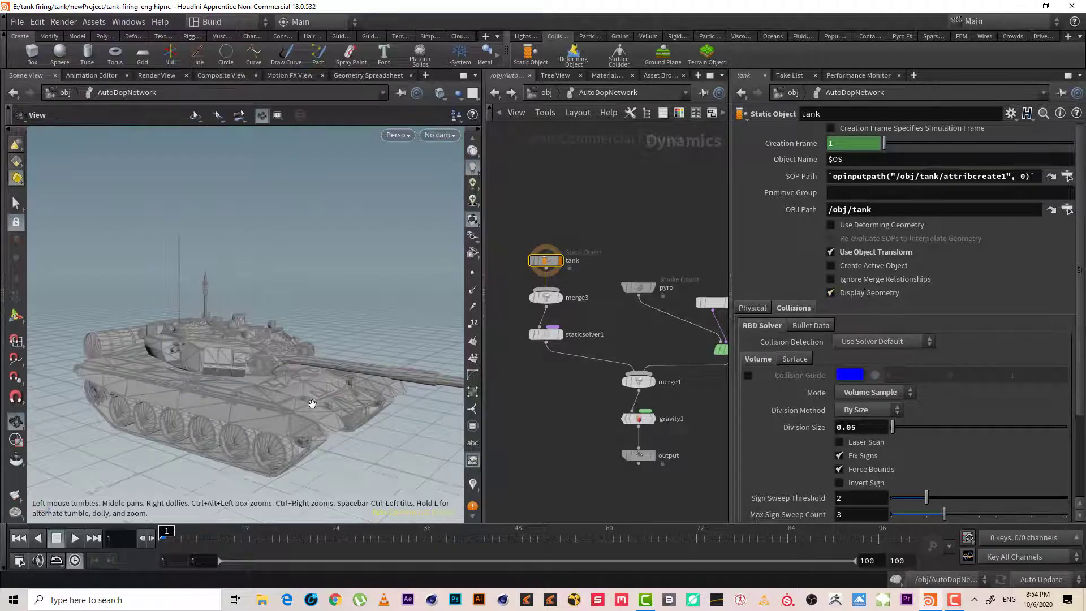
# Add a Ground Plane node to the DOP network beside the tank's static solver branch
pyautogui.press('Tab')
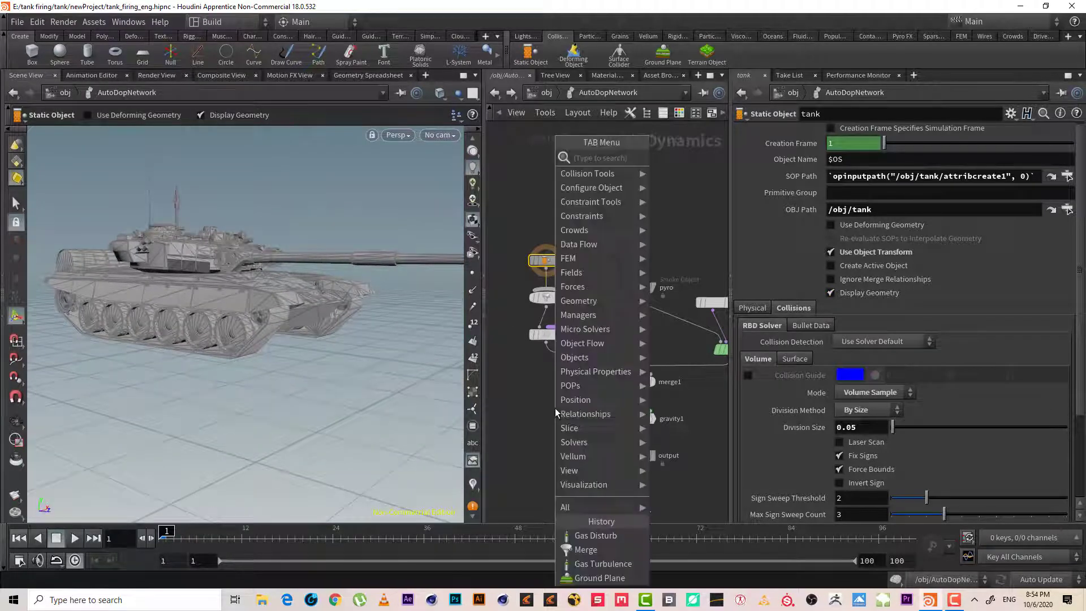
pyautogui.write('GRO')
pyautogui.press('Return')
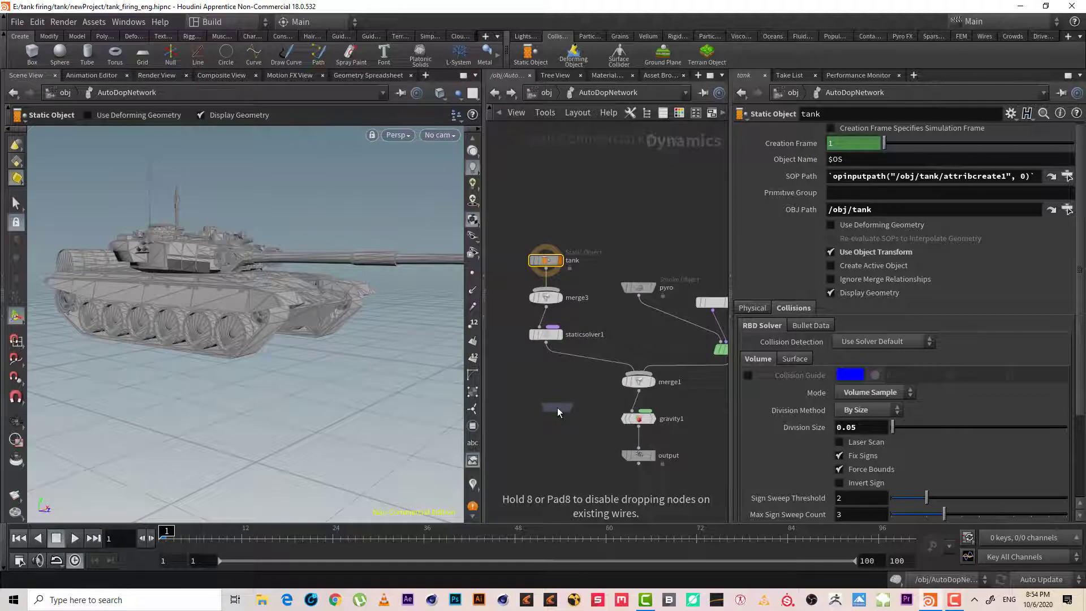
pyautogui.click(526, 373)
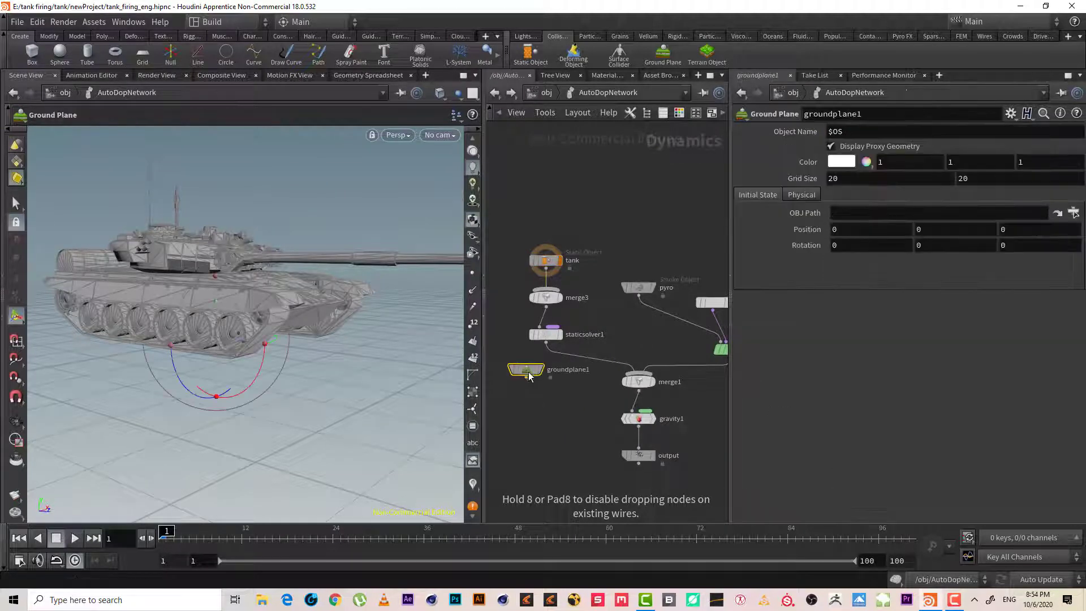
# Connect the ground plane to merge1 as its first input operator and lay out the network
pyautogui.click(526, 380)
pyautogui.click(638, 378)
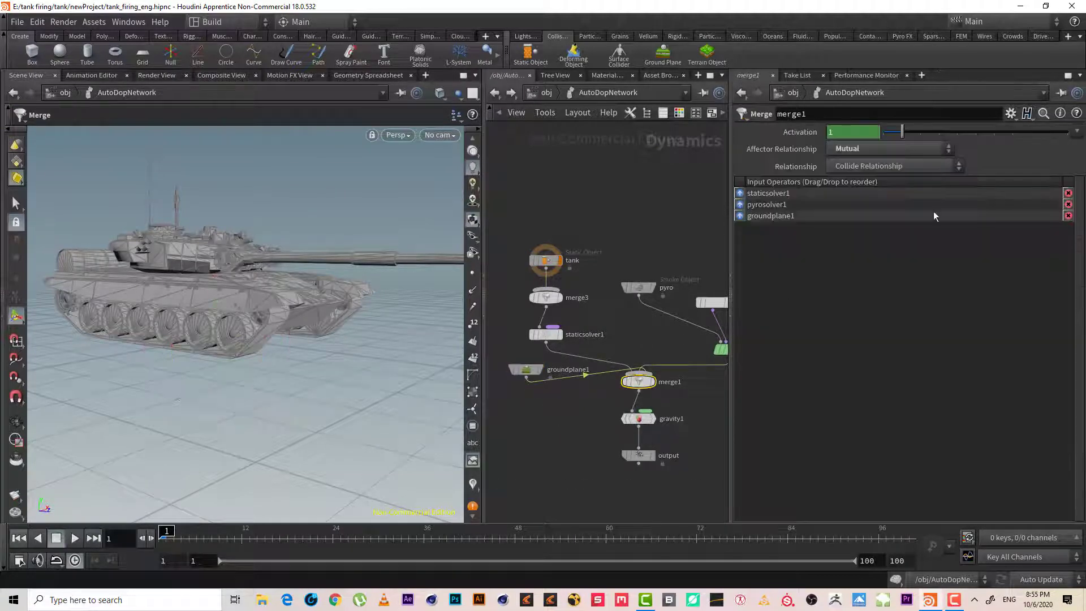
pyautogui.moveTo(755, 221); pyautogui.dragTo(754, 191)
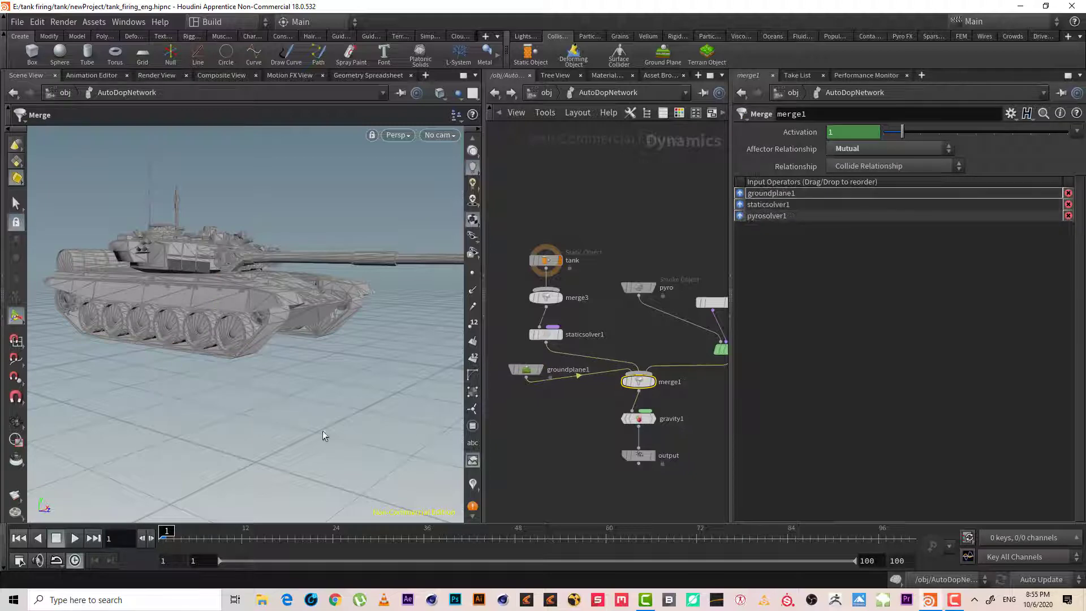
pyautogui.press('l')
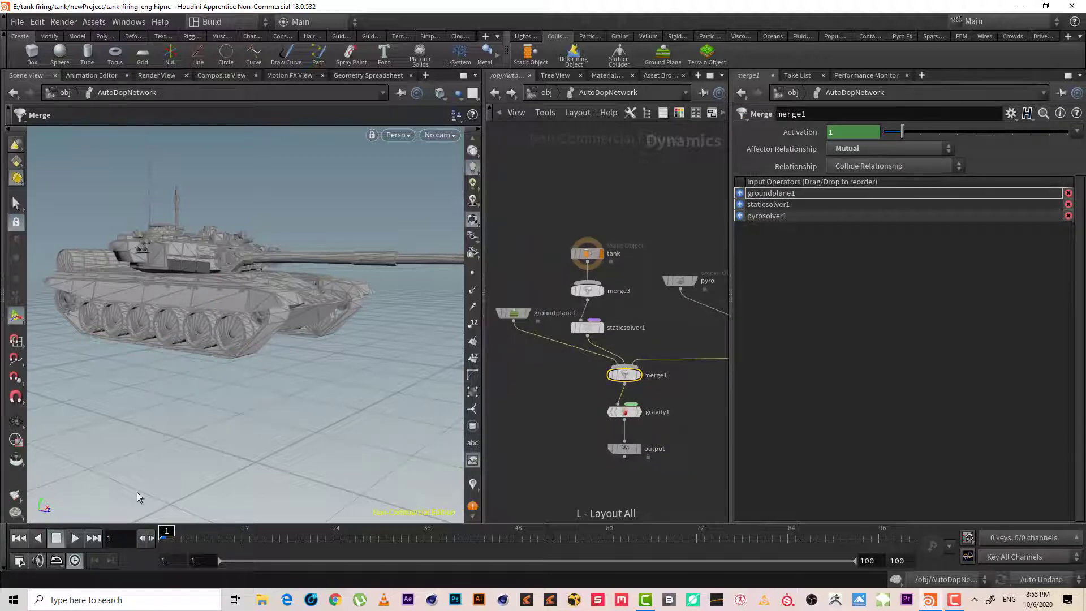
# Set the output node as displayed and play the simulation from frame 1 to preview the smoke, finishing at frame 1
pyautogui.scroll(-5, 245, 352)
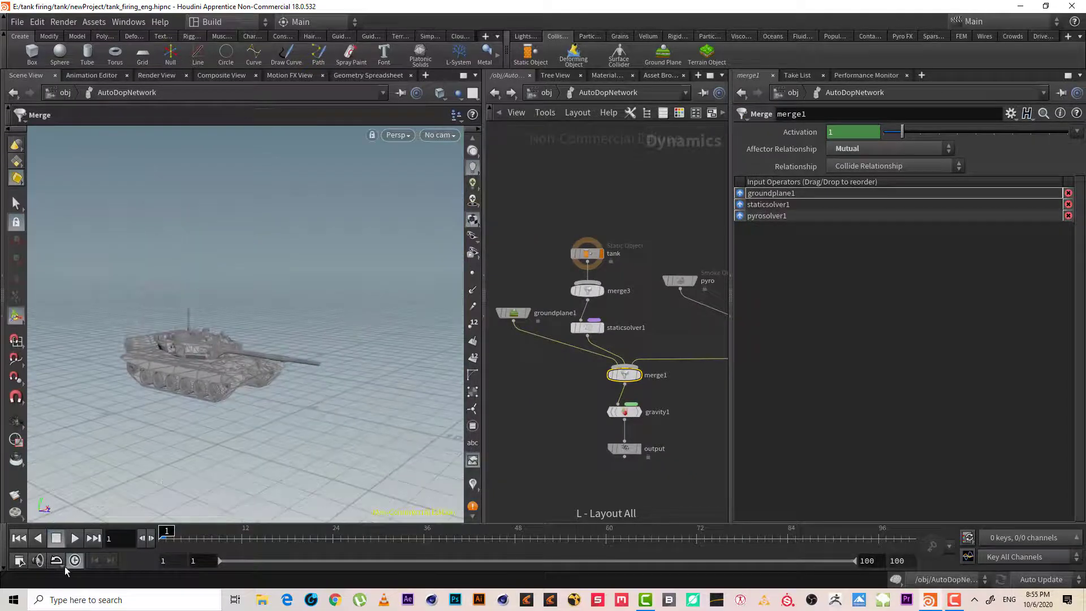
pyautogui.click(75, 537)
pyautogui.click(56, 537)
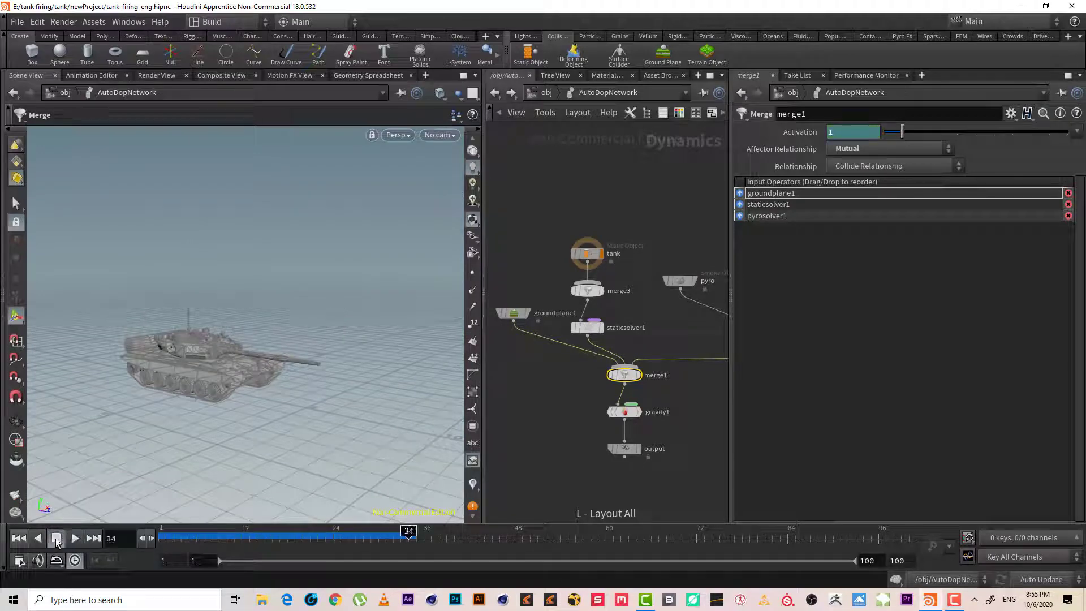
pyautogui.click(638, 448)
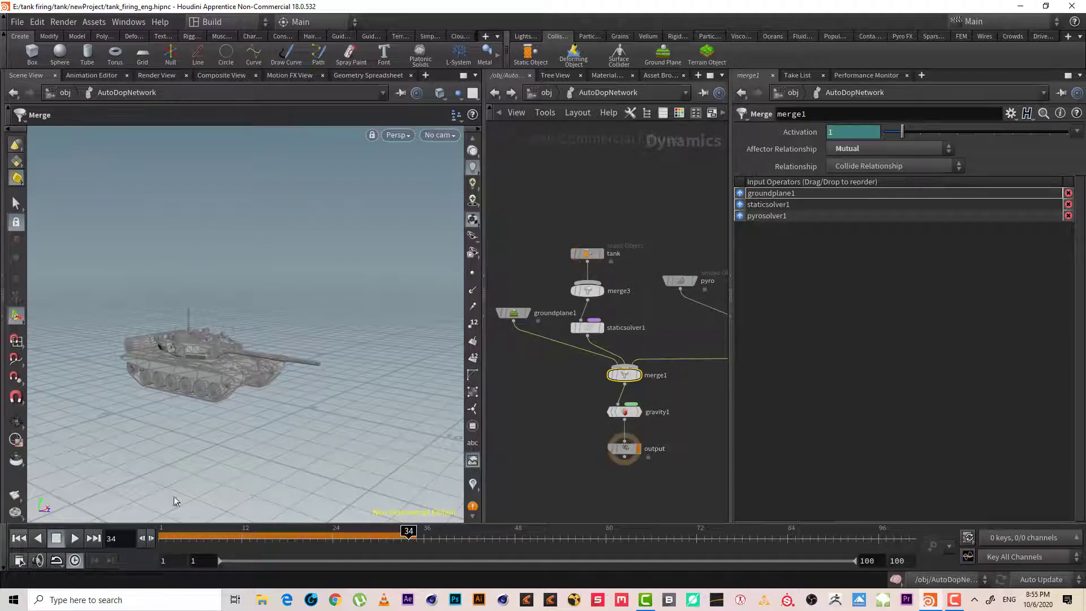
pyautogui.click(18, 538)
pyautogui.click(75, 538)
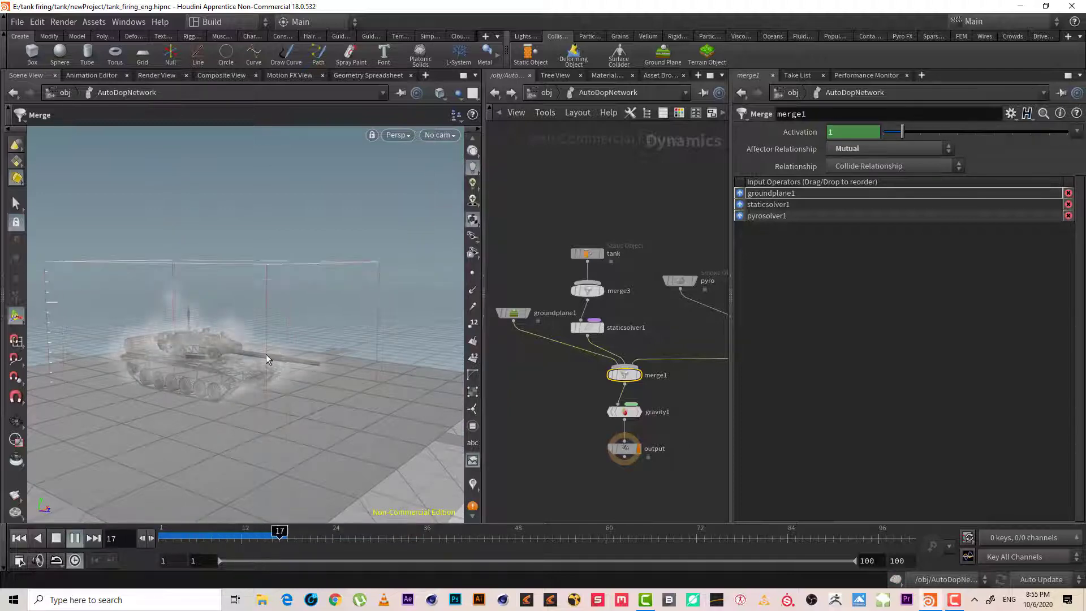
pyautogui.click(56, 537)
pyautogui.click(19, 538)
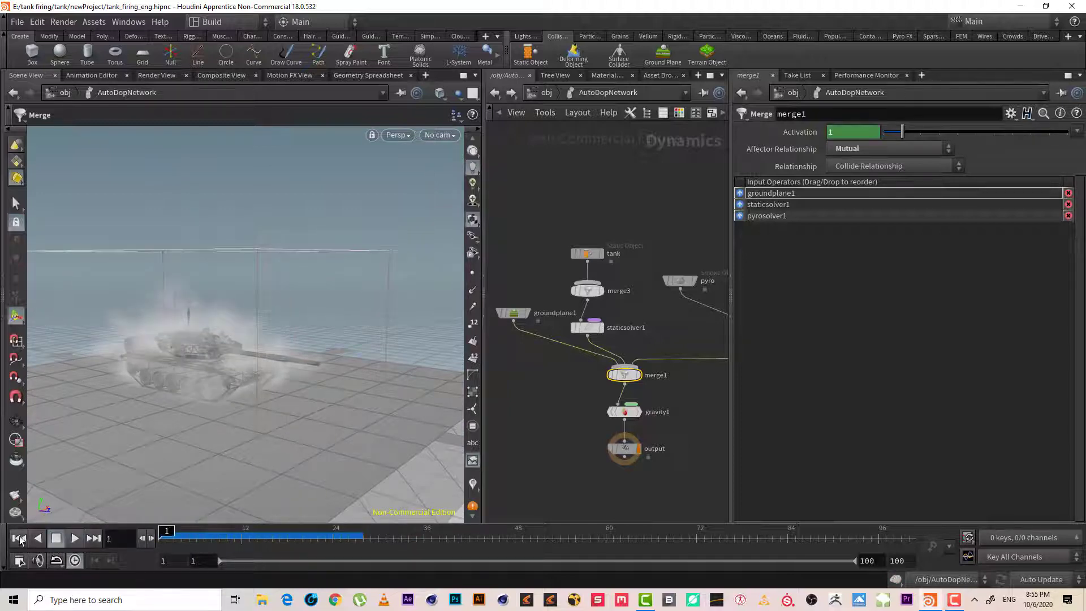
# Set the Division Size of the pyro smoke object to 0.1
pyautogui.moveTo(582, 220); pyautogui.dragTo(572, 218, button='middle')
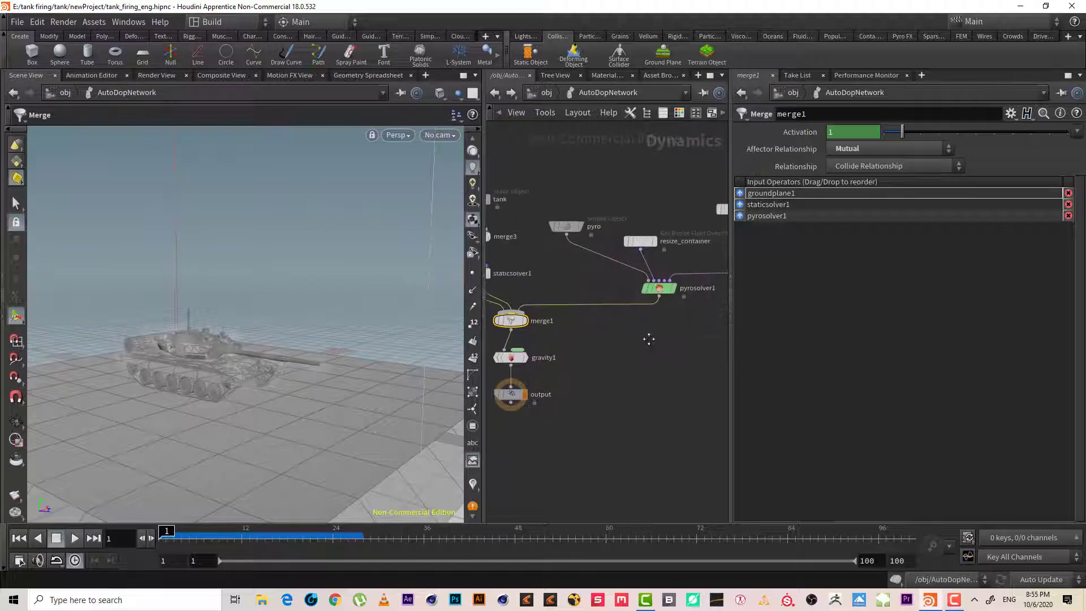
pyautogui.moveTo(649, 339); pyautogui.dragTo(622, 394, button='middle')
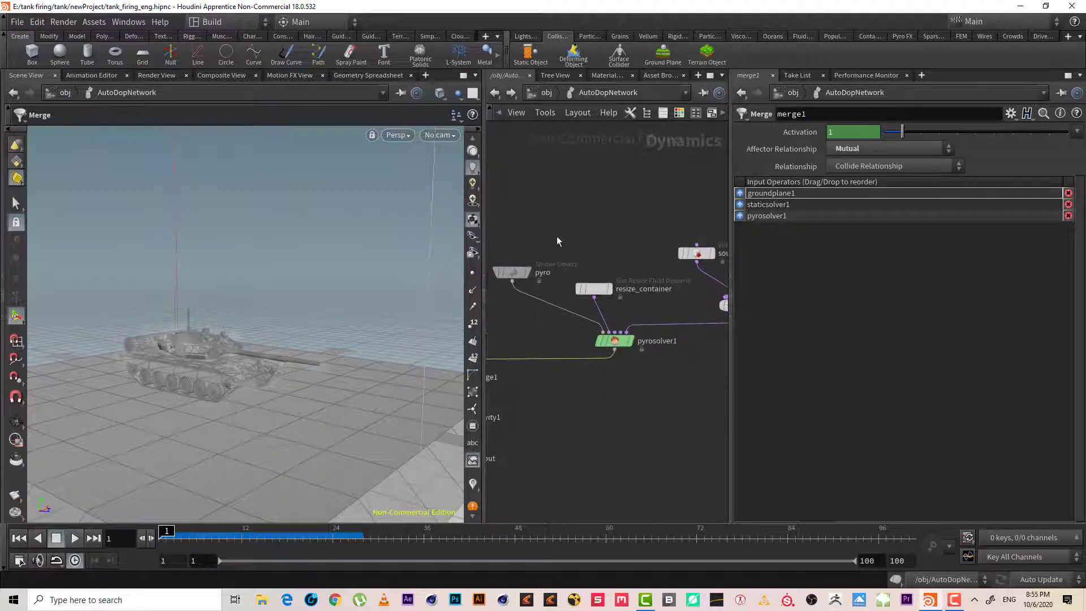
pyautogui.click(512, 272)
pyautogui.doubleClick(839, 184)
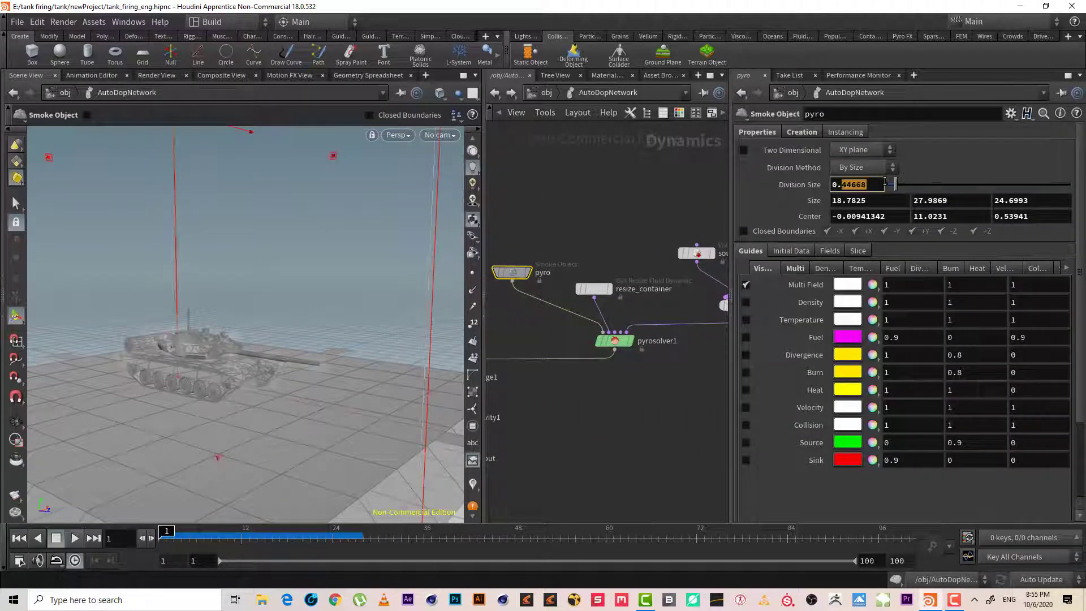
pyautogui.write('0.1')
pyautogui.press('Return')
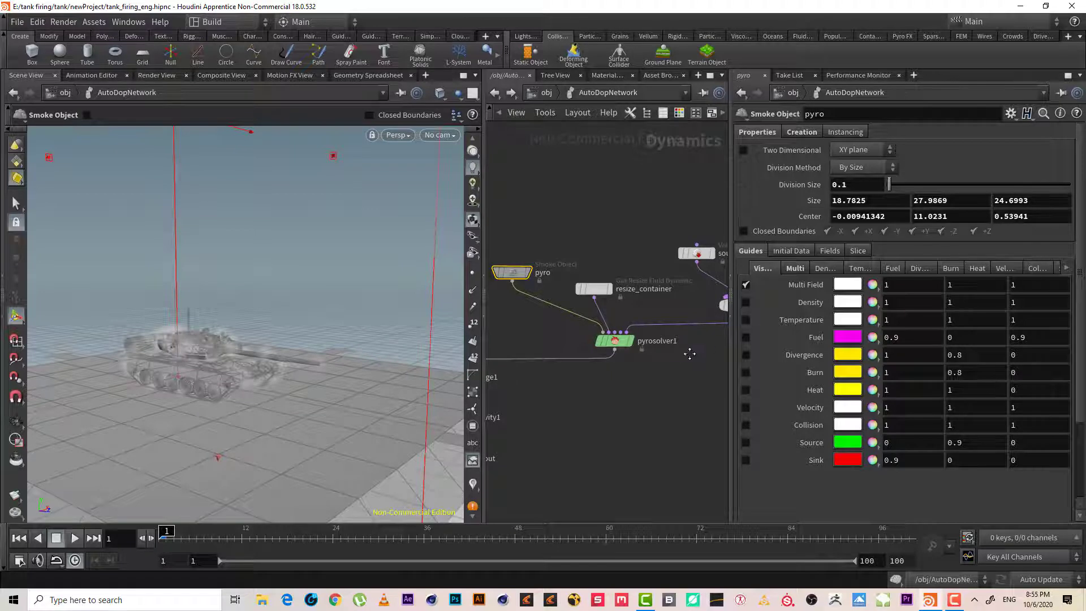
# Show the pyrosolver1 settings and test-play the first frames of the simulation, returning to frame 1
pyautogui.moveTo(689, 351); pyautogui.dragTo(669, 351, button='middle')
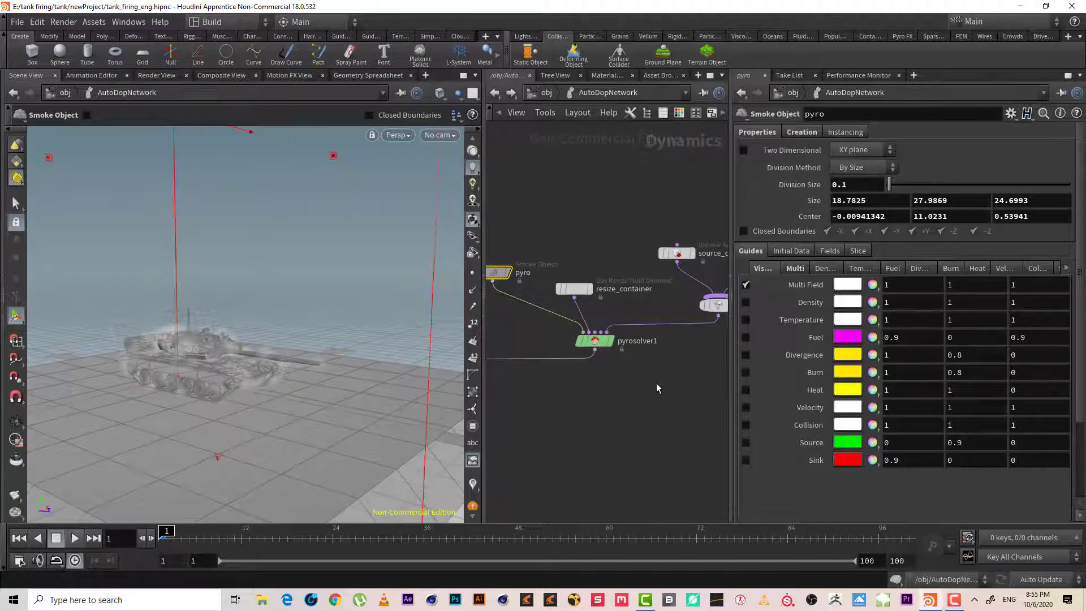
pyautogui.click(594, 340)
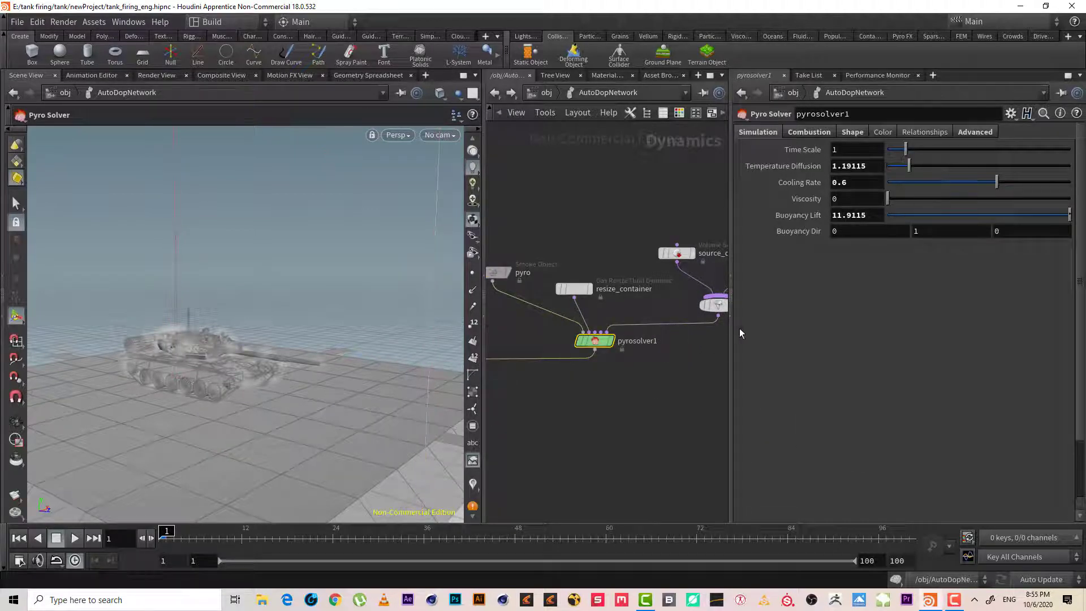
pyautogui.click(74, 538)
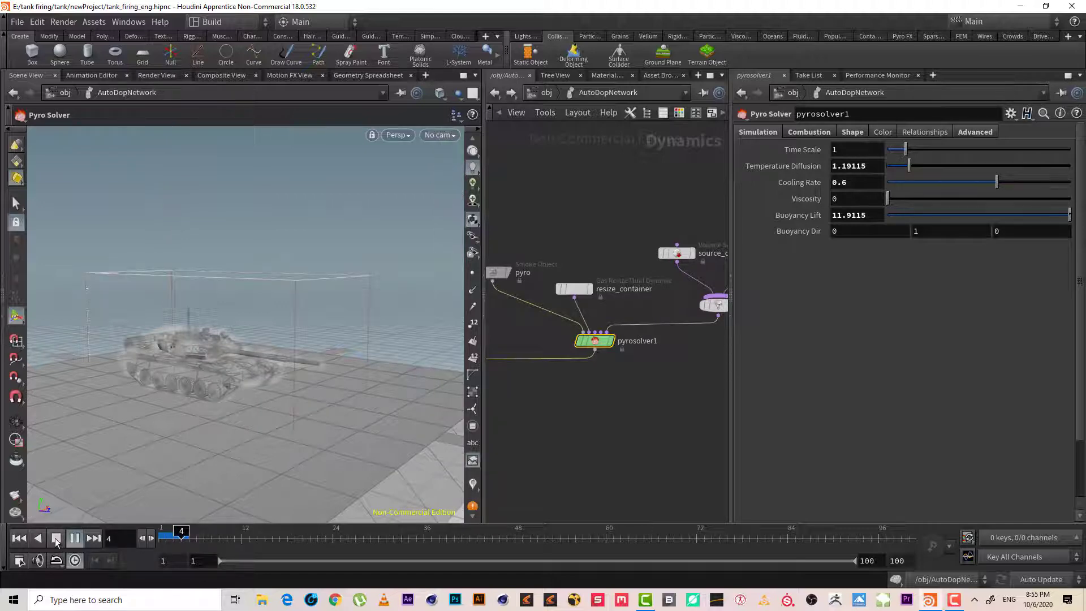
pyautogui.click(55, 538)
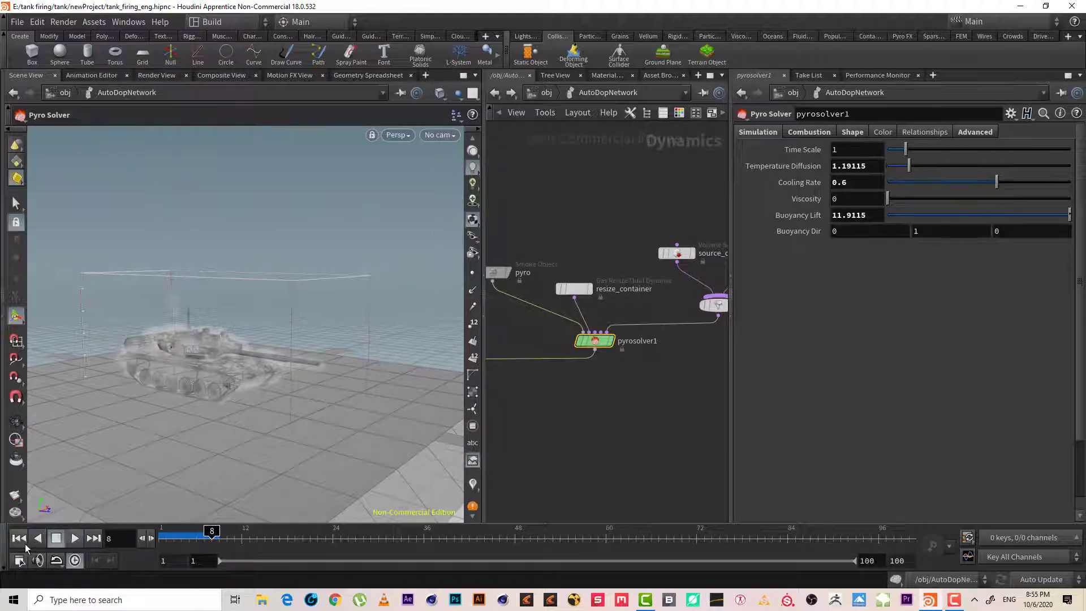
pyautogui.click(24, 544)
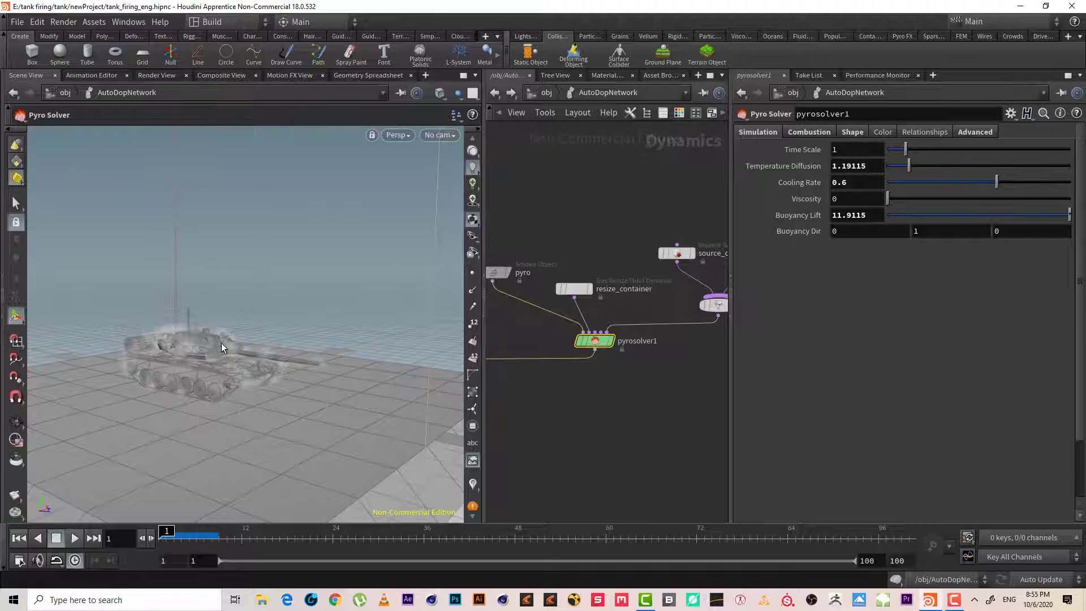
# Set the Time Scale of pyrosolver1 to 1.5
pyautogui.click(846, 152)
pyautogui.write('.5')
pyautogui.press('Return')
# Set the Temperature Diffusion of pyrosolver1 to 0.05 and its Buoyancy Lift to 0.5
pyautogui.moveTo(683, 367); pyautogui.dragTo(670, 349, button='middle')
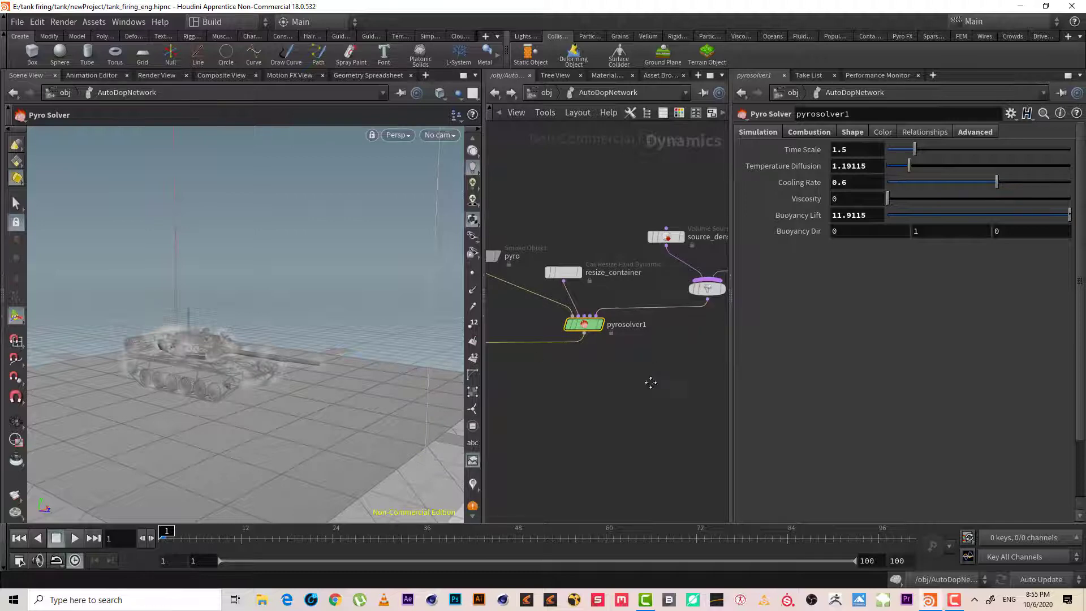
pyautogui.moveTo(650, 383); pyautogui.dragTo(622, 414, button='middle')
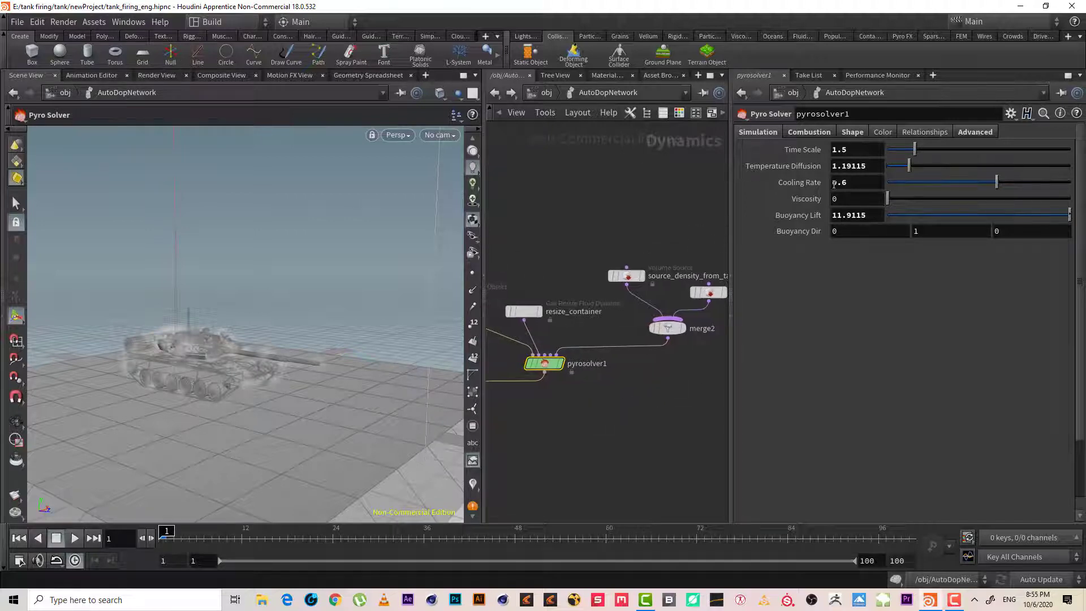
pyautogui.click(872, 165)
pyautogui.moveTo(803, 167)
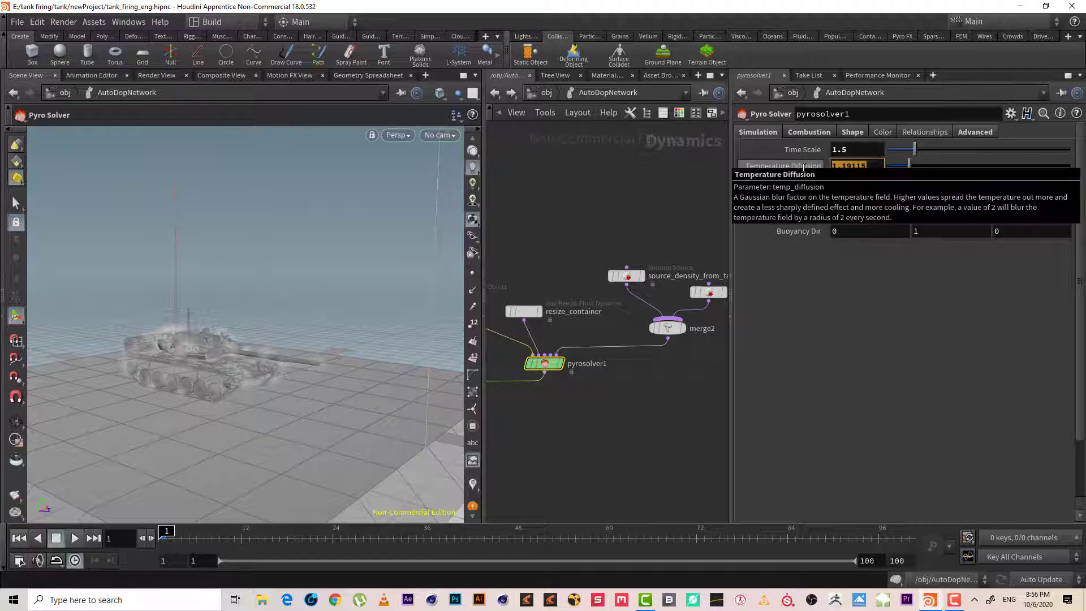
pyautogui.press('BackSpace')
pyautogui.write('.05')
pyautogui.press('Return')
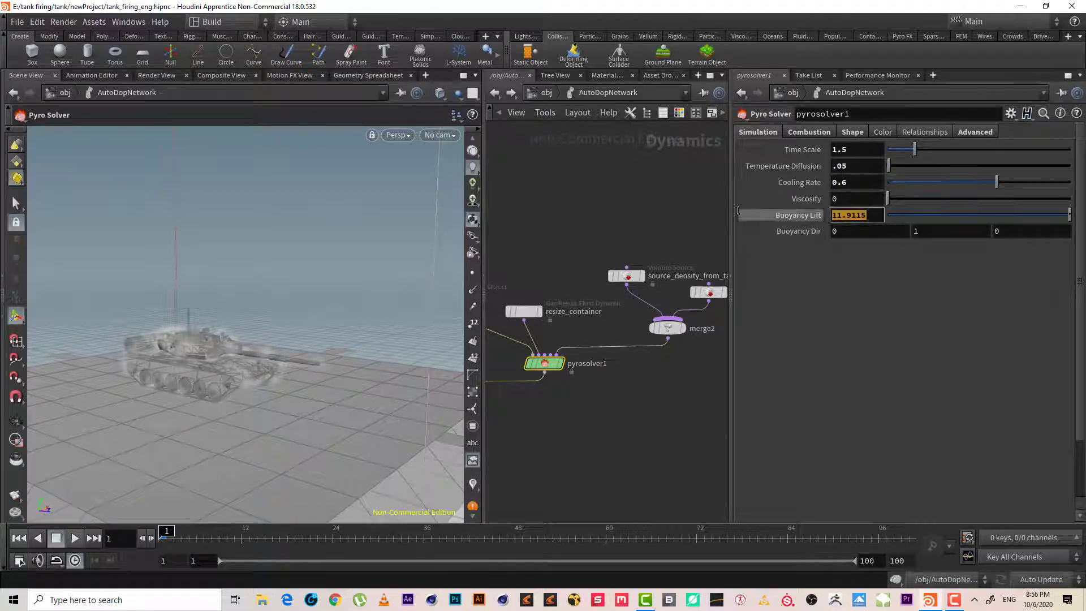
pyautogui.moveTo(738, 211)
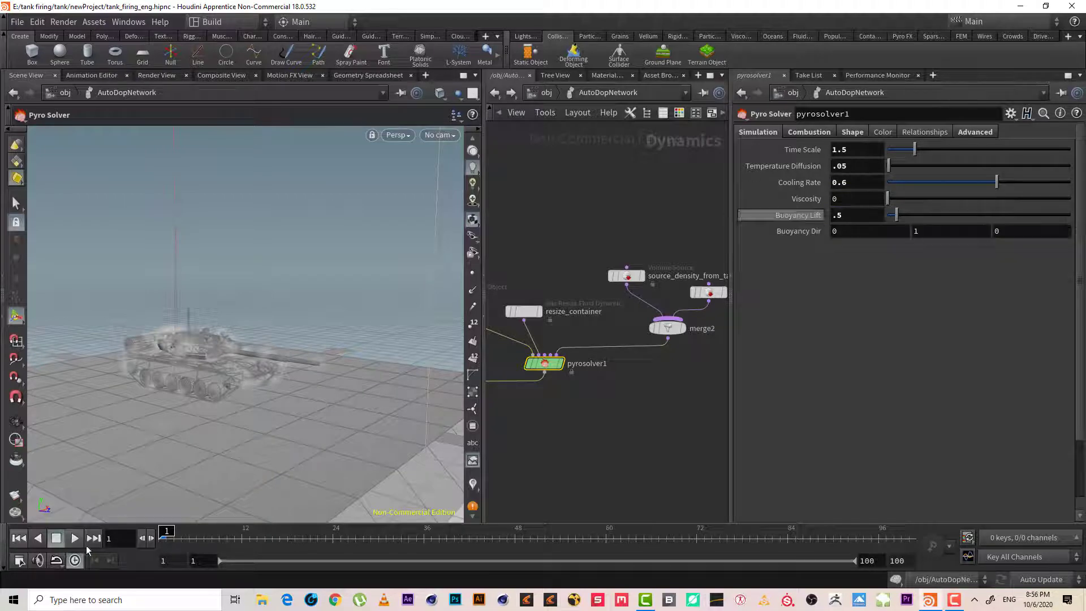
# Check the volume source settings of source_density_from_tank_dust1, which feeds merge2
pyautogui.moveTo(708, 388); pyautogui.dragTo(601, 383, button='middle')
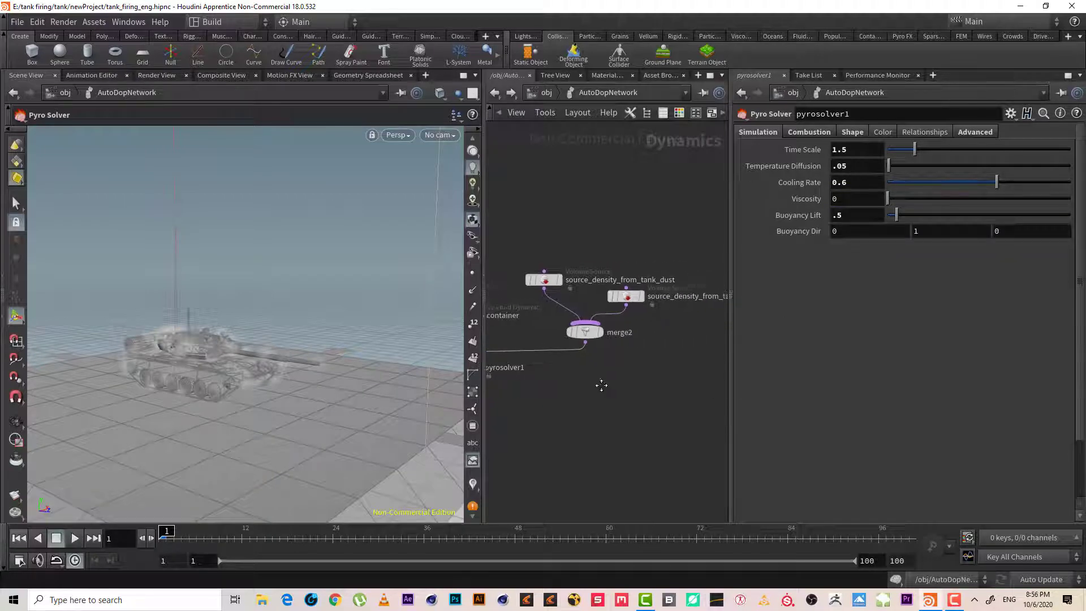
pyautogui.moveTo(688, 260); pyautogui.dragTo(614, 304)
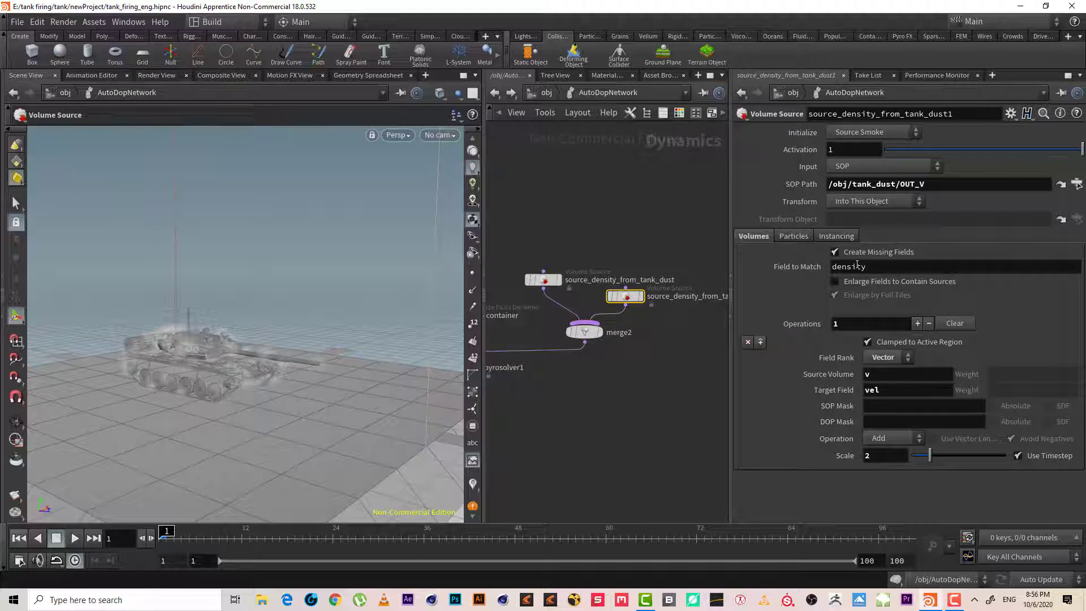
pyautogui.moveTo(600, 404); pyautogui.dragTo(706, 388, button='middle')
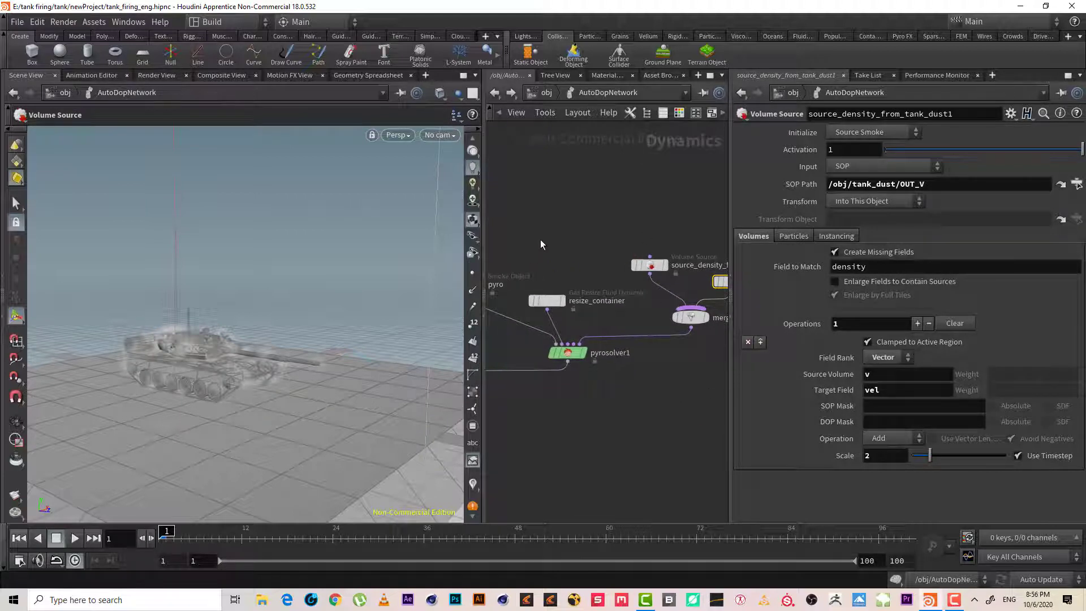
# Try a Buoyancy Dir of 0, 0, -1 on pyrosolver1
pyautogui.moveTo(540, 239); pyautogui.dragTo(605, 223, button='middle')
pyautogui.click(610, 337)
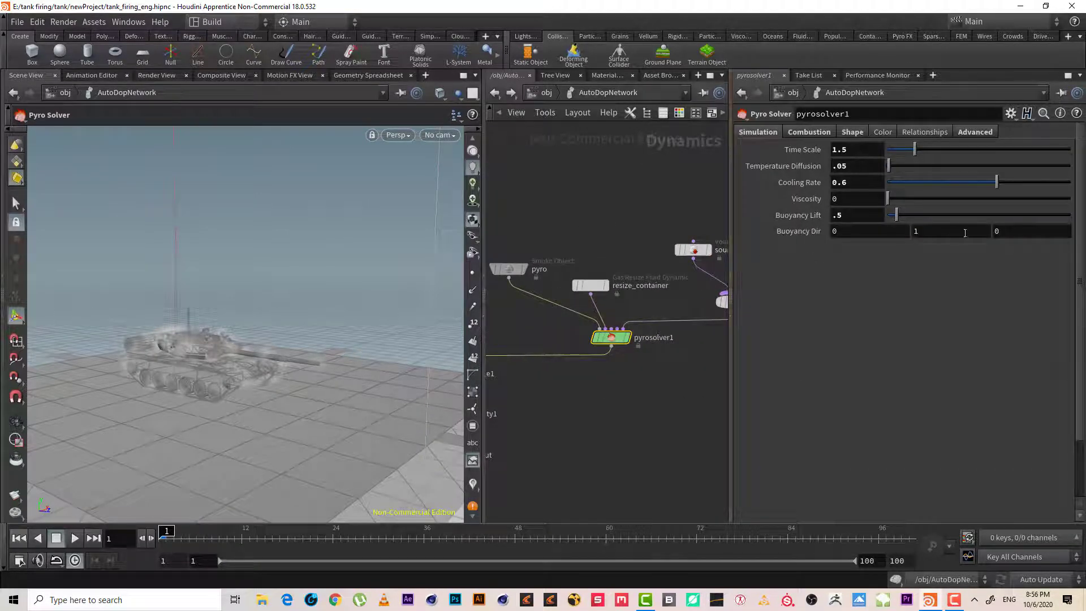
pyautogui.moveTo(1026, 231); pyautogui.dragTo(922, 224)
pyautogui.press('Return')
pyautogui.click(920, 234)
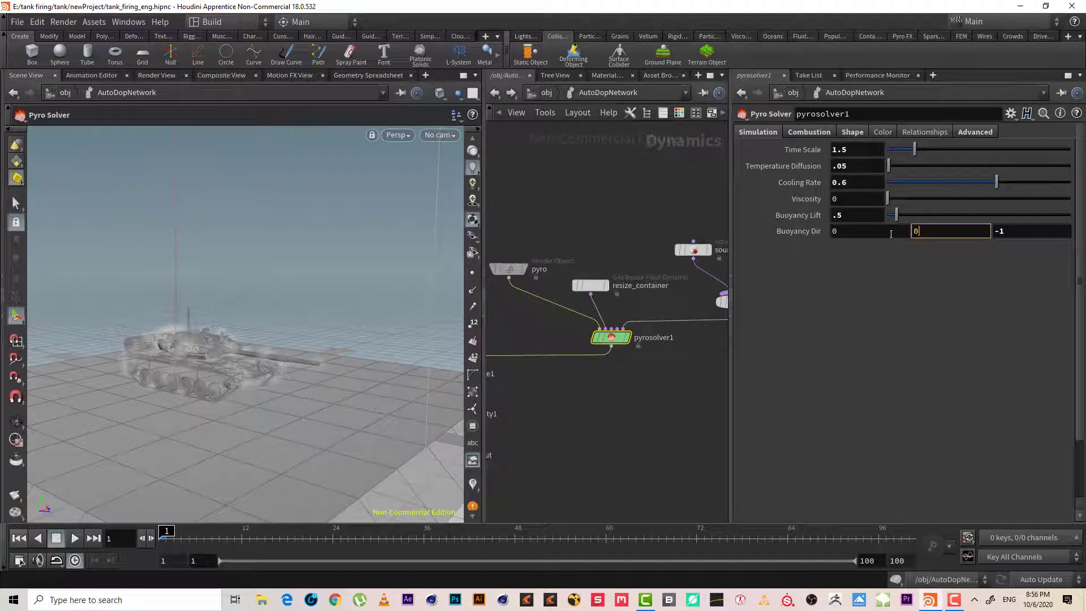
pyautogui.press('Return')
# Test-play the simulation to about frame 24, viewing the dust around the tank from closer up, and return to frame 1
pyautogui.click(70, 541)
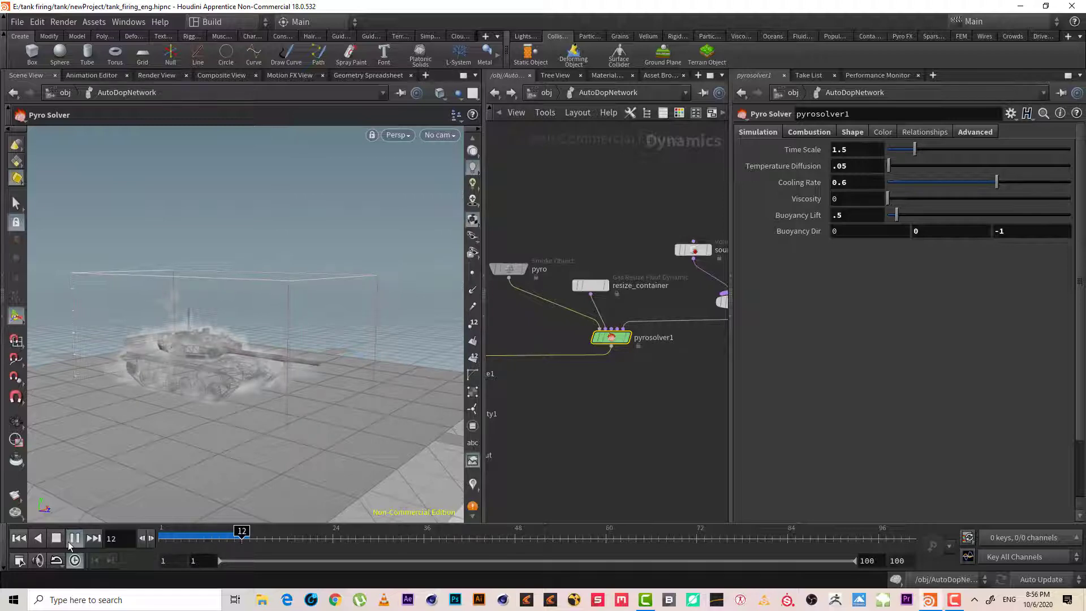
pyautogui.click(68, 542)
pyautogui.press('Escape')
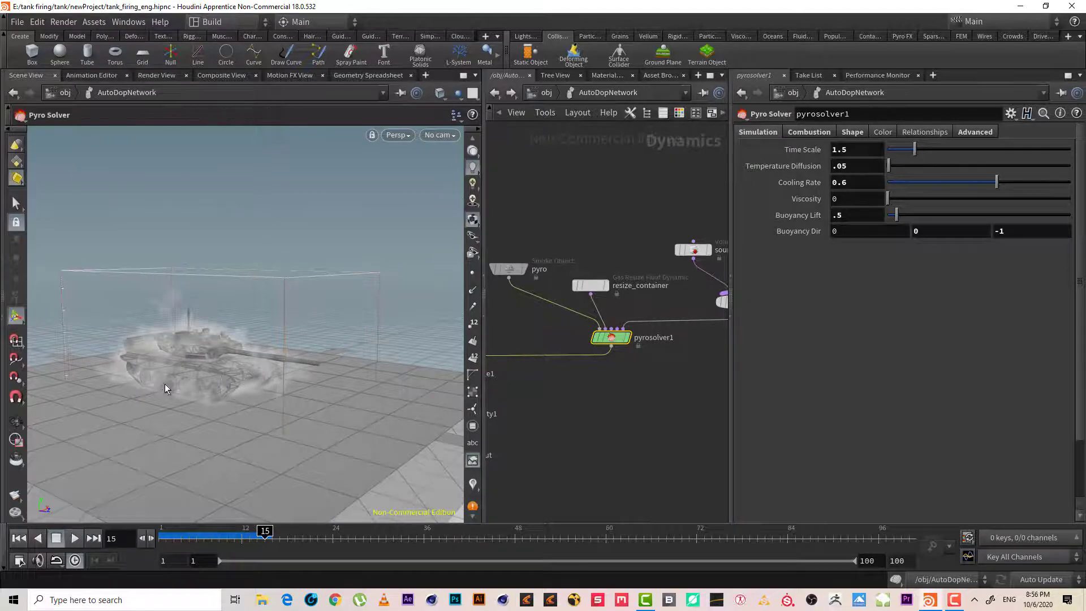
pyautogui.moveTo(164, 384); pyautogui.dragTo(189, 382)
pyautogui.moveTo(216, 364); pyautogui.dragTo(247, 368, button='right')
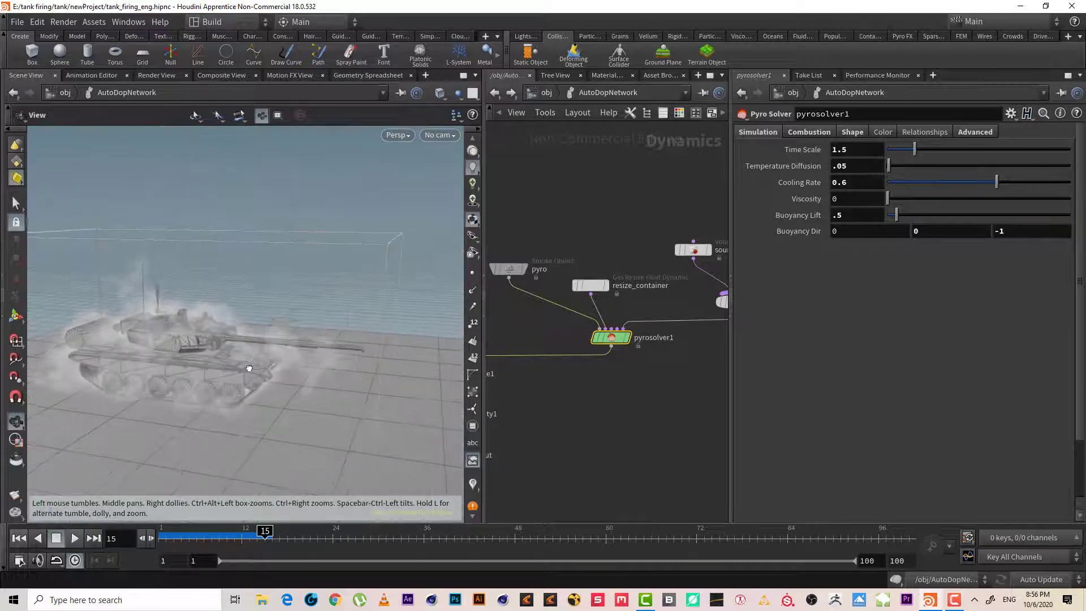
pyautogui.click(75, 539)
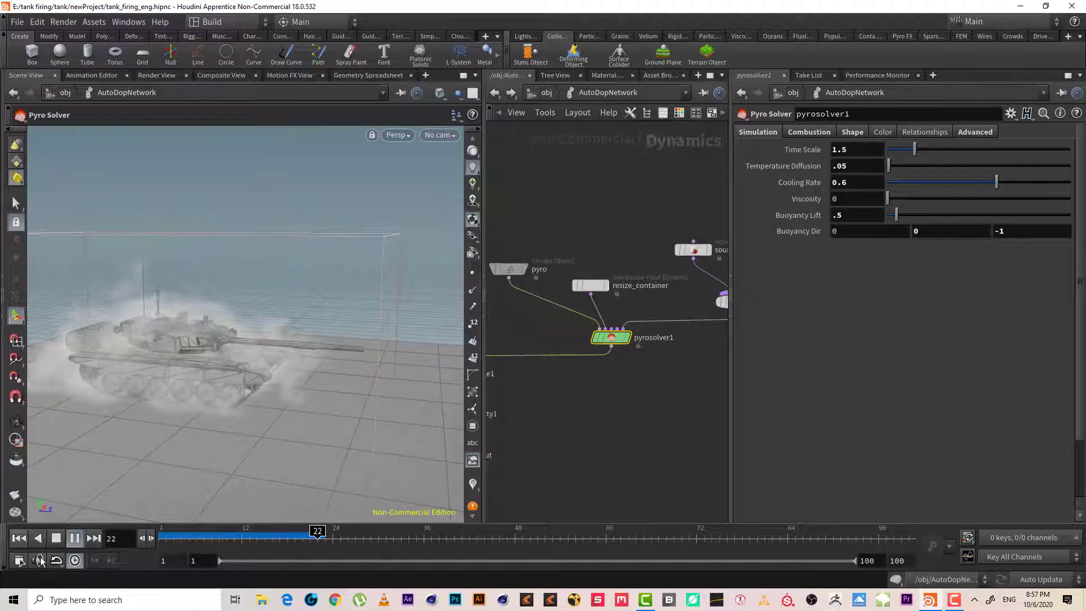
pyautogui.click(56, 538)
pyautogui.click(19, 538)
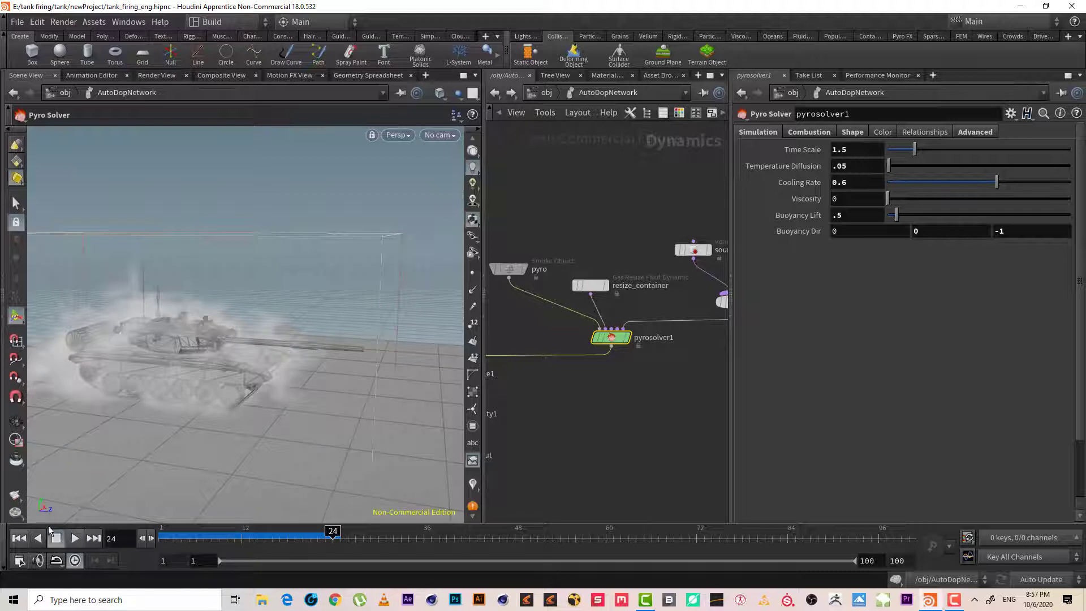
# Set the Buoyancy Dir of pyrosolver1 back to 0, 1, 0
pyautogui.click(916, 230)
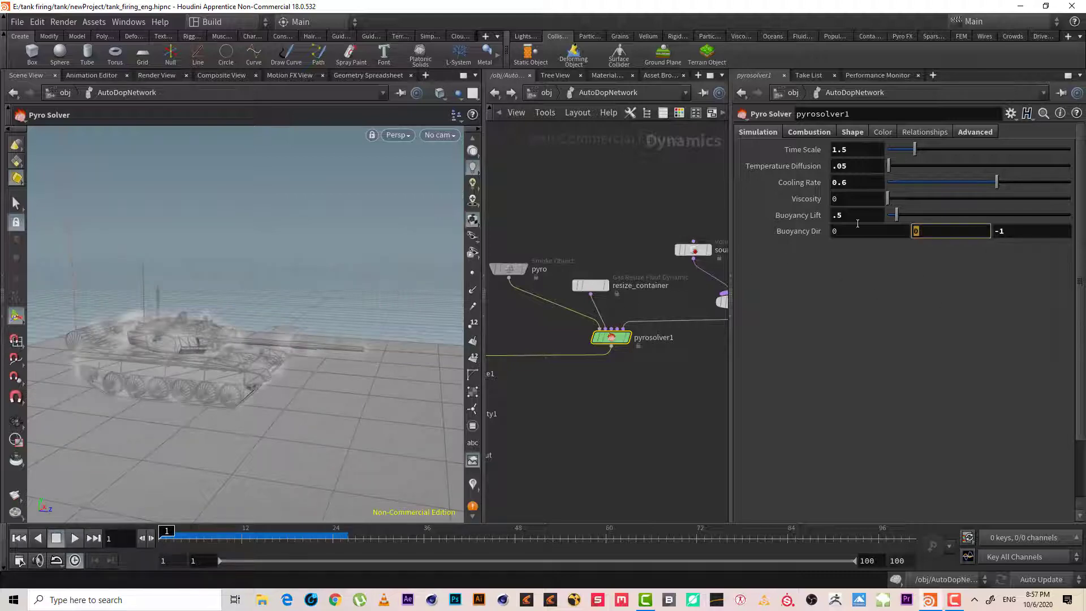
pyautogui.write('1')
pyautogui.press('Tab')
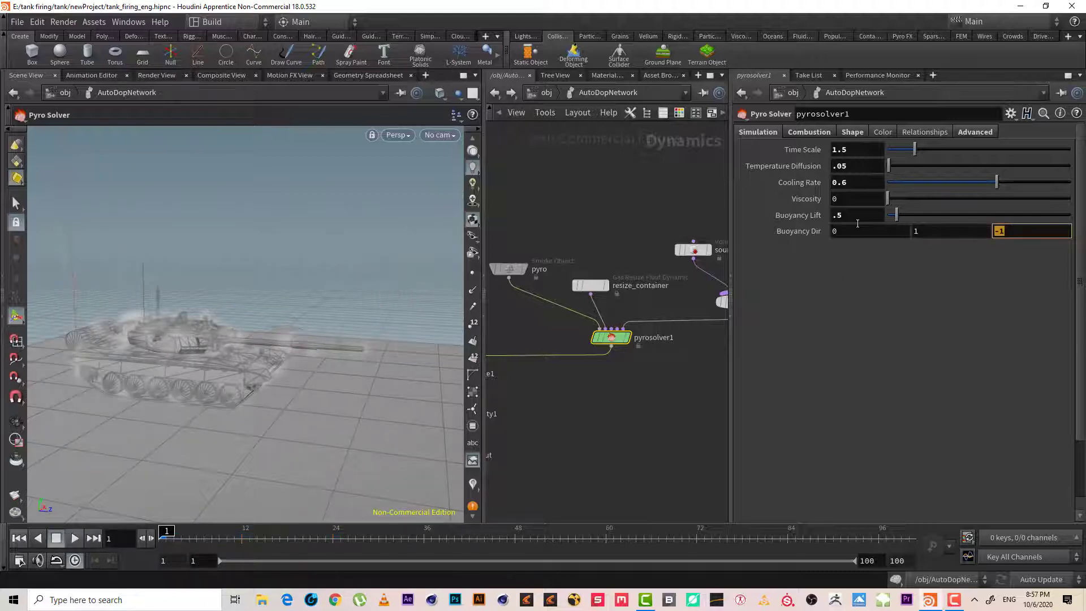
pyautogui.write('0')
pyautogui.press('Return')
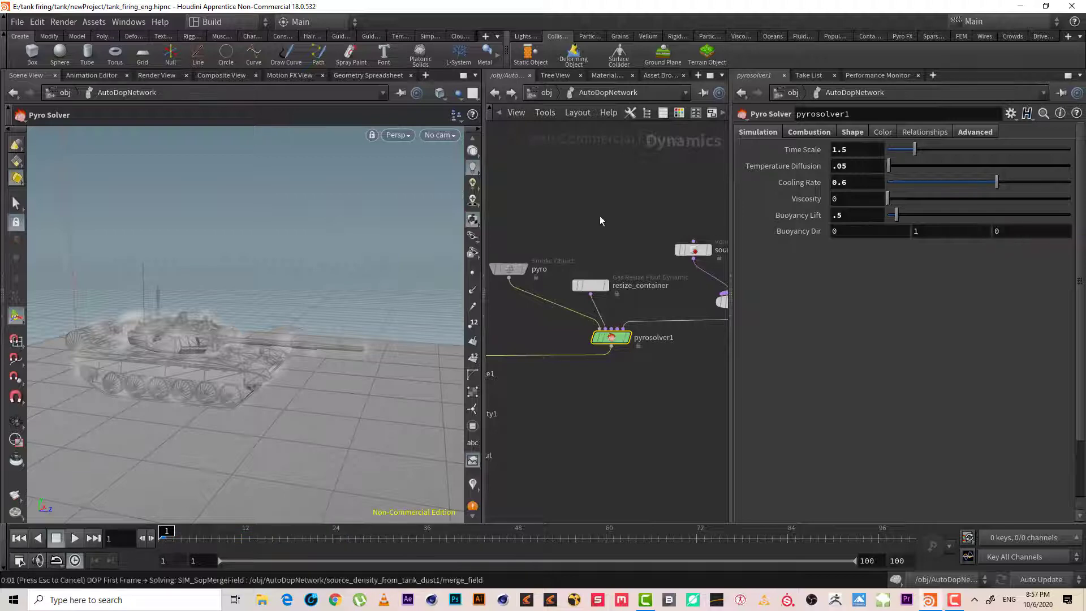
# Disable Disturbance and Turbulence in the shape settings of pyrosolver1 and set Dissipation to 0.1
pyautogui.moveTo(628, 209); pyautogui.dragTo(555, 211, button='middle')
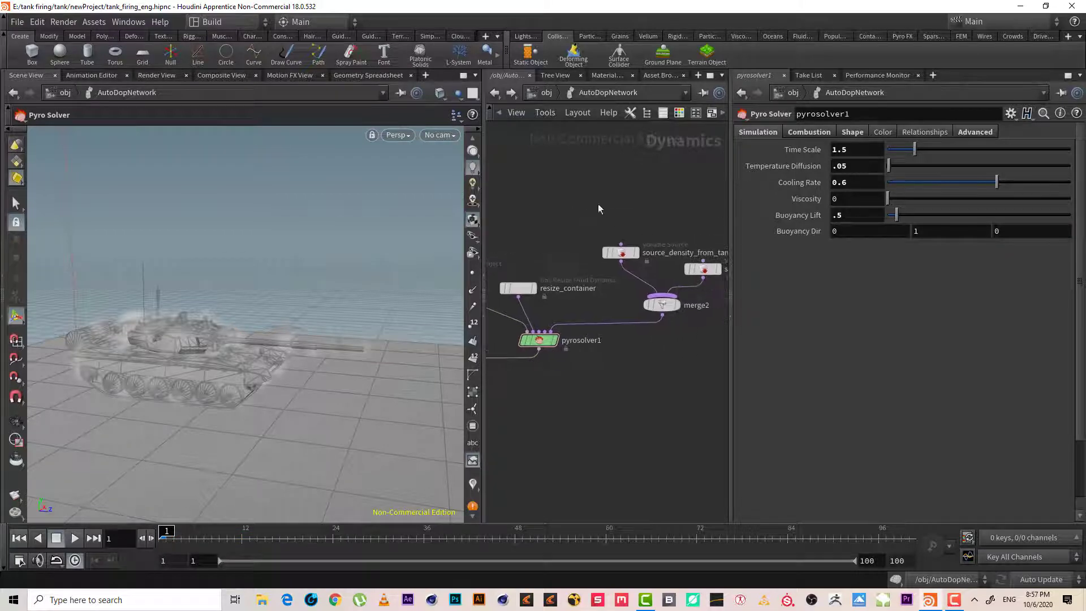
pyautogui.click(853, 132)
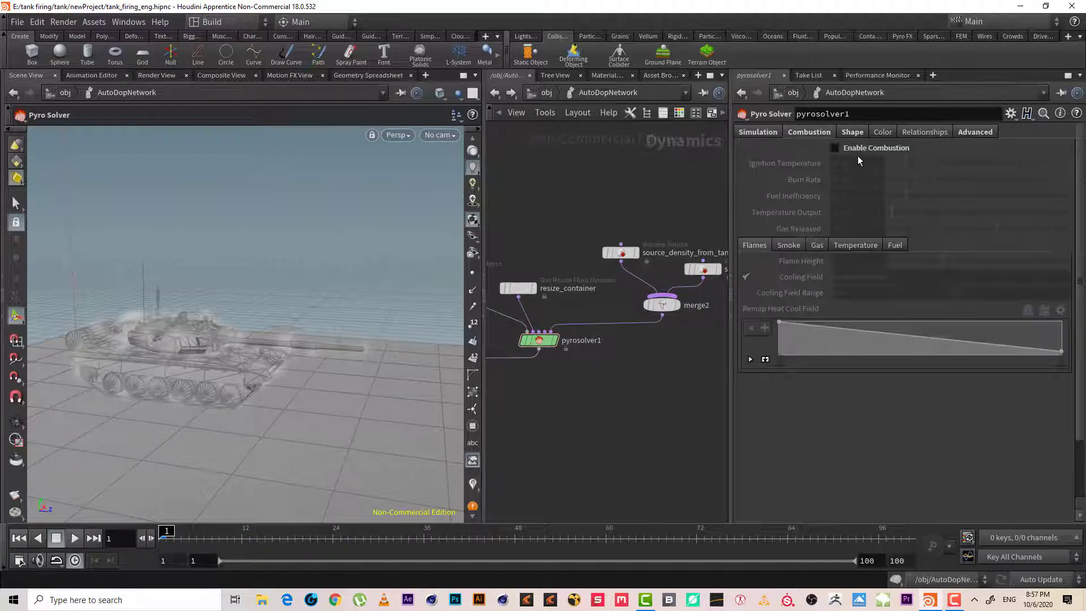
pyautogui.click(743, 166)
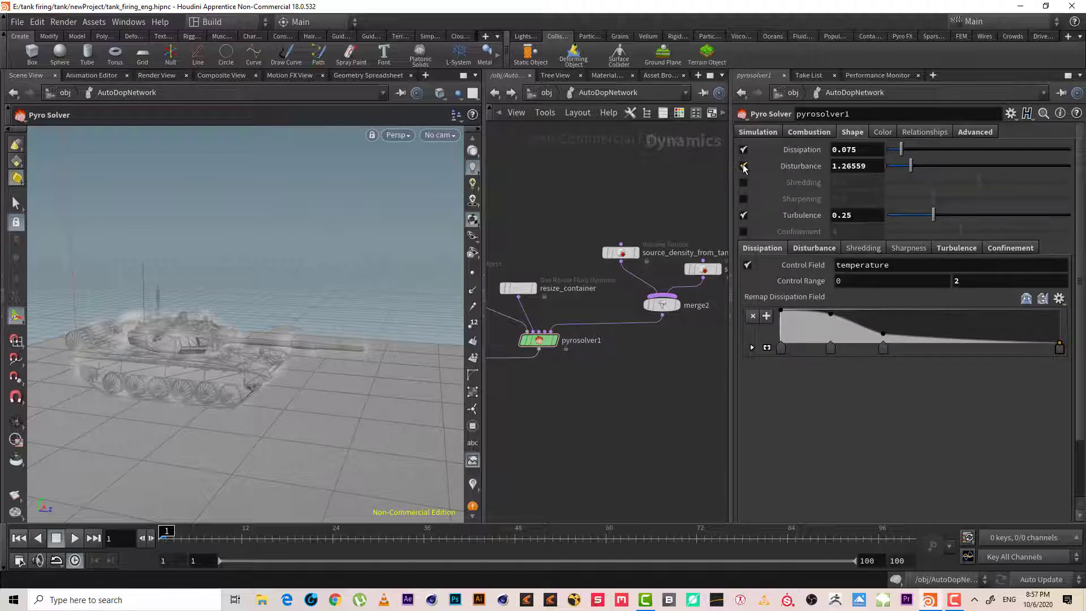
pyautogui.click(743, 215)
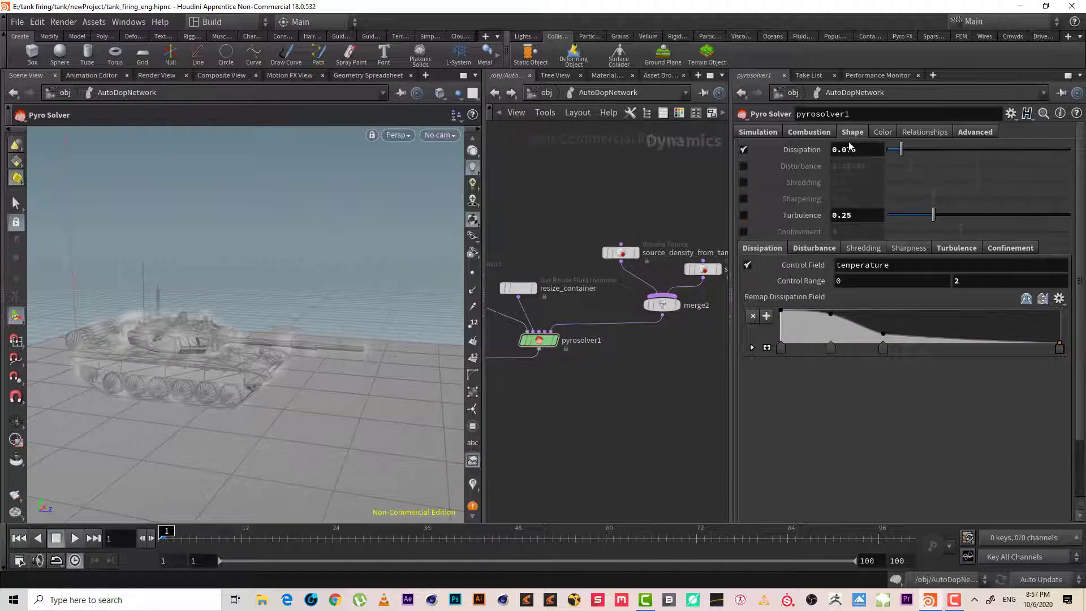
pyautogui.moveTo(840, 149); pyautogui.dragTo(919, 153)
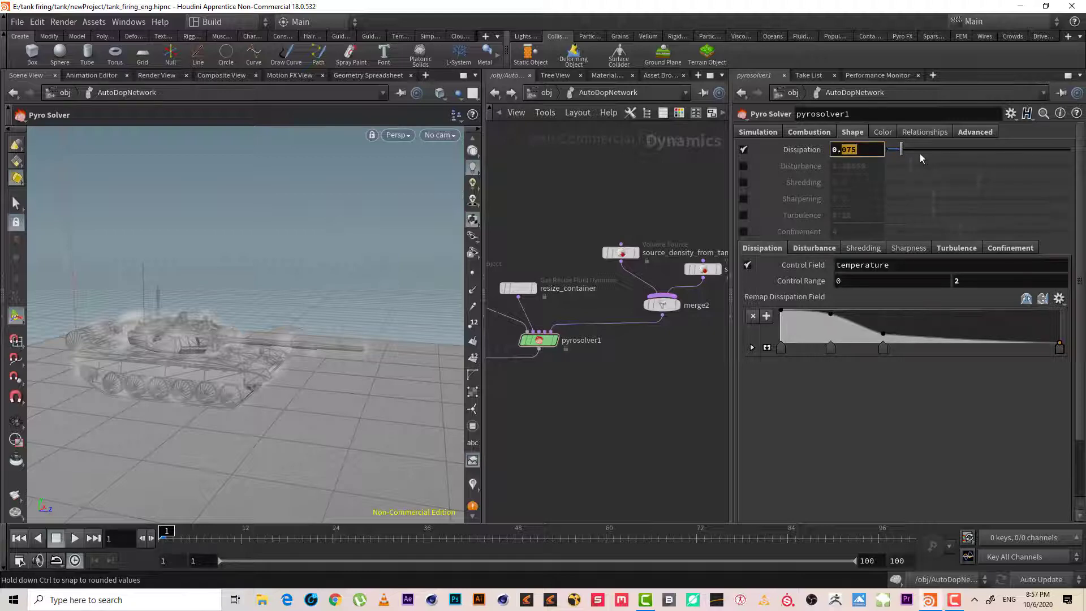
pyautogui.write('1')
pyautogui.press('Return')
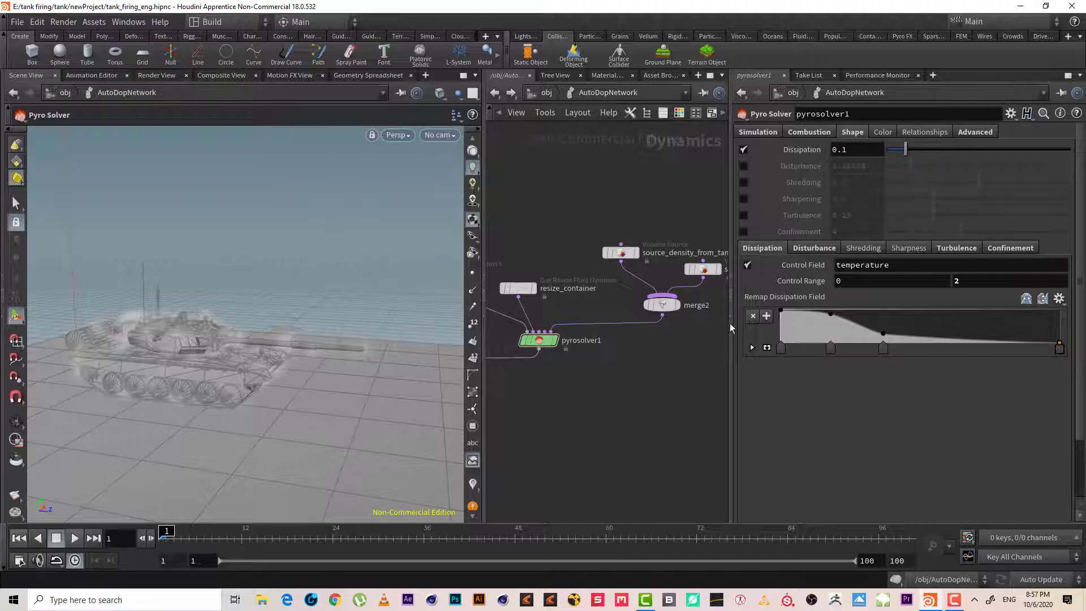
pyautogui.click(883, 132)
pyautogui.click(861, 132)
# Test-play the simulation to about frame 16, inspect the dust around the tank, and return to frame 1
pyautogui.moveTo(643, 359); pyautogui.dragTo(555, 376, button='middle')
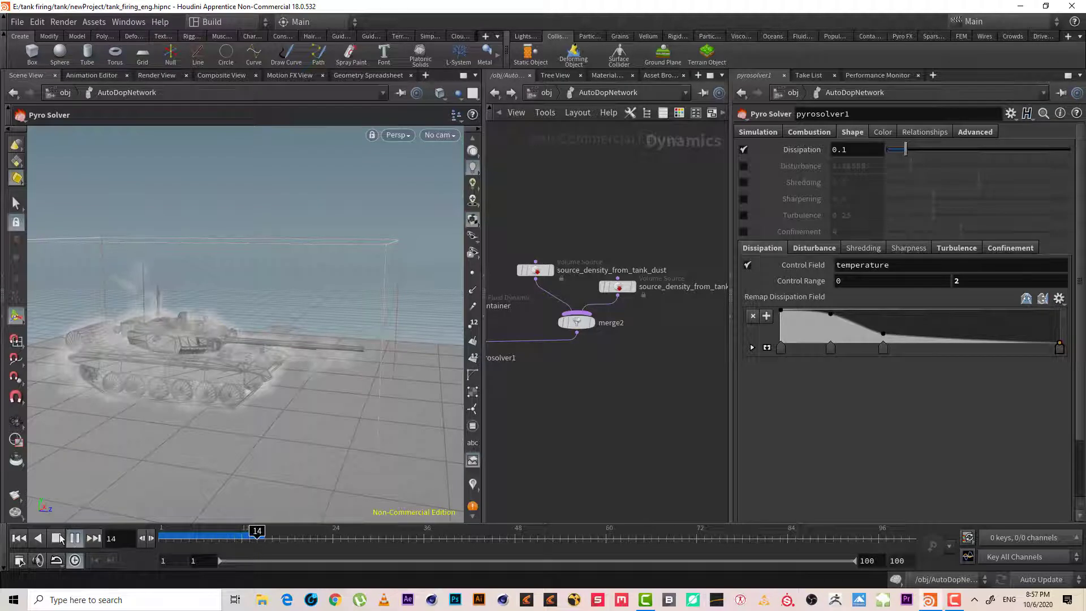
pyautogui.press('space')
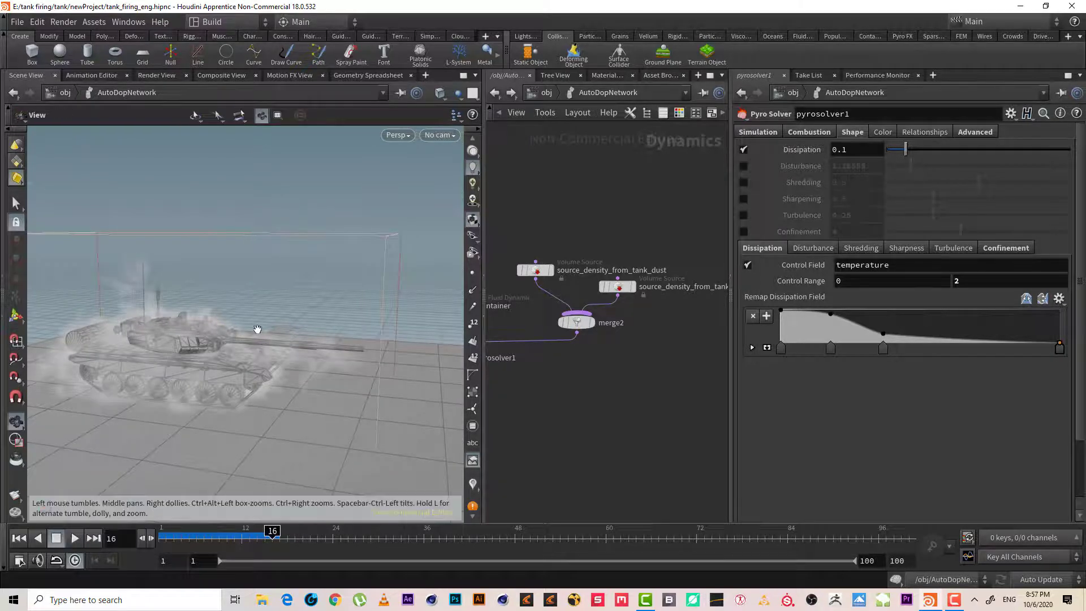
pyautogui.moveTo(257, 329)
pyautogui.keyDown('alt'); pyautogui.mouseDown()
pyautogui.moveTo(181, 387)
pyautogui.moveTo(187, 307)
pyautogui.moveTo(237, 323)
pyautogui.mouseUp(); pyautogui.keyUp('alt')
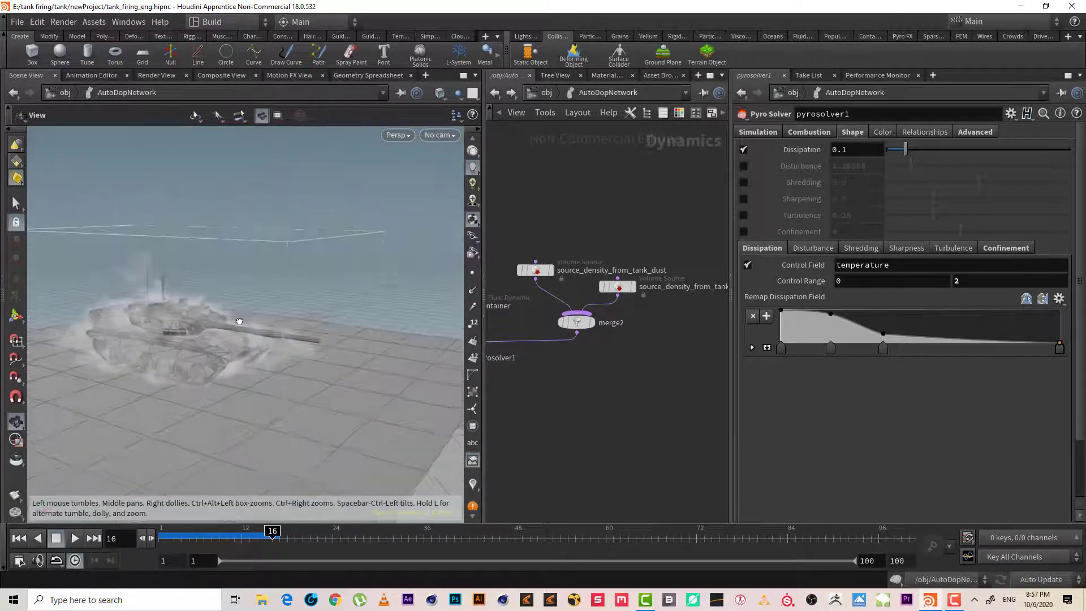
pyautogui.click(18, 539)
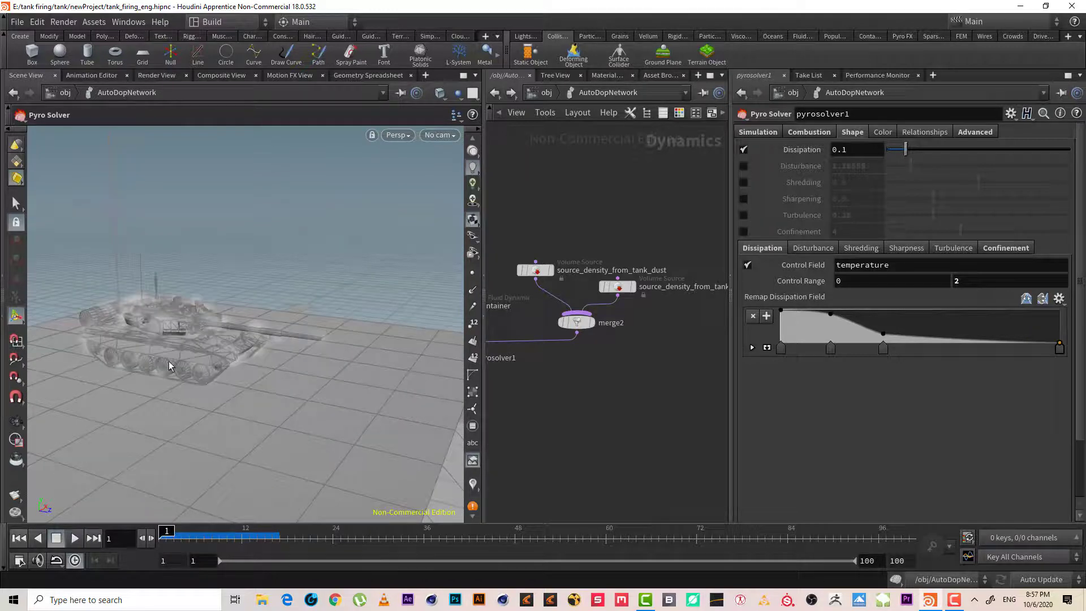
pyautogui.moveTo(169, 361); pyautogui.dragTo(204, 345)
# Keyframe the density Scale of source_density_from_tank_dust at 0 on frame 1
pyautogui.moveTo(533, 290); pyautogui.dragTo(572, 286, button='middle')
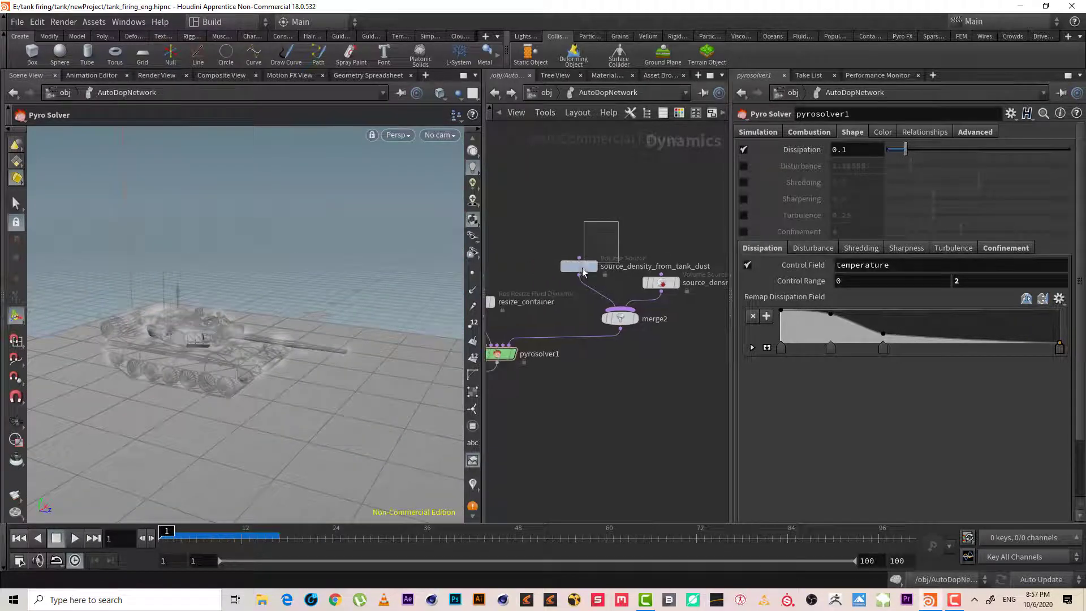
pyautogui.click(577, 265)
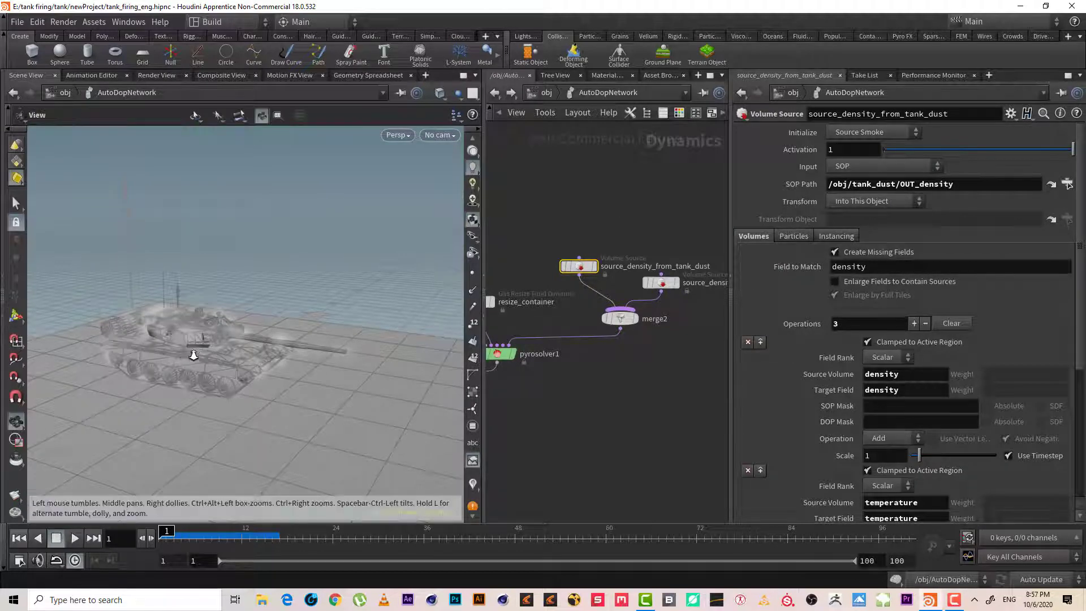
pyautogui.moveTo(197, 362); pyautogui.dragTo(195, 328)
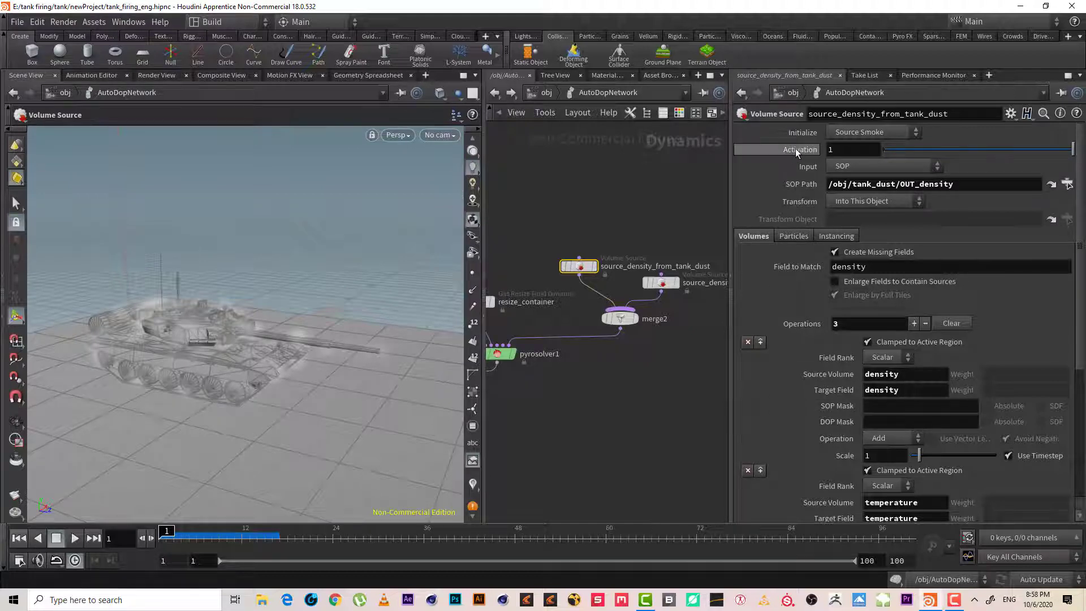
pyautogui.scroll(-6, 918, 443)
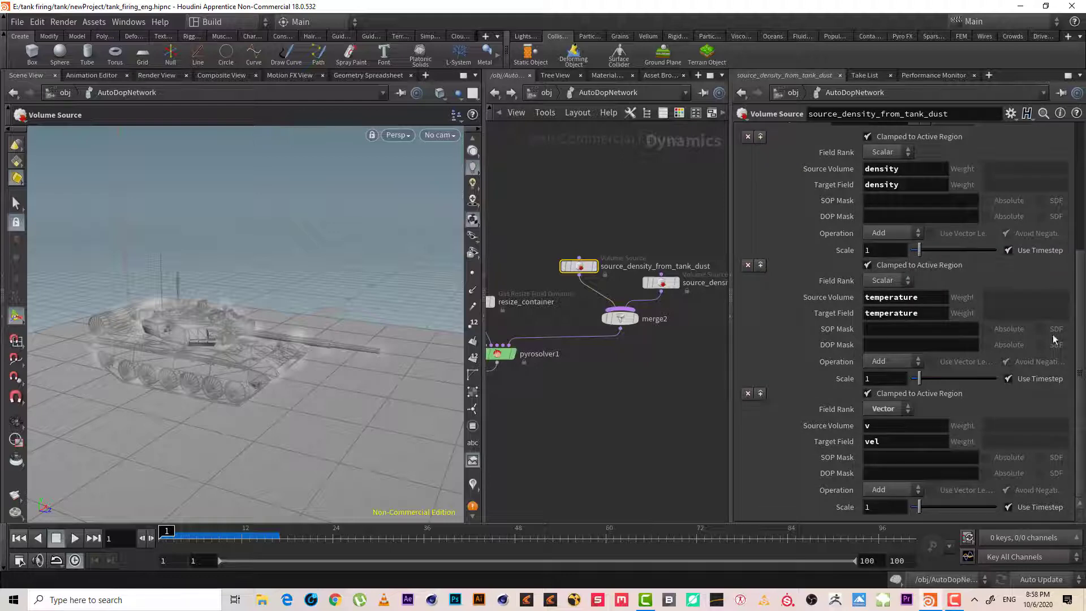
pyautogui.scroll(4, 873, 254)
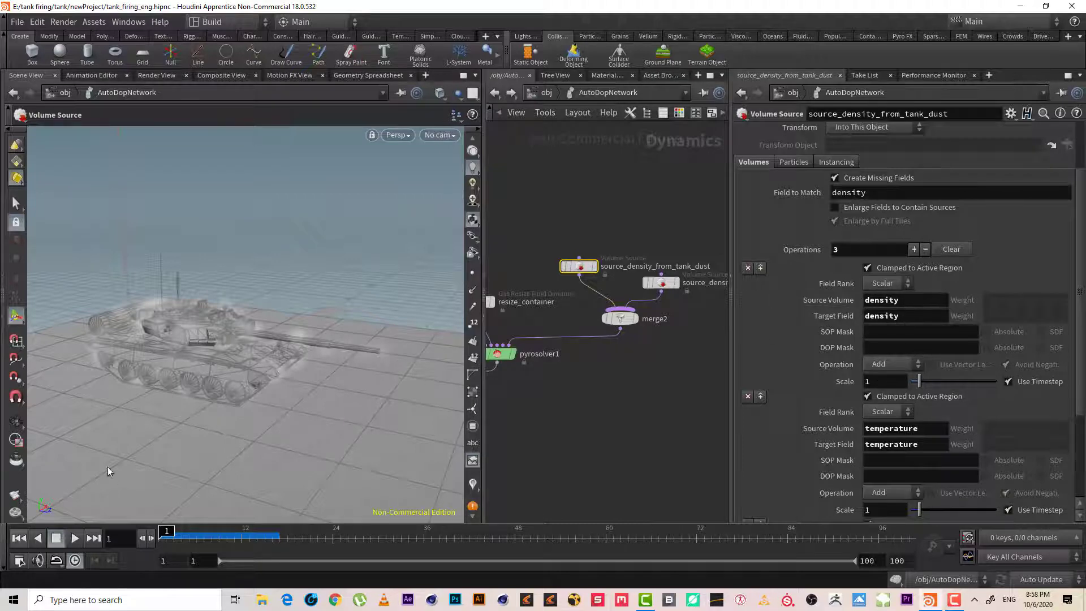
pyautogui.moveTo(878, 381); pyautogui.dragTo(787, 374)
pyautogui.write('0')
pyautogui.press('Return')
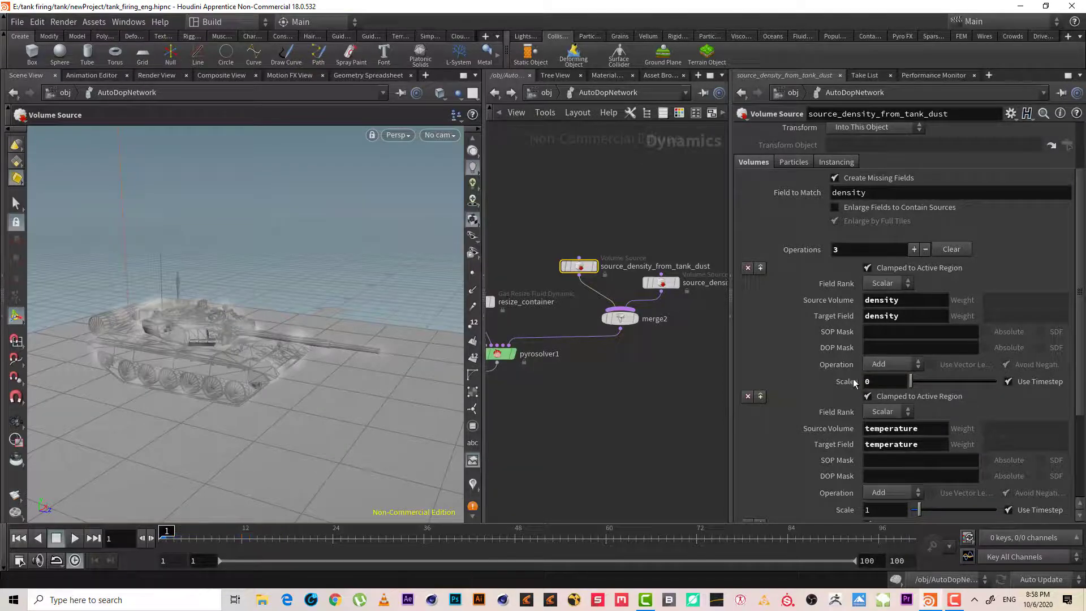
pyautogui.keyDown('alt'); pyautogui.click(845, 381); pyautogui.keyUp('alt')
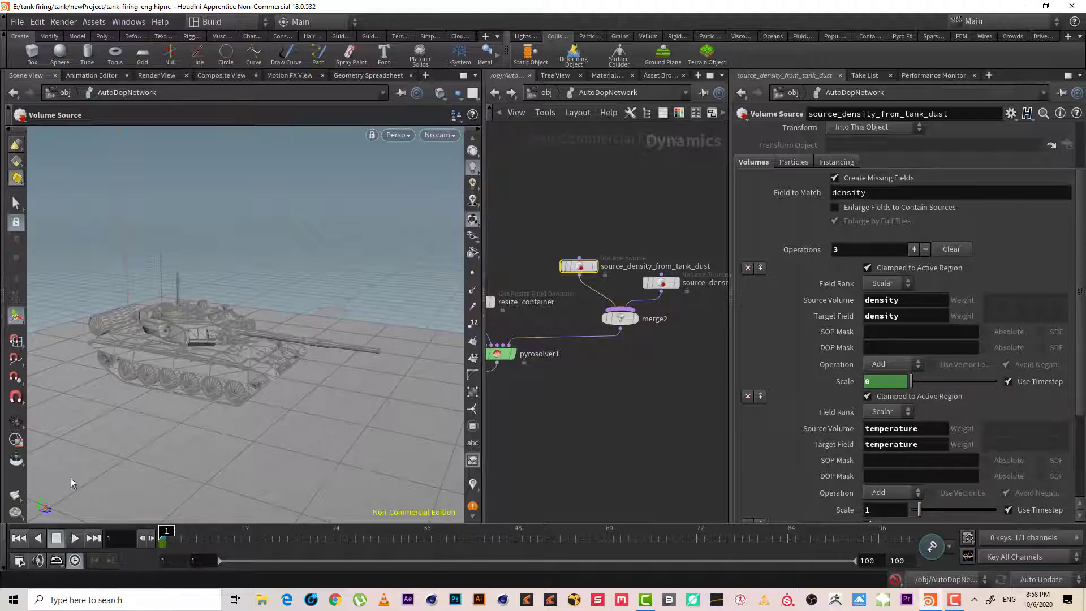
# Keyframe the density Scale of source_density_from_tank_dust at 1 on frames 2 and 12
pyautogui.click(168, 531)
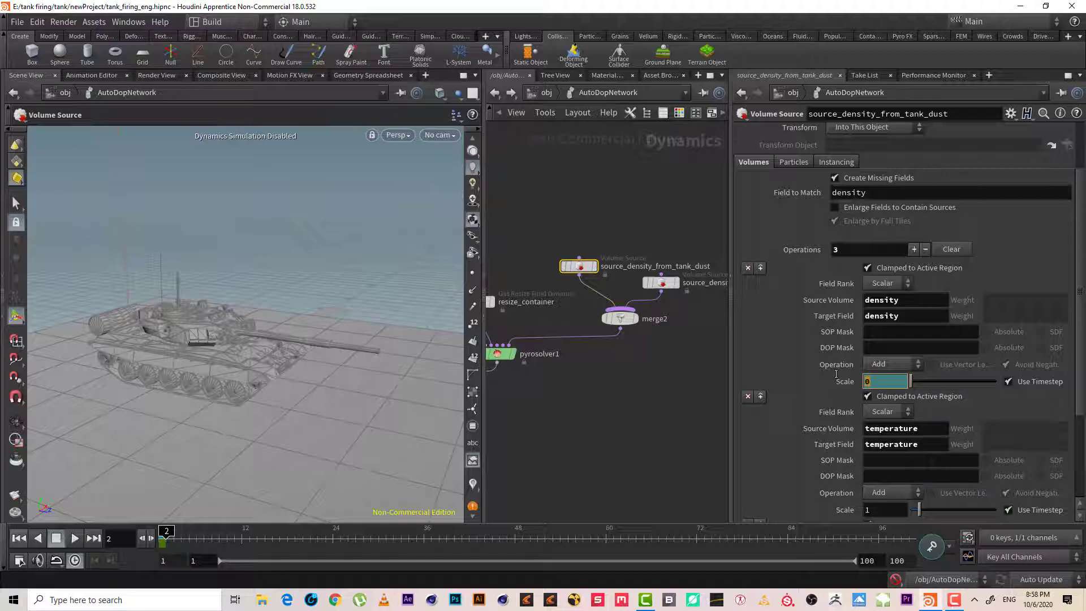
pyautogui.press('Return')
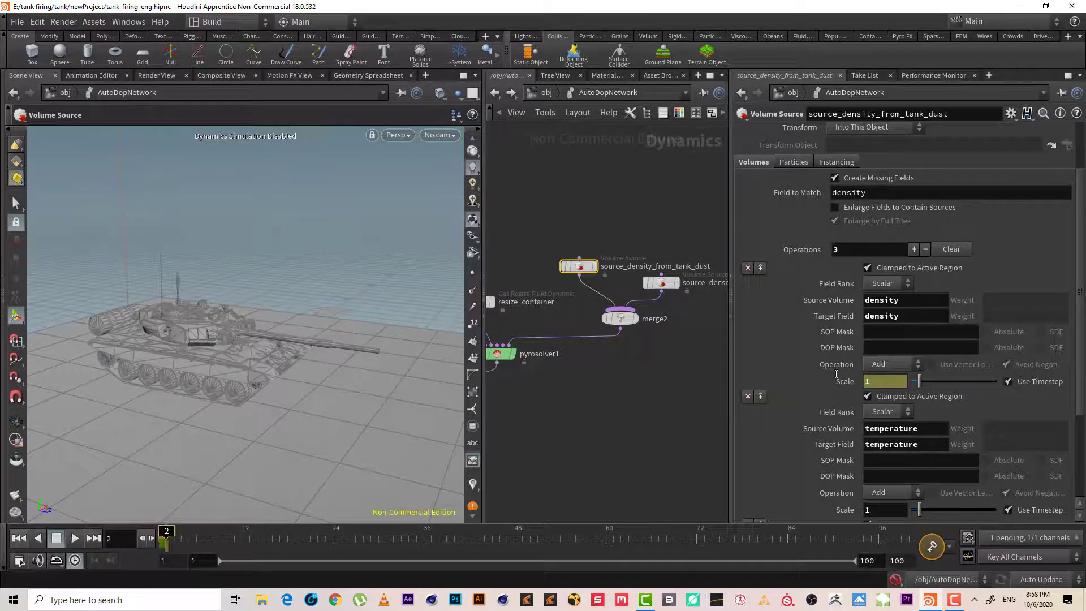
pyautogui.keyDown('alt'); pyautogui.click(846, 385); pyautogui.keyUp('alt')
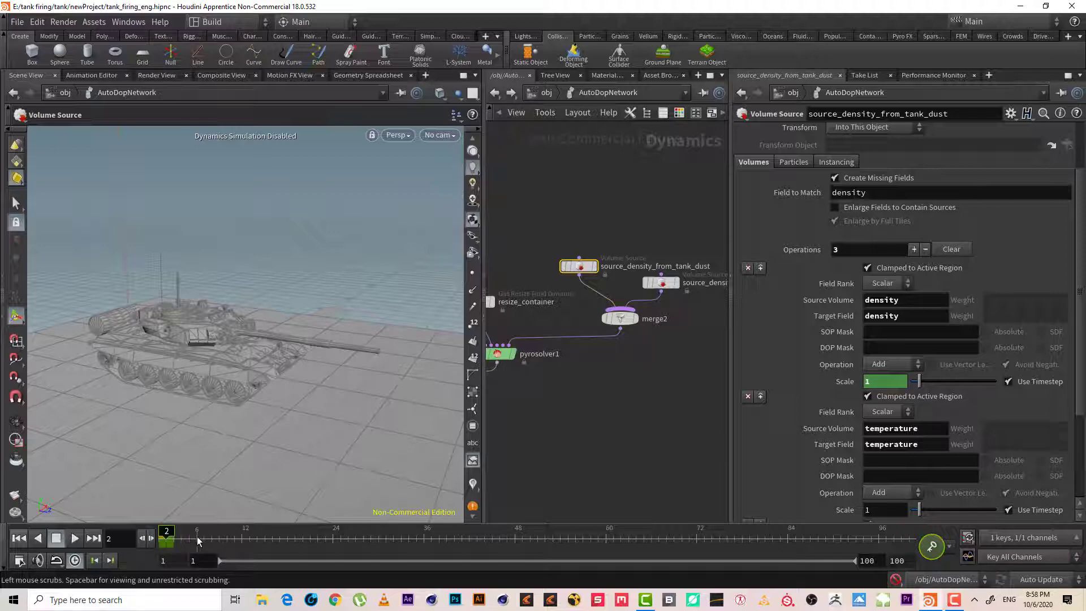
pyautogui.moveTo(197, 538); pyautogui.dragTo(246, 538)
pyautogui.keyDown('alt'); pyautogui.click(845, 381); pyautogui.keyUp('alt')
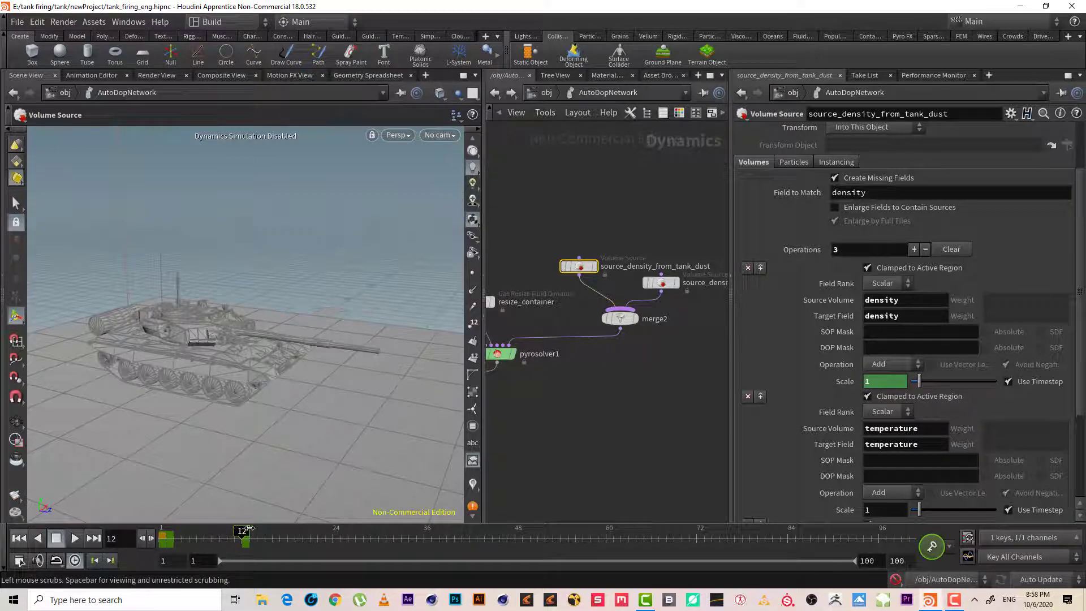
# Keyframe the density Scale of source_density_from_tank_dust at 0 on frame 13 and return to frame 1
pyautogui.moveTo(247, 528); pyautogui.dragTo(252, 528)
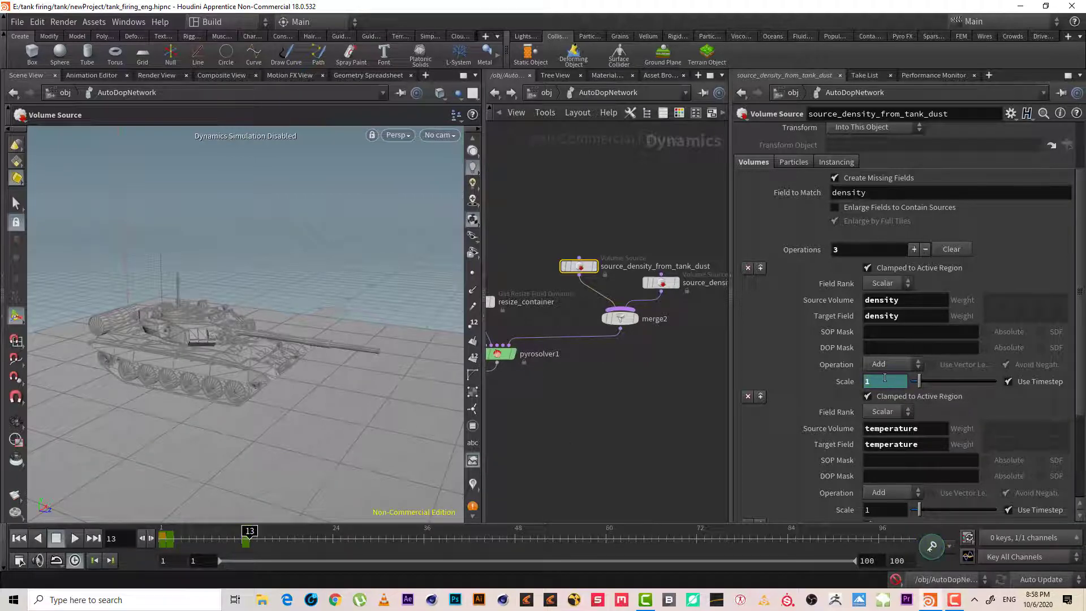
pyautogui.write('0')
pyautogui.press('Return')
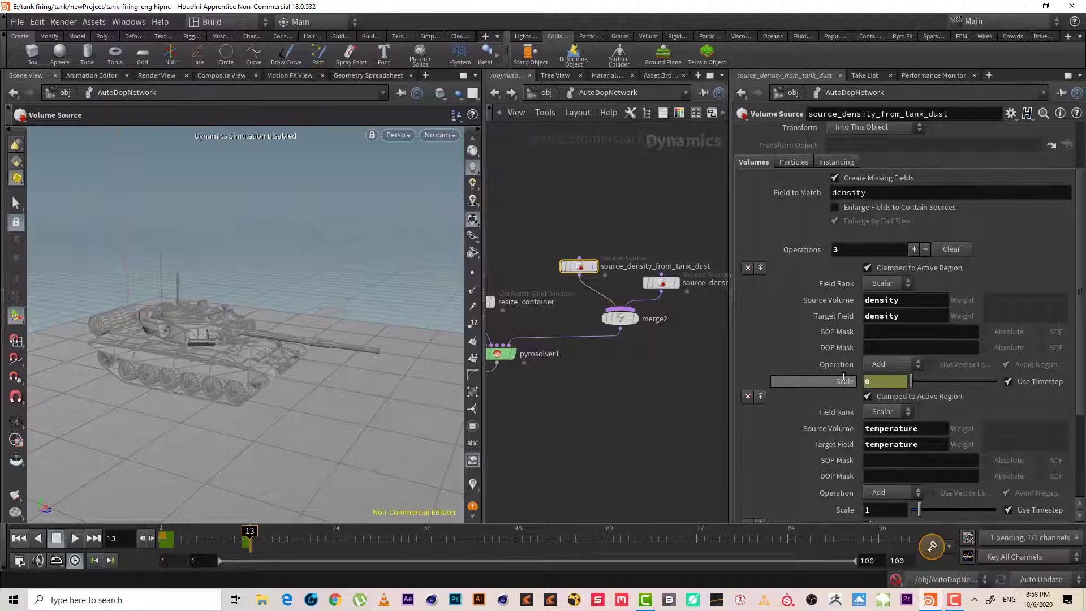
pyautogui.keyDown('alt'); pyautogui.click(843, 377); pyautogui.keyUp('alt')
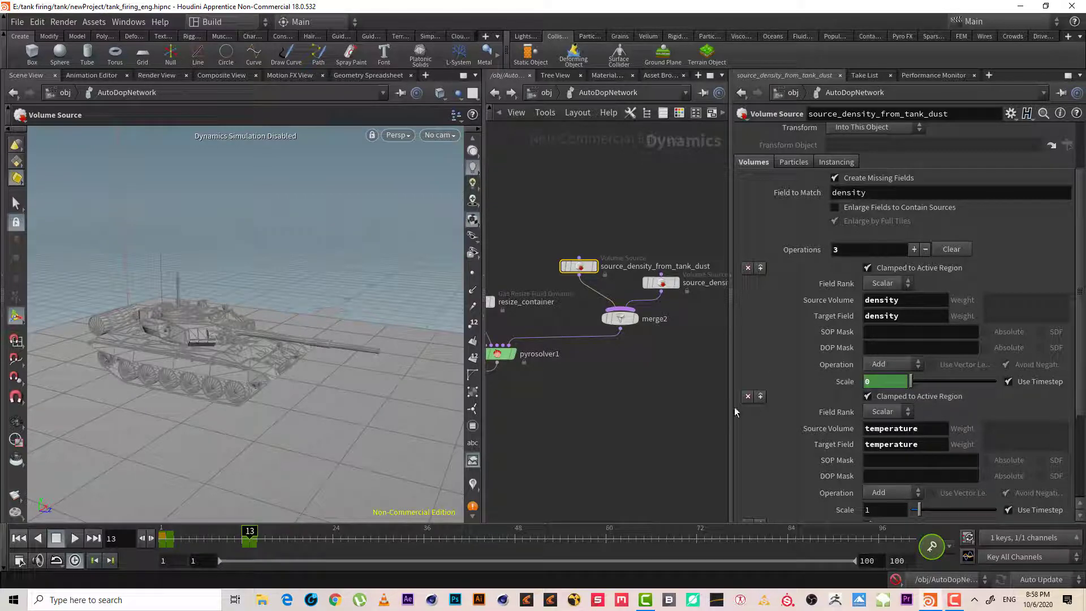
pyautogui.click(18, 538)
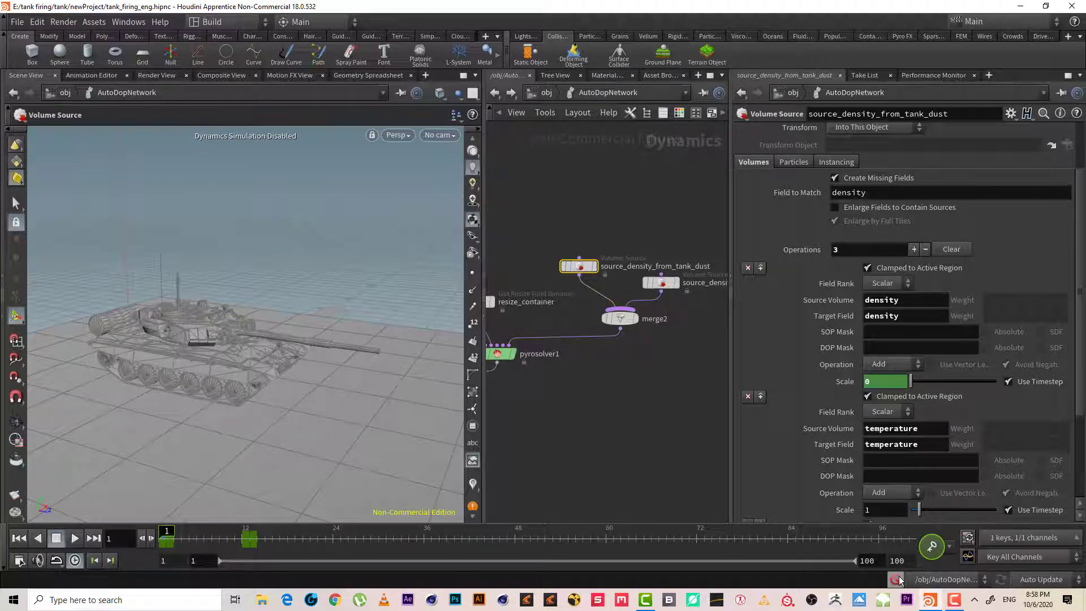
# Re-enable the dynamics simulation and play it to about frame 27 to test the dust emission
pyautogui.click(897, 579)
pyautogui.click(73, 537)
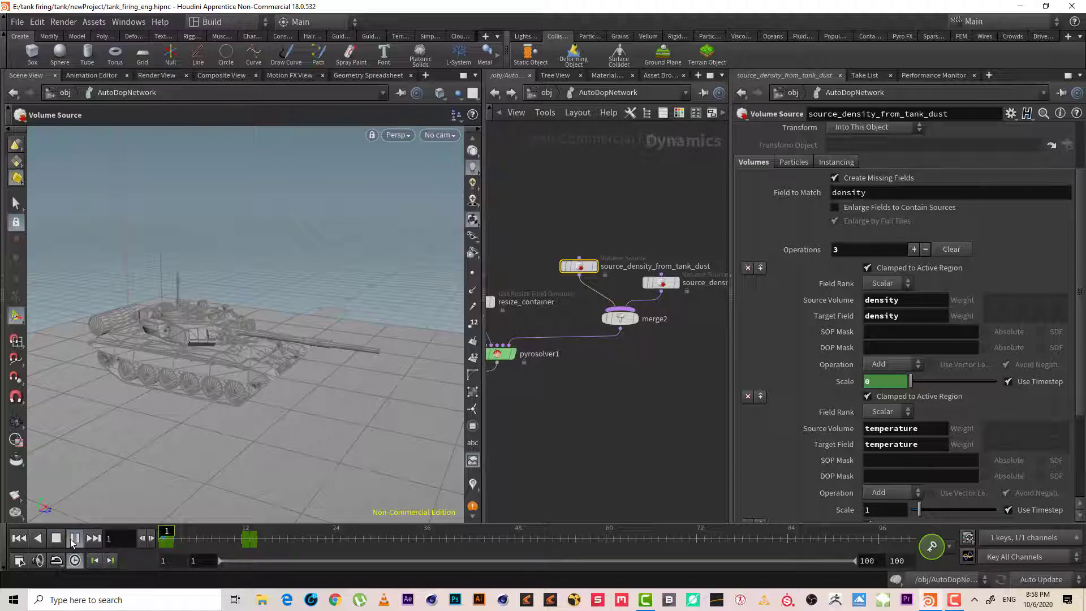
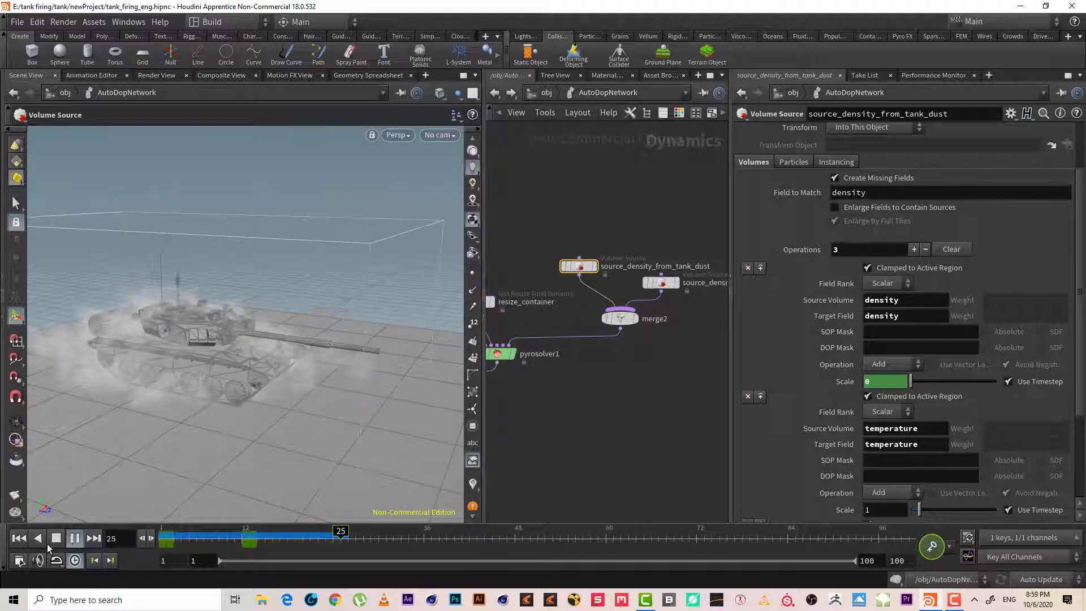
pyautogui.click(60, 538)
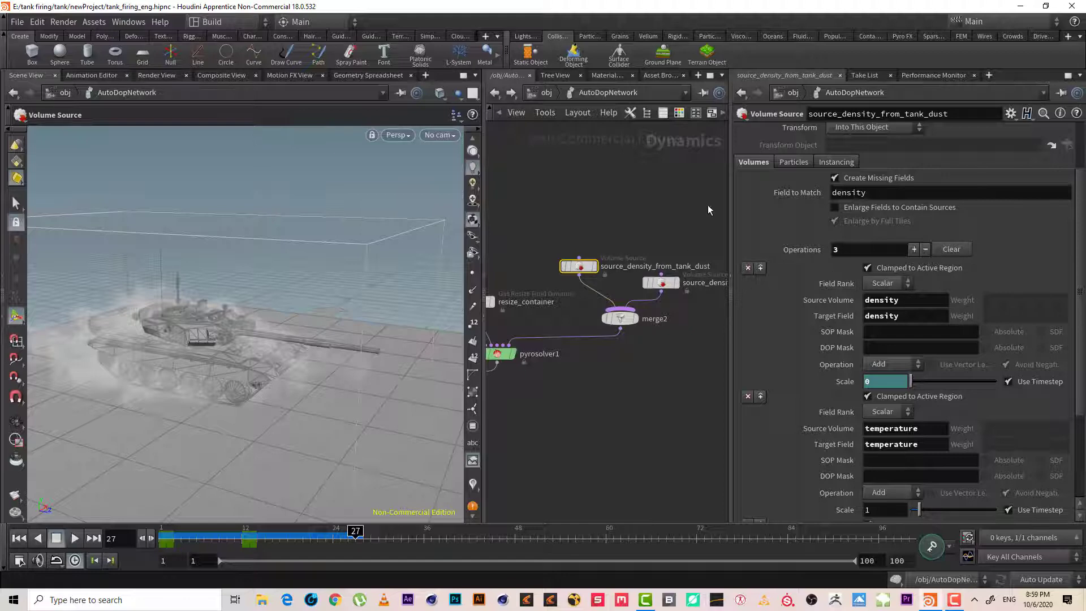
# Set the Dissipation of pyrosolver1 to 0.2 and return to frame 1
pyautogui.moveTo(585, 370); pyautogui.dragTo(678, 363, button='middle')
pyautogui.click(591, 347)
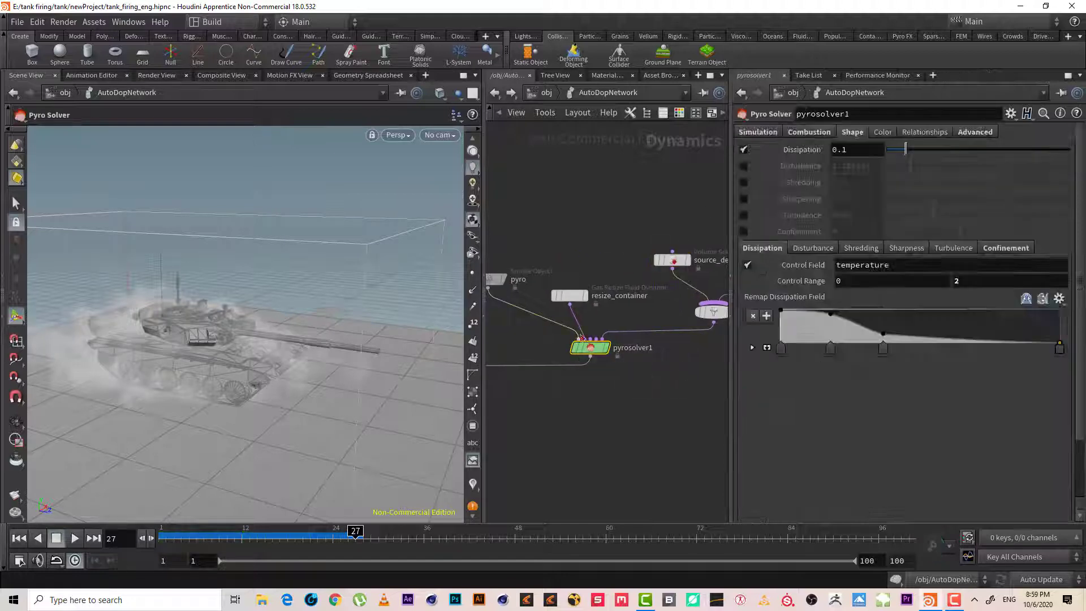
pyautogui.moveTo(839, 150); pyautogui.dragTo(868, 148)
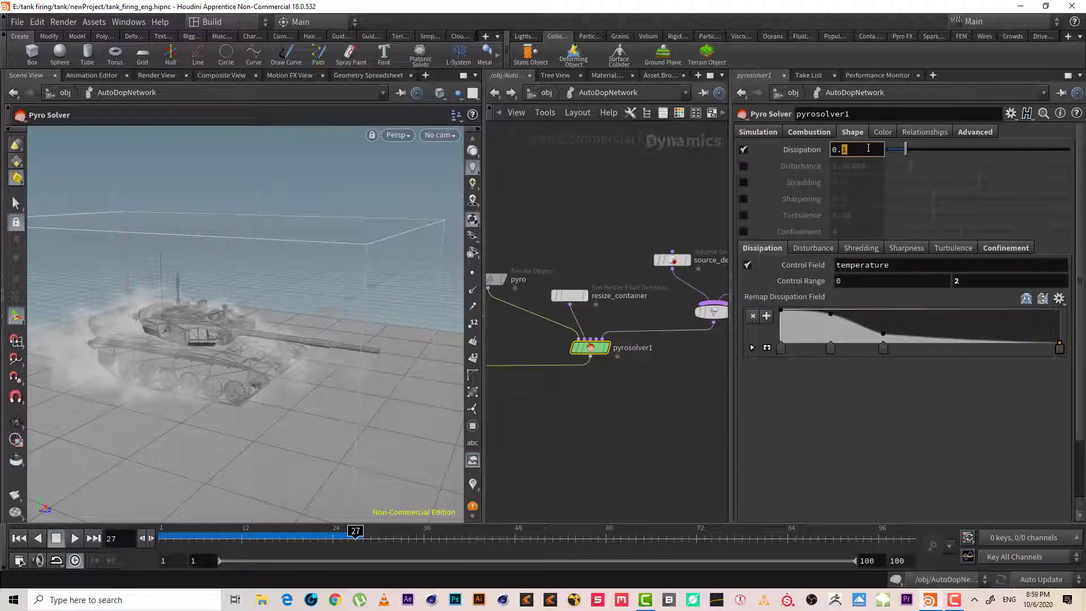
pyautogui.write('2')
pyautogui.press('Return')
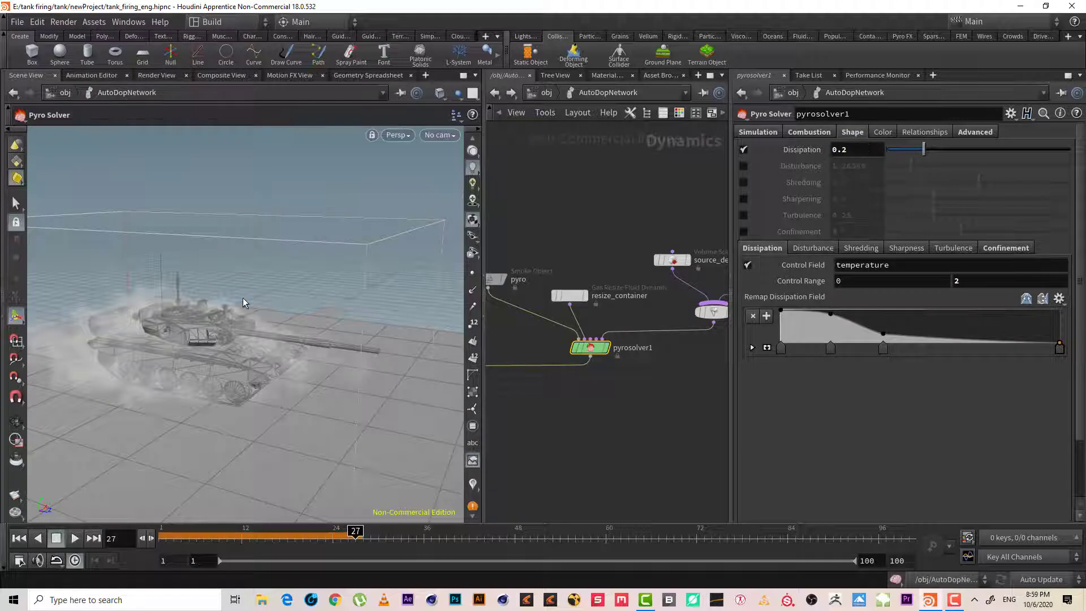
pyautogui.click(19, 539)
# Move the pyro and resize_container nodes away from pyrosolver1 to make room in the network
pyautogui.moveTo(606, 402); pyautogui.dragTo(549, 409, button='middle')
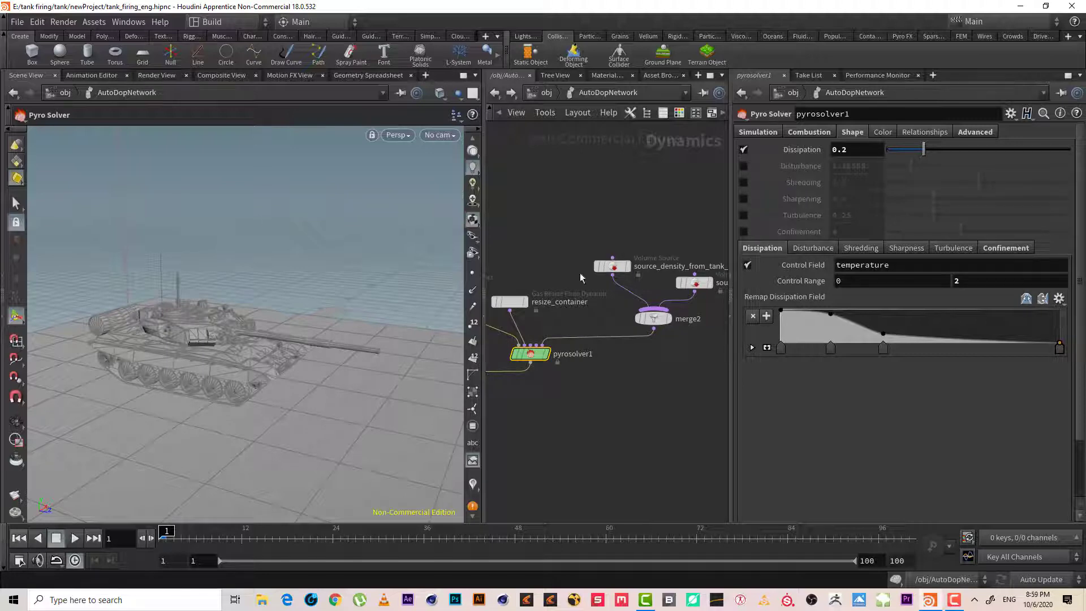
pyautogui.moveTo(547, 242); pyautogui.dragTo(628, 258, button='middle')
pyautogui.moveTo(634, 253); pyautogui.dragTo(491, 341)
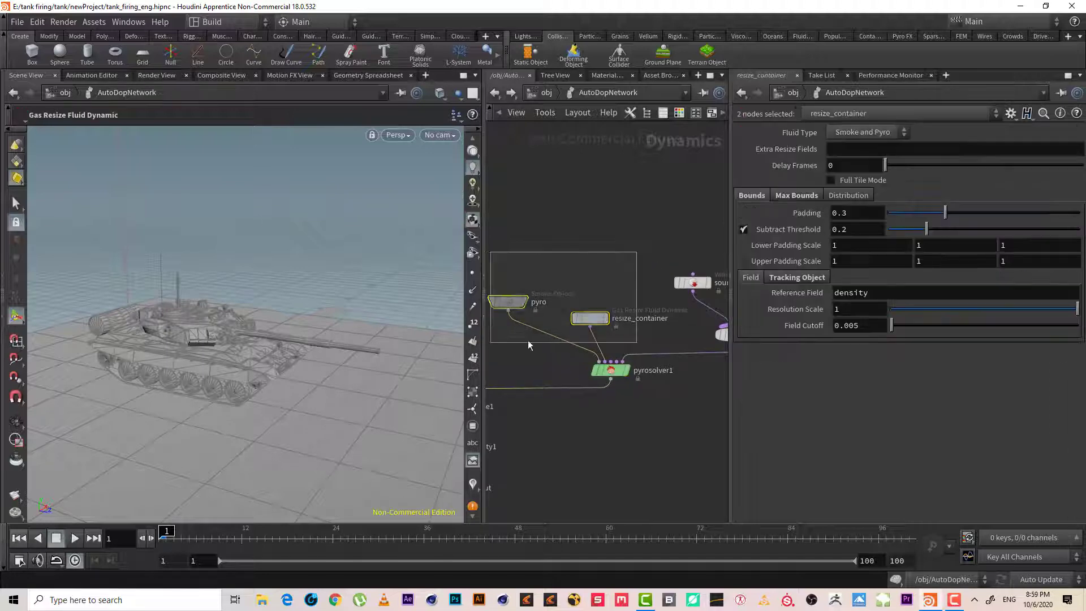
pyautogui.moveTo(597, 245); pyautogui.dragTo(641, 242, button='middle')
pyautogui.moveTo(635, 316); pyautogui.dragTo(560, 275)
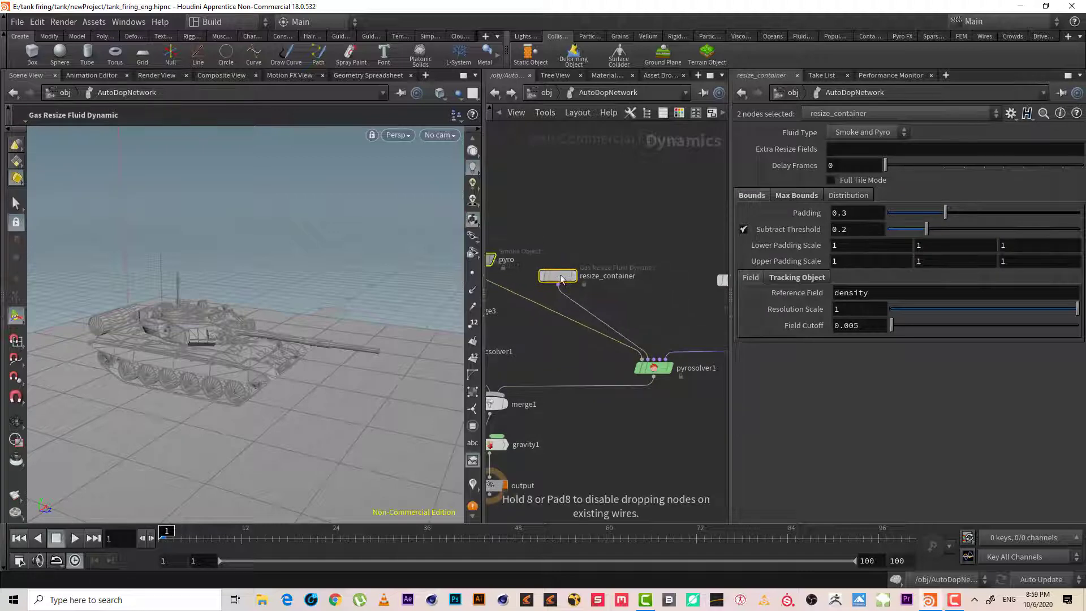
# Add a Gas Turbulence node in the free space above pyrosolver1
pyautogui.moveTo(648, 247); pyautogui.dragTo(618, 245, button='middle')
pyautogui.click(618, 201)
pyautogui.press('Tab')
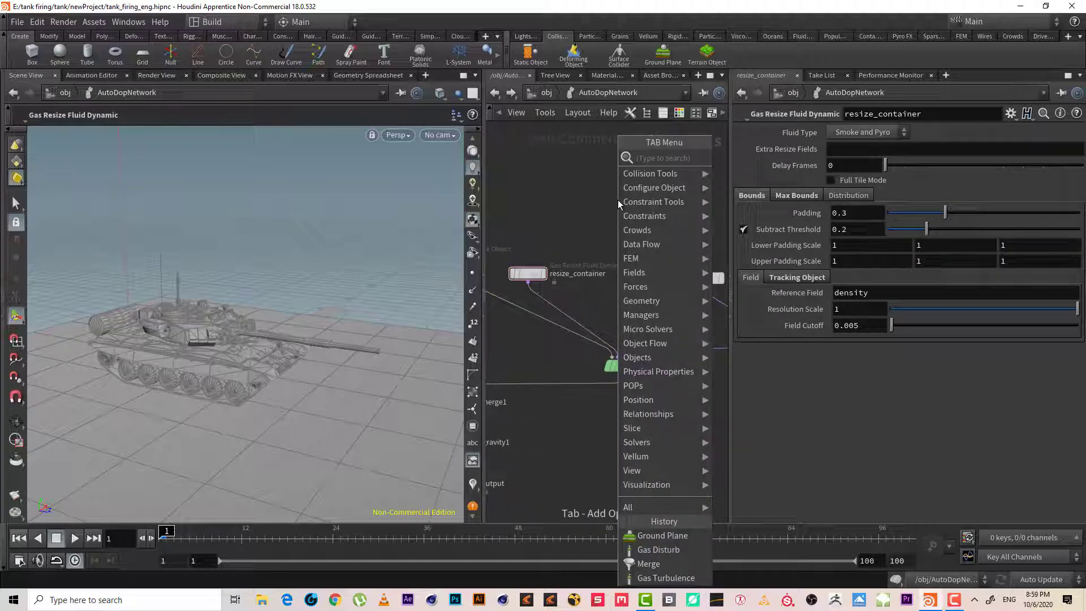
pyautogui.write('gas')
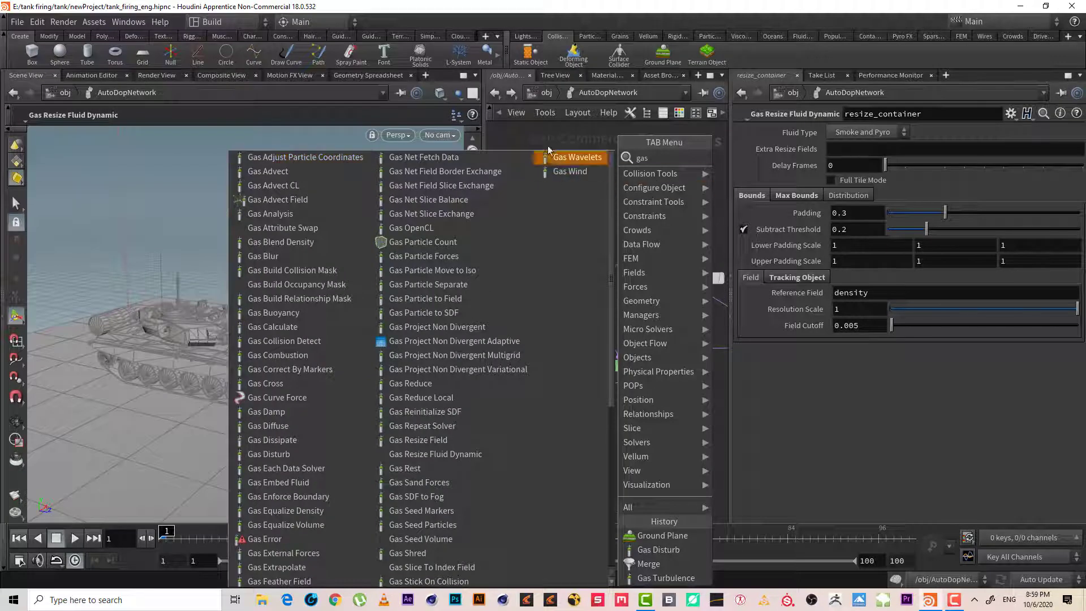
pyautogui.write(' tu')
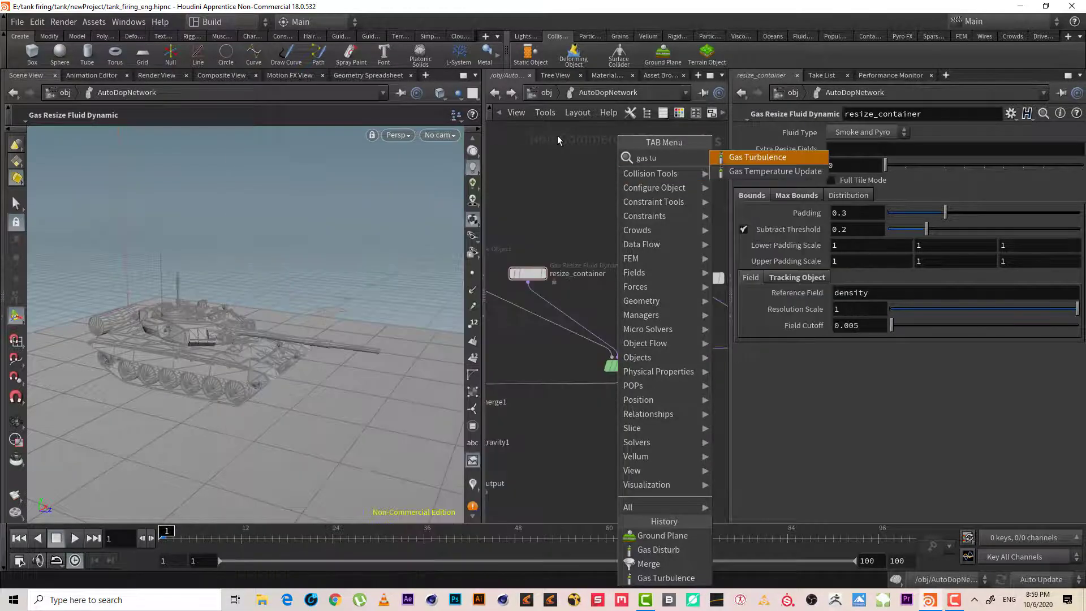
pyautogui.press('Return')
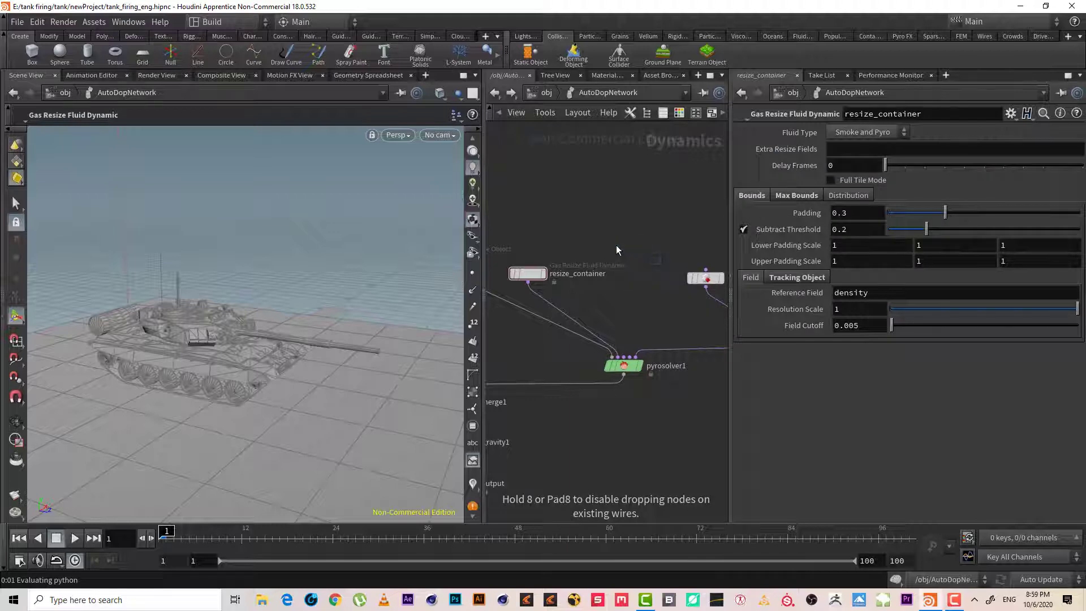
pyautogui.click(616, 245)
# Toggle the Sharpening, Shredding and Disturbance shape options of pyrosolver1 on and back off
pyautogui.click(625, 365)
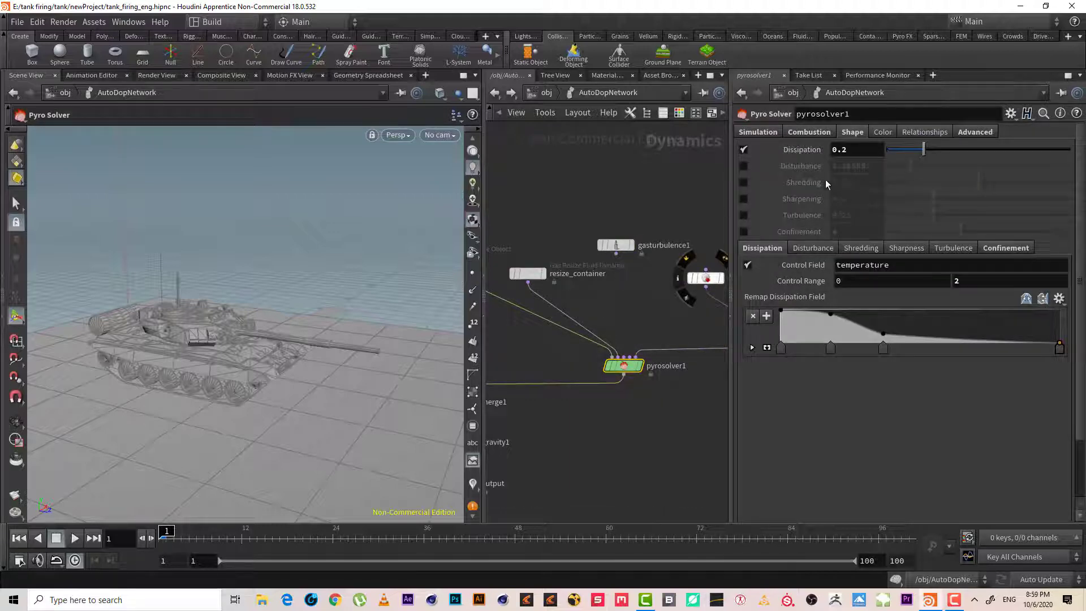
pyautogui.click(744, 199)
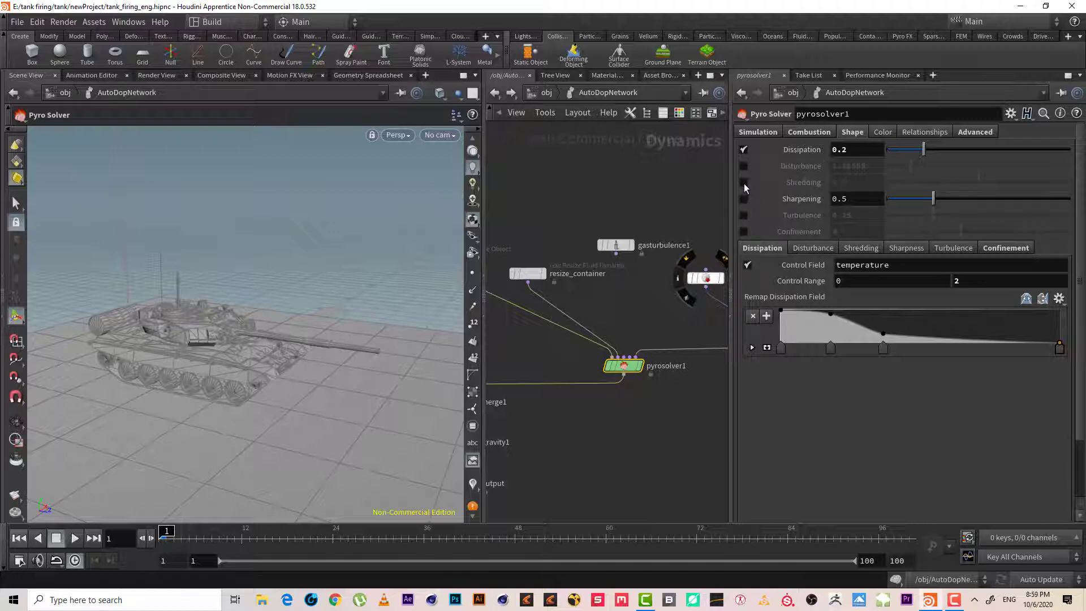
pyautogui.click(744, 182)
pyautogui.click(746, 185)
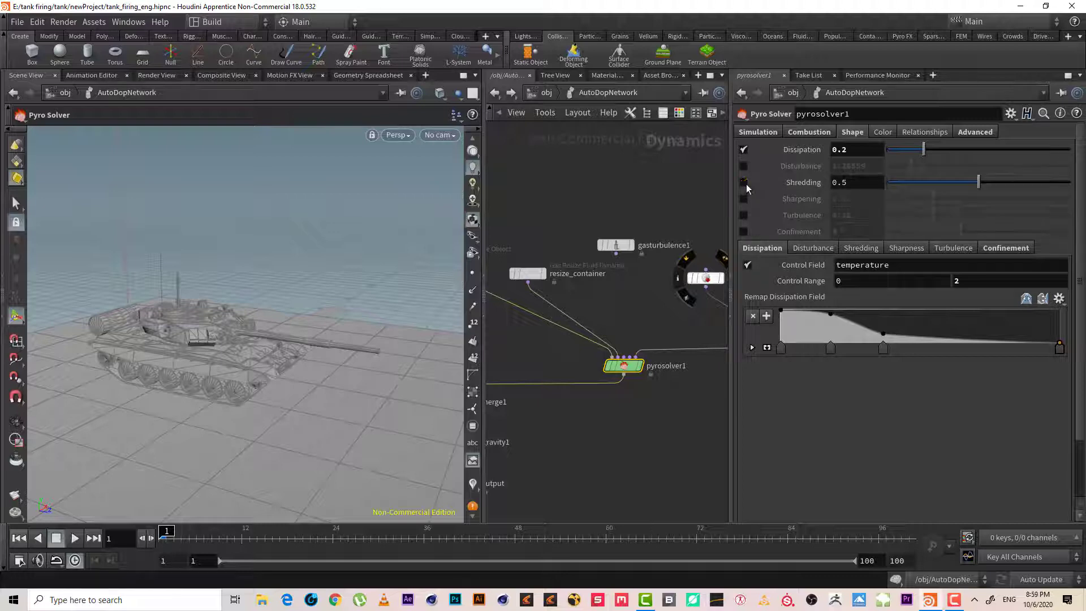
pyautogui.click(743, 165)
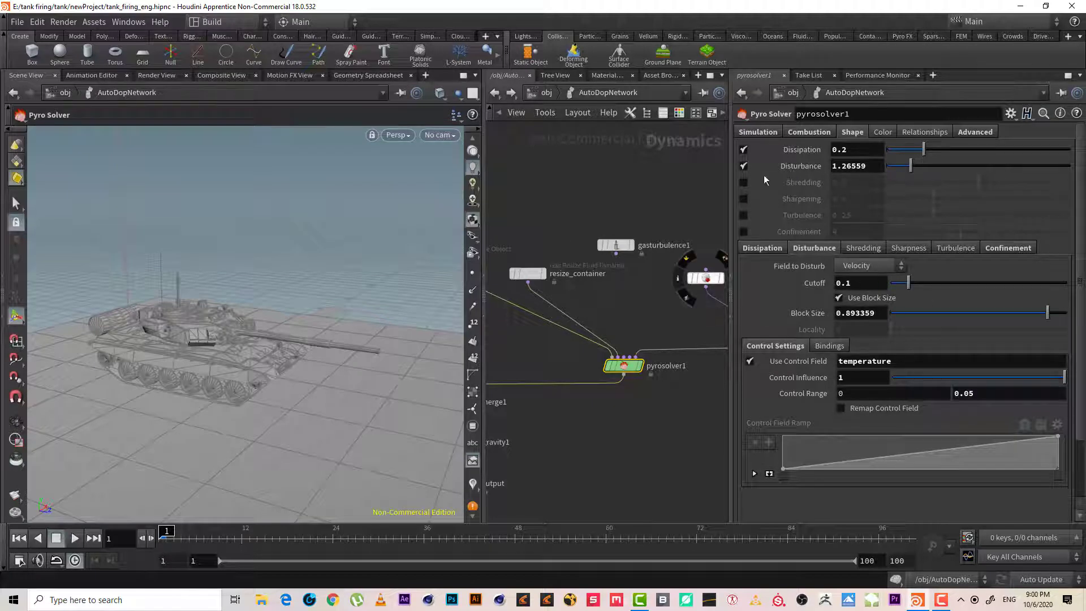
pyautogui.click(745, 166)
# Try a turbulence Scale of 0.2 on gasturbulence1
pyautogui.moveTo(626, 283); pyautogui.dragTo(561, 293, button='middle')
pyautogui.moveTo(709, 368); pyautogui.dragTo(652, 294)
pyautogui.click(574, 281)
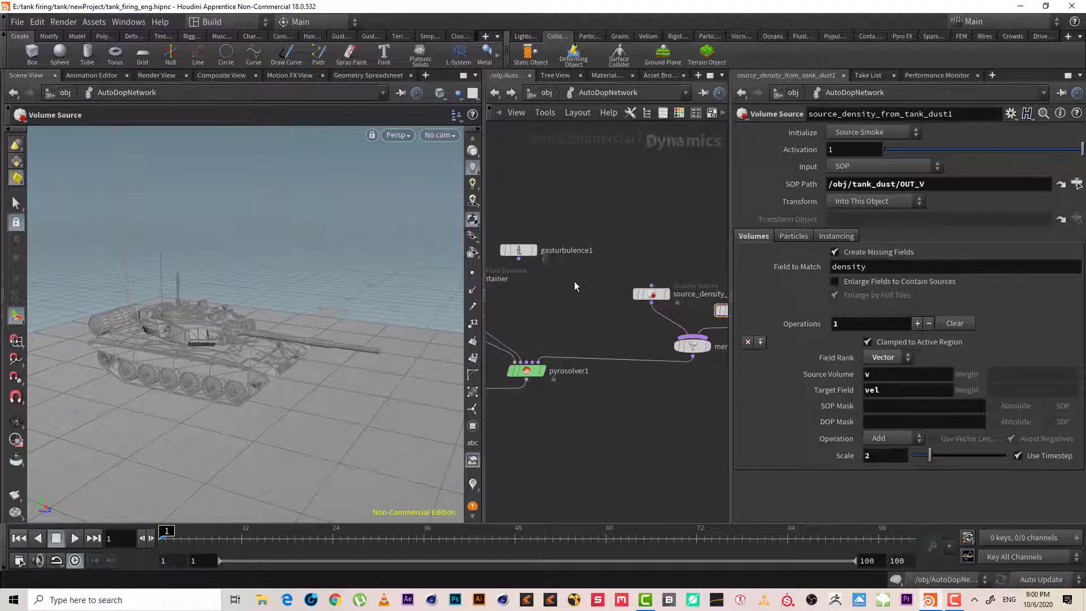
pyautogui.moveTo(574, 281); pyautogui.dragTo(603, 286, button='middle')
pyautogui.moveTo(603, 286); pyautogui.dragTo(534, 199)
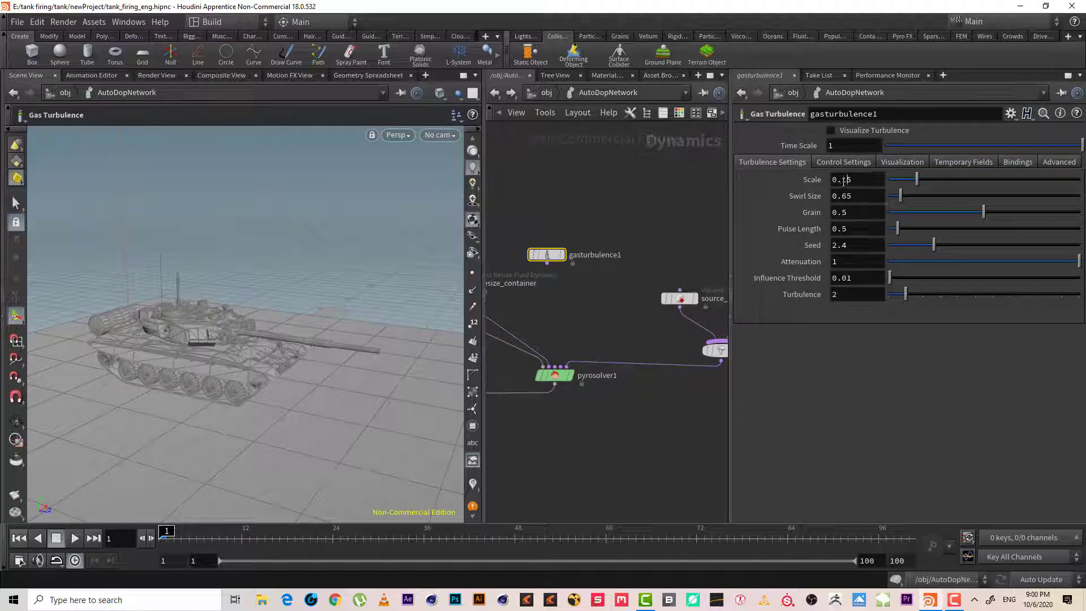
pyautogui.moveTo(844, 181); pyautogui.dragTo(898, 188)
pyautogui.press('BackSpace')
pyautogui.press('BackSpace')
pyautogui.write('2')
pyautogui.press('Return')
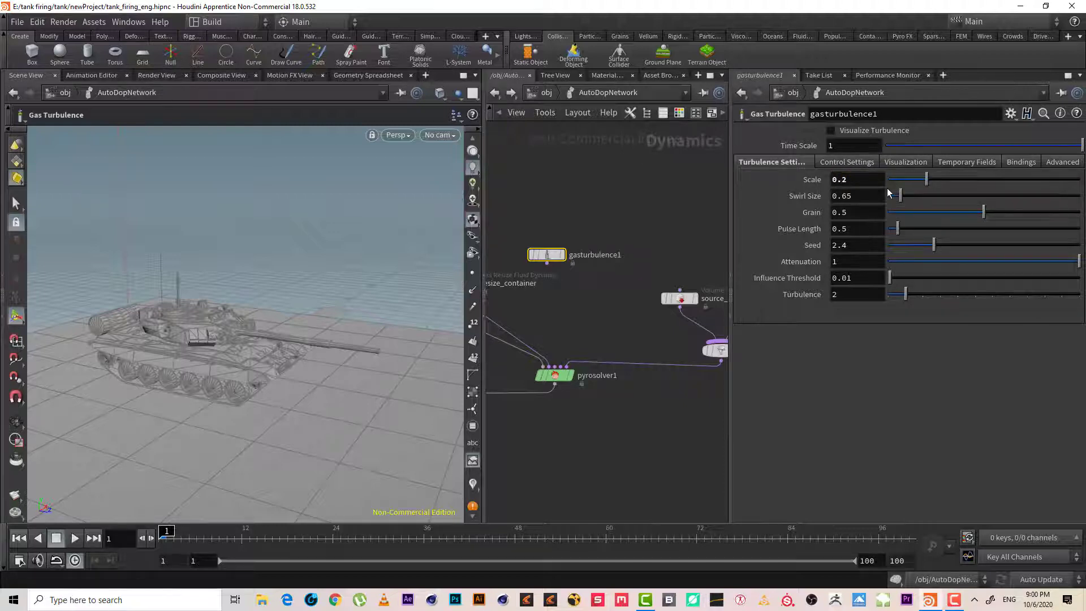
# Open the Swirl Size of gasturbulence1 for editing and undo the last Scale change
pyautogui.click(843, 195)
pyautogui.moveTo(843, 196); pyautogui.dragTo(855, 196)
pyautogui.press('Return')
pyautogui.hotkey('ctrl', 'z')
# Duplicate gasturbulence1 and place the copy beside the original
pyautogui.moveTo(610, 285); pyautogui.dragTo(565, 216)
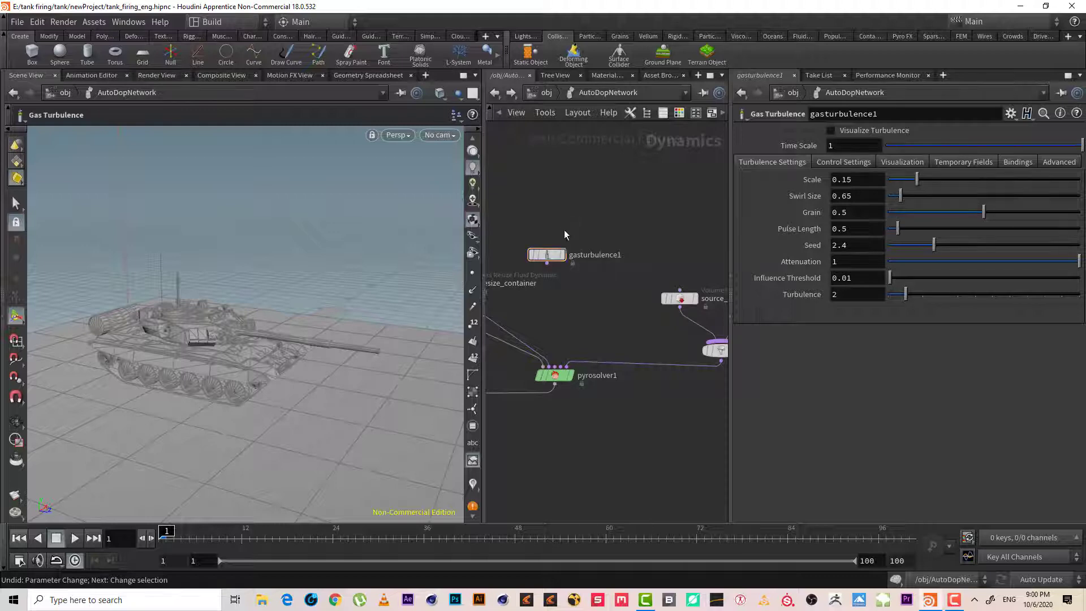
pyautogui.moveTo(555, 280); pyautogui.dragTo(556, 279)
pyautogui.hotkey('ctrl', 'c')
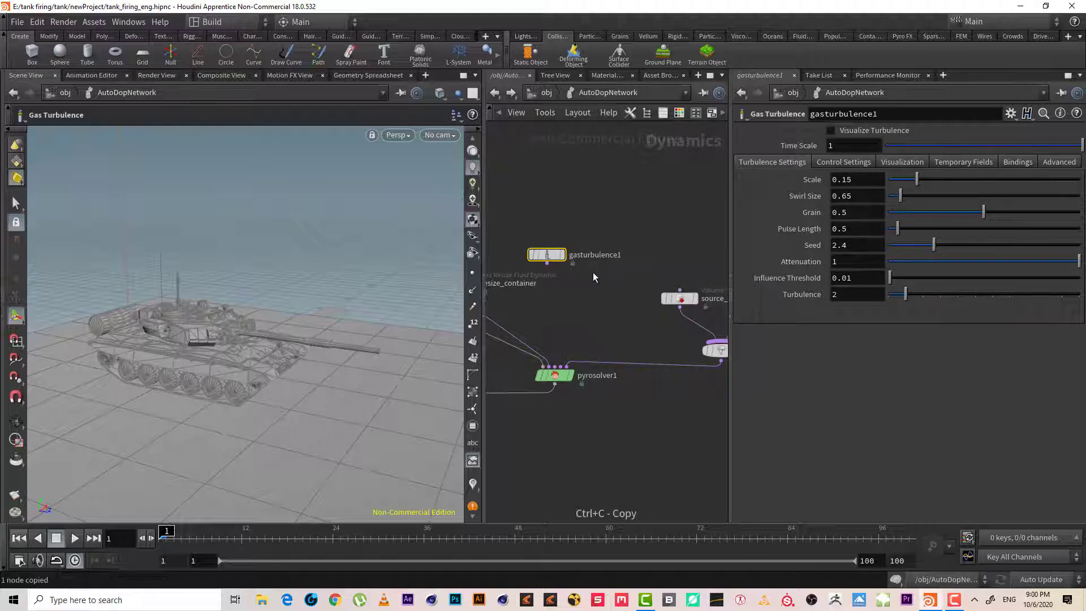
pyautogui.hotkey('ctrl', 'v')
pyautogui.click(619, 276)
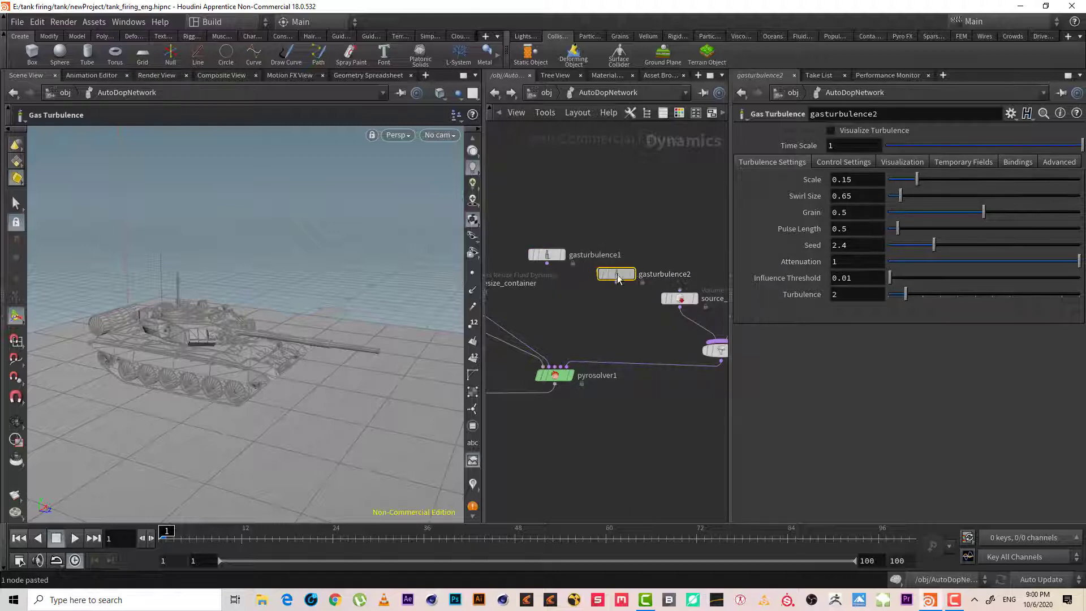
# Set the Scale of the copied gas turbulence node to 0.5, after trying 0.1
pyautogui.moveTo(841, 177); pyautogui.dragTo(871, 181)
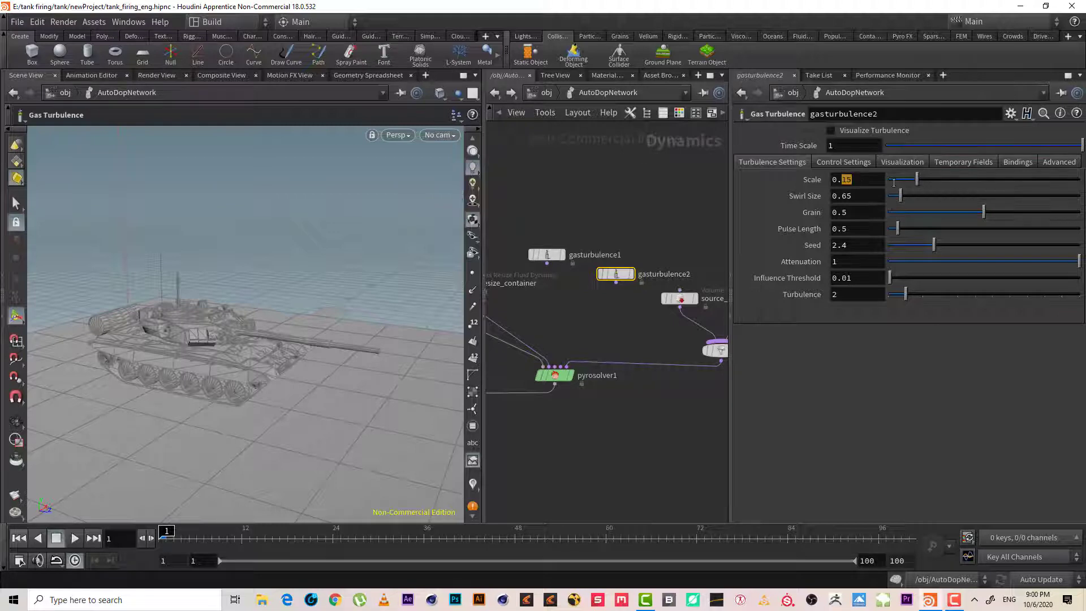
pyautogui.write('1')
pyautogui.press('Return')
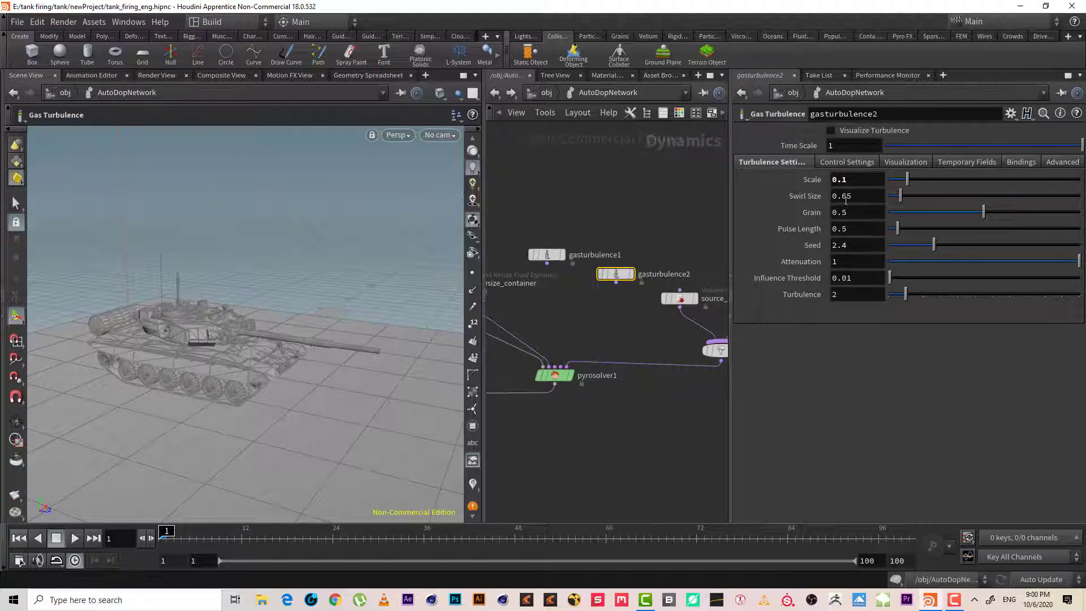
pyautogui.doubleClick(844, 181)
pyautogui.write('5')
pyautogui.press('Return')
# Set the Swirl Size of gasturbulence2 to 0.1 and its Grain to 0.6
pyautogui.doubleClick(860, 198)
pyautogui.write('1')
pyautogui.press('Return')
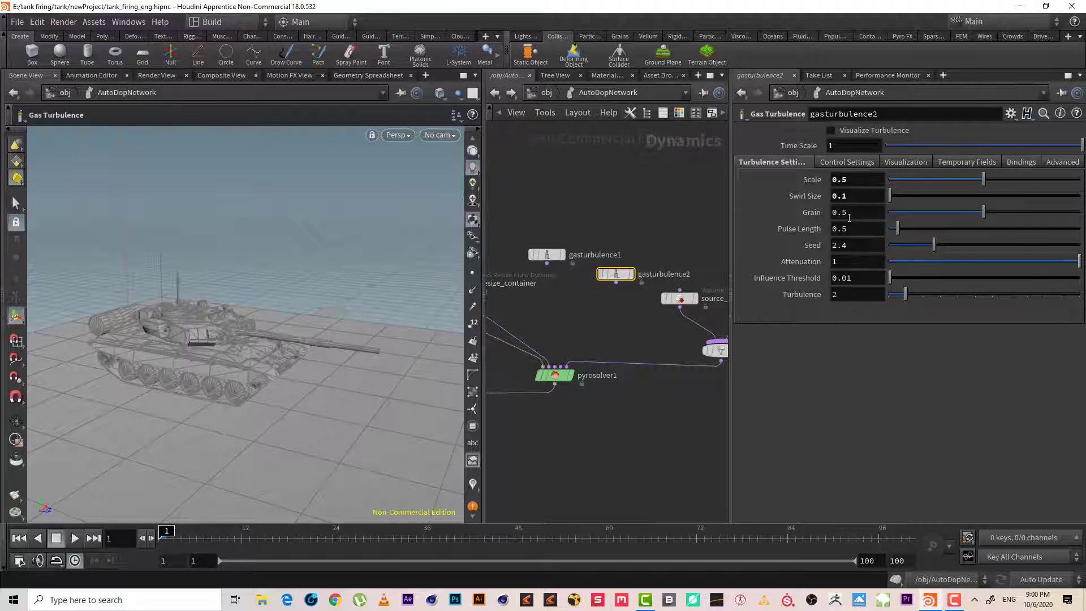
pyautogui.doubleClick(843, 213)
pyautogui.write('6')
pyautogui.press('Return')
# Add a Merge node between the two gas turbulence nodes and pyrosolver1
pyautogui.press('Tab')
pyautogui.press('Escape')
pyautogui.press('f')
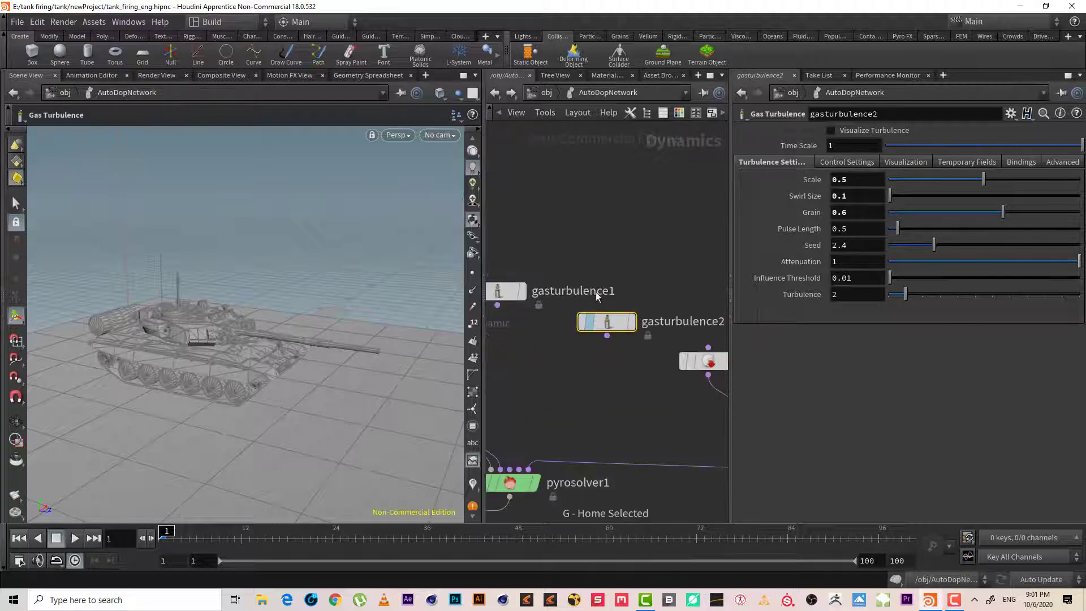
pyautogui.moveTo(589, 328)
pyautogui.scroll(-3, 594, 362)
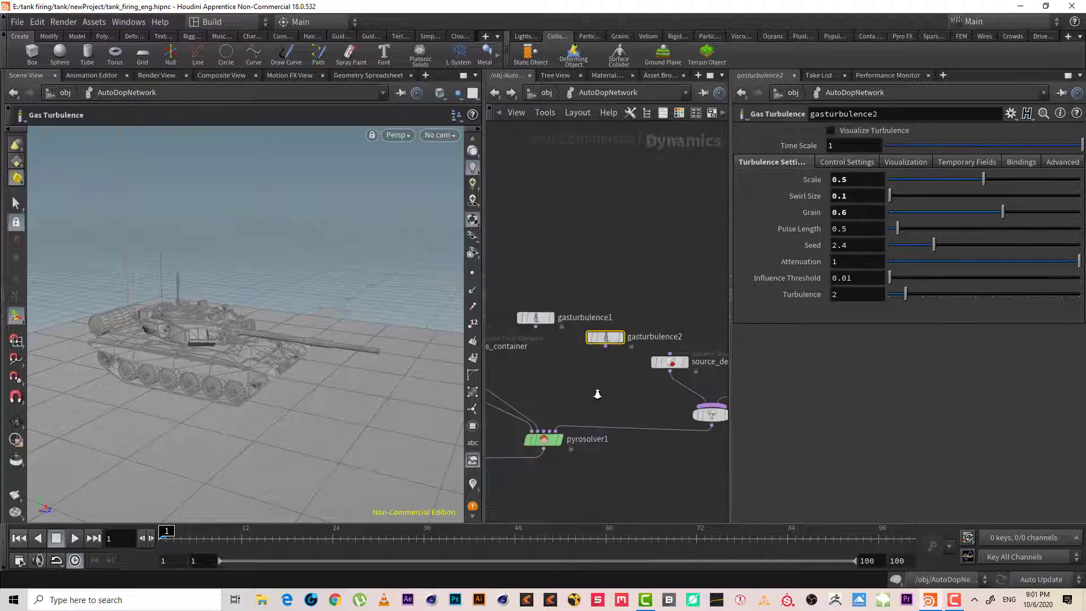
pyautogui.press('Tab')
pyautogui.write('merg')
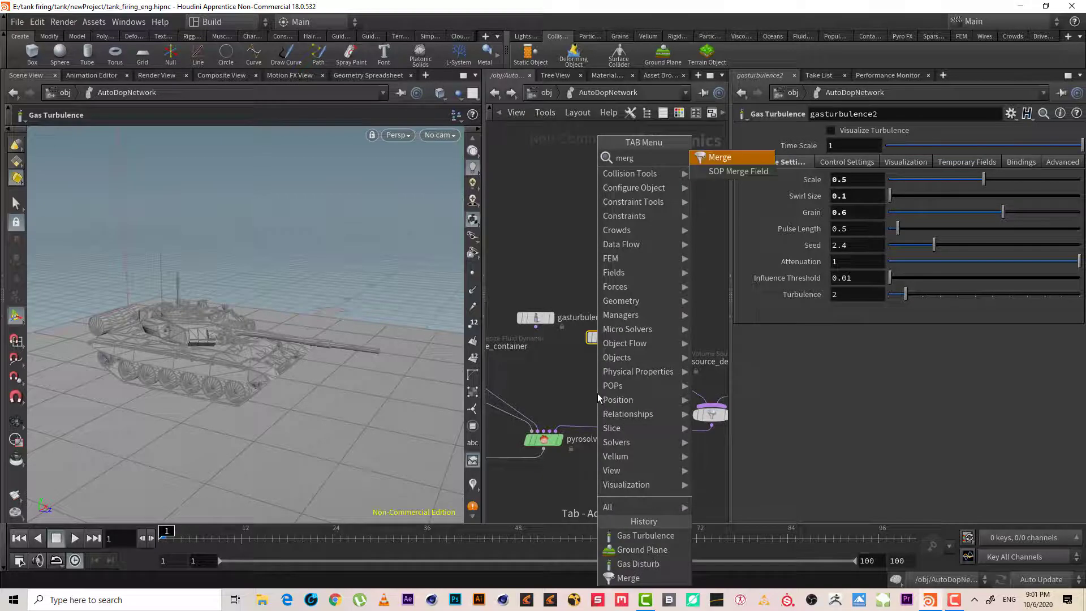
pyautogui.press('Return')
pyautogui.click(596, 392)
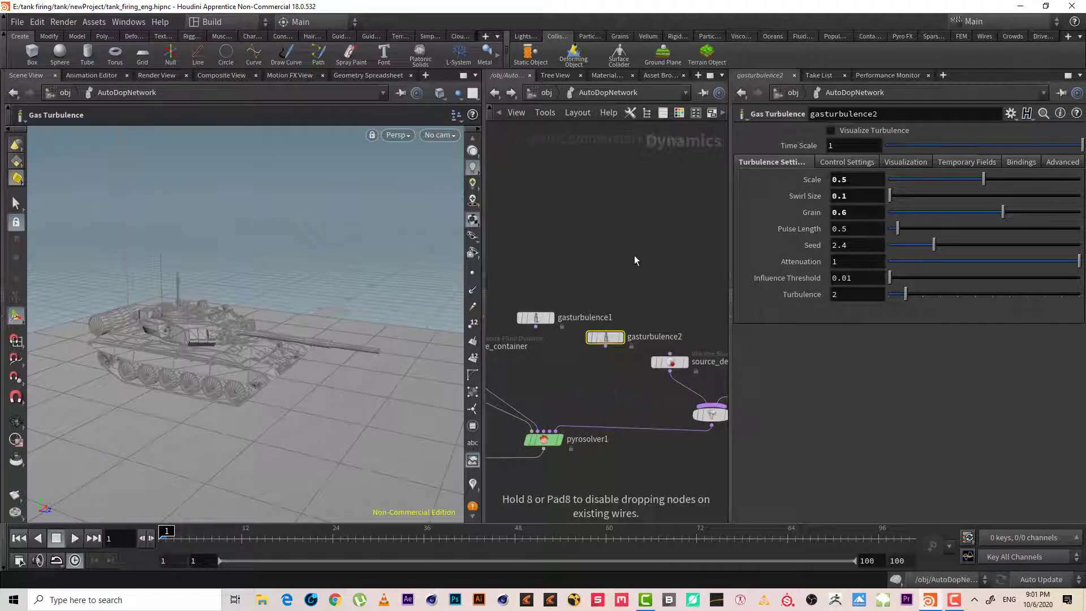
# Wire gasturbulence1 and gasturbulence2 into the new merge node and connect its output to pyrosolver1
pyautogui.moveTo(624, 259); pyautogui.dragTo(539, 341)
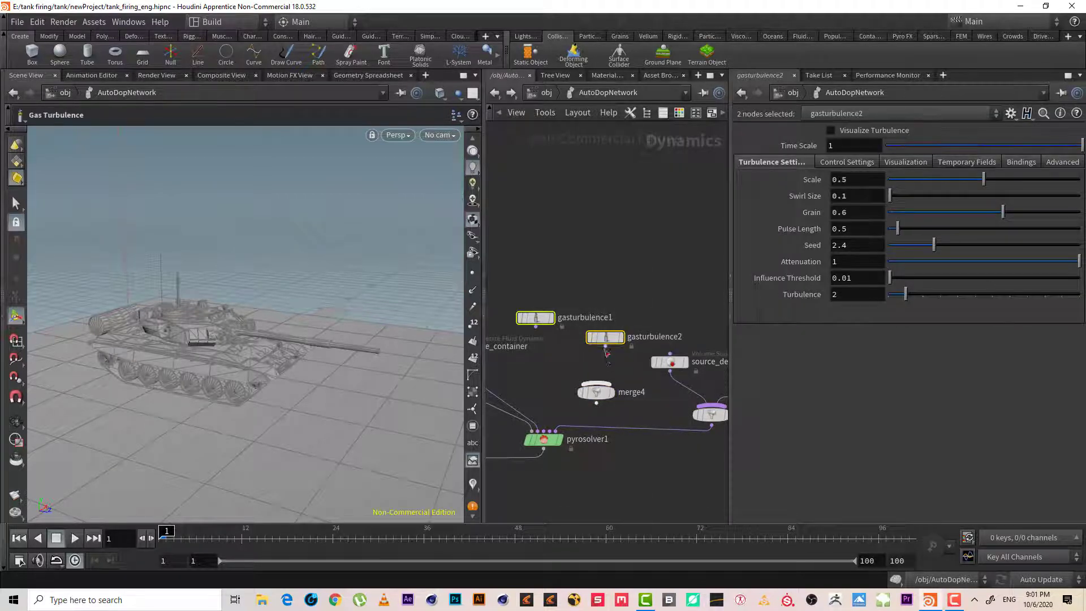
pyautogui.moveTo(605, 344); pyautogui.dragTo(565, 379)
pyautogui.click(558, 385)
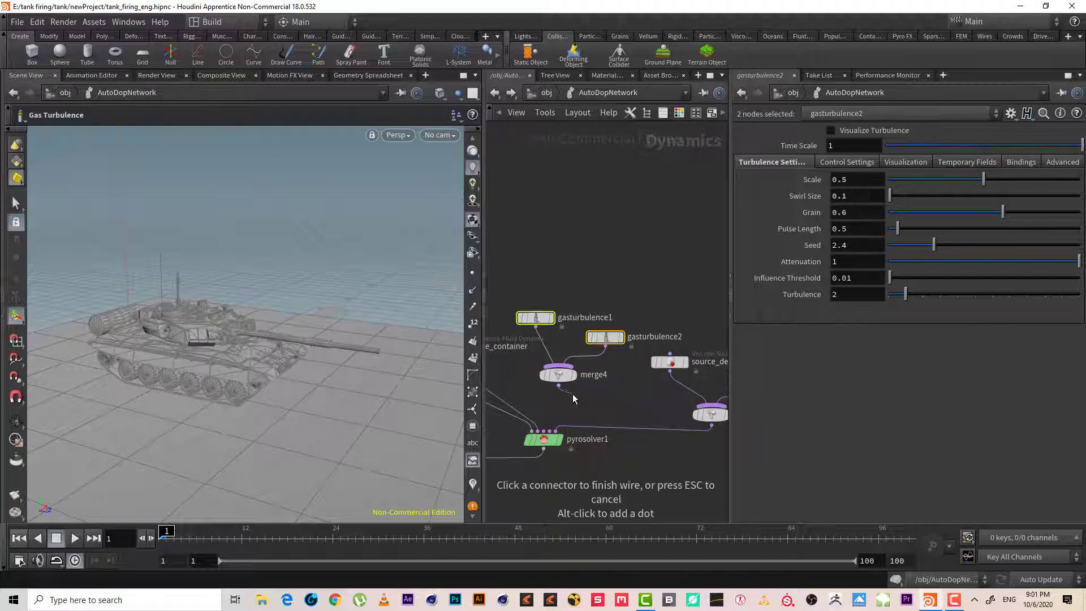
pyautogui.click(546, 440)
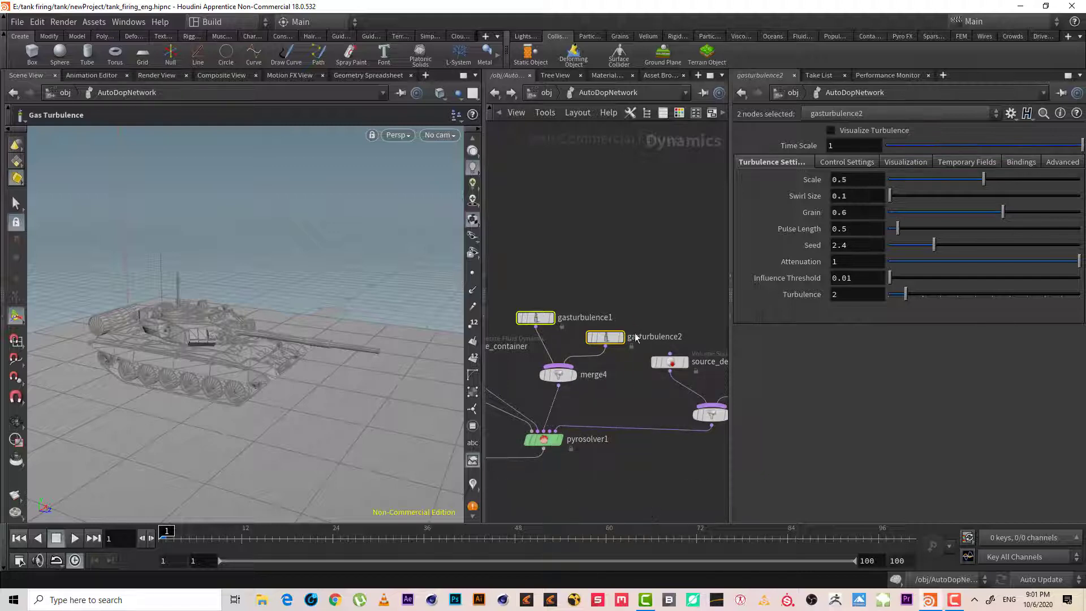
# Add a Gas Disturb node above the gas turbulence nodes in the DOP network
pyautogui.click(658, 272)
pyautogui.press('Tab')
pyautogui.write('gas di')
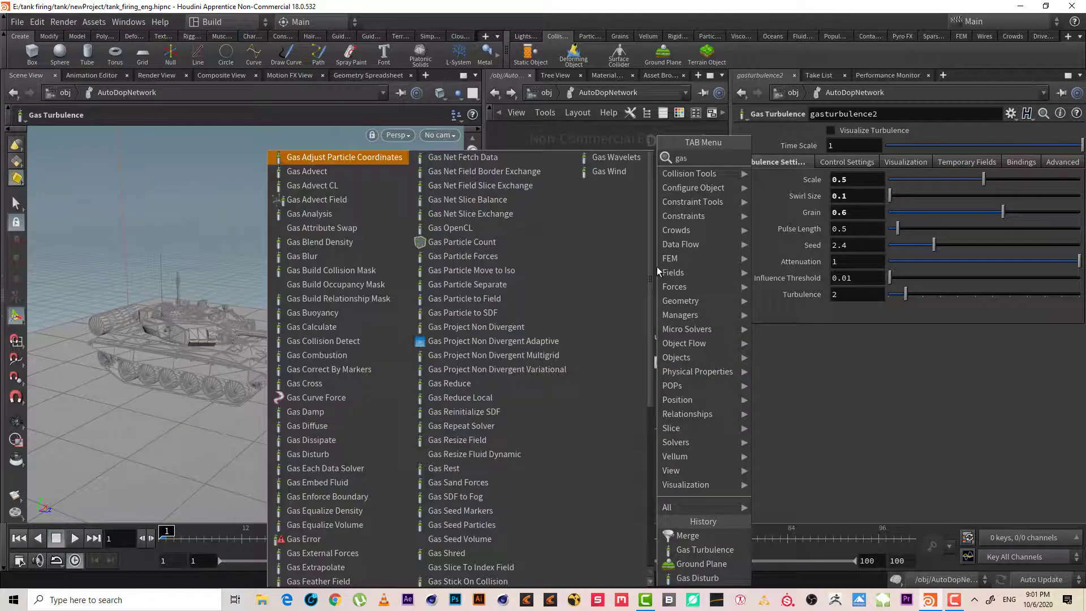
pyautogui.press('Down')
pyautogui.press('Down')
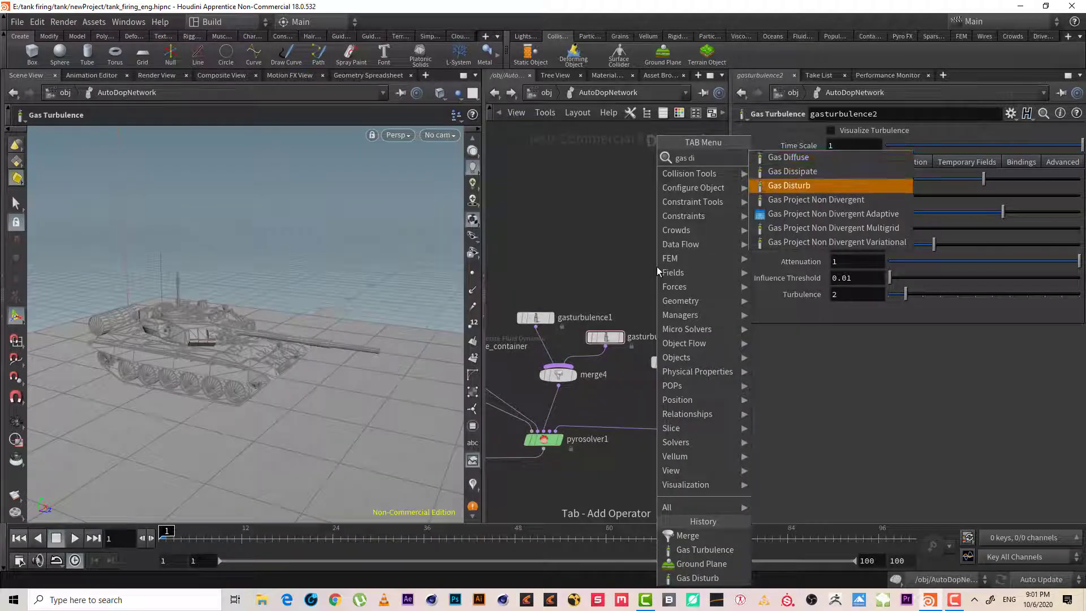
pyautogui.press('Return')
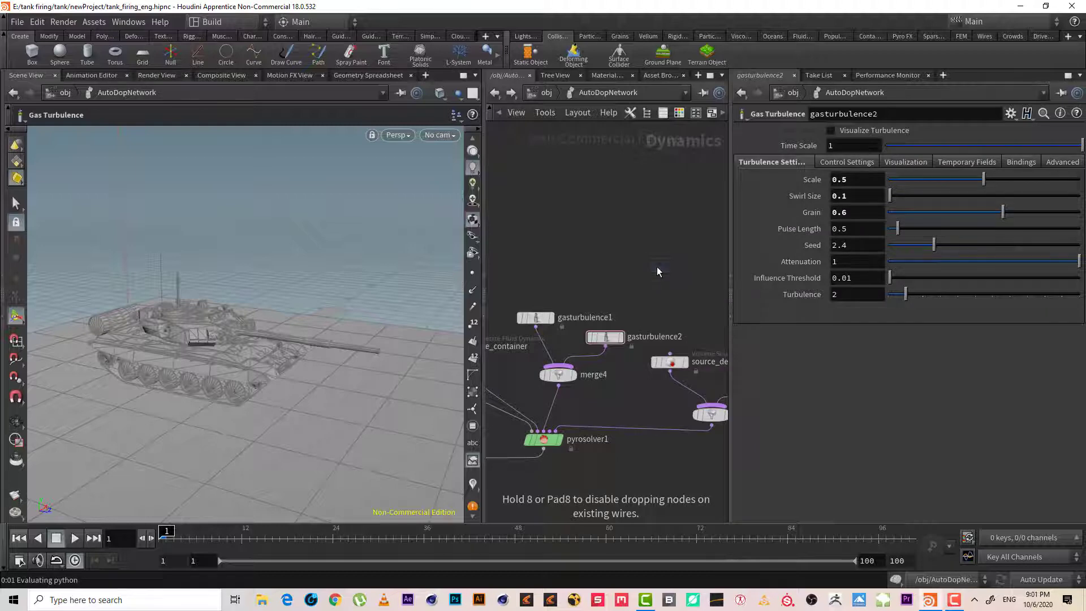
pyautogui.click(656, 266)
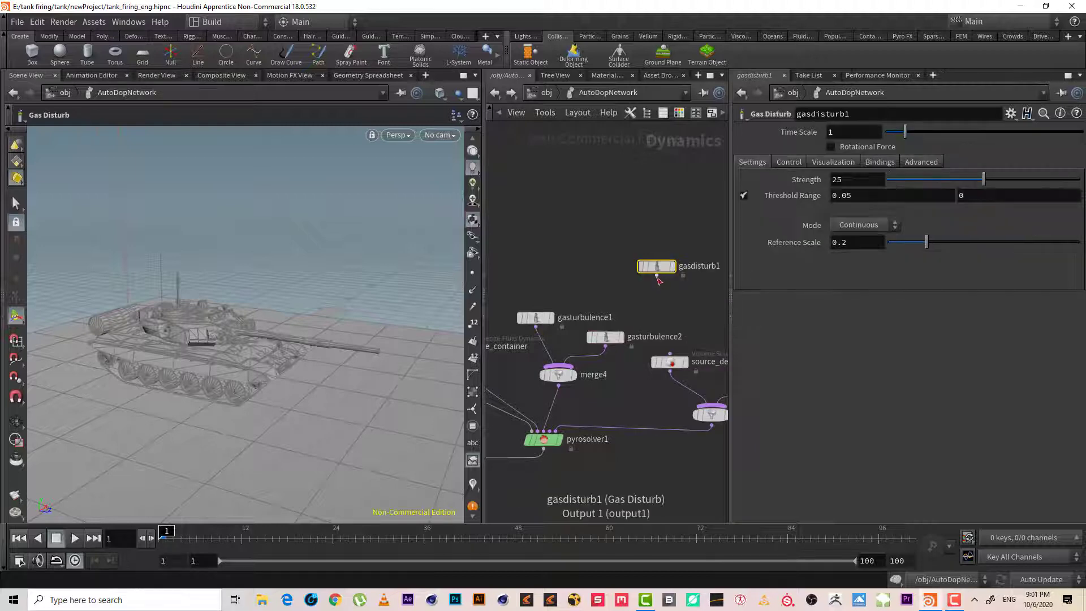
# Wire gasdisturb1 into merge4 and move gasturbulence2 up, clear of the new connection
pyautogui.click(656, 275)
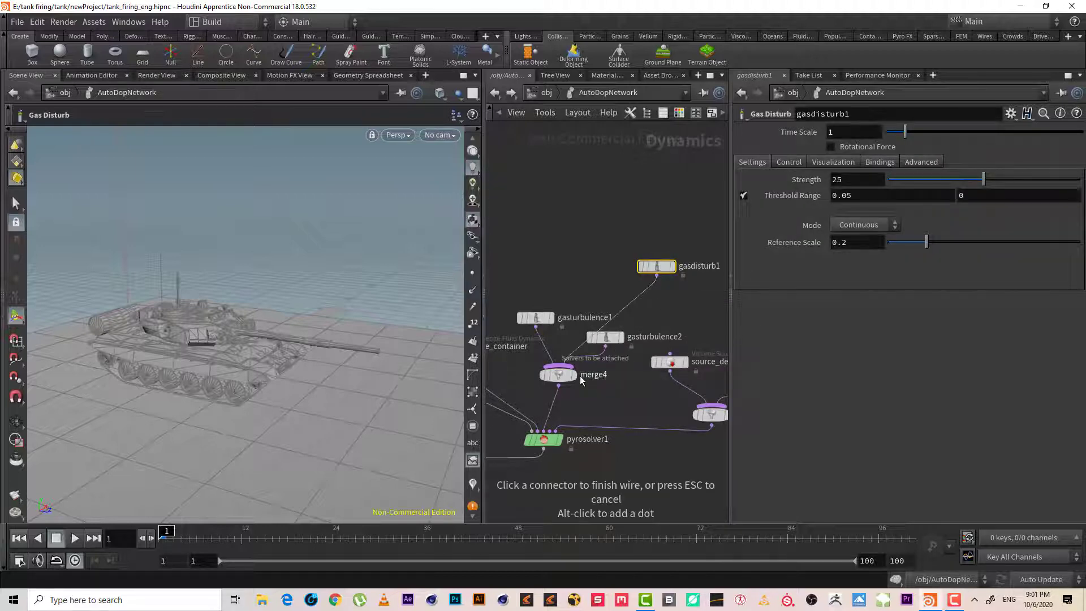
pyautogui.click(604, 332)
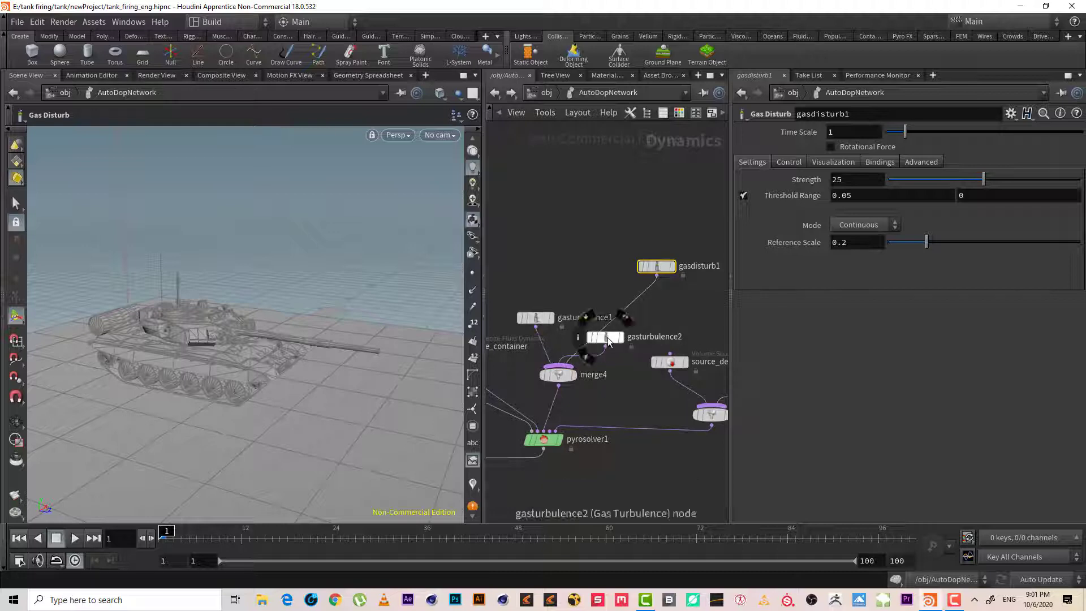
pyautogui.moveTo(604, 336); pyautogui.dragTo(576, 292)
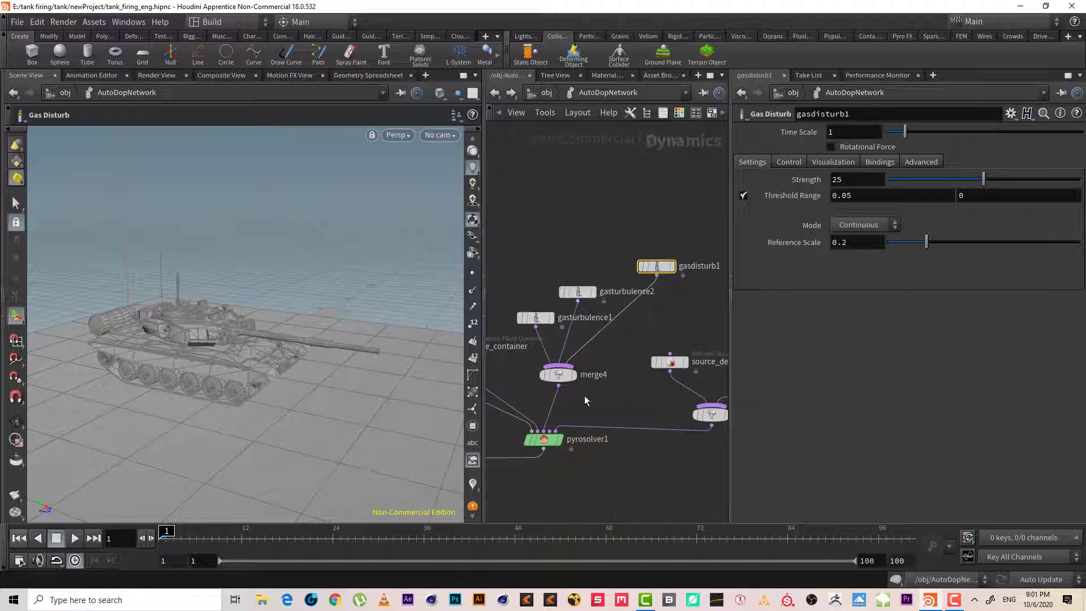
pyautogui.click(556, 441)
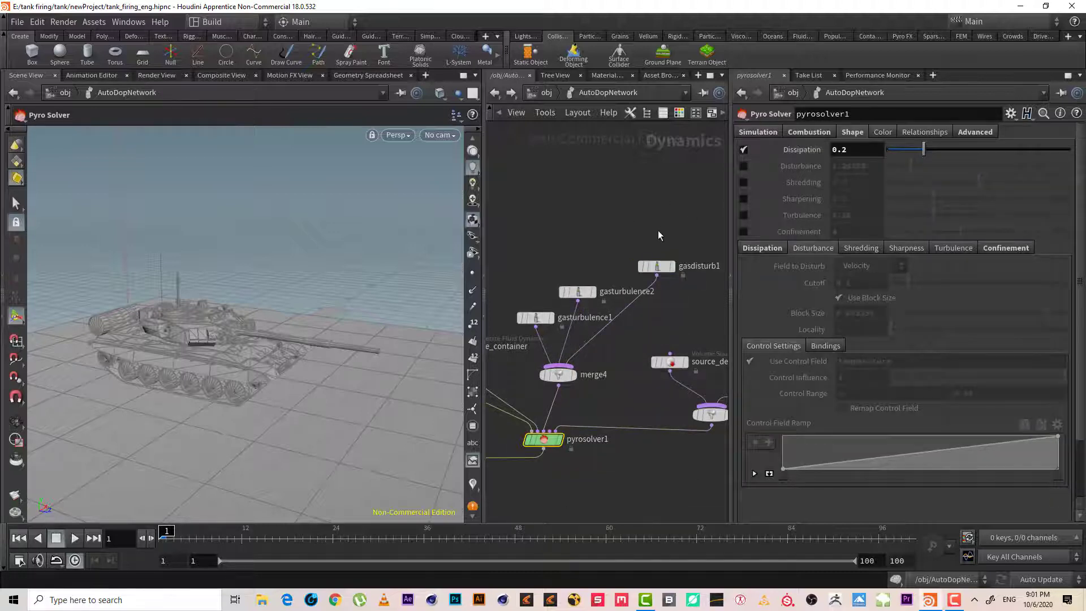
# Duplicate gasdisturb1 and set the copy's Reference Scale to 0.1
pyautogui.click(656, 266)
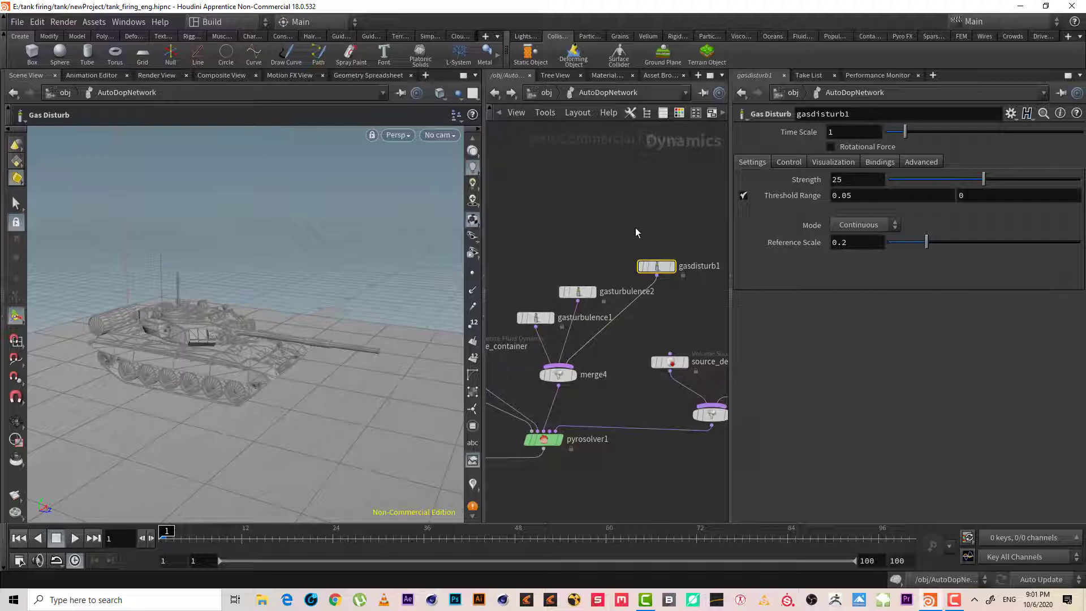
pyautogui.hotkey('ctrl', 'c')
pyautogui.hotkey('ctrl', 'v')
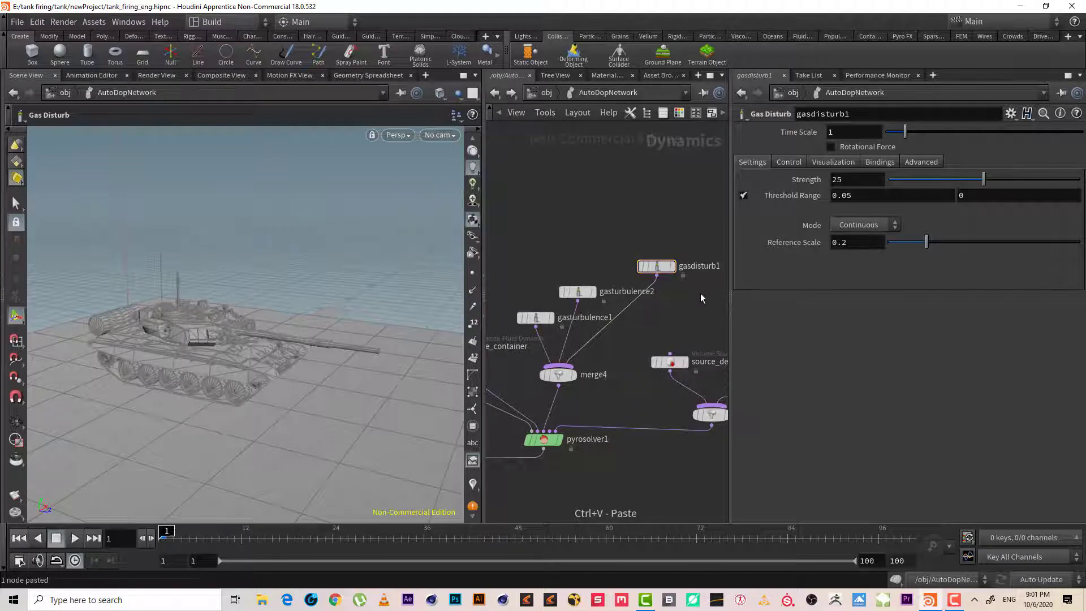
pyautogui.doubleClick(866, 240)
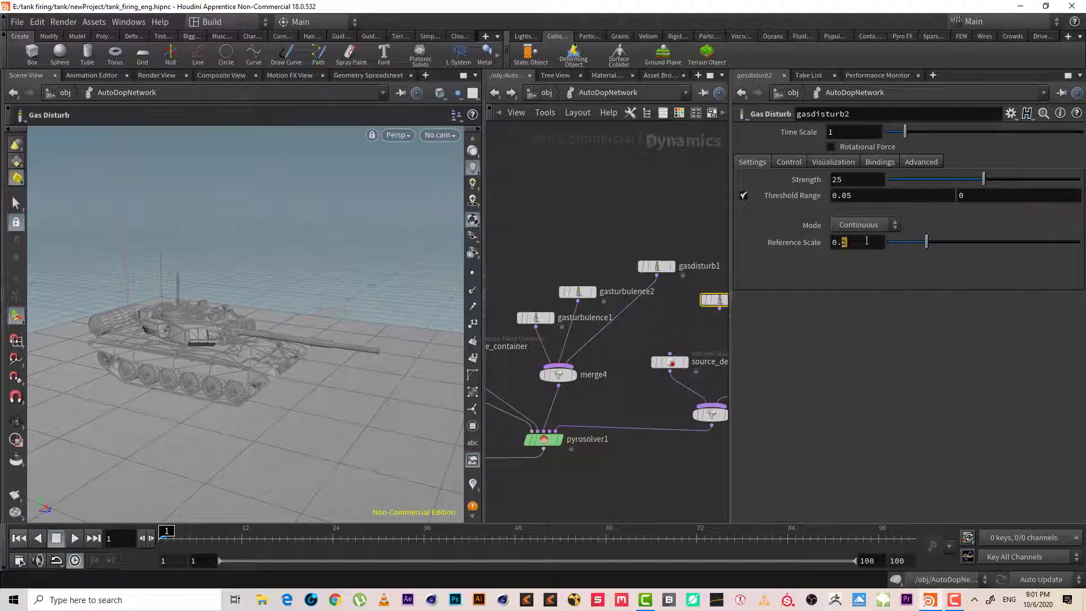
pyautogui.write('1')
pyautogui.press('Return')
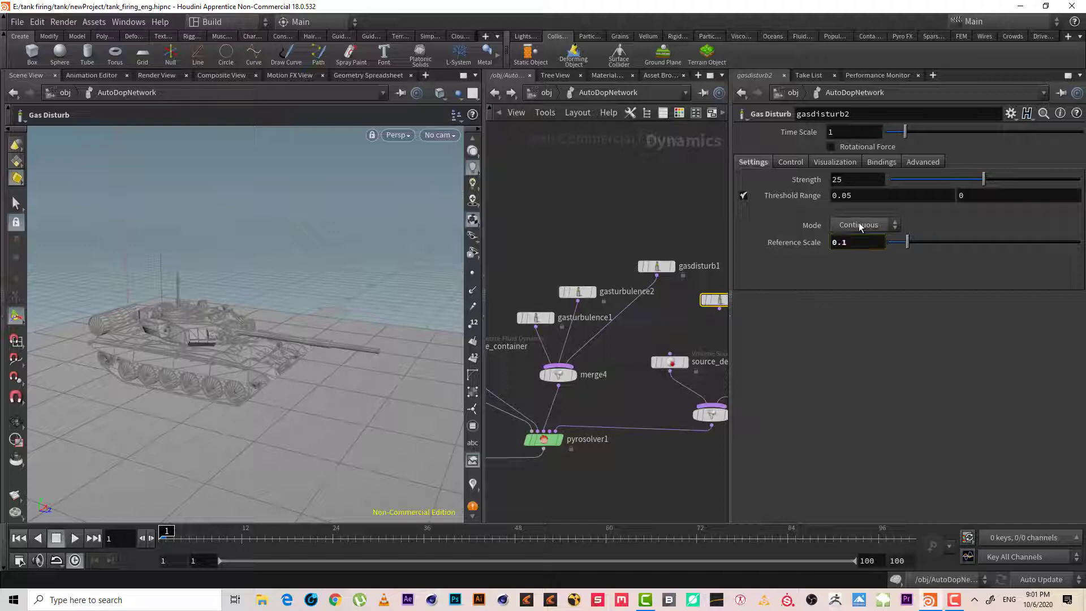
# Connect the output of gasdisturb2 to merge4
pyautogui.click(719, 308)
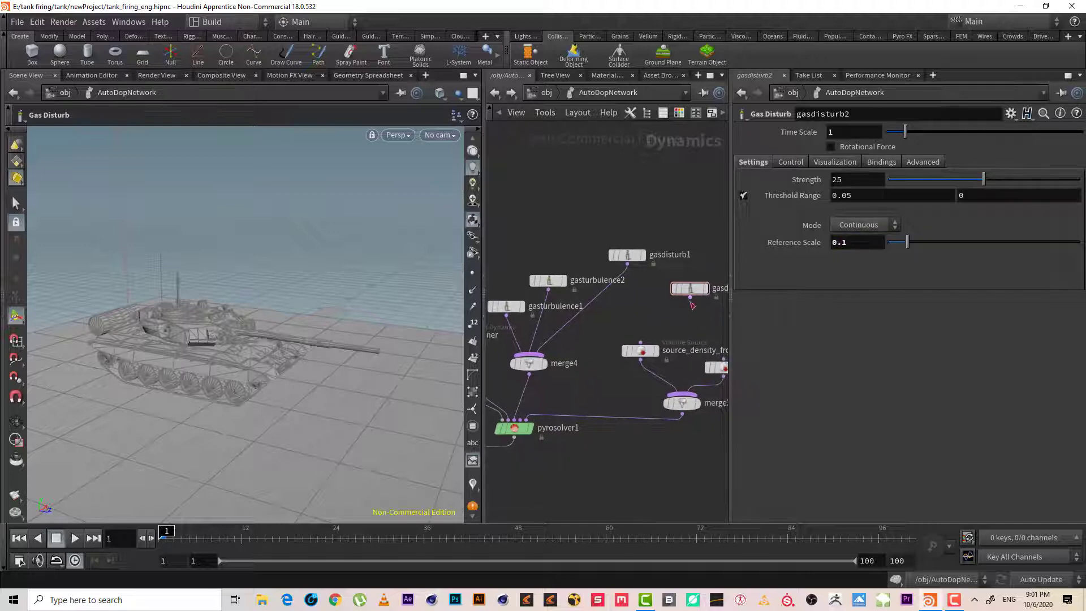
pyautogui.click(534, 353)
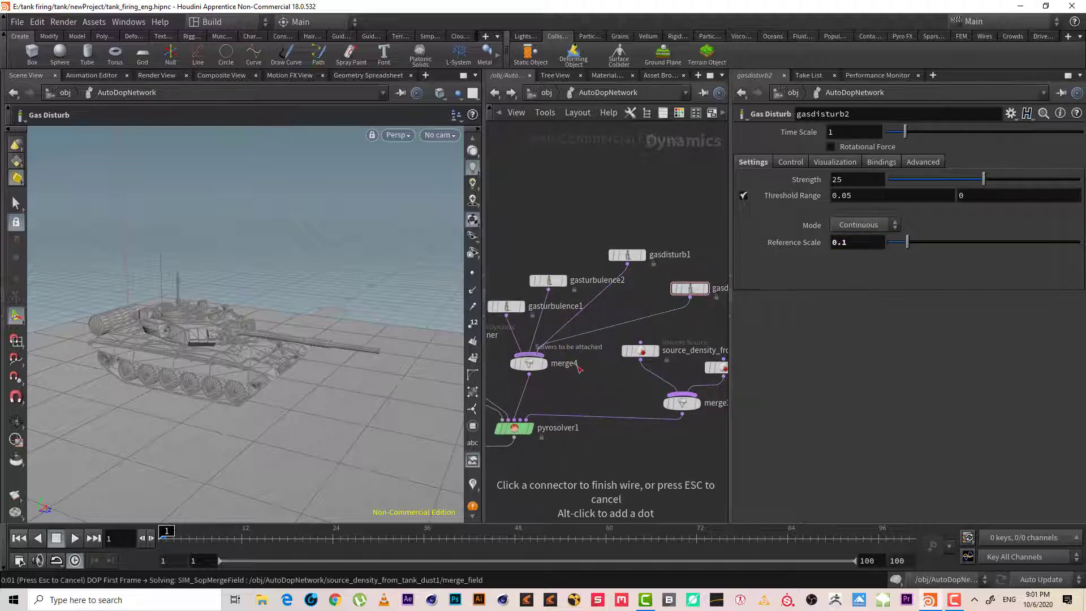
pyautogui.moveTo(608, 375); pyautogui.dragTo(588, 428, button='right')
pyautogui.moveTo(594, 429); pyautogui.dragTo(664, 350, button='middle')
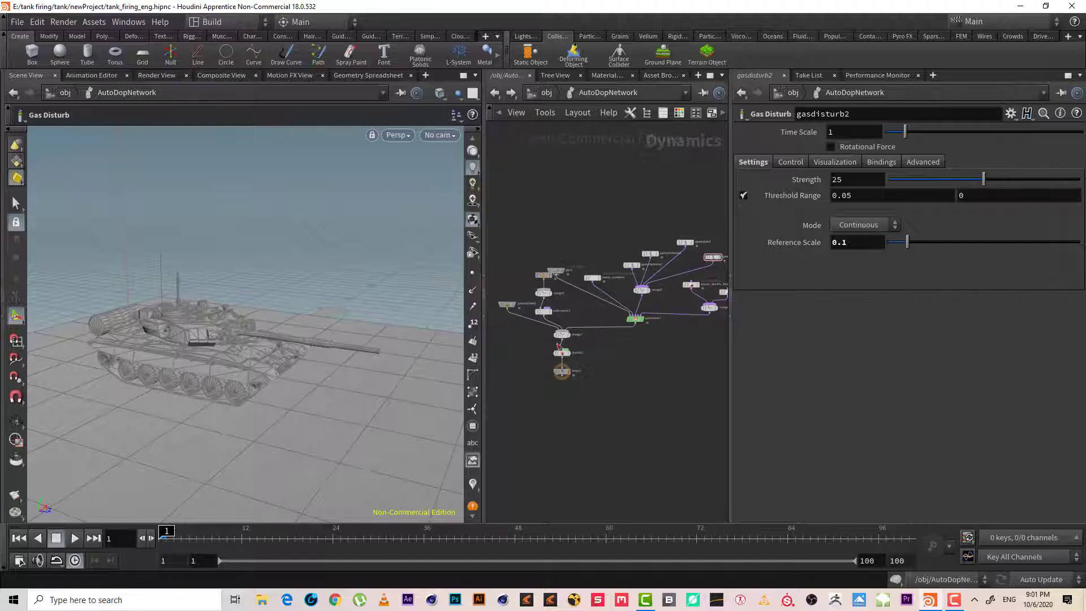
# Select the pyro smoke object and automatically lay out all nodes in the network
pyautogui.moveTo(556, 281); pyautogui.dragTo(556, 283)
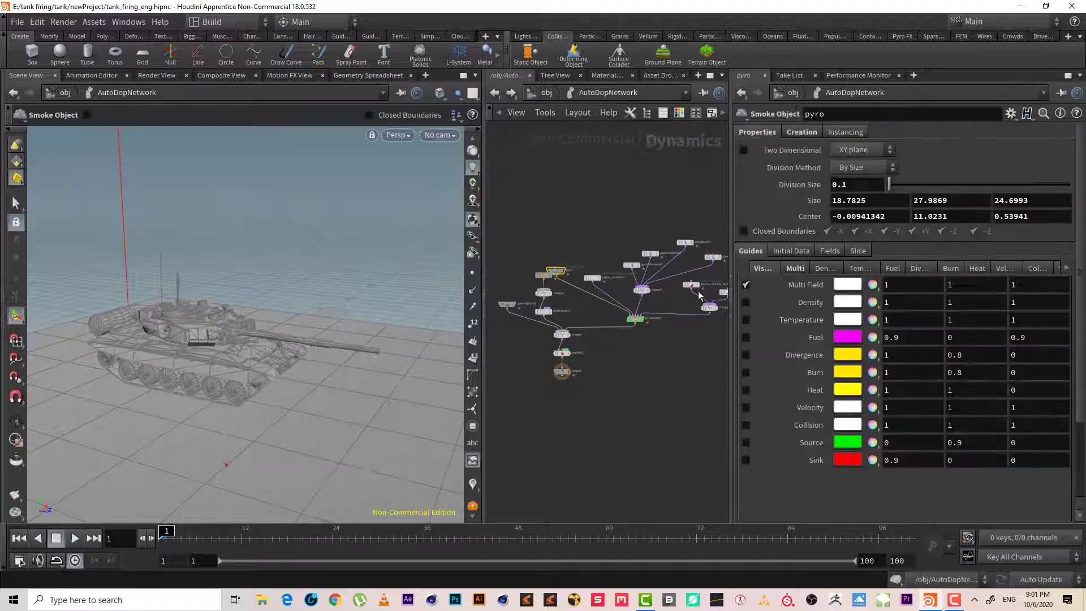
pyautogui.press('l')
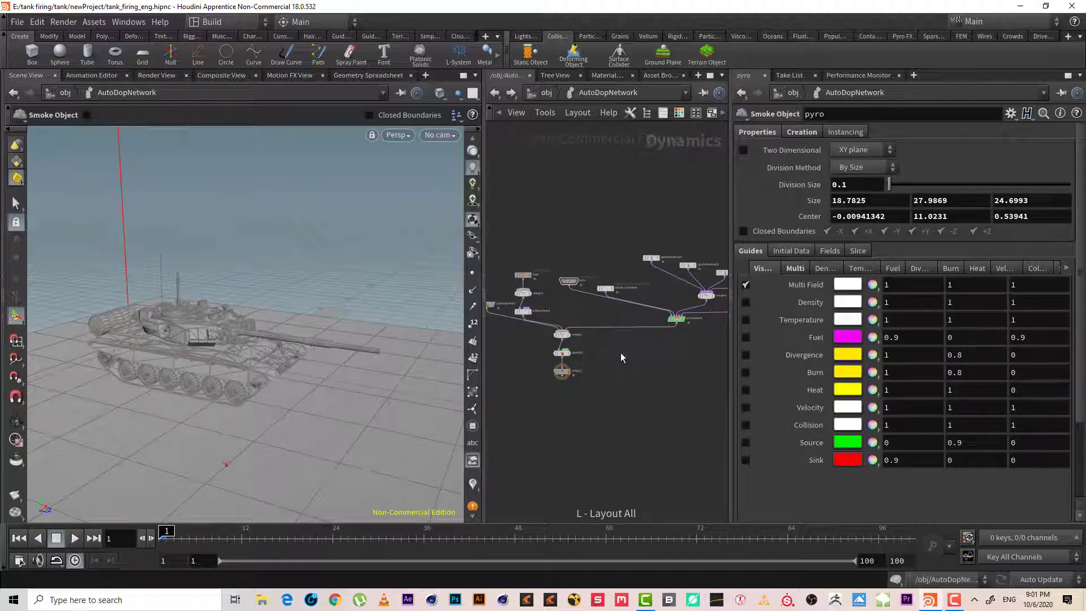
pyautogui.scroll(-3, 622, 356)
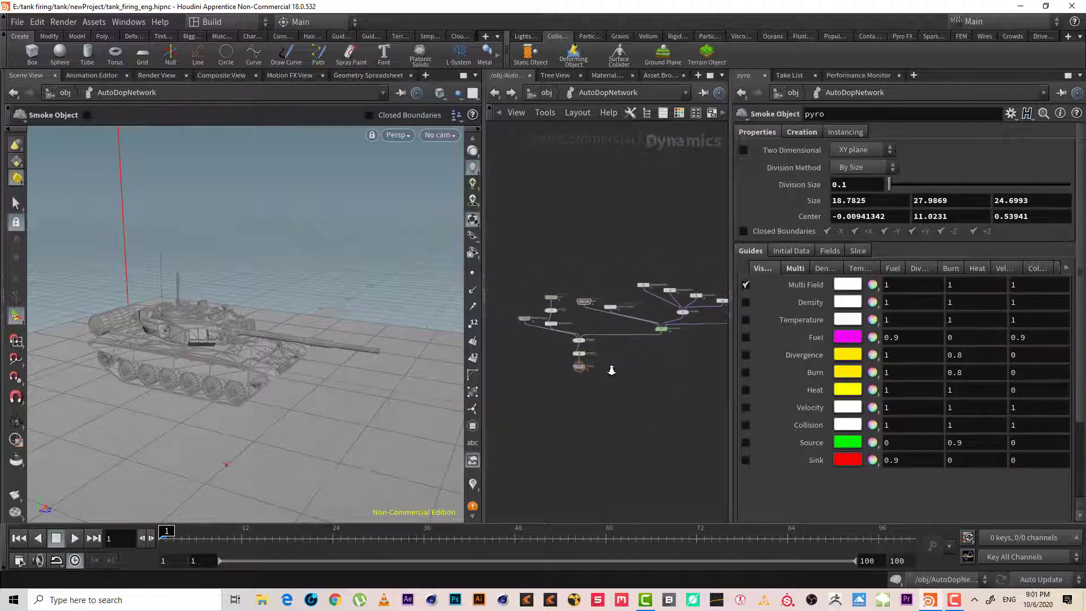
# Set the pyro smoke object's Division Size to 0.05 and disable the dynamics simulation
pyautogui.doubleClick(841, 185)
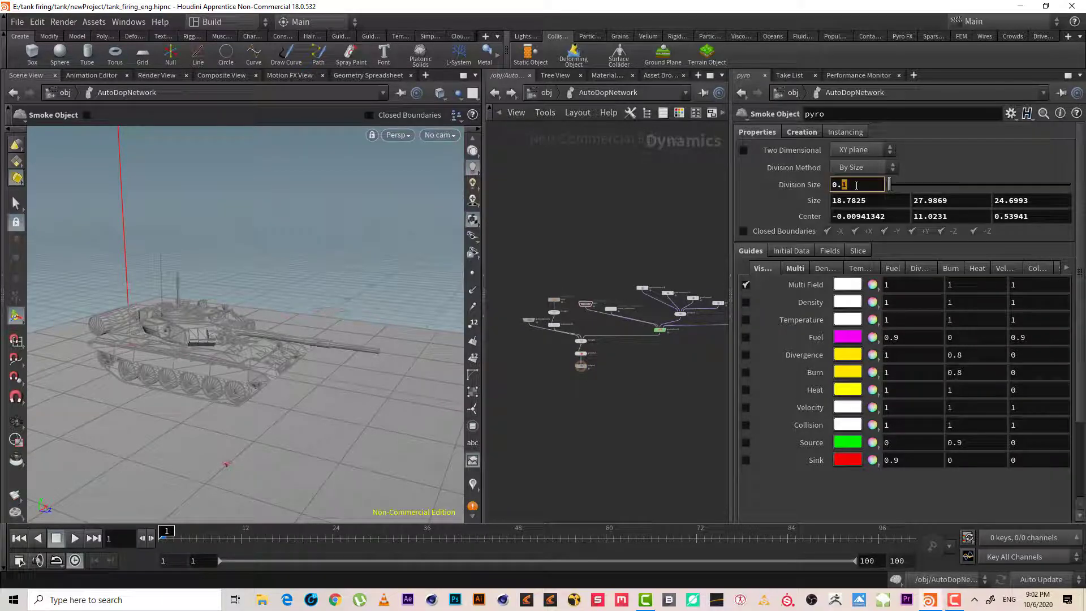
pyautogui.write('0.05')
pyautogui.press('Return')
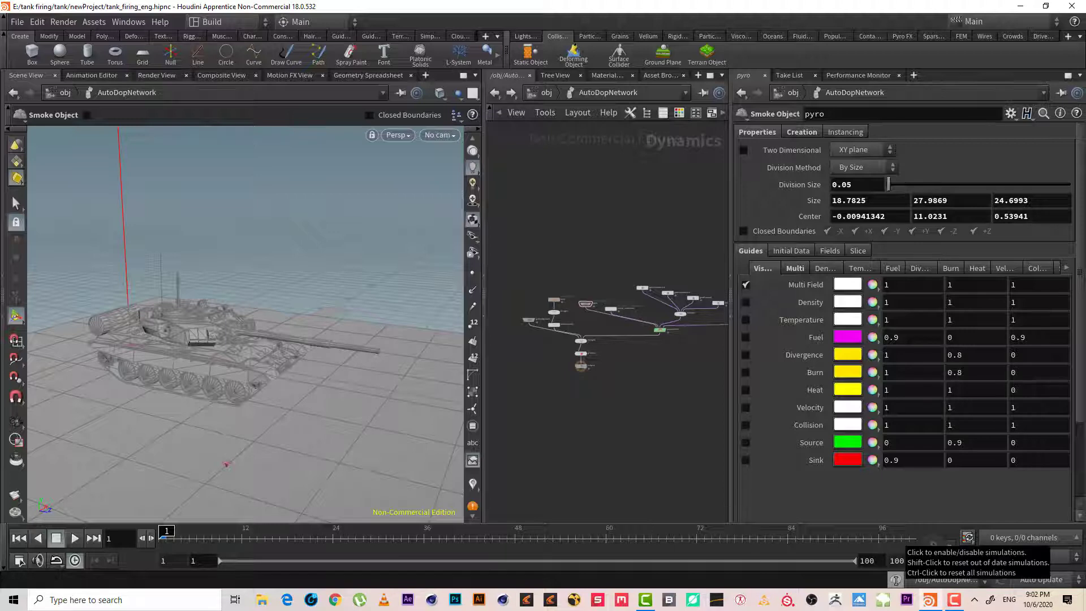
pyautogui.click(896, 579)
# Keyframe the velocity Scale of source_density_from_tank_dust1 at 3 on frame 1, after trying 5
pyautogui.scroll(5, 554, 405)
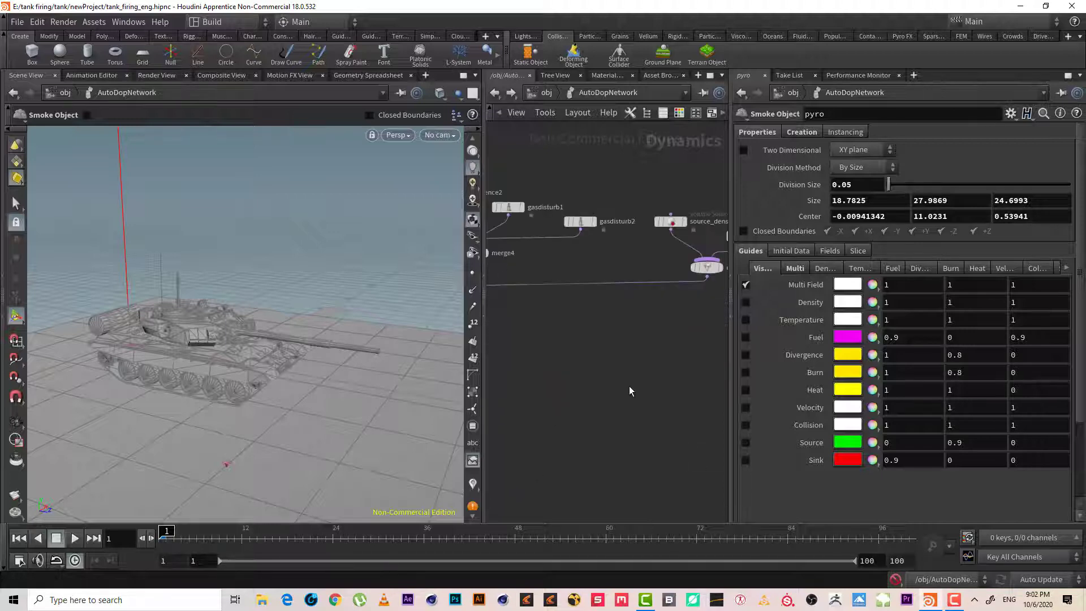
pyautogui.click(652, 278)
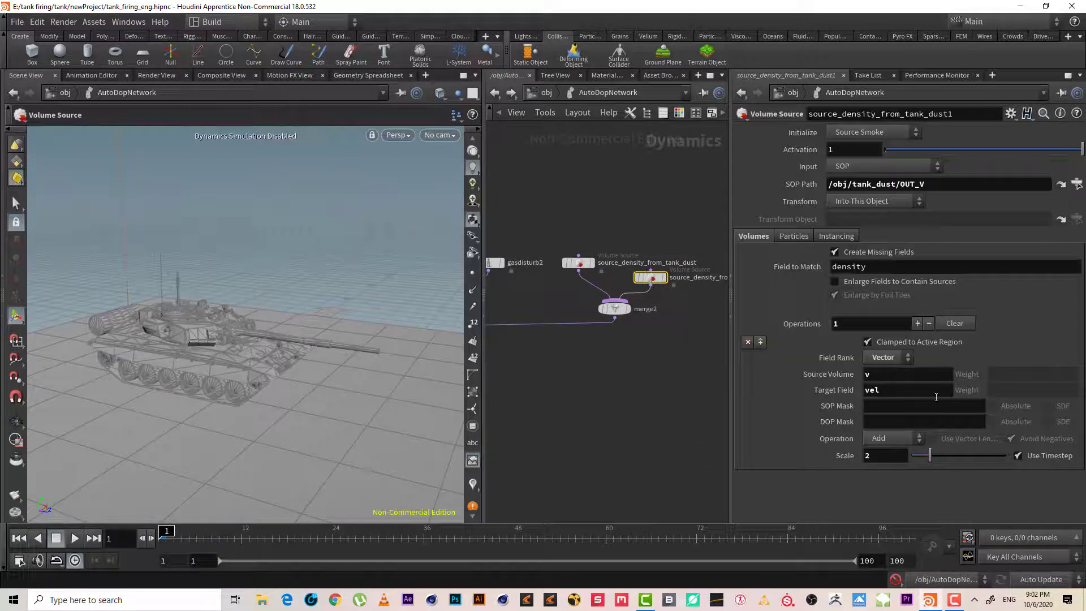
pyautogui.moveTo(894, 453); pyautogui.dragTo(751, 442)
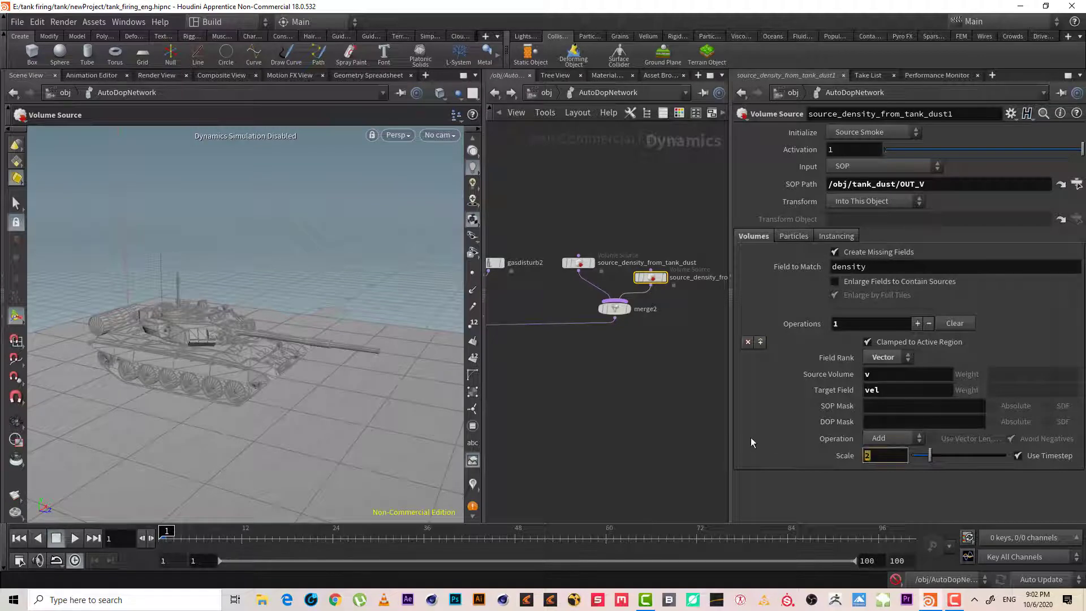
pyautogui.write('5')
pyautogui.press('Return')
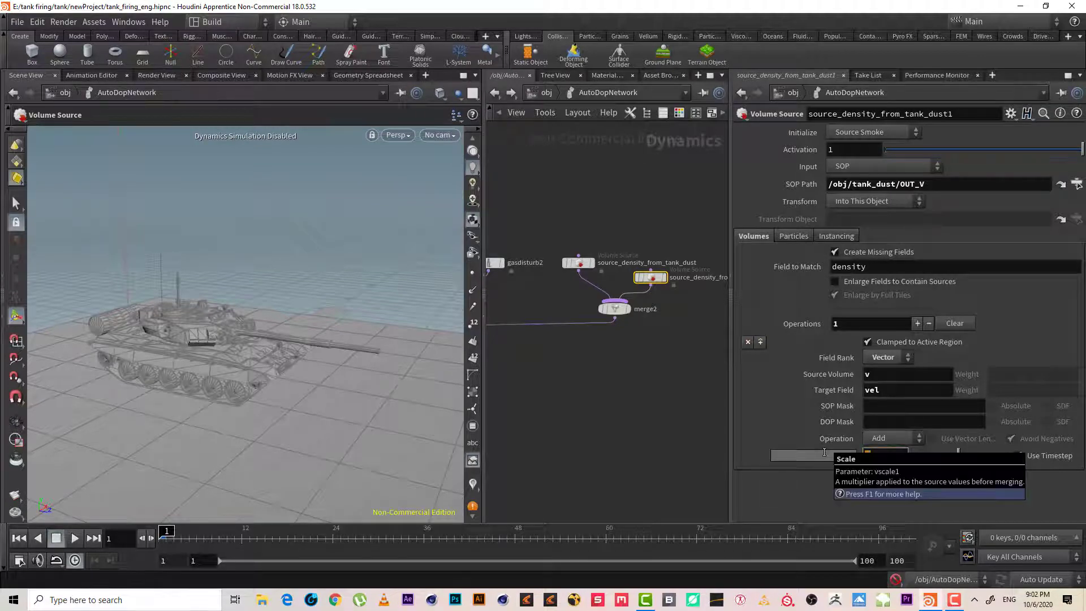
pyautogui.write('3')
pyautogui.press('Return')
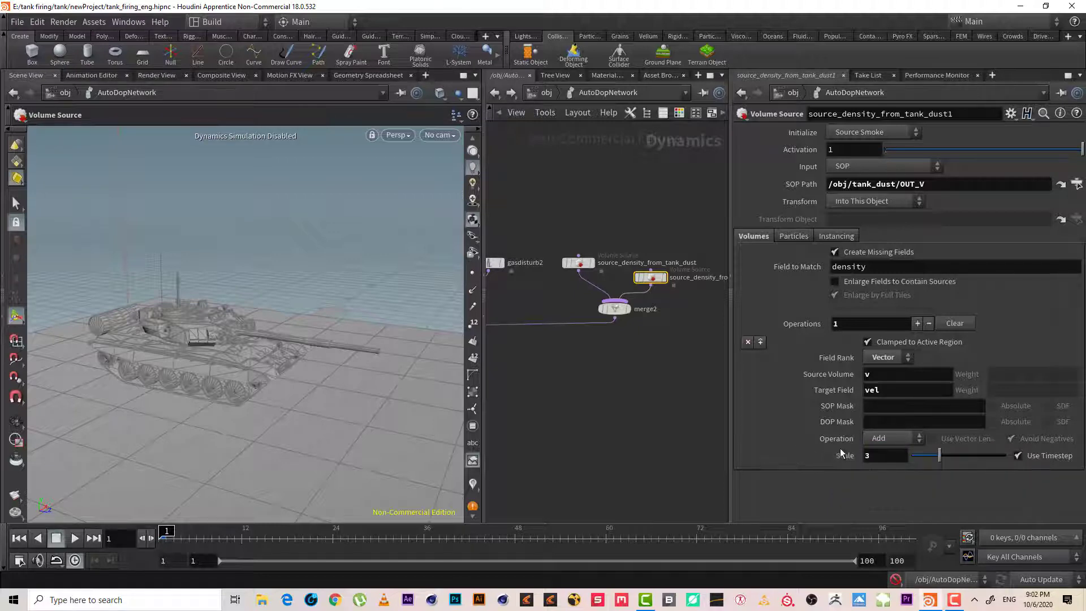
pyautogui.keyDown('alt'); pyautogui.click(826, 455); pyautogui.keyUp('alt')
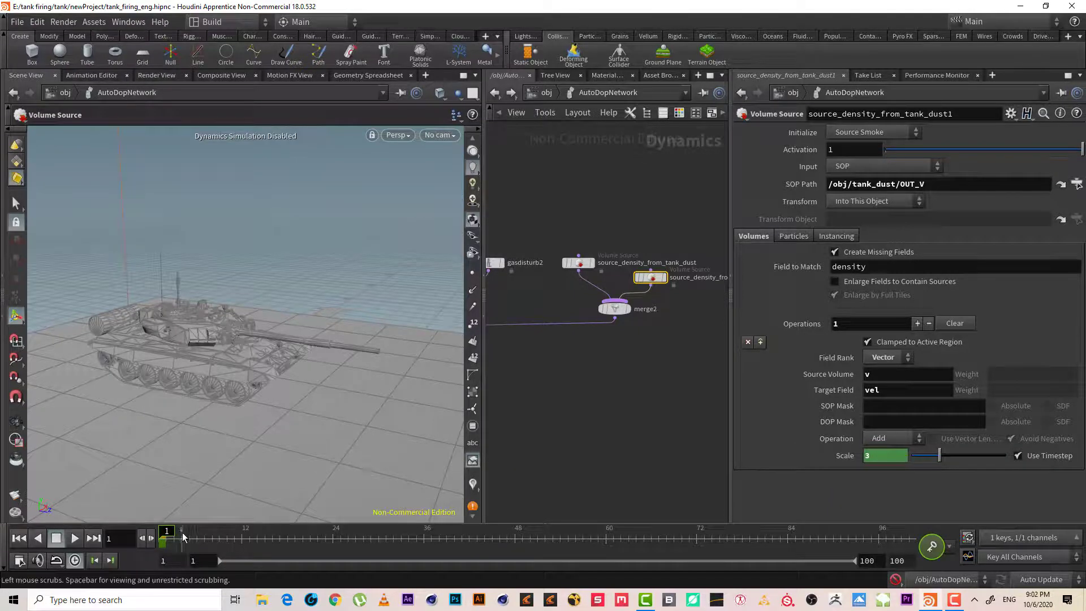
# Keyframe the velocity Scale of source_density_from_tank_dust1 at 1 on frame 12
pyautogui.click(242, 538)
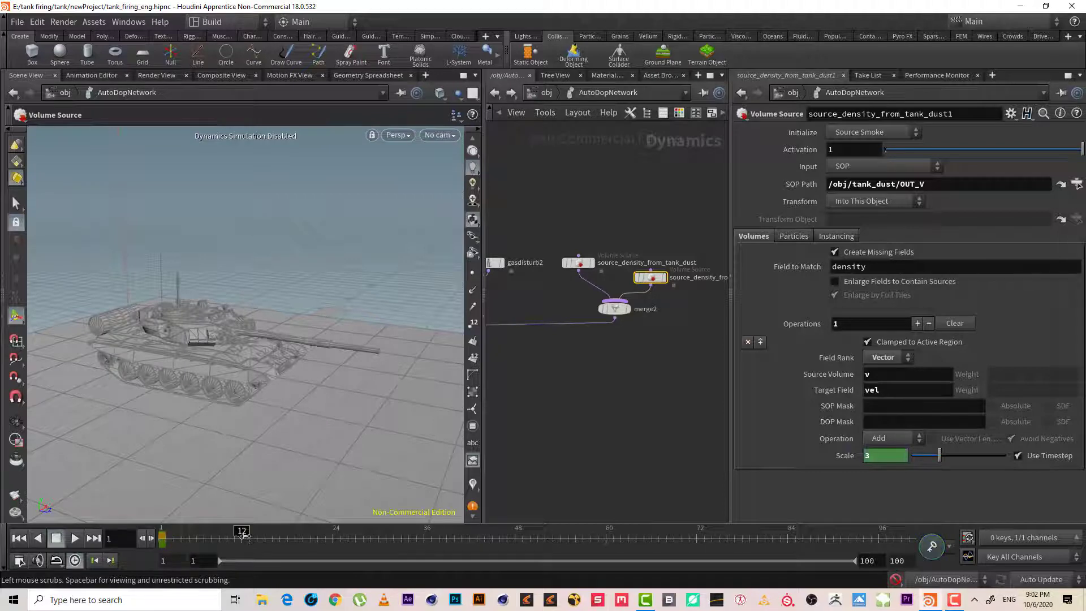
pyautogui.click(868, 458)
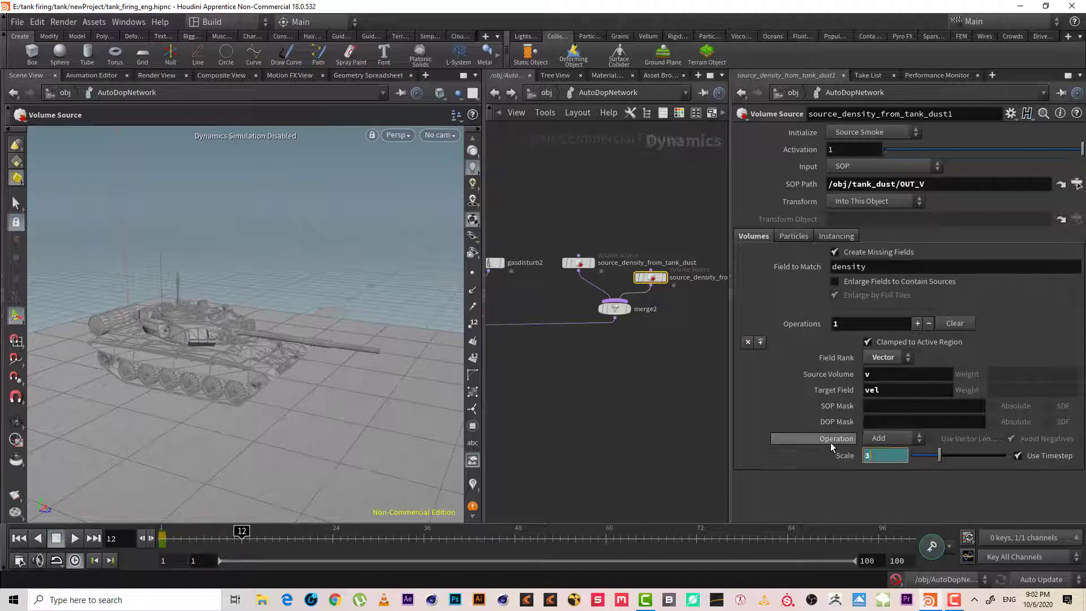
pyautogui.moveTo(894, 456); pyautogui.dragTo(760, 451)
pyautogui.write('1')
pyautogui.press('Return')
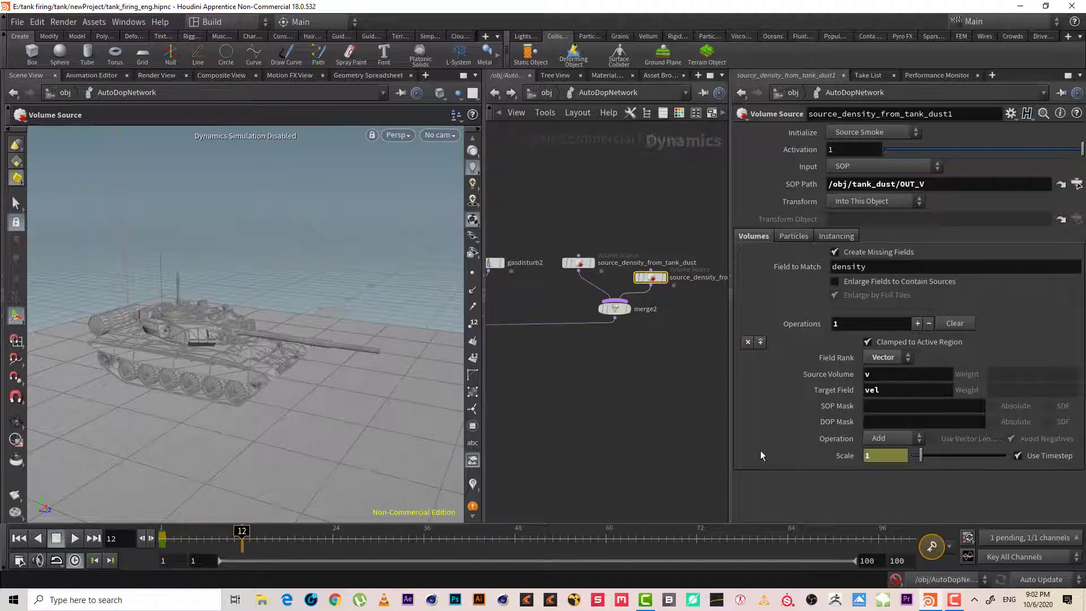
pyautogui.keyDown('alt'); pyautogui.click(833, 456); pyautogui.keyUp('alt')
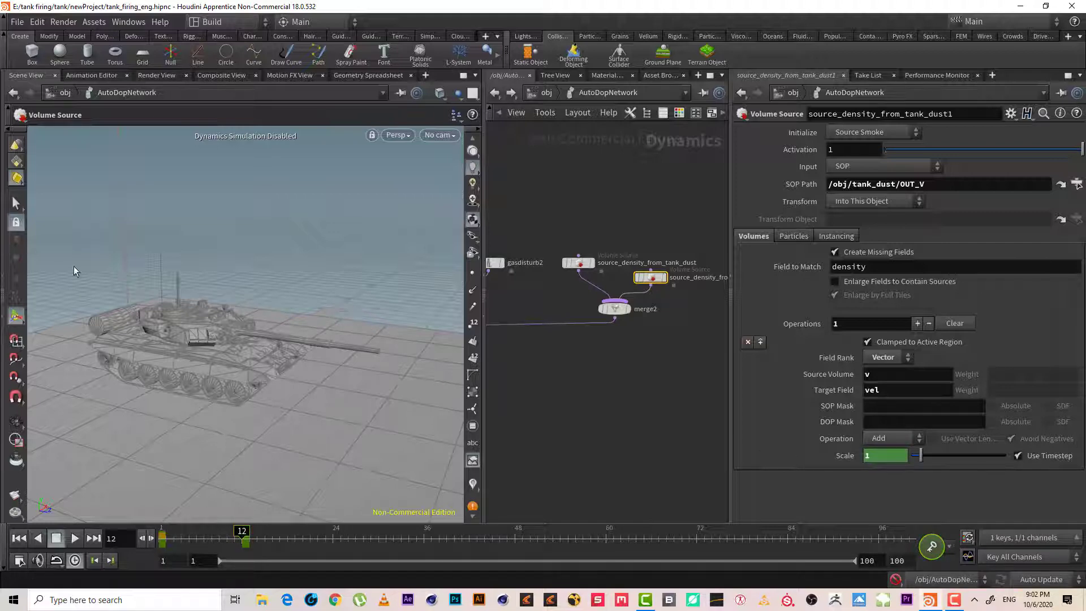
pyautogui.scroll(-5, 612, 212)
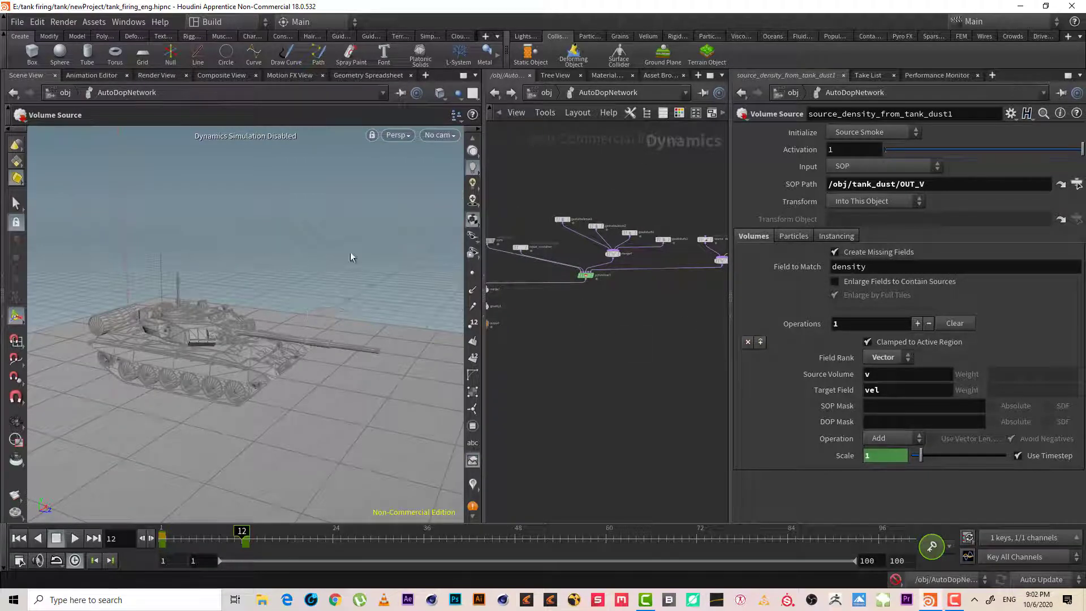
pyautogui.moveTo(606, 325); pyautogui.dragTo(592, 347, button='right')
pyautogui.moveTo(592, 347); pyautogui.dragTo(614, 332, button='middle')
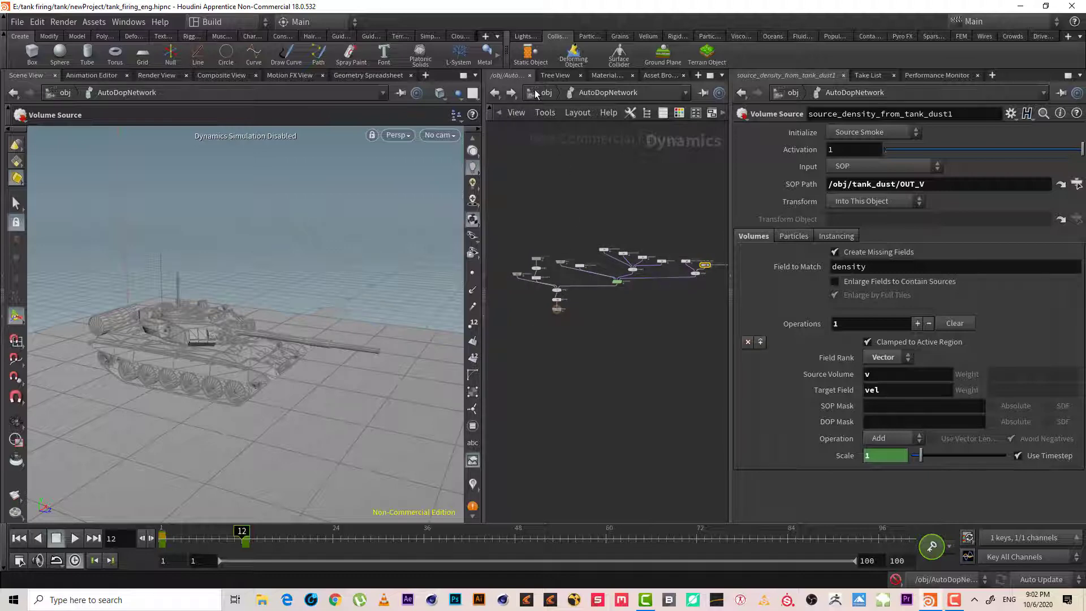
pyautogui.scroll(3, 608, 228)
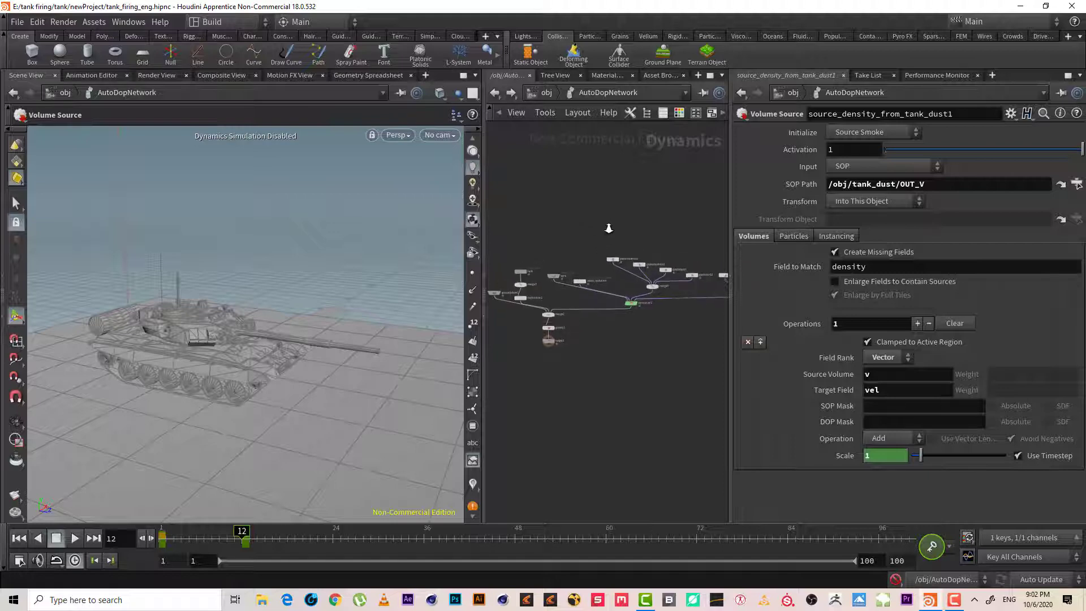
pyautogui.click(954, 600)
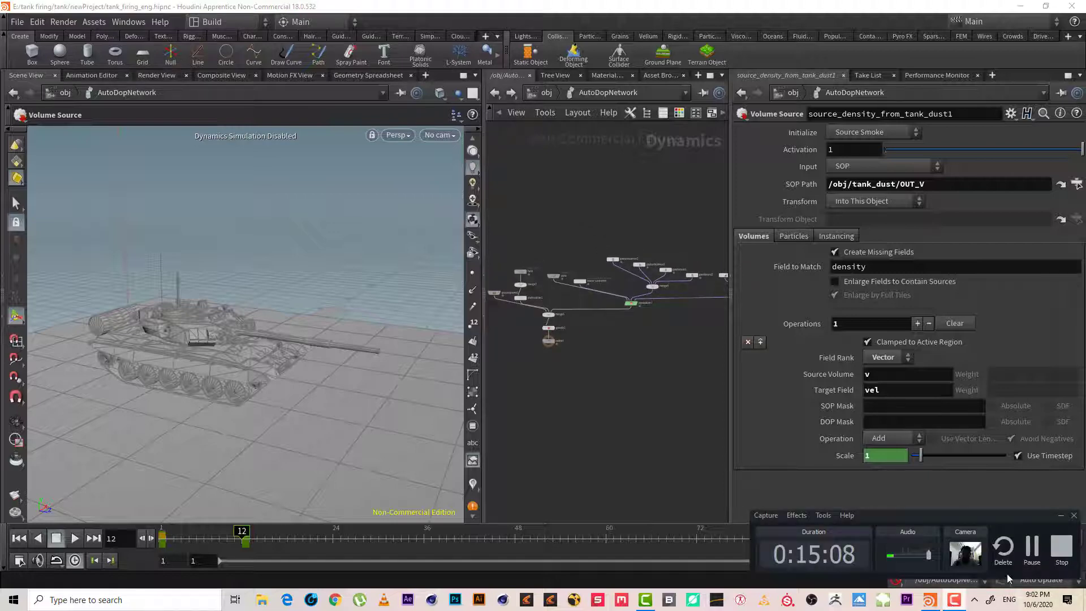
pyautogui.click(1032, 549)
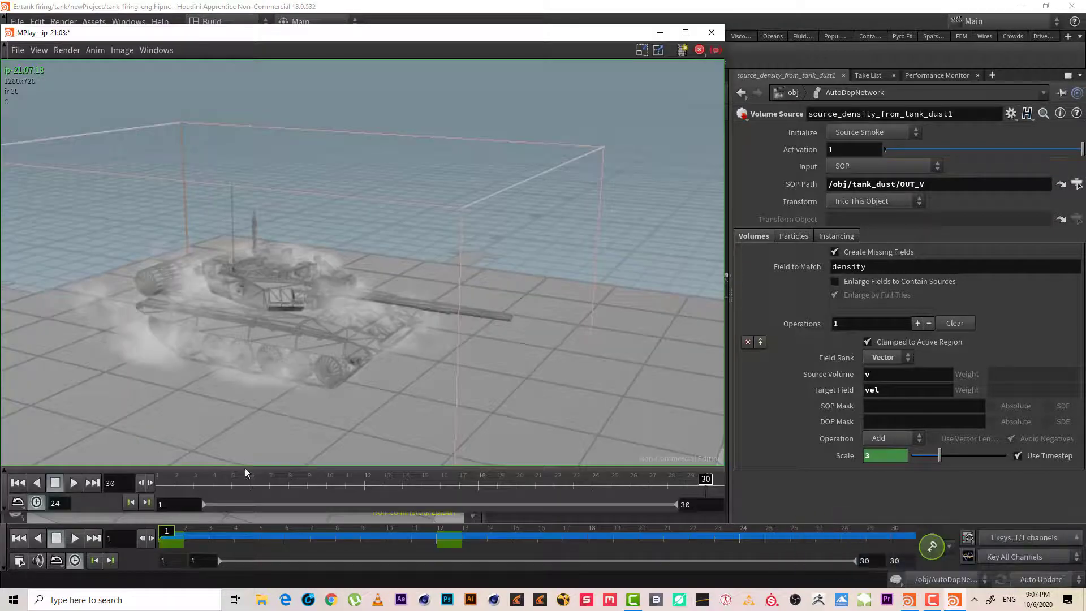
# Review the rendered dust flipbook by playing it and scrubbing through its frames, and close the preview
pyautogui.click(75, 483)
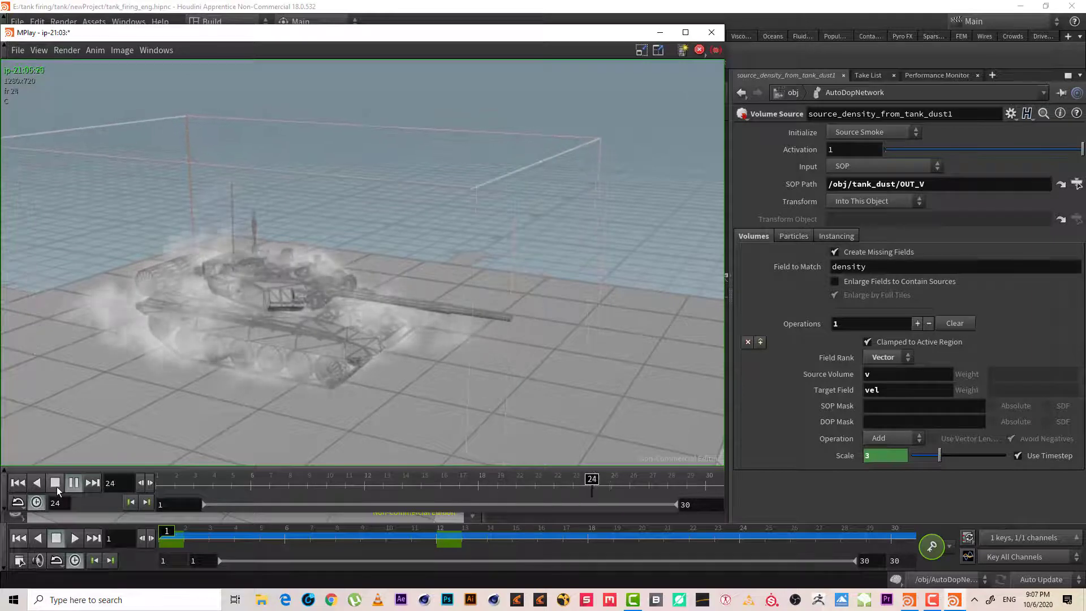
pyautogui.click(55, 482)
pyautogui.moveTo(159, 484)
pyautogui.mouseDown()
pyautogui.moveTo(633, 495)
pyautogui.moveTo(186, 481)
pyautogui.mouseUp()
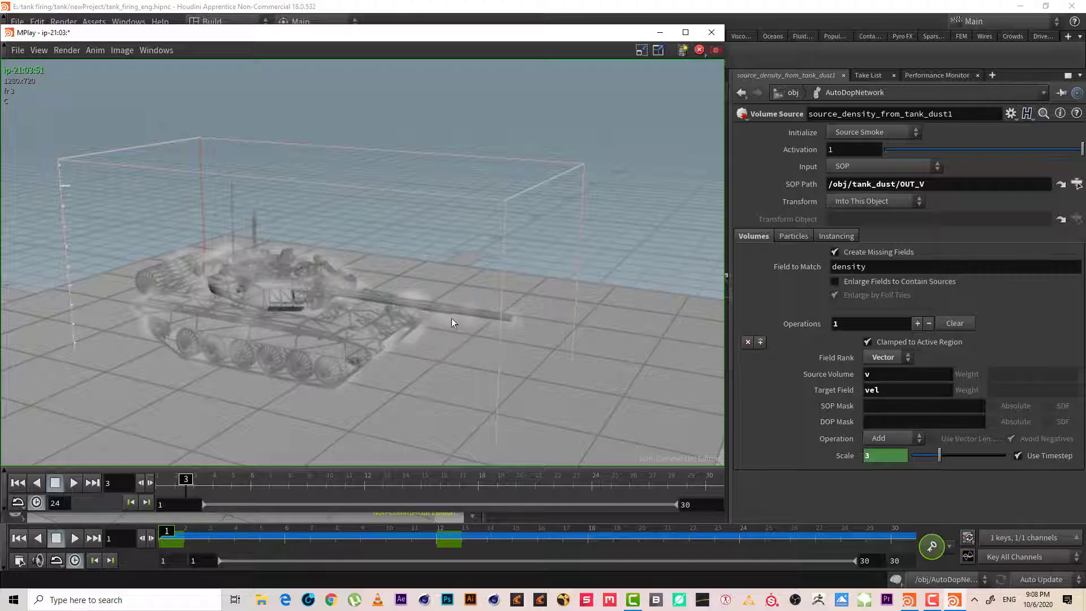
pyautogui.moveTo(198, 493); pyautogui.dragTo(417, 452)
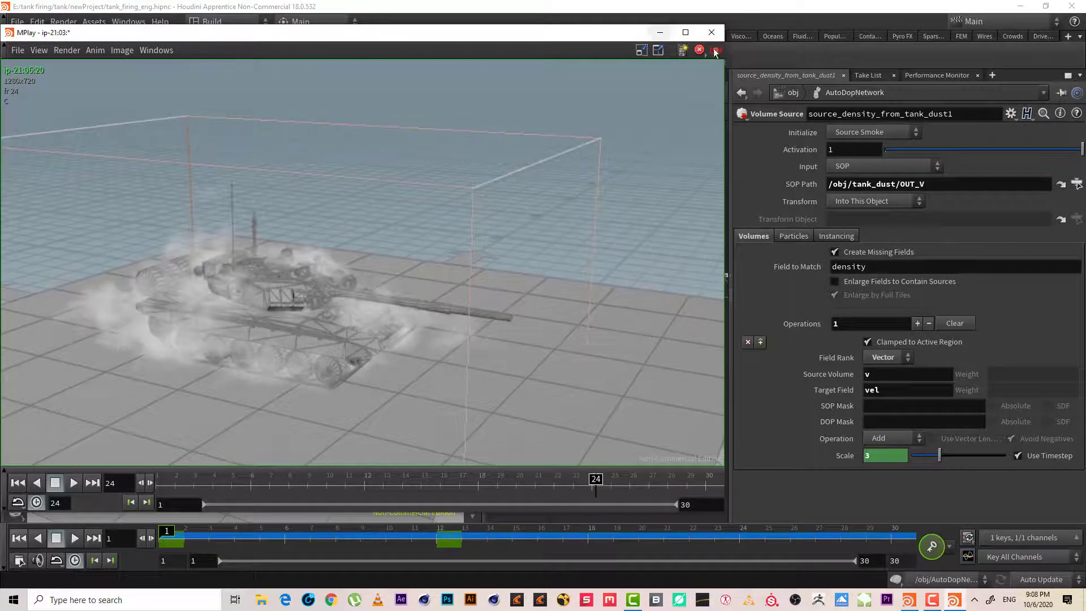
pyautogui.click(708, 32)
# Return to the object level and rename the AutoDopNetwork node as tank_dust_sim
pyautogui.moveTo(589, 398); pyautogui.dragTo(650, 407, button='middle')
pyautogui.moveTo(644, 385); pyautogui.dragTo(622, 385, button='right')
pyautogui.moveTo(644, 379); pyautogui.dragTo(595, 381, button='middle')
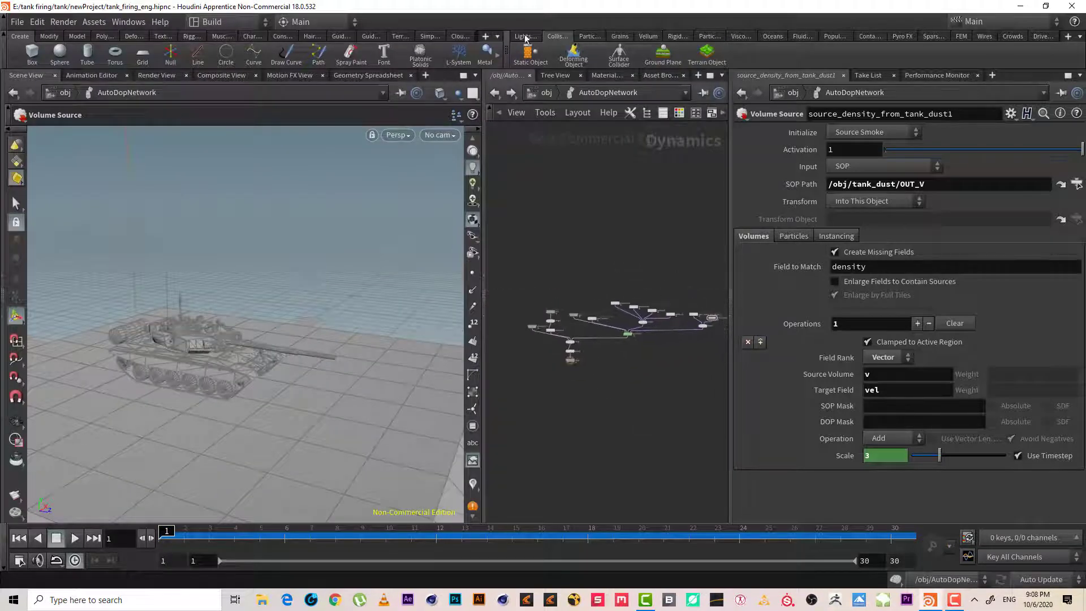
pyautogui.moveTo(644, 277); pyautogui.dragTo(622, 217, button='middle')
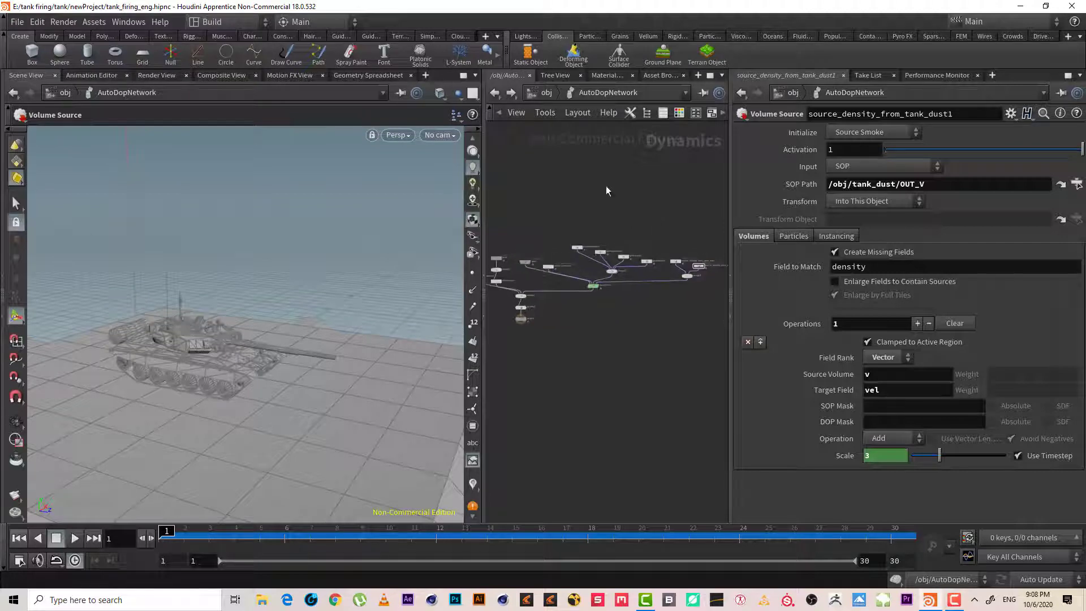
pyautogui.click(545, 92)
pyautogui.moveTo(576, 388); pyautogui.dragTo(624, 398, button='middle')
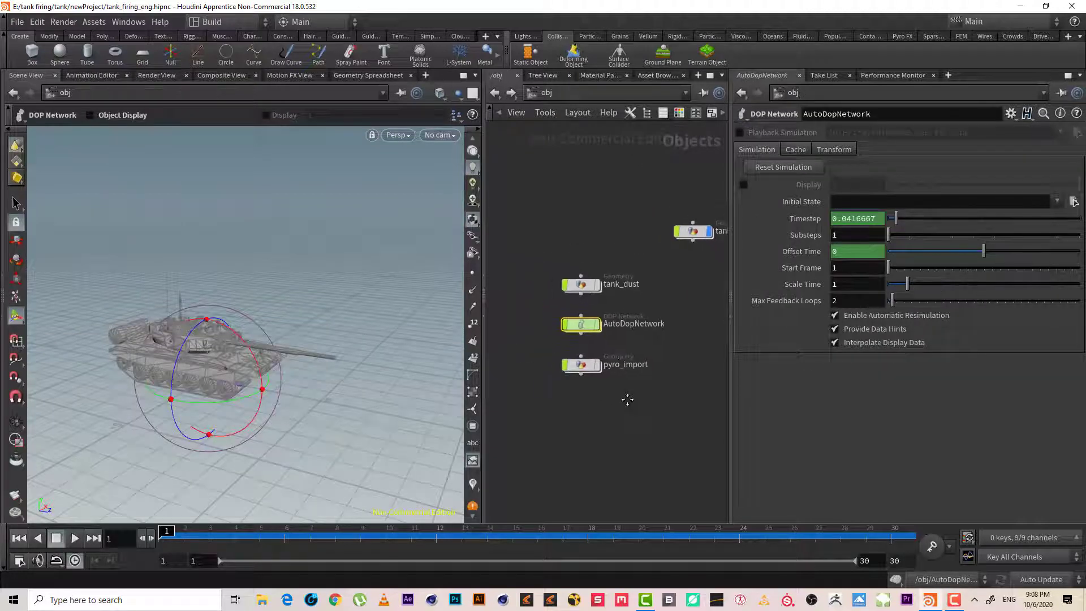
pyautogui.doubleClick(628, 284)
pyautogui.hotkey('ctrl', 'c')
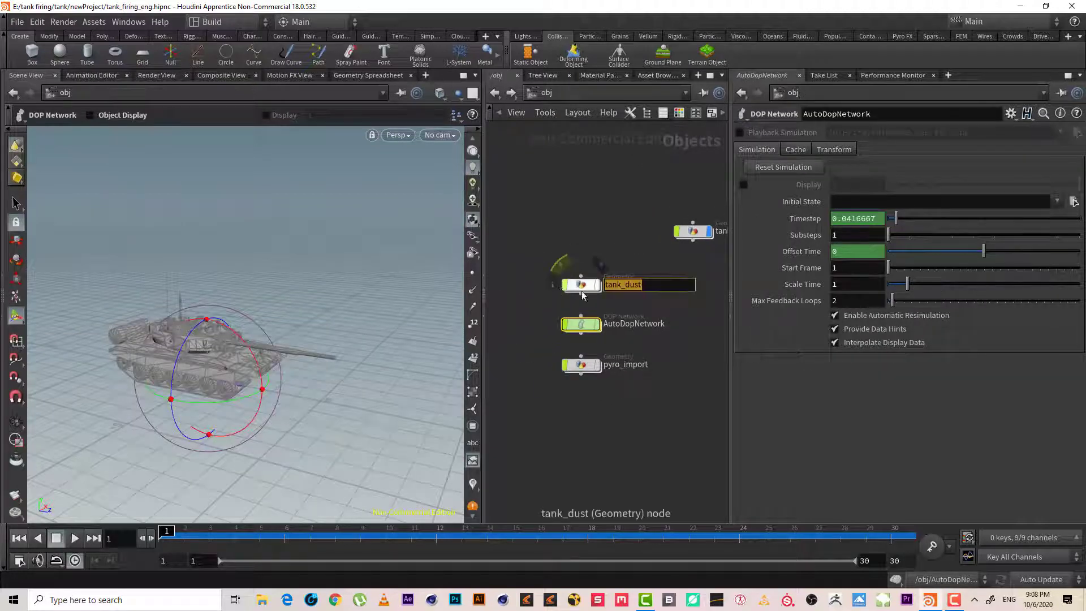
pyautogui.click(625, 270)
pyautogui.doubleClick(622, 325)
pyautogui.moveTo(690, 323); pyautogui.dragTo(511, 322)
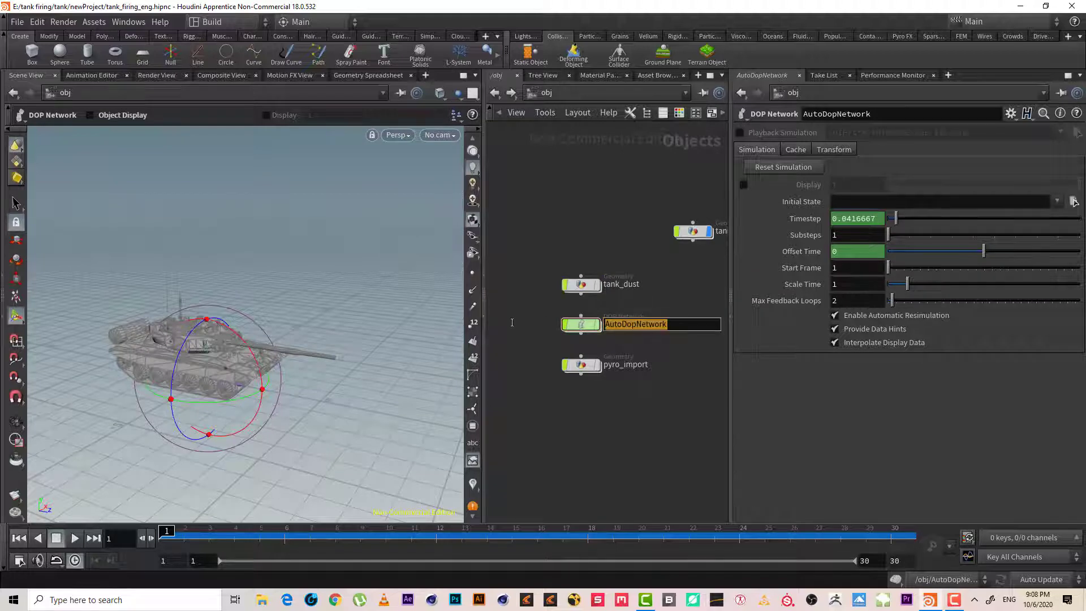
pyautogui.hotkey('ctrl', 'v')
pyautogui.write('_sim')
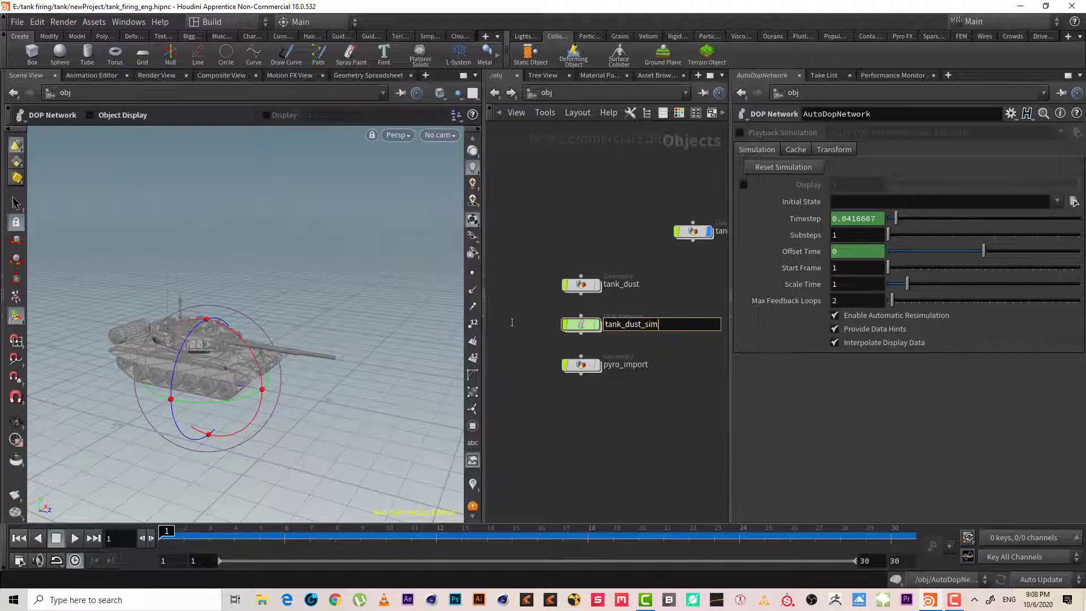
pyautogui.press('Return')
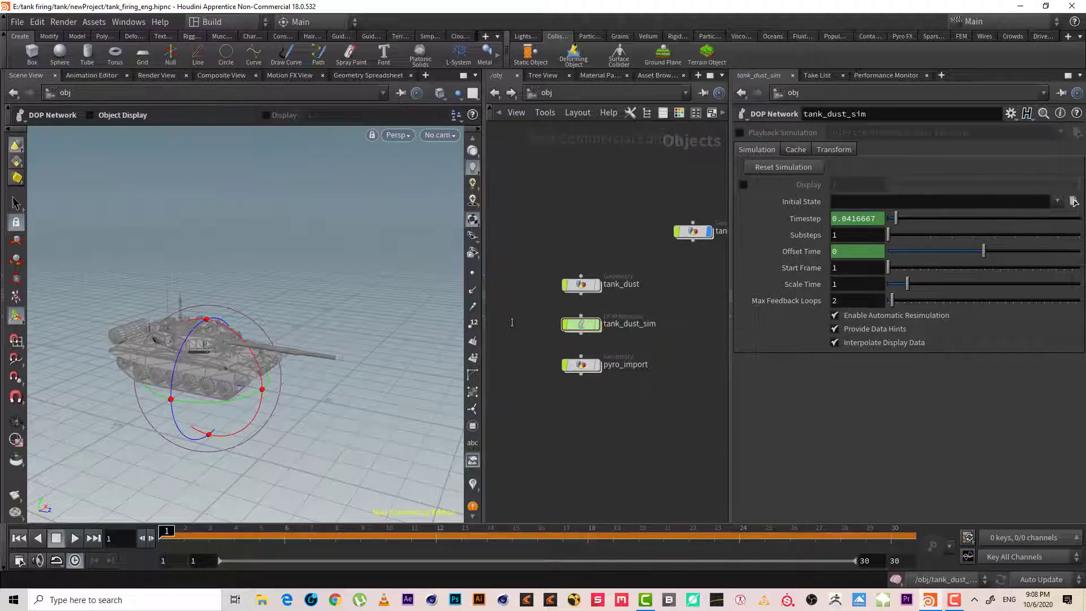
# Rename the pyro_import geometry node as tank_dust_import
pyautogui.doubleClick(622, 364)
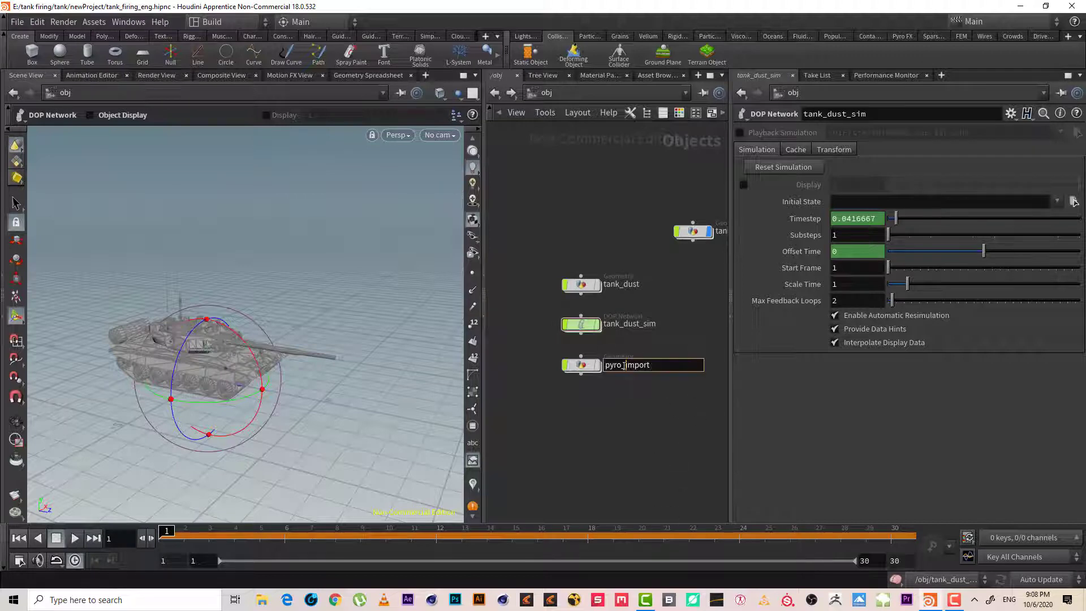
pyautogui.moveTo(658, 365); pyautogui.dragTo(508, 365)
pyautogui.write('tank_dust_')
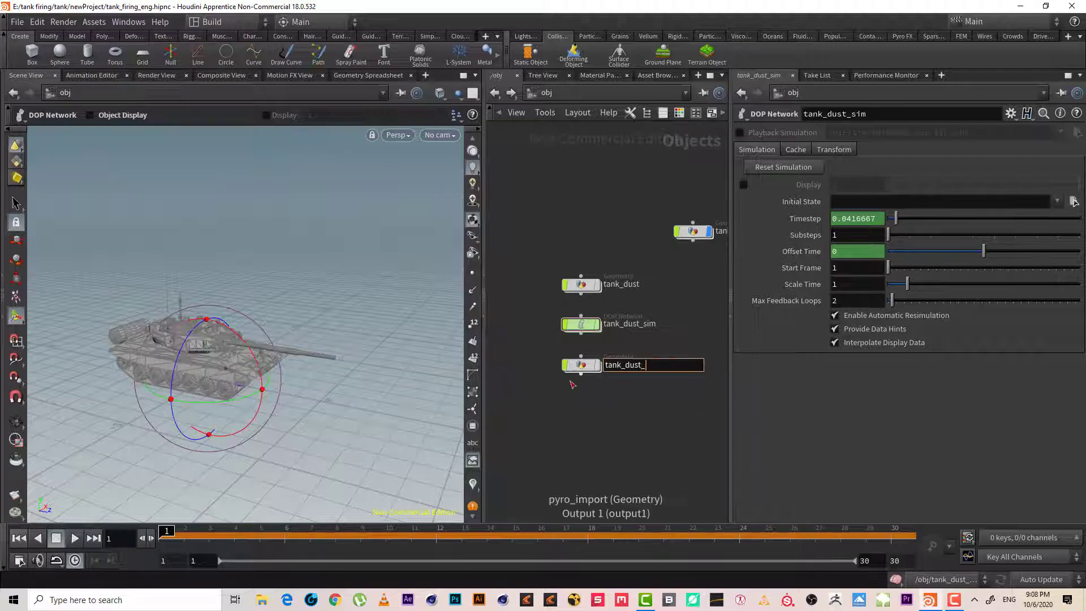
pyautogui.write('import')
pyautogui.press('Return')
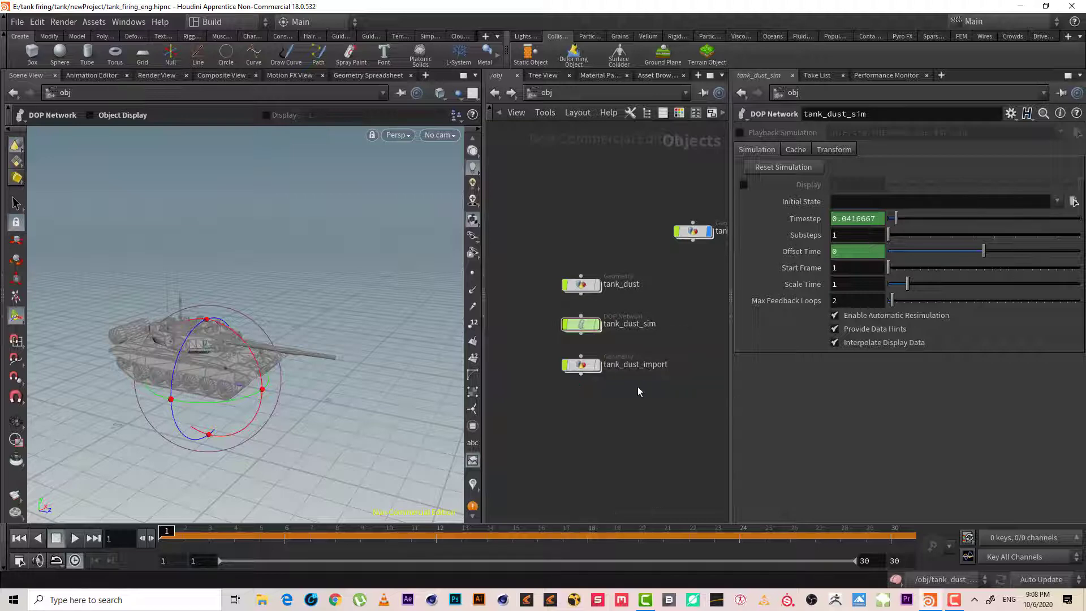
# Turn on the display of tank_dust_import and delete the import_pyro_visualization node inside it
pyautogui.moveTo(590, 369)
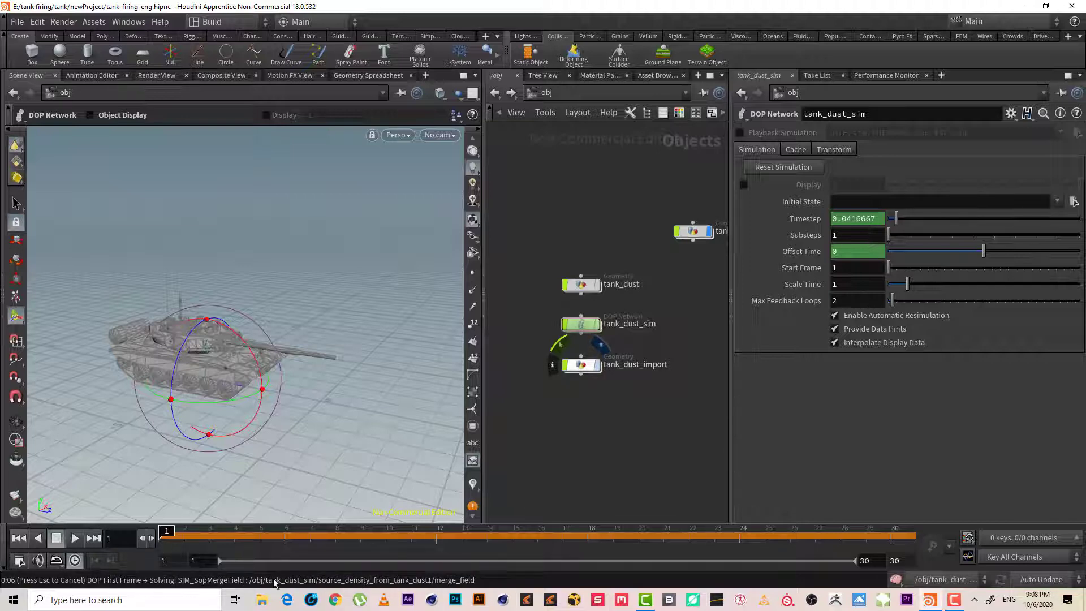
pyautogui.click(655, 369)
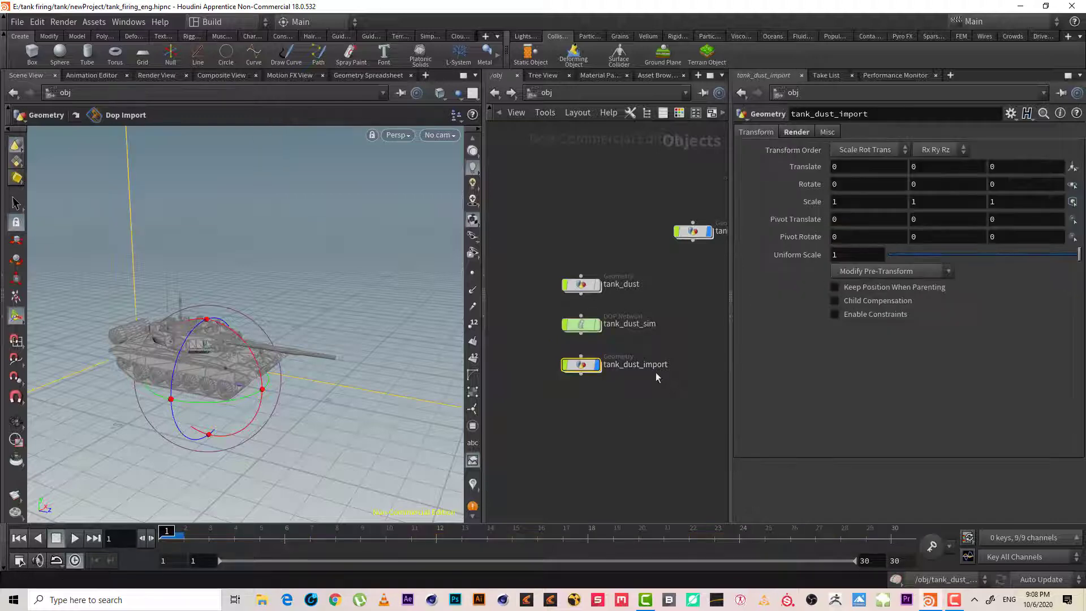
pyautogui.doubleClick(578, 366)
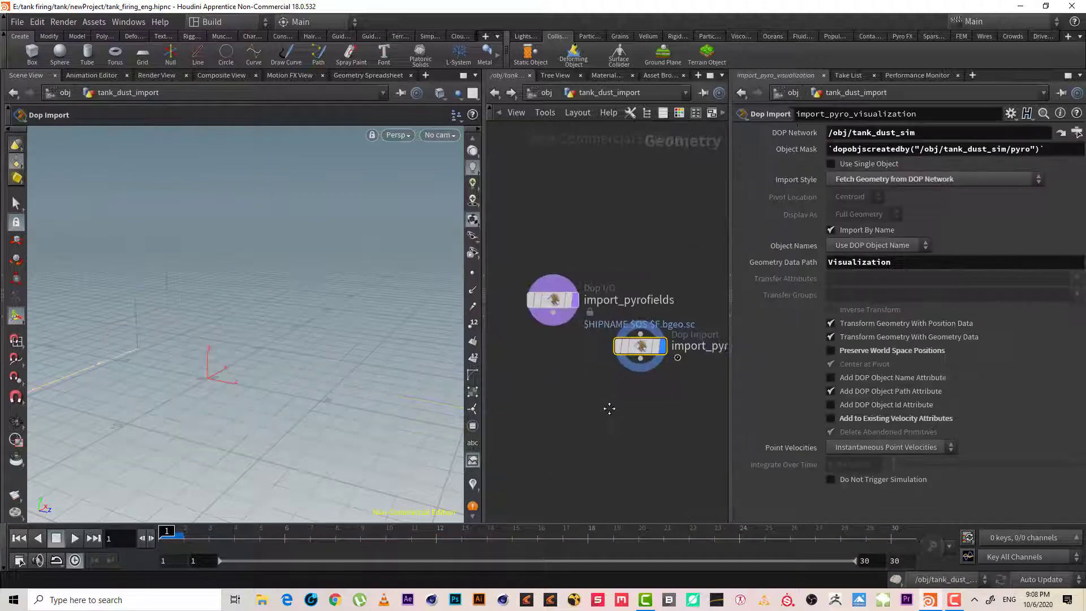
pyautogui.moveTo(658, 425)
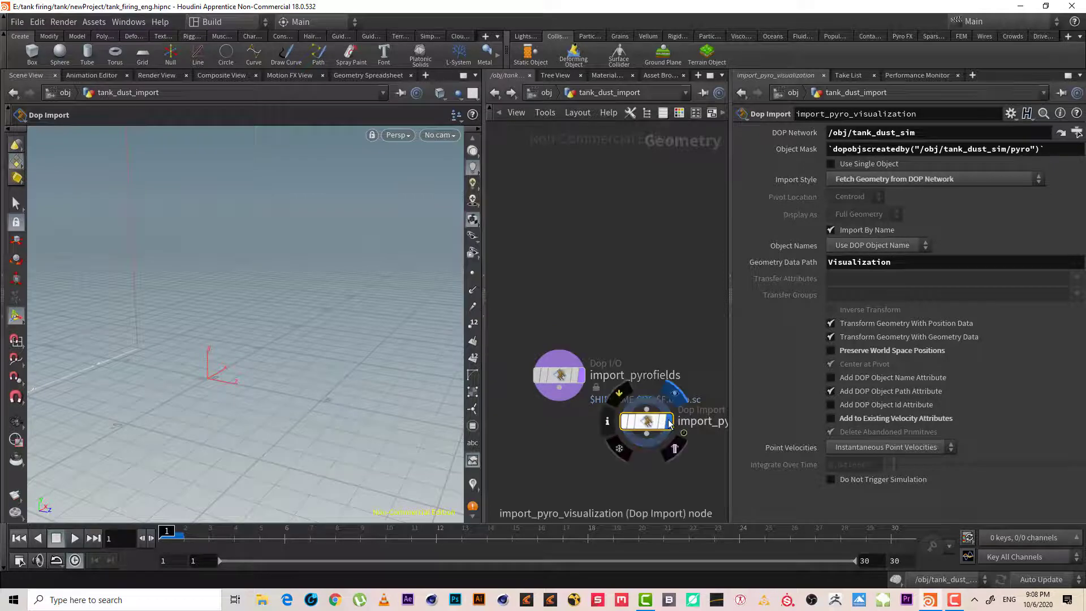
pyautogui.press('Delete')
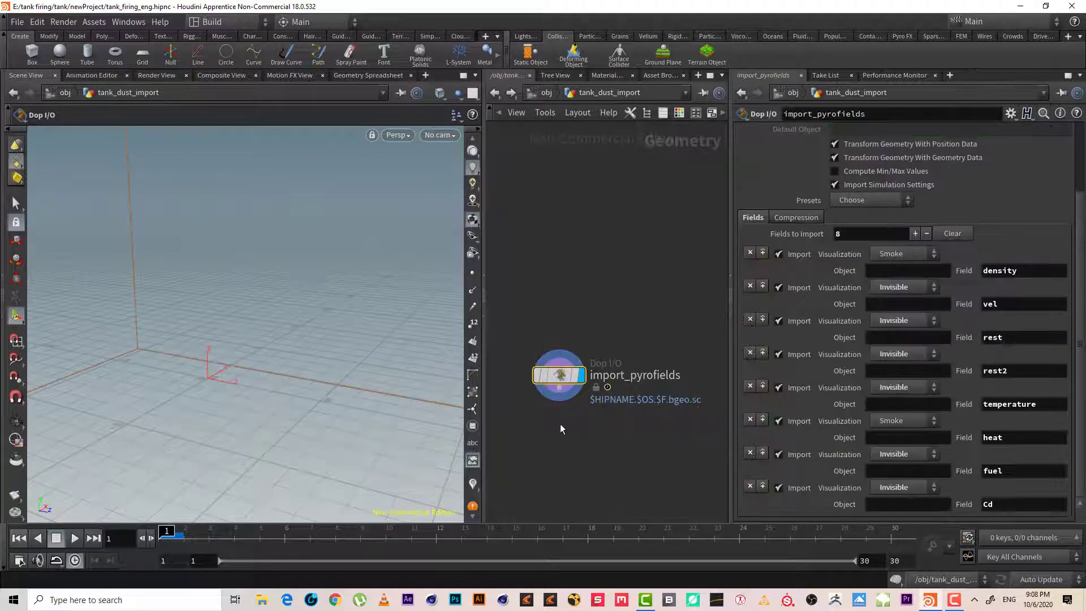
# Remove the Cd, fuel, heat, rest and rest2 fields from the import list of import_pyrofields
pyautogui.moveTo(560, 453); pyautogui.dragTo(592, 367, button='middle')
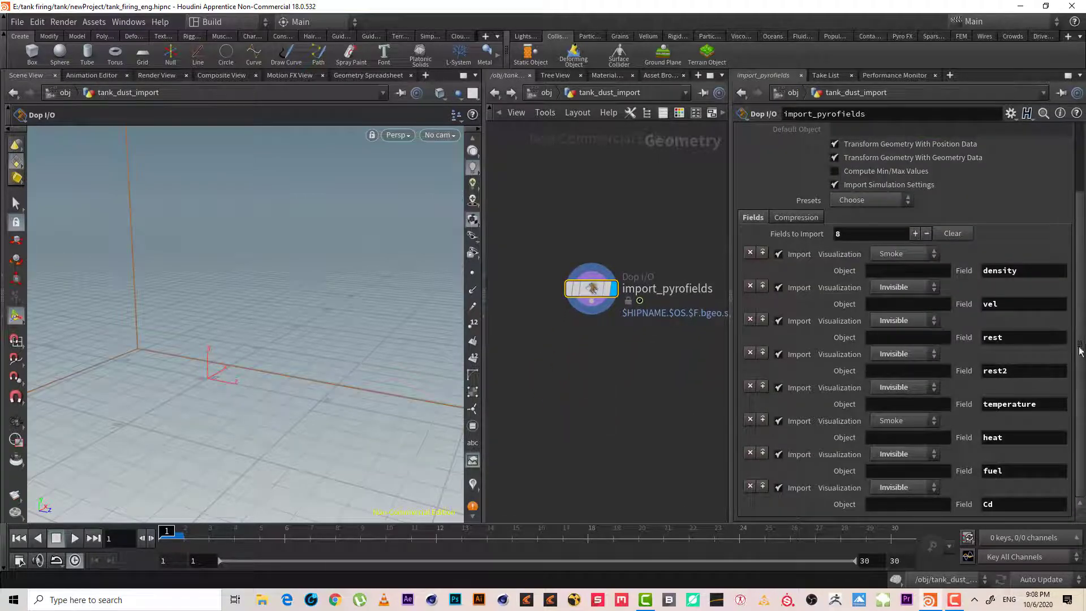
pyautogui.click(750, 486)
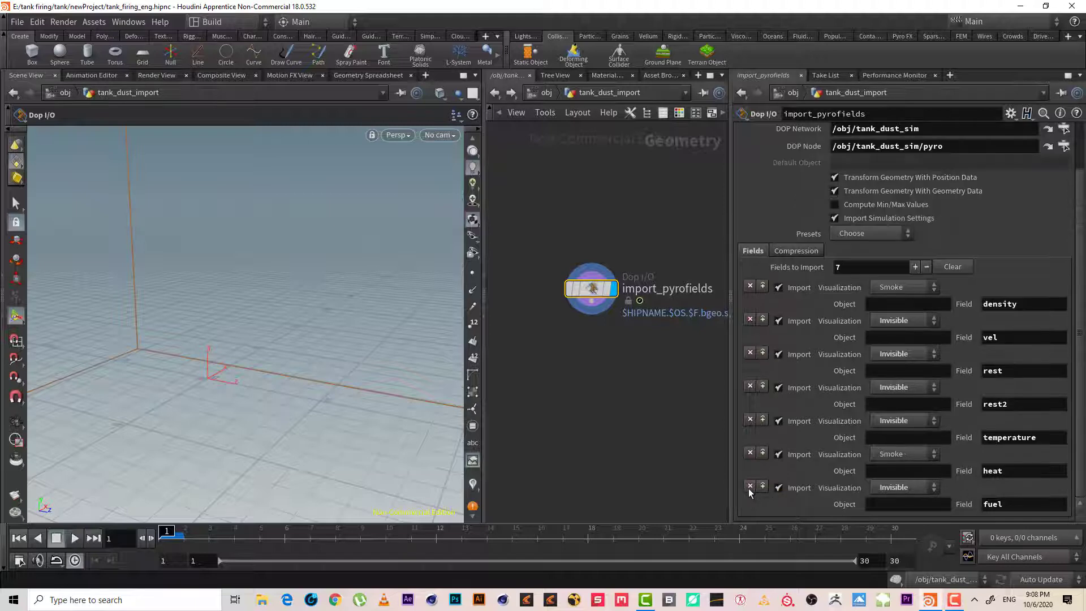
pyautogui.click(749, 485)
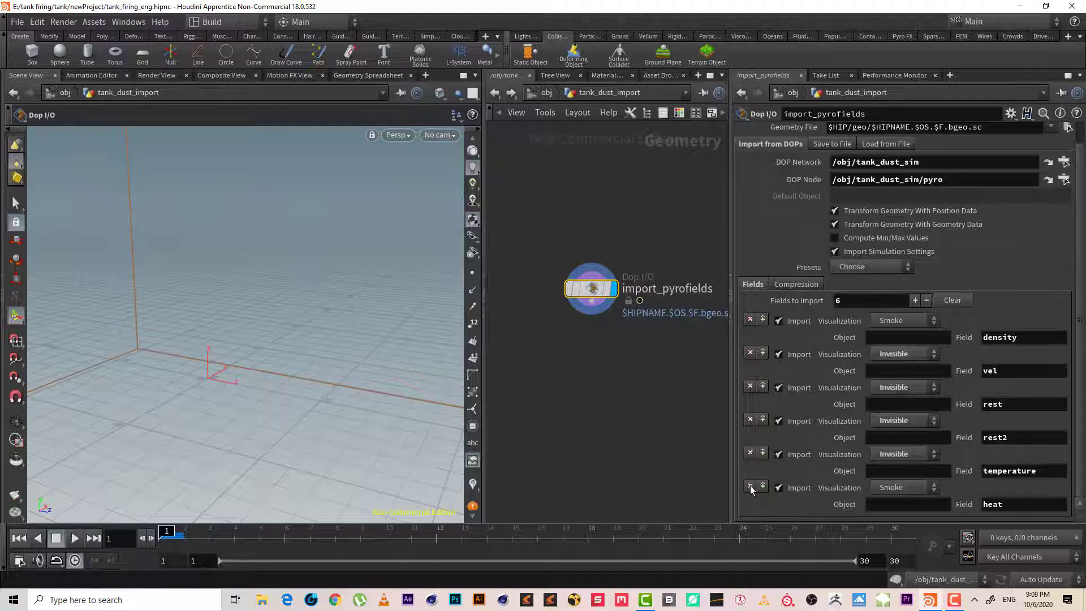
pyautogui.click(750, 485)
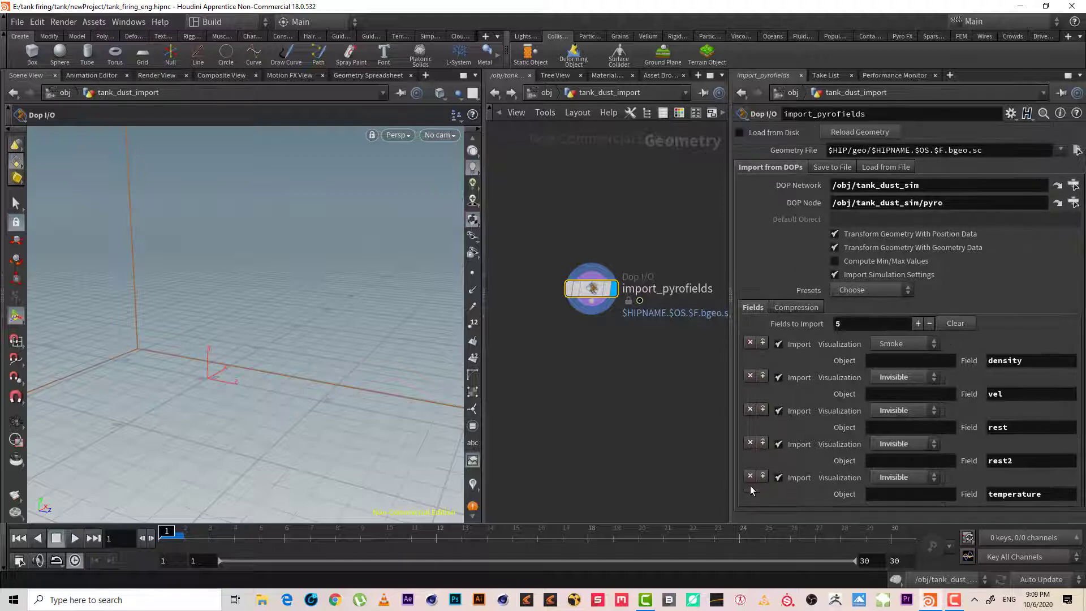
pyautogui.click(750, 409)
pyautogui.click(750, 409)
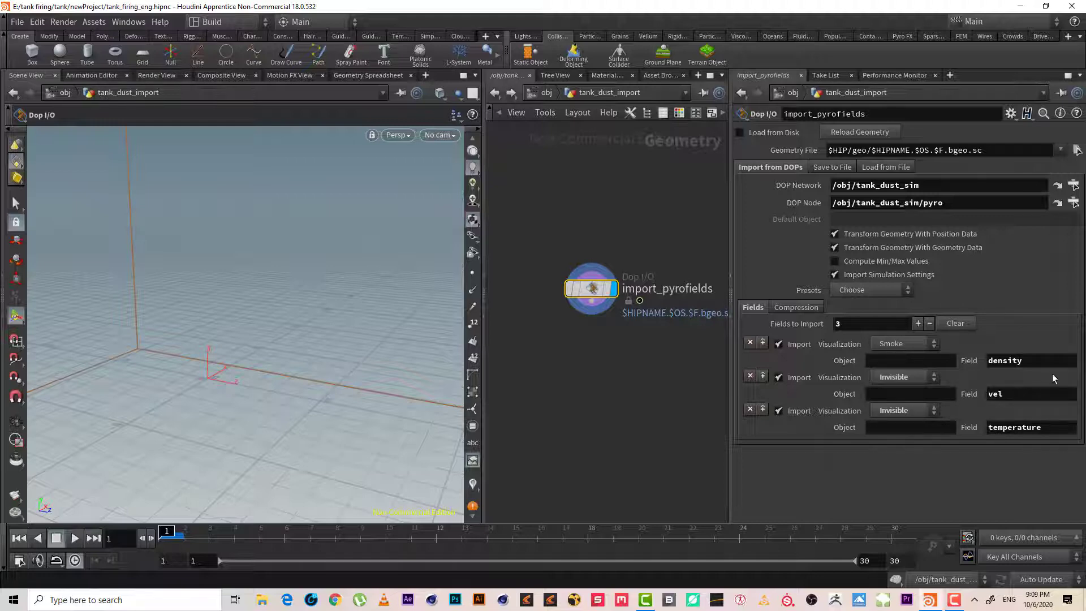
# Try importing only the density field by removing vel and temperature, and undo that removal
pyautogui.click(750, 375)
pyautogui.click(750, 376)
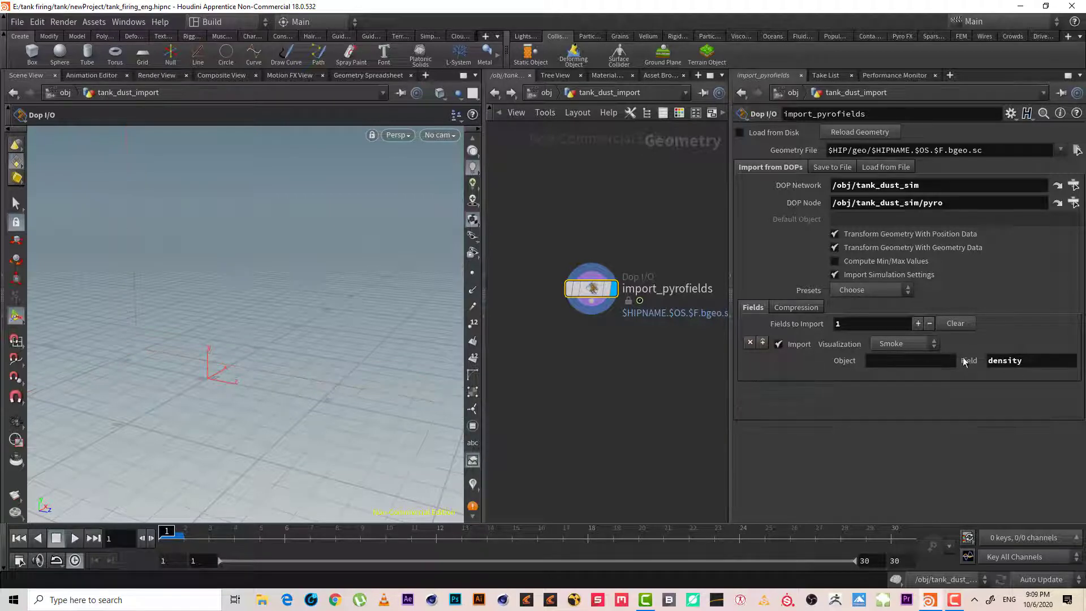
pyautogui.keyDown('alt'); pyautogui.moveTo(272, 332); pyautogui.dragTo(216, 344, button='middle'); pyautogui.keyUp('alt')
pyautogui.click(968, 361)
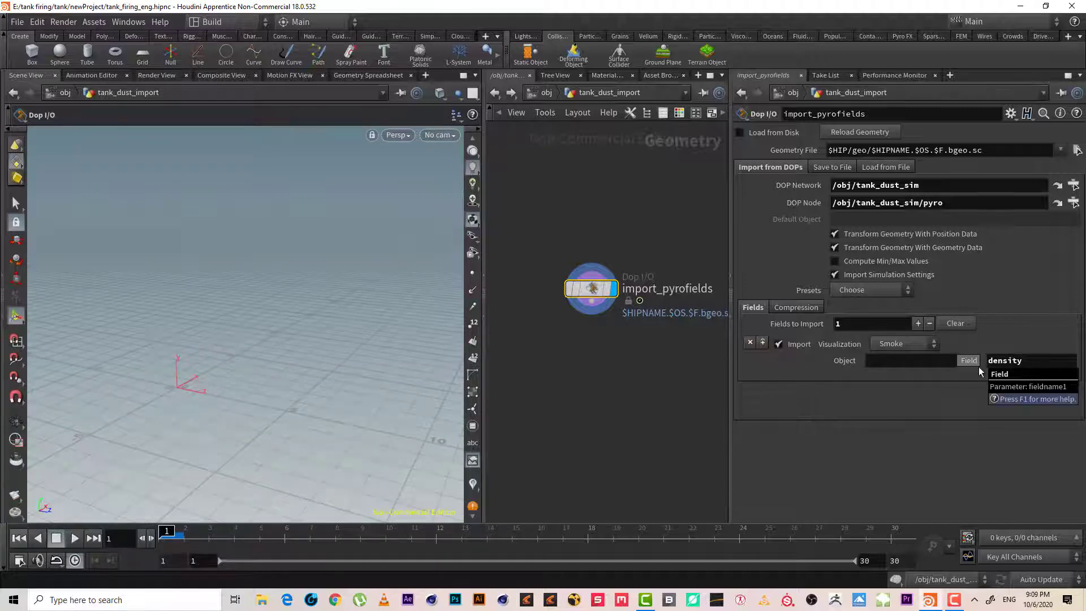
pyautogui.click(998, 356)
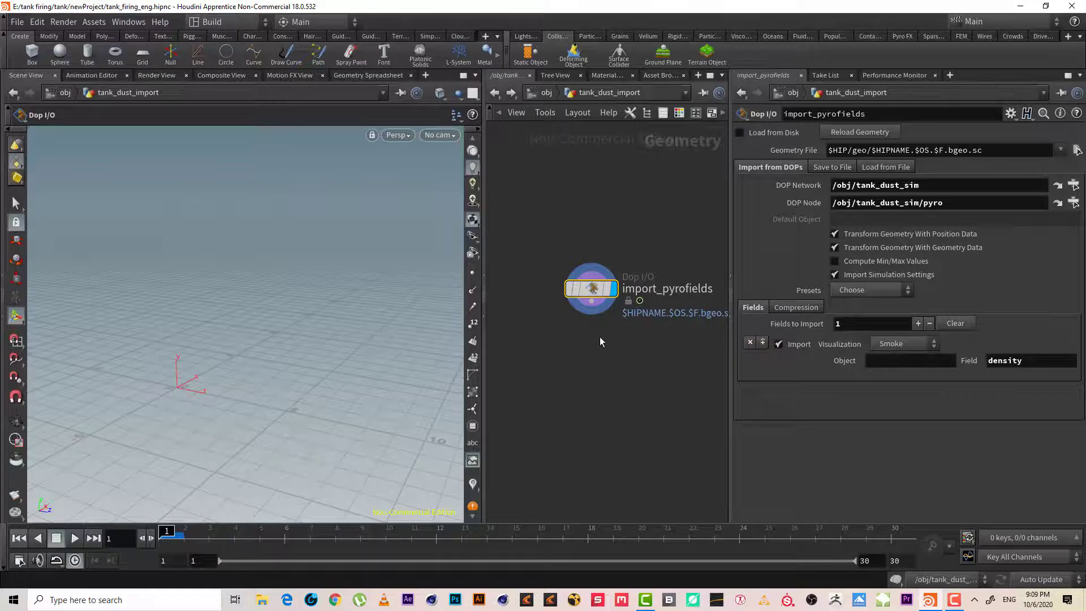
pyautogui.hotkey('ctrl', 'z')
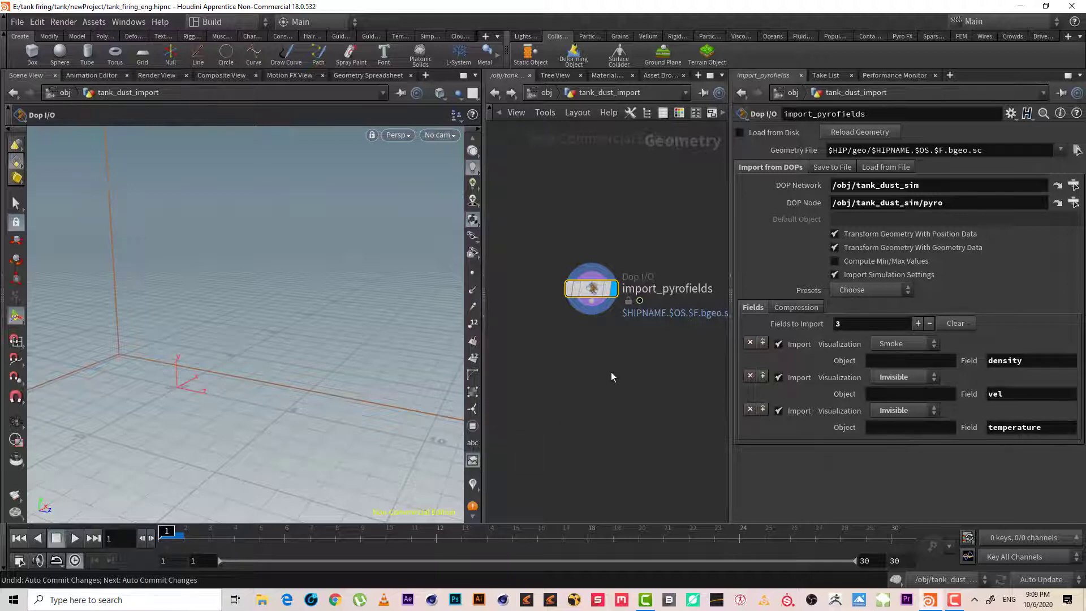
# Examine the node information of import_pyrofields for its imported volumes, resolutions and voxel sizes
pyautogui.moveTo(611, 376); pyautogui.dragTo(605, 387, button='middle')
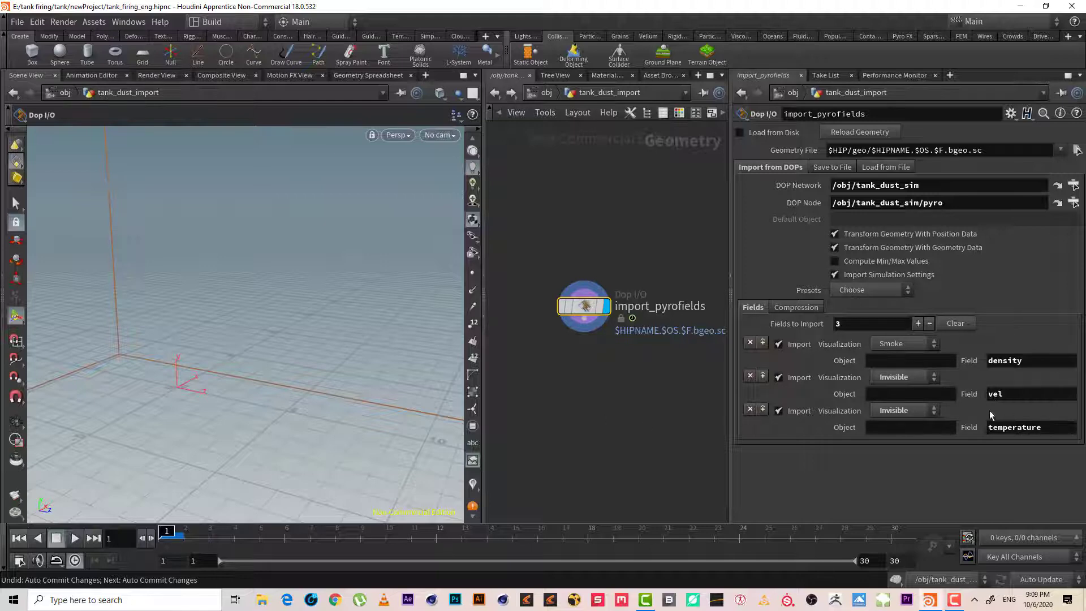
pyautogui.moveTo(551, 345); pyautogui.dragTo(592, 369, button='right')
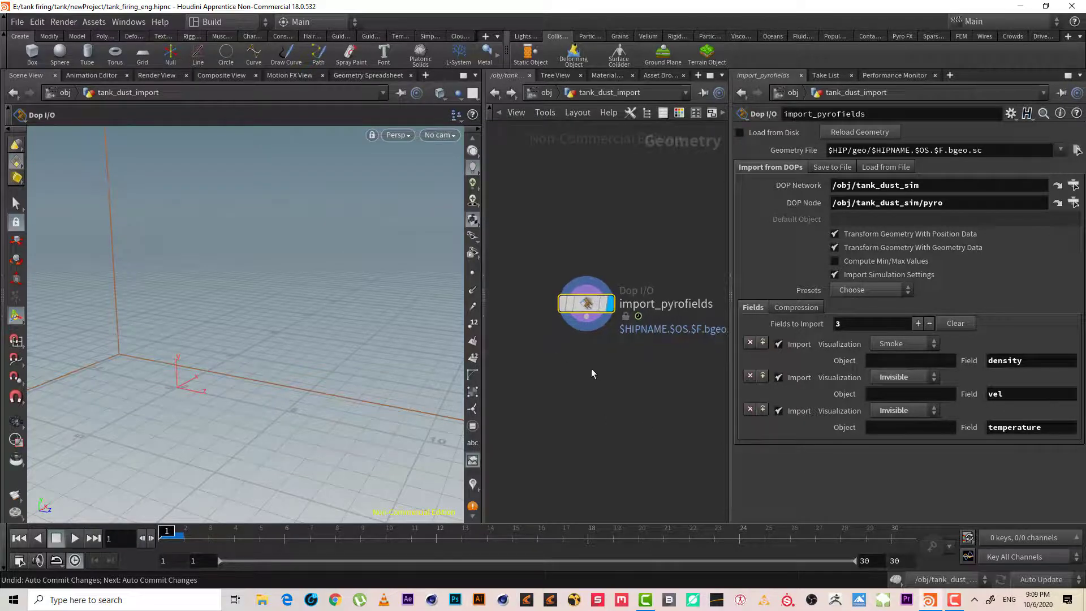
pyautogui.moveTo(591, 369); pyautogui.dragTo(586, 288, button='middle')
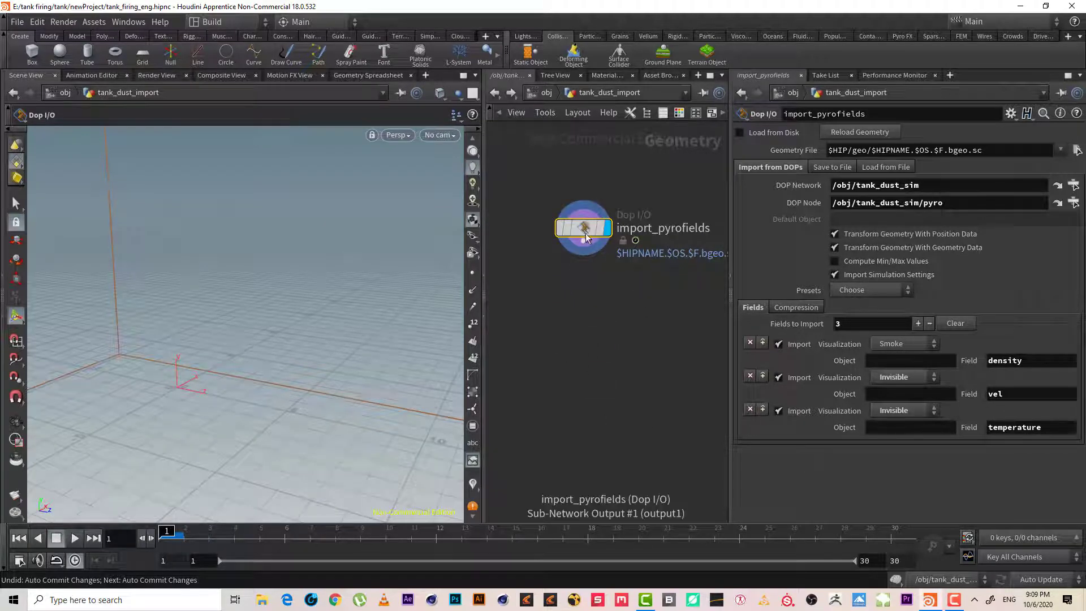
pyautogui.moveTo(547, 233)
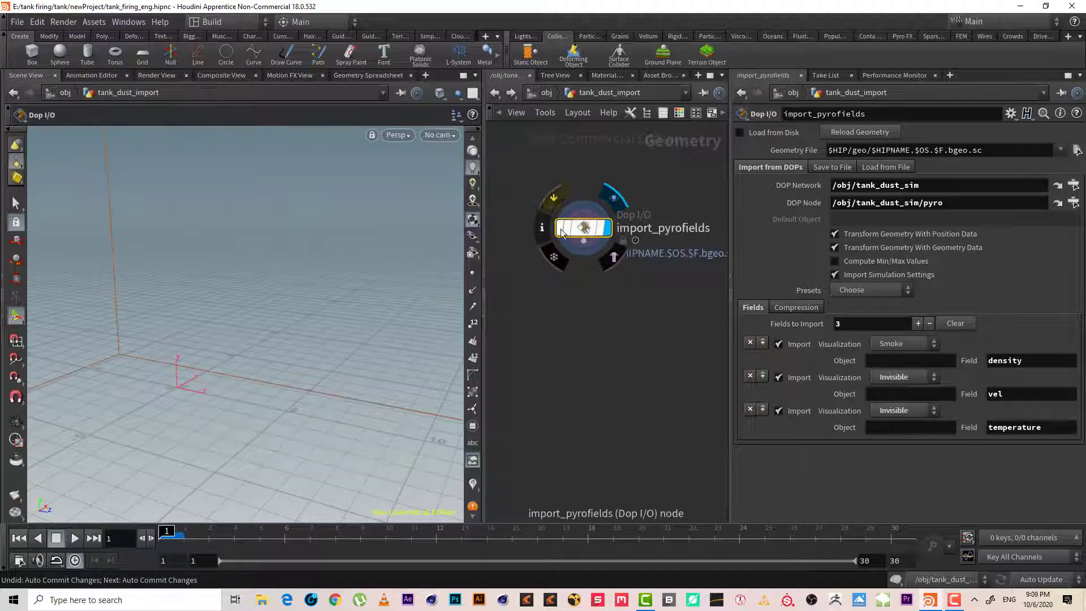
pyautogui.click(541, 228)
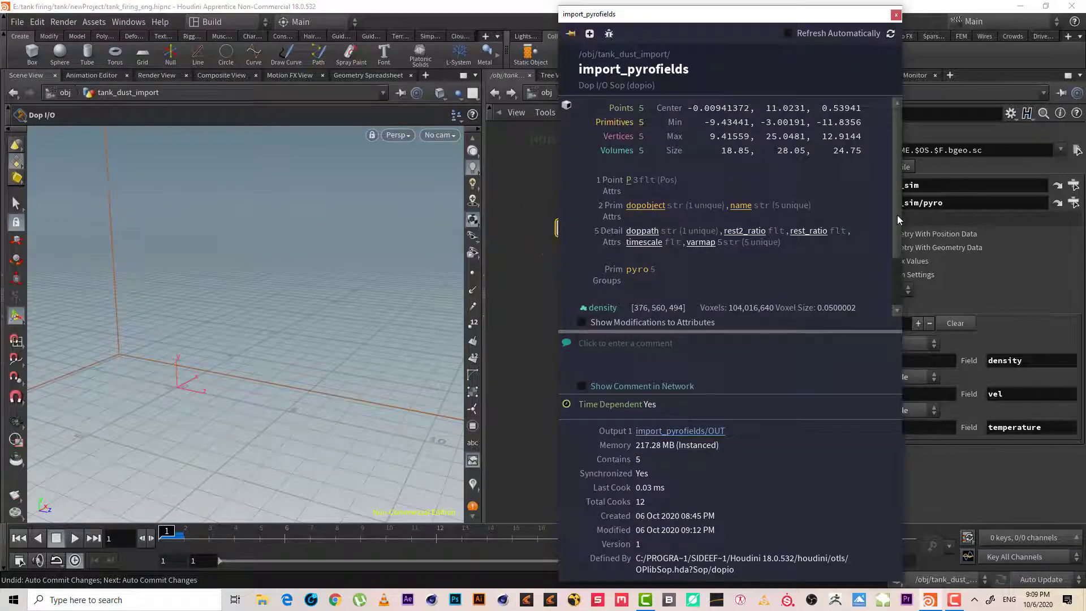
pyautogui.scroll(-2, 897, 215)
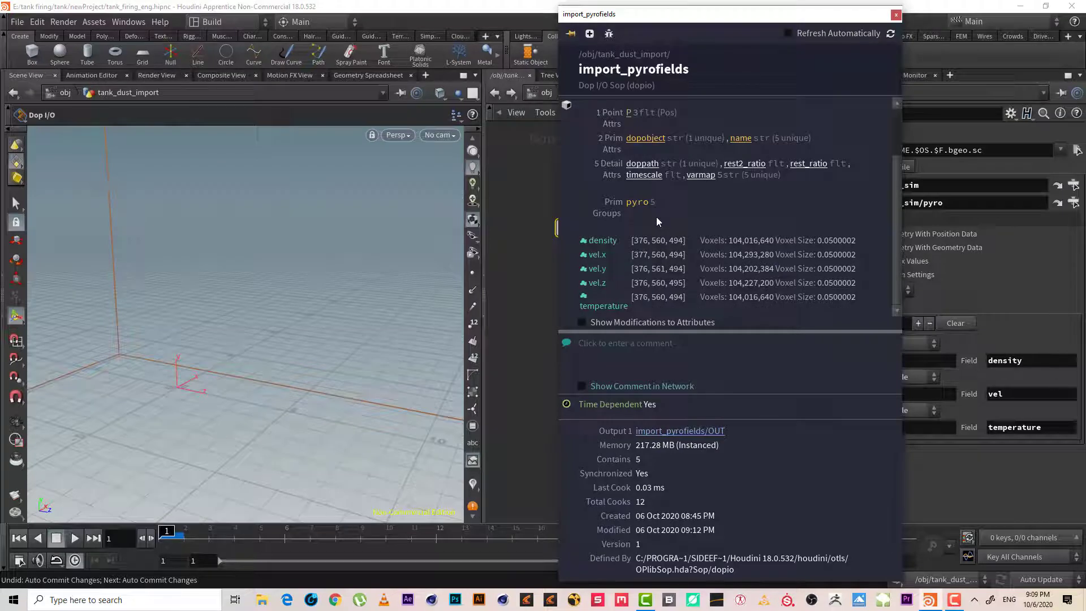
pyautogui.click(895, 14)
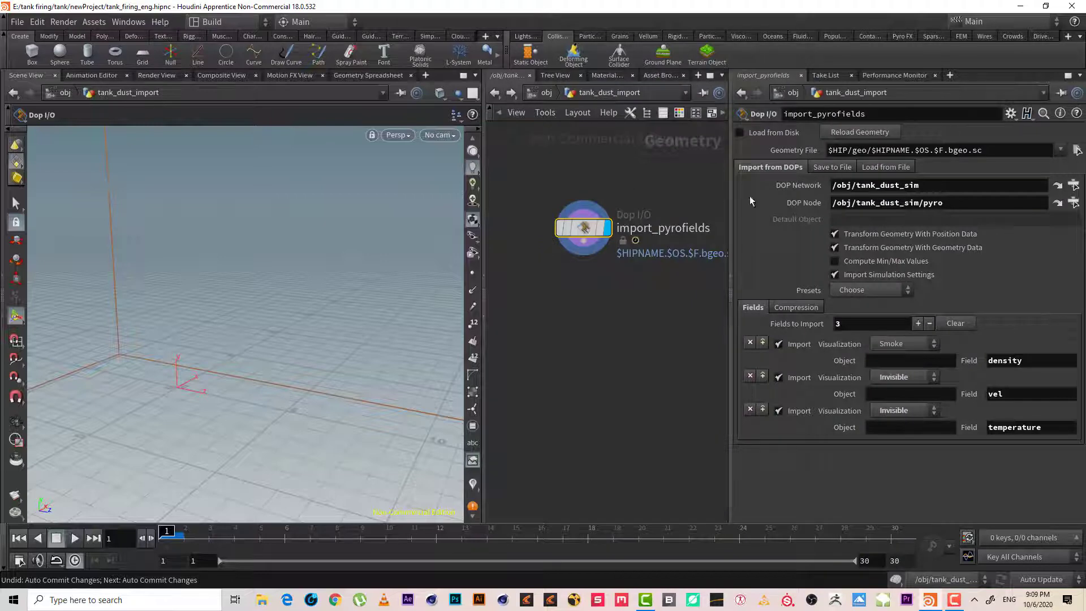
# Show the file-saving settings of import_pyrofields and rename the node as tank_dust_pyrofields
pyautogui.click(828, 167)
pyautogui.moveTo(652, 289); pyautogui.dragTo(616, 339, button='middle')
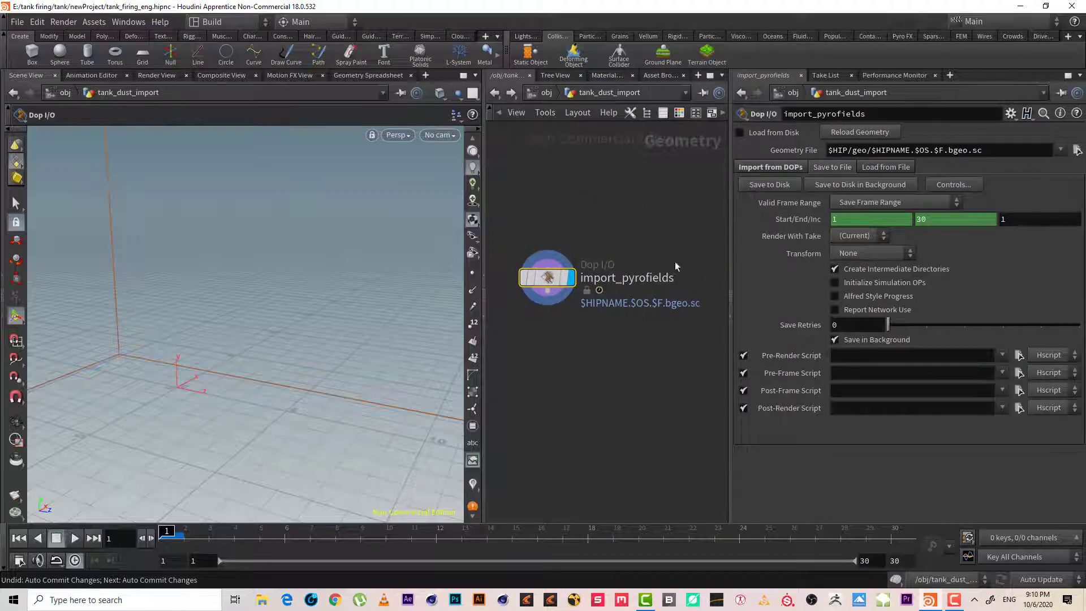
pyautogui.click(620, 282)
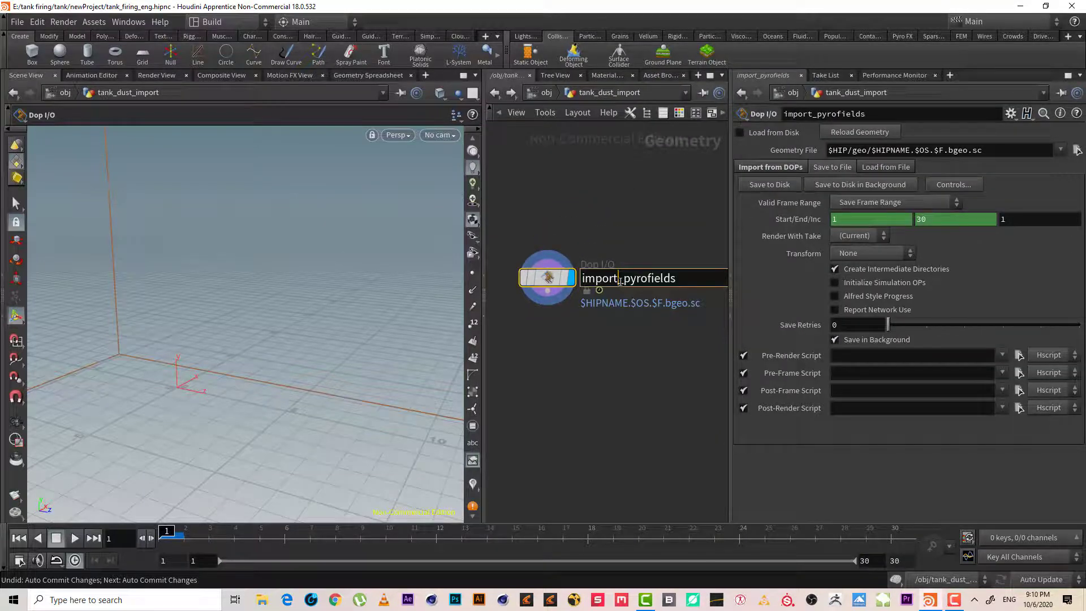
pyautogui.moveTo(619, 281); pyautogui.dragTo(564, 283)
pyautogui.write('tank_dust')
pyautogui.press('Return')
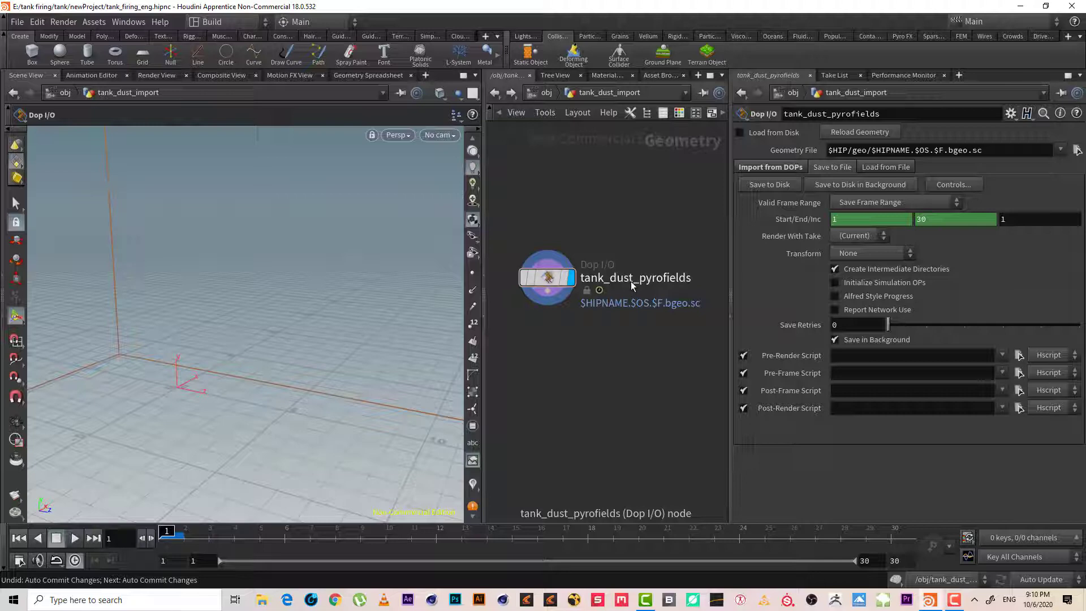
pyautogui.moveTo(627, 342); pyautogui.dragTo(661, 322, button='middle')
pyautogui.click(541, 93)
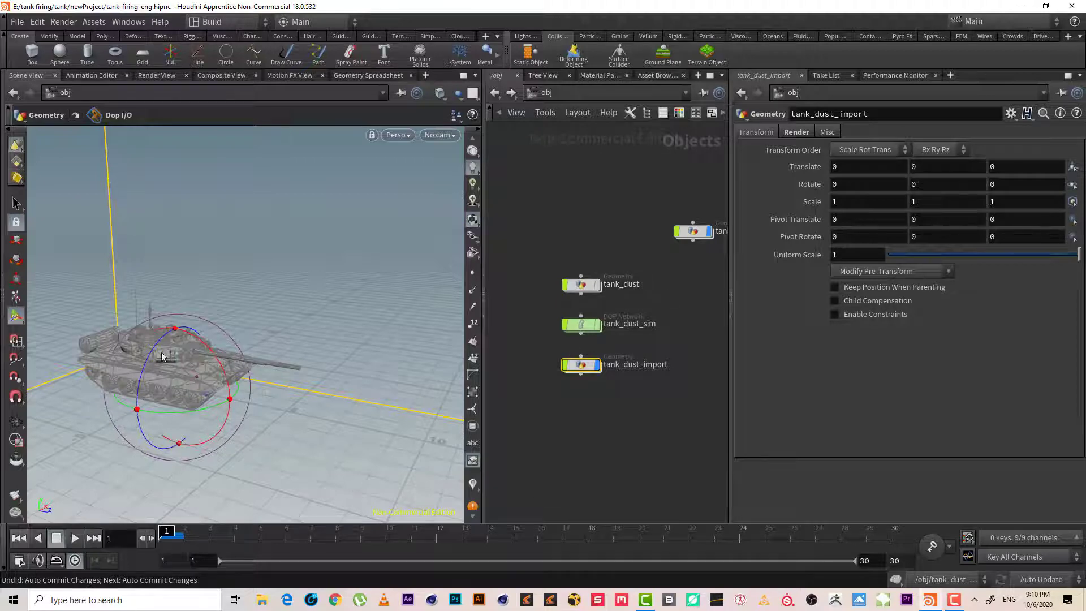
pyautogui.doubleClick(581, 364)
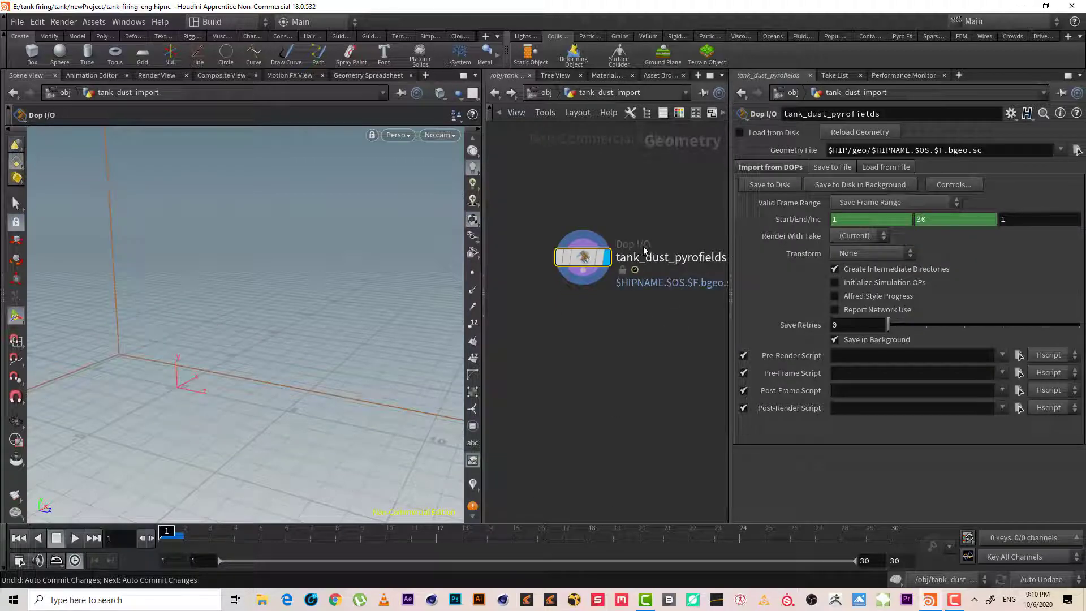
# Set the timeline's end frame to 100 and save the tank_dust_pyrofields simulation to disk
pyautogui.click(590, 255)
pyautogui.moveTo(604, 336); pyautogui.dragTo(633, 345, button='middle')
pyautogui.moveTo(902, 560); pyautogui.dragTo(816, 543)
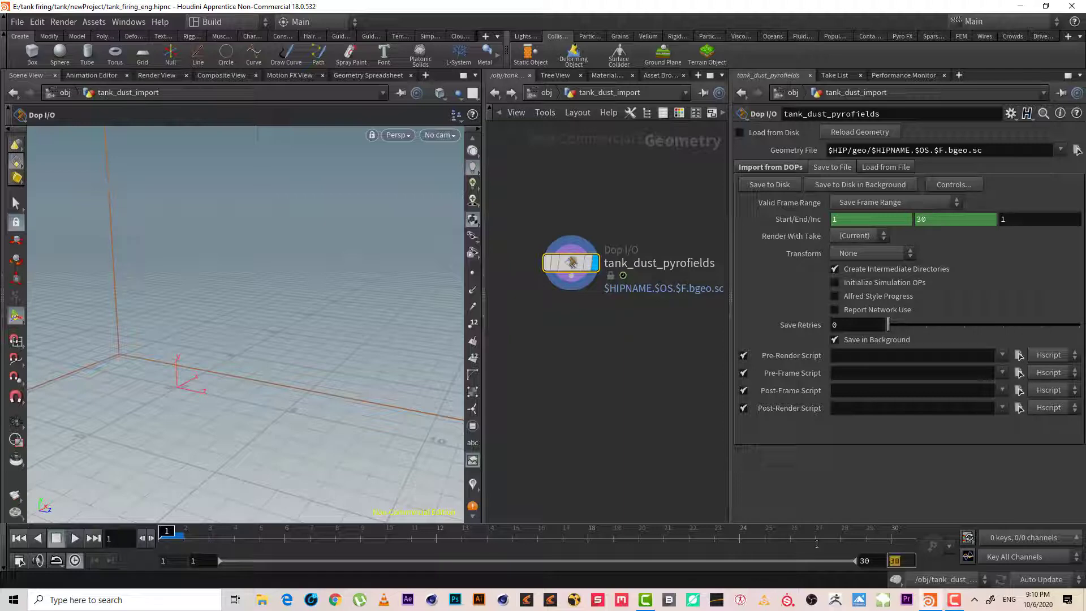
pyautogui.write('100')
pyautogui.press('Return')
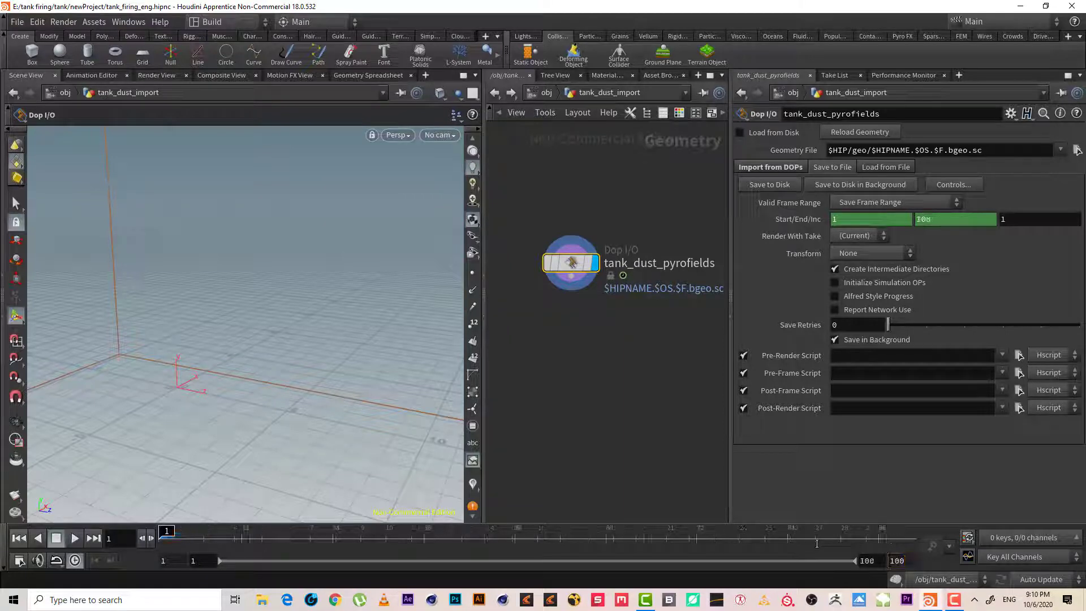
pyautogui.click(773, 182)
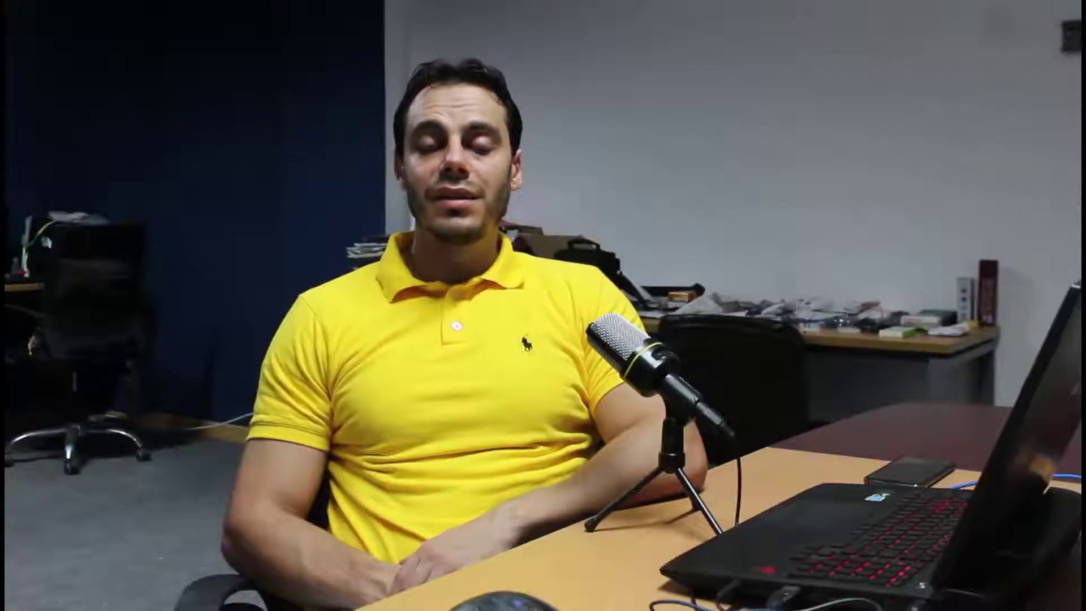